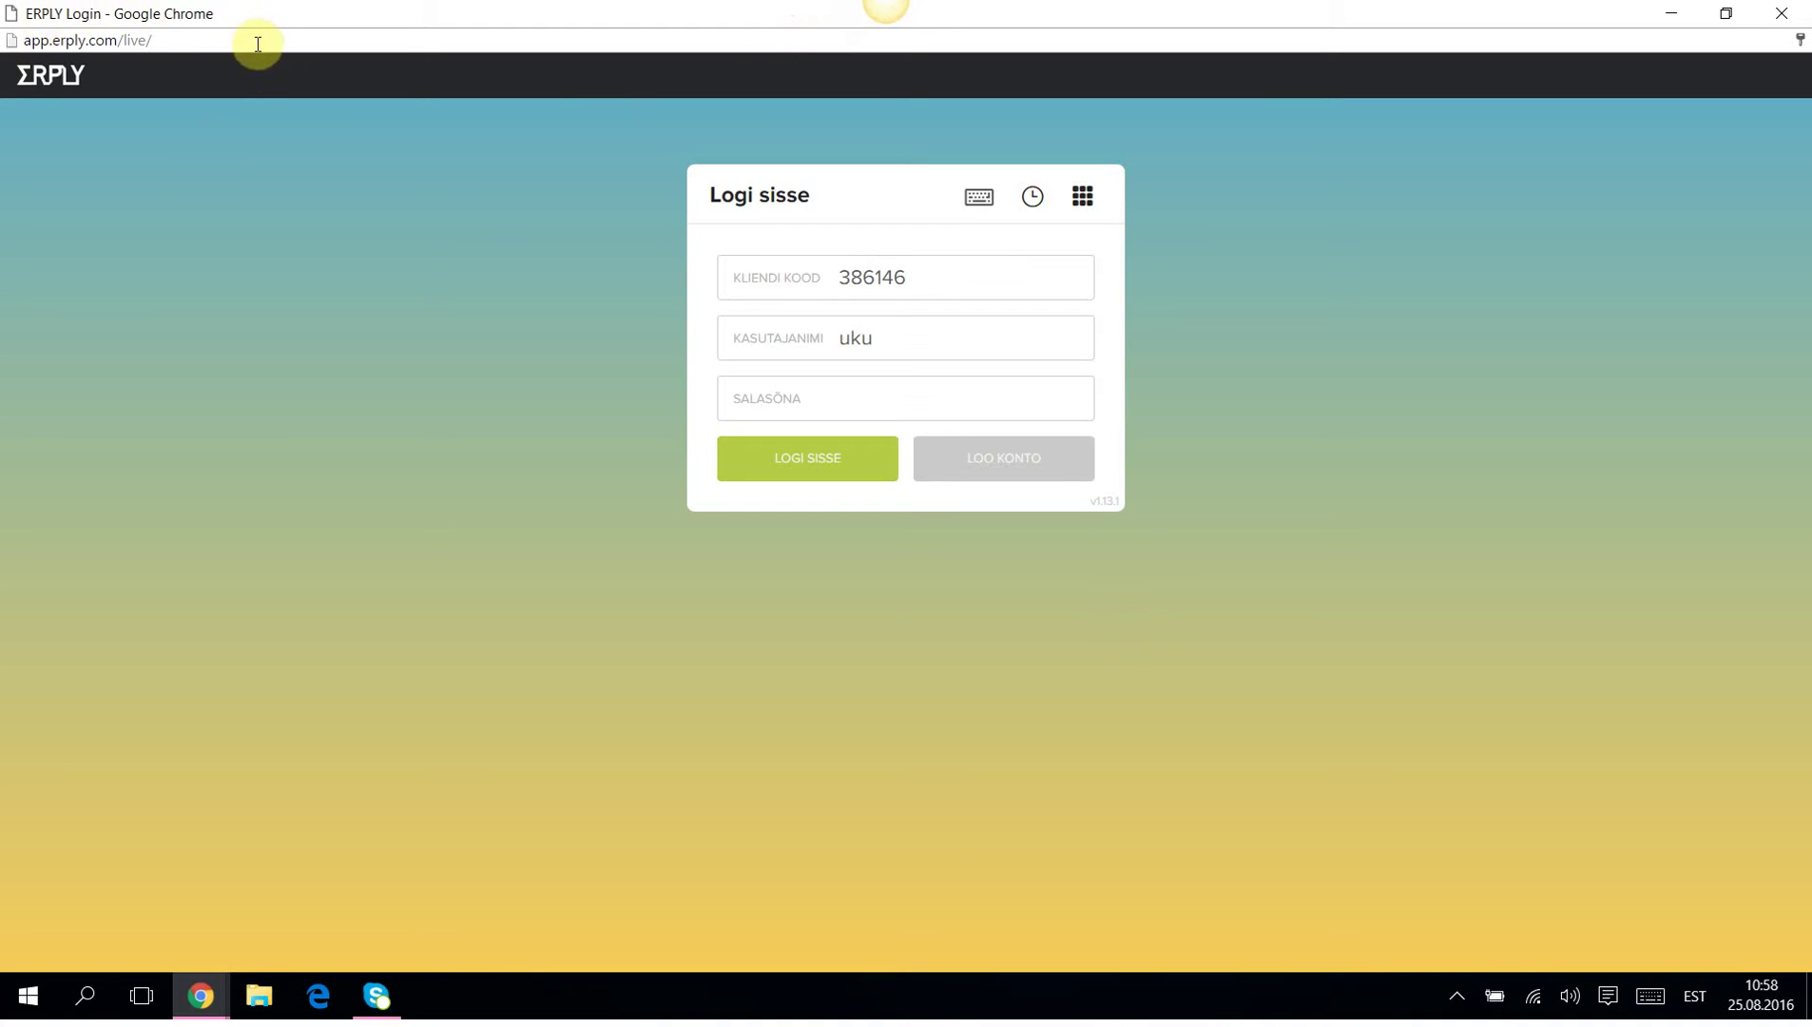
# Check the login page address and the company code value.
pyautogui.moveTo(171, 40); pyautogui.dragTo(28, 40)
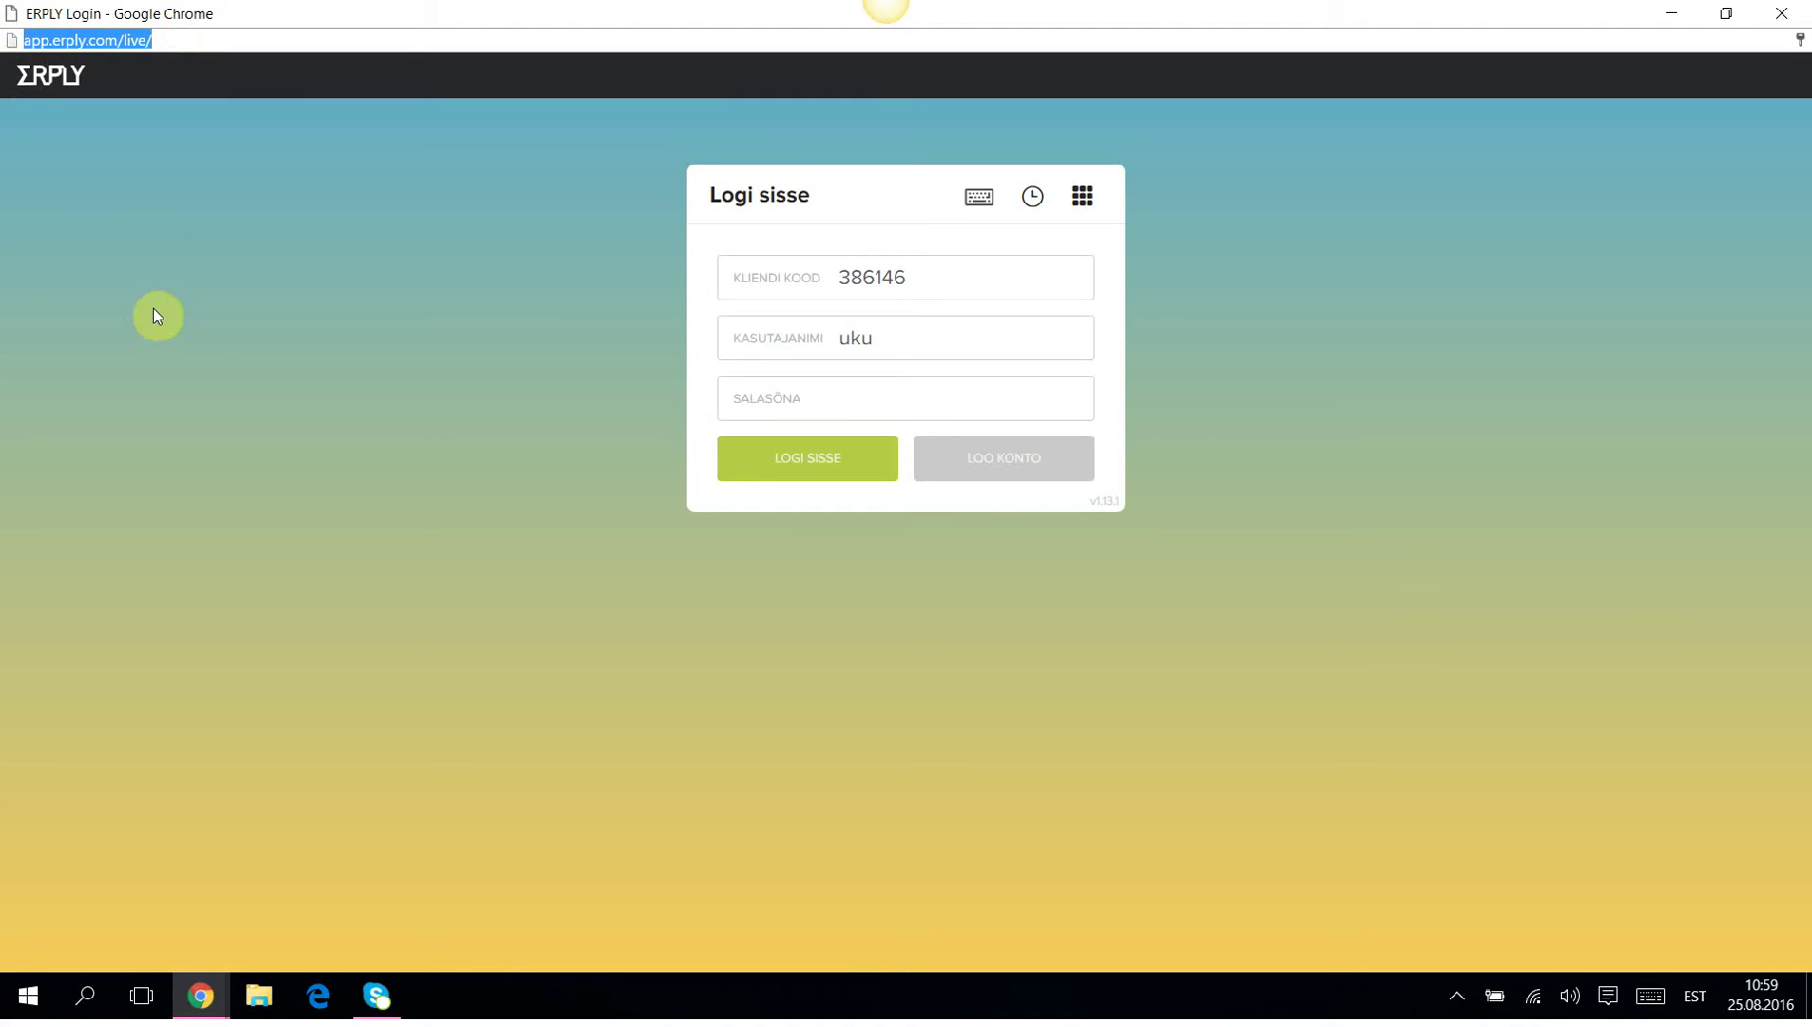
pyautogui.click(206, 40)
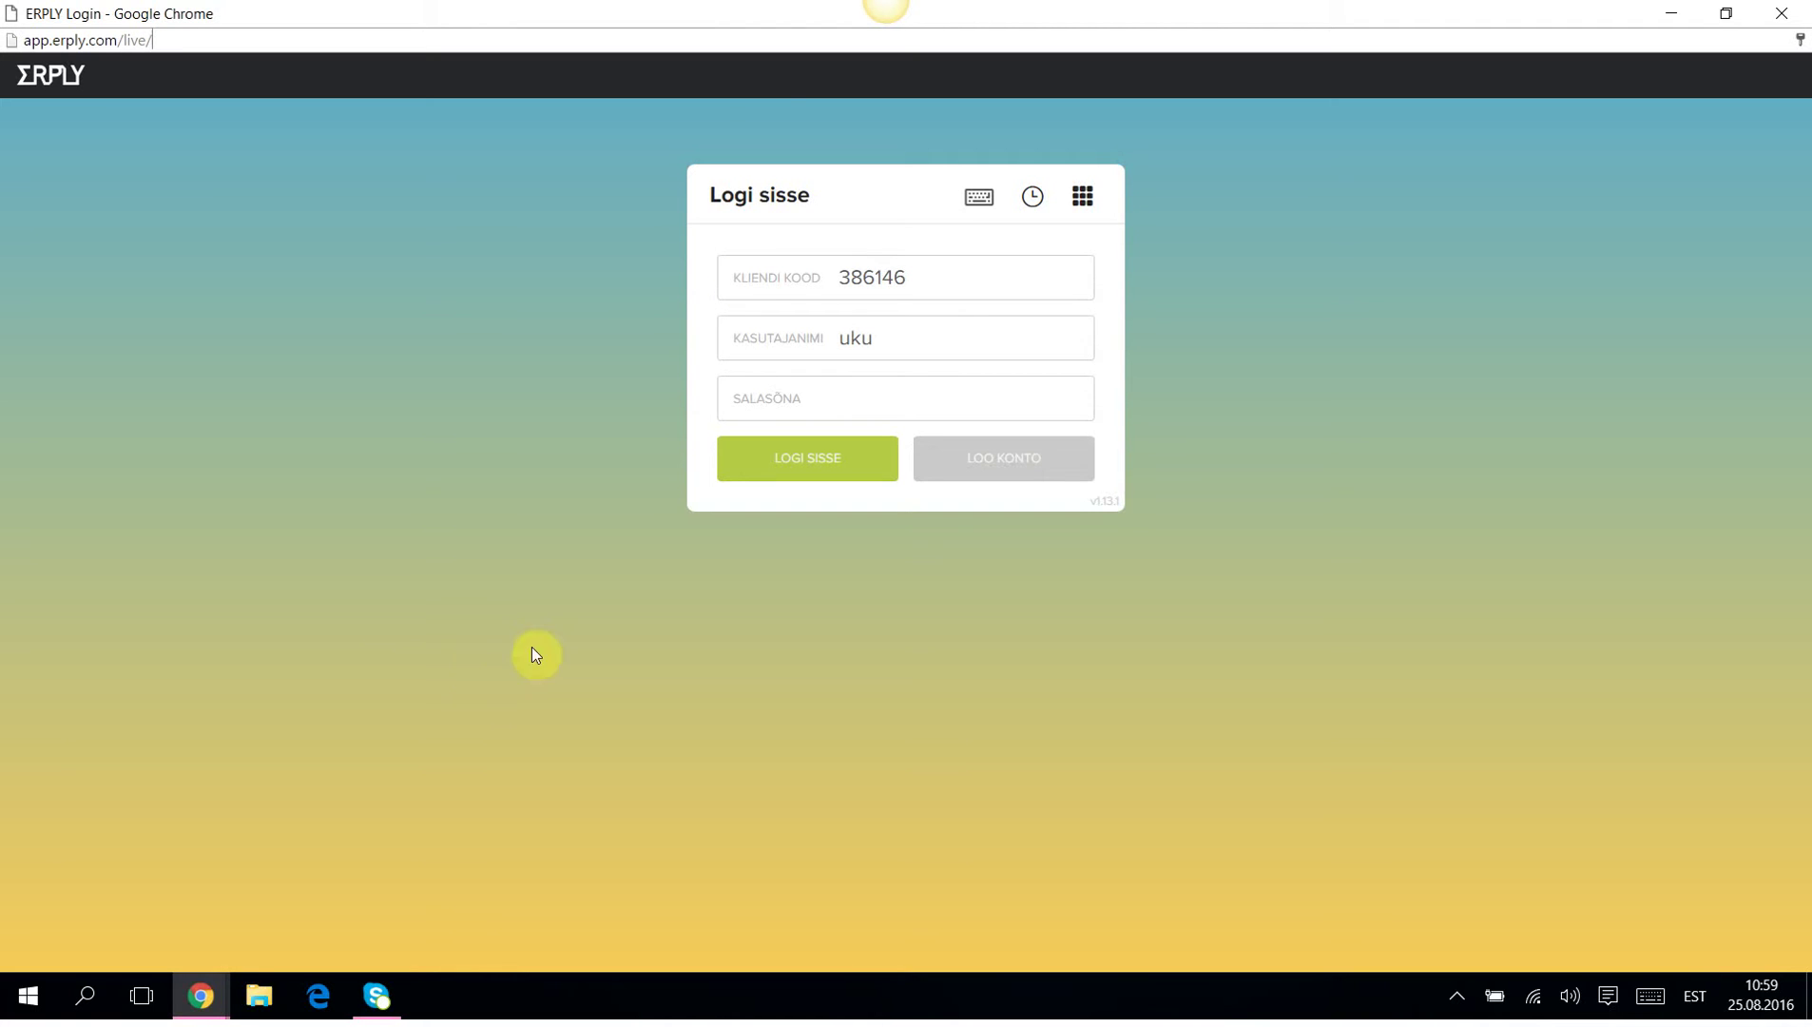
pyautogui.click(841, 276)
pyautogui.moveTo(842, 275); pyautogui.dragTo(918, 278)
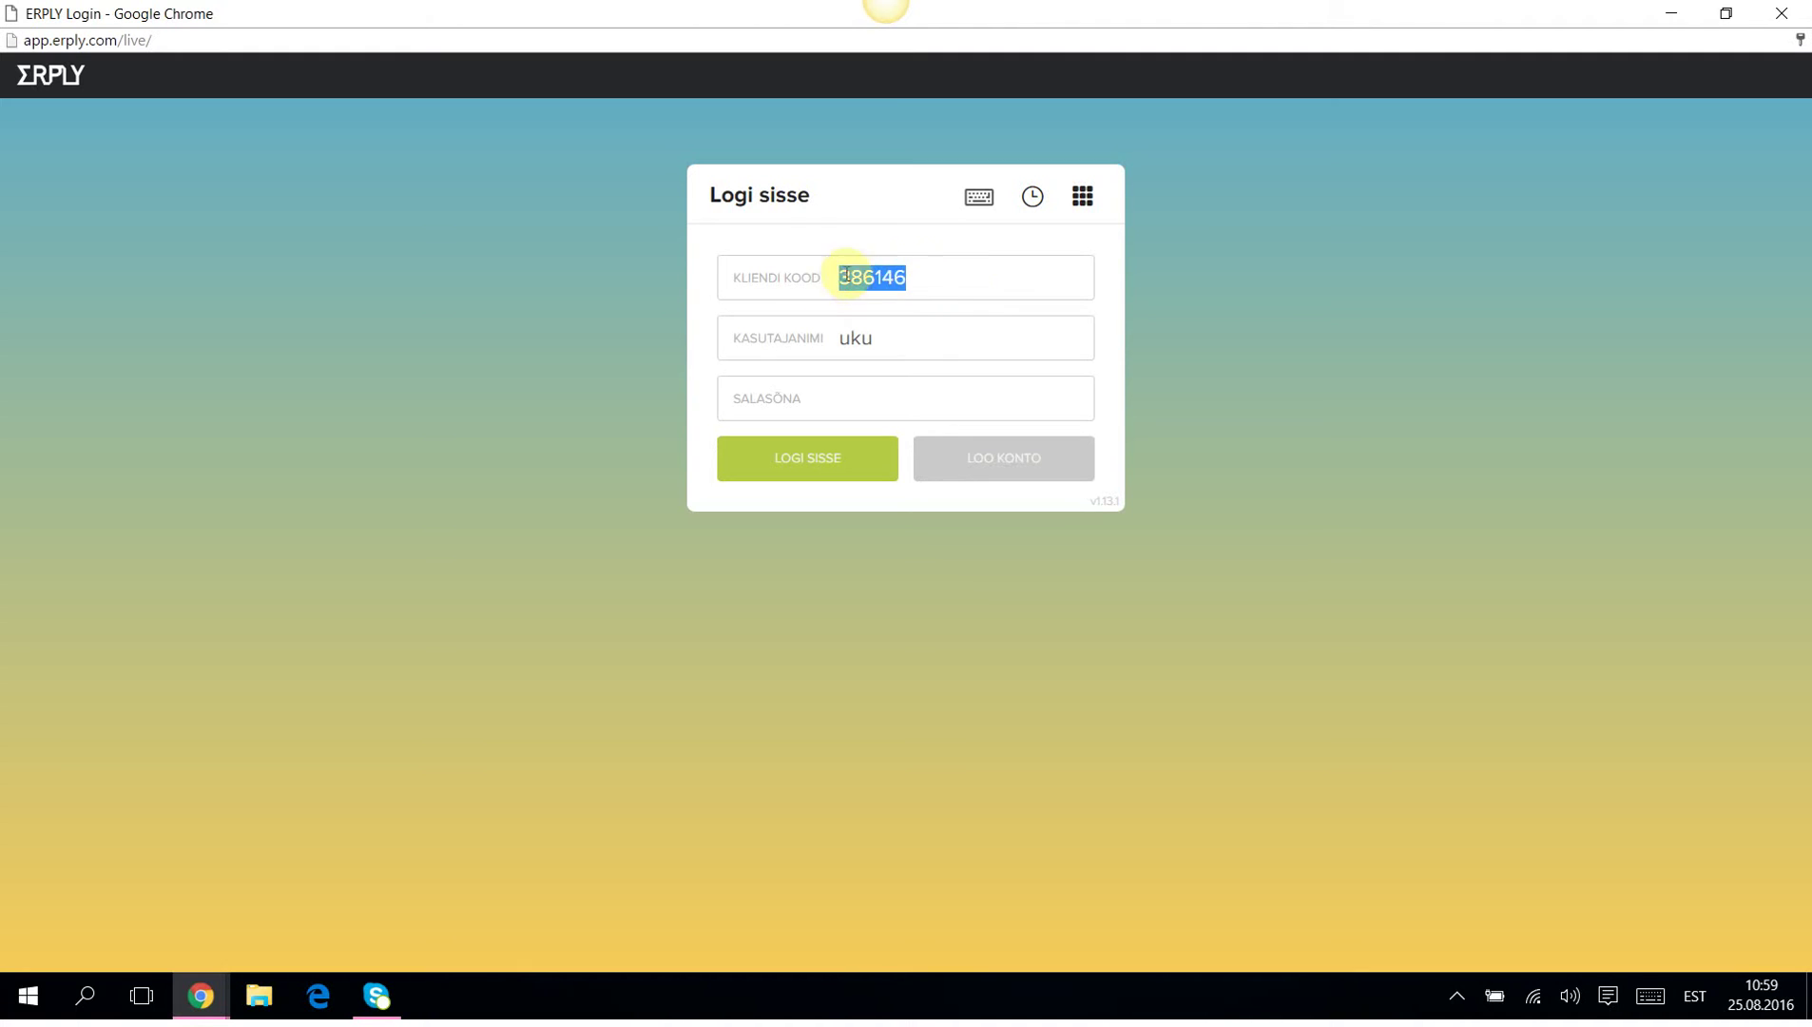
pyautogui.click(942, 275)
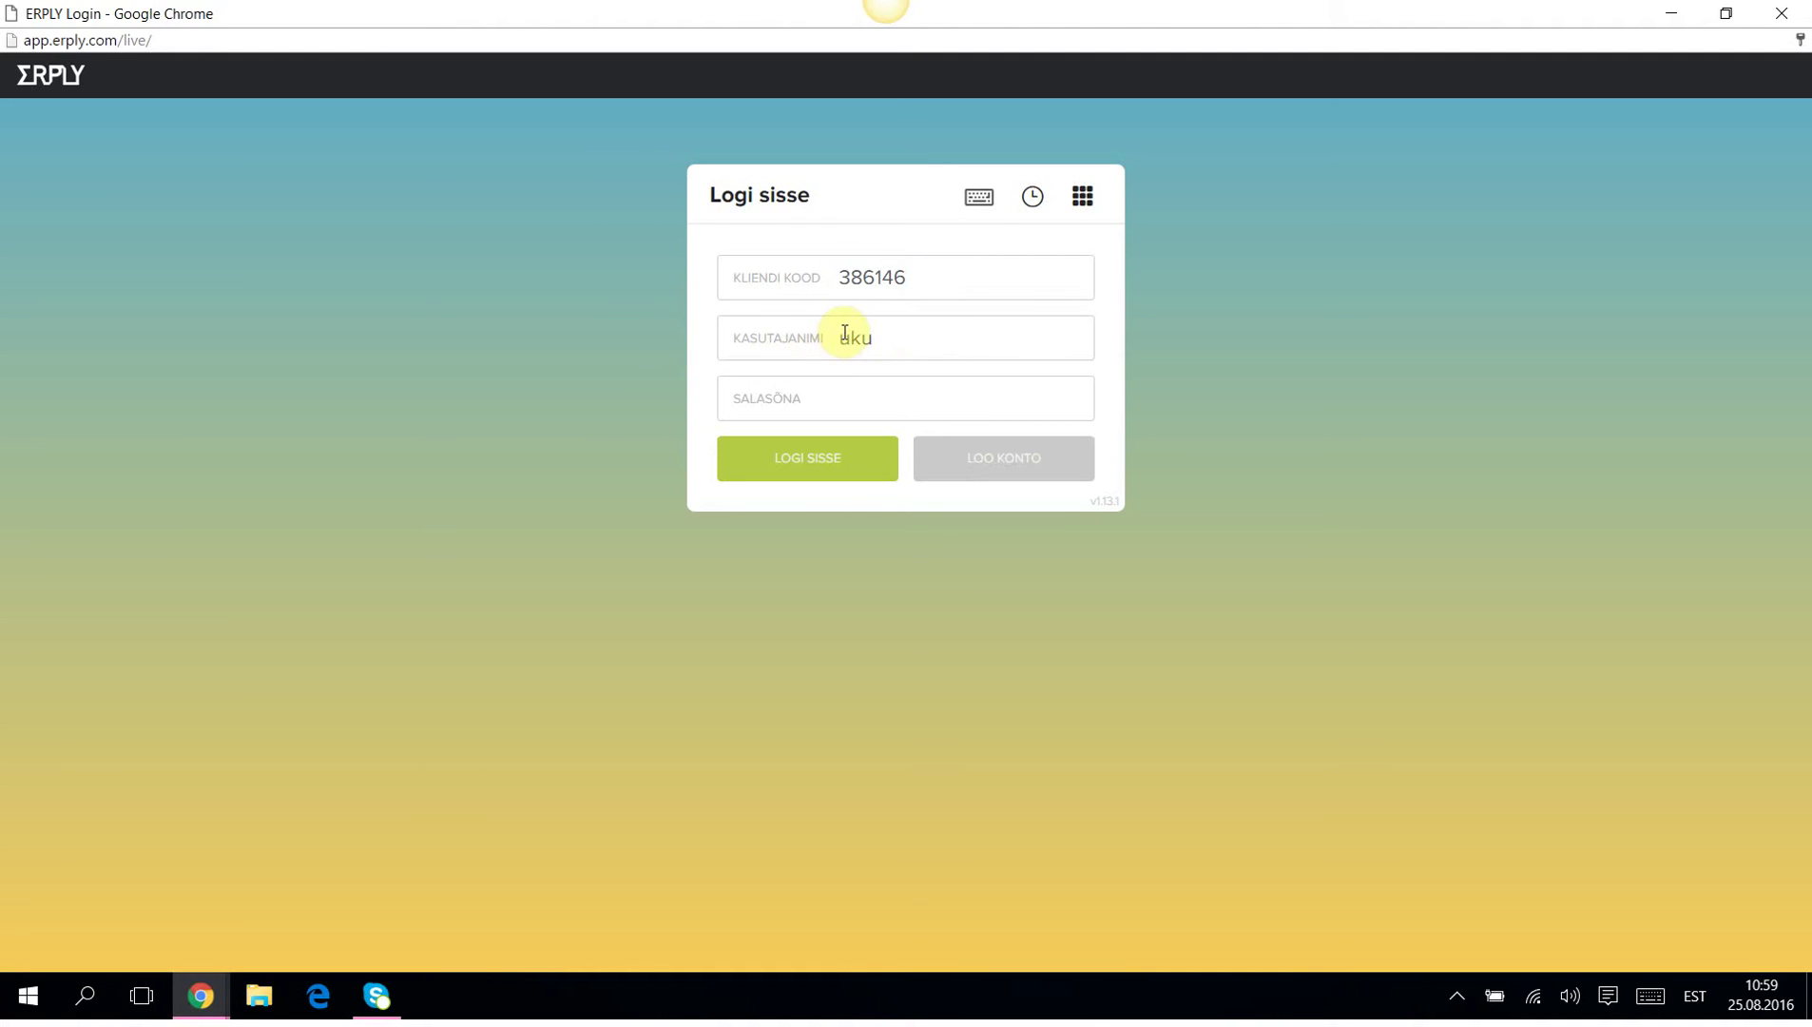
# Enter the account password, retype it after the rejected attempt, and sign in.
pyautogui.click(872, 397)
pyautogui.write('*********')
pyautogui.click(783, 456)
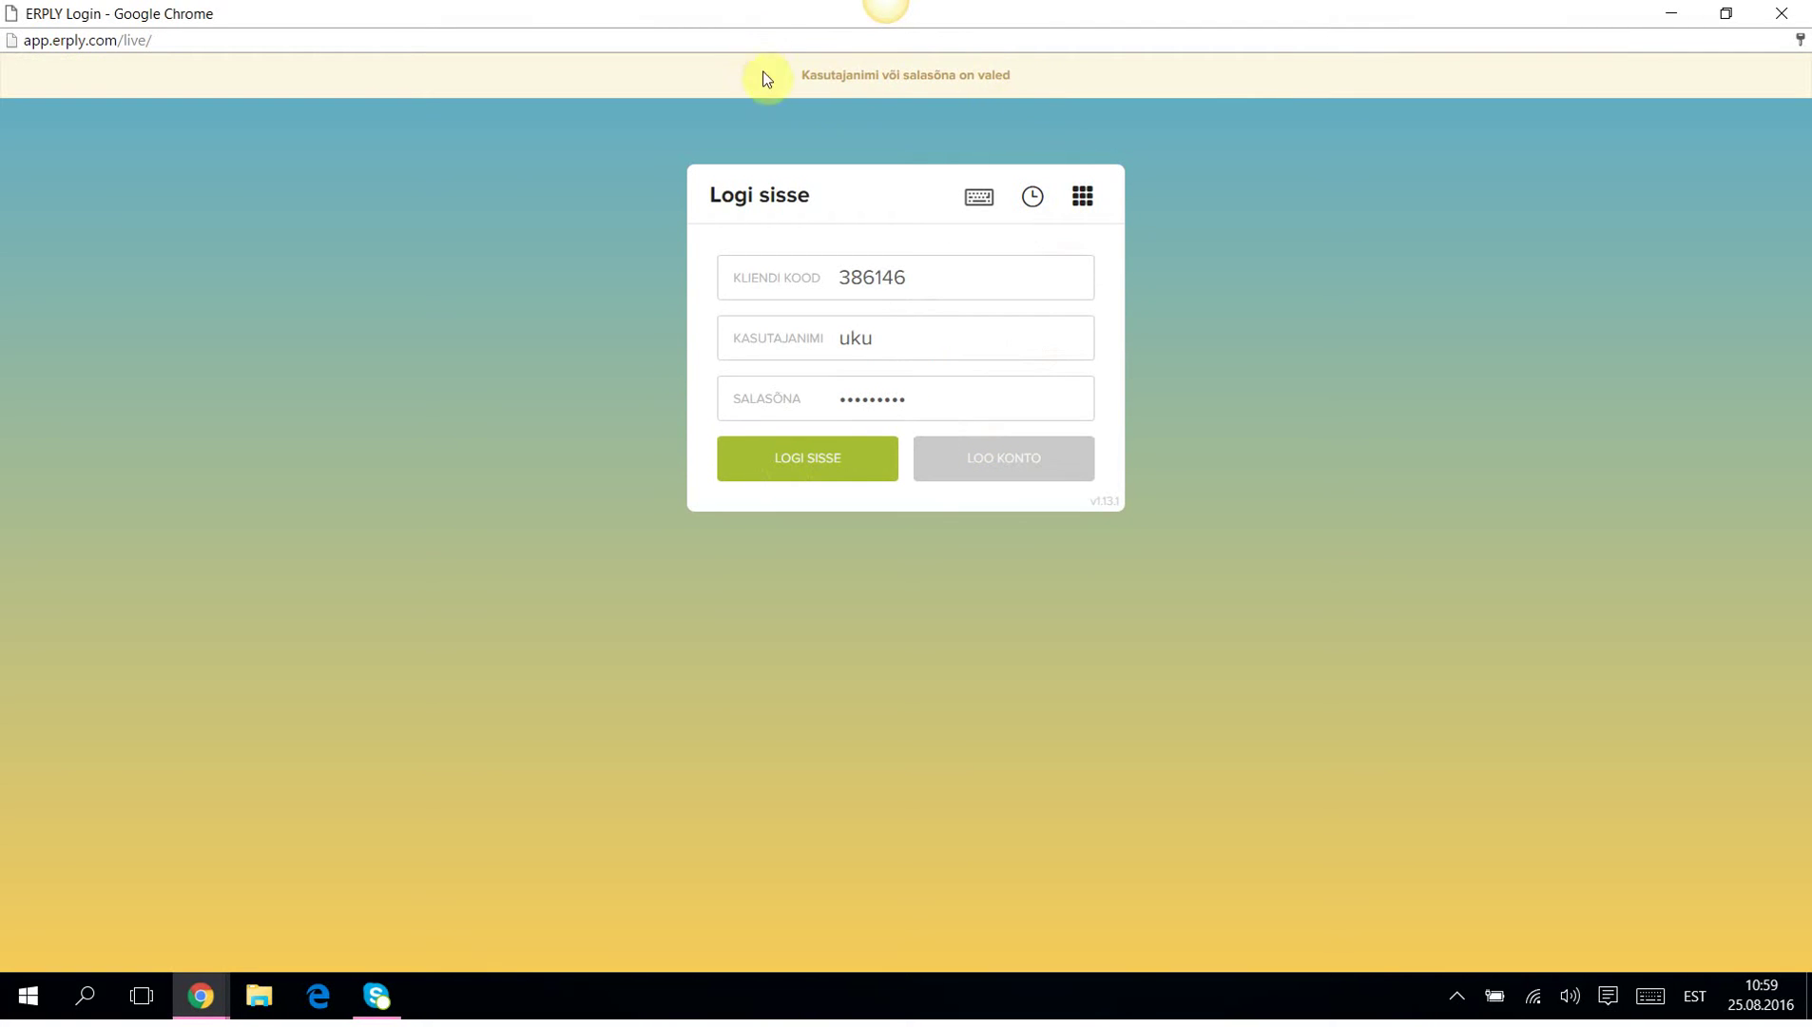
pyautogui.click(903, 398)
pyautogui.moveTo(903, 398); pyautogui.dragTo(810, 399)
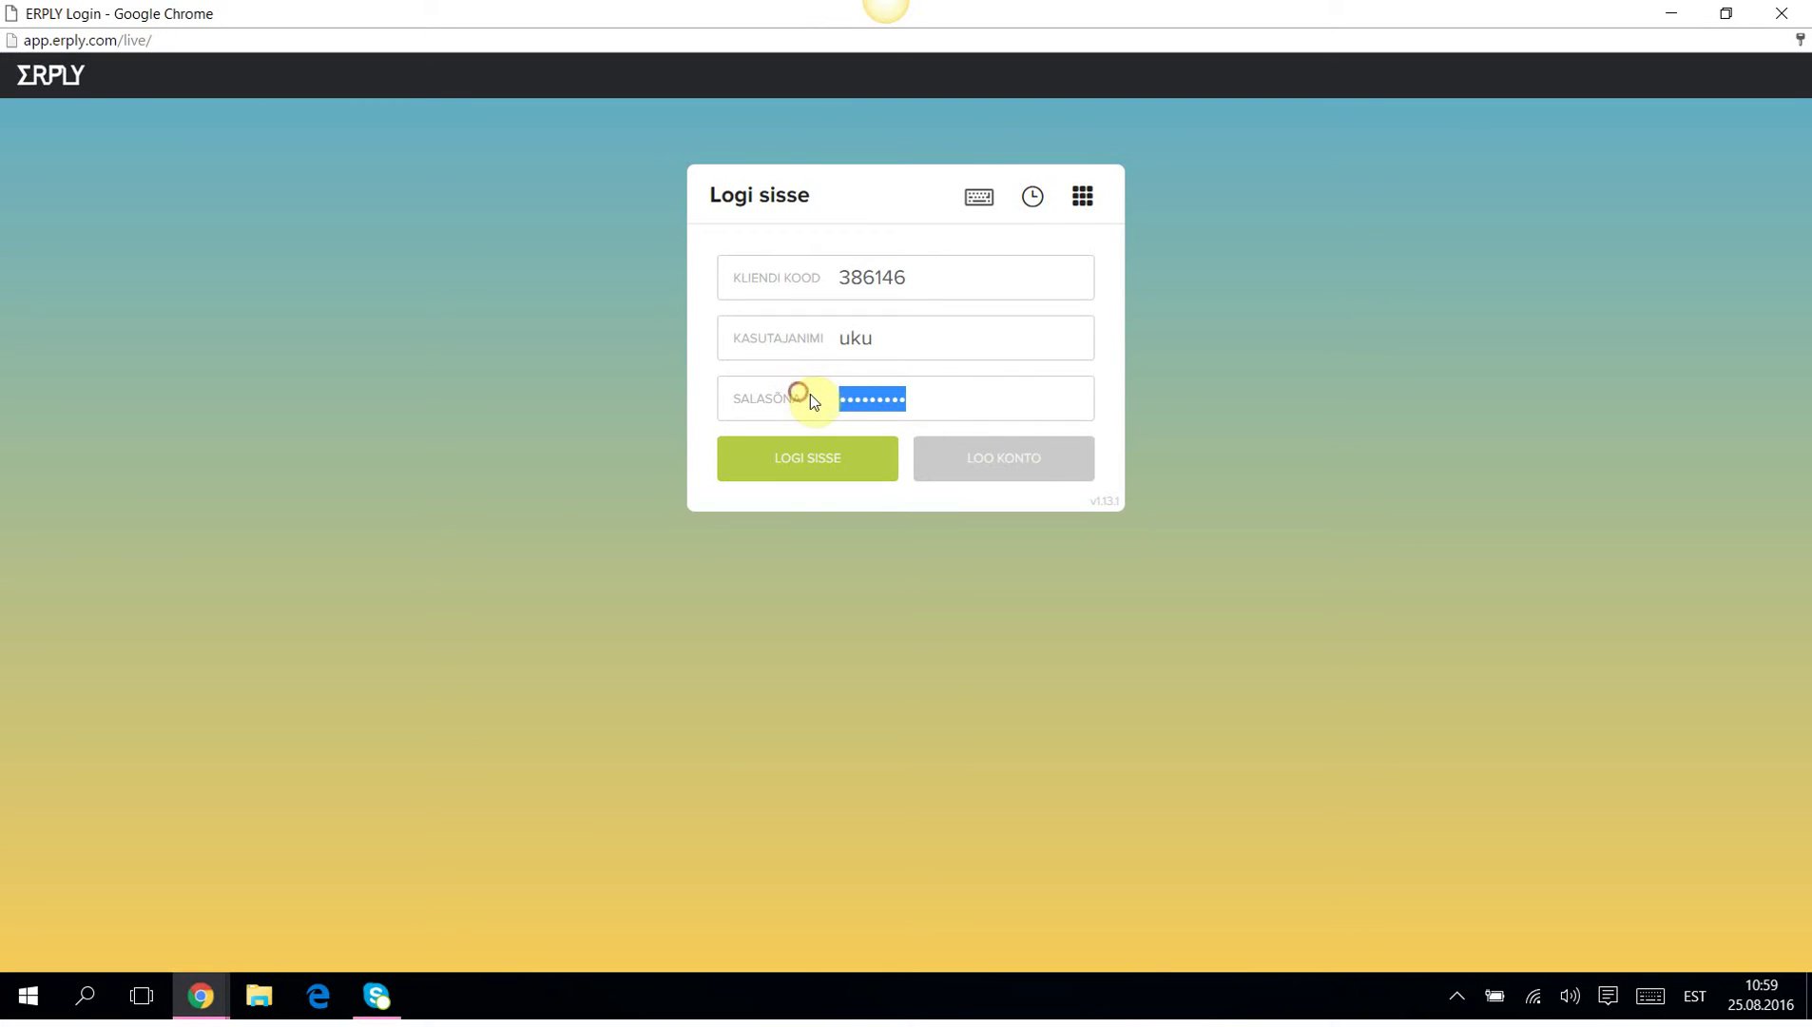
pyautogui.write('••••••••')
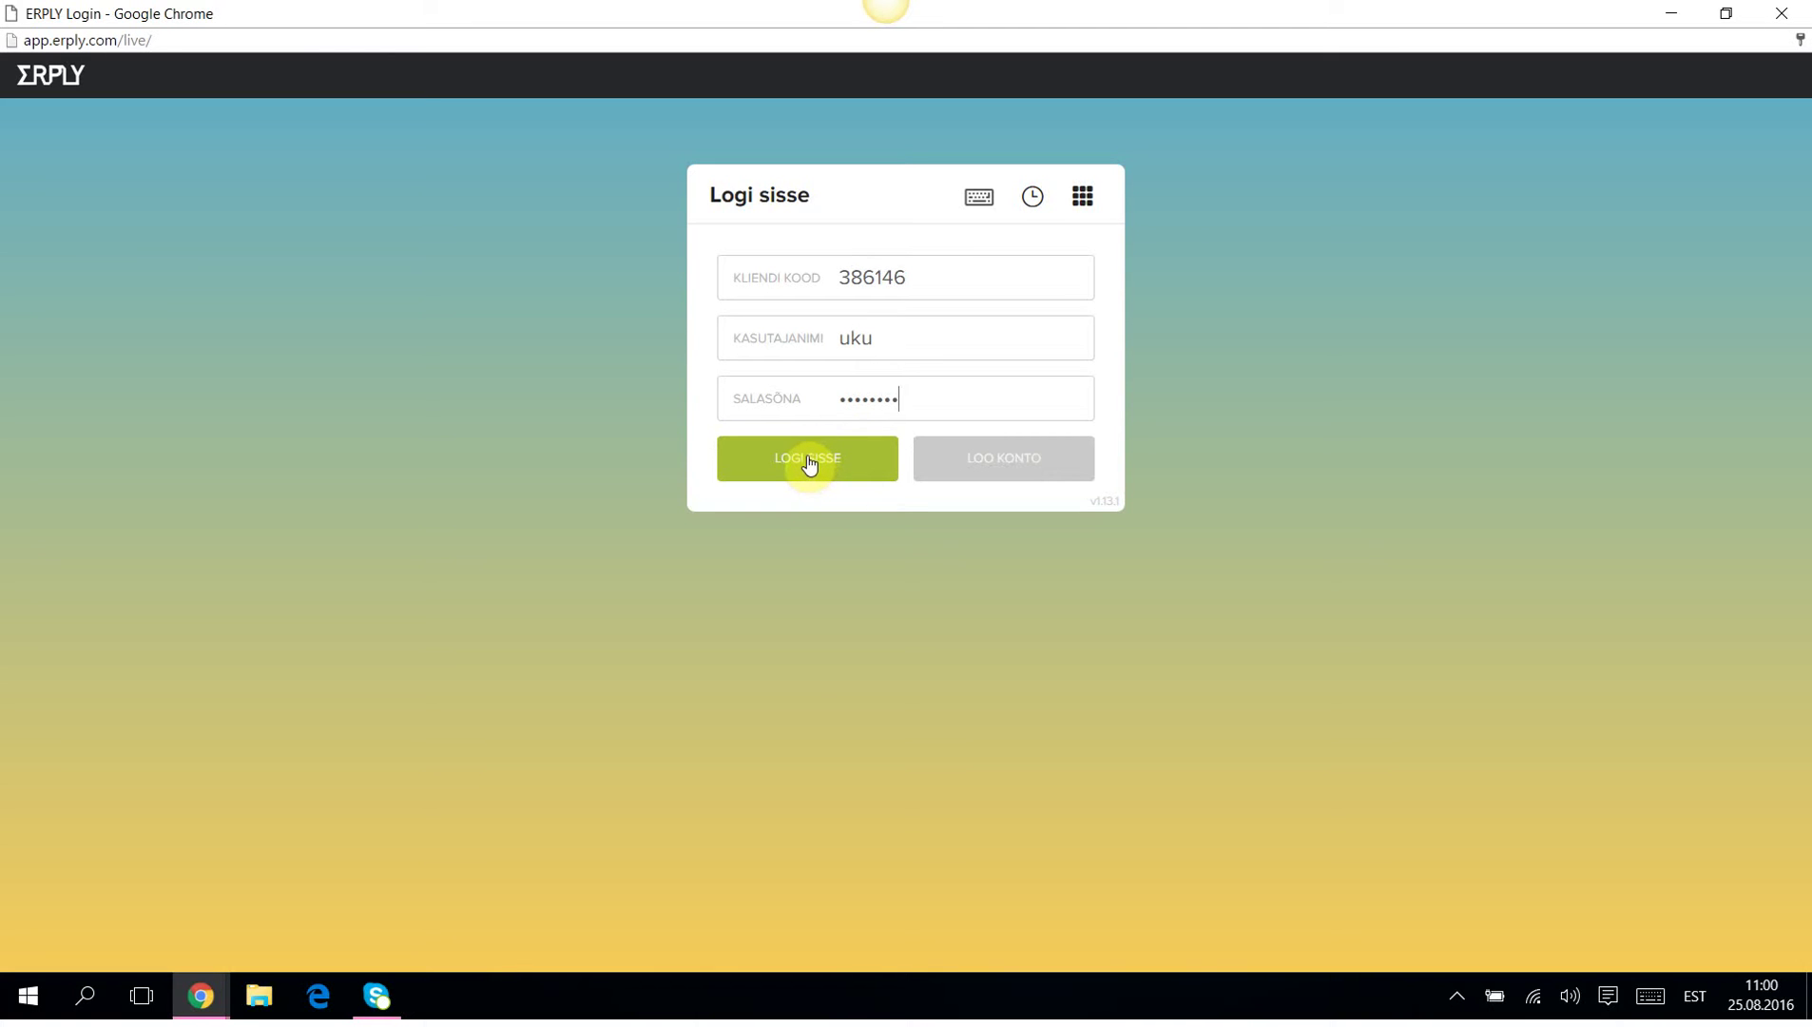
pyautogui.click(809, 463)
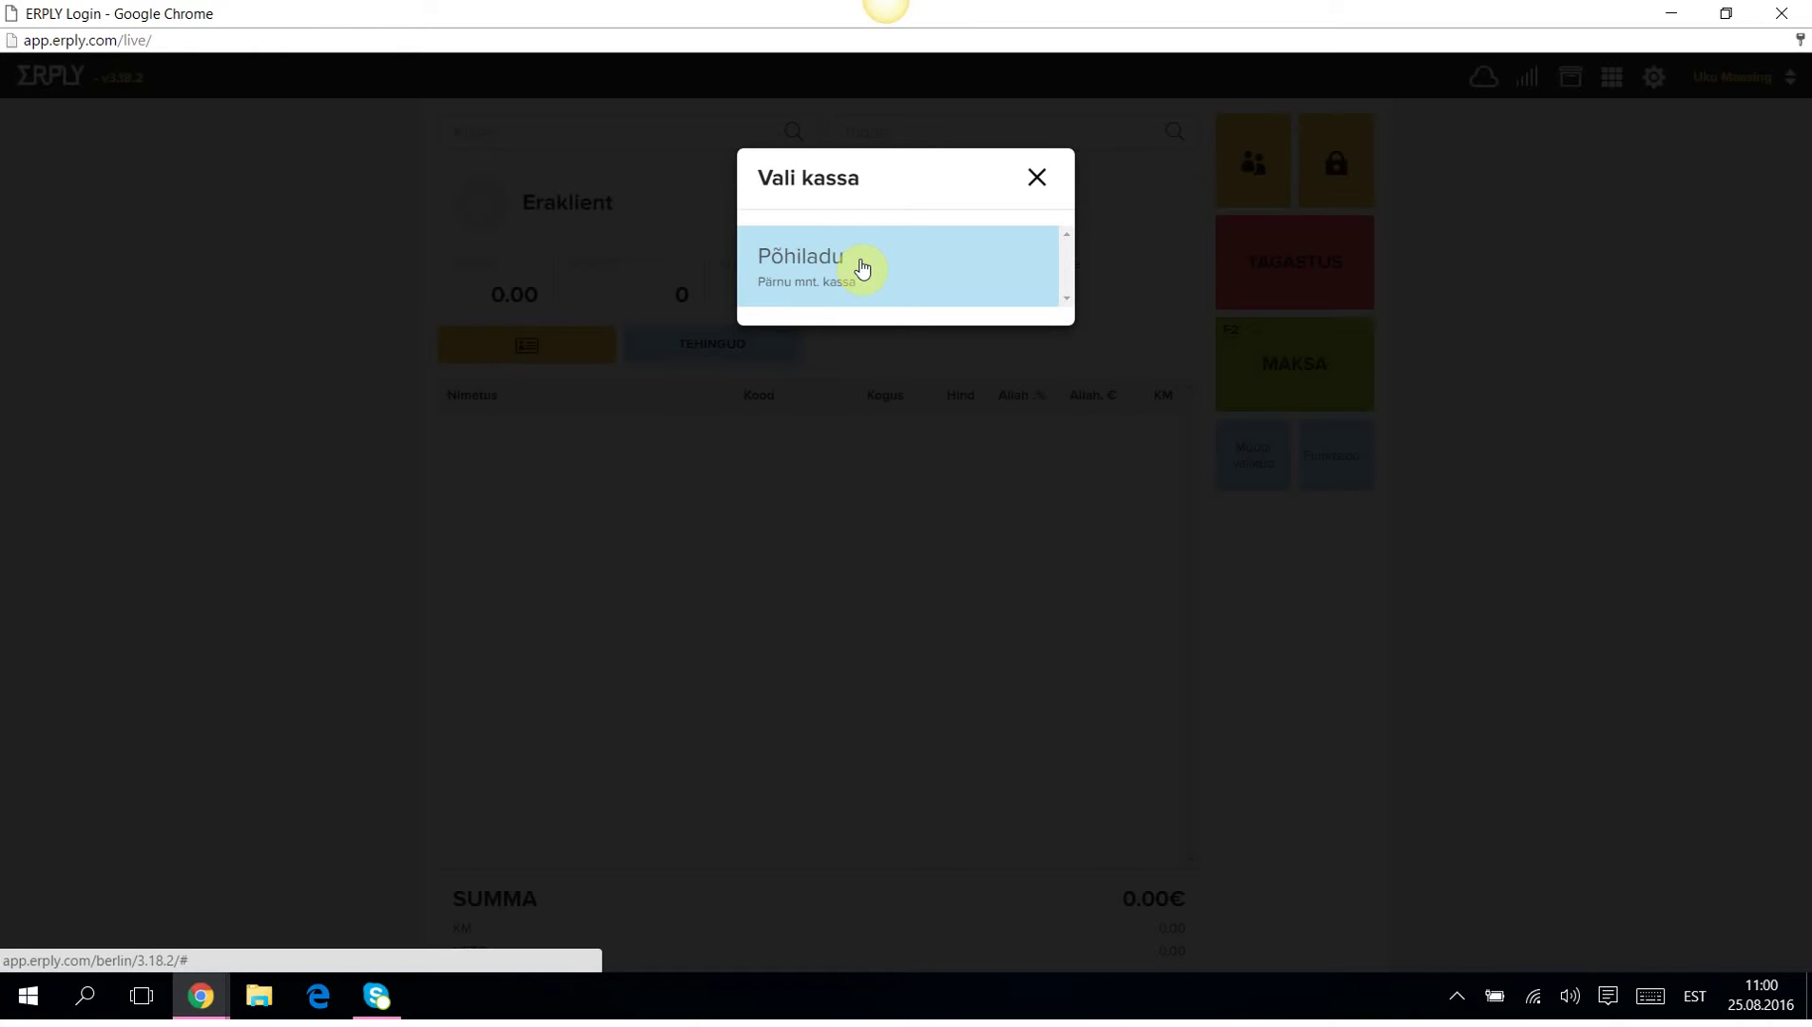
# Choose the Põhiladu register and count 2×20€ notes and 1×10€ note.
pyautogui.click(829, 268)
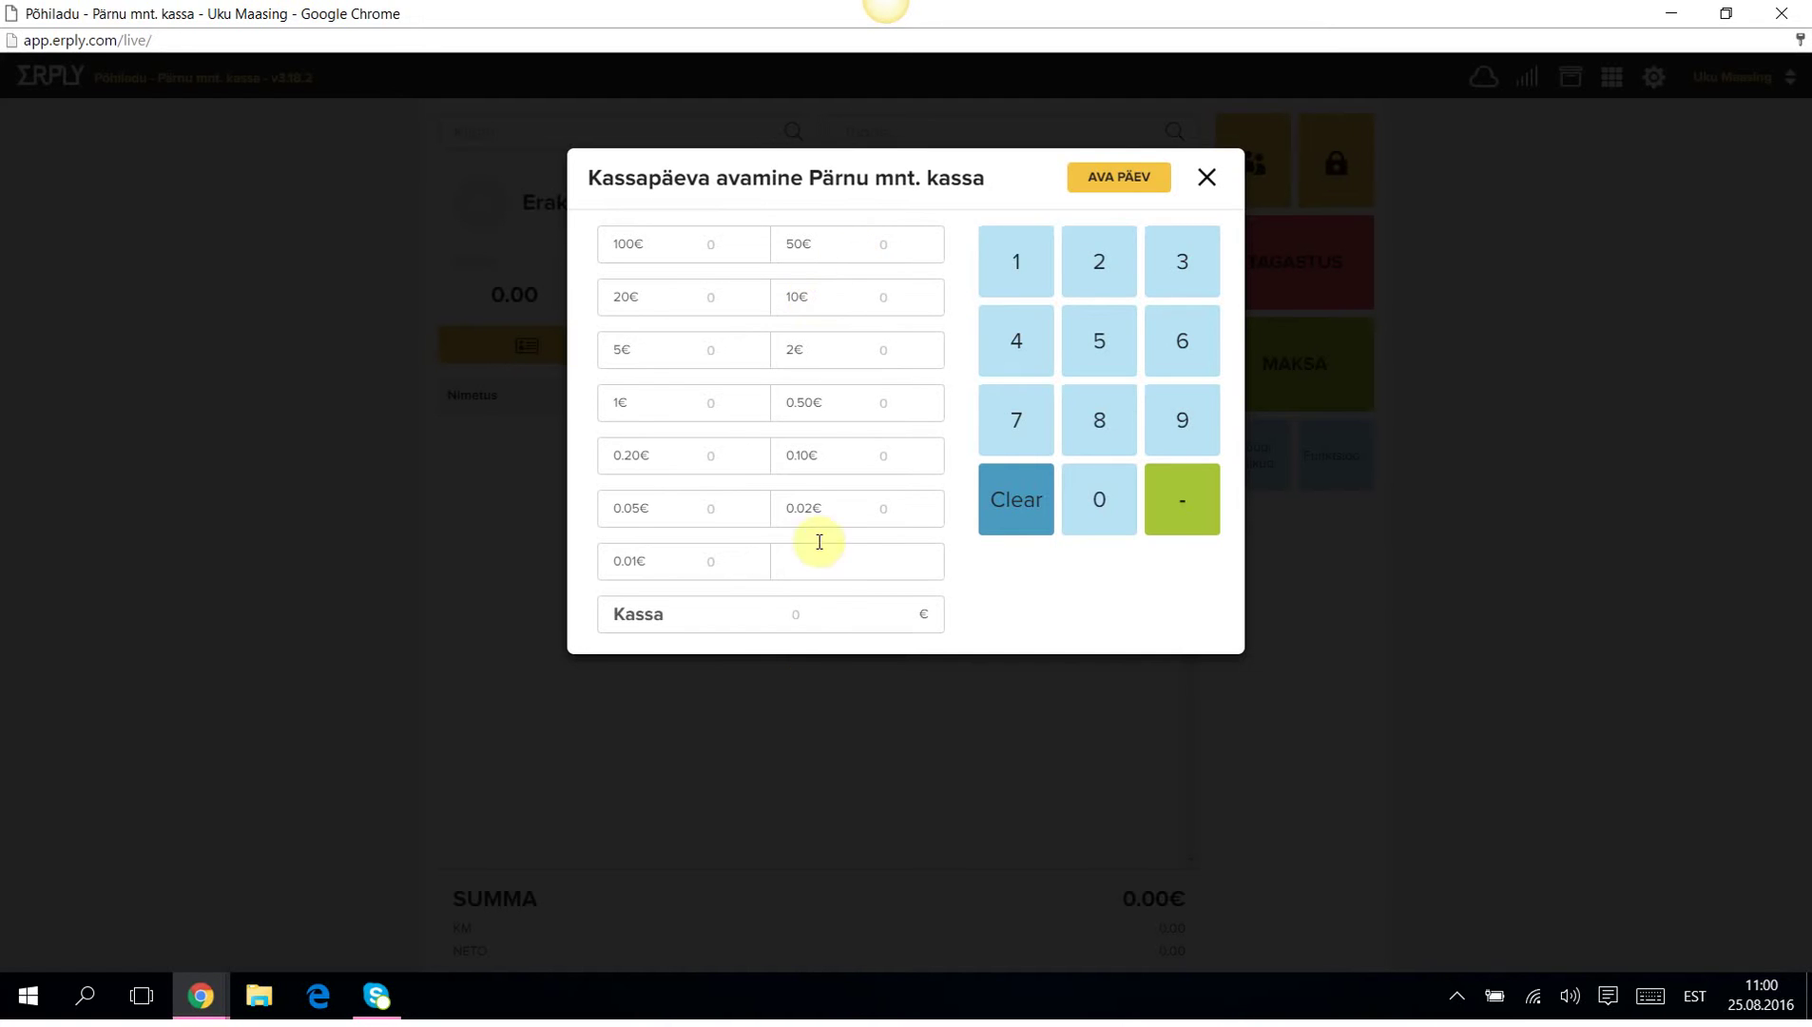
pyautogui.click(803, 613)
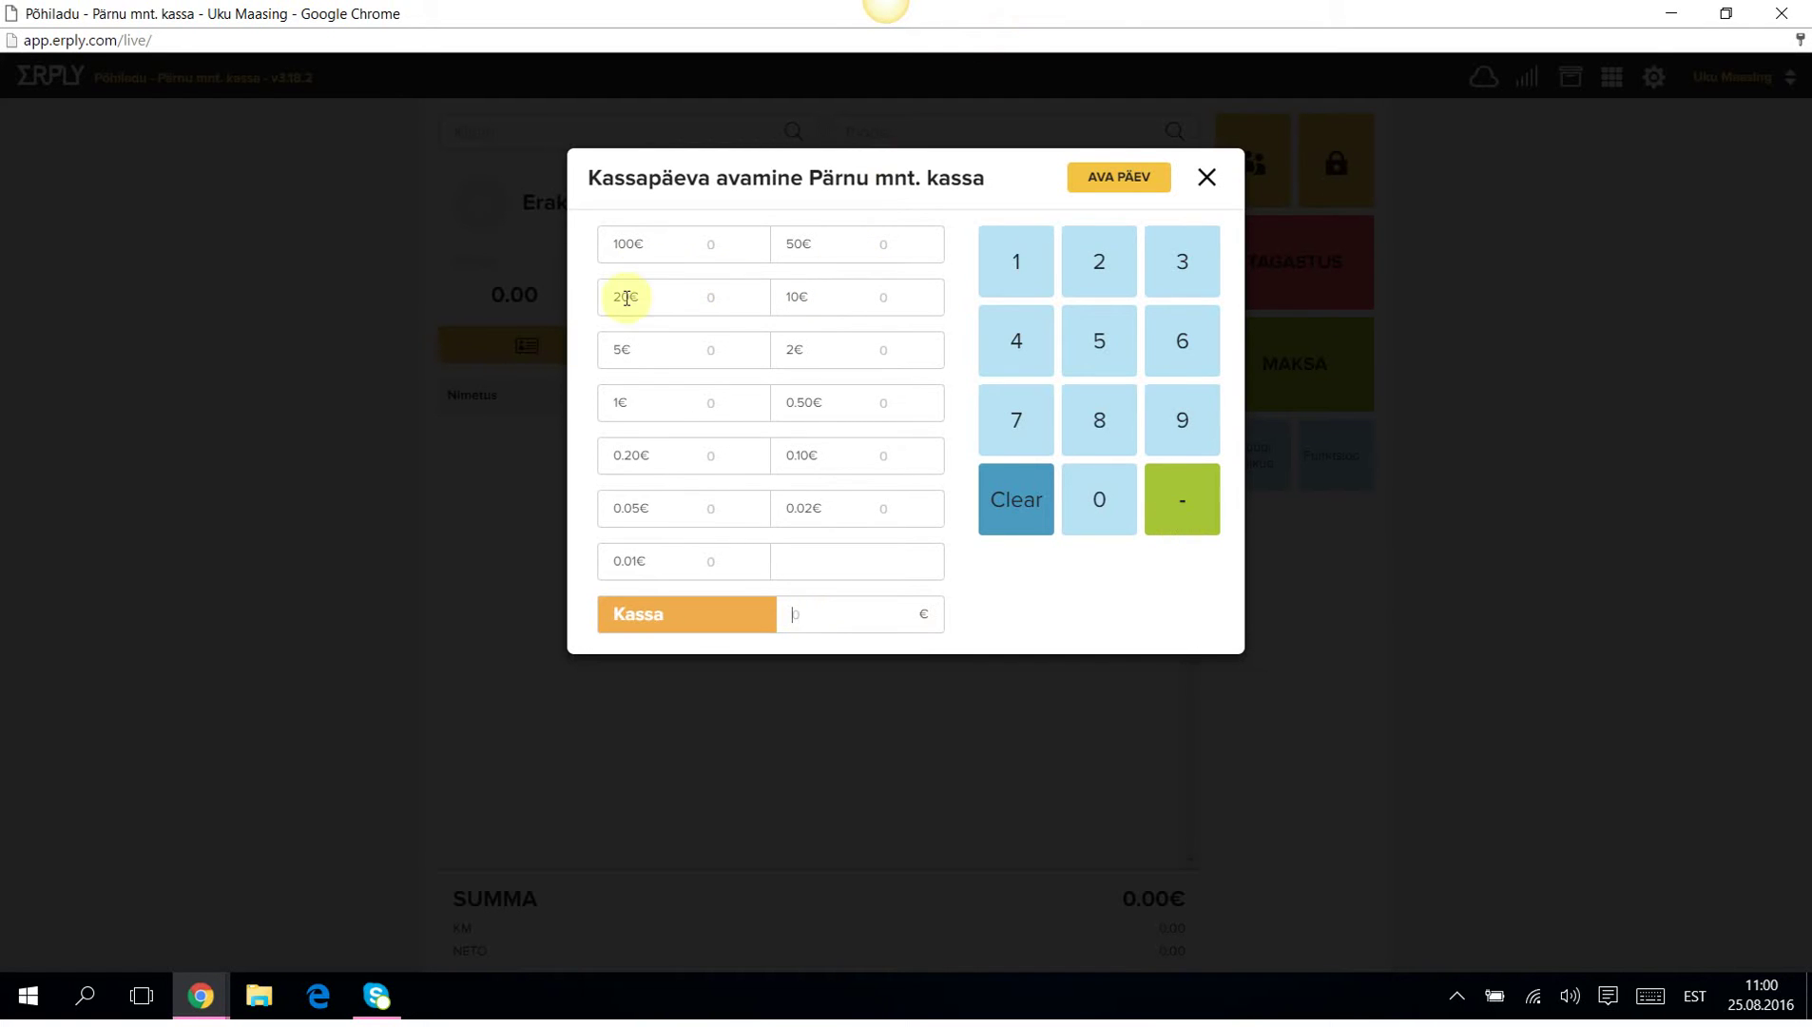
pyautogui.click(713, 295)
pyautogui.click(1106, 268)
pyautogui.click(906, 295)
pyautogui.click(1114, 264)
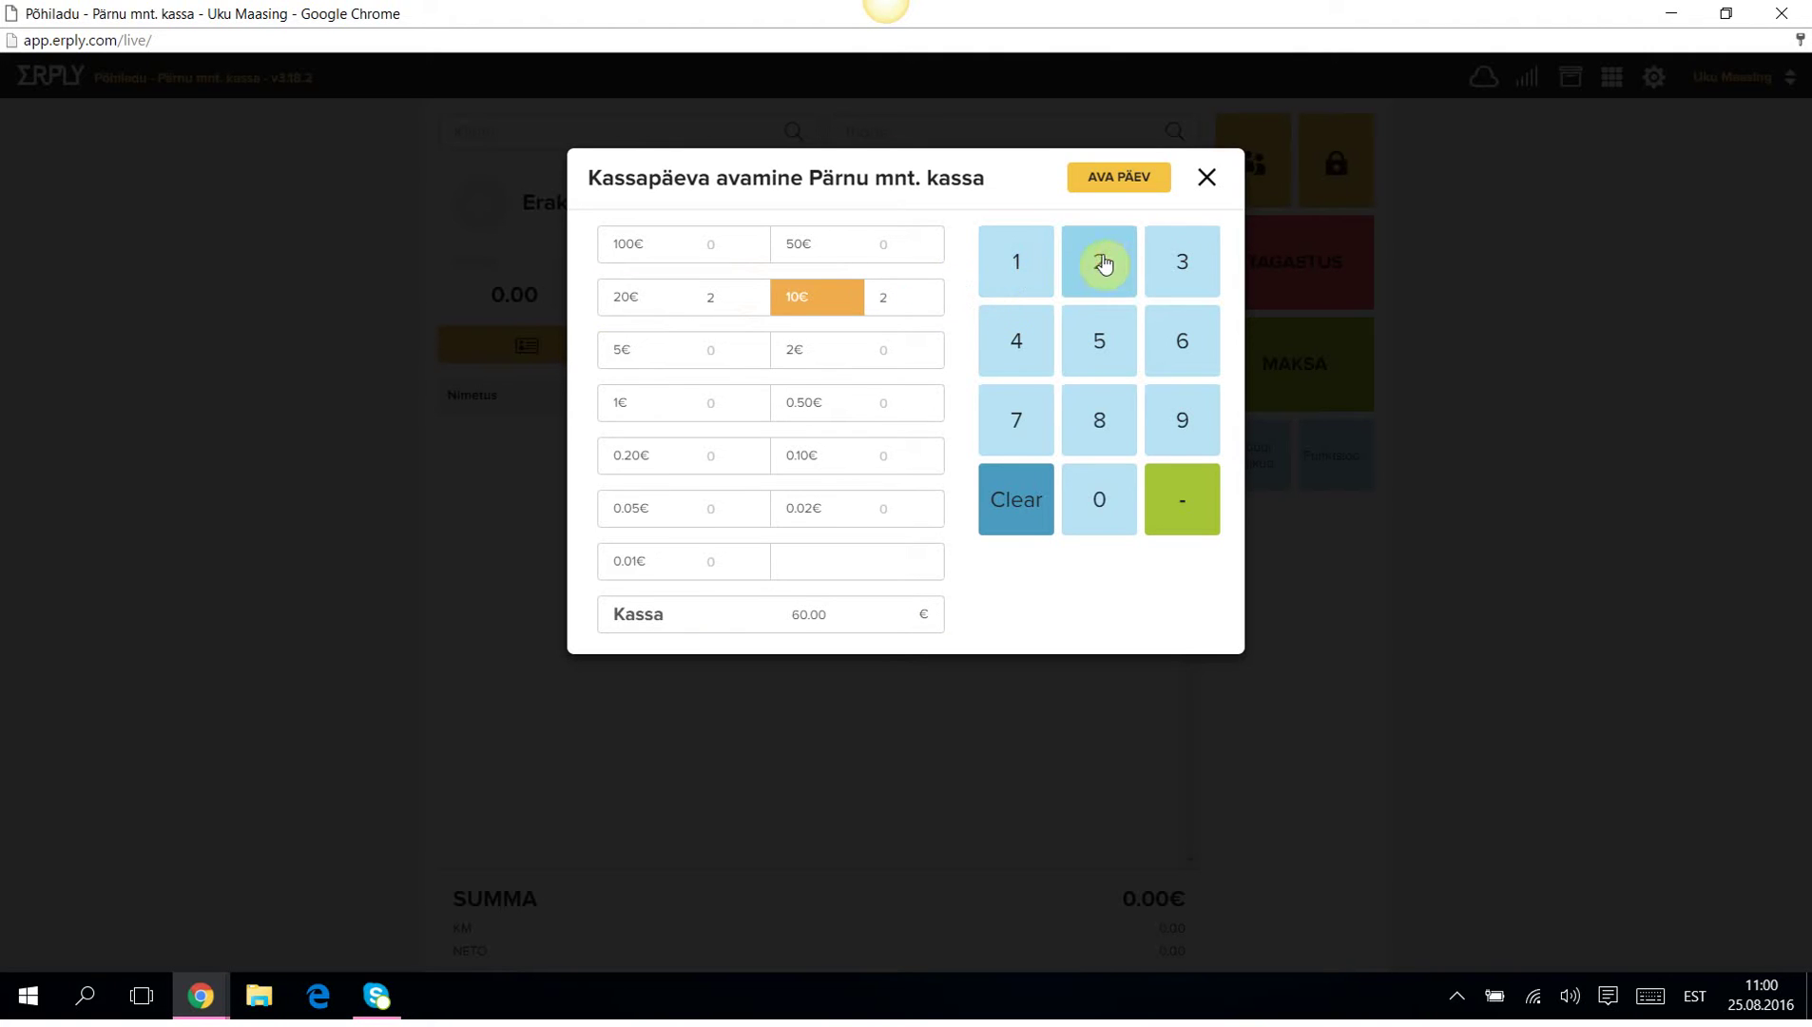
pyautogui.click(1015, 317)
pyautogui.click(1013, 504)
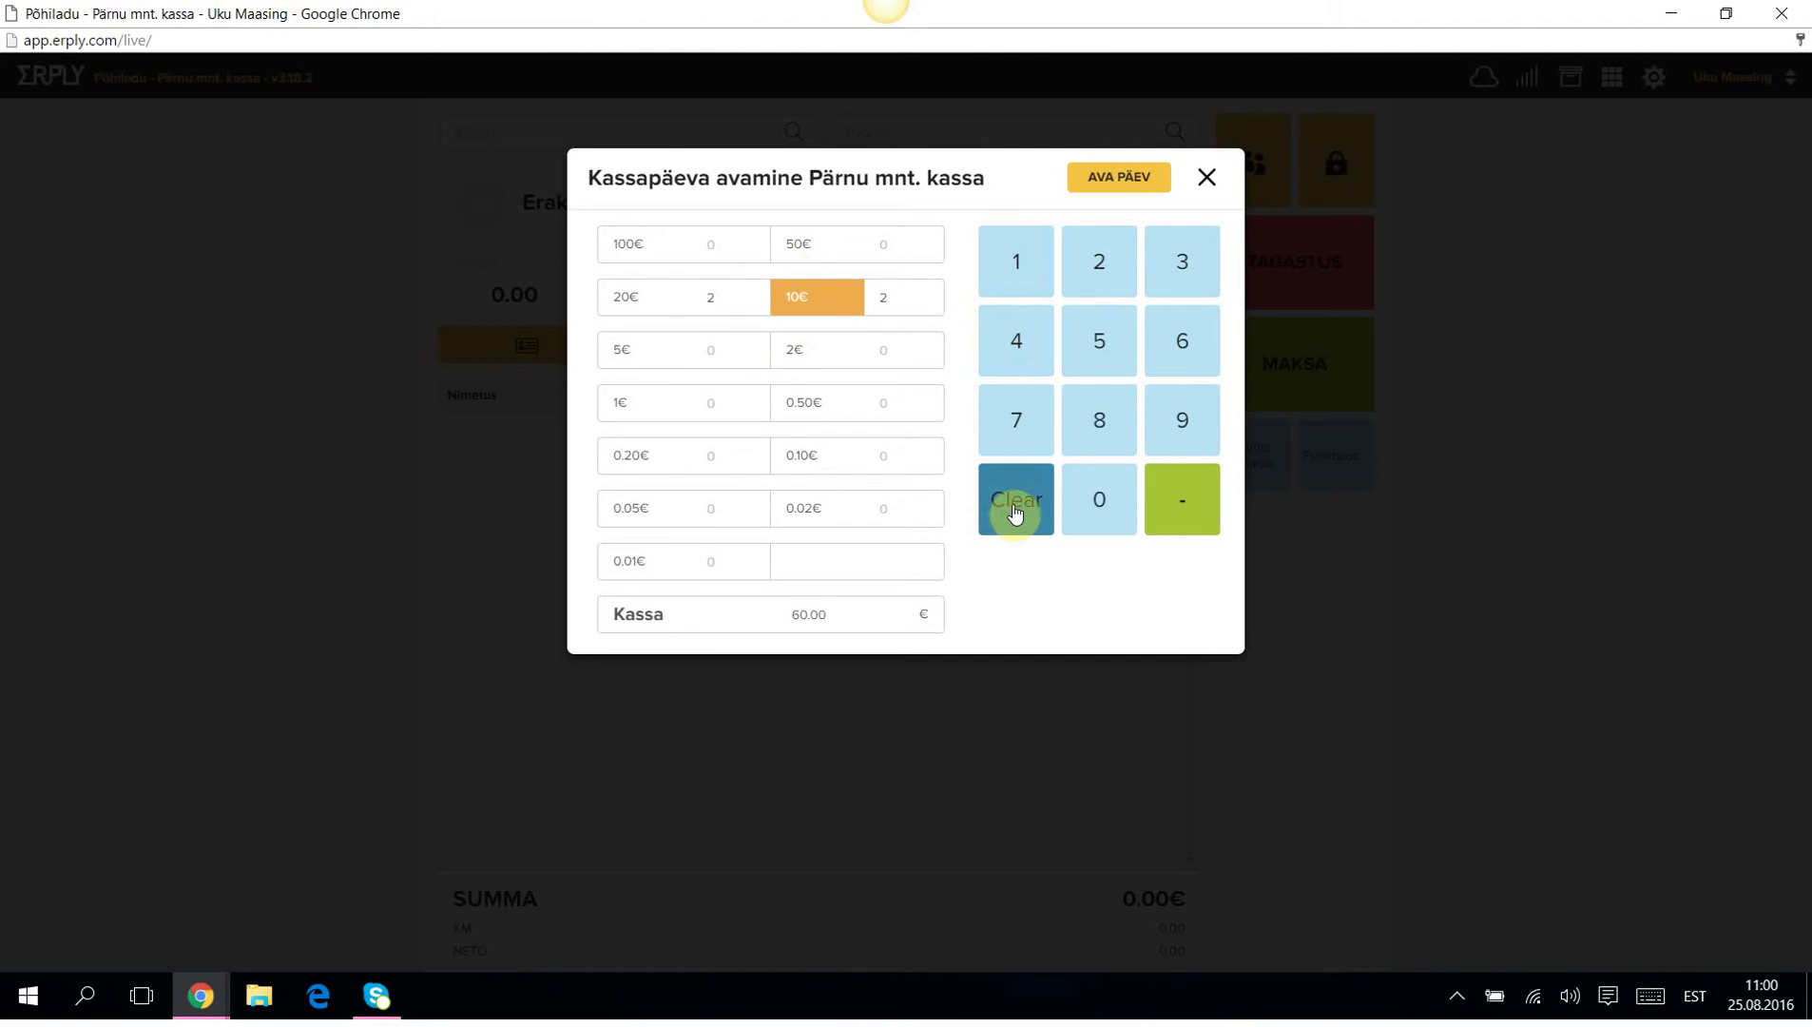
pyautogui.click(1020, 262)
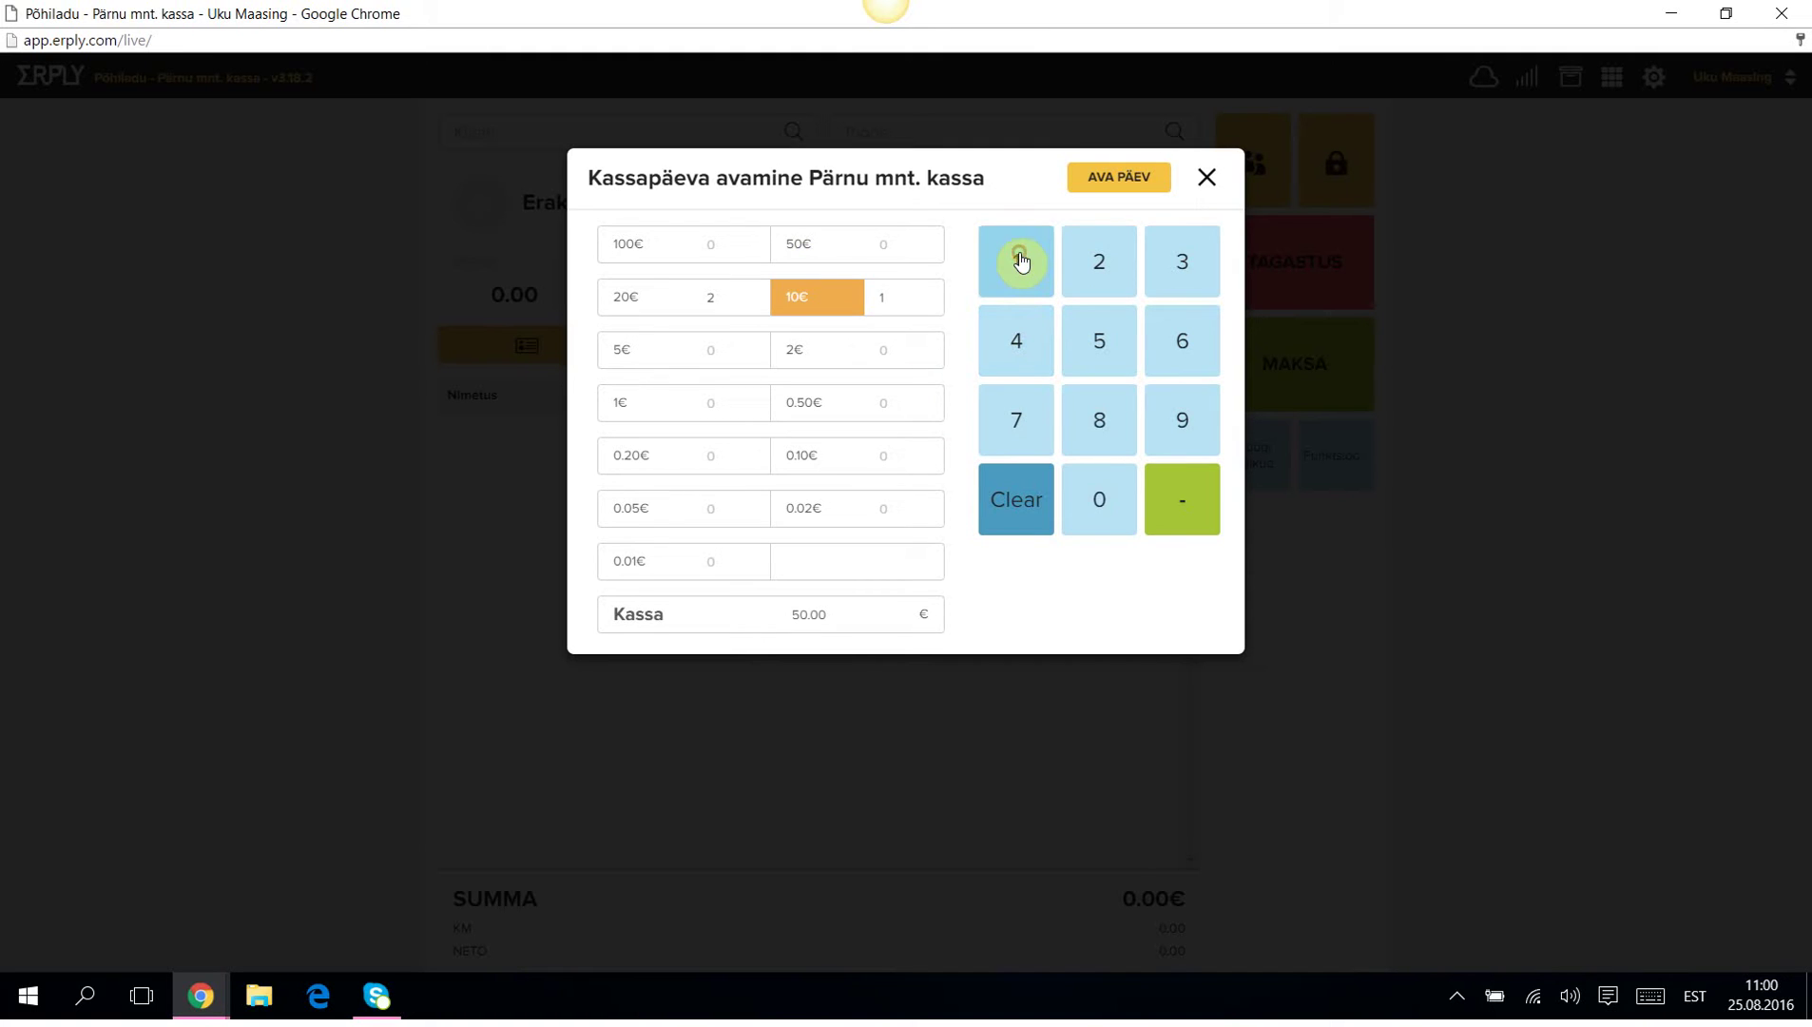
# Count 10×5€ notes for a 100.00 € drawer and open the register day.
pyautogui.click(725, 350)
pyautogui.click(1027, 252)
pyautogui.click(1099, 499)
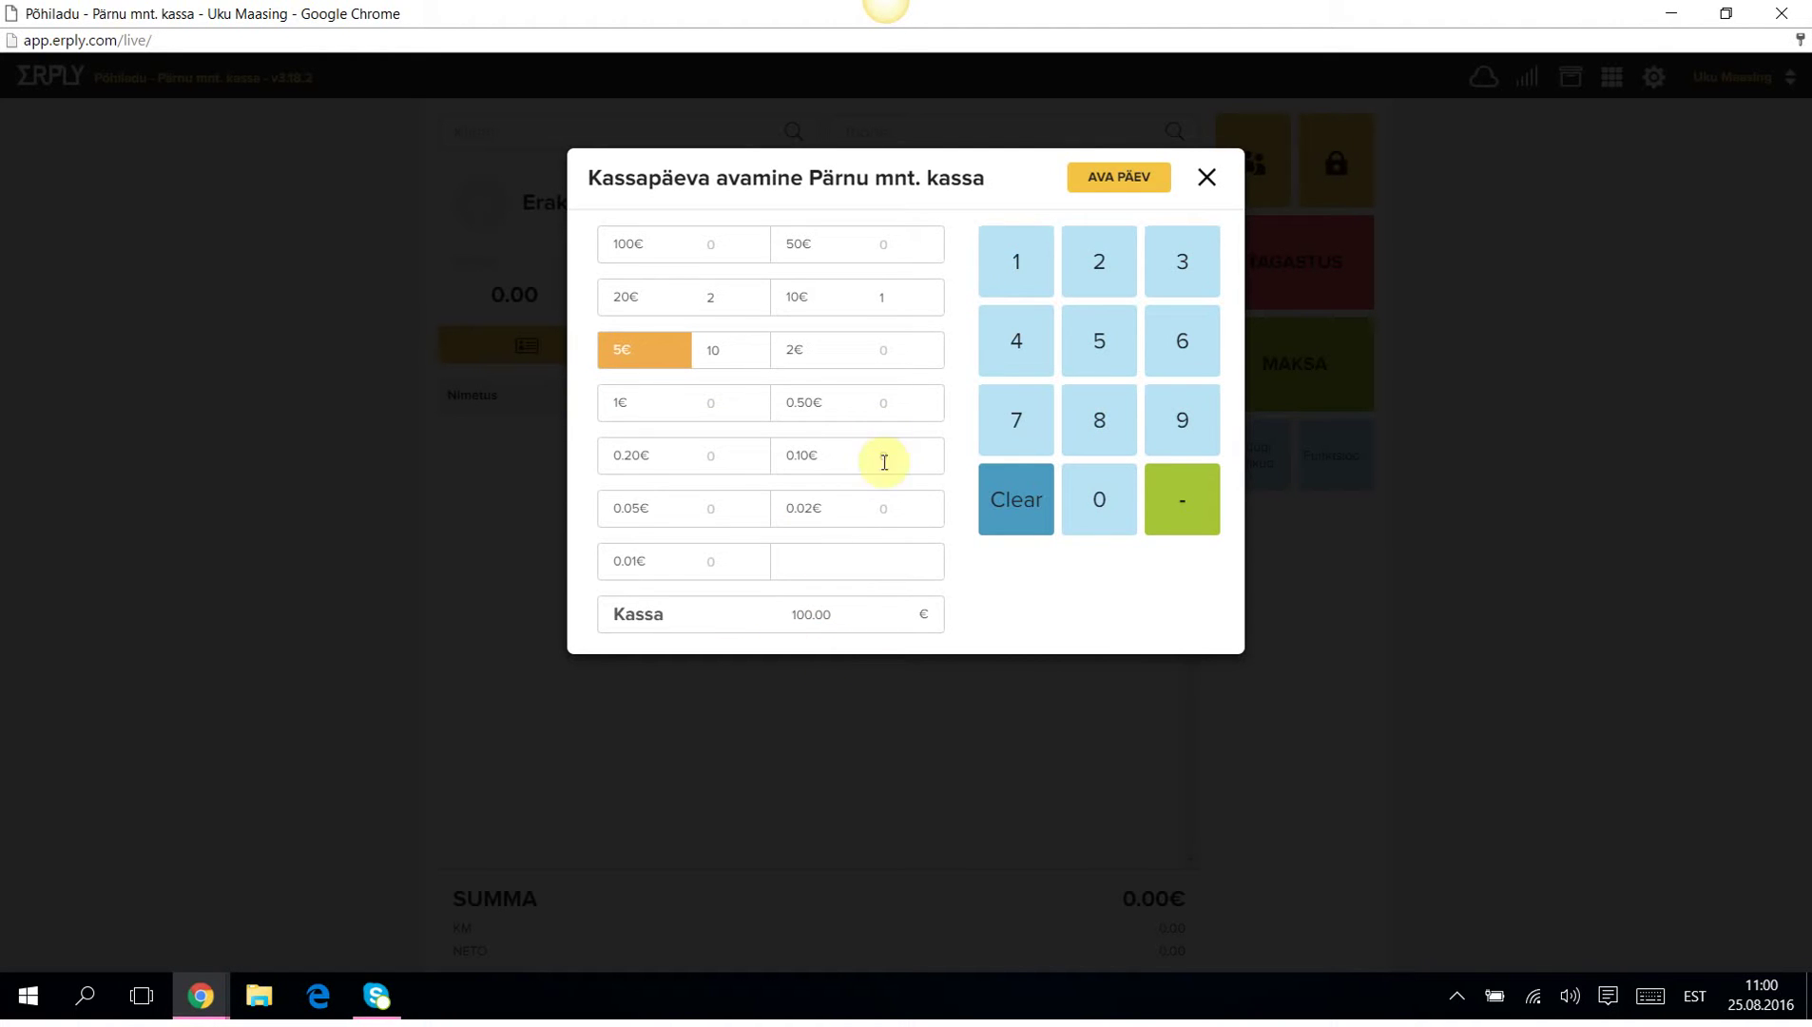
pyautogui.click(1118, 181)
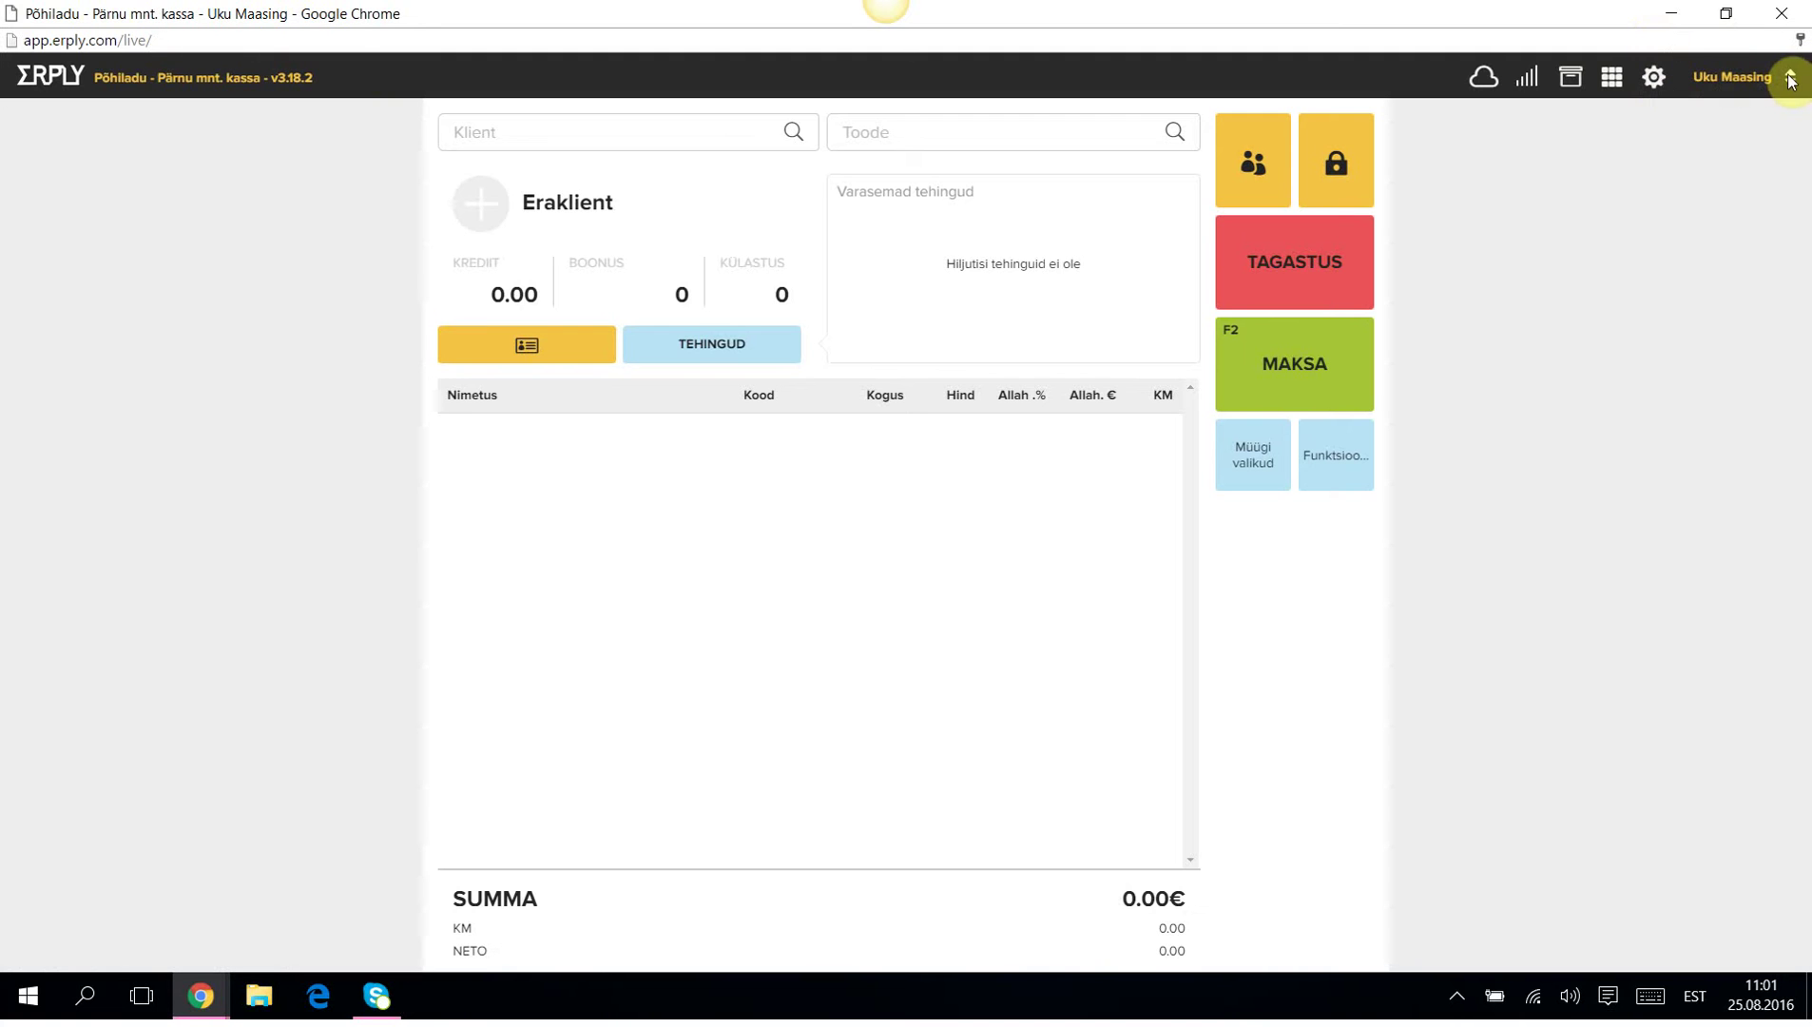
pyautogui.click(1655, 81)
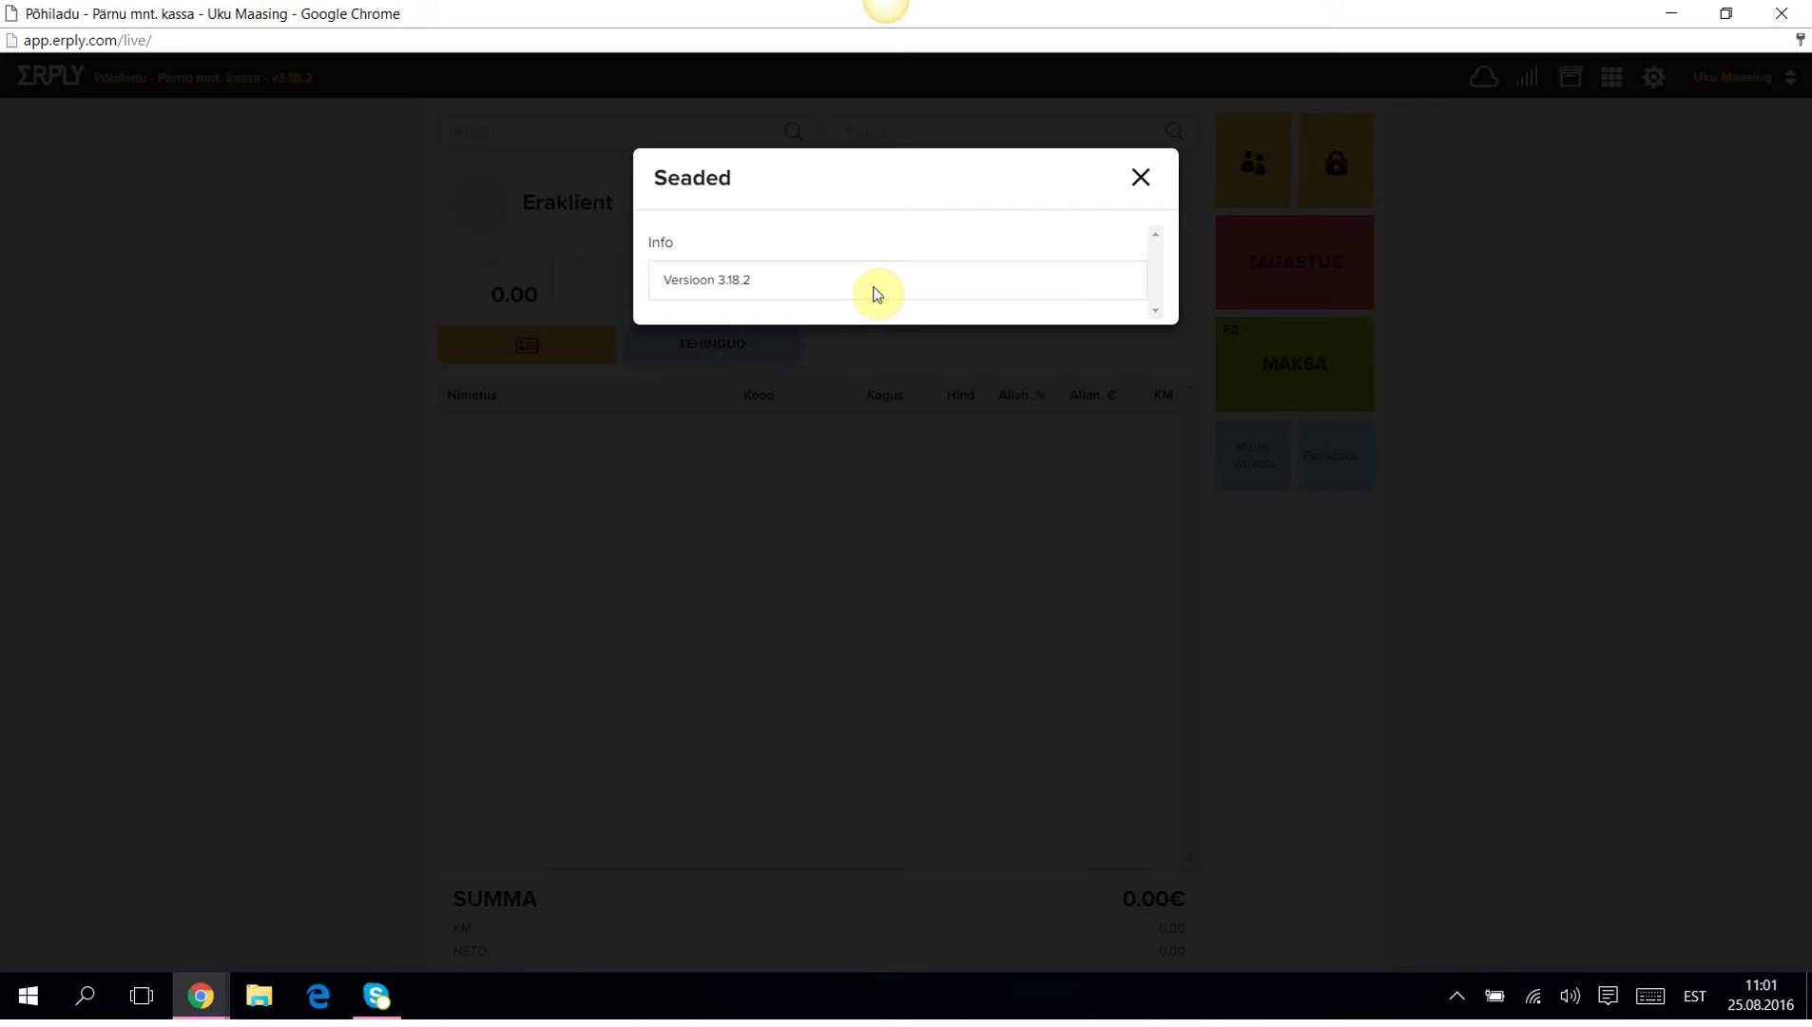
pyautogui.click(1142, 178)
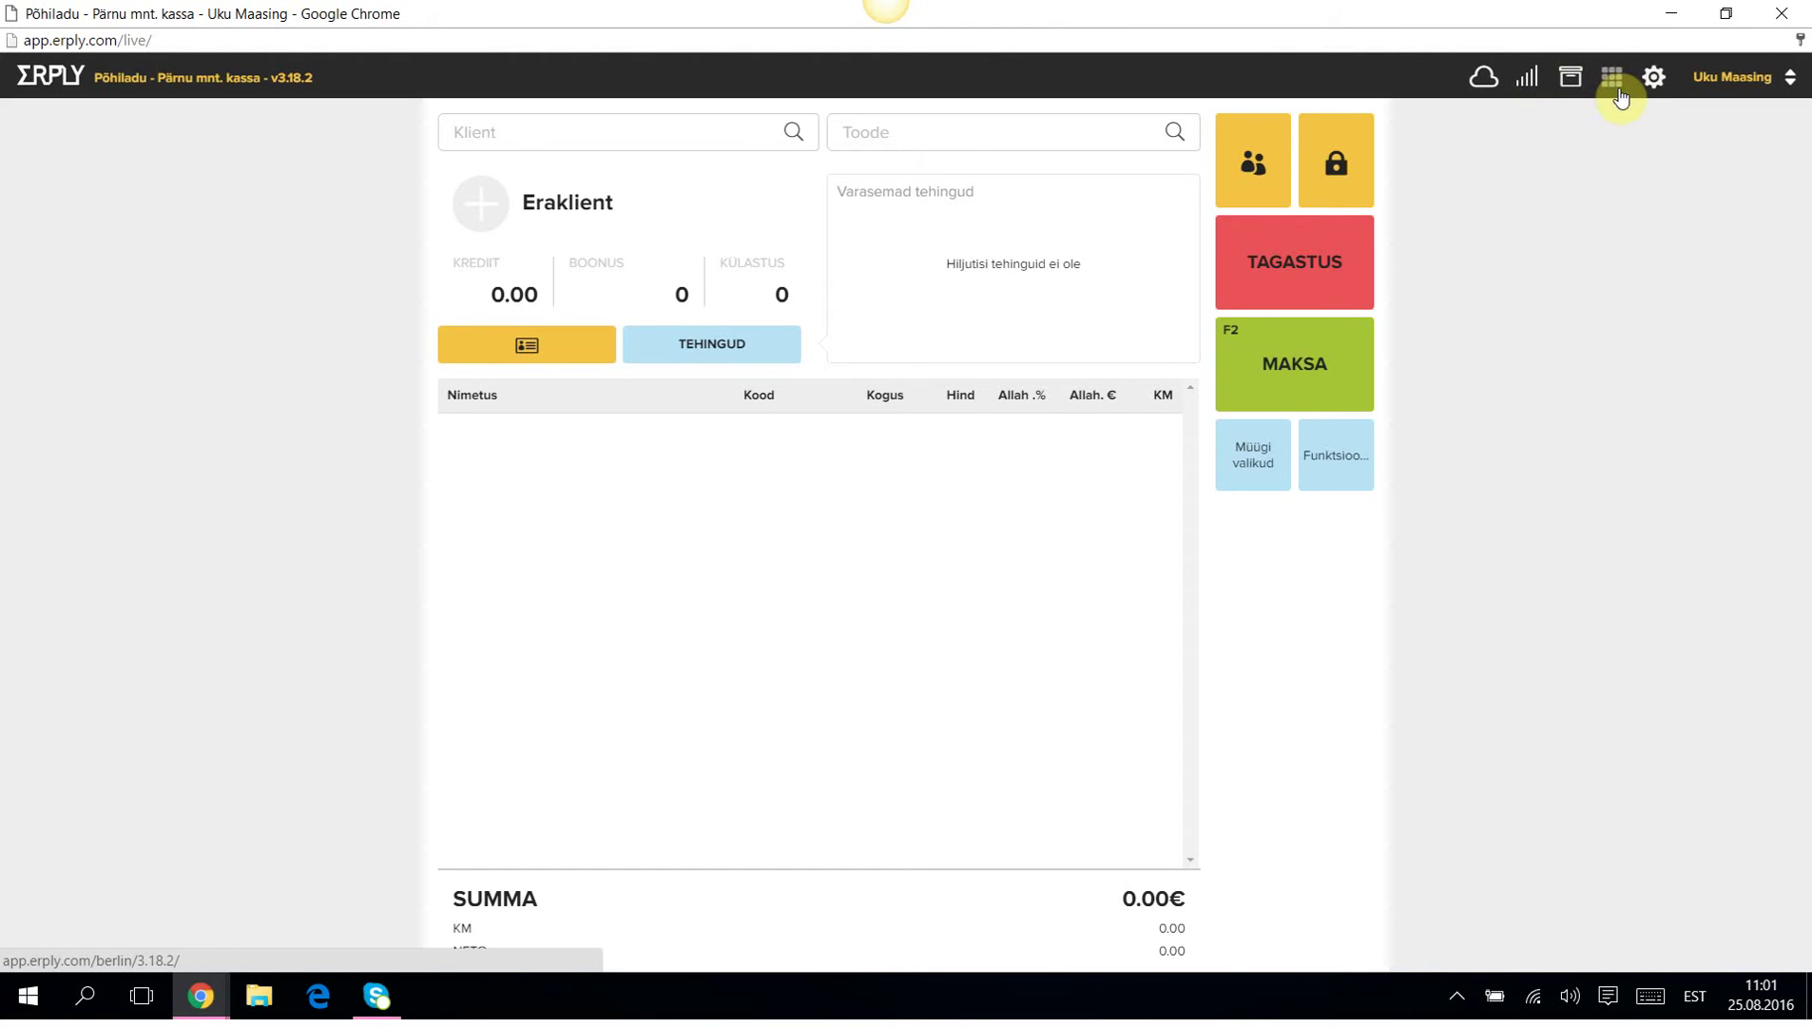
pyautogui.click(940, 135)
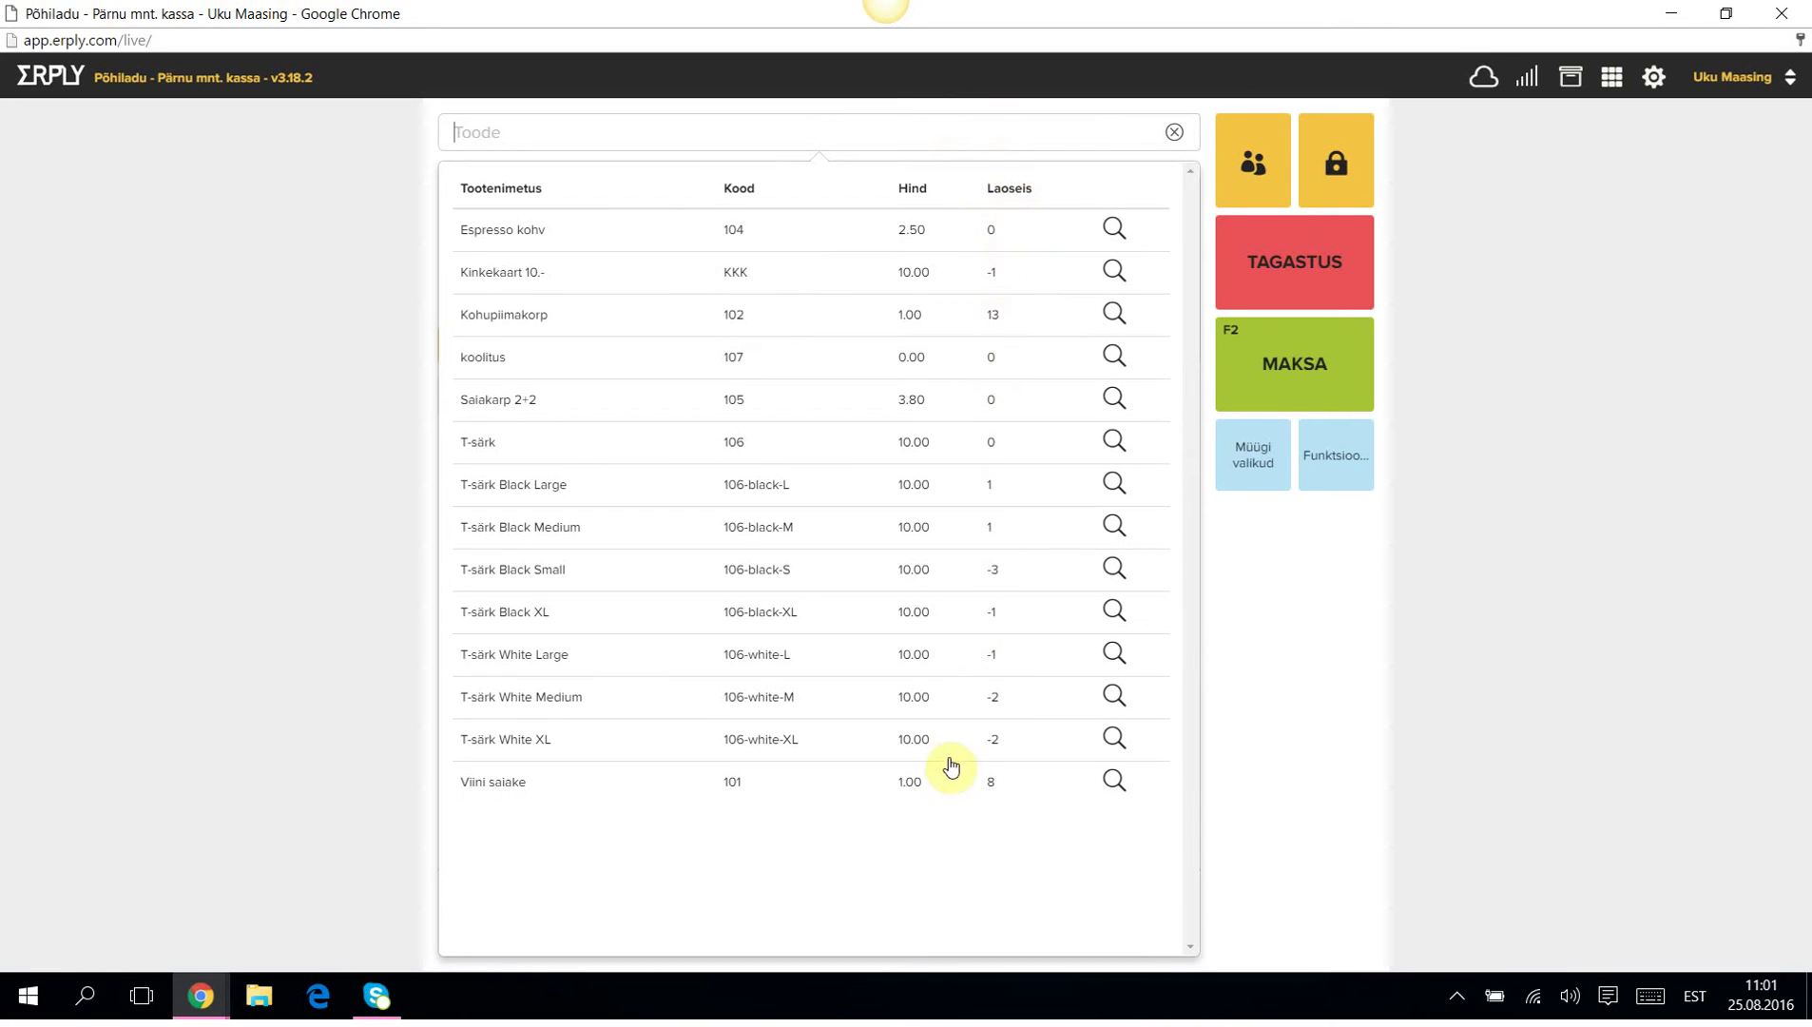
pyautogui.click(1174, 133)
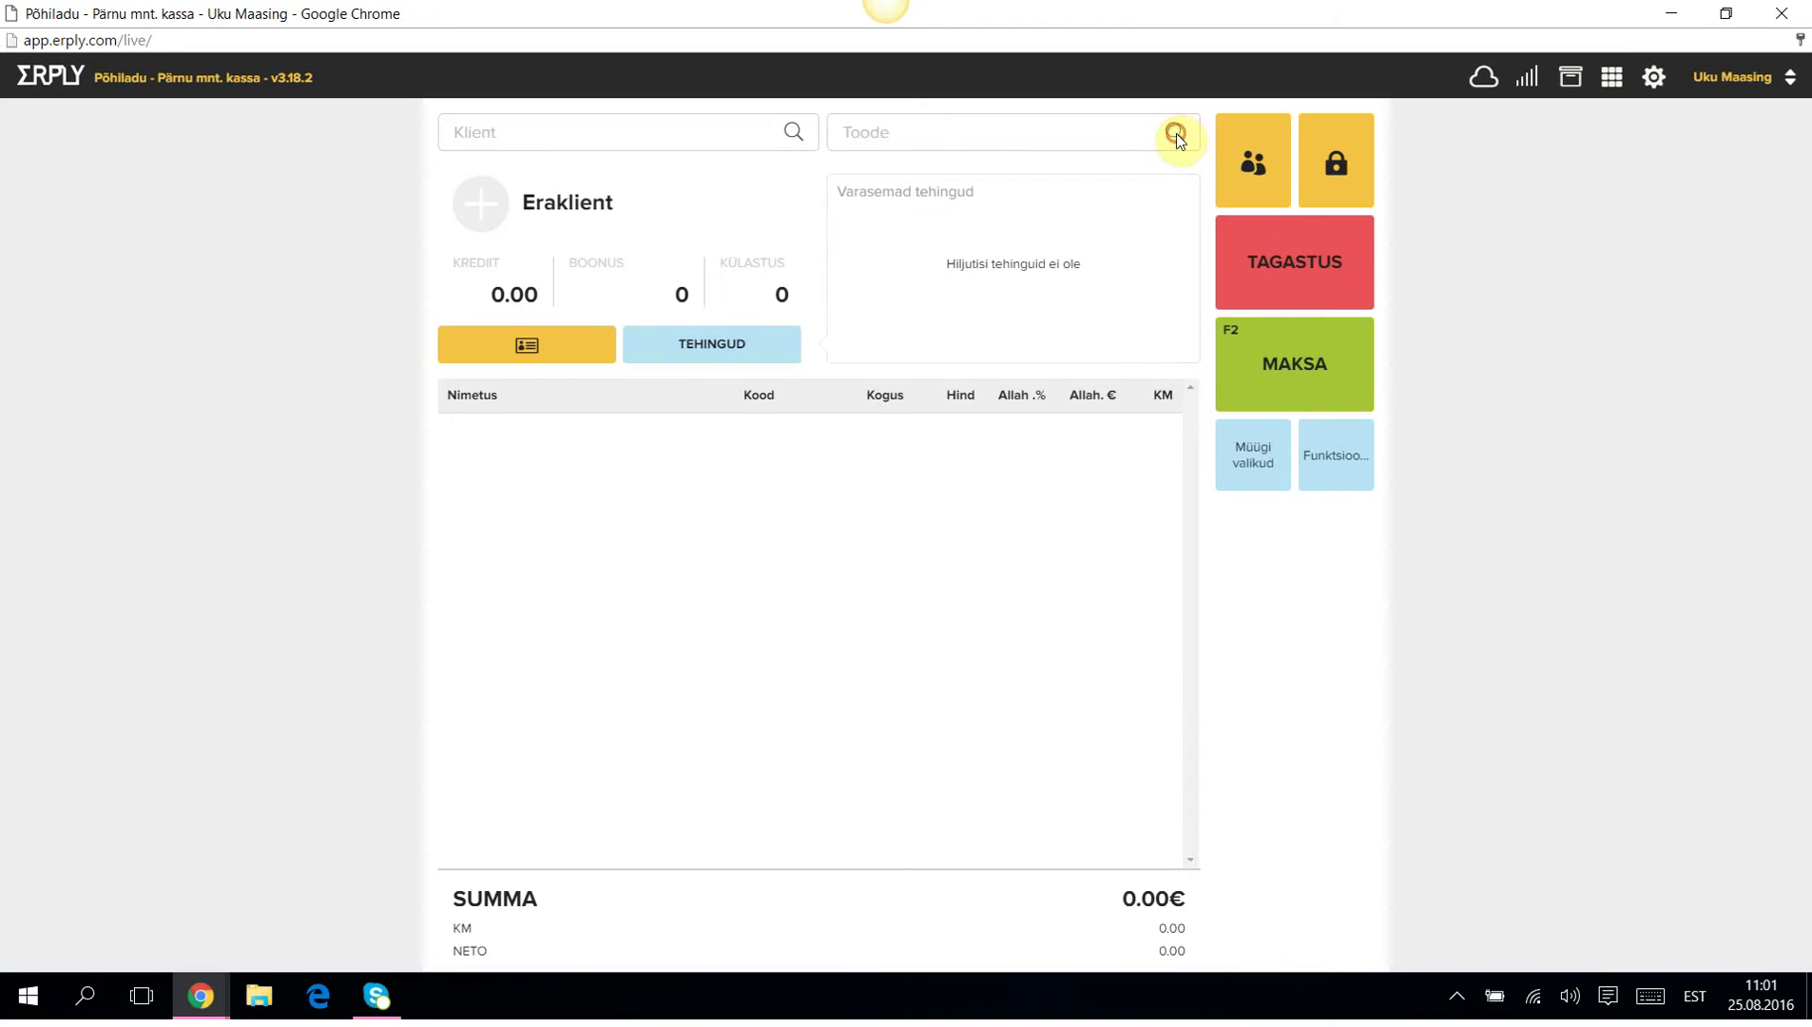
pyautogui.click(1608, 77)
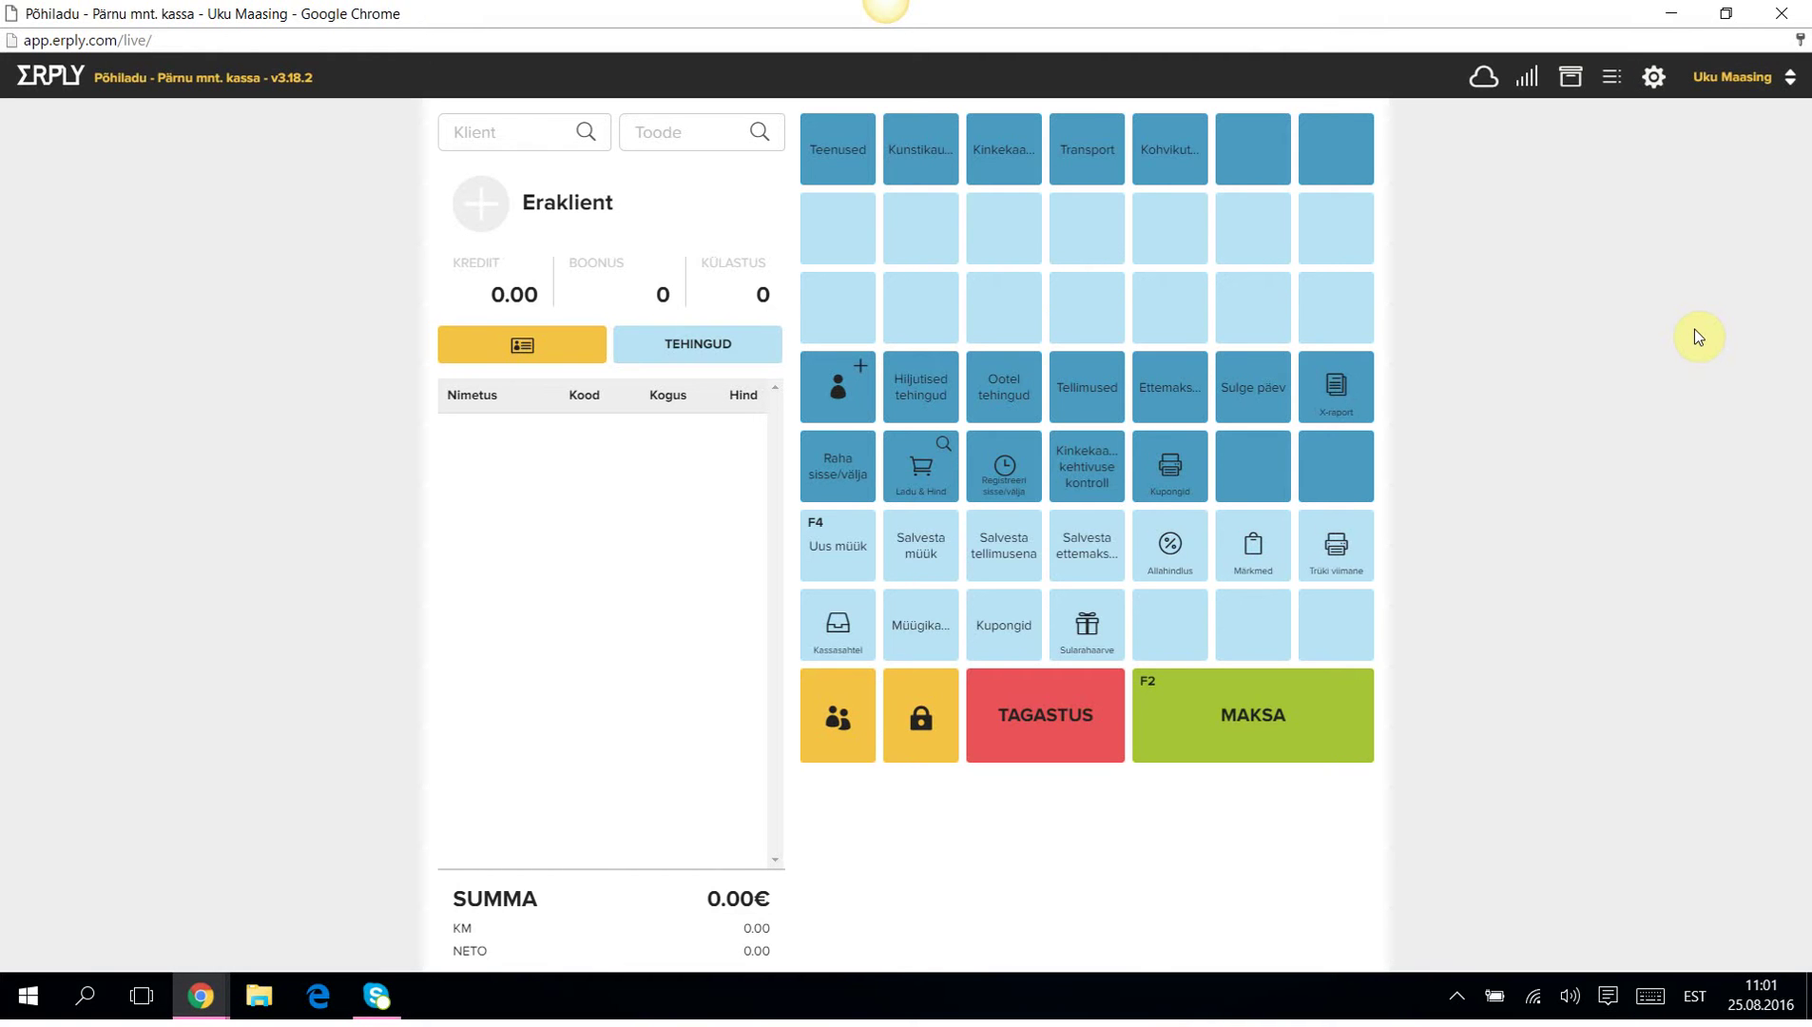
pyautogui.click(631, 130)
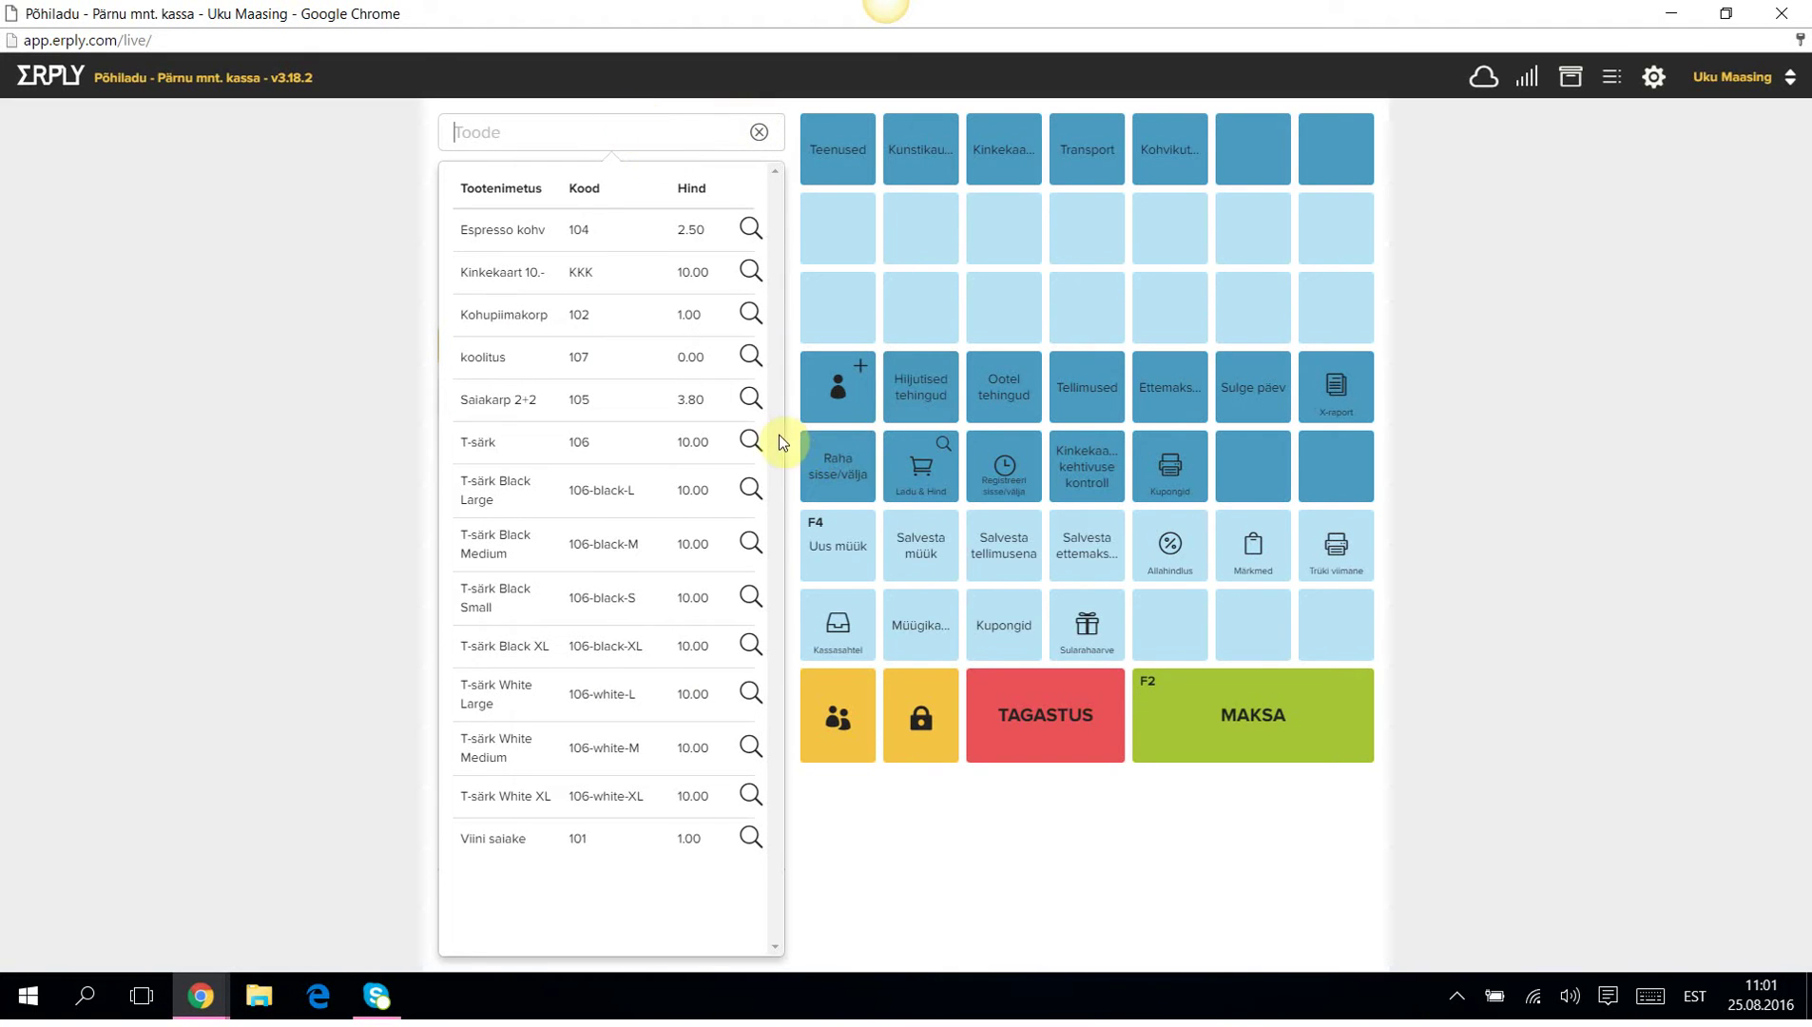
pyautogui.click(758, 131)
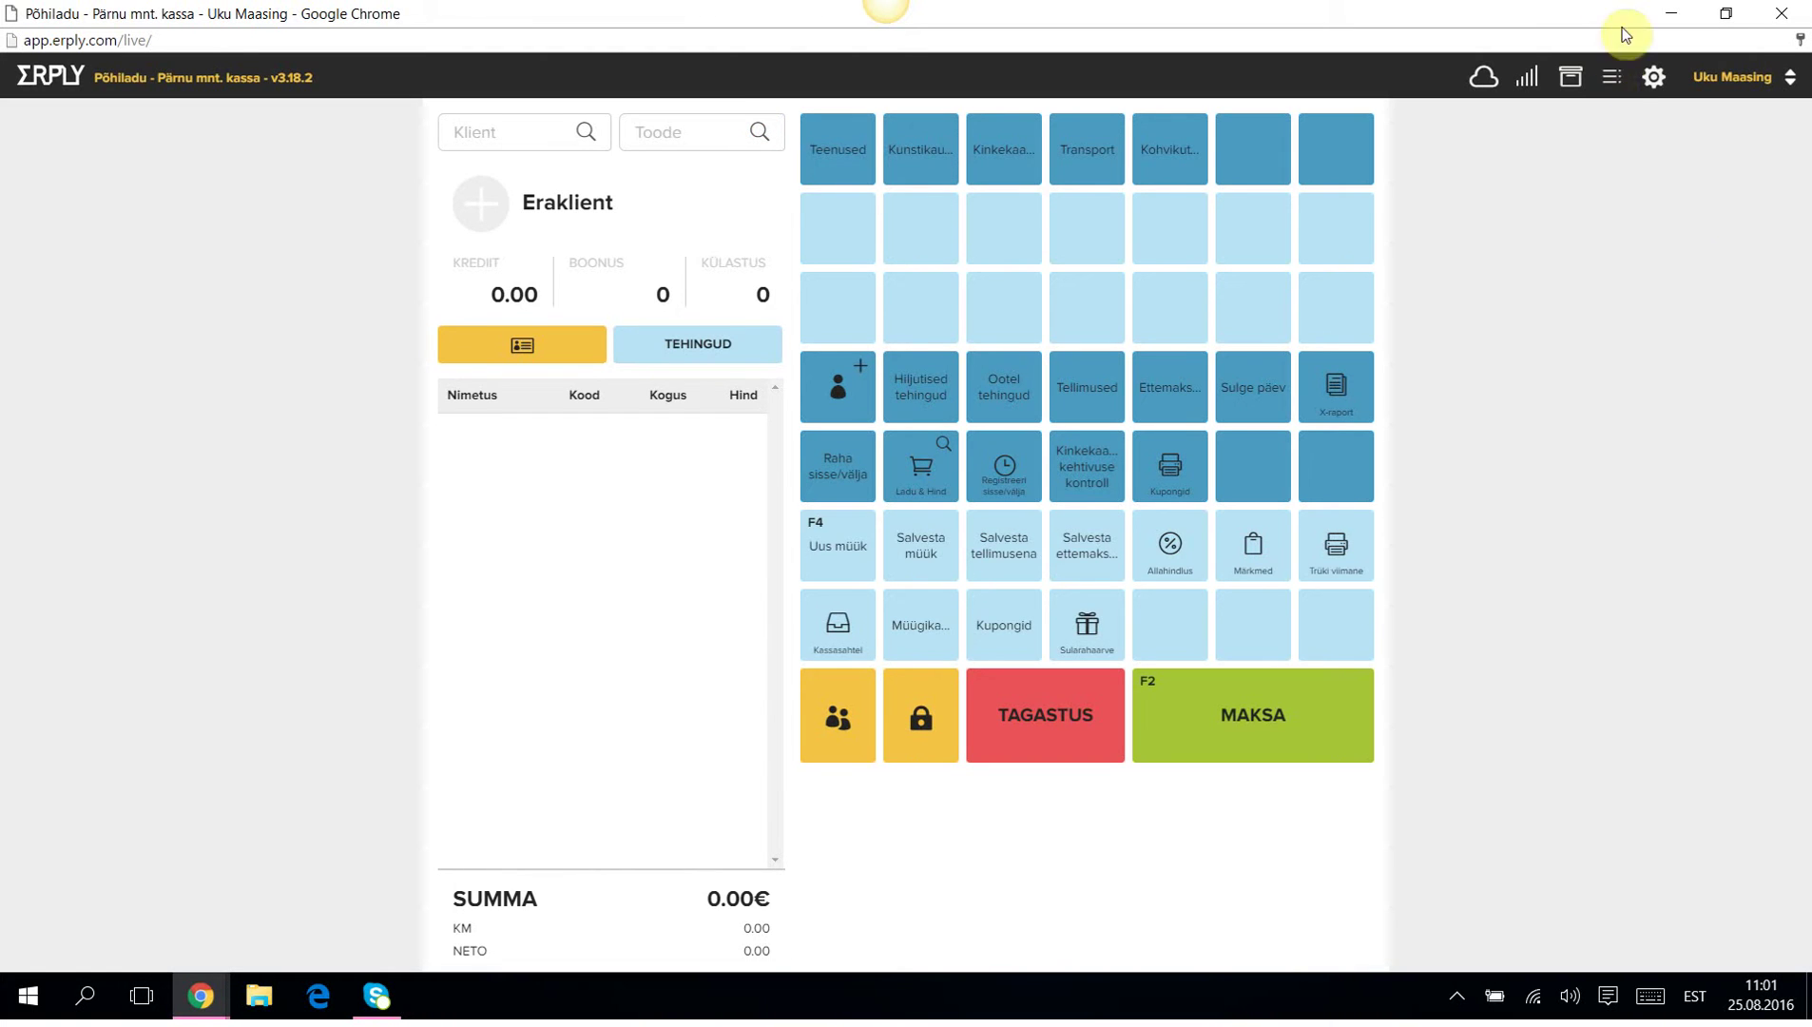
pyautogui.click(1612, 78)
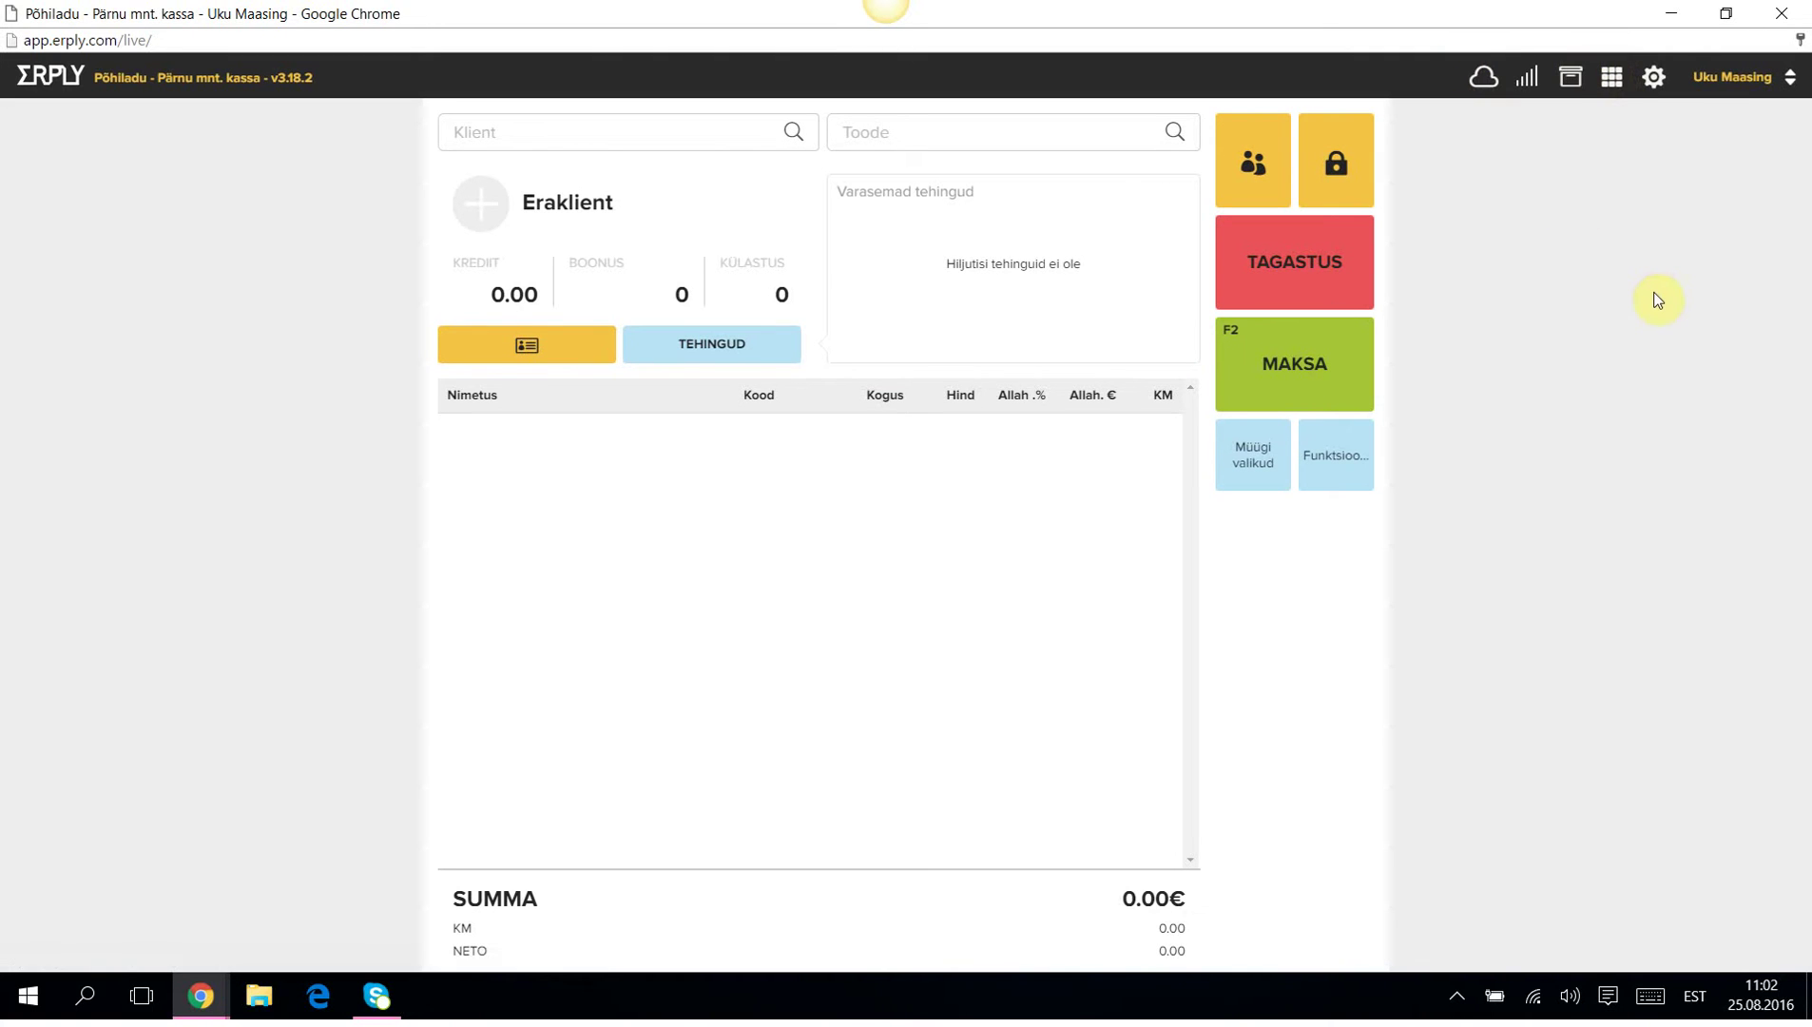
pyautogui.click(1570, 83)
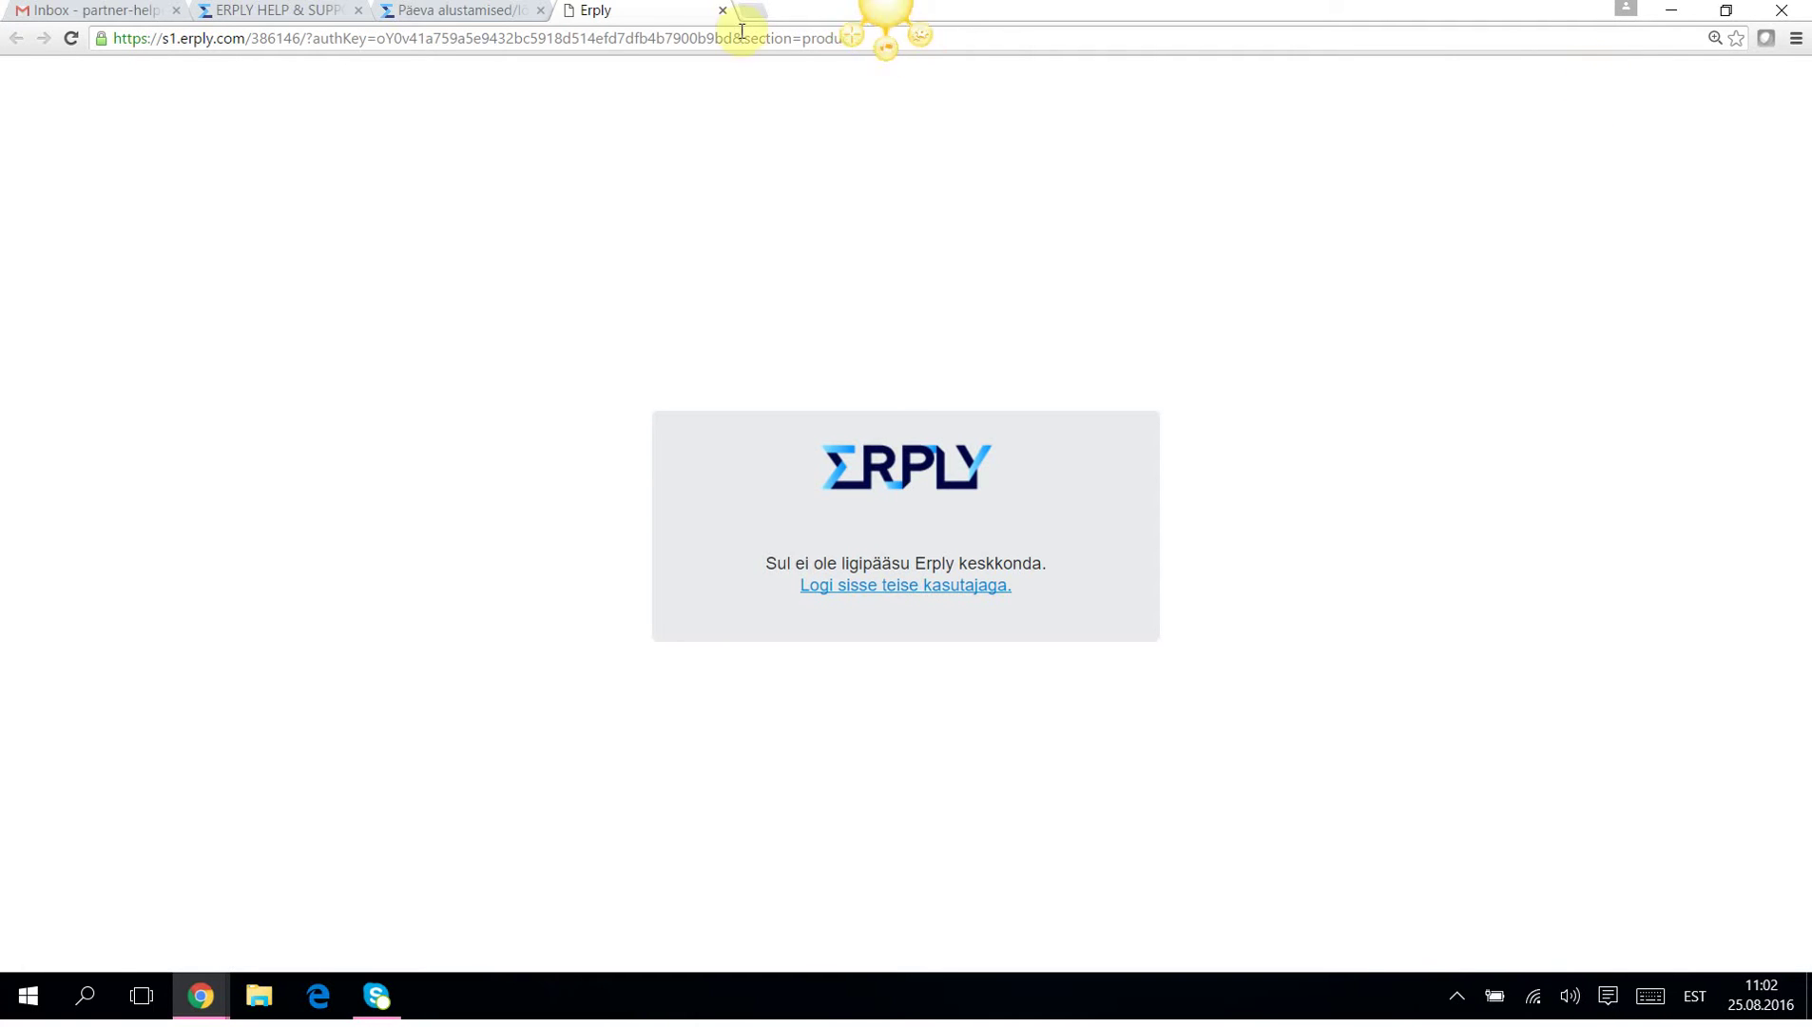
pyautogui.click(722, 10)
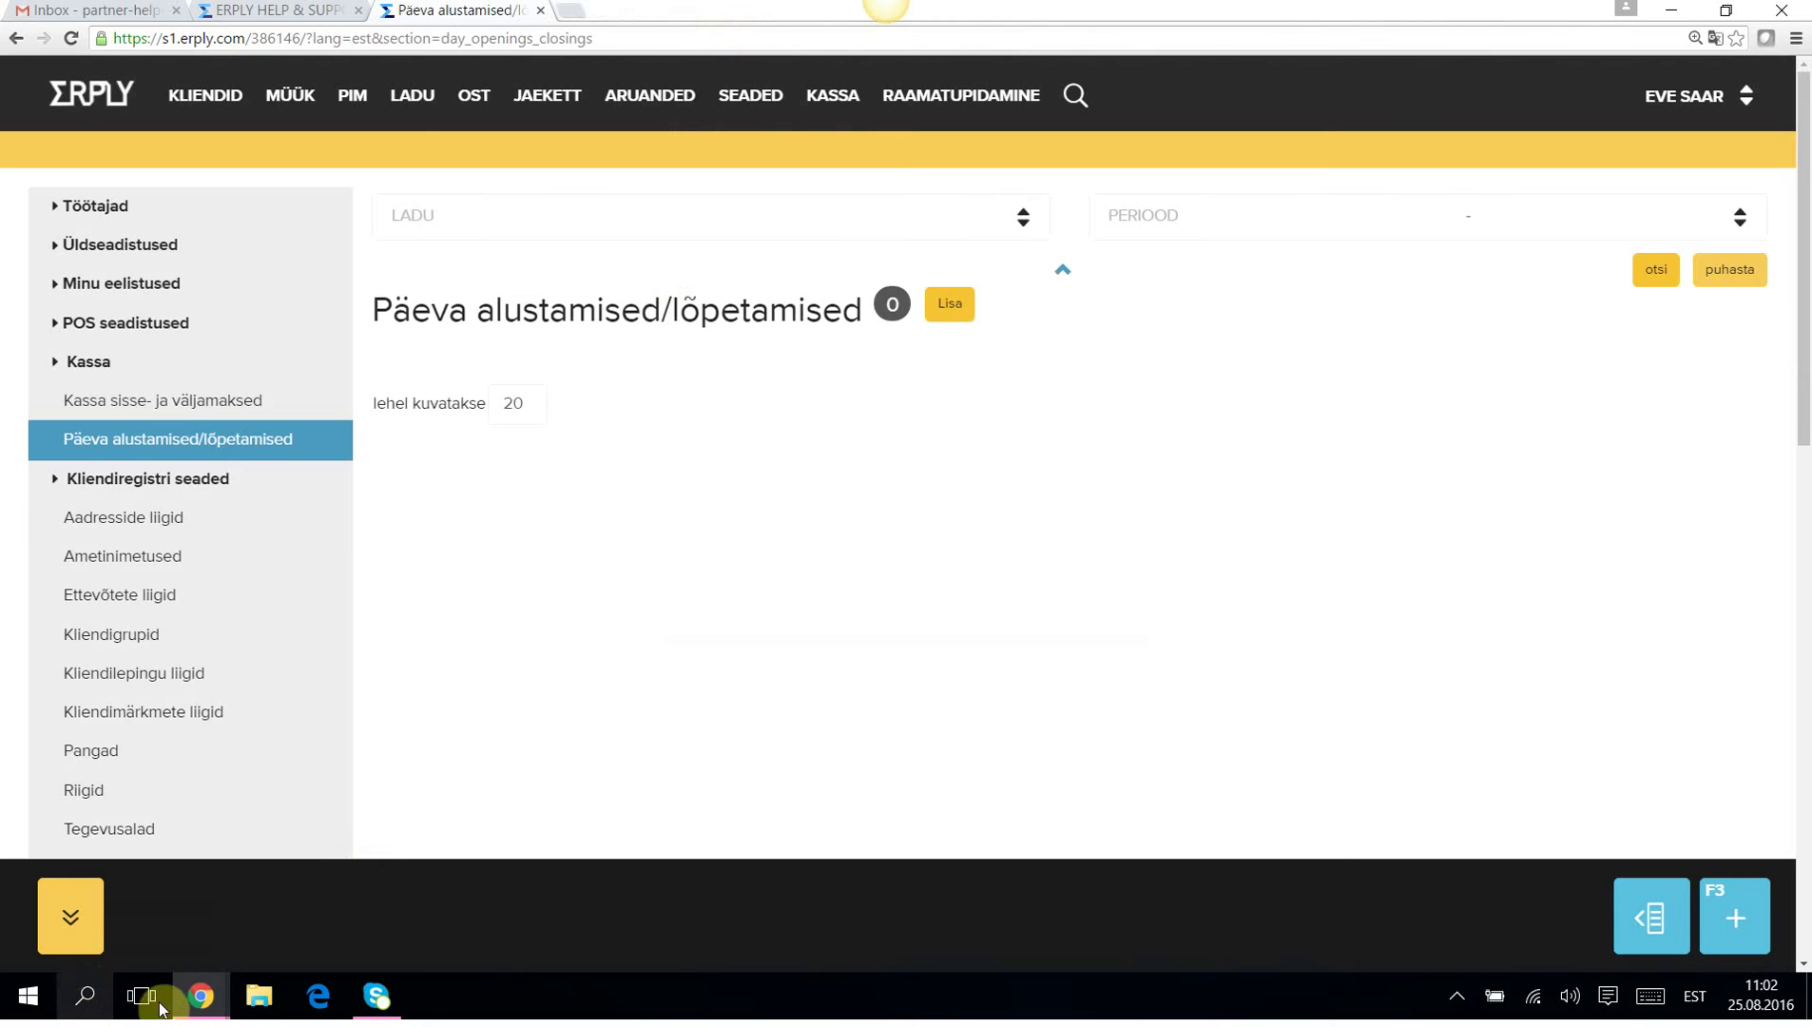
pyautogui.moveTo(201, 995)
pyautogui.click(342, 934)
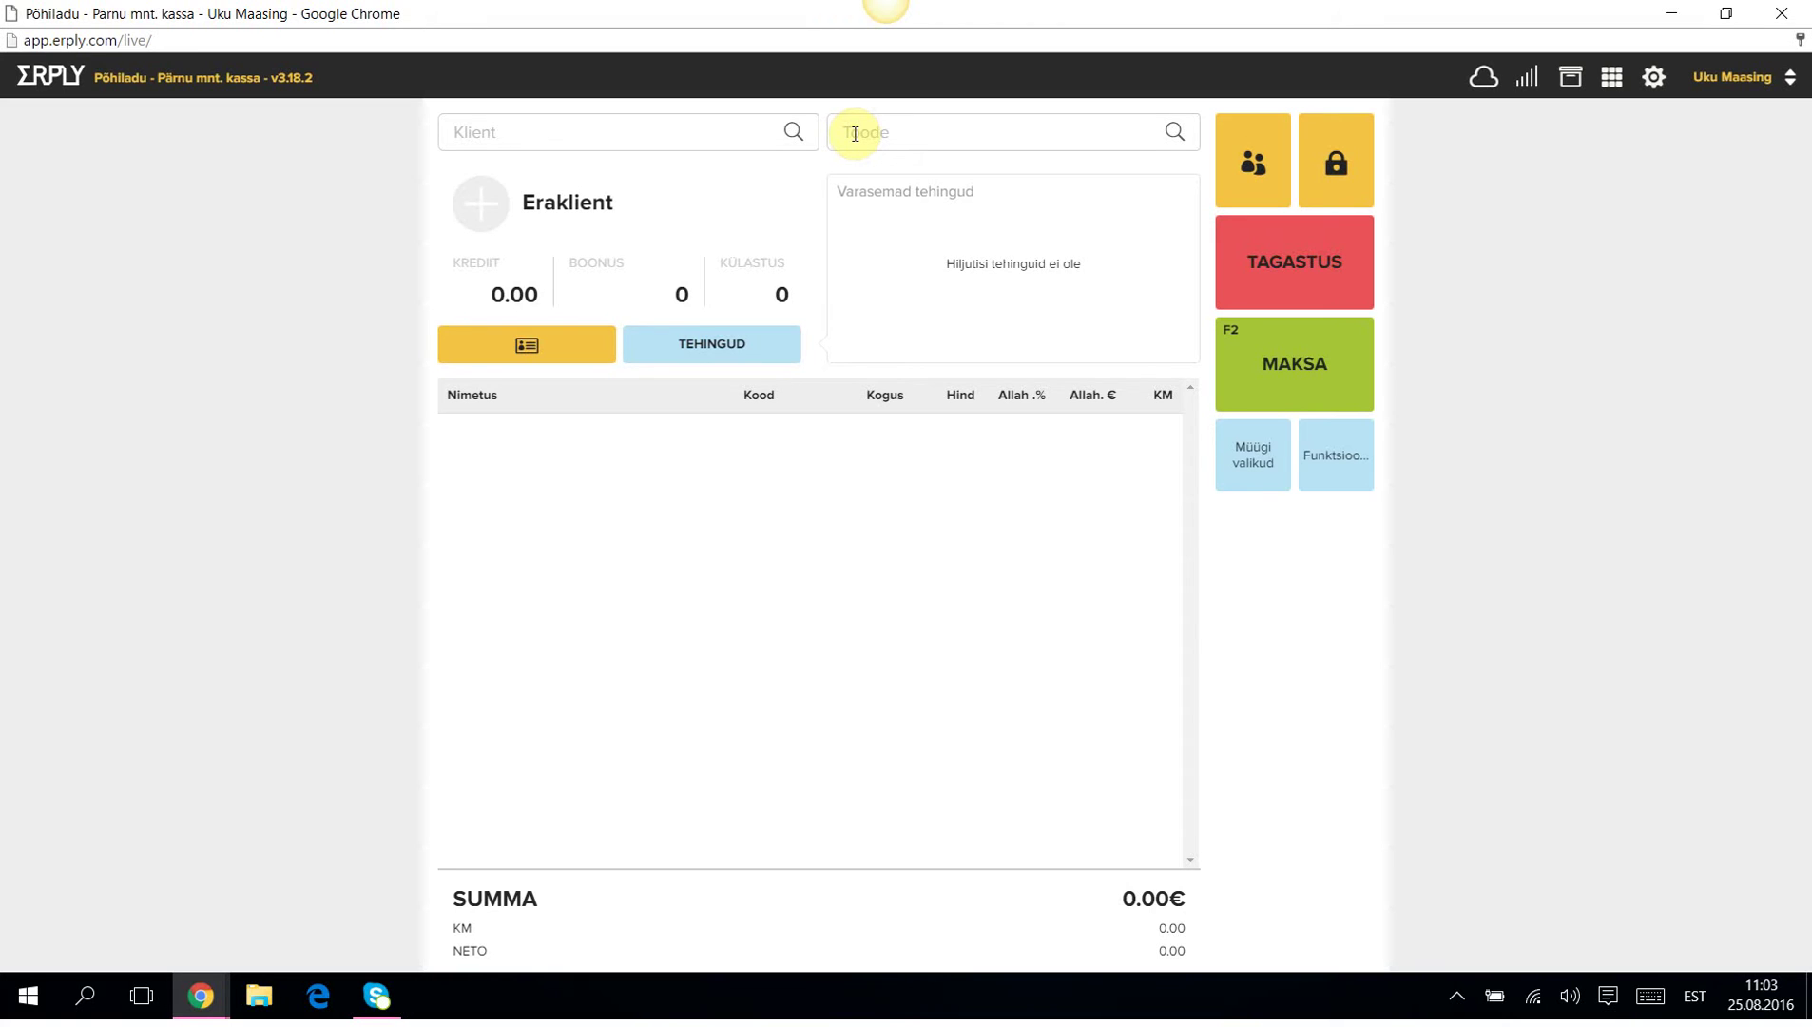
# Search 'särk' and add a T-särk Black Medium to the sale.
pyautogui.click(854, 134)
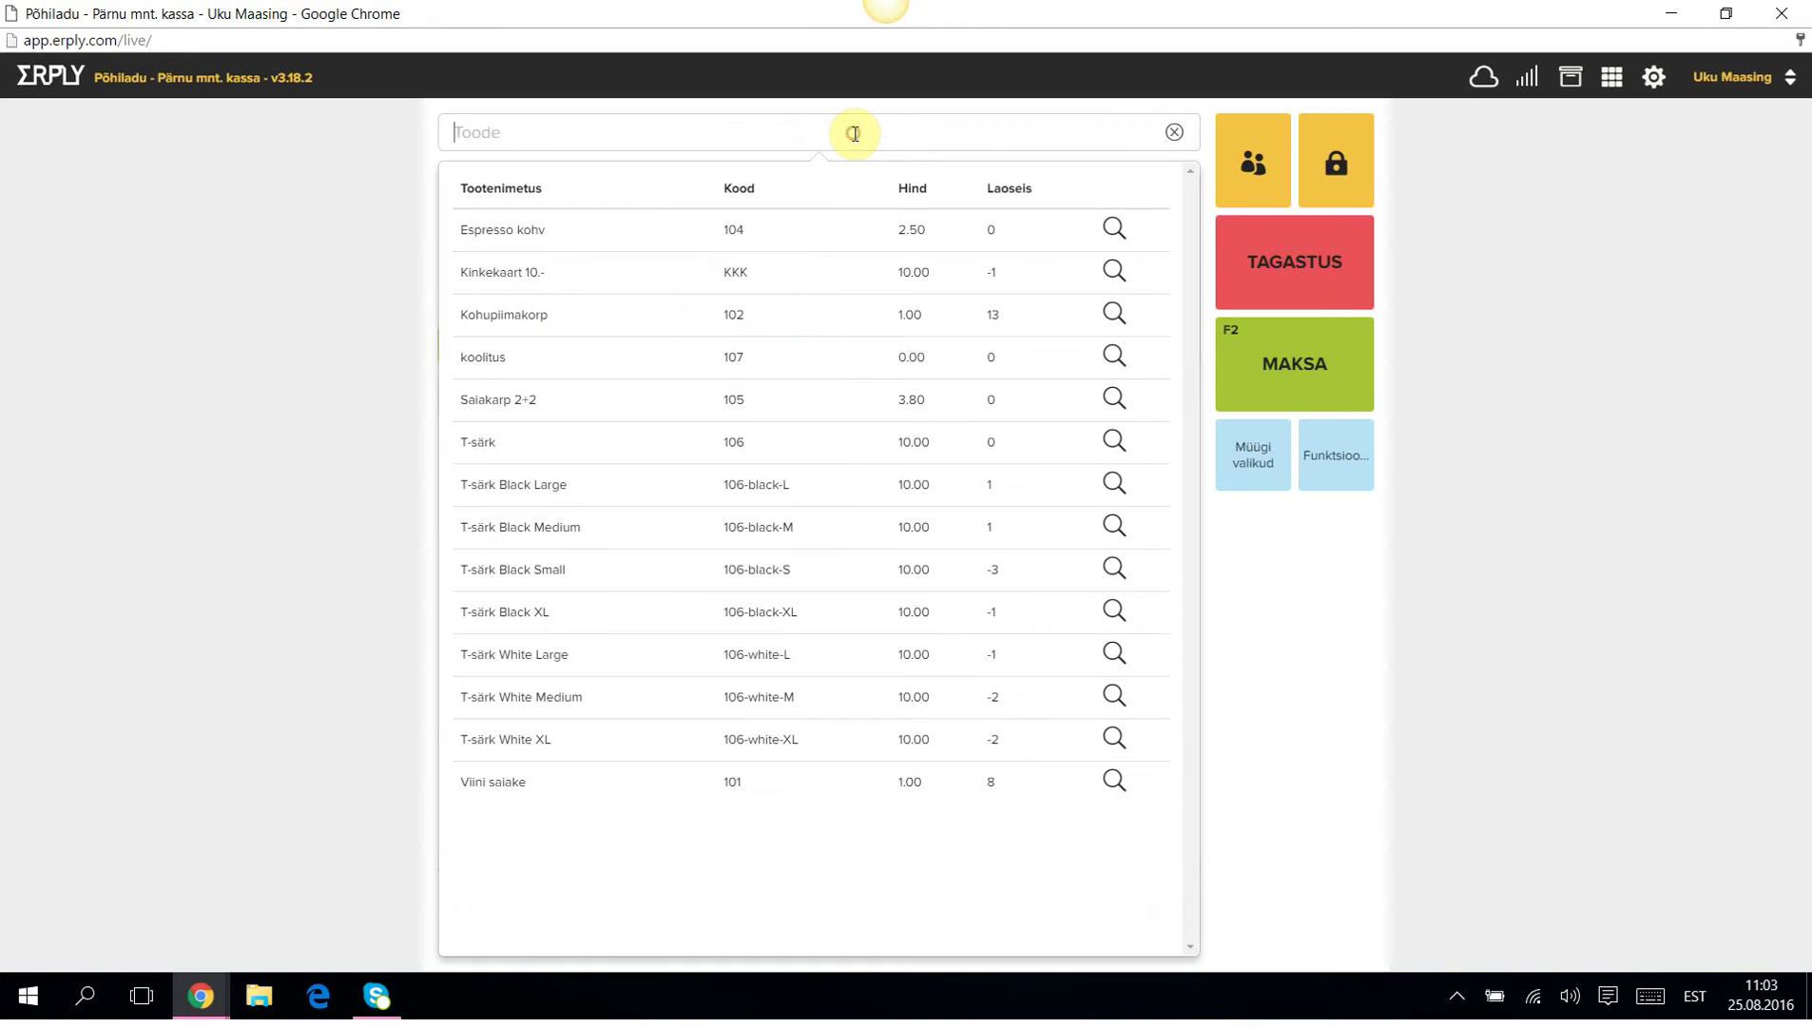
pyautogui.write('särk')
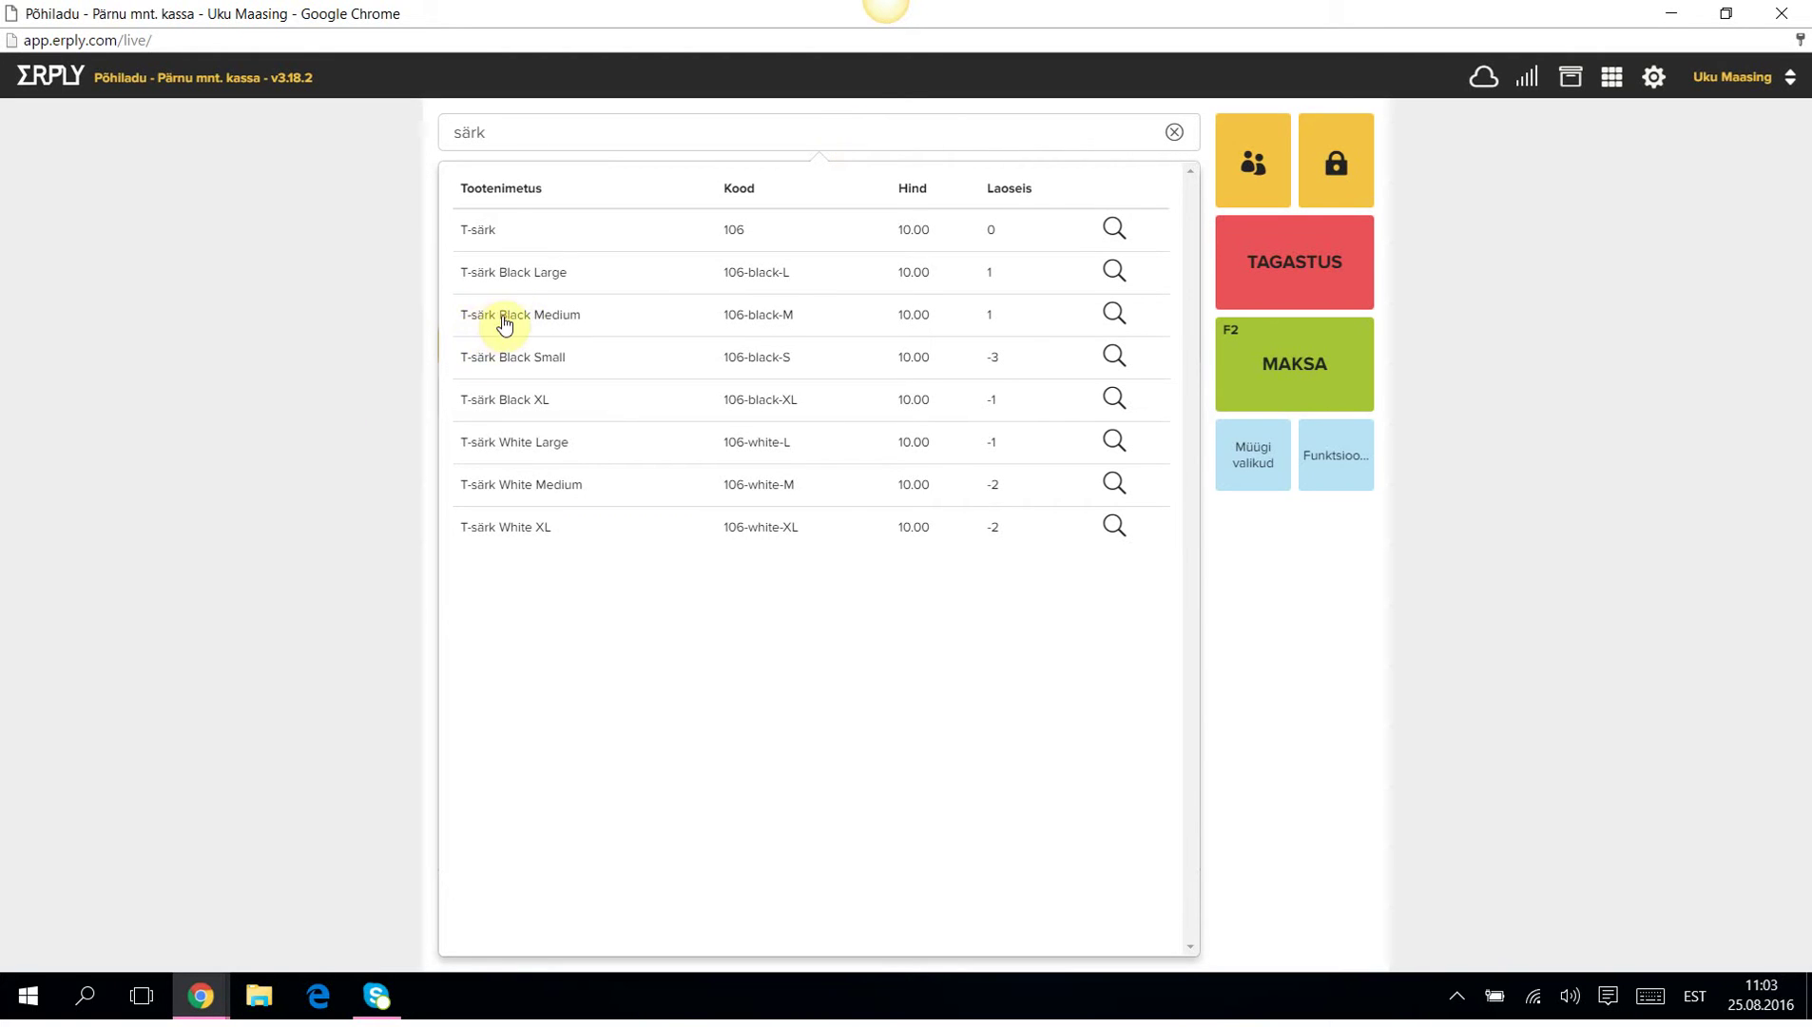
pyautogui.click(553, 321)
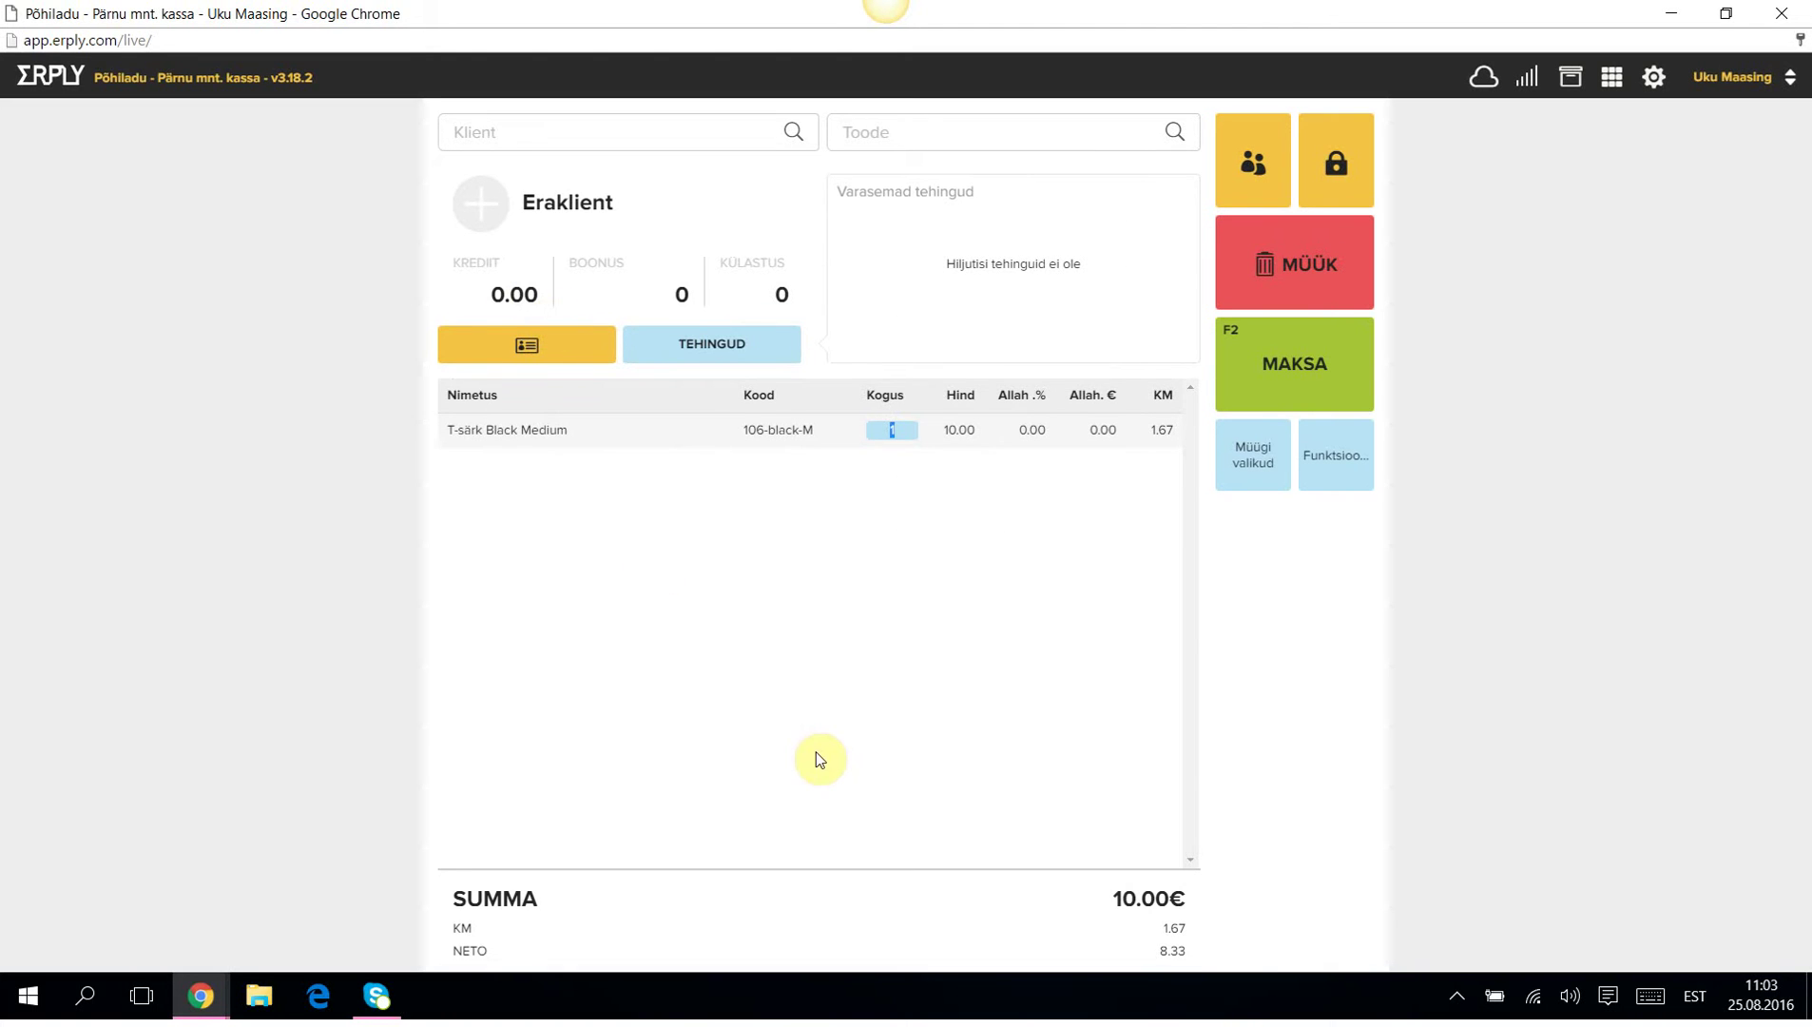
# Add a T-särk in black, size S, from the product list.
pyautogui.click(882, 131)
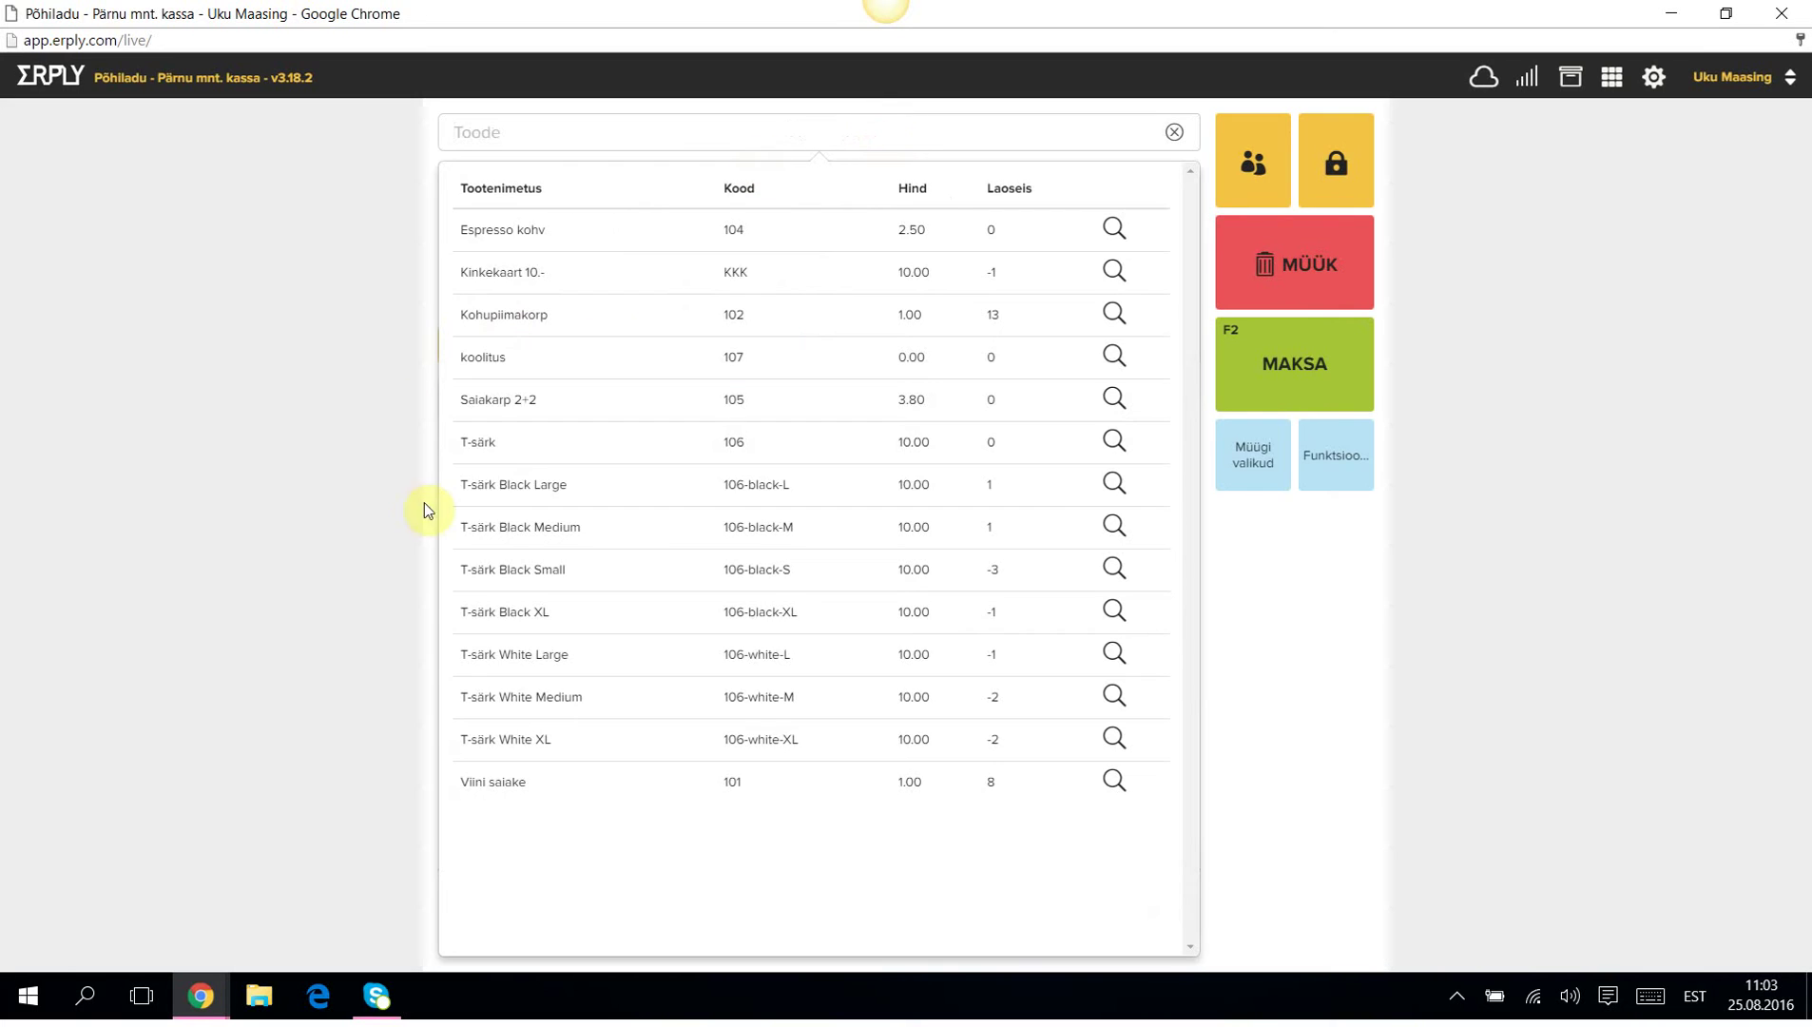
pyautogui.click(485, 442)
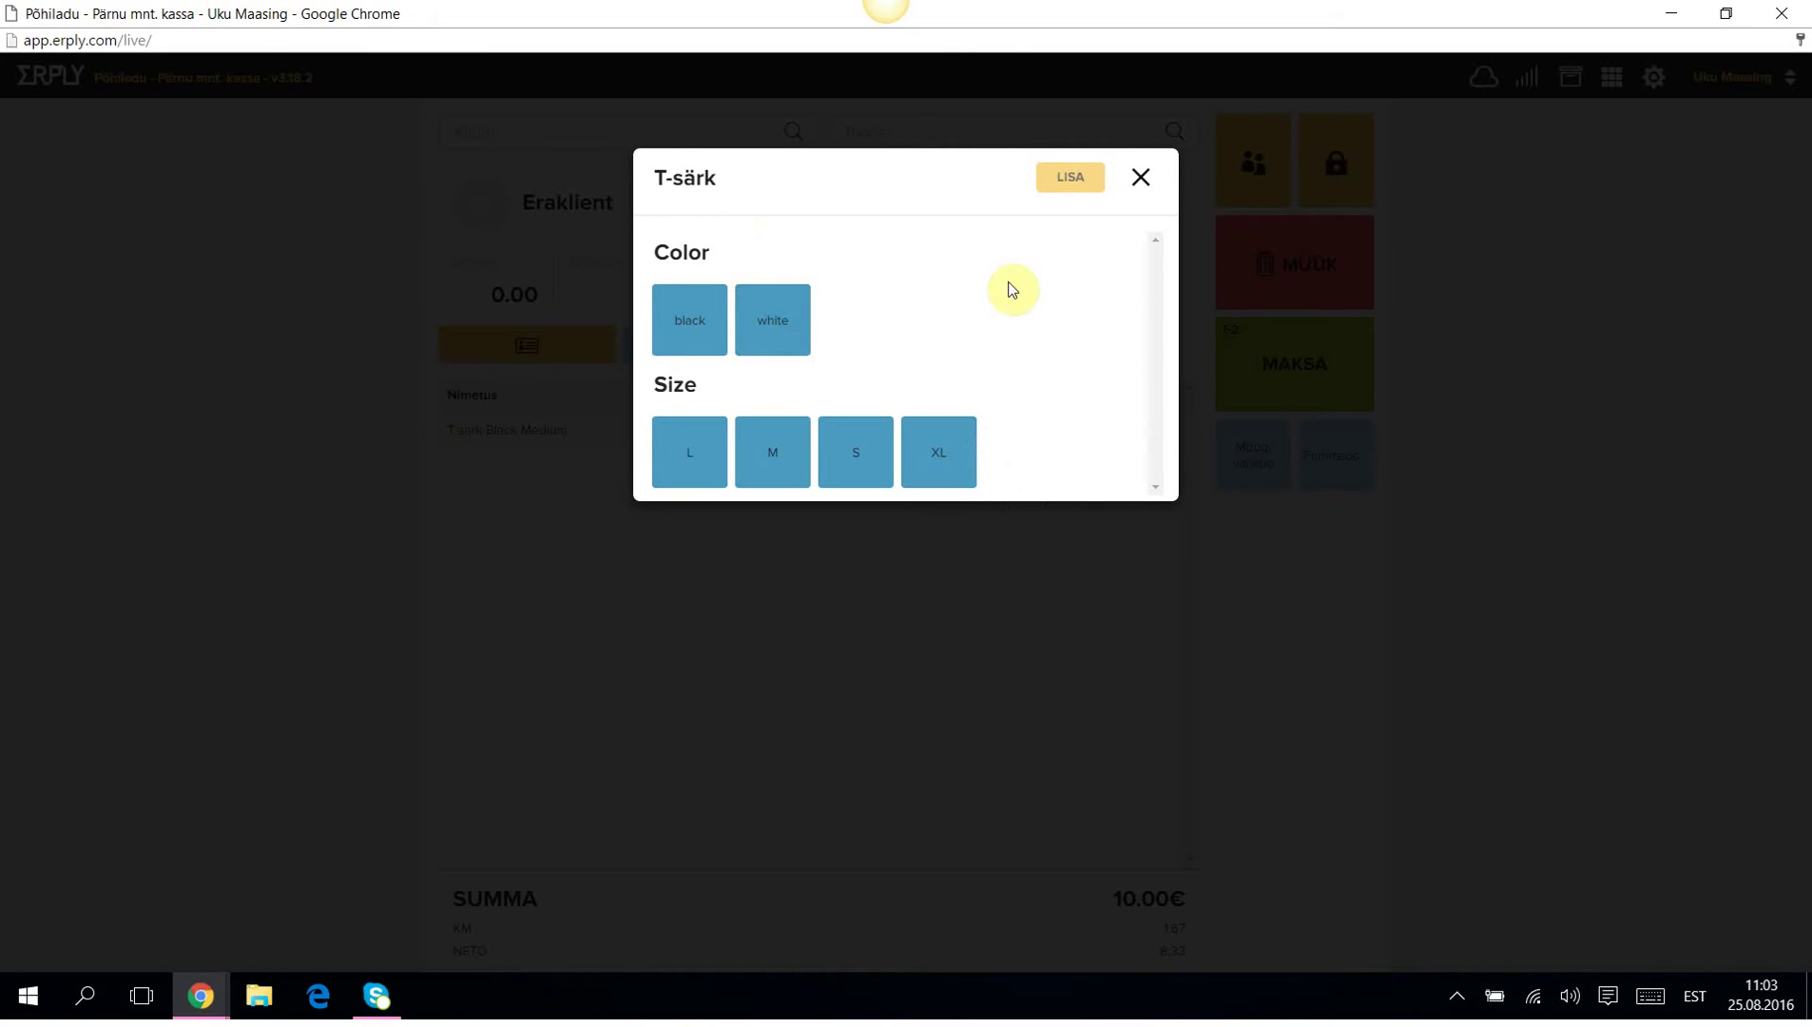
pyautogui.click(672, 314)
pyautogui.click(860, 455)
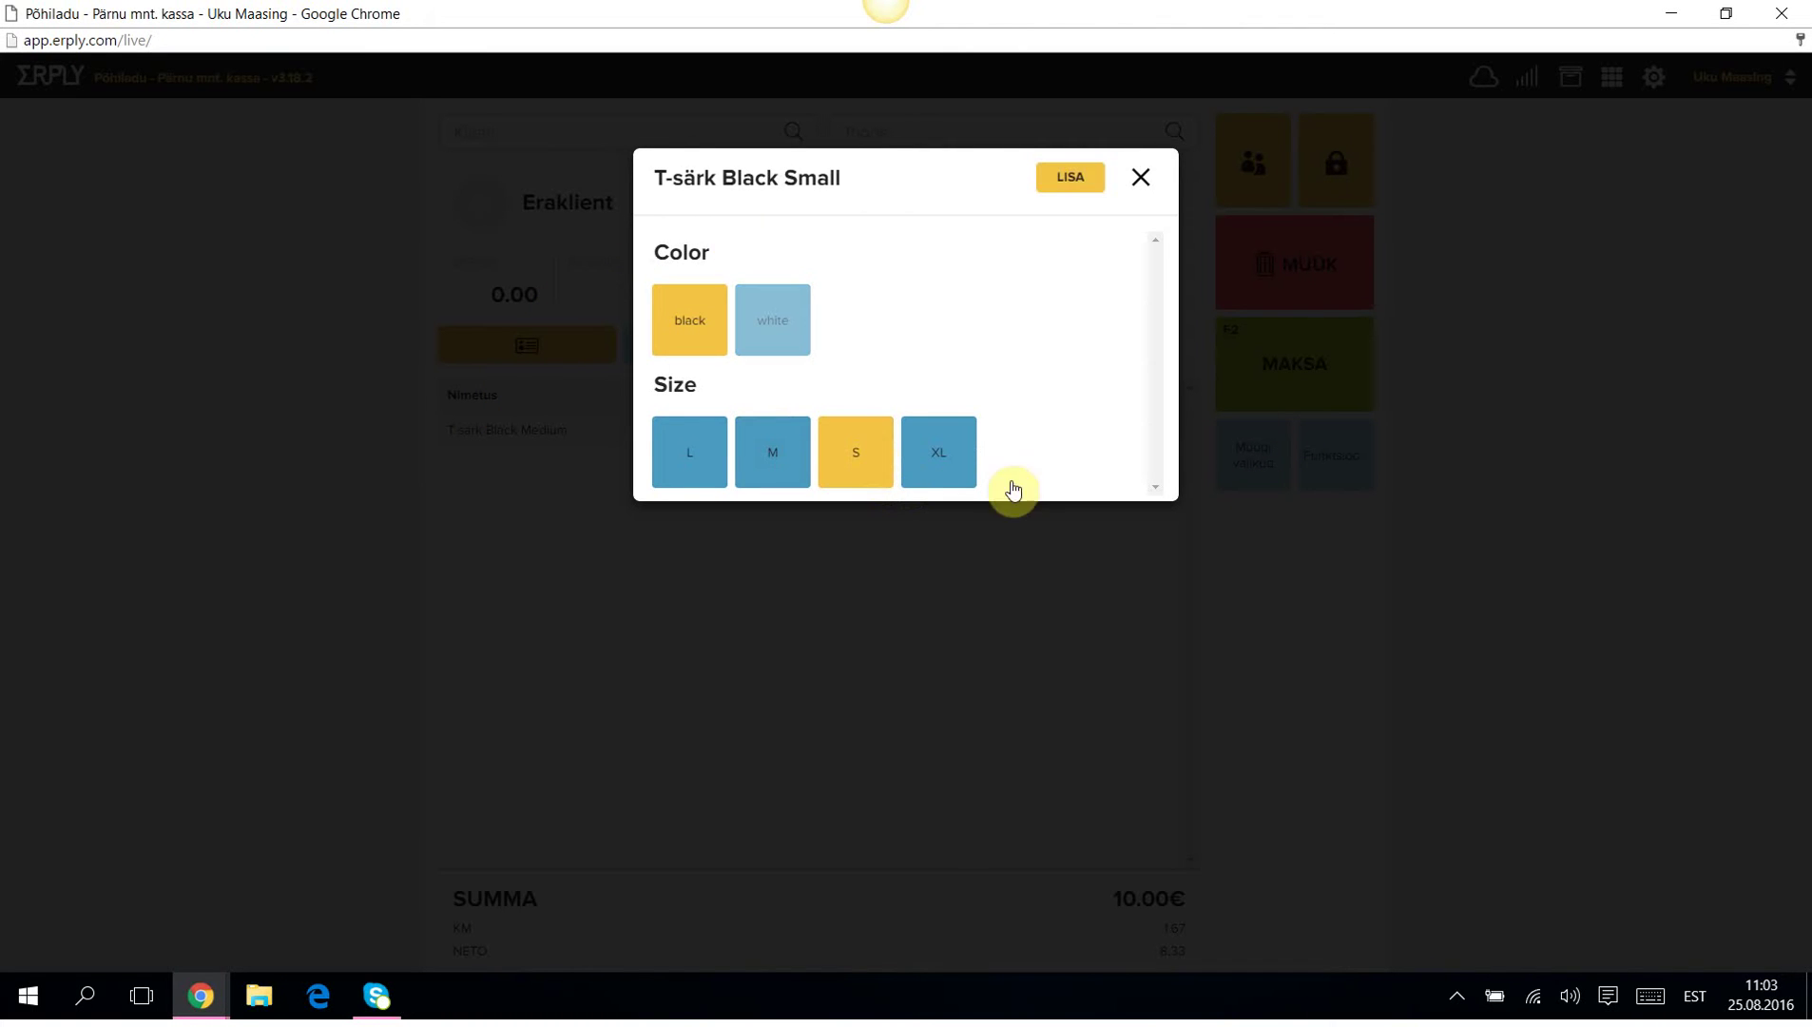
pyautogui.click(1061, 177)
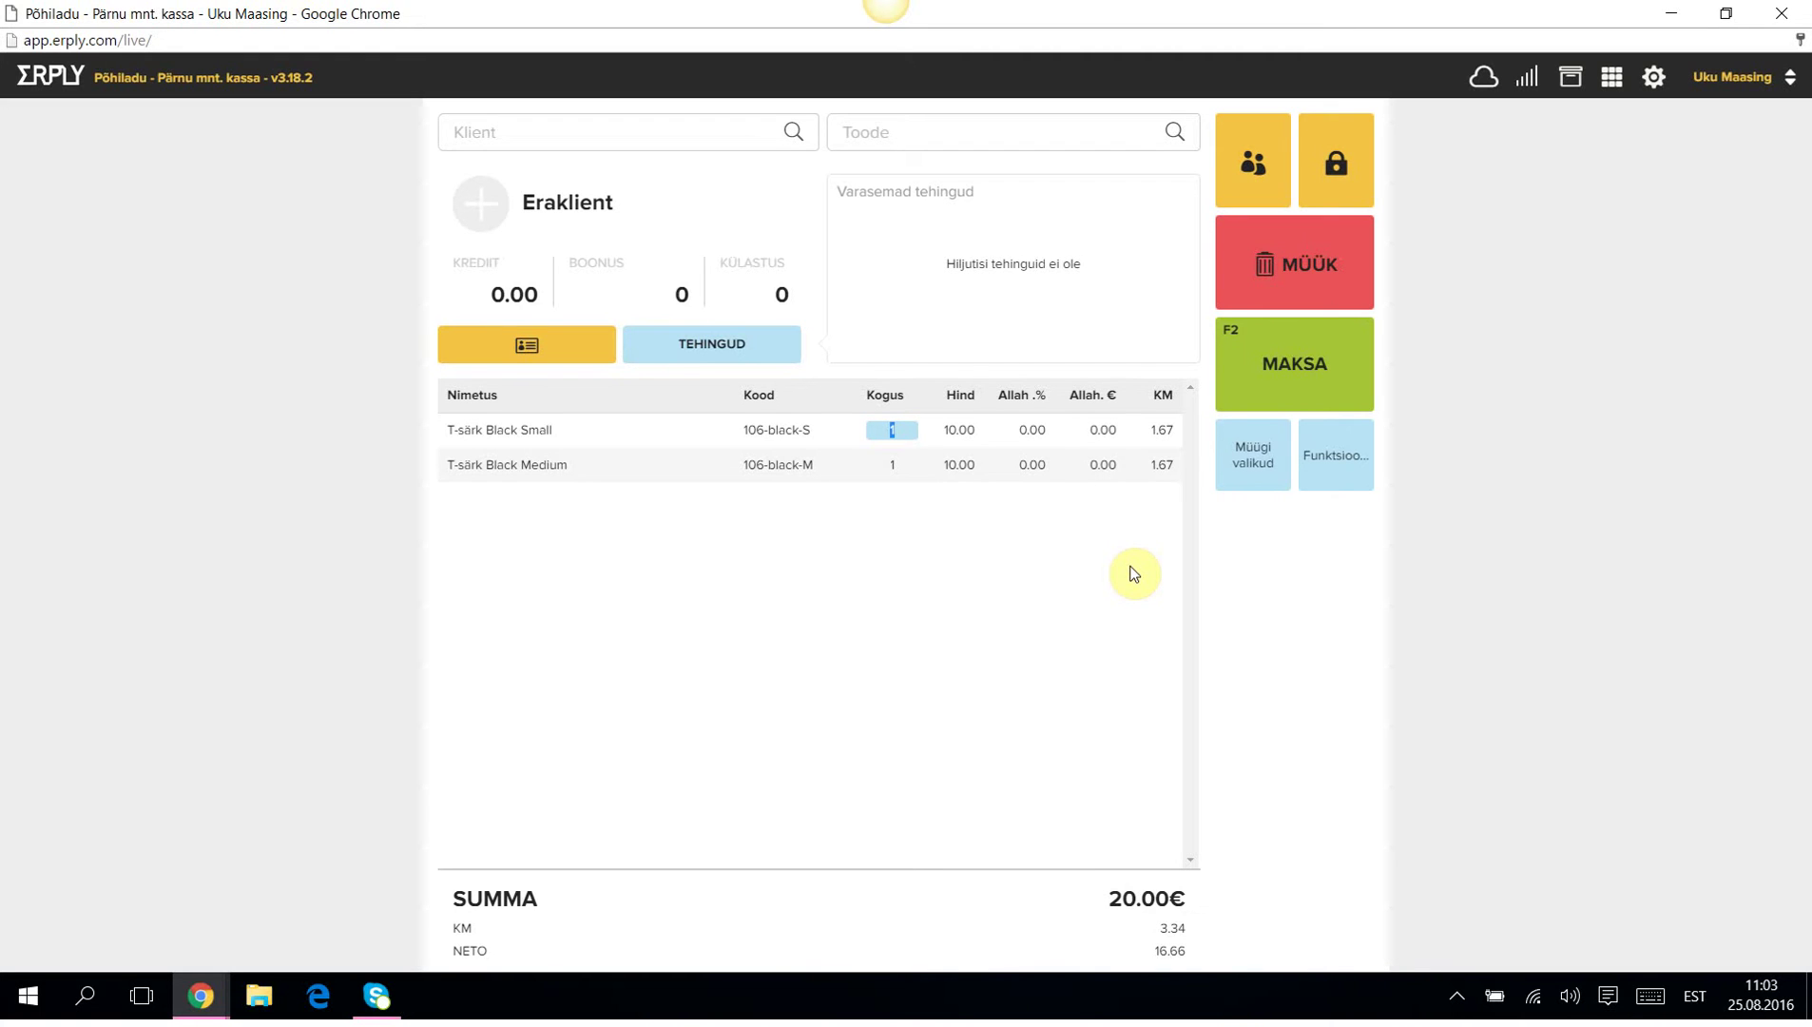
# Set the T-särk Black Small quantity to 2.
pyautogui.write('2')
pyautogui.write('3')
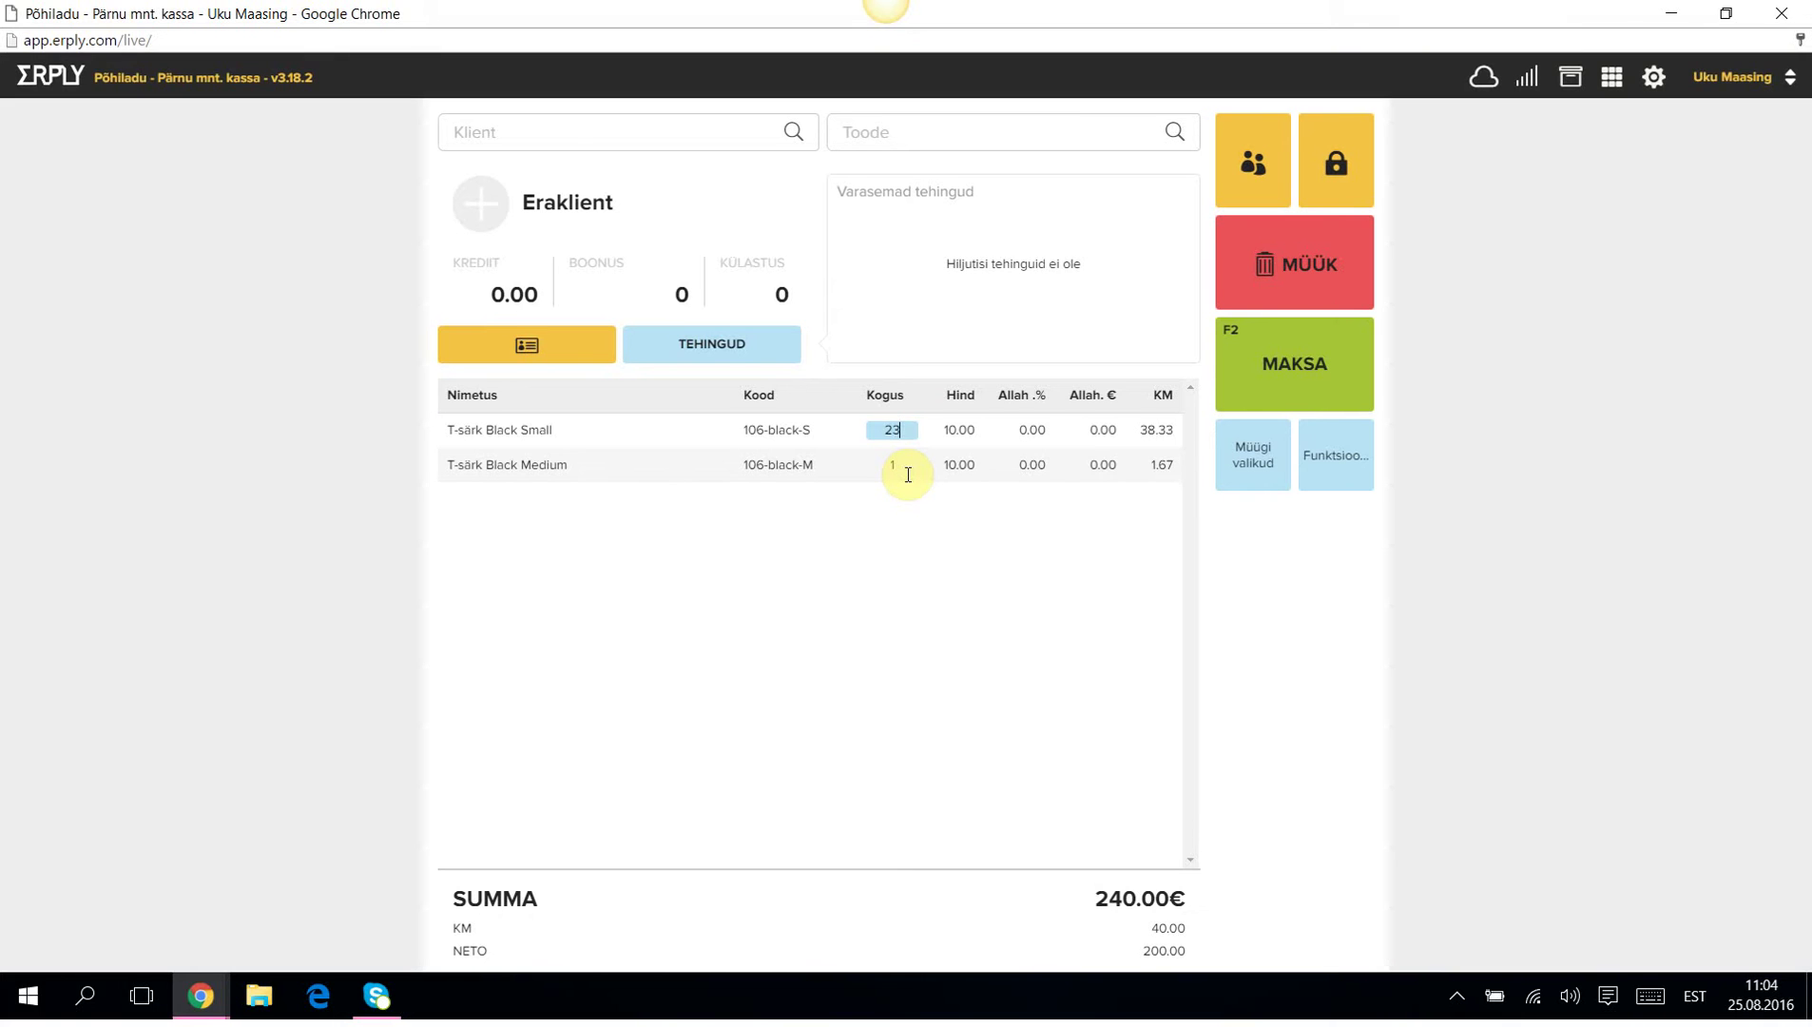
pyautogui.press('BackSpace')
pyautogui.click(839, 612)
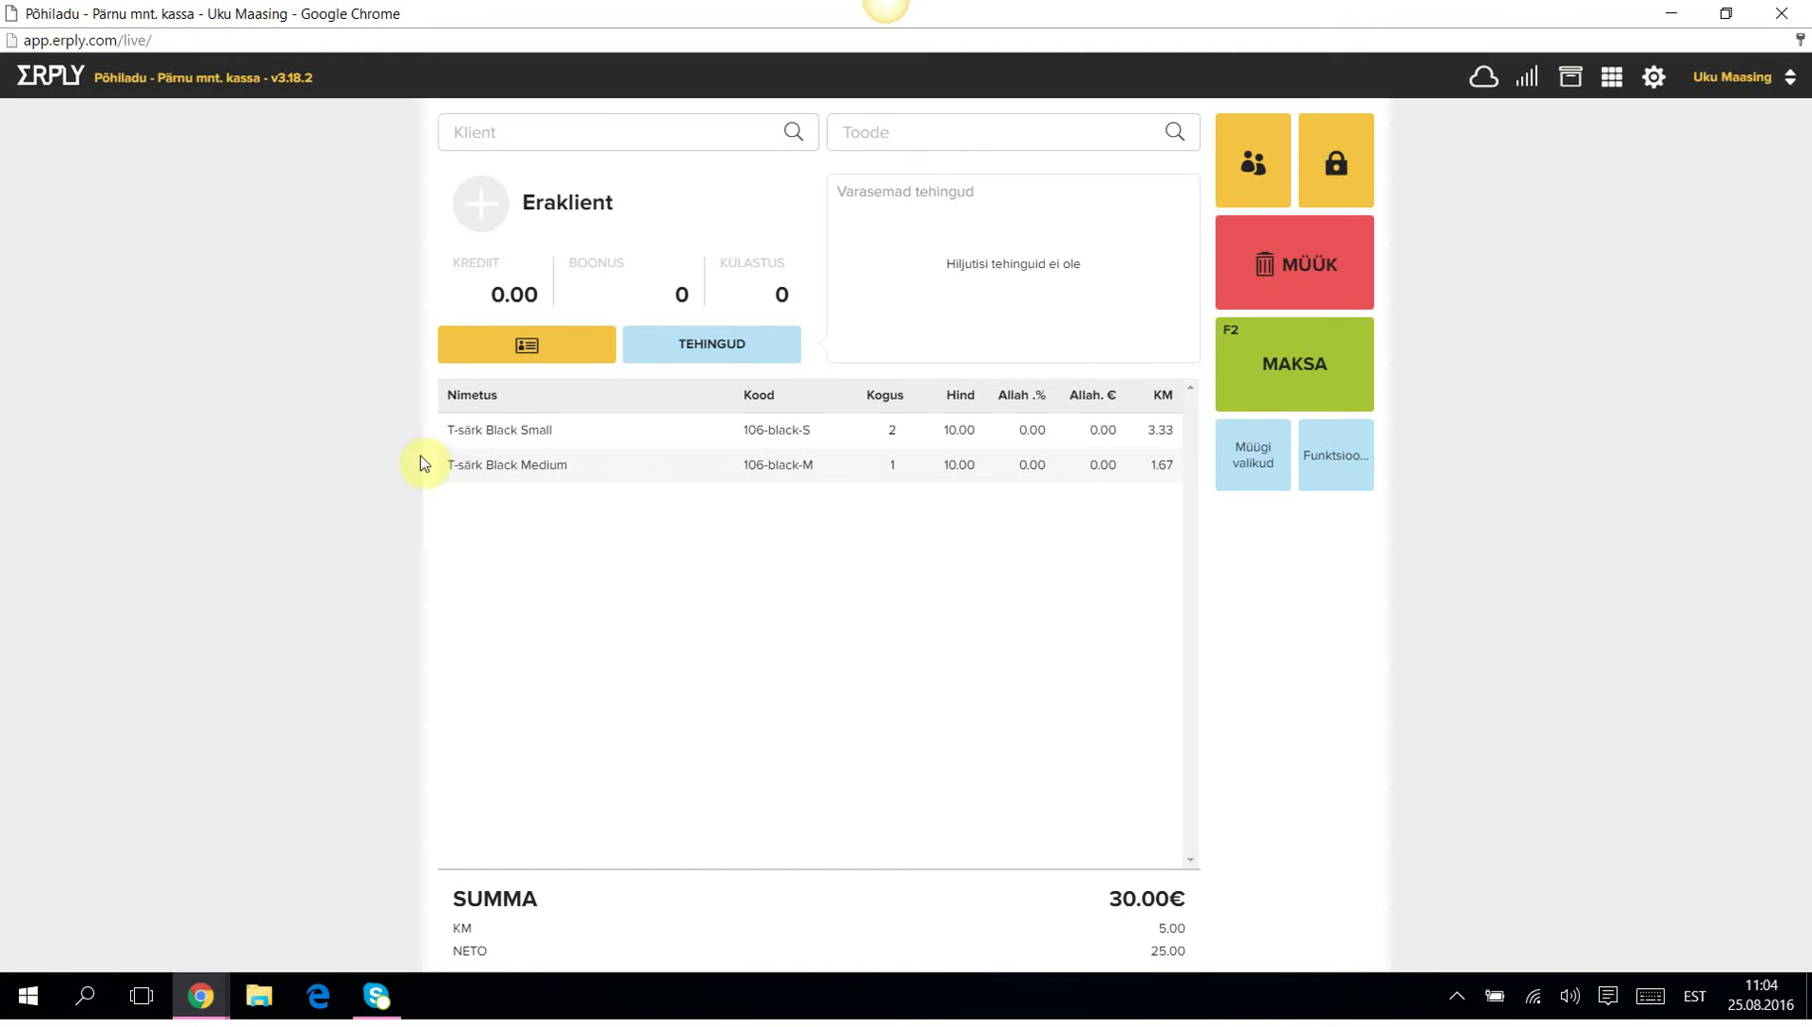
# Apply -10% to the T-särk Black Medium line, keeping quantity 1, so it costs 9.00€.
pyautogui.click(504, 471)
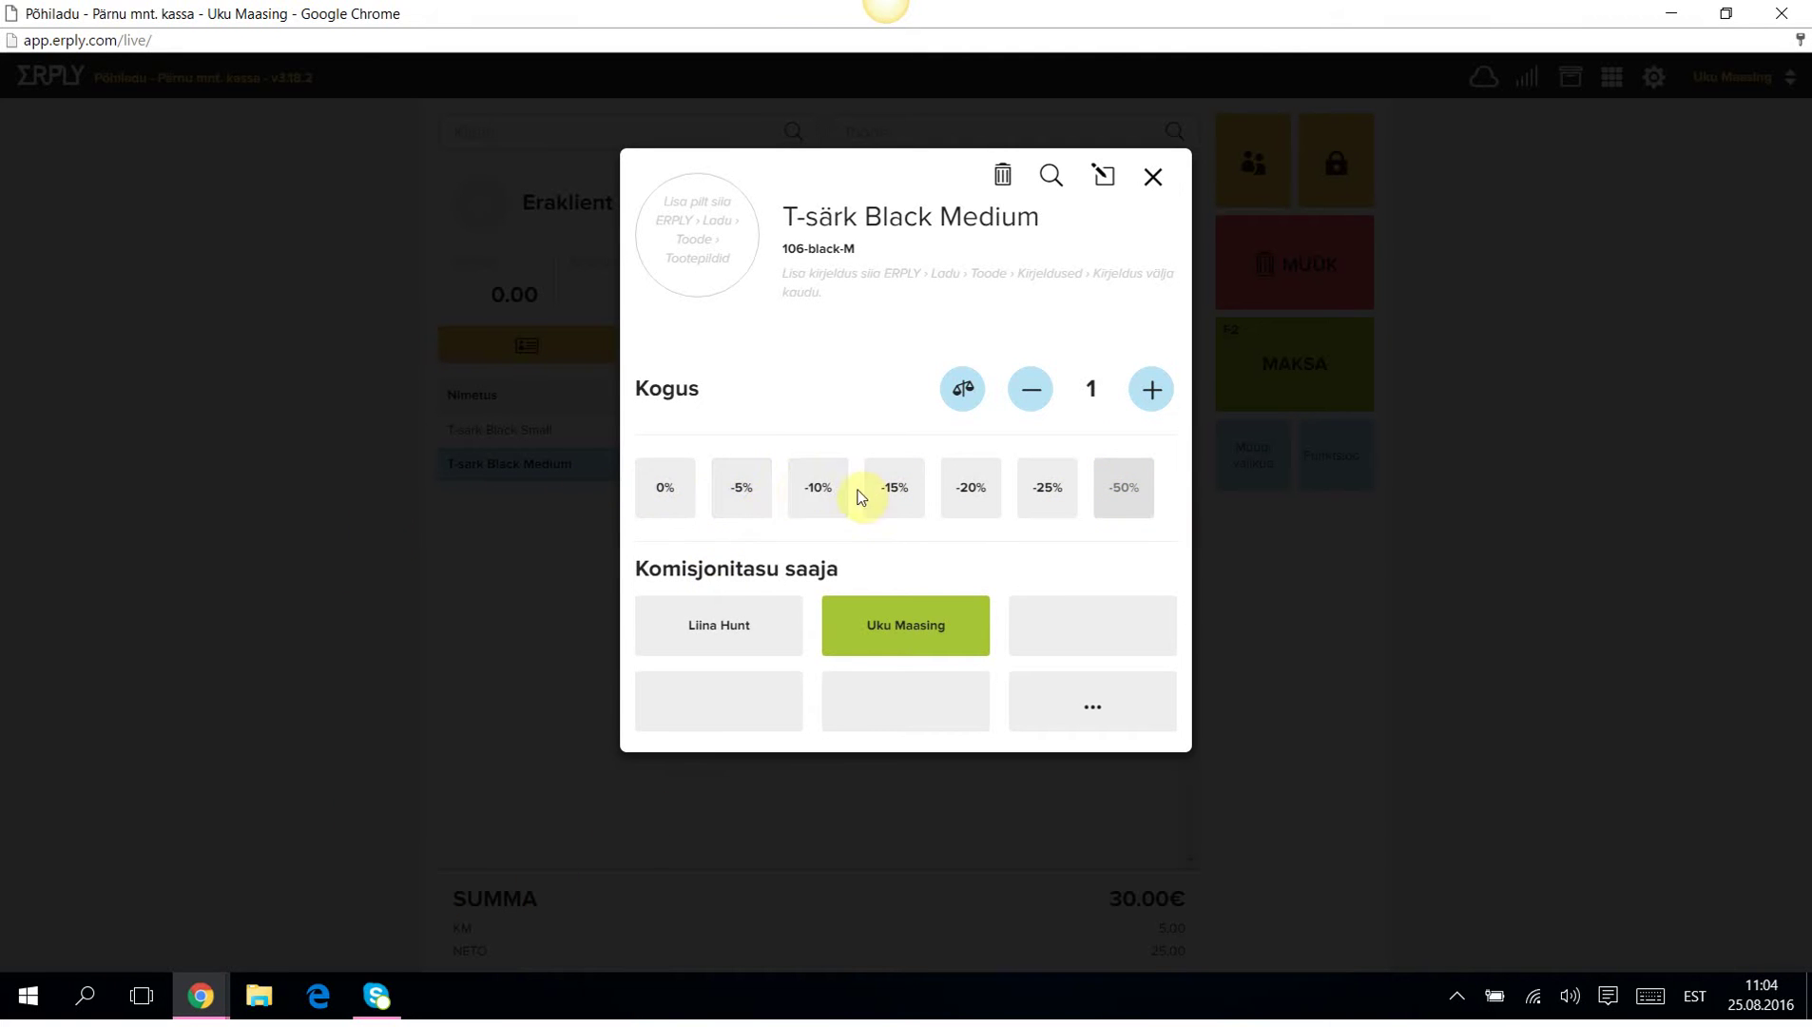
pyautogui.click(824, 496)
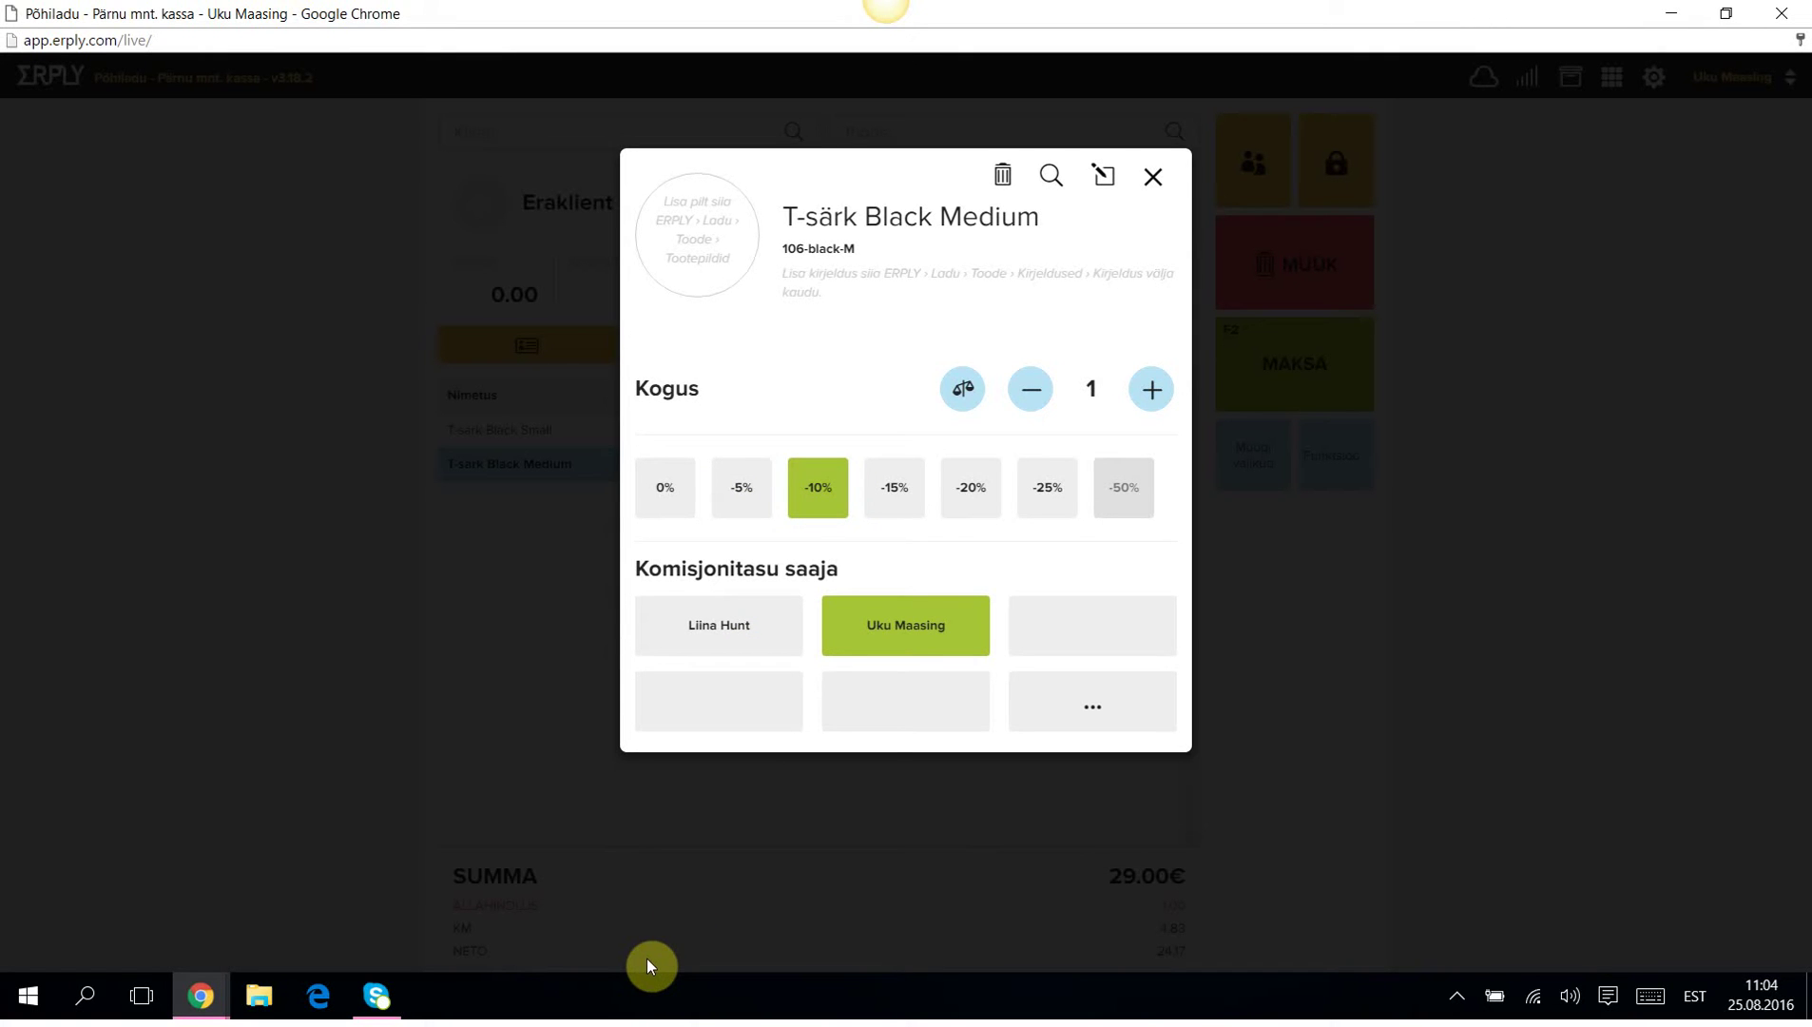
pyautogui.click(1153, 391)
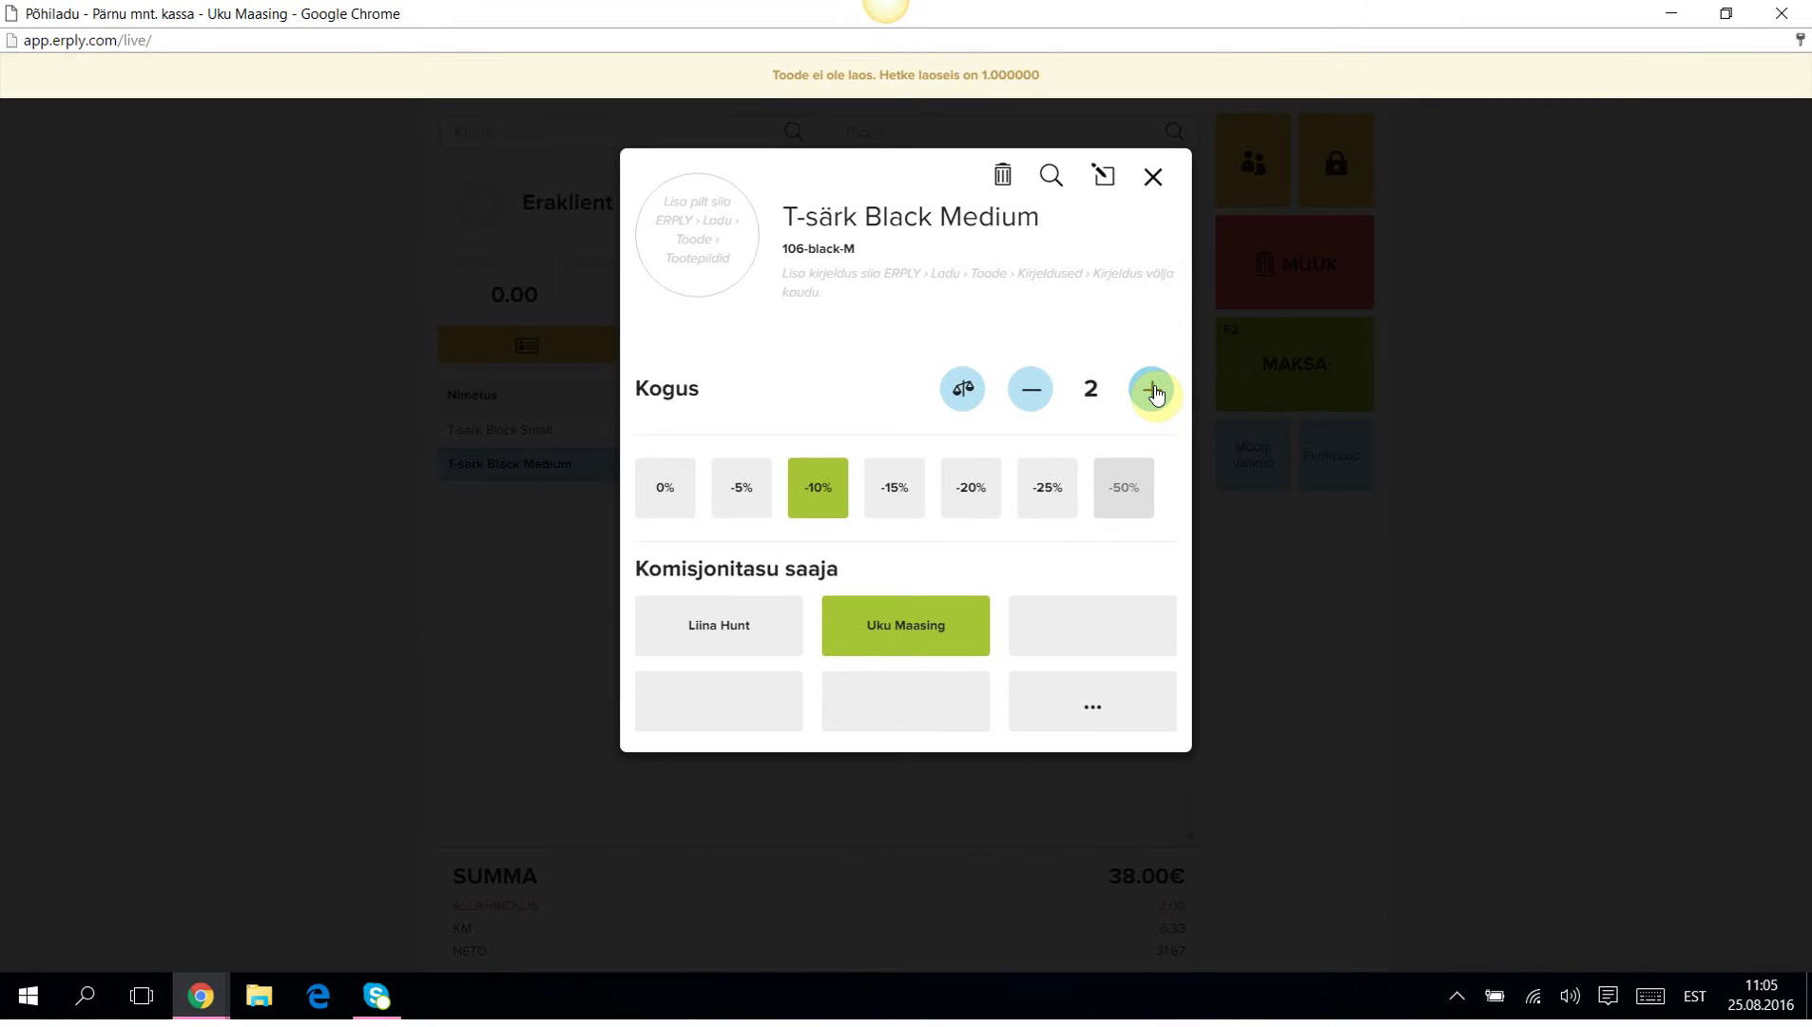
pyautogui.click(1030, 390)
pyautogui.click(1030, 389)
pyautogui.click(1151, 391)
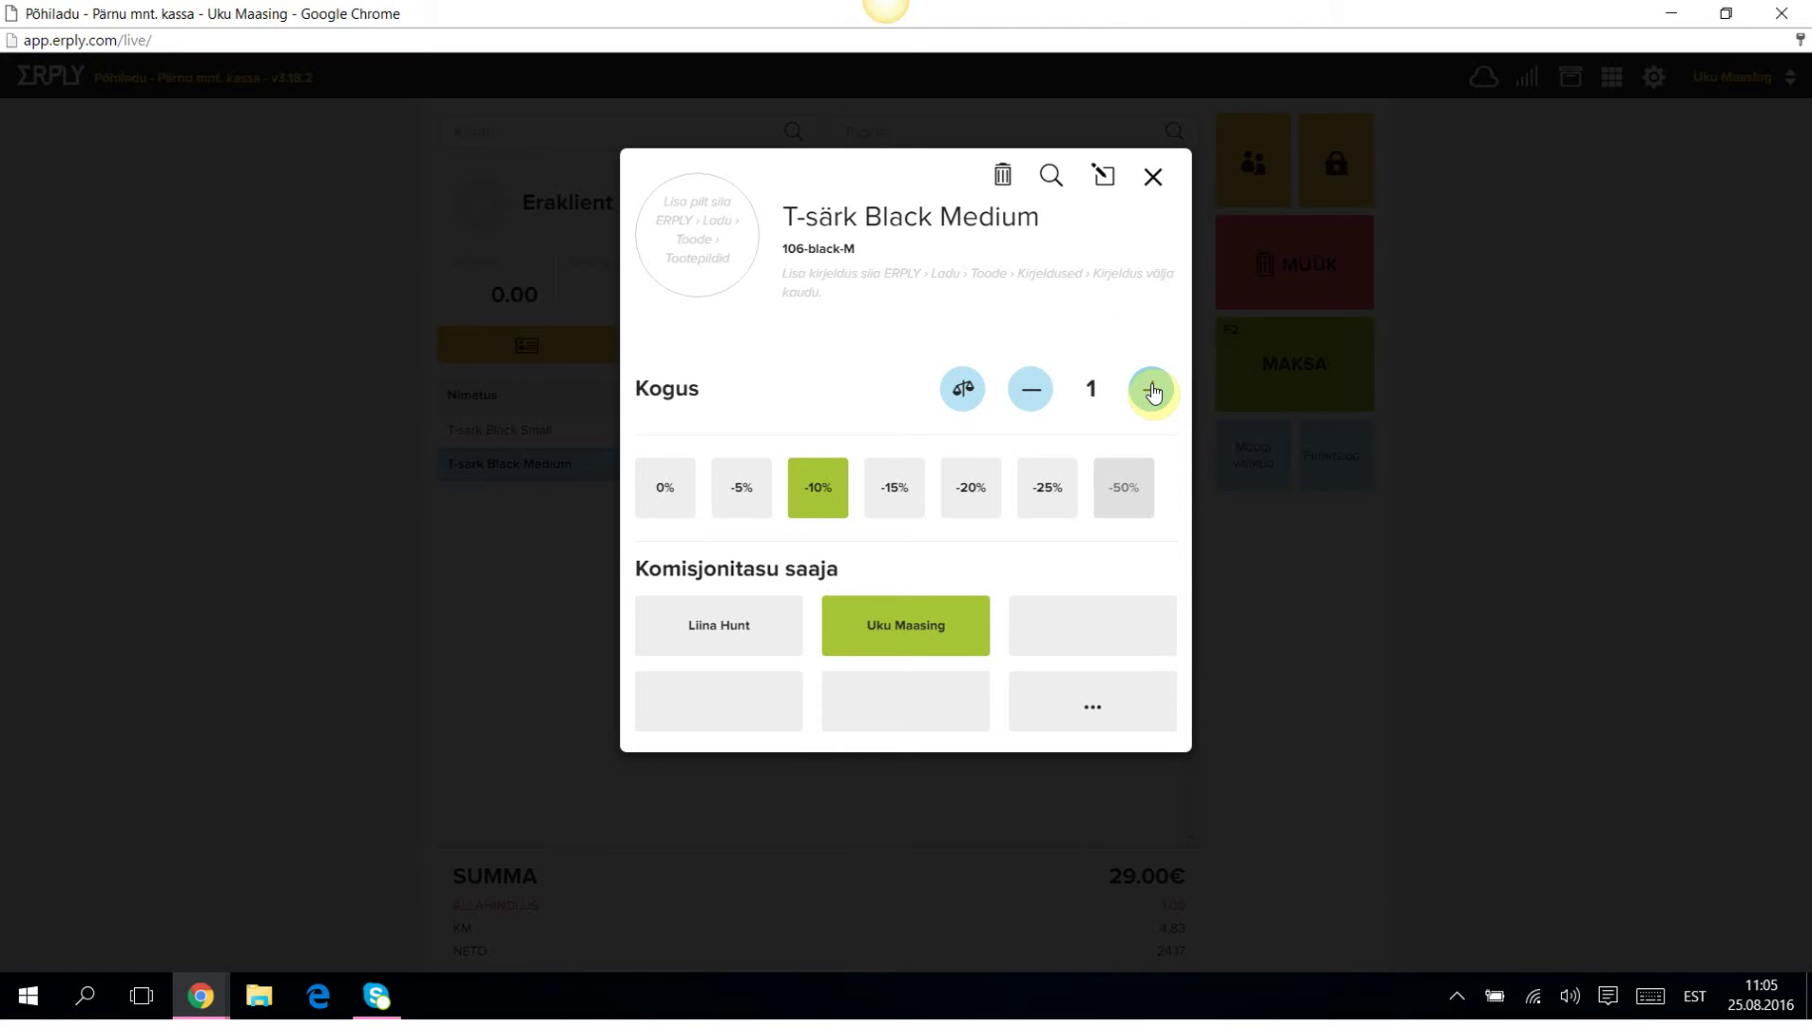
pyautogui.click(1155, 182)
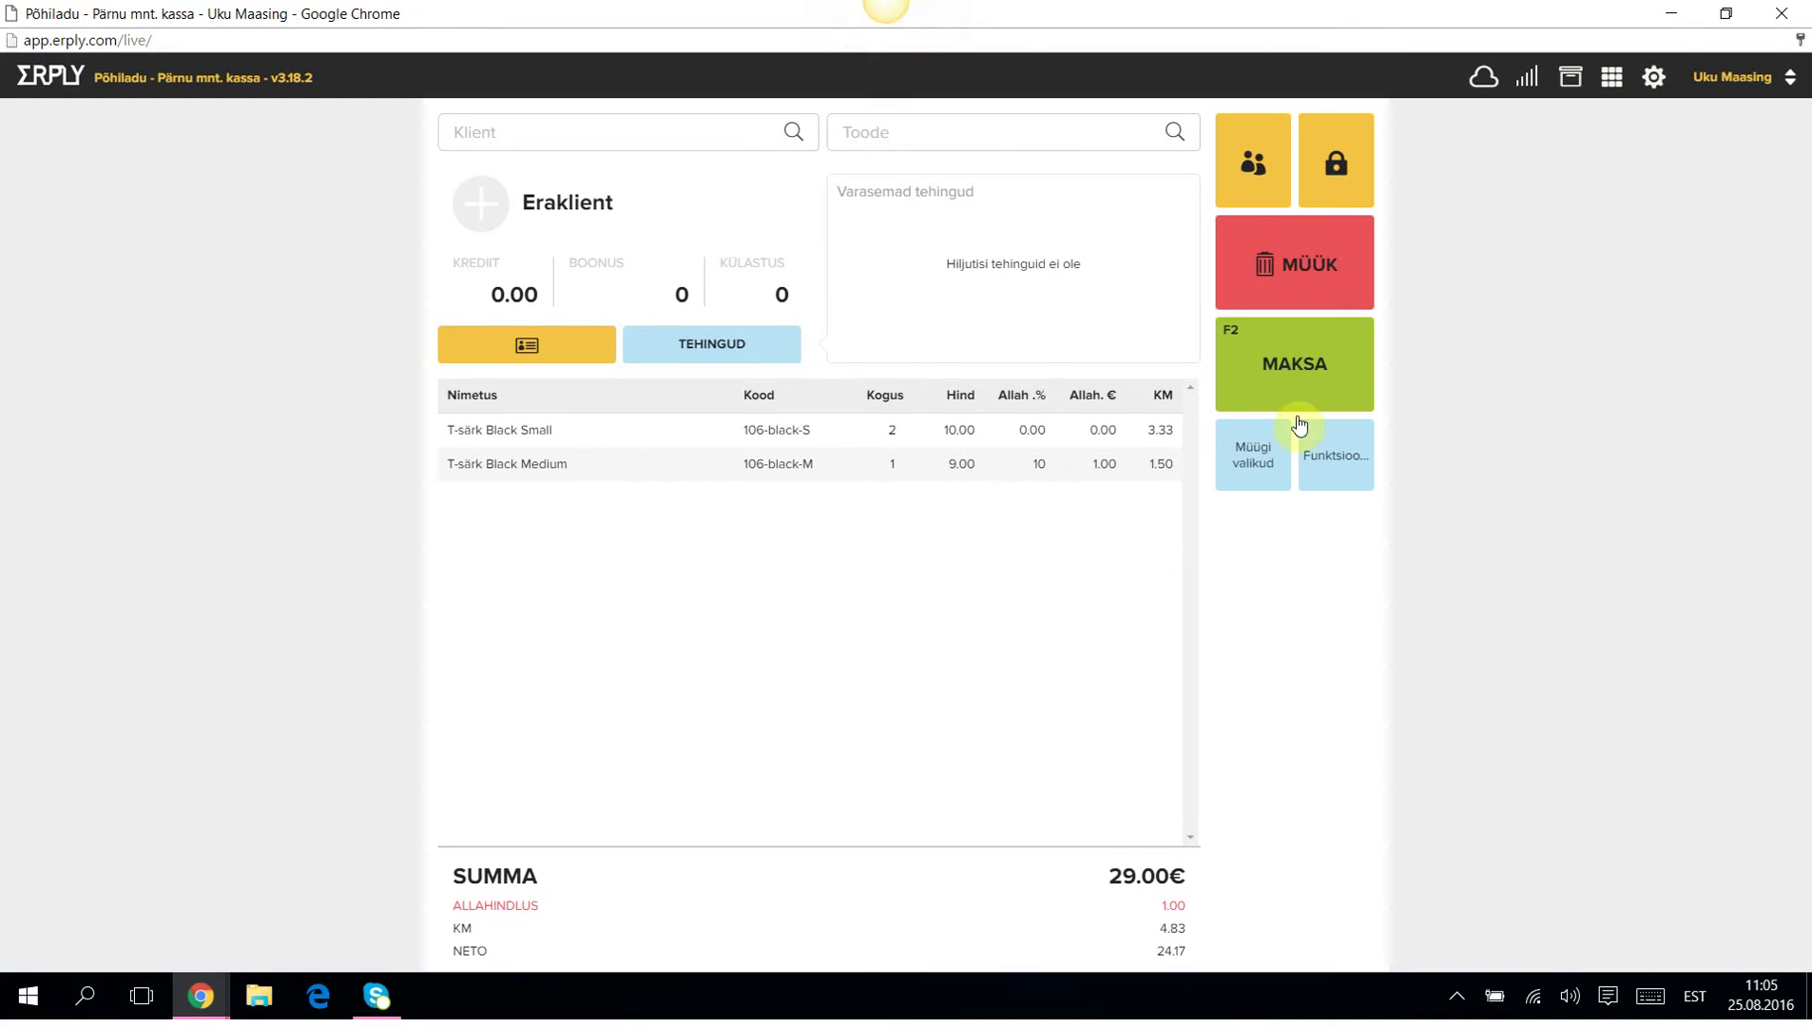
# Pay 29.00€ with 20€ plus 10€ cash, 1.00€ change, after cancelling a mistaken 50€ entry.
pyautogui.click(1277, 361)
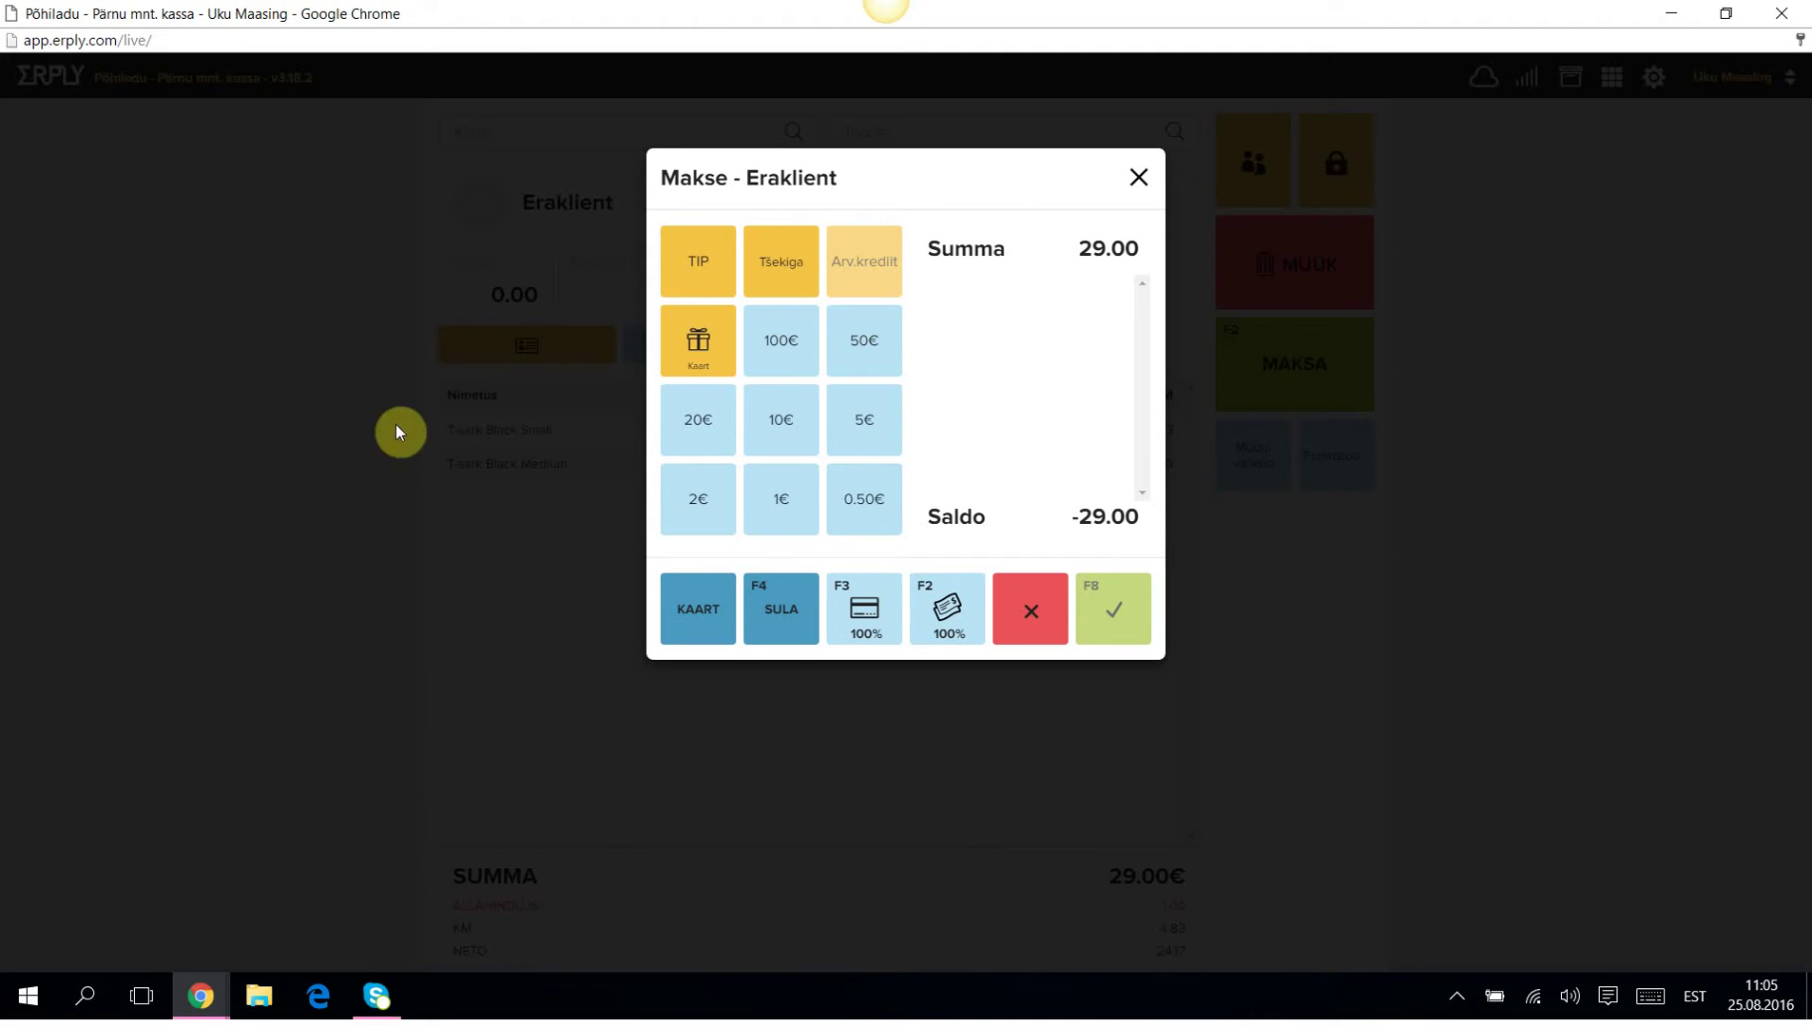
pyautogui.click(864, 342)
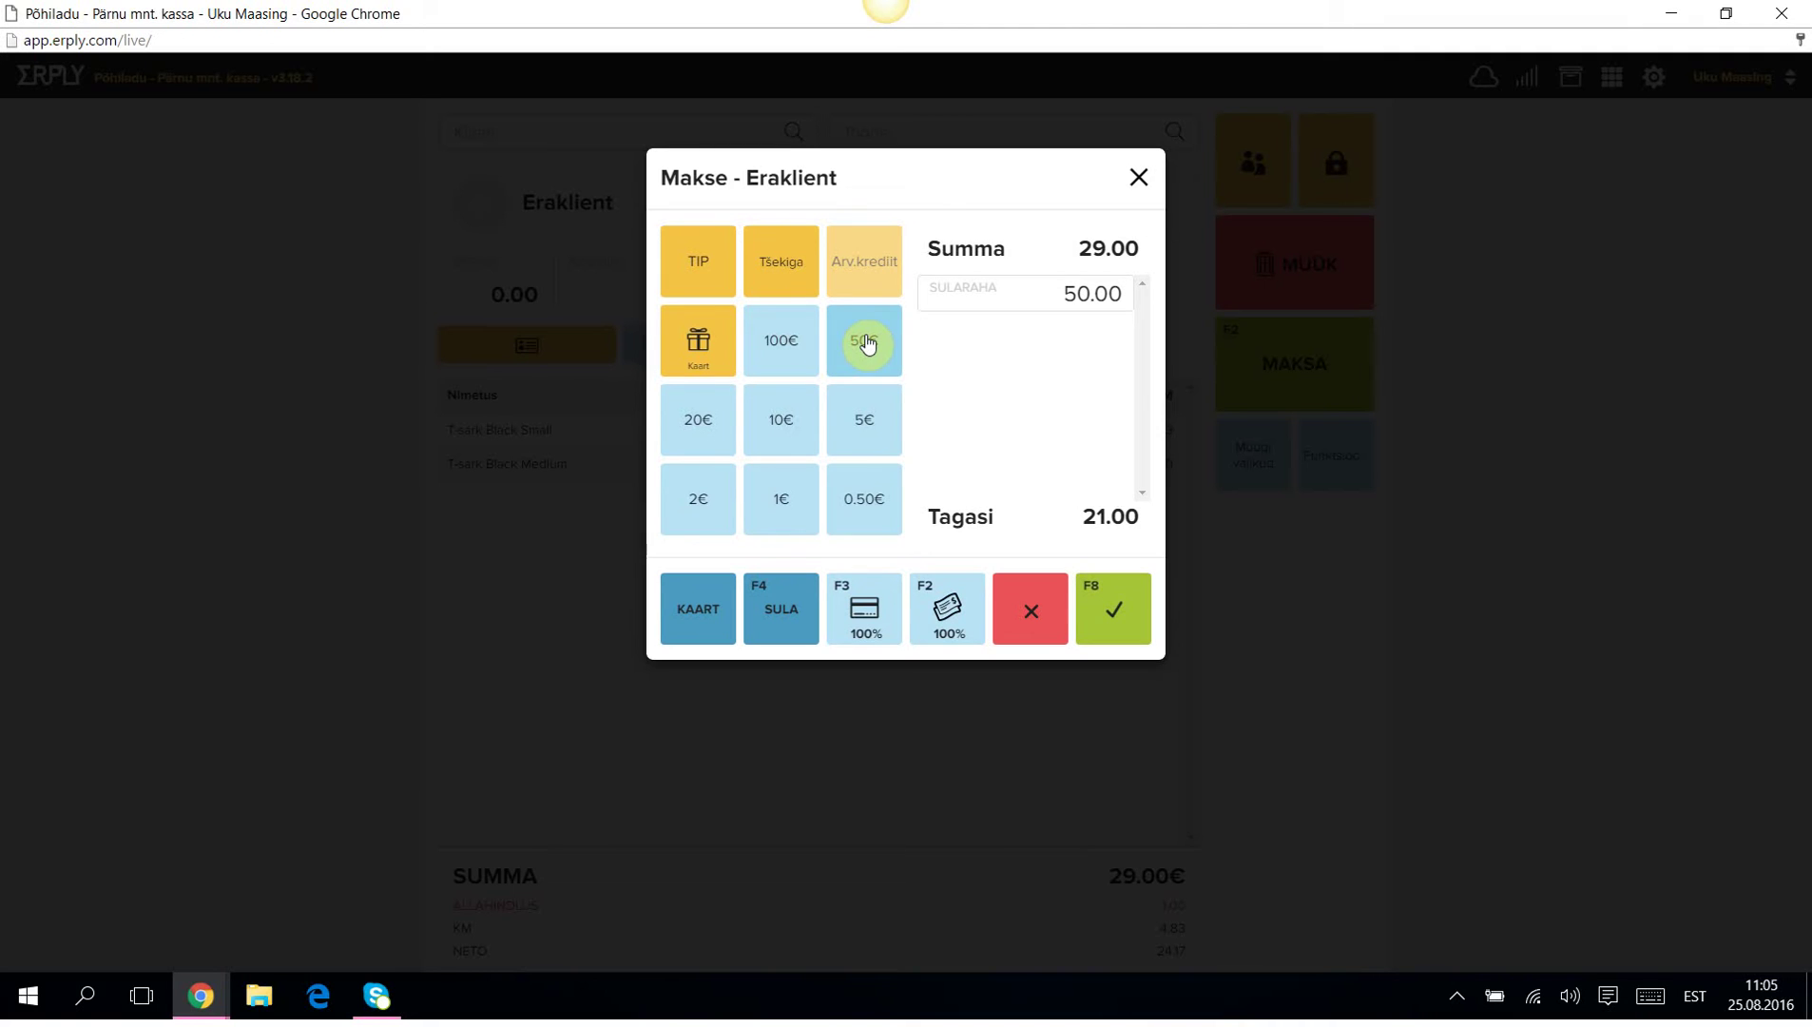
pyautogui.click(1031, 606)
pyautogui.click(1337, 373)
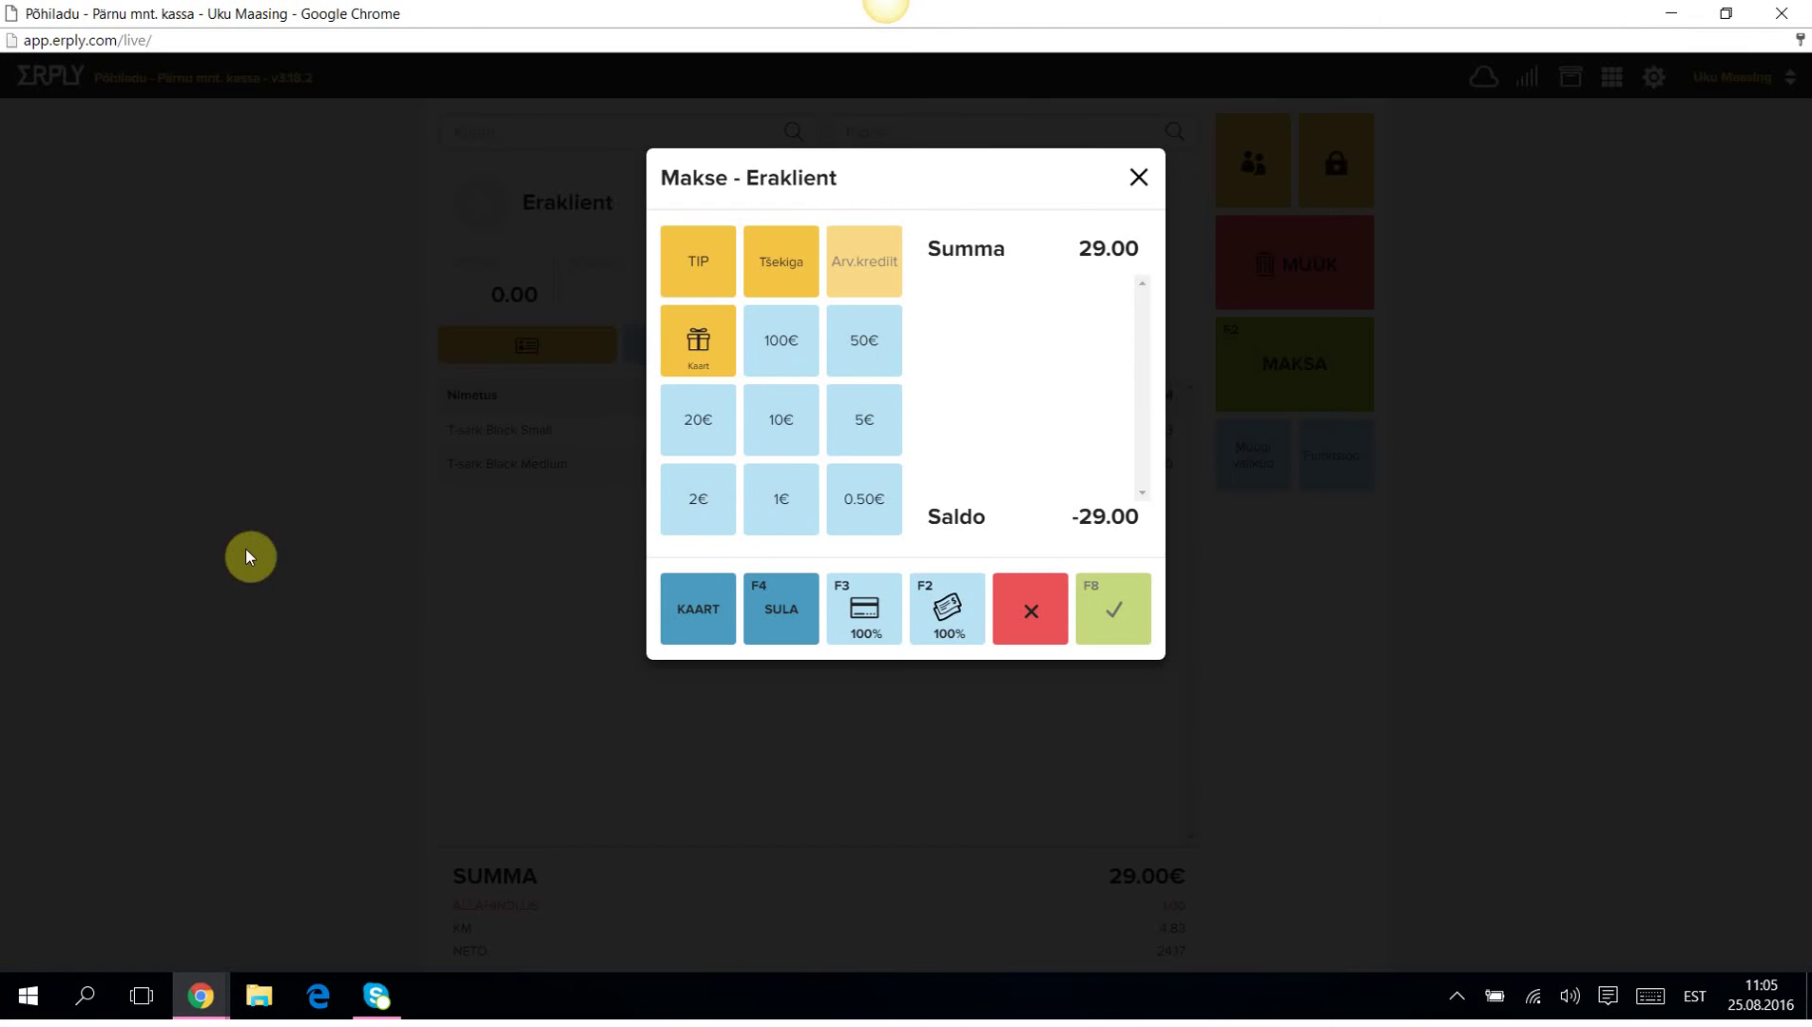
pyautogui.click(692, 420)
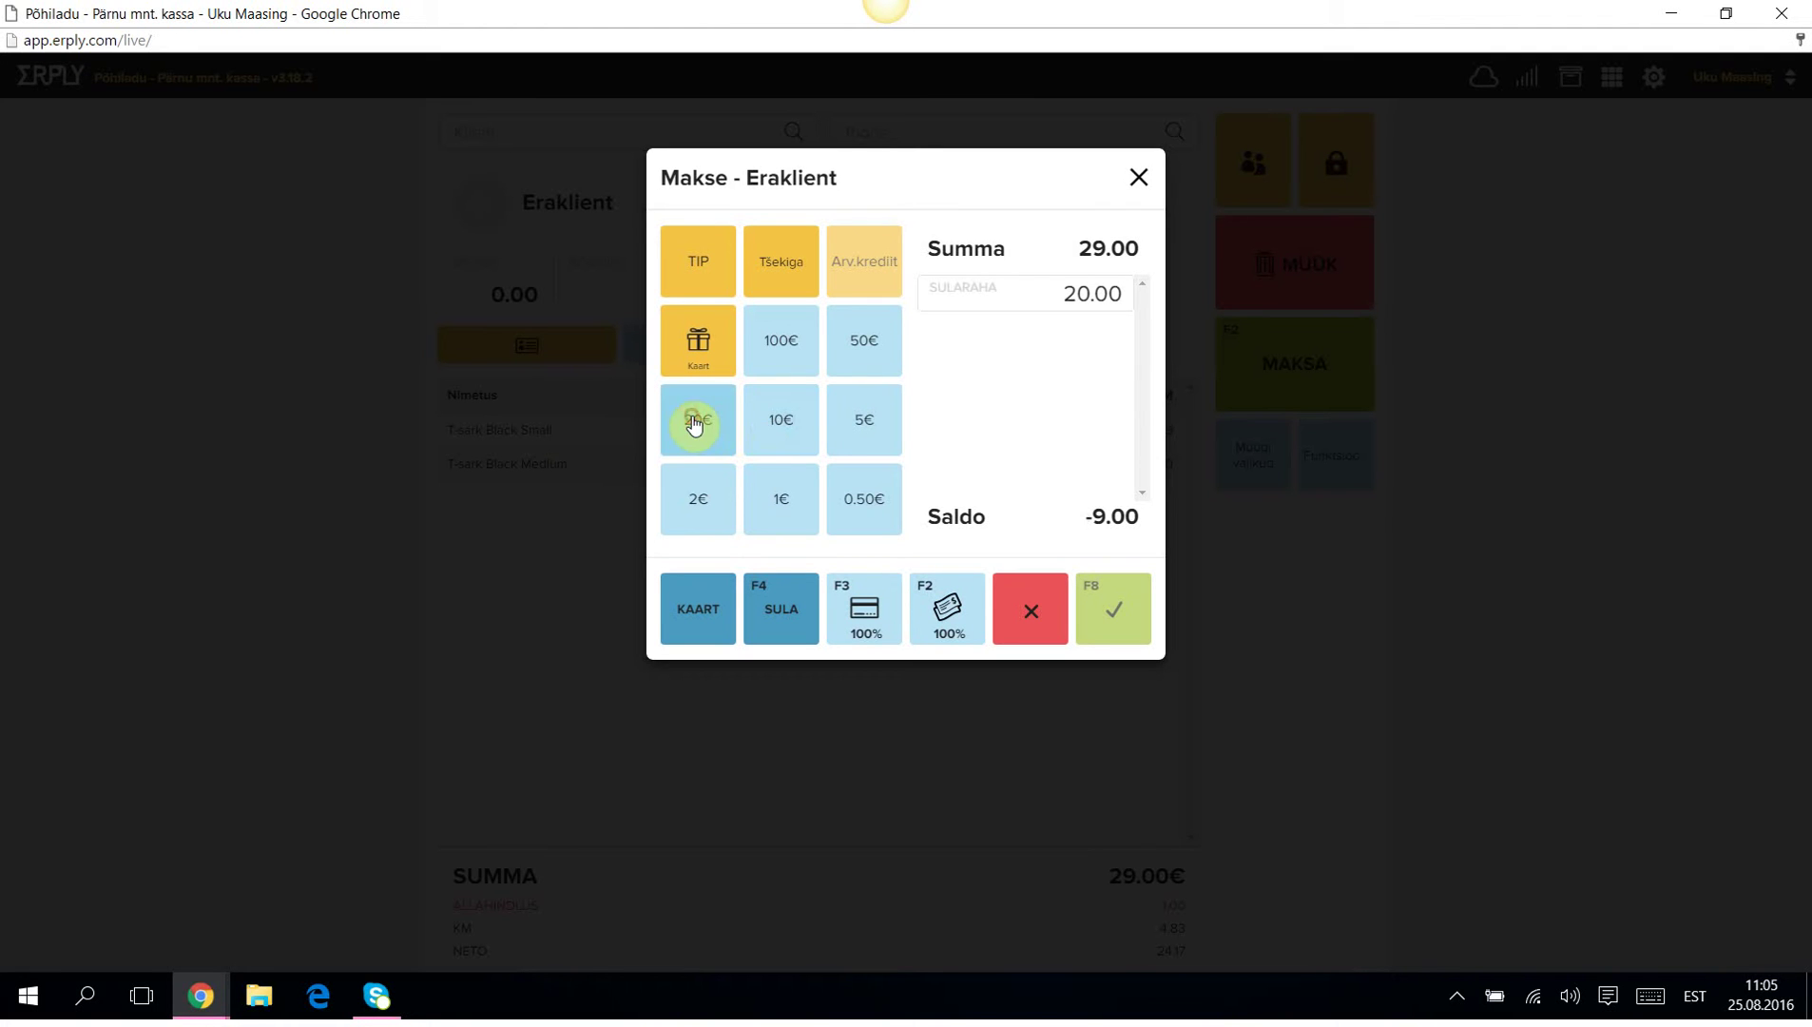
pyautogui.click(776, 426)
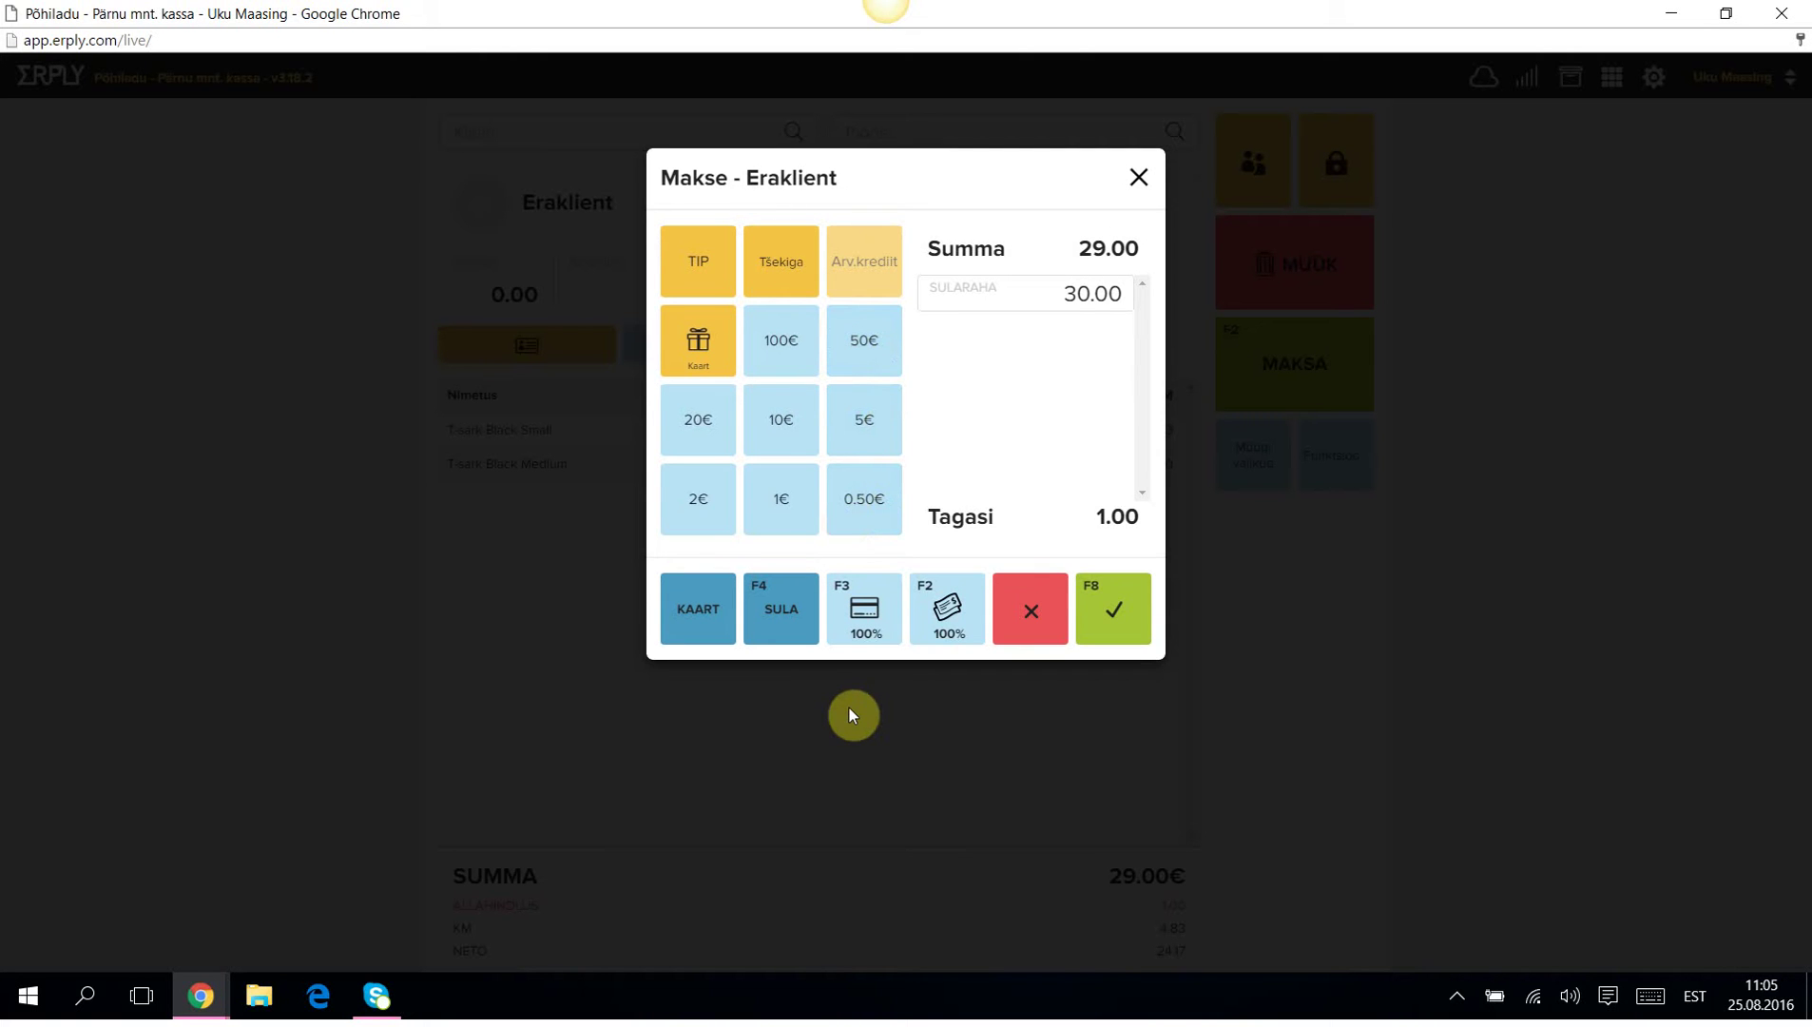
pyautogui.click(1118, 612)
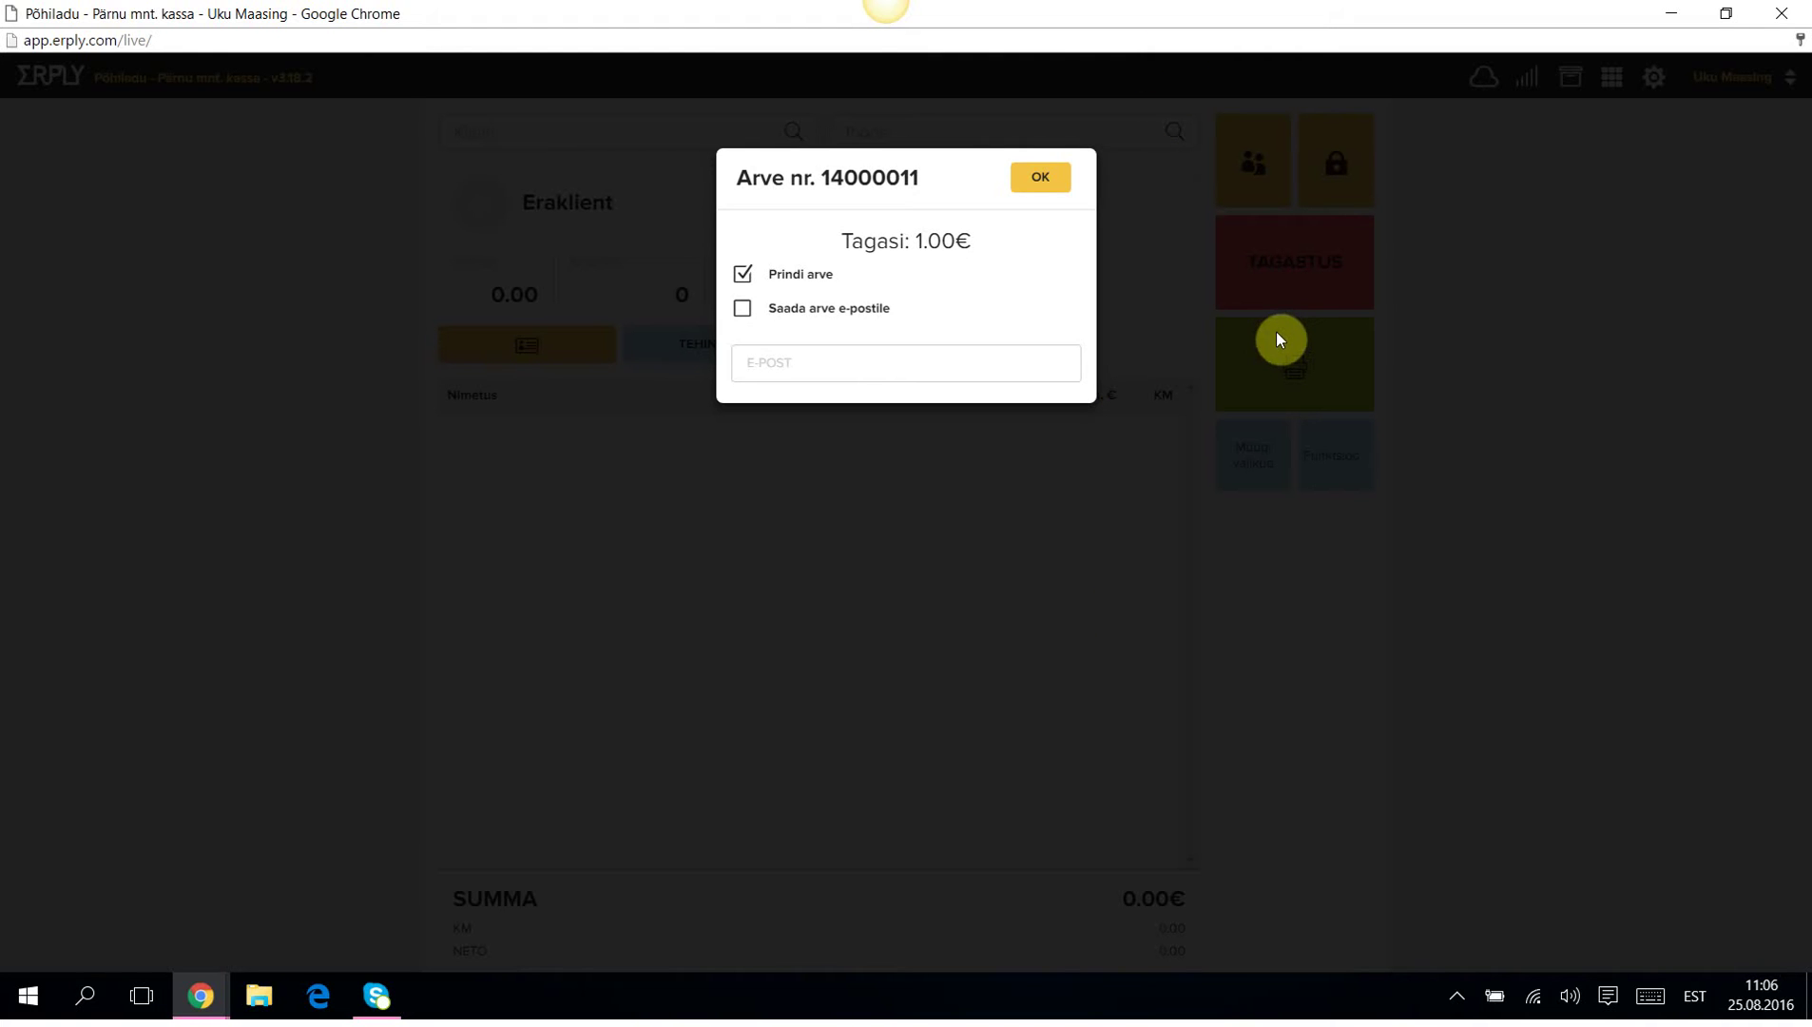
# Untick Prindi arve and confirm invoice 14000011 with OK.
pyautogui.click(745, 276)
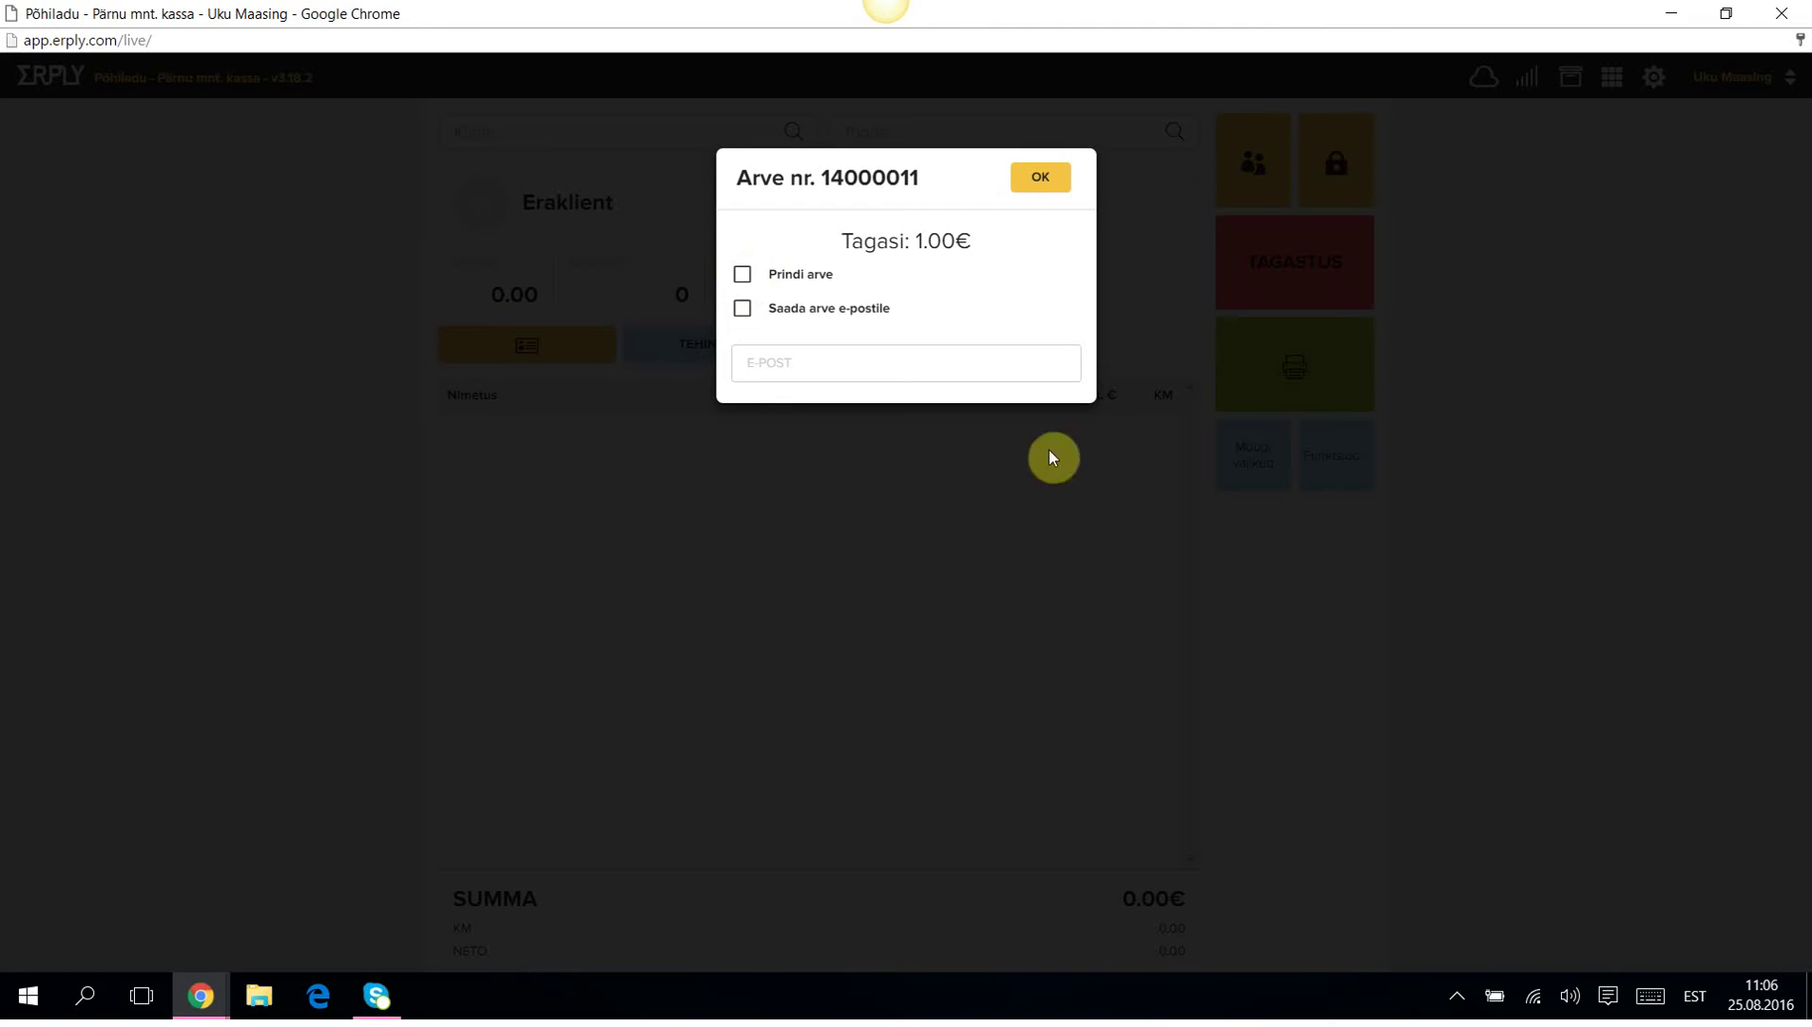
pyautogui.click(1043, 178)
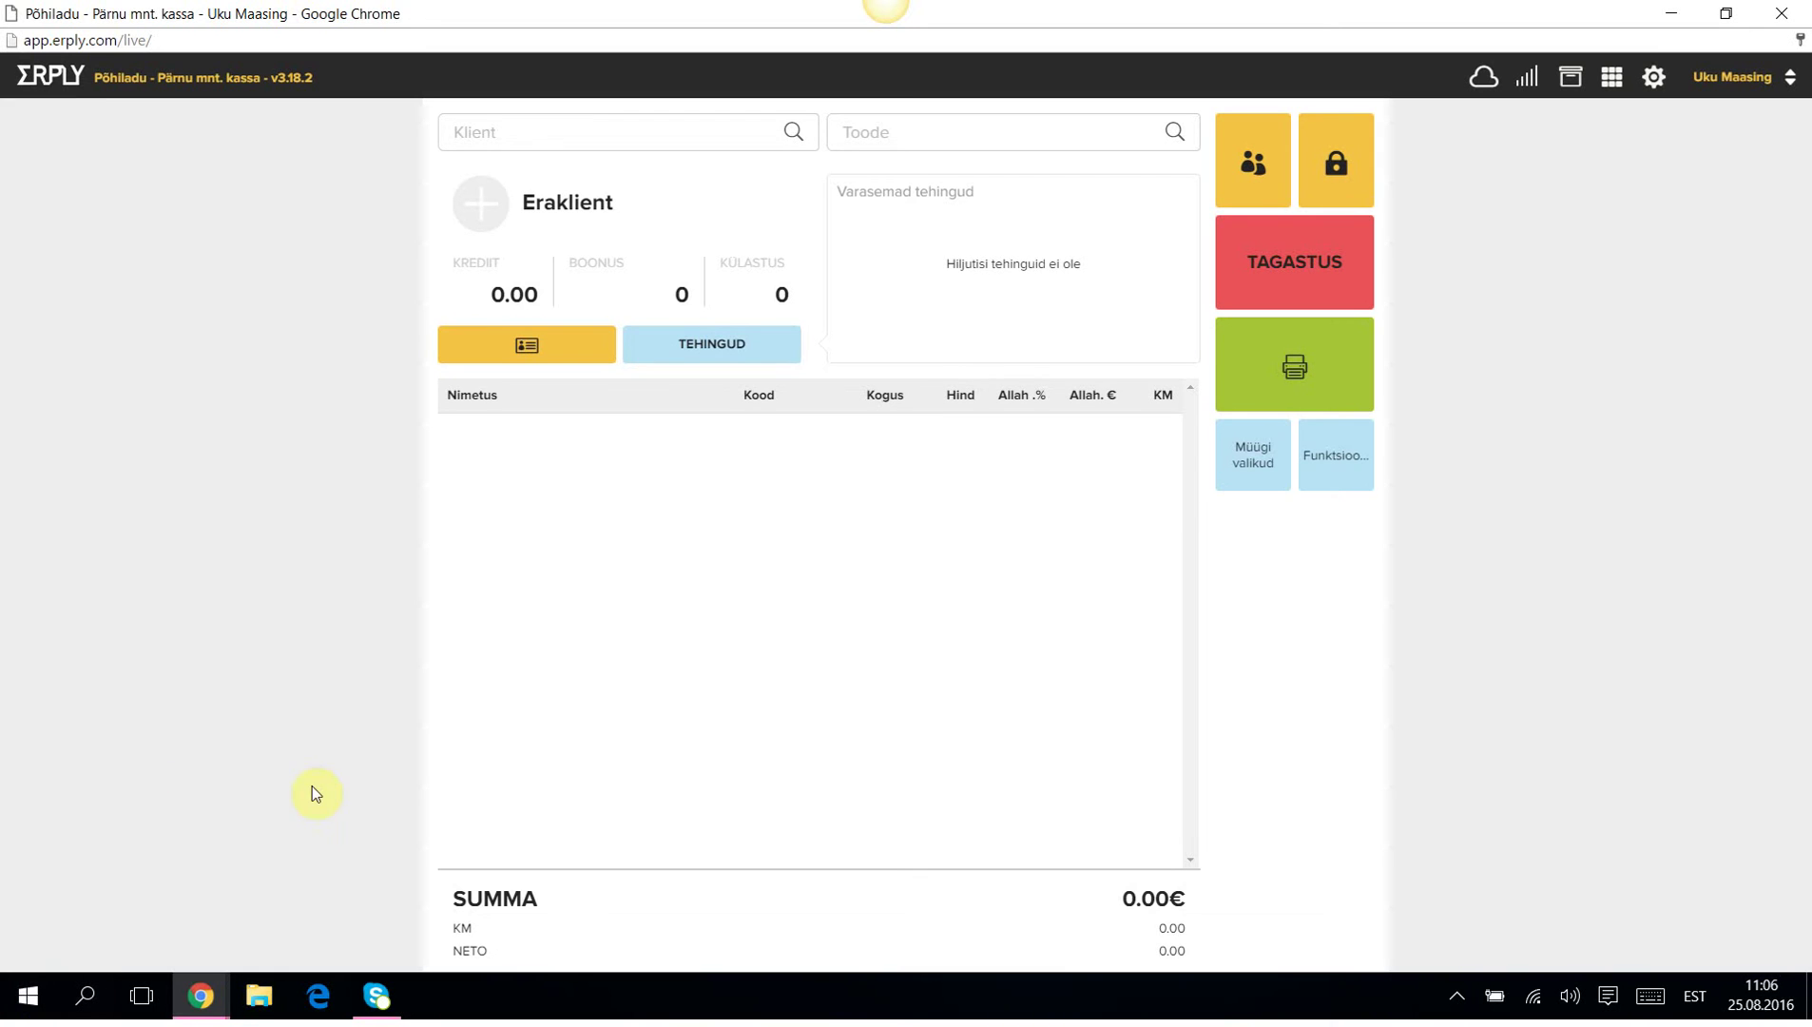
# In back office, open cash invoice 14000011 from the Sularahaarve-filtered sales invoices.
pyautogui.moveTo(207, 1000)
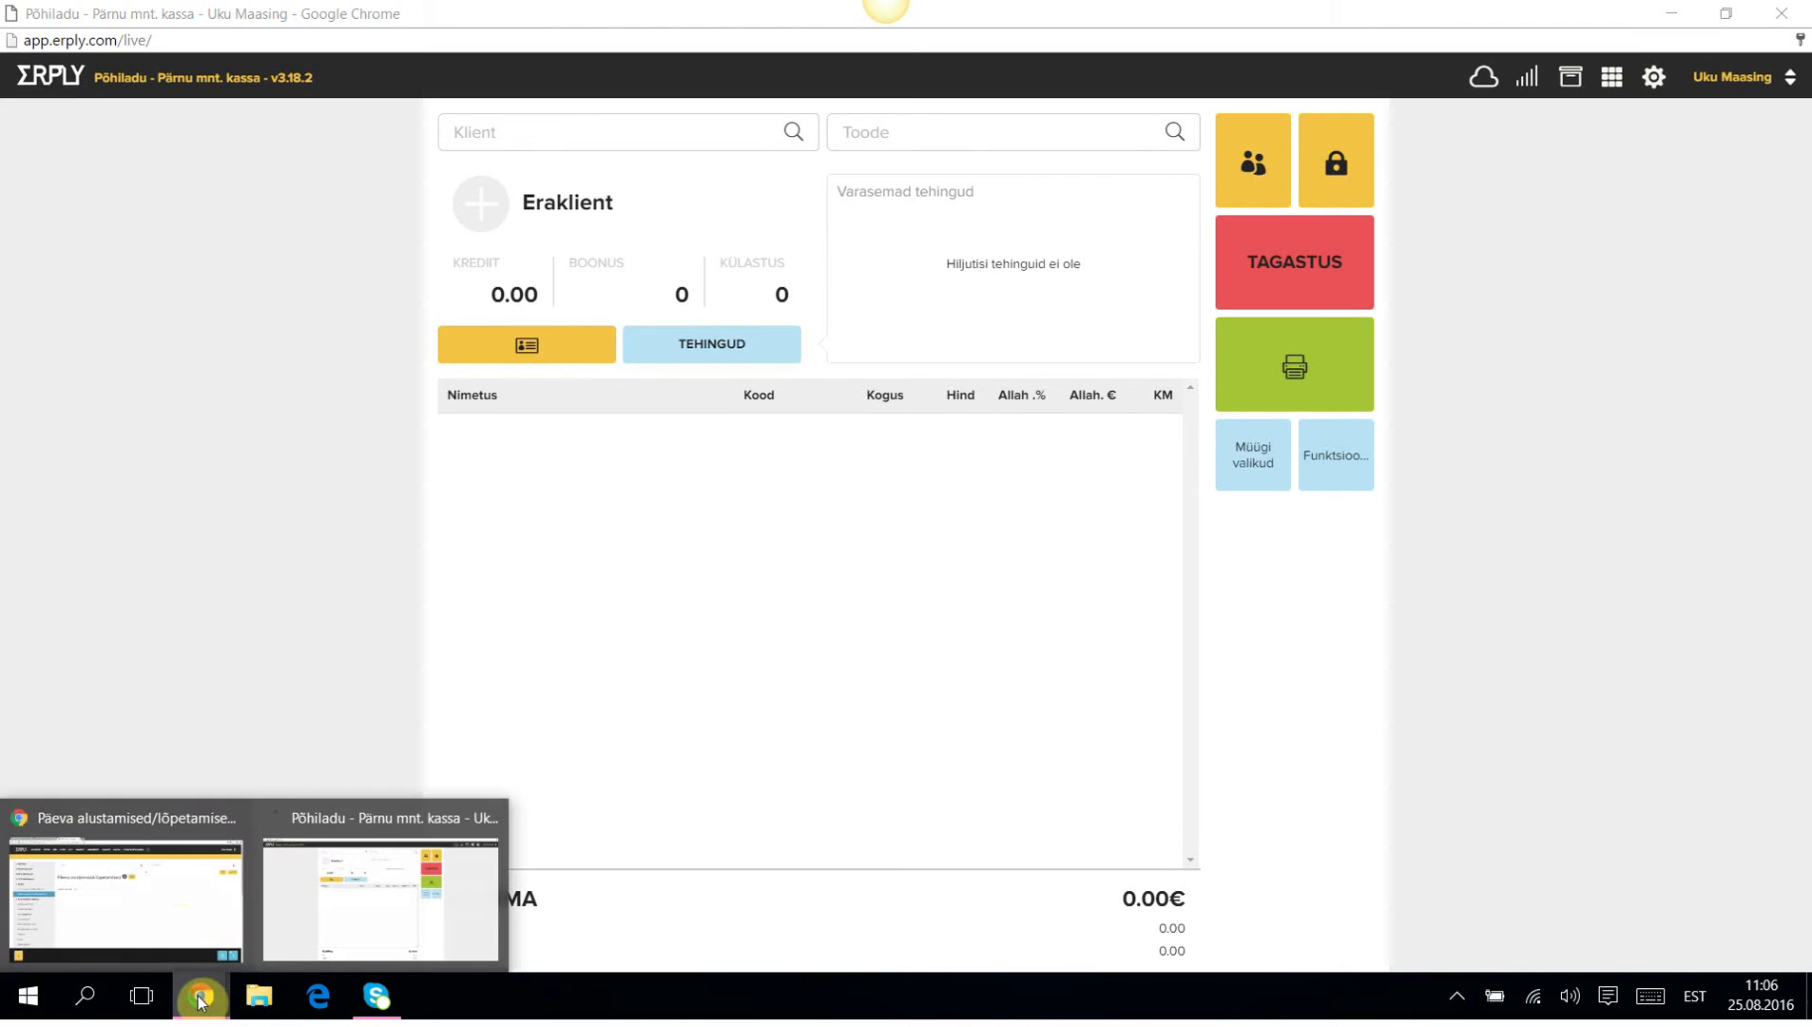
pyautogui.click(177, 920)
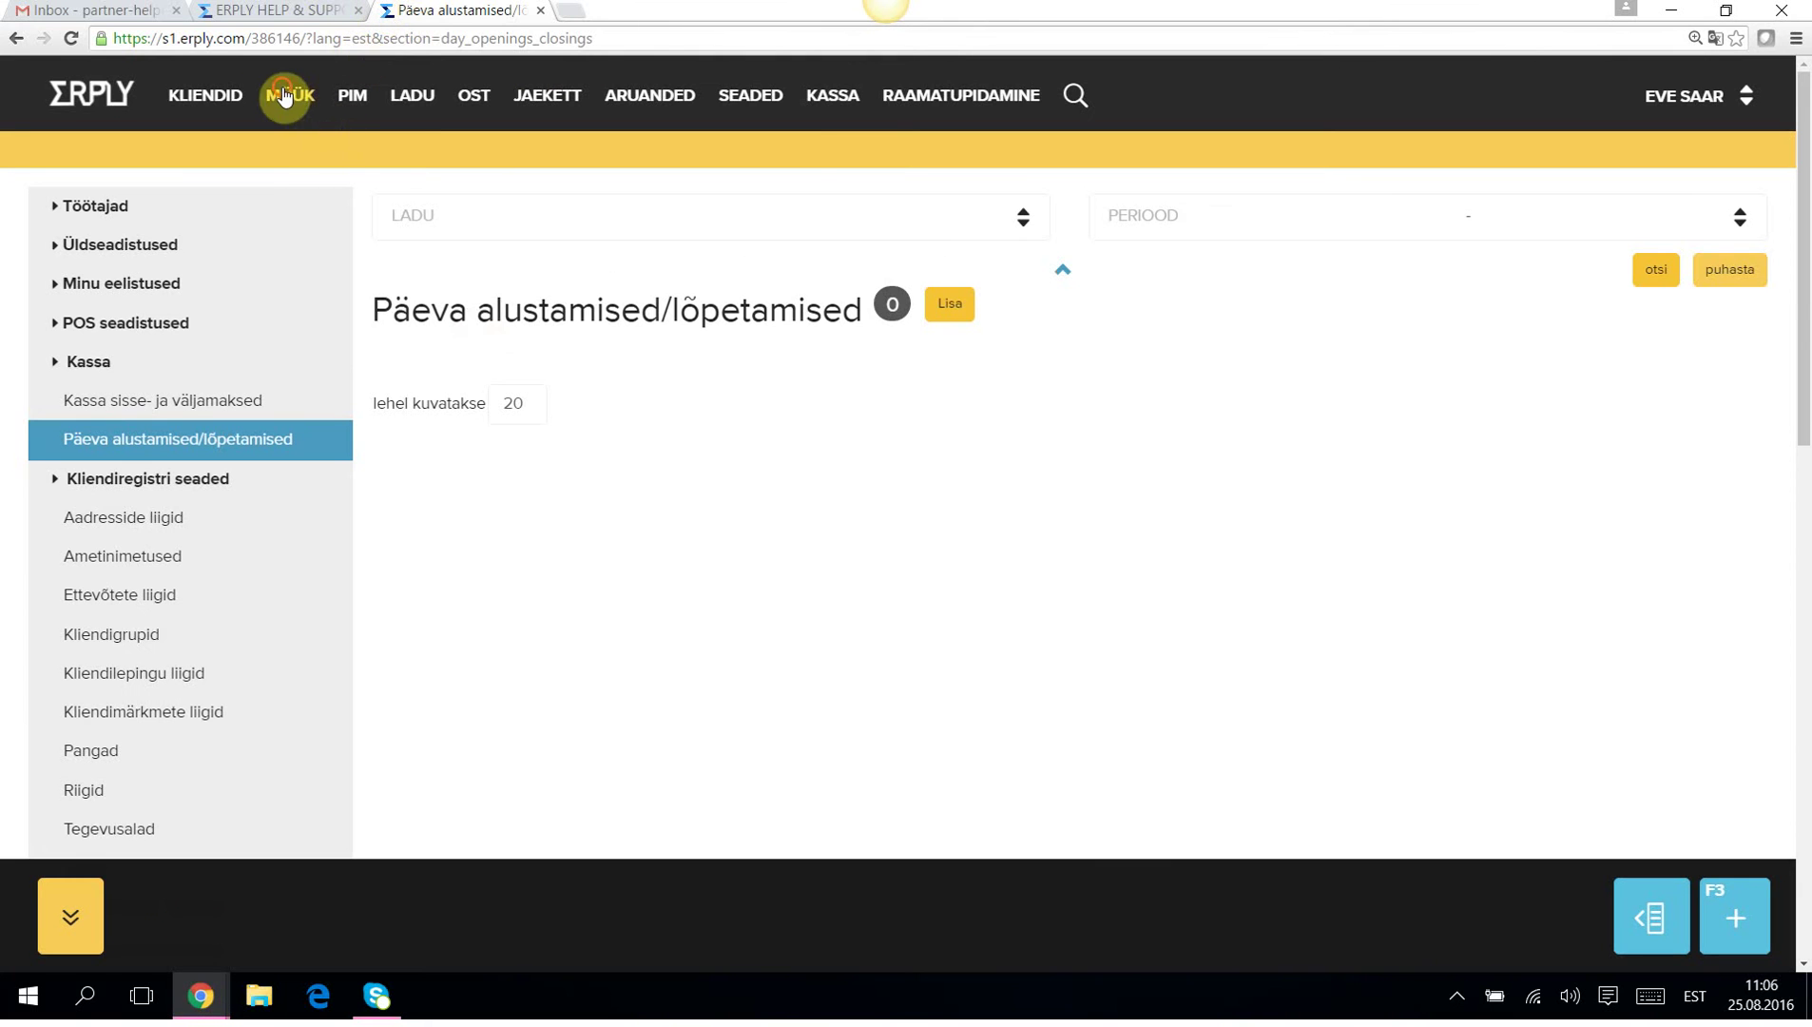
pyautogui.moveTo(290, 95)
pyautogui.click(330, 160)
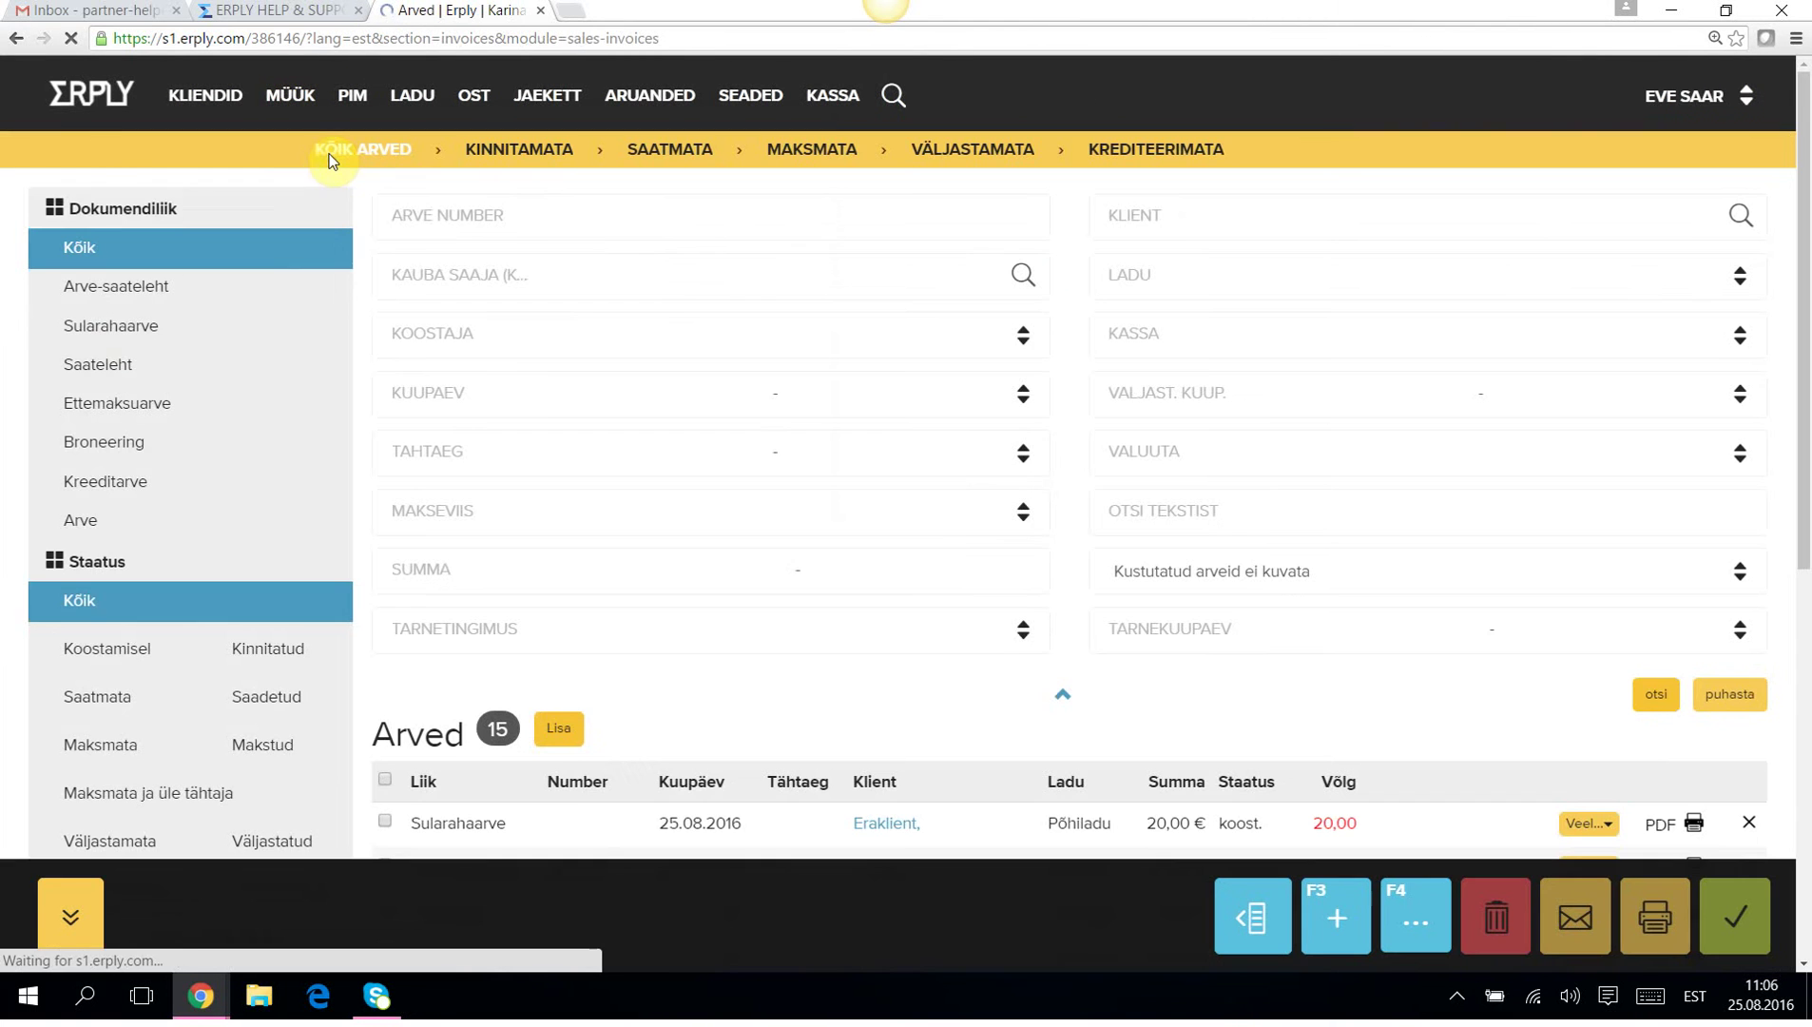
pyautogui.click(95, 332)
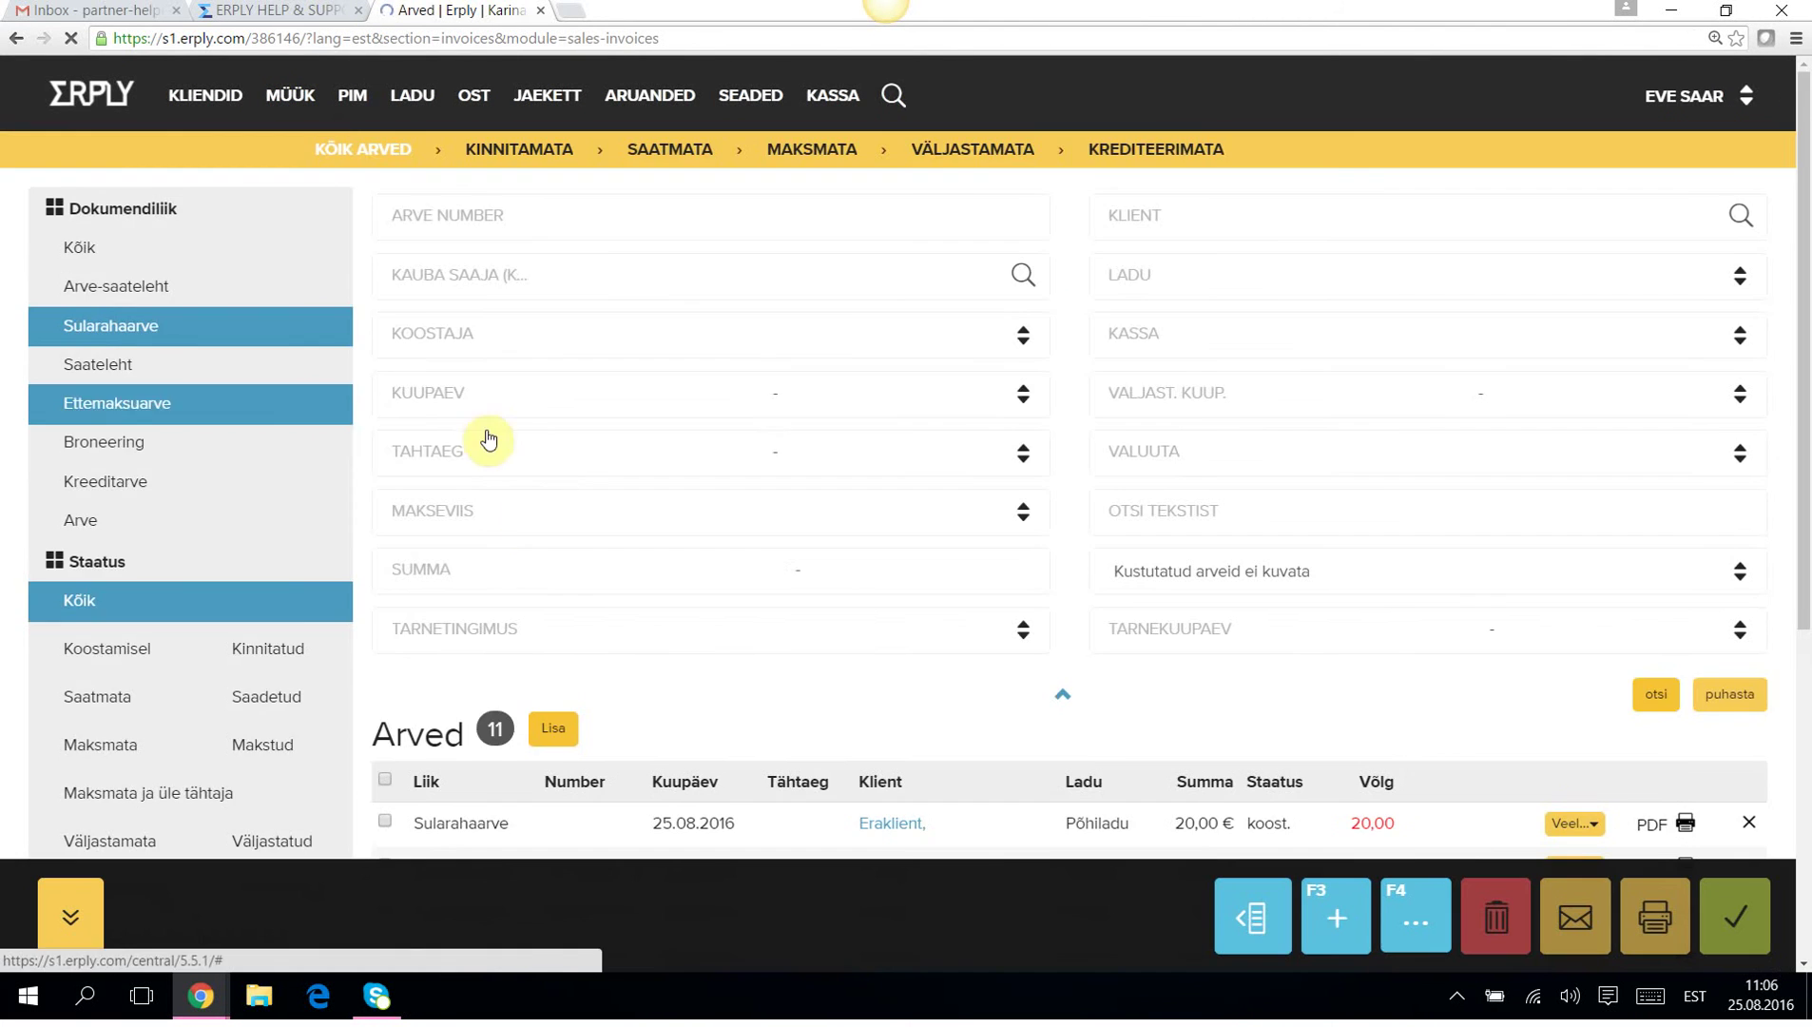
pyautogui.scroll(-2, 504, 658)
pyautogui.click(442, 681)
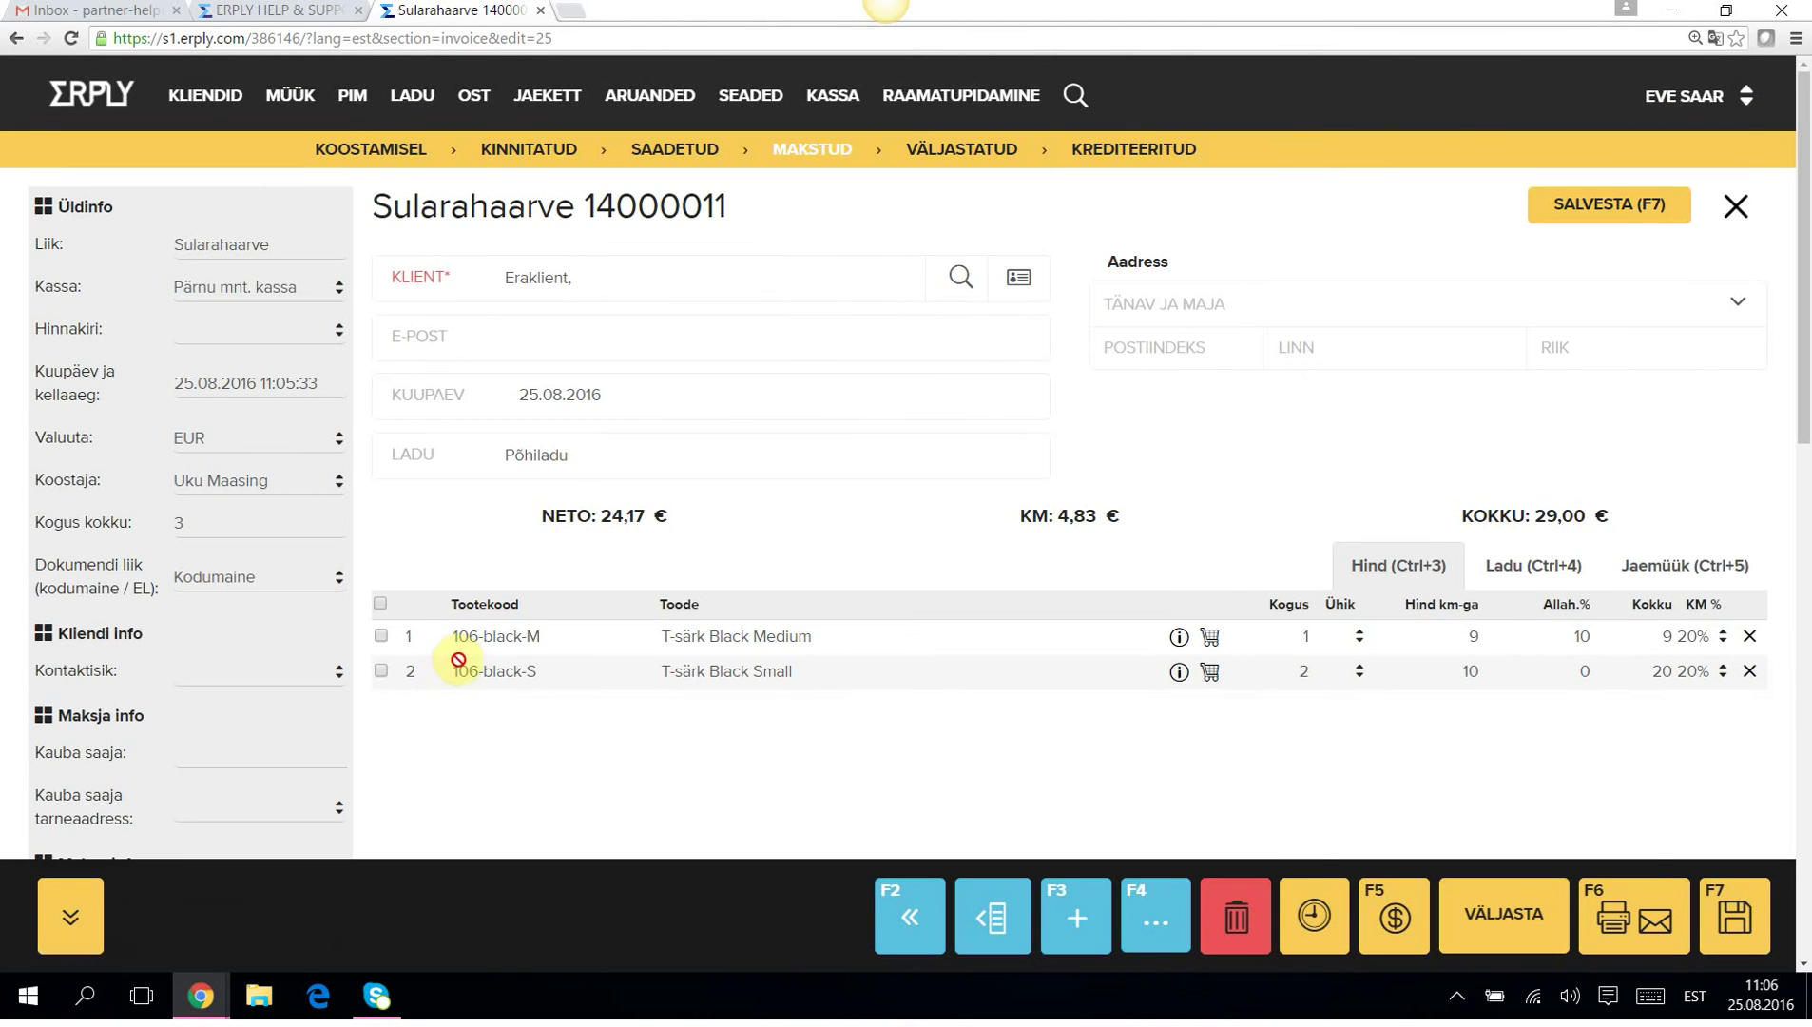
# Download invoice 14000011 as a PDF and open the file.
pyautogui.click(1628, 924)
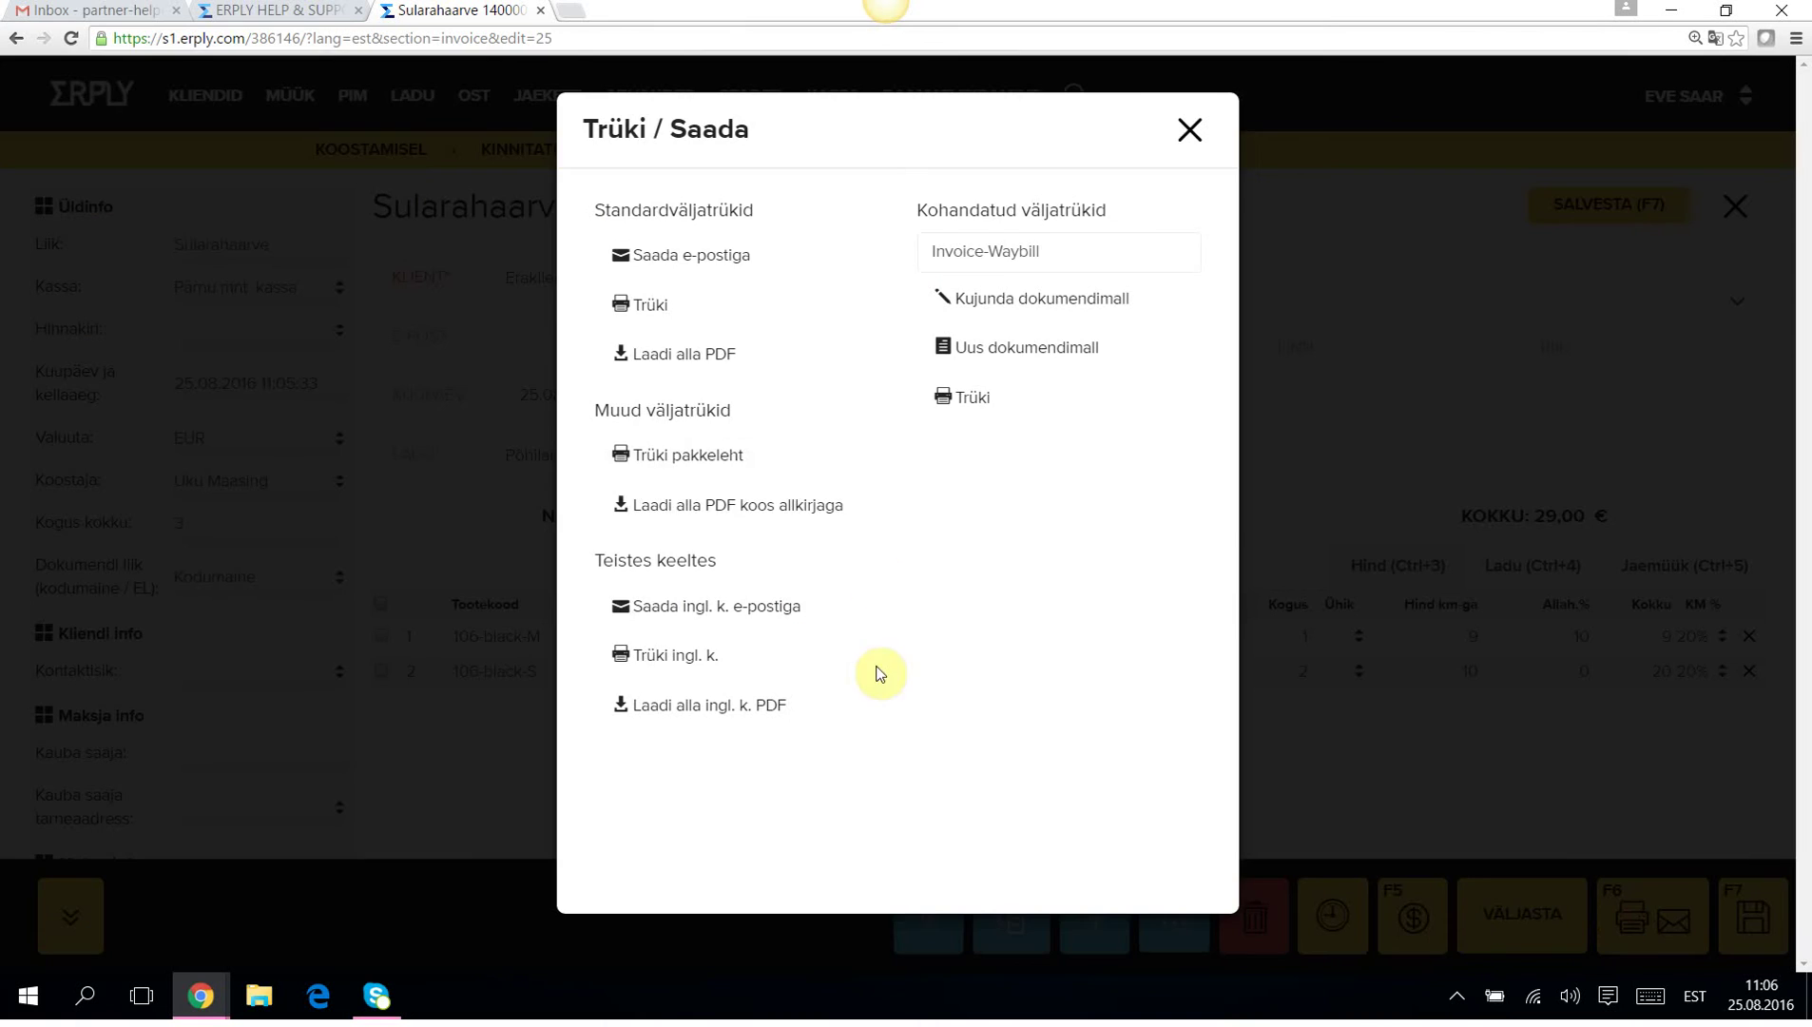
pyautogui.click(672, 360)
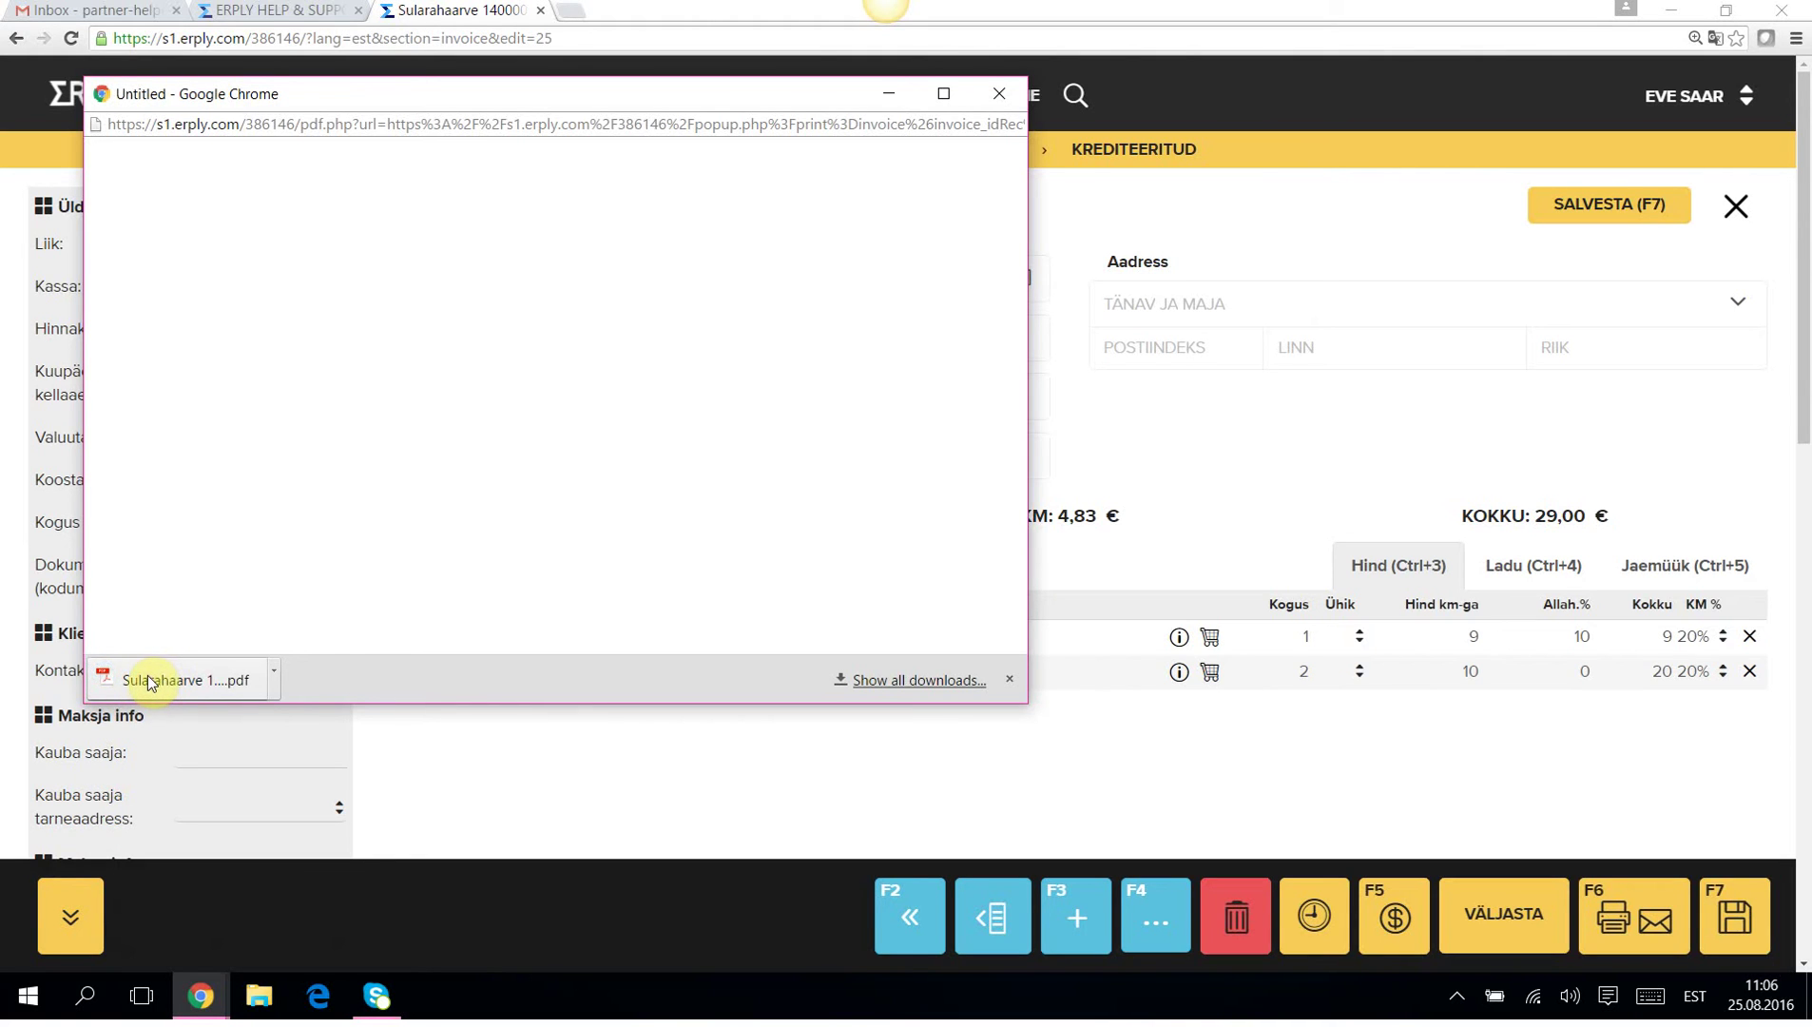
pyautogui.click(149, 679)
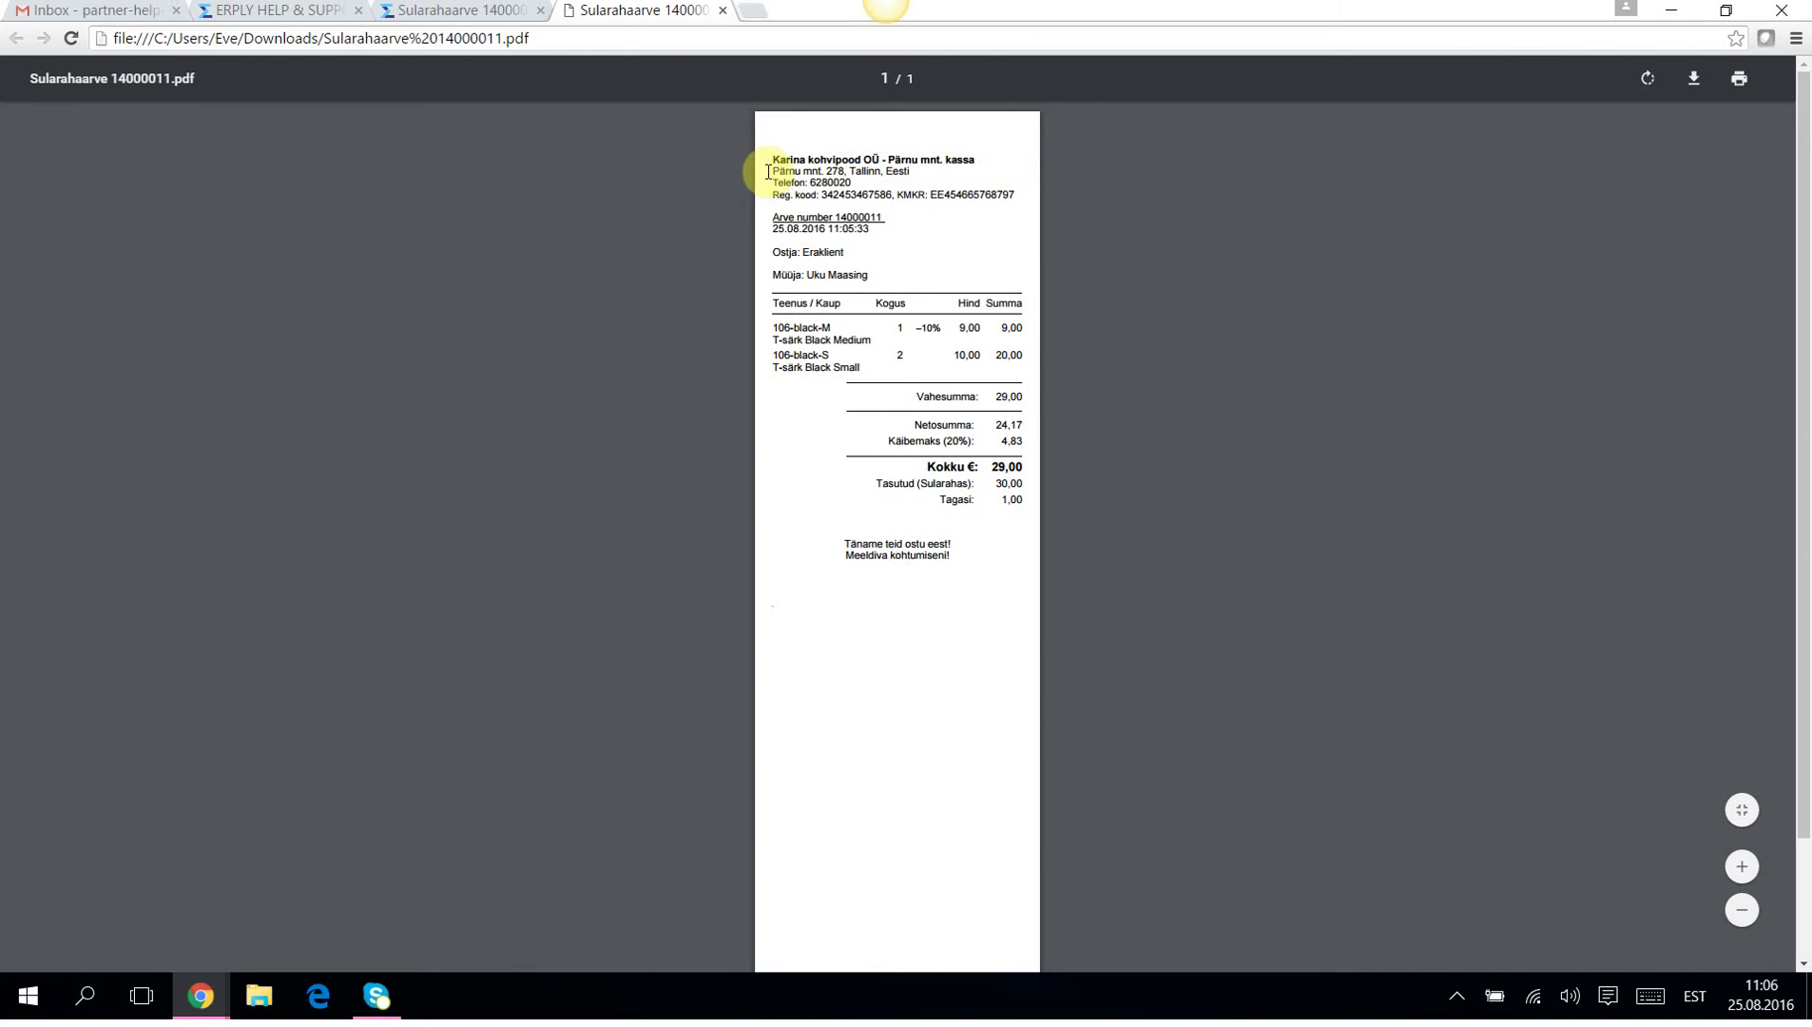
pyautogui.moveTo(766, 174); pyautogui.dragTo(915, 174)
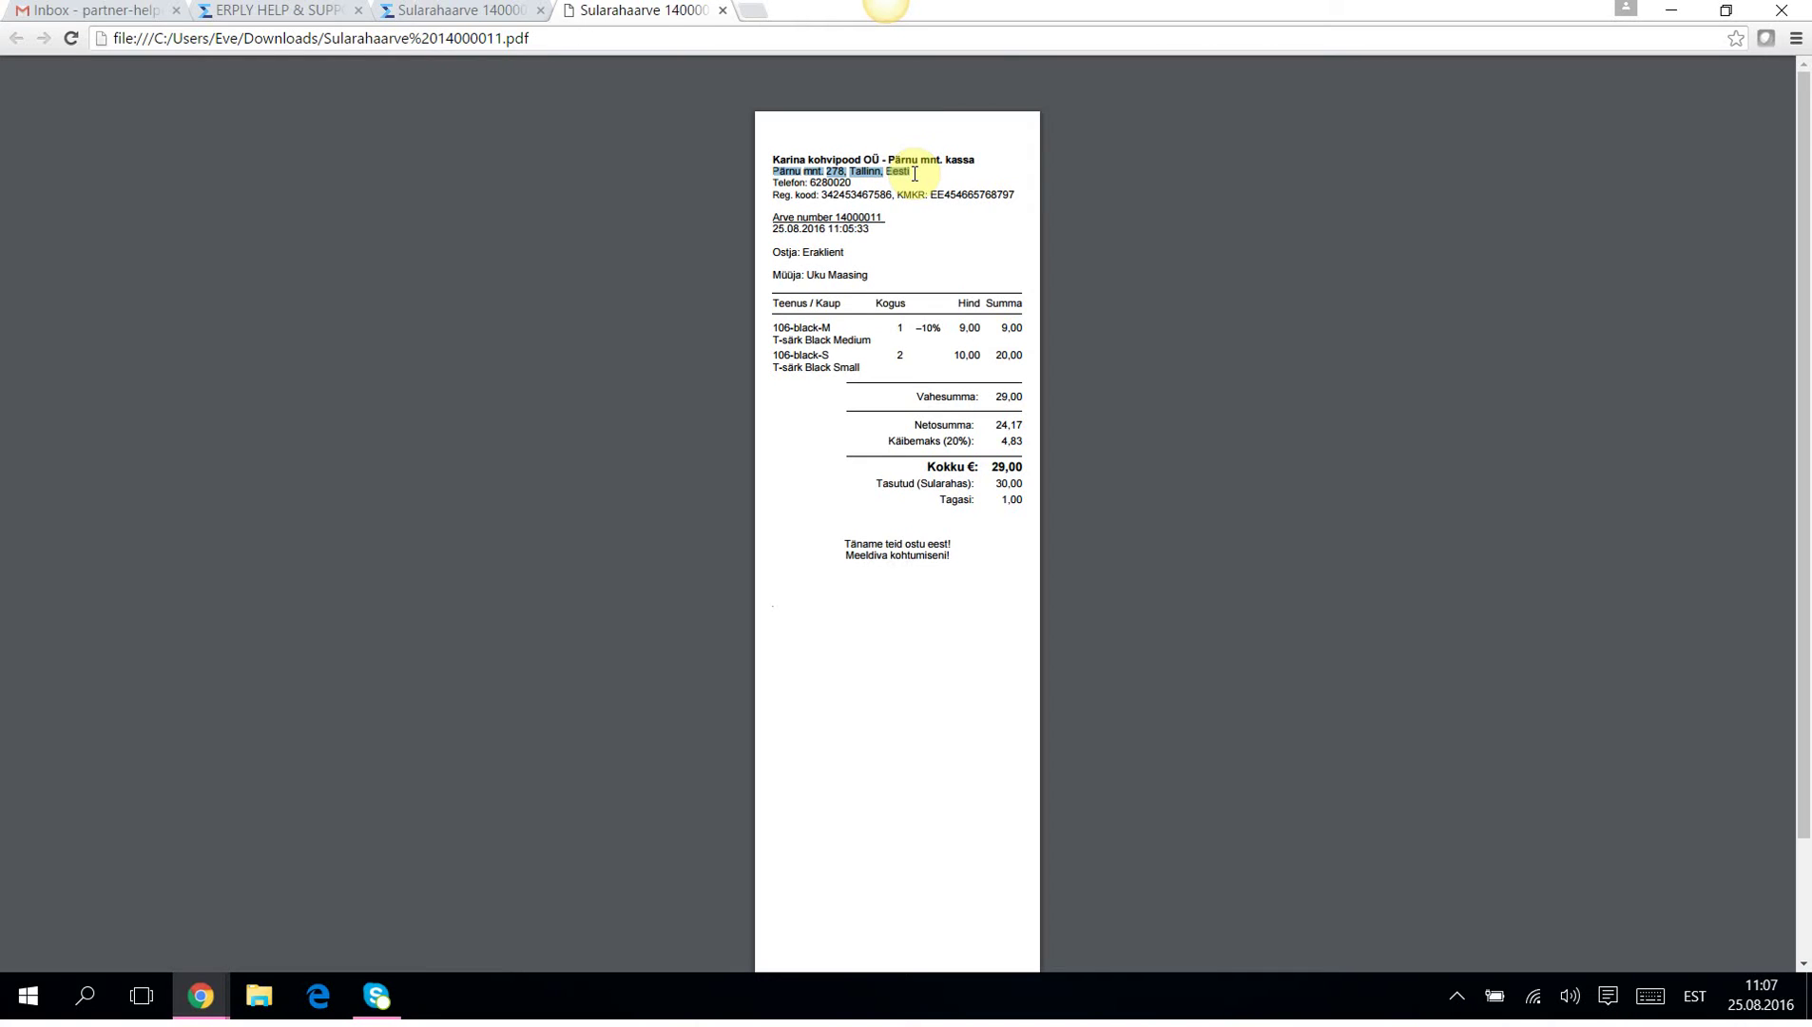
pyautogui.click(855, 184)
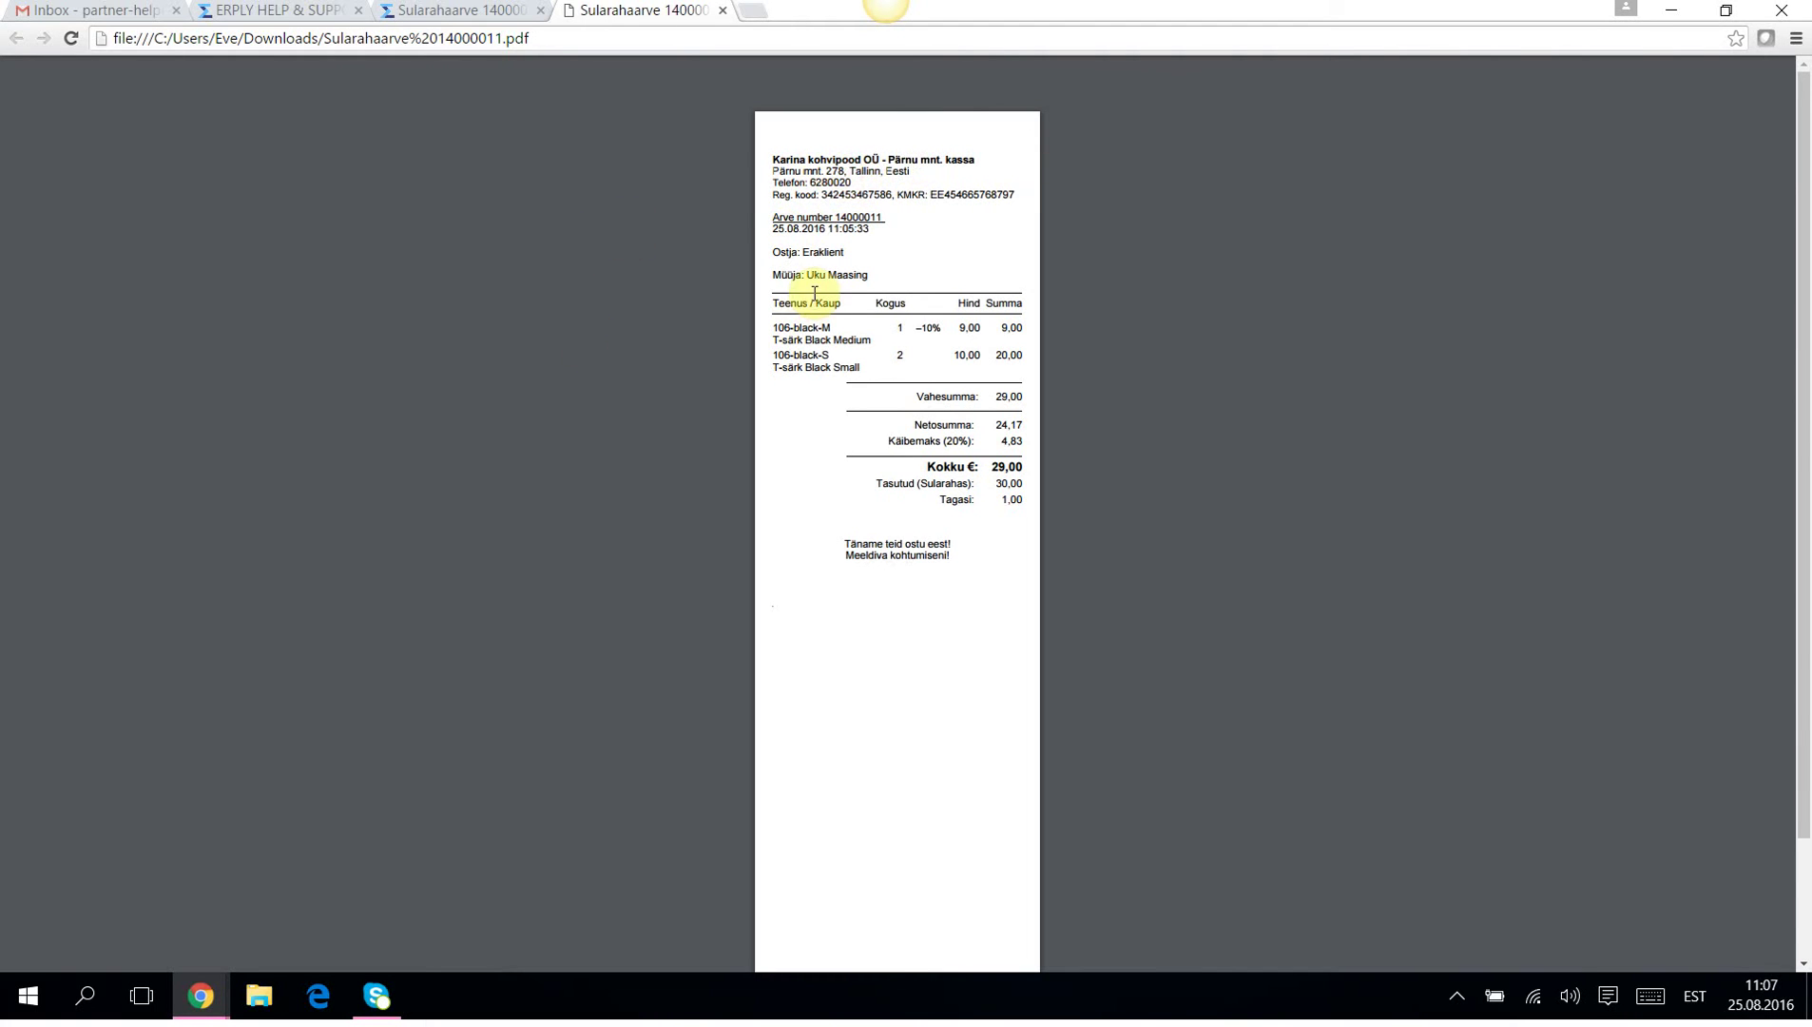
pyautogui.moveTo(772, 194); pyautogui.dragTo(1069, 204)
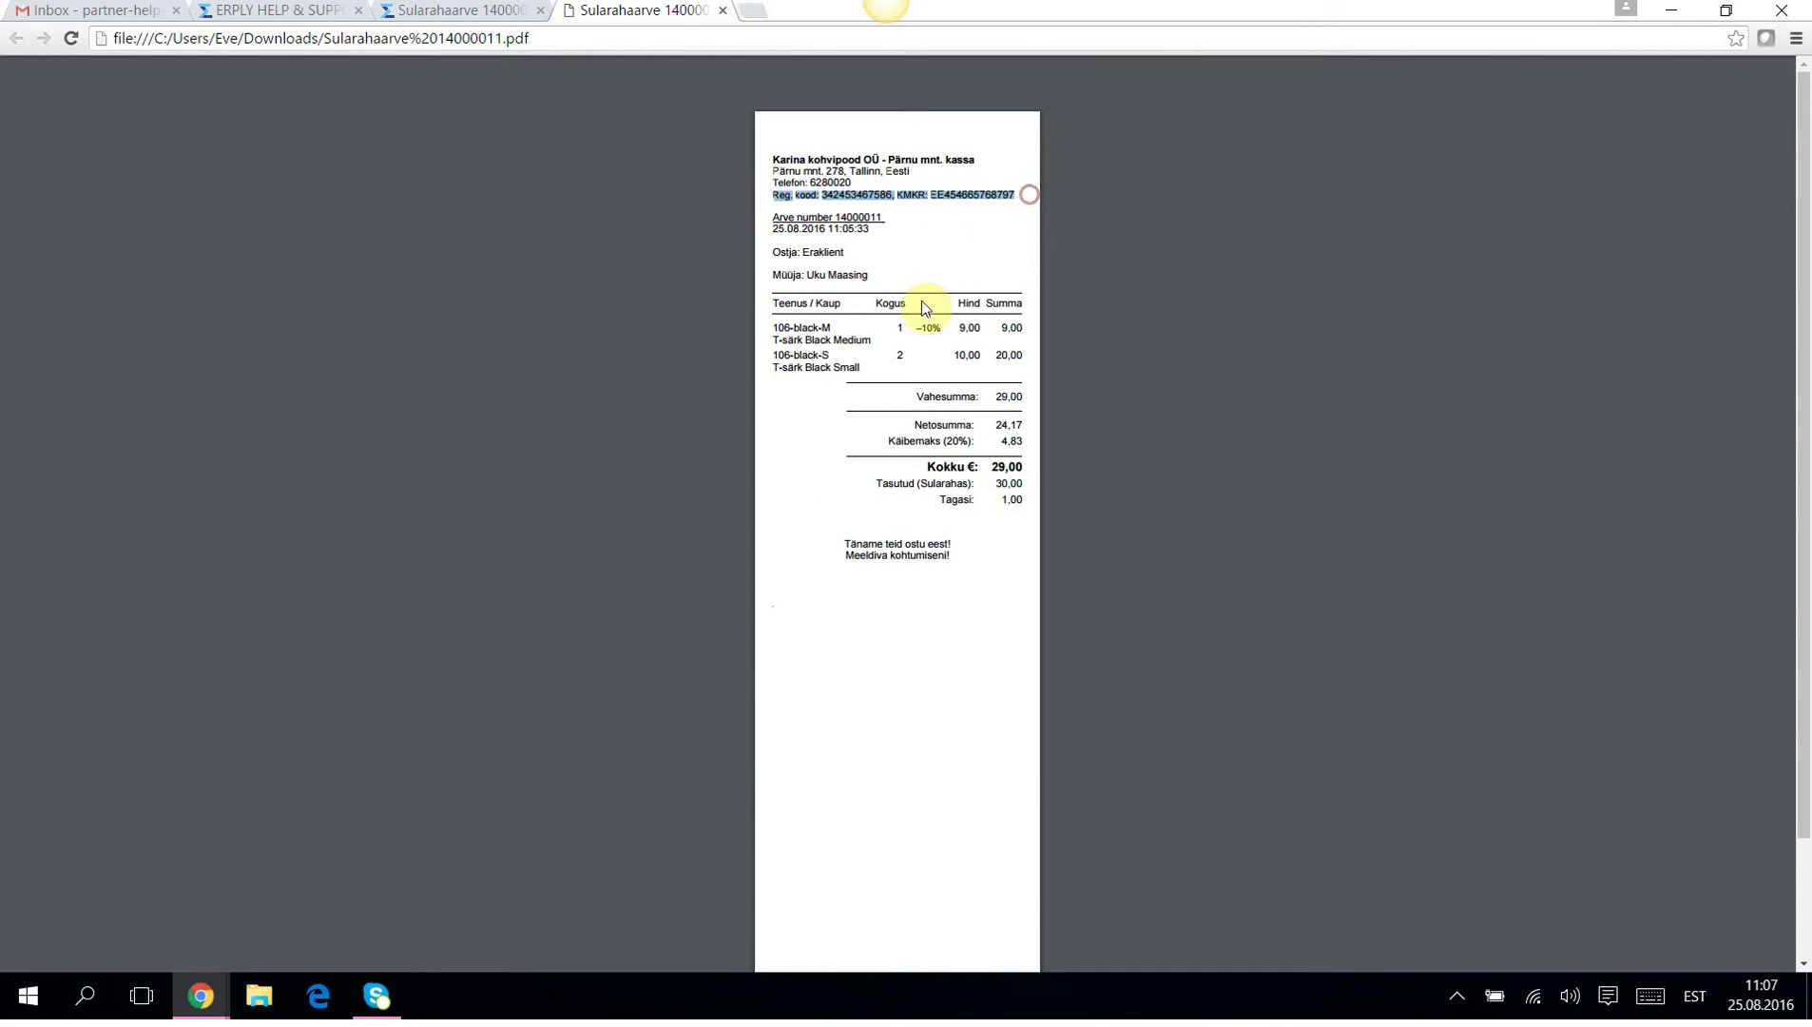
pyautogui.click(805, 548)
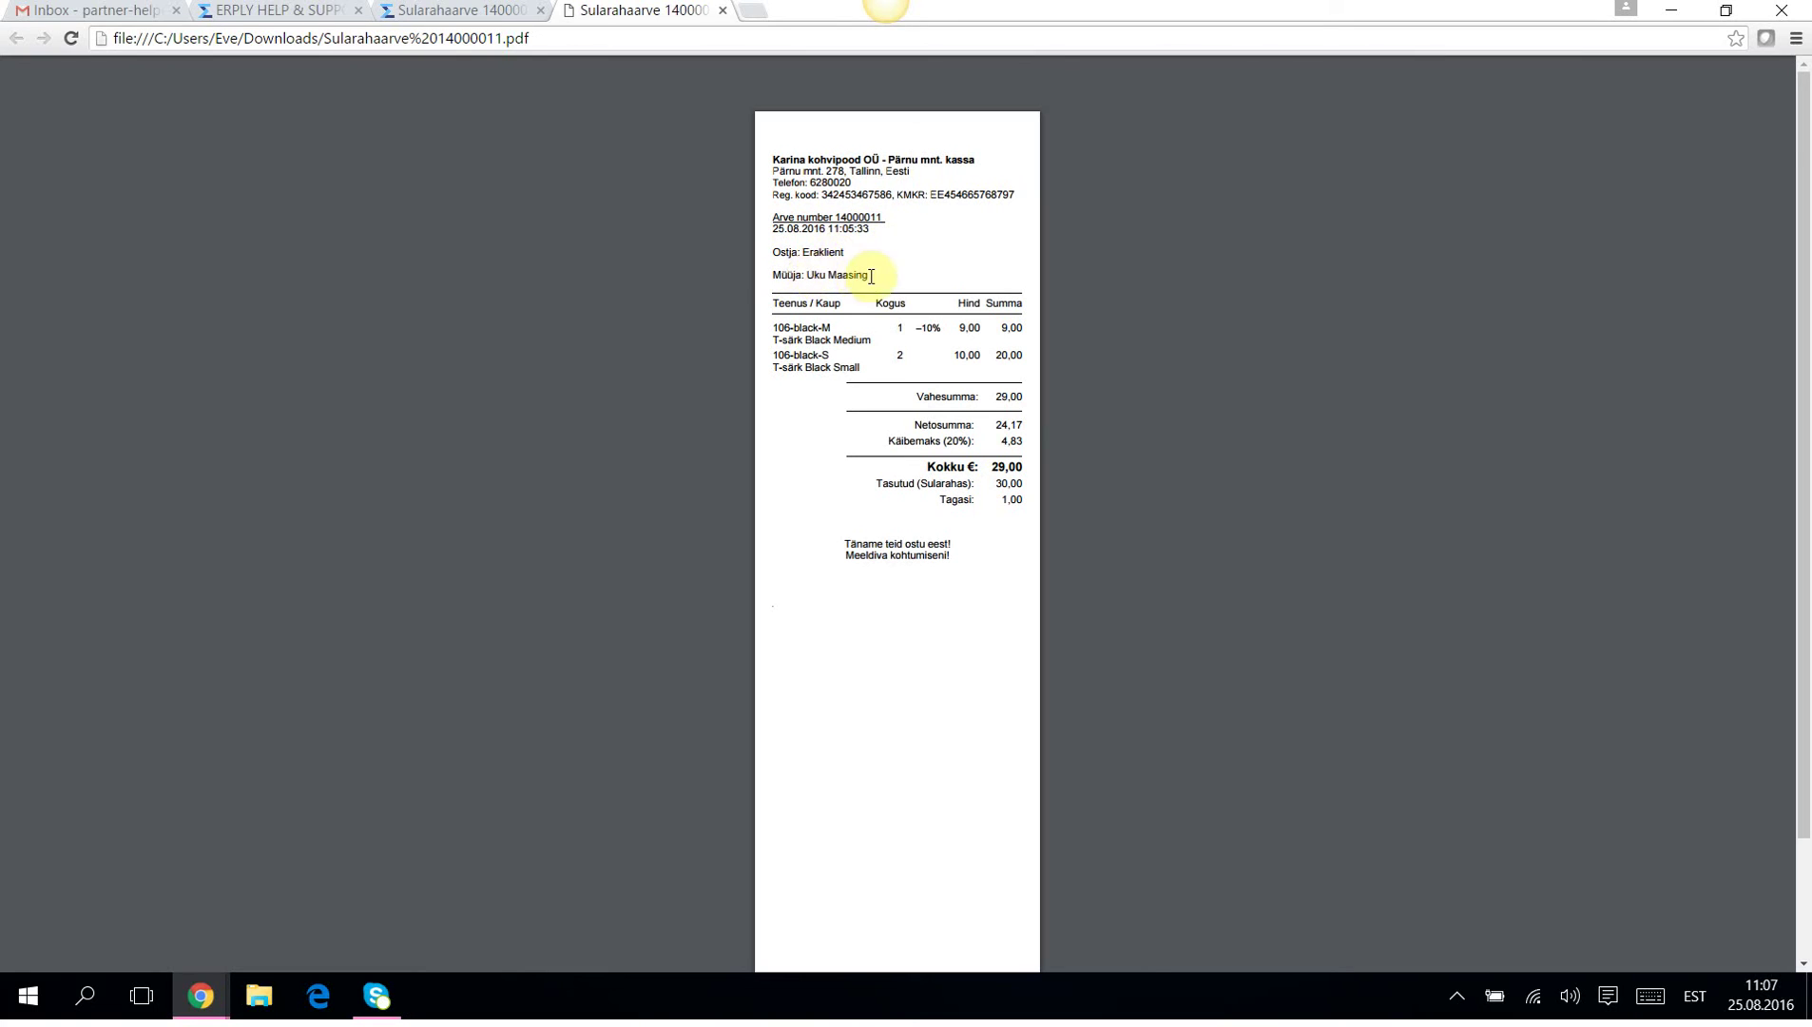
pyautogui.moveTo(868, 275); pyautogui.dragTo(806, 269)
pyautogui.click(785, 503)
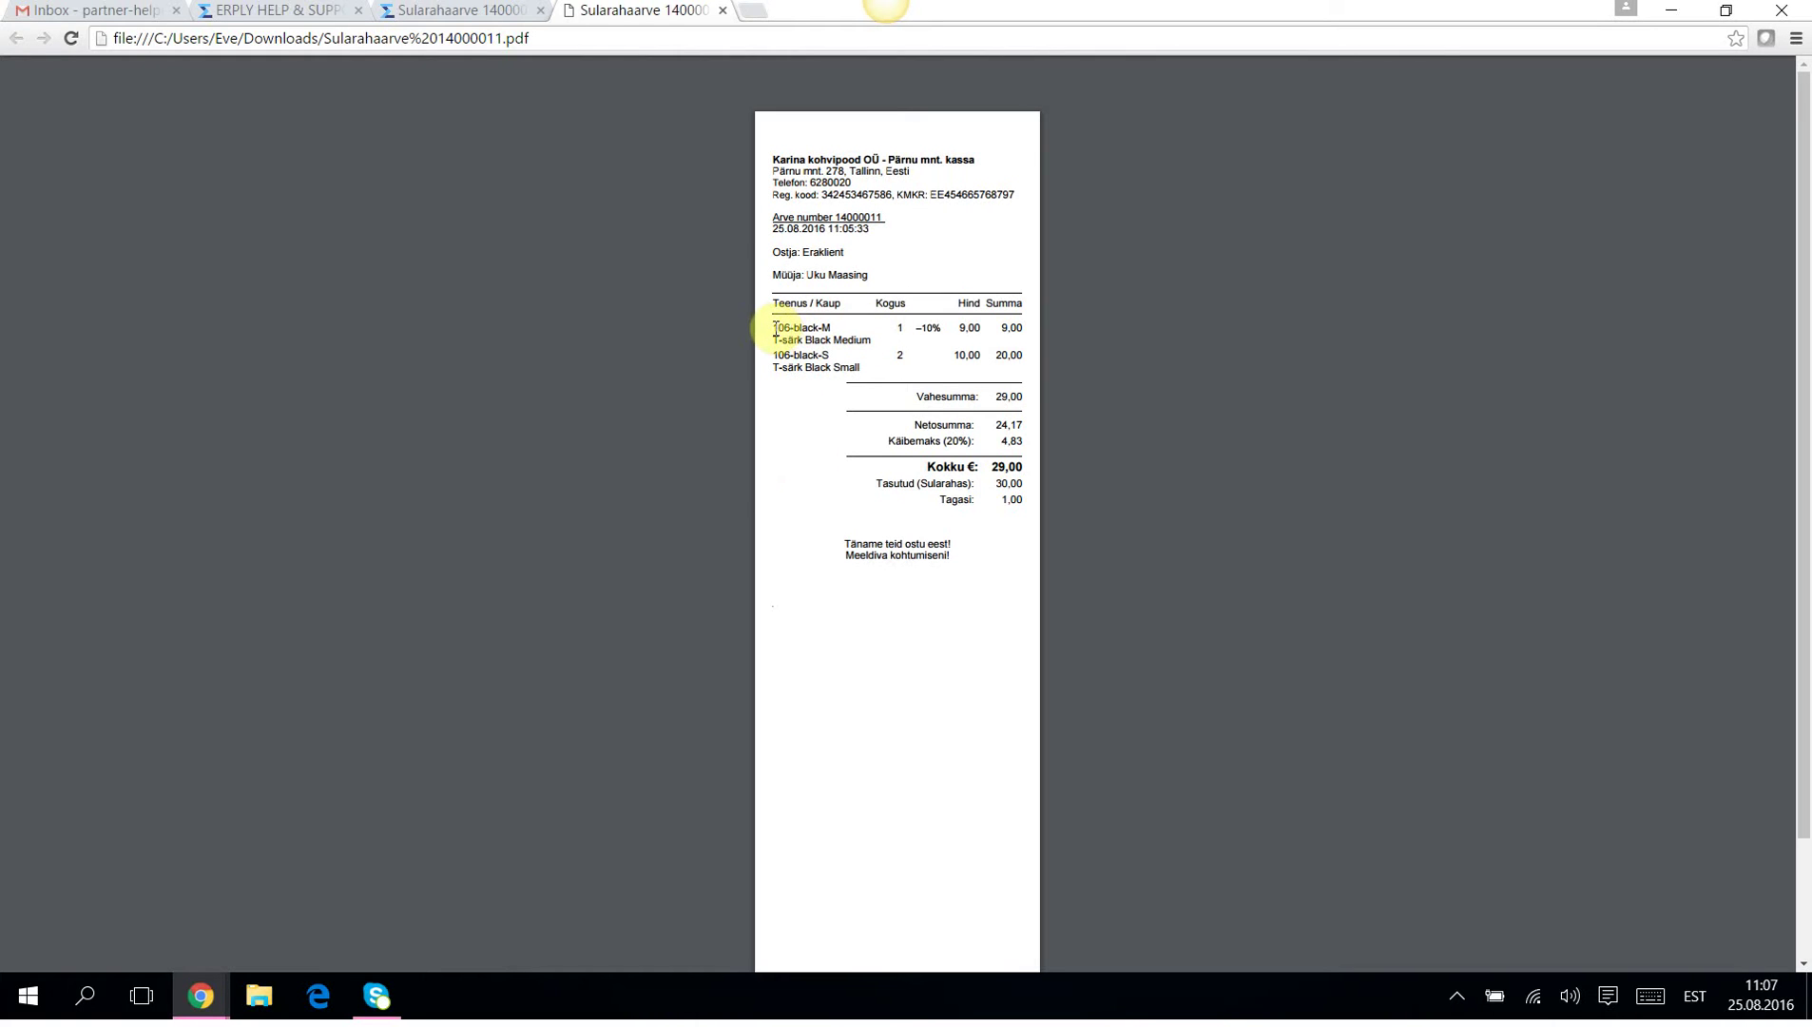
pyautogui.moveTo(775, 328); pyautogui.dragTo(832, 328)
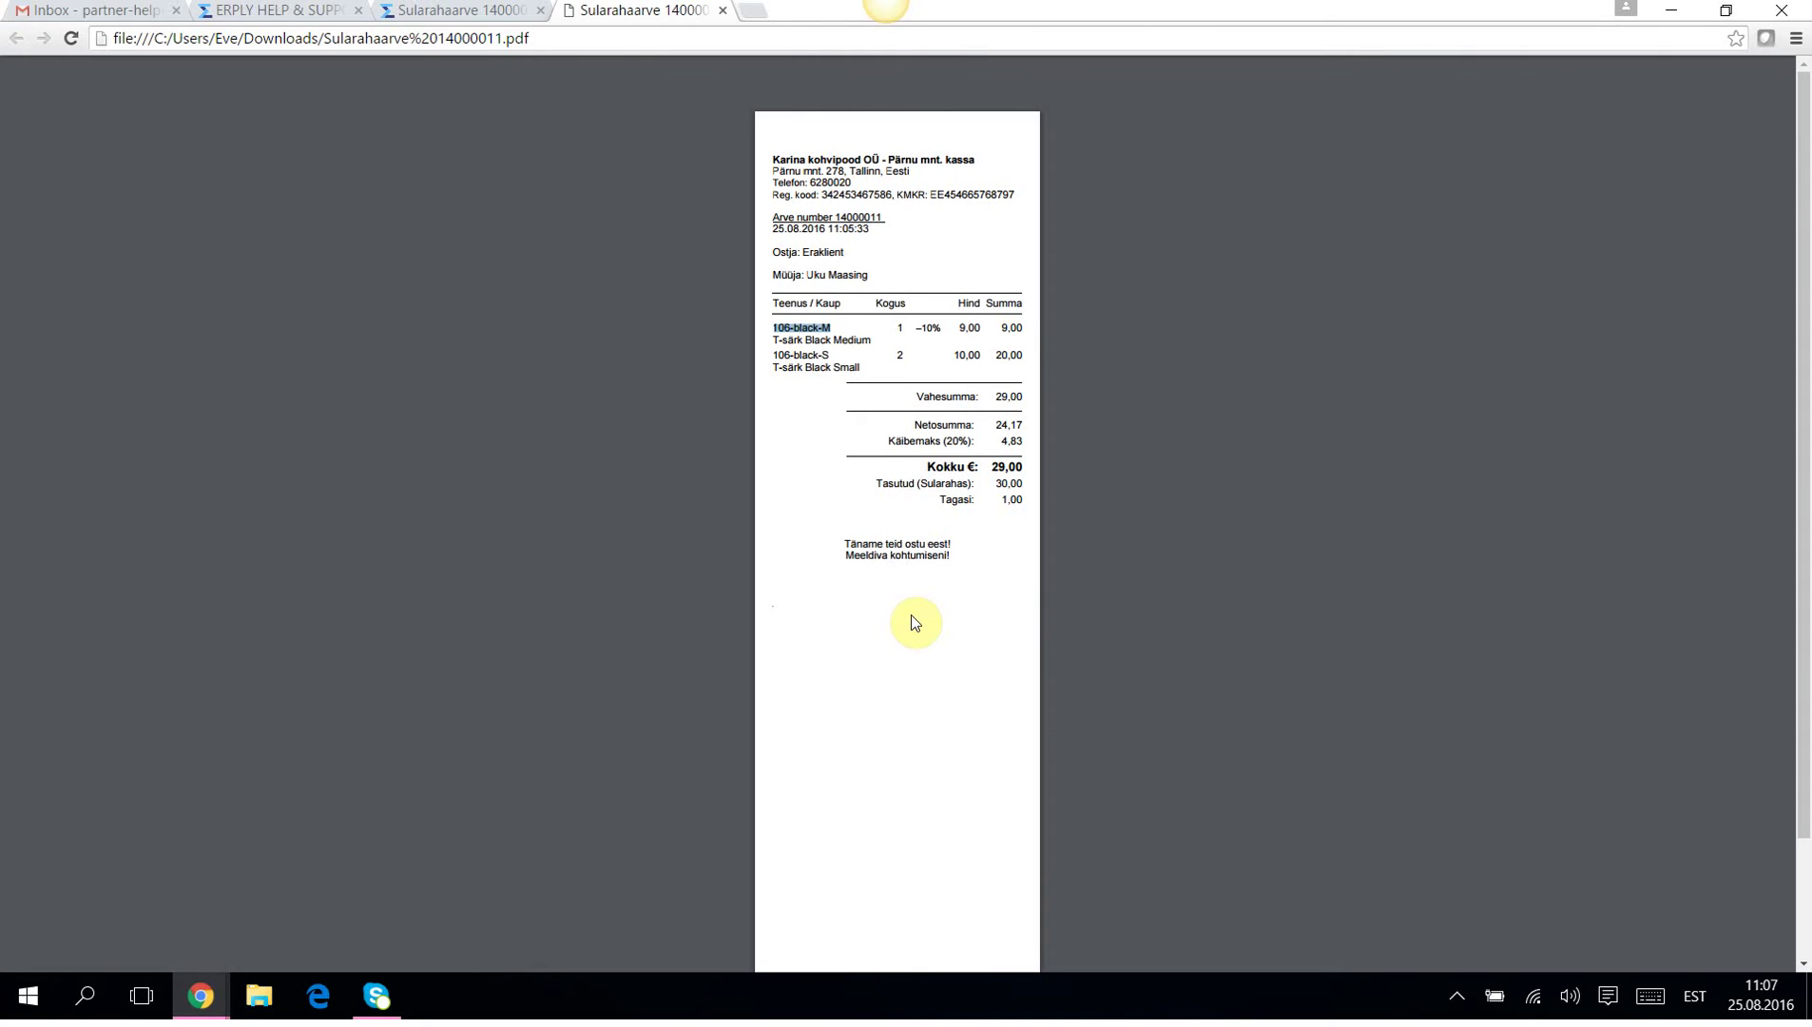
# Close the invoice PDF and return to the POS window.
pyautogui.click(725, 13)
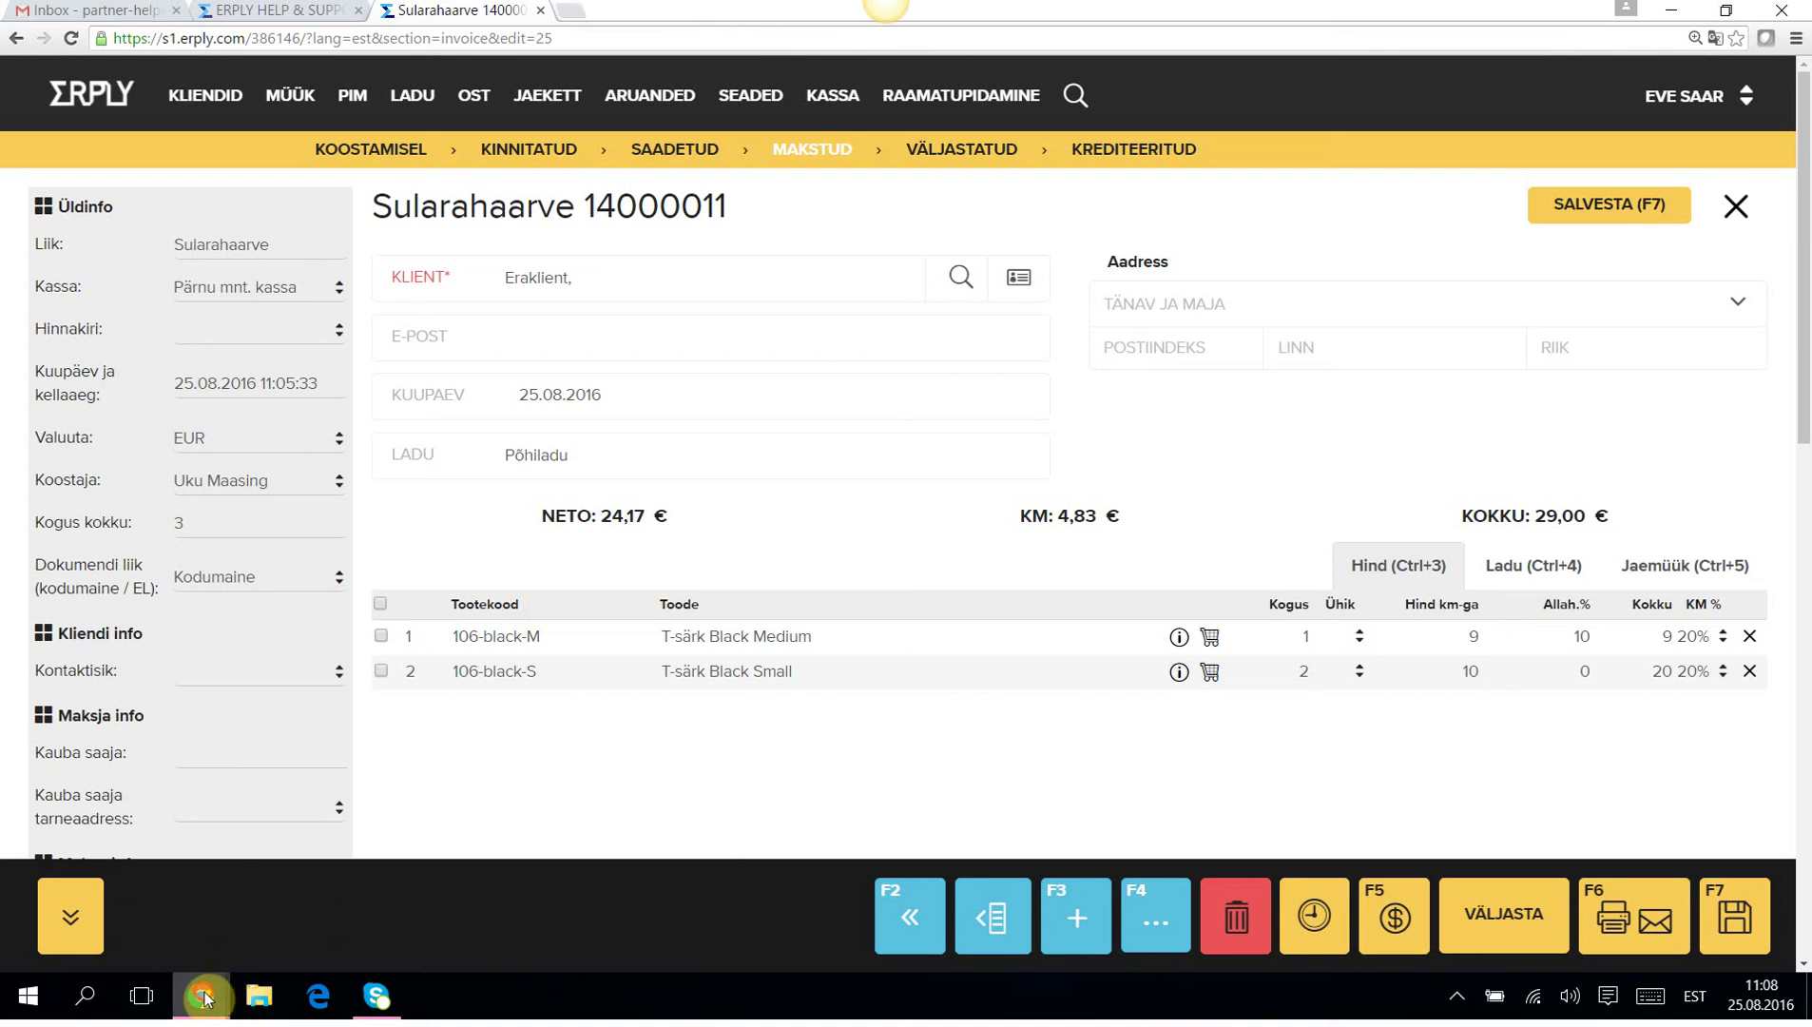
pyautogui.moveTo(202, 991)
pyautogui.click(368, 935)
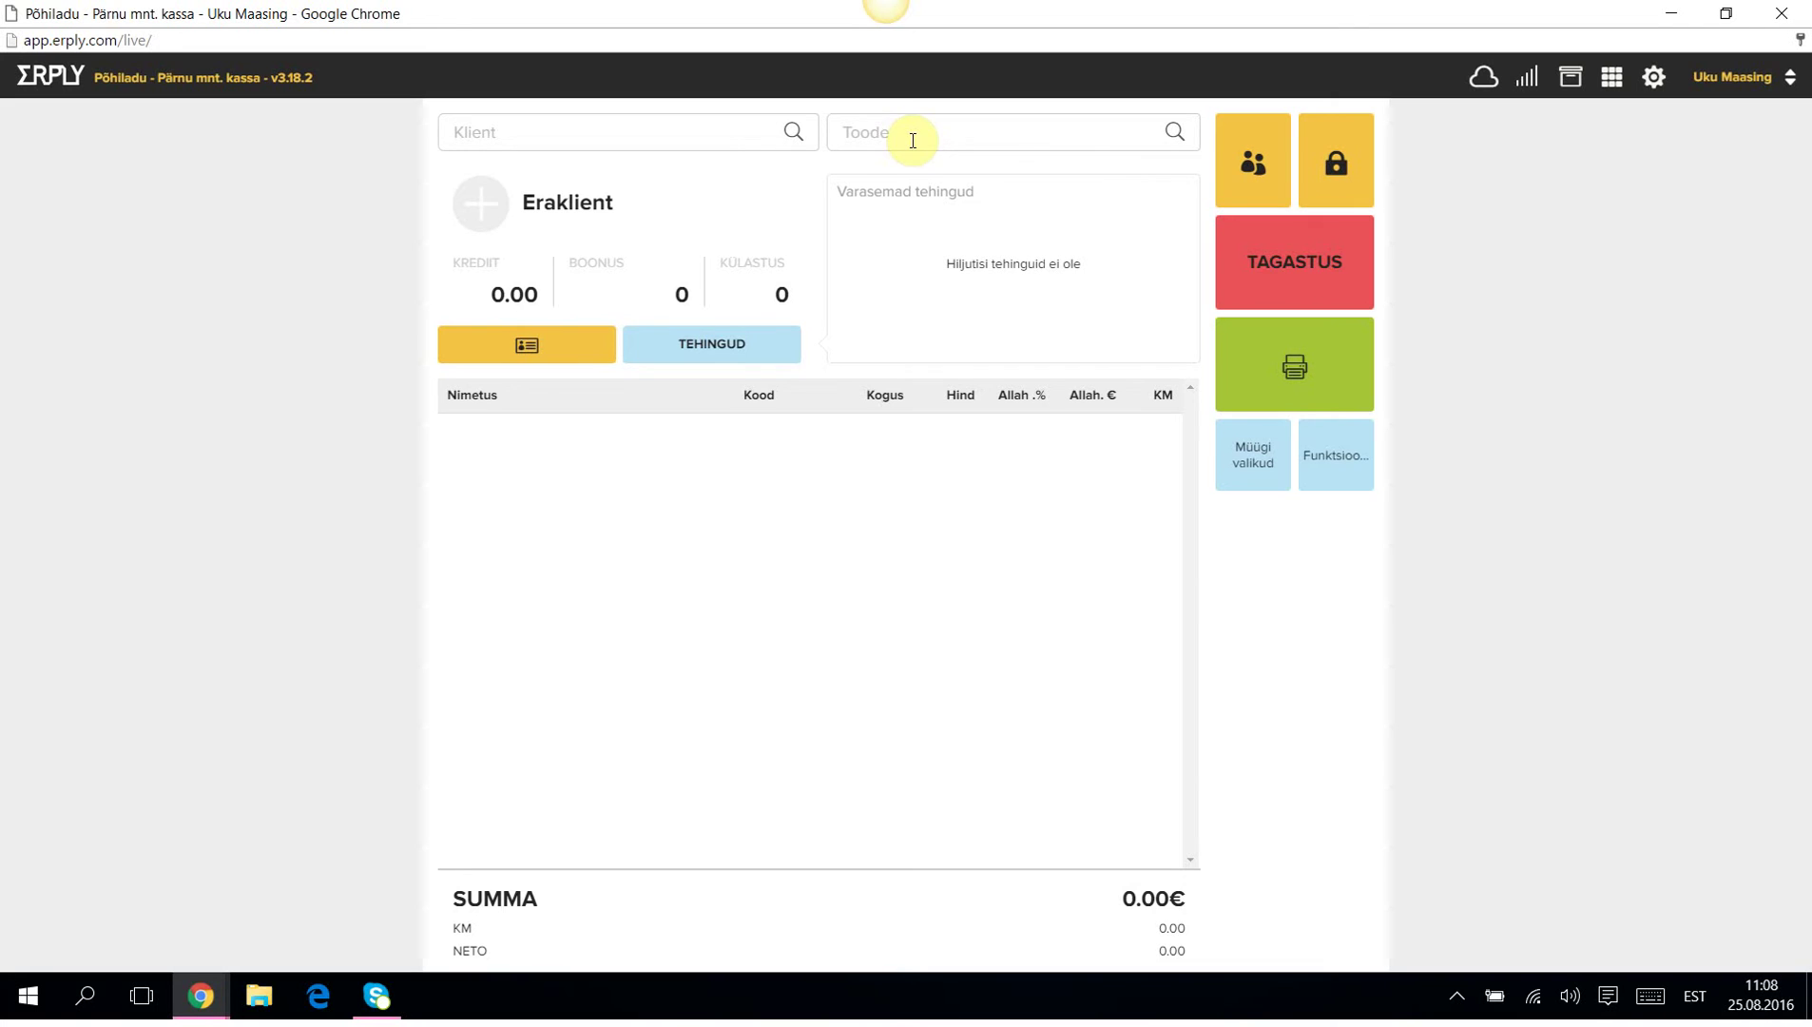
# Look up receipt 14000011 for a return, fixing the mistyped 140000411.
pyautogui.click(1326, 276)
pyautogui.click(1323, 272)
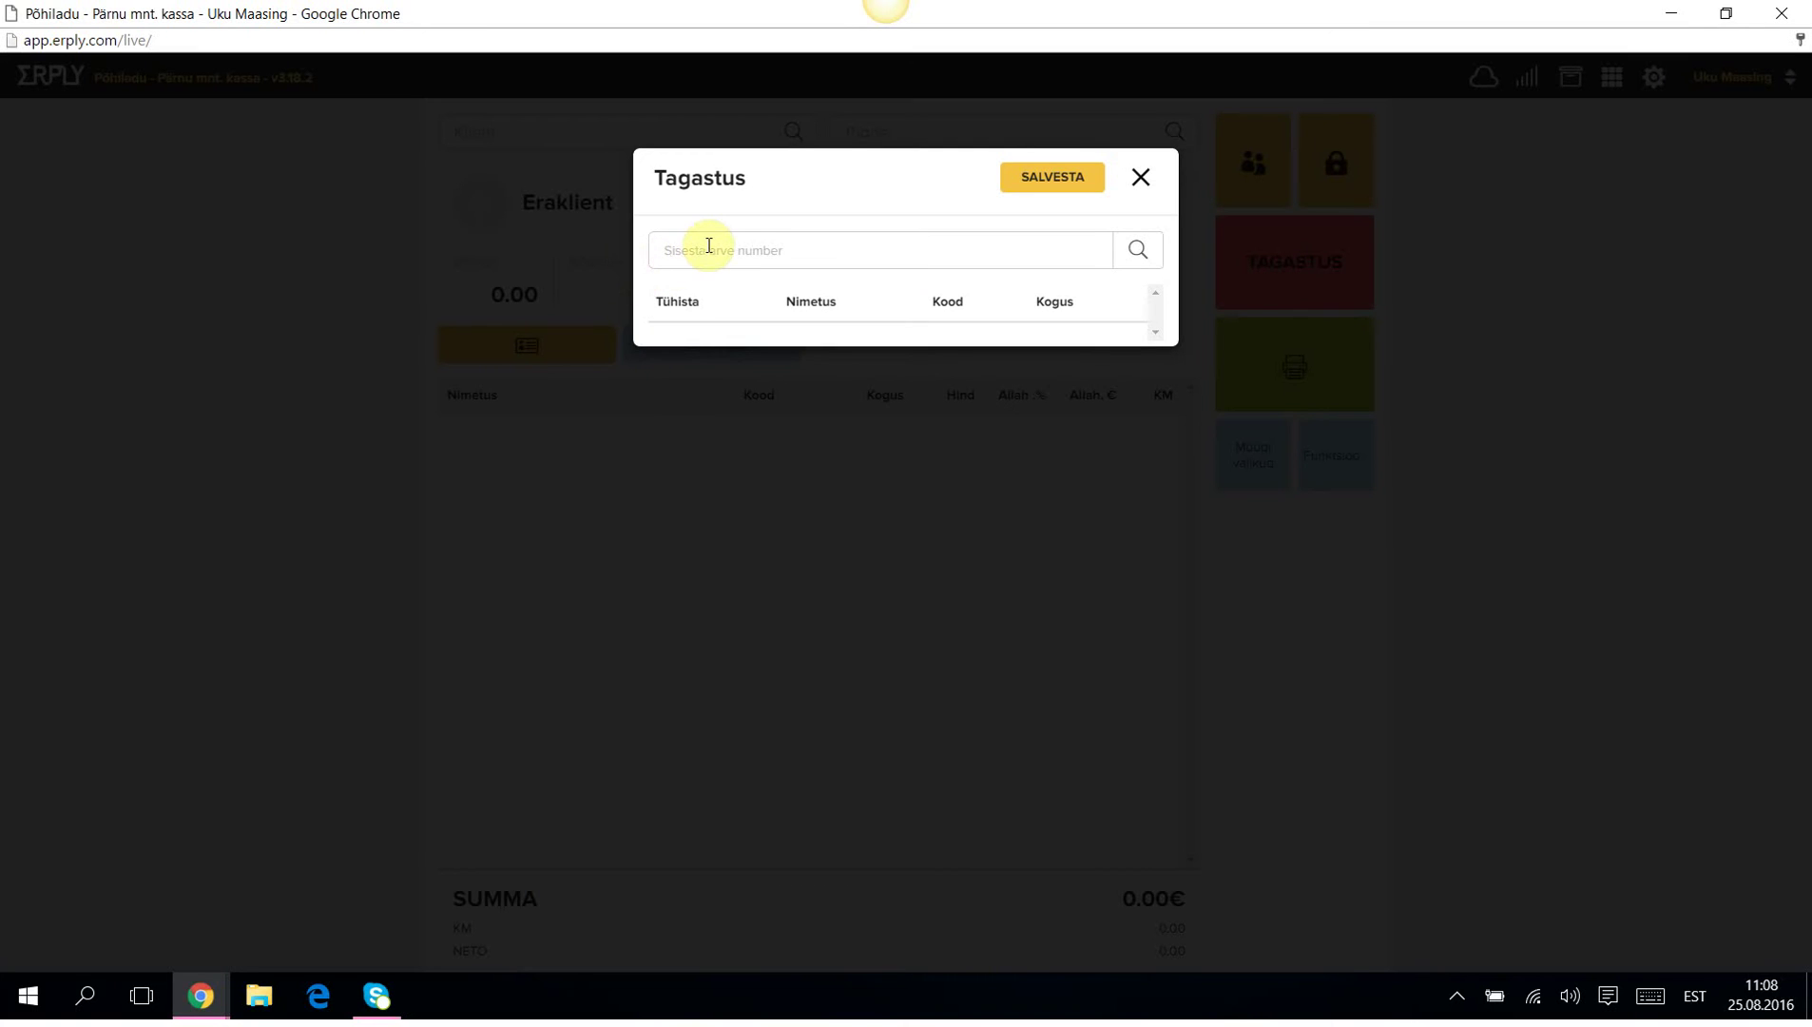
pyautogui.write('1400004')
pyautogui.write('11')
pyautogui.click(1140, 255)
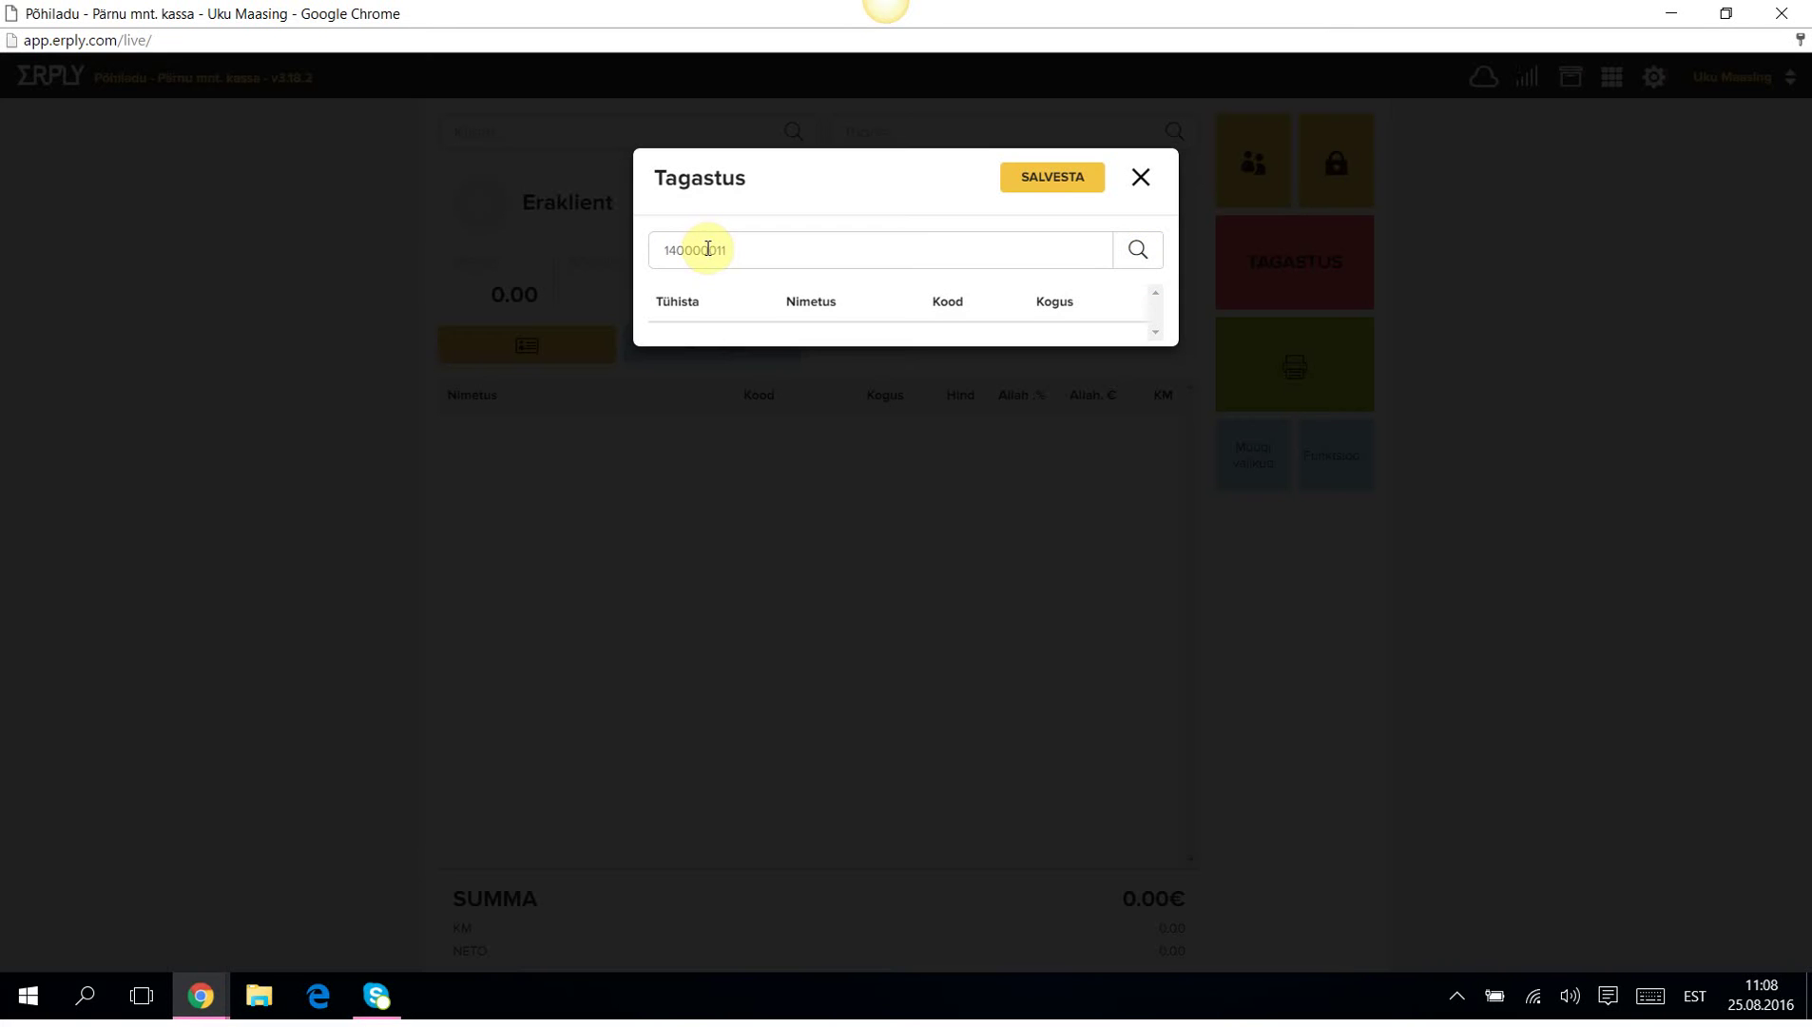
pyautogui.click(710, 250)
pyautogui.press('Delete')
pyautogui.click(1139, 250)
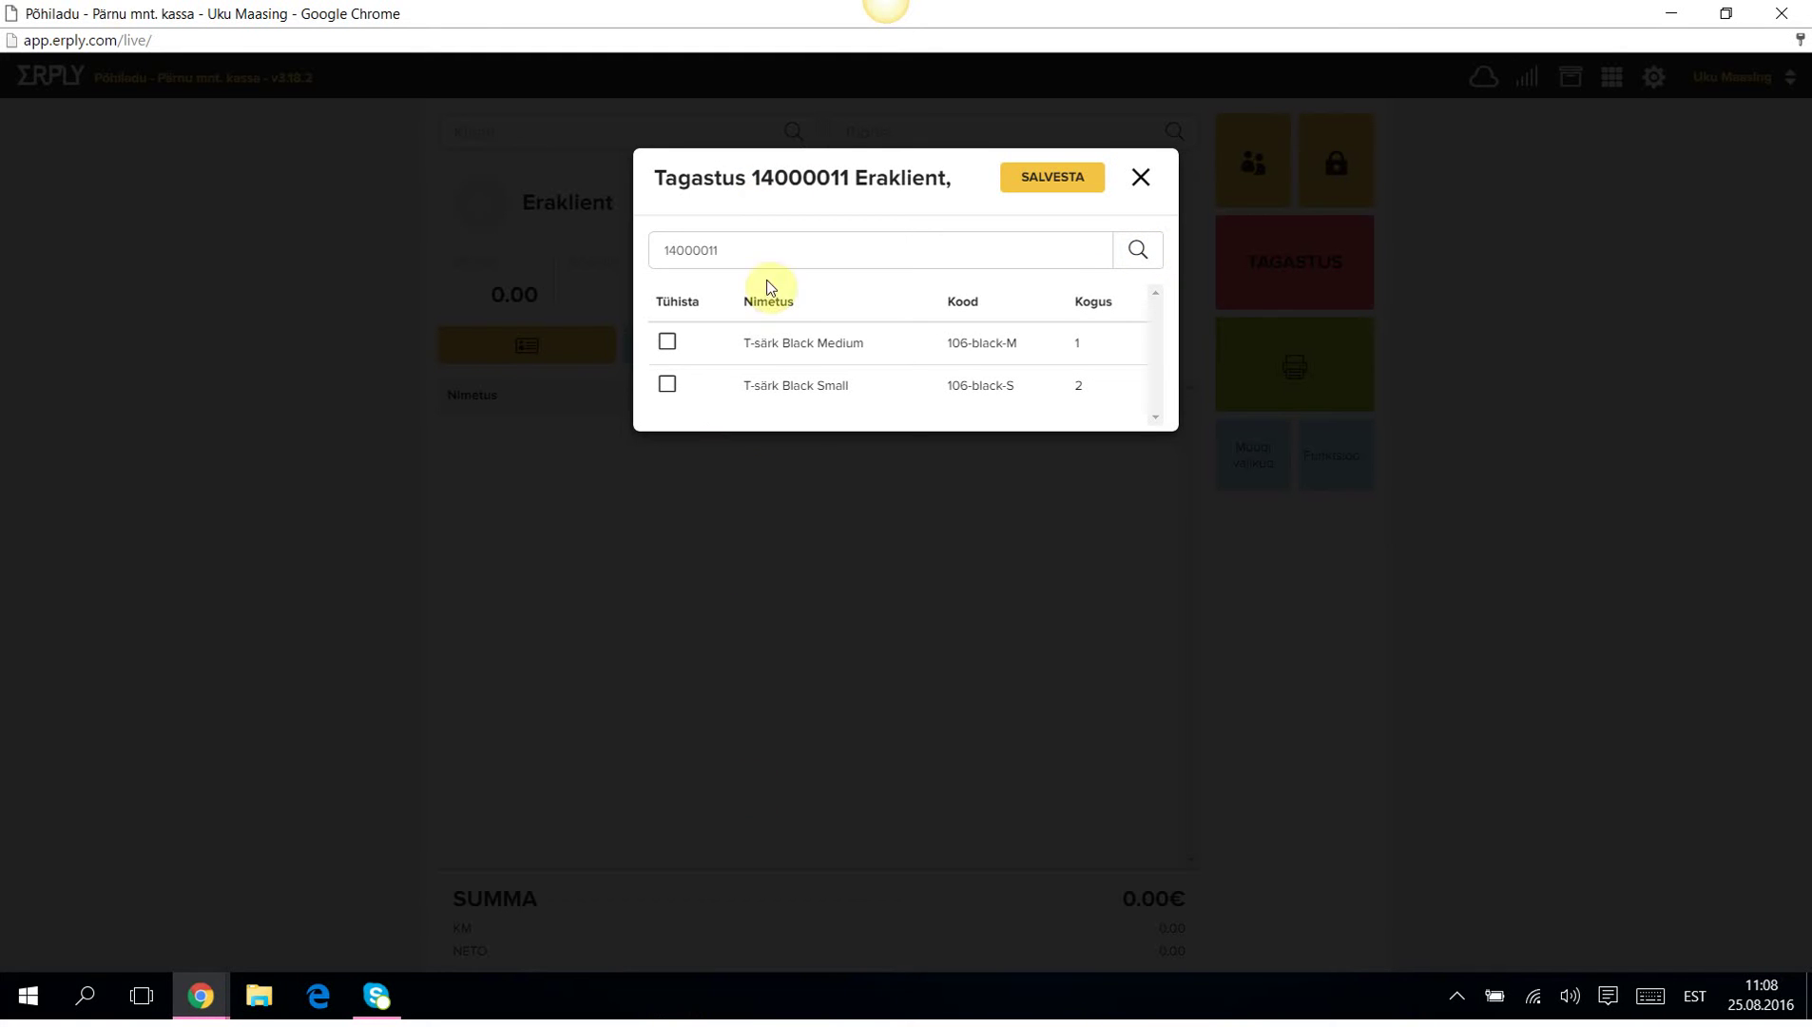
# Return the T-särk Black Medium for -9.00€ and bring up payment.
pyautogui.click(667, 345)
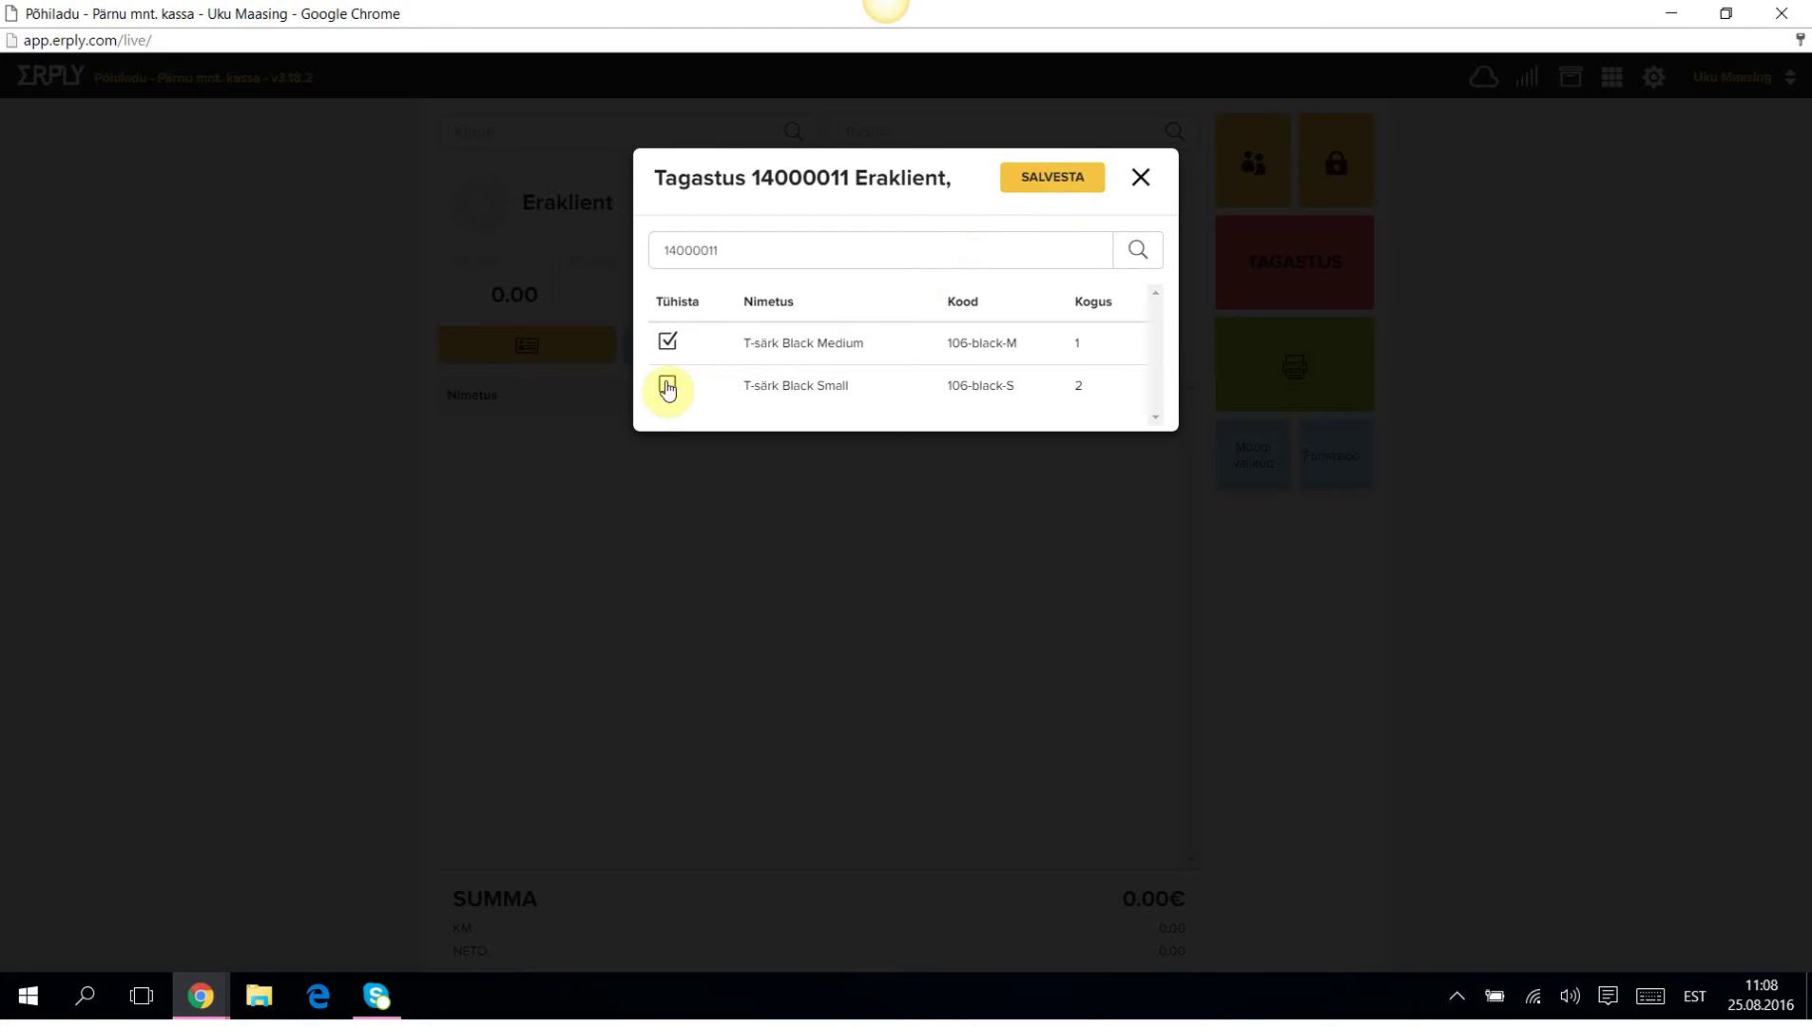
pyautogui.click(1053, 183)
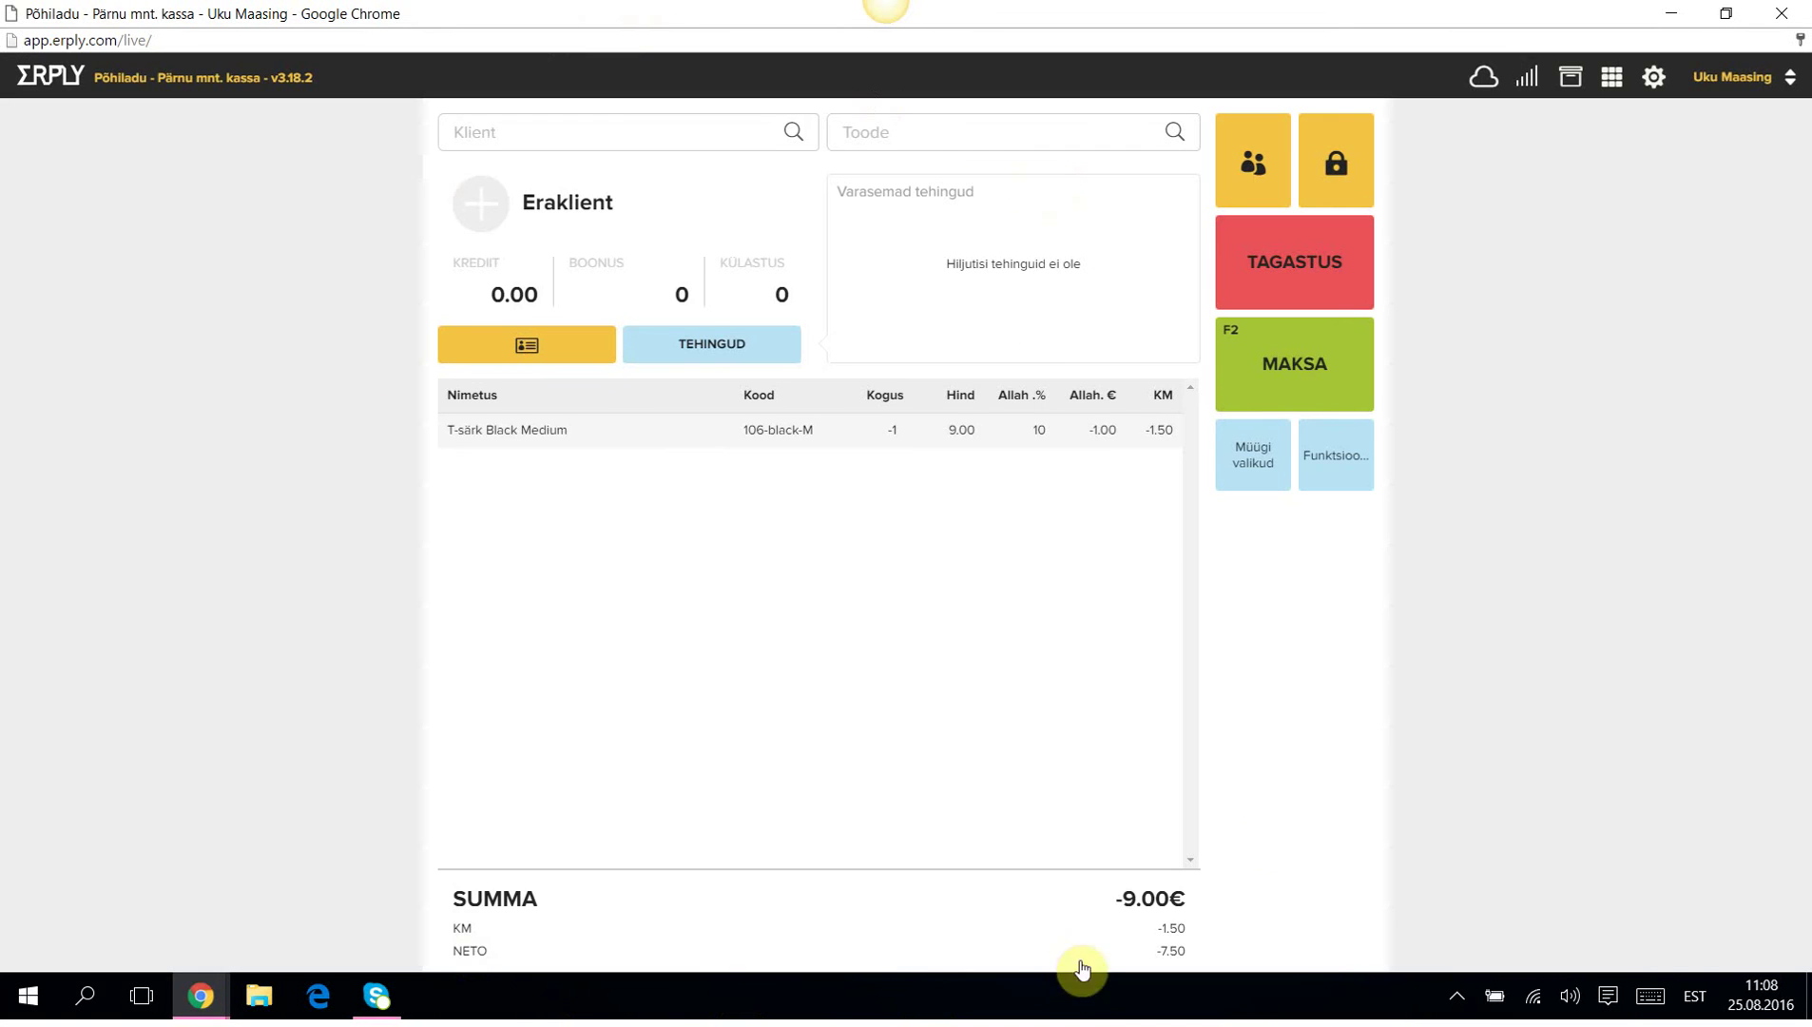
pyautogui.click(1289, 370)
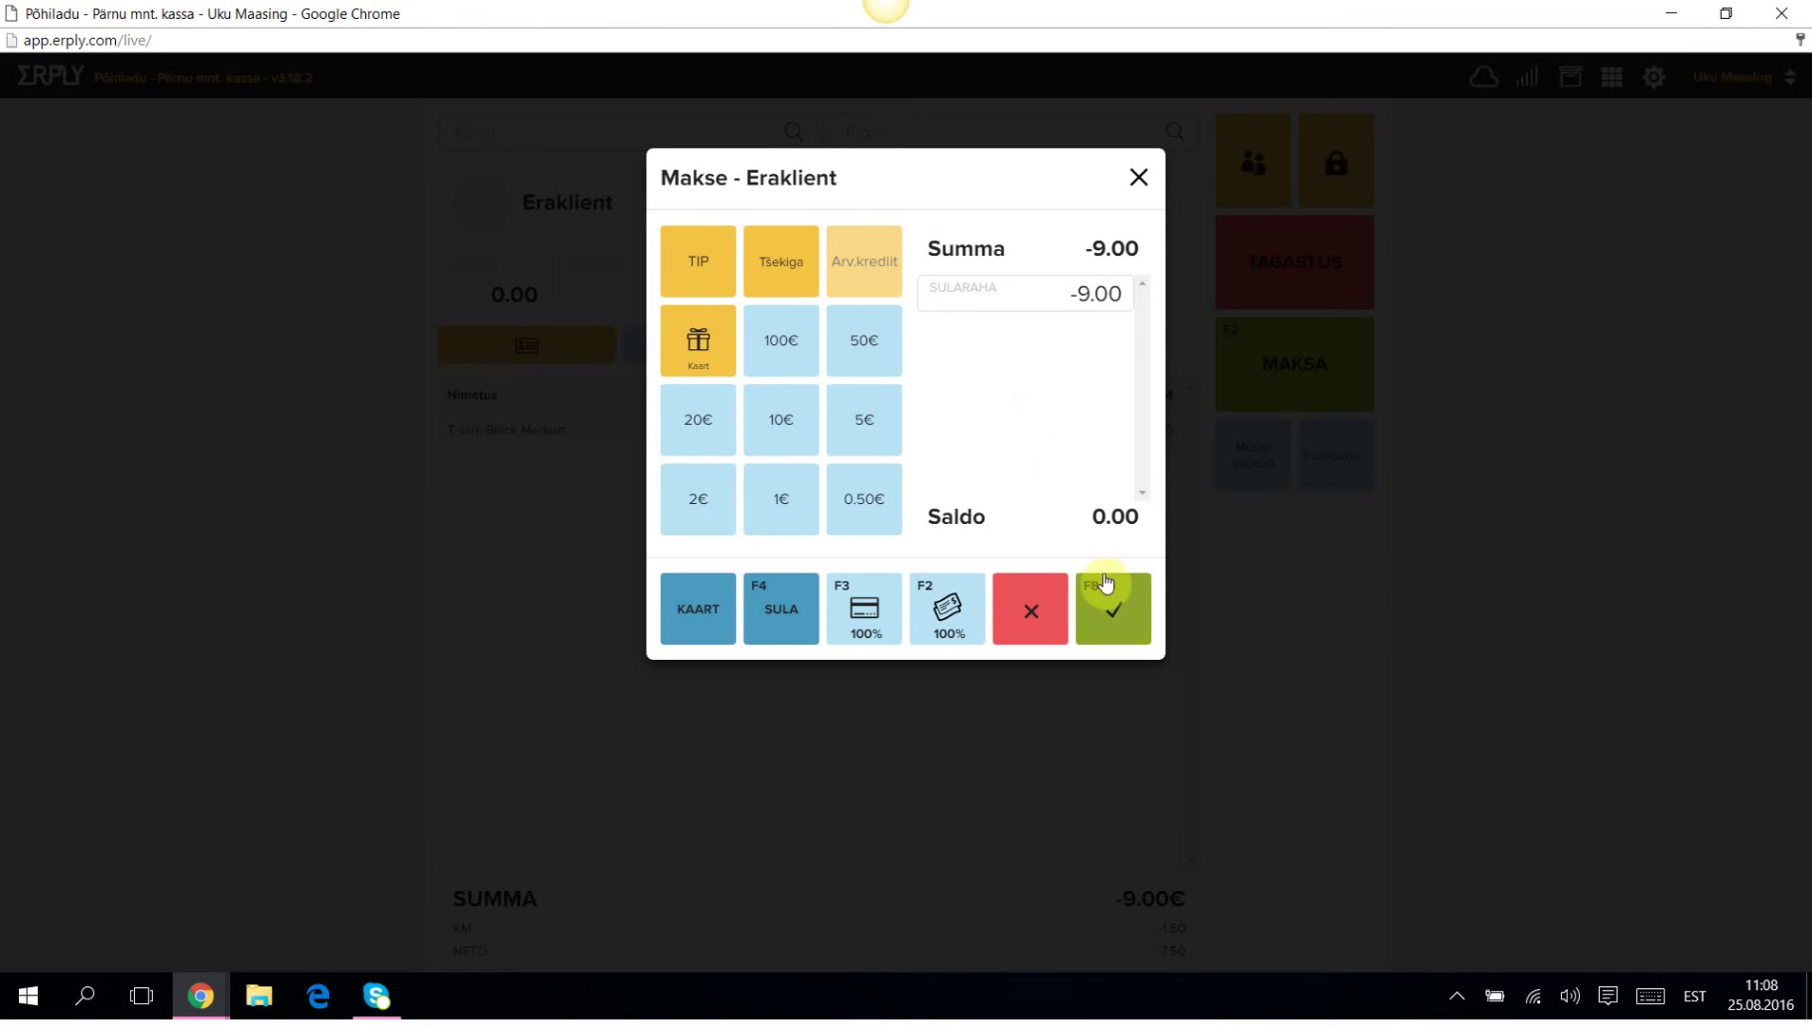
# Confirm the 9.00€ cash refund and close invoice 14000012K with Prindi arve unticked.
pyautogui.click(1117, 609)
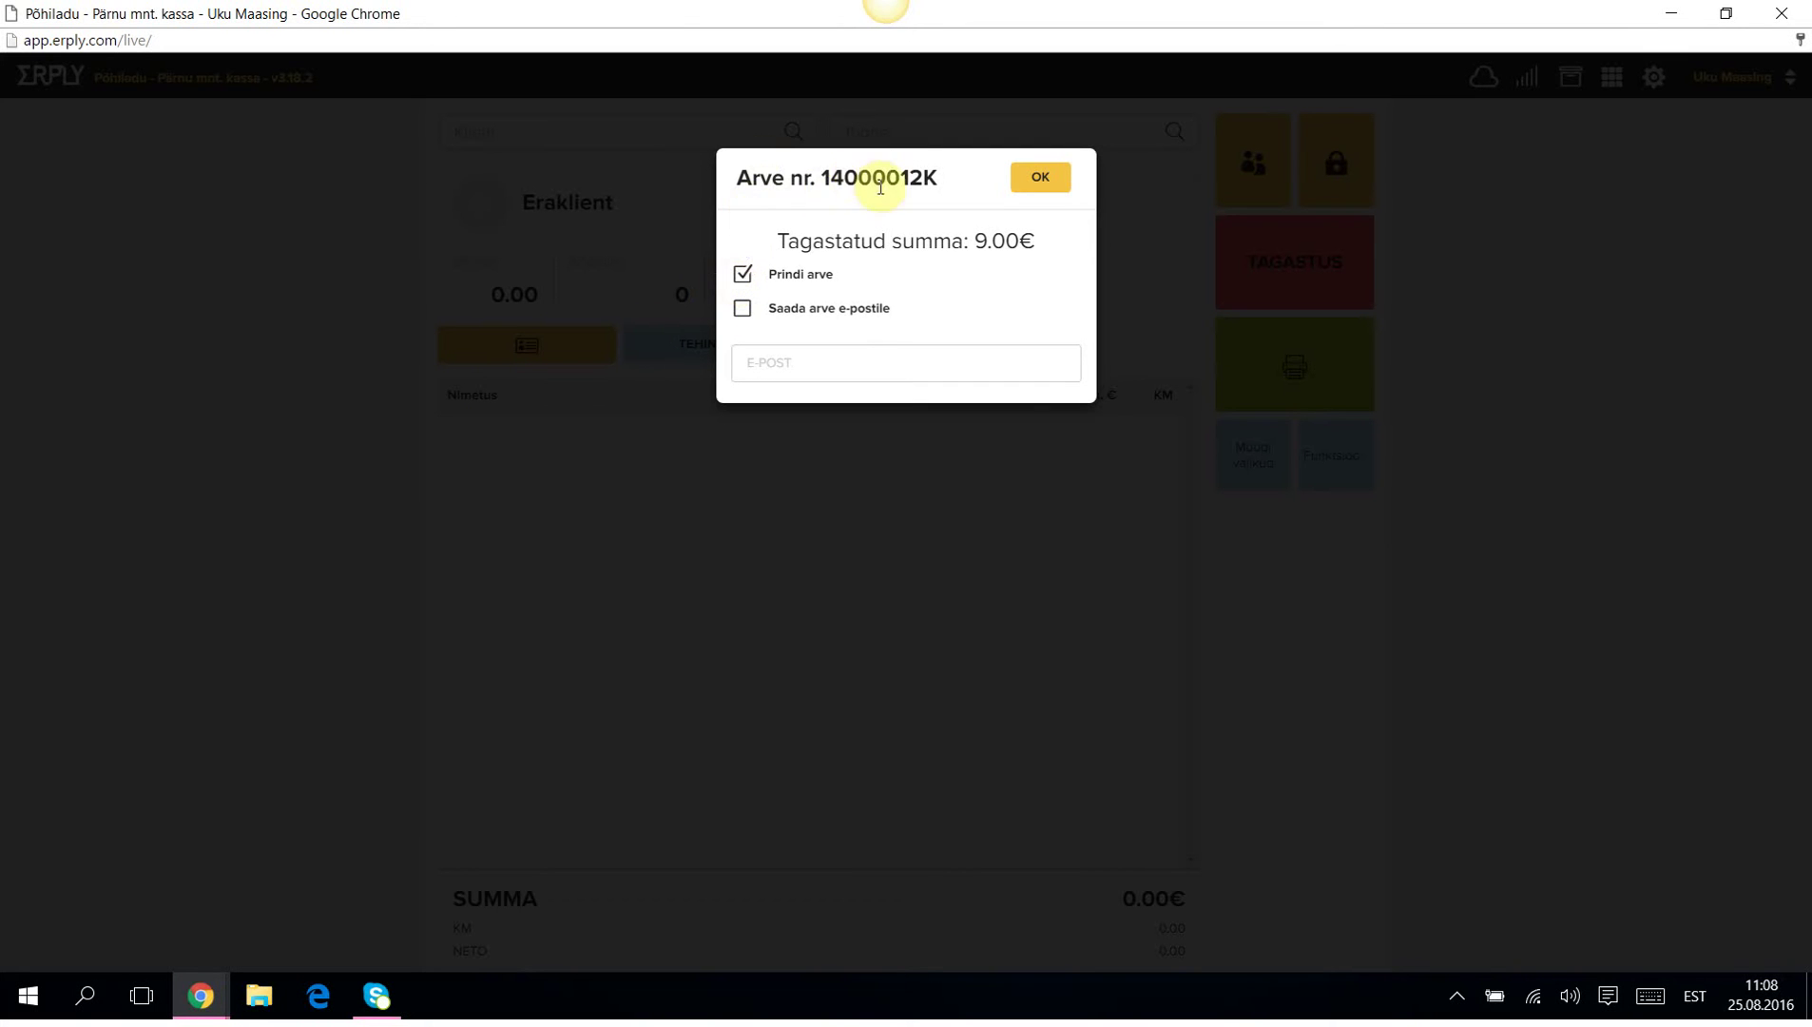
pyautogui.moveTo(820, 175); pyautogui.dragTo(840, 176)
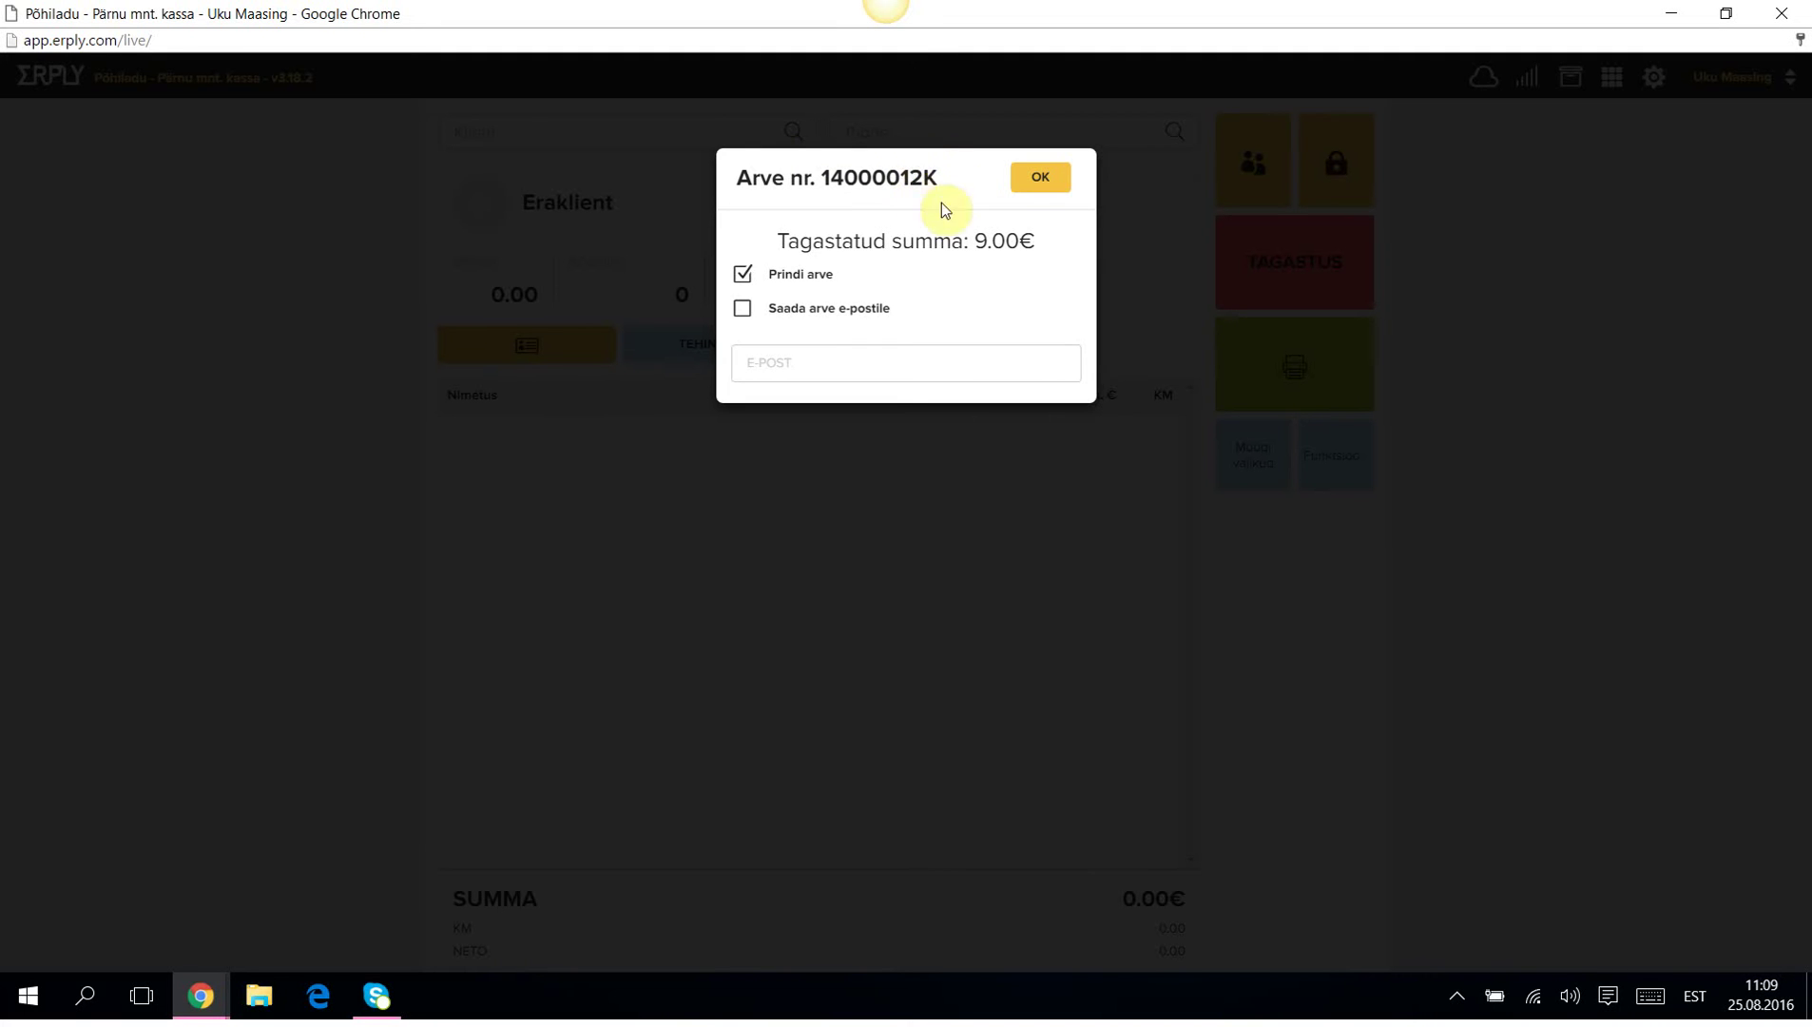
pyautogui.click(763, 279)
pyautogui.click(1040, 177)
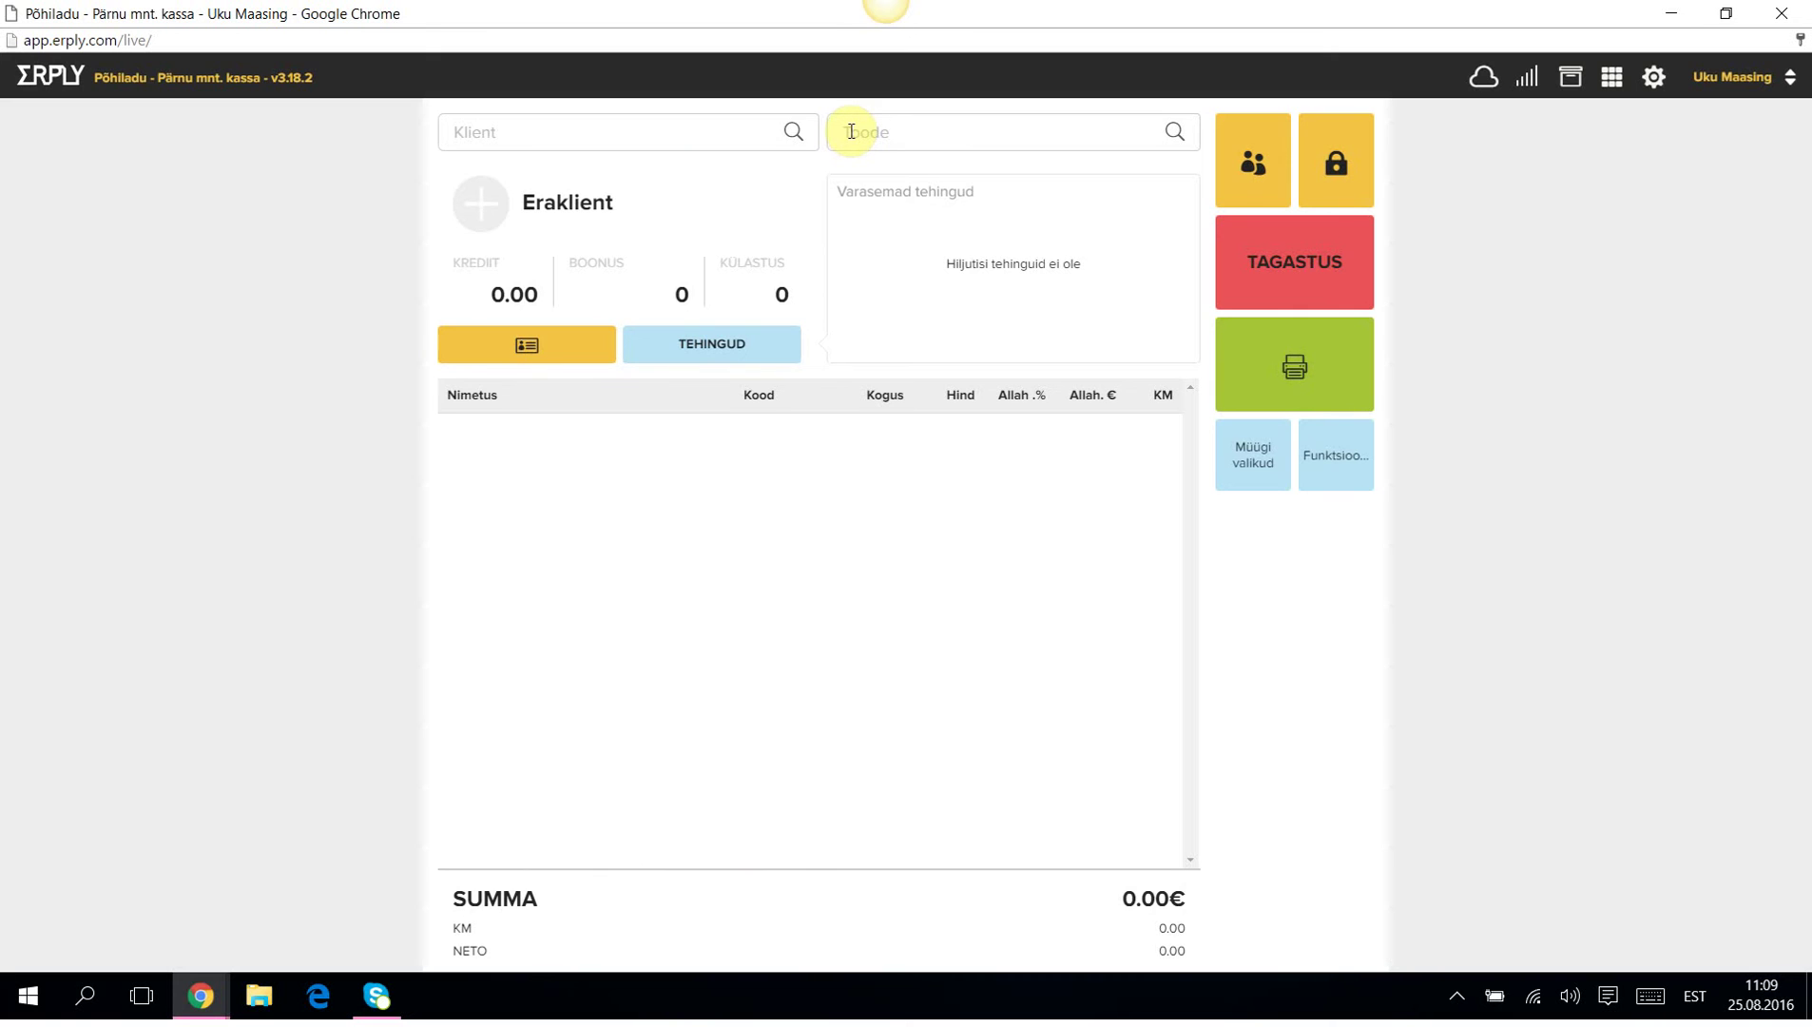
# Add a T-särk in black, size S, from the product list.
pyautogui.click(851, 131)
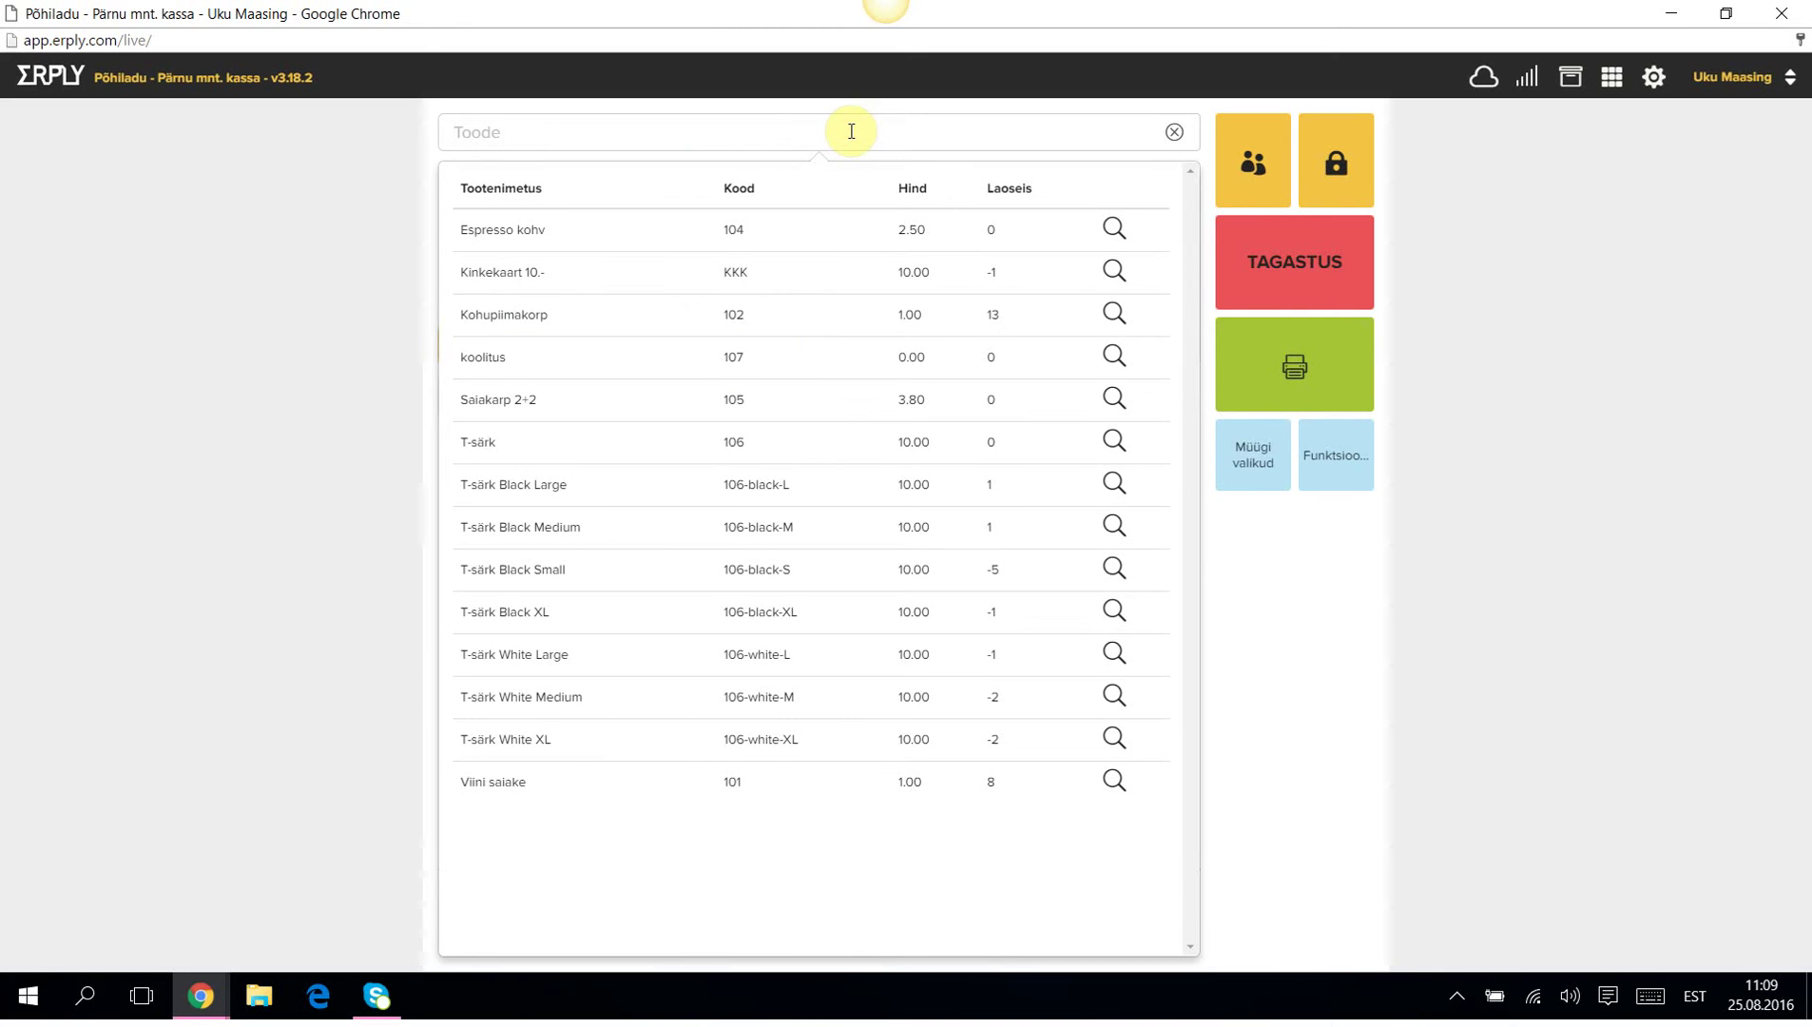
pyautogui.click(483, 445)
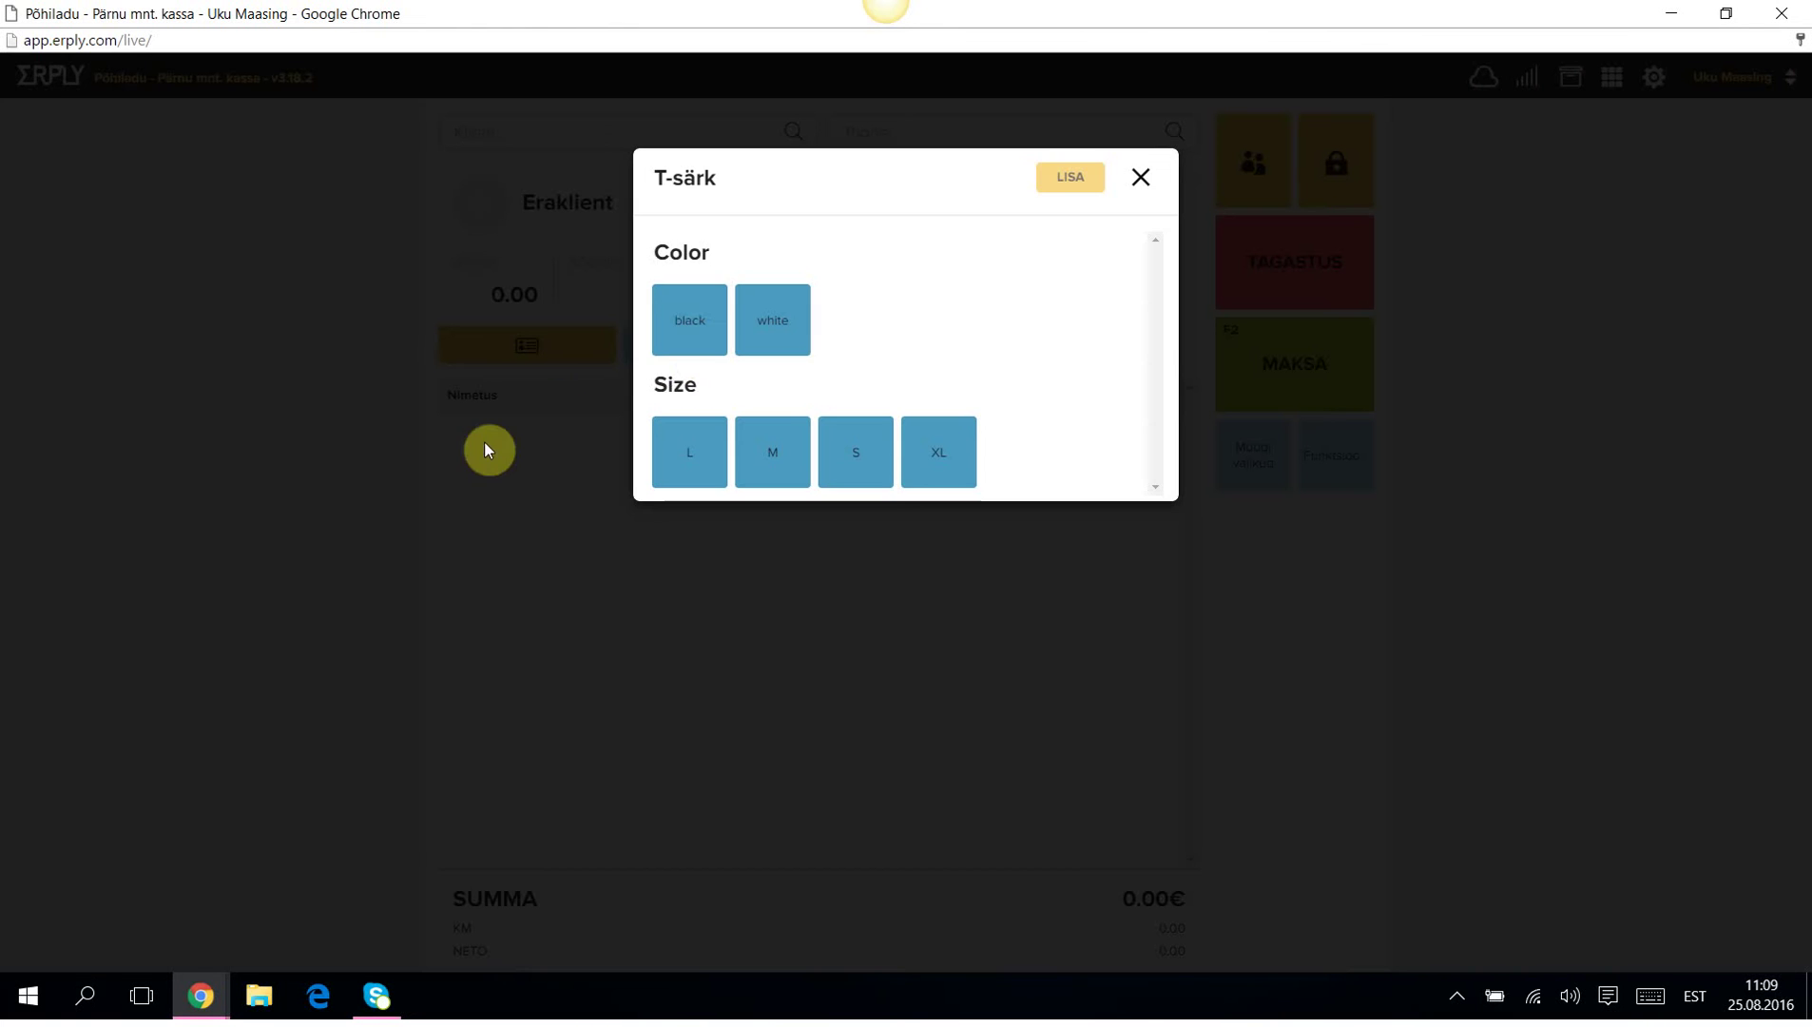
pyautogui.click(689, 333)
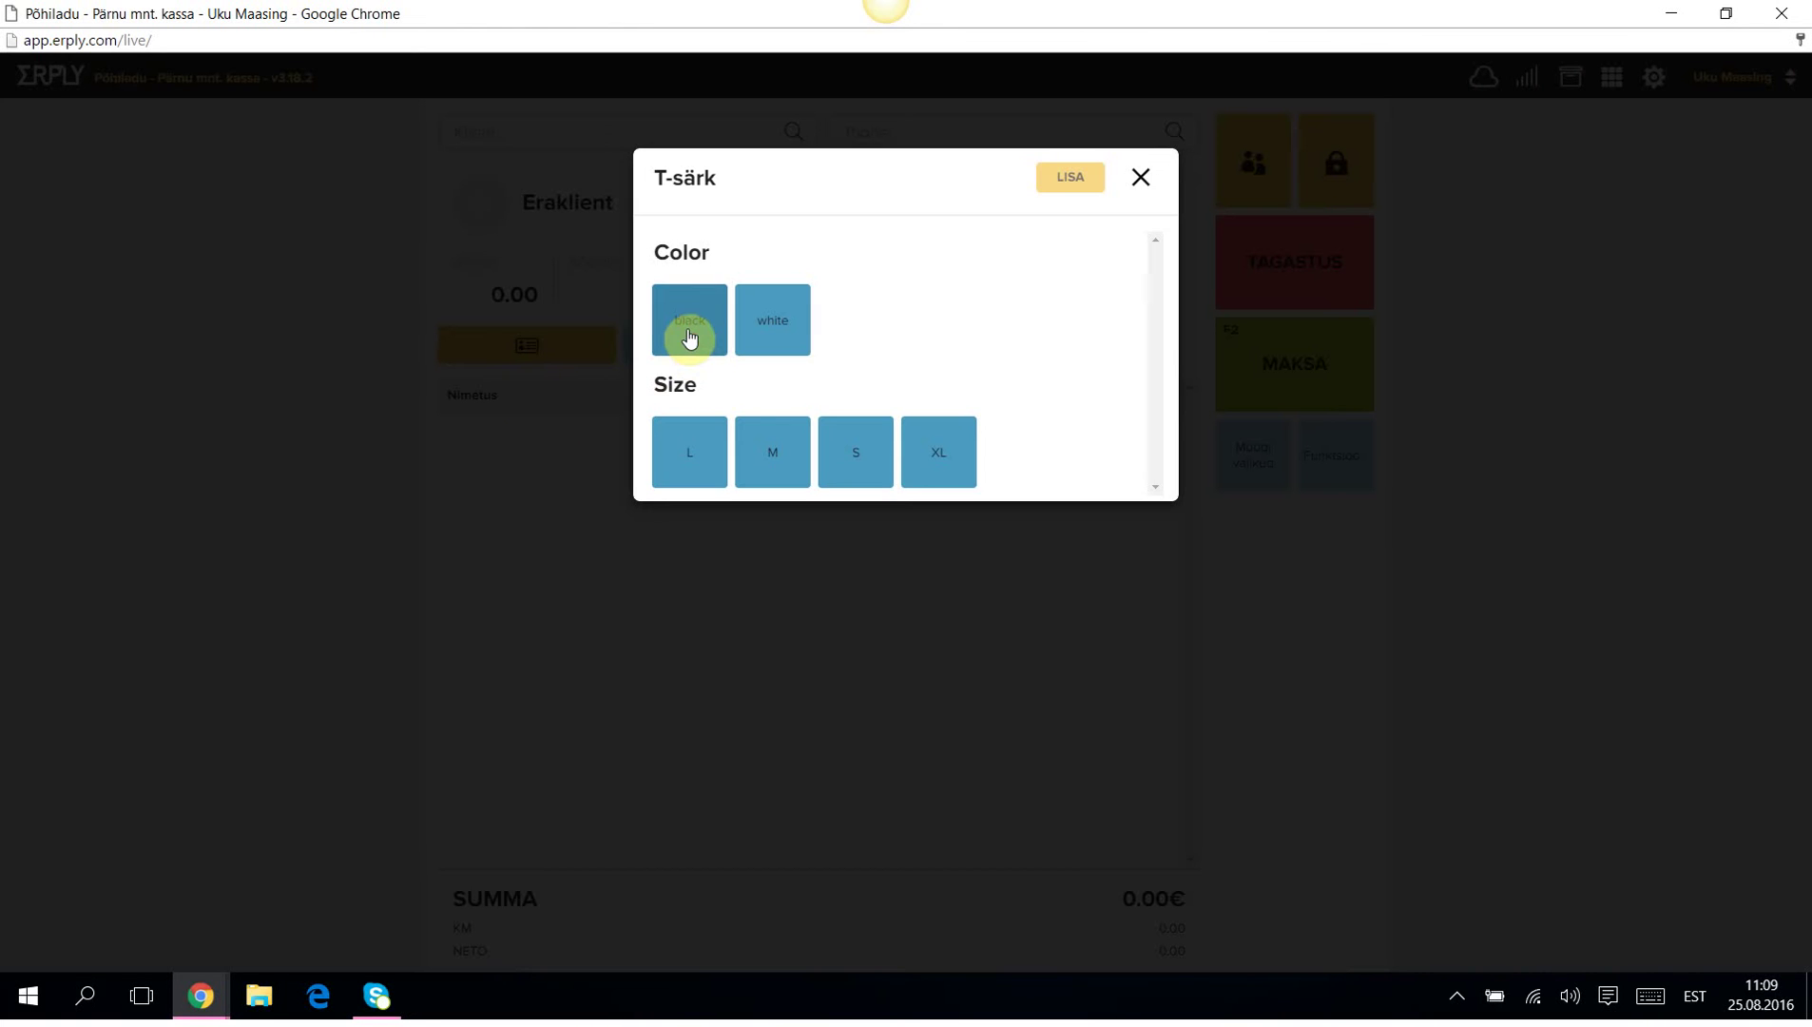
pyautogui.click(850, 449)
pyautogui.click(1067, 178)
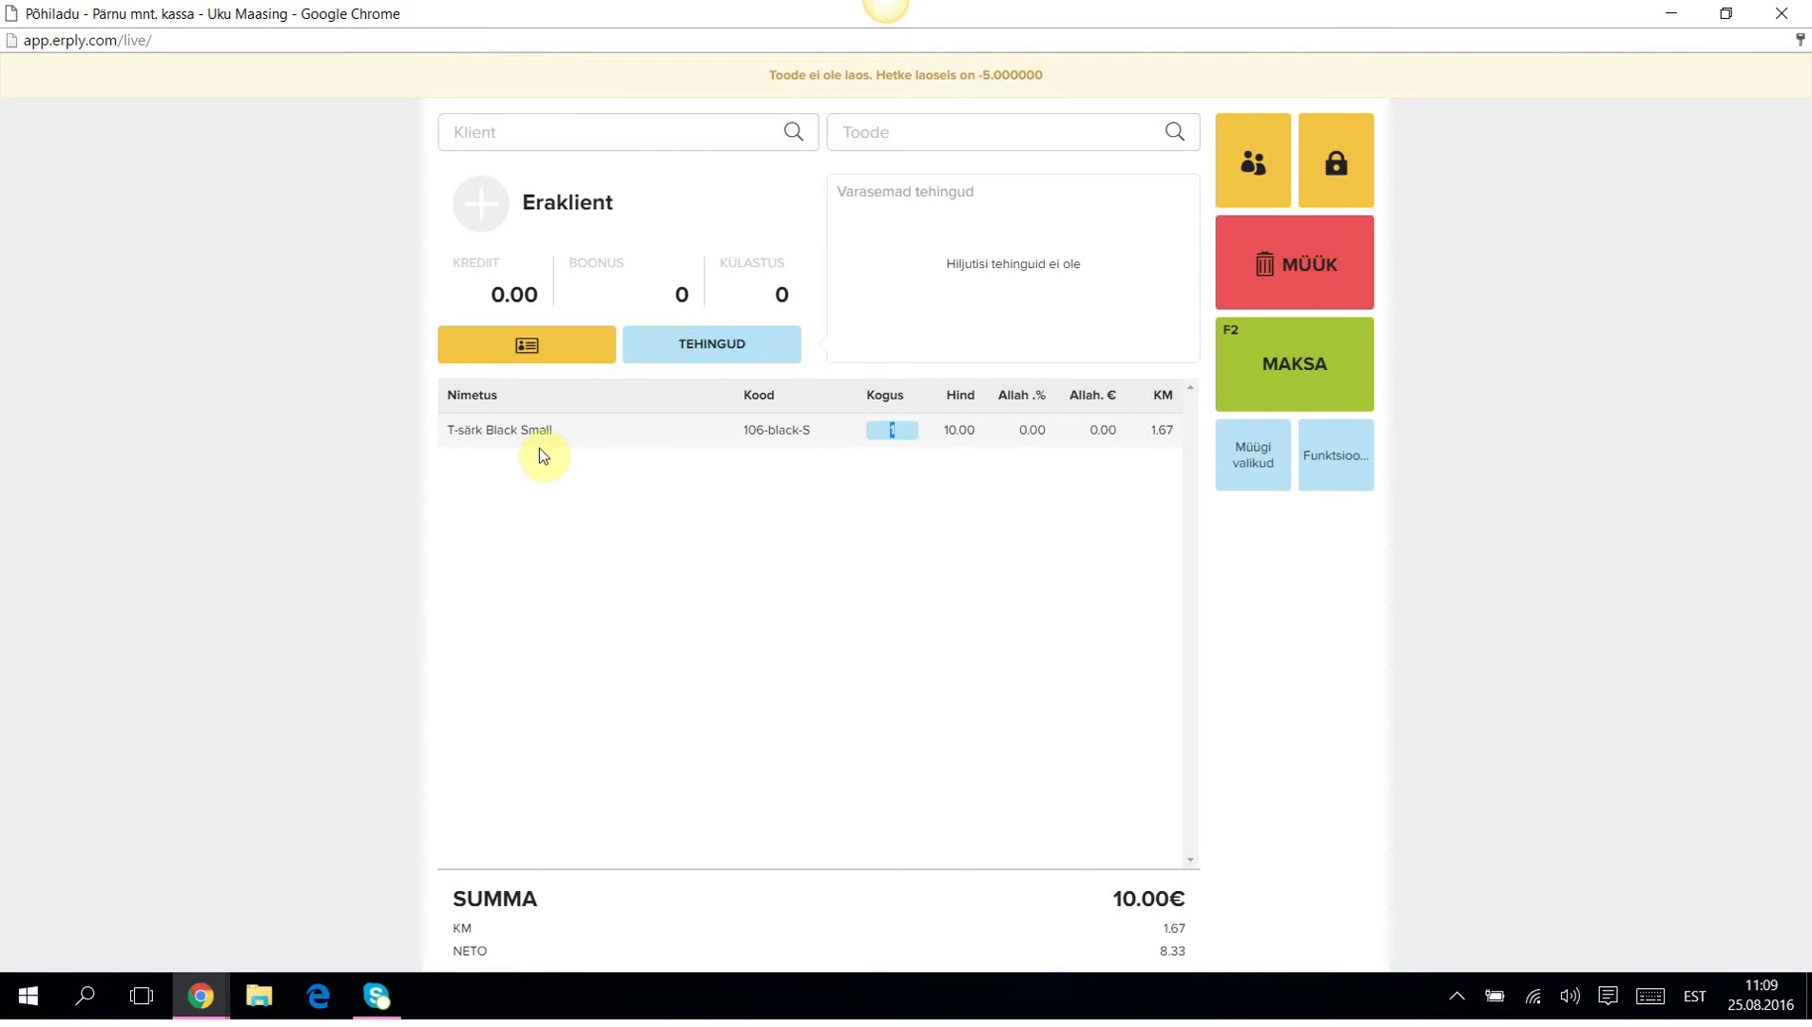
# Set the T-särk Black Small line's quantity to -1 for a -10.00€ total.
pyautogui.click(492, 430)
pyautogui.click(1027, 390)
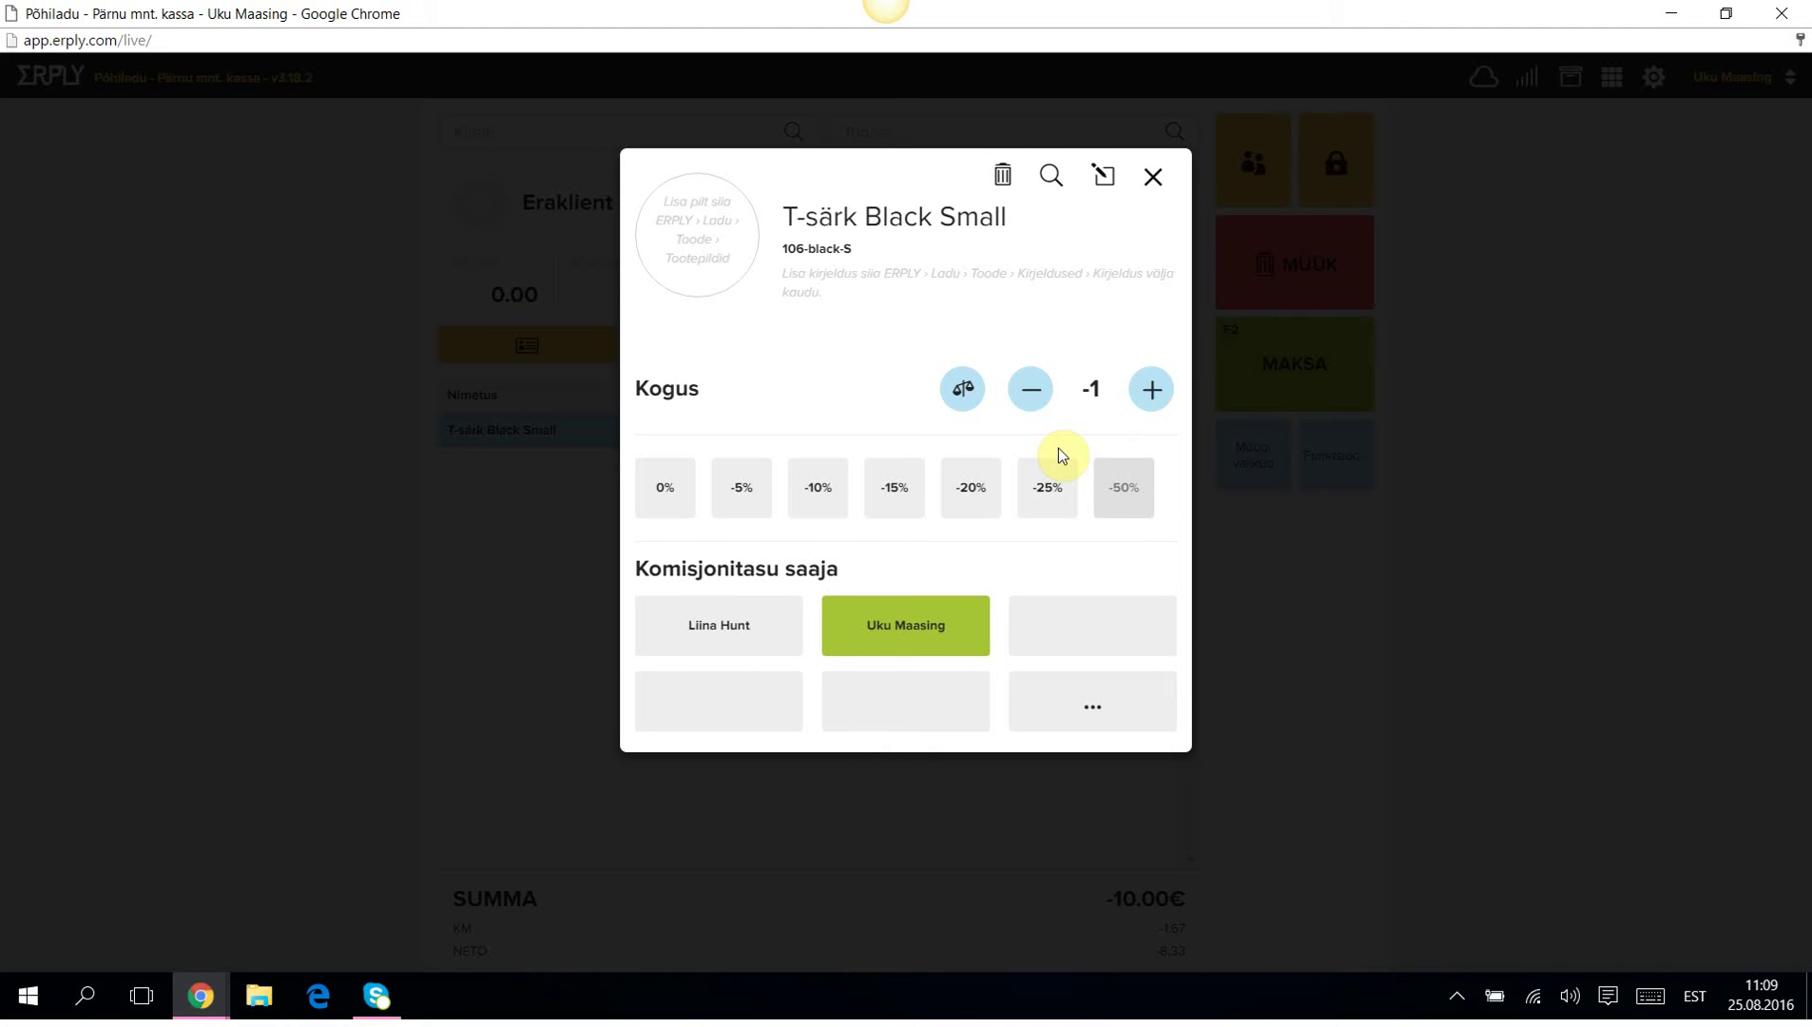
pyautogui.click(1152, 180)
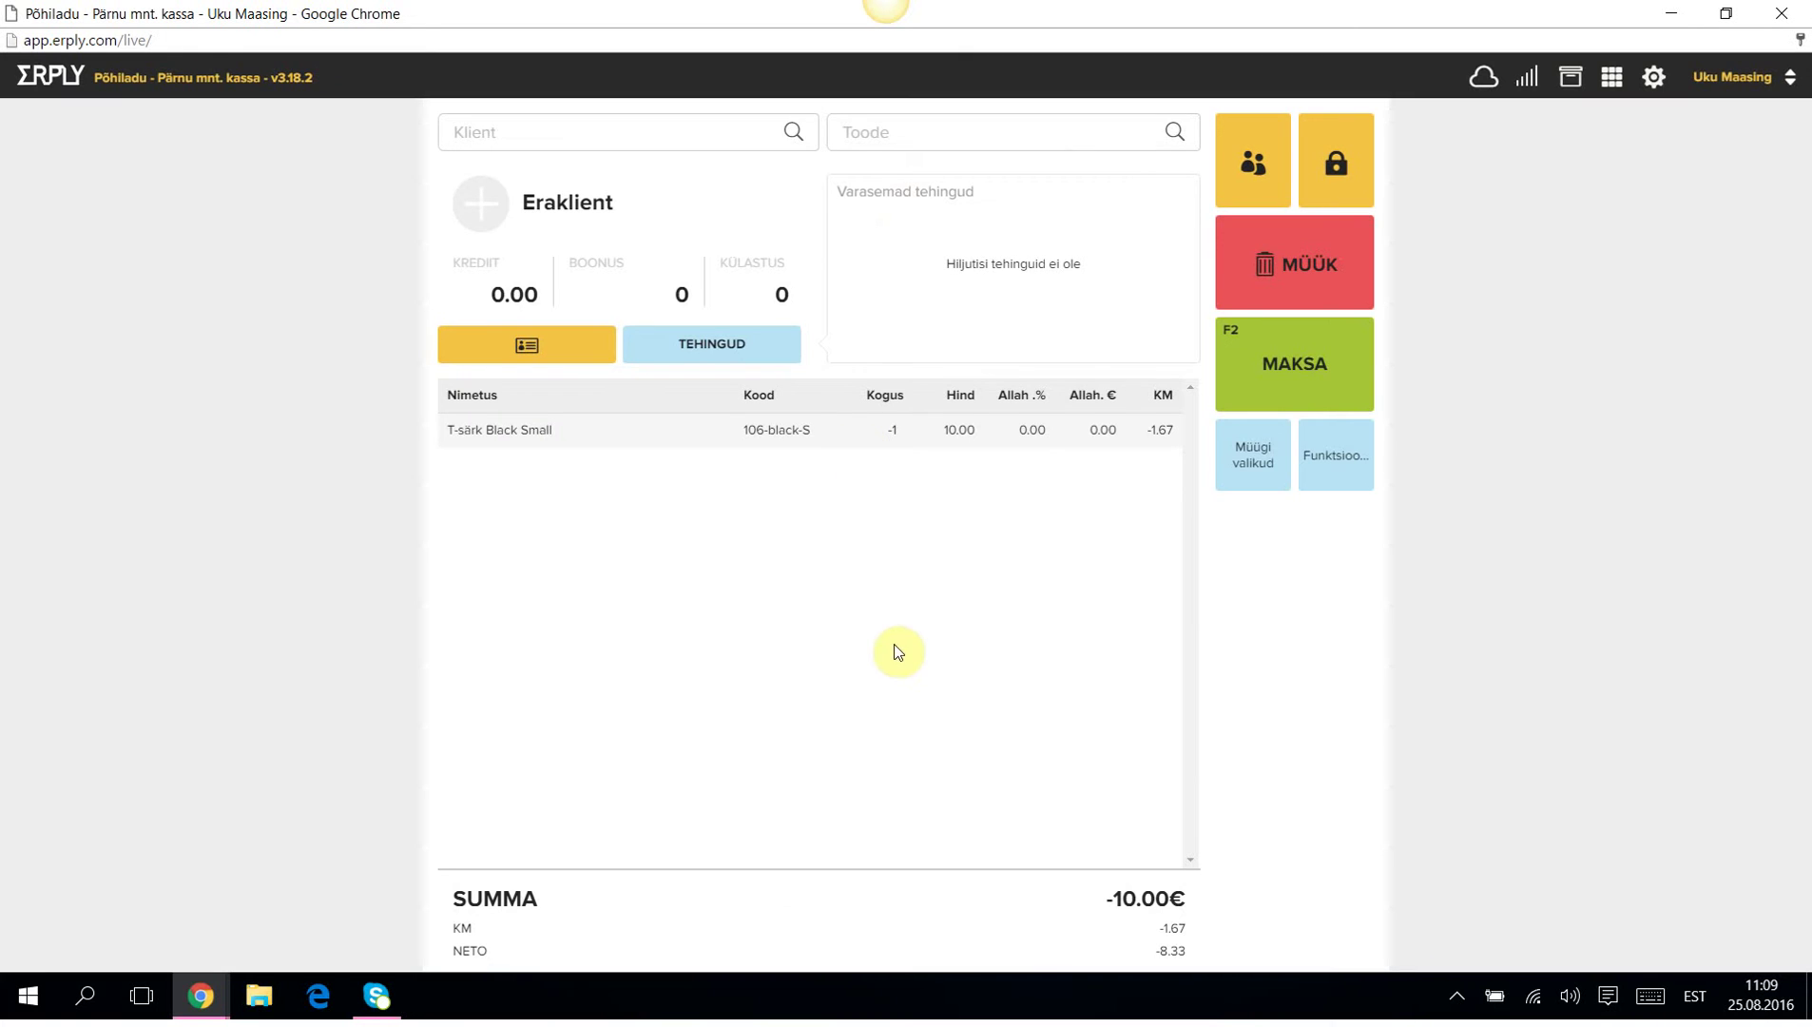
# Refund the 10.00€ fully in cash as invoice 14000013K, with receipt printing turned off.
pyautogui.click(1316, 364)
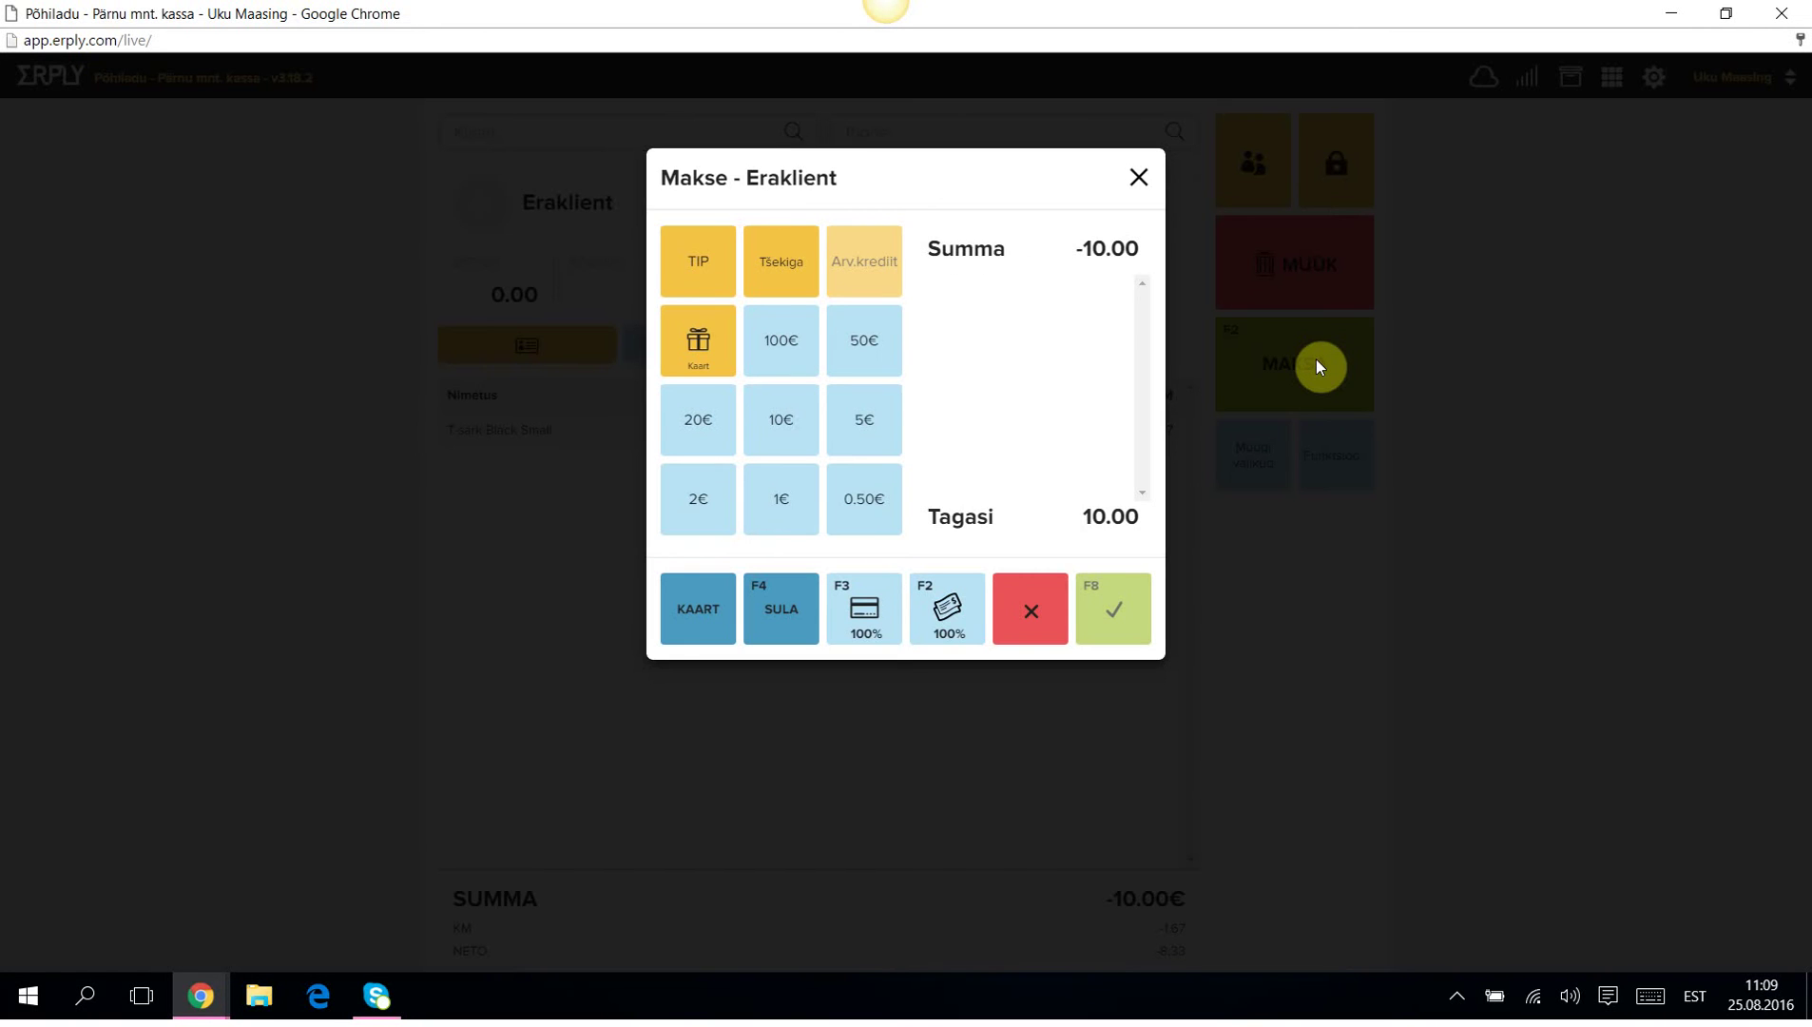
pyautogui.click(947, 606)
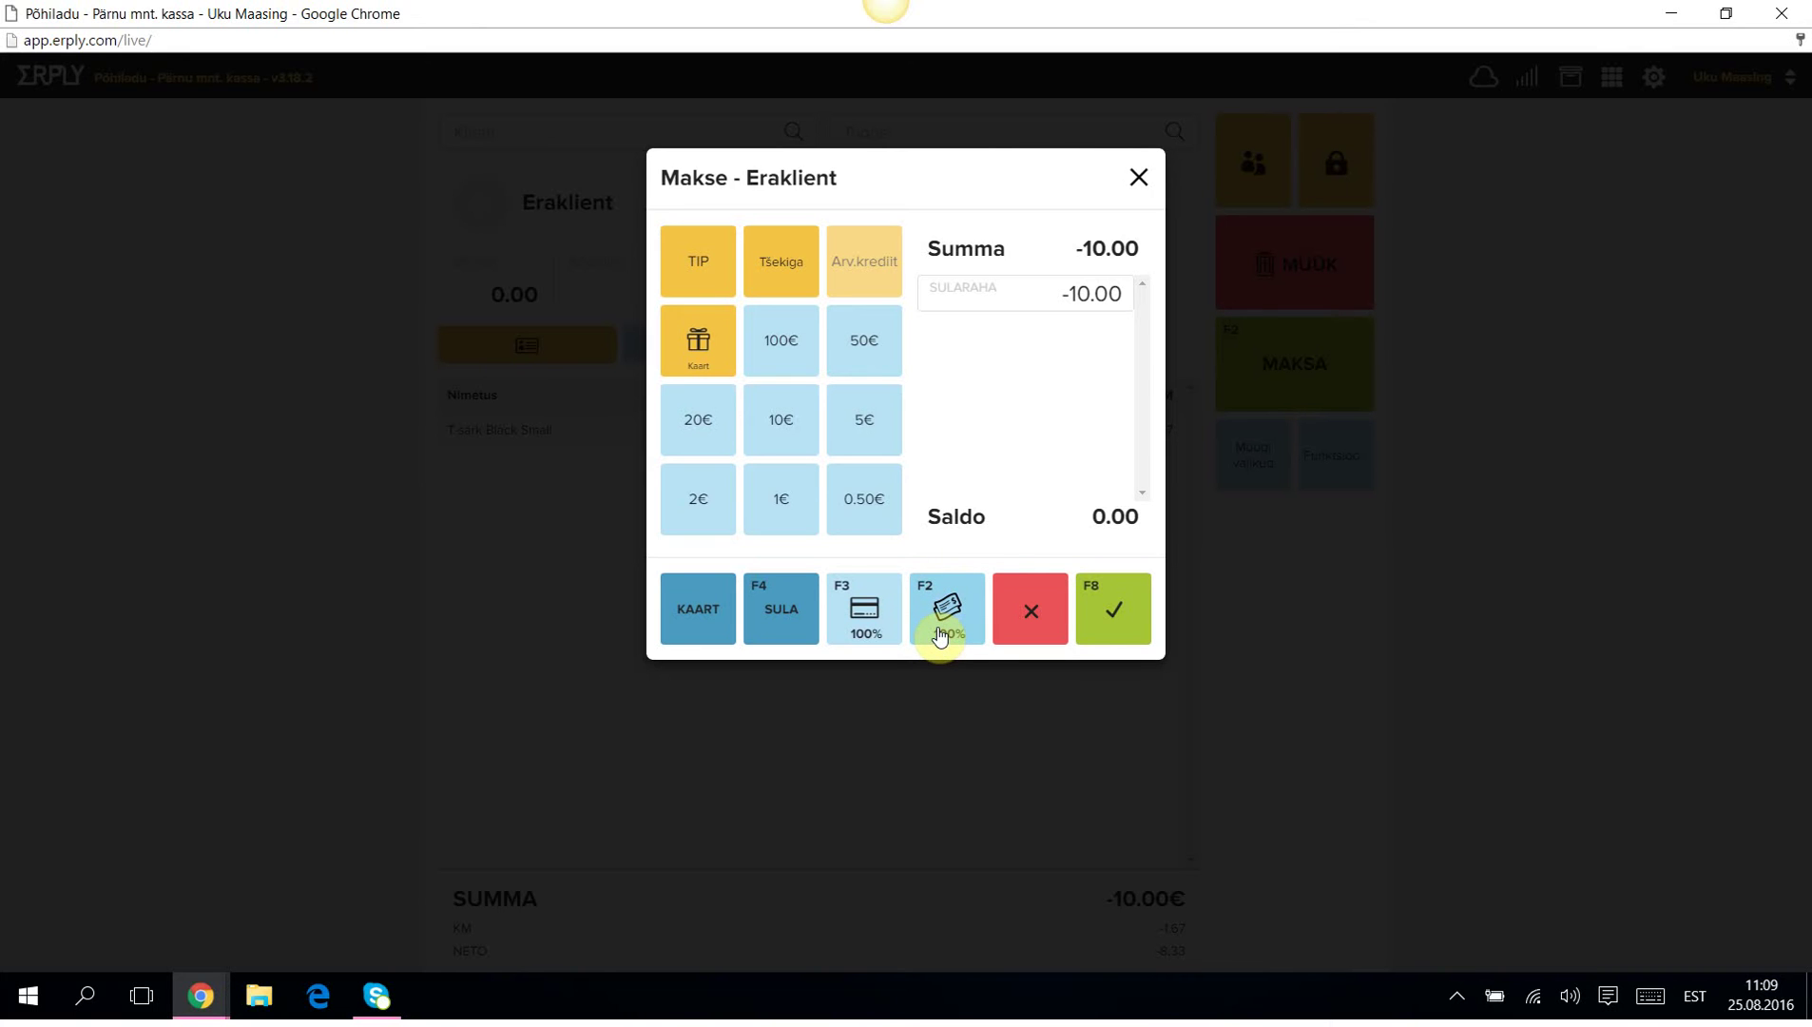
pyautogui.click(1127, 605)
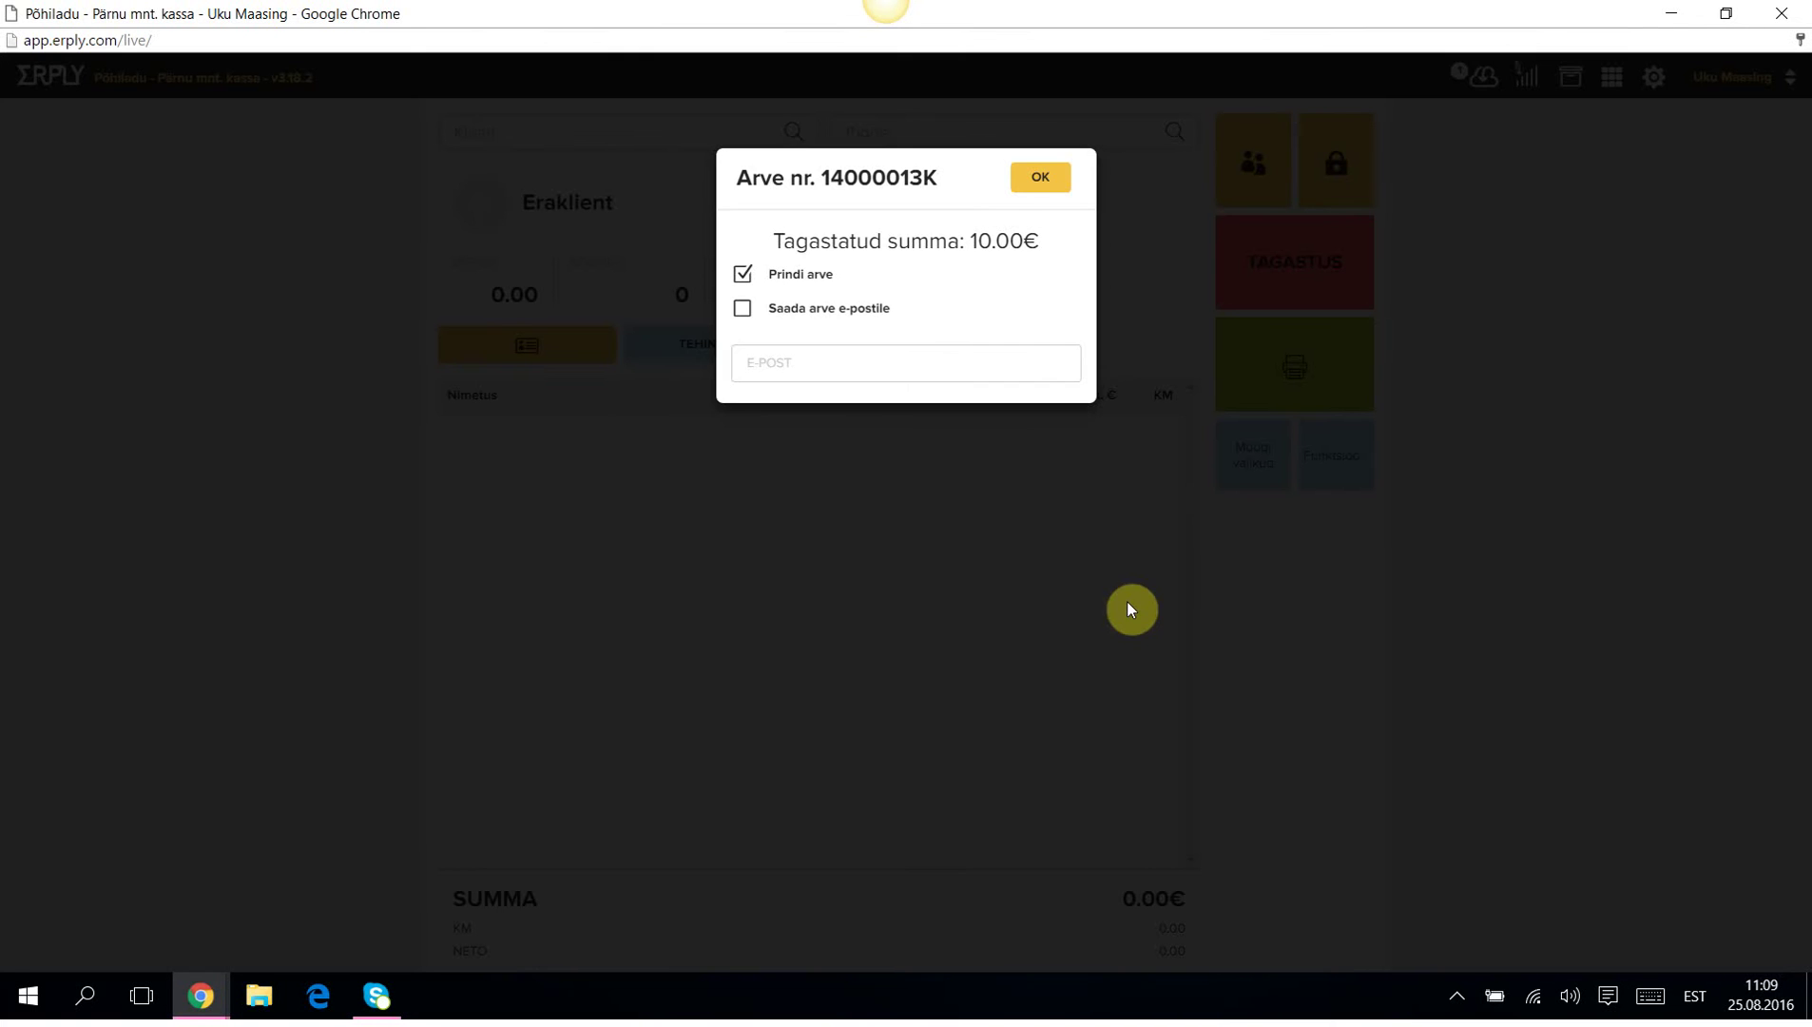
pyautogui.click(744, 276)
pyautogui.click(1043, 178)
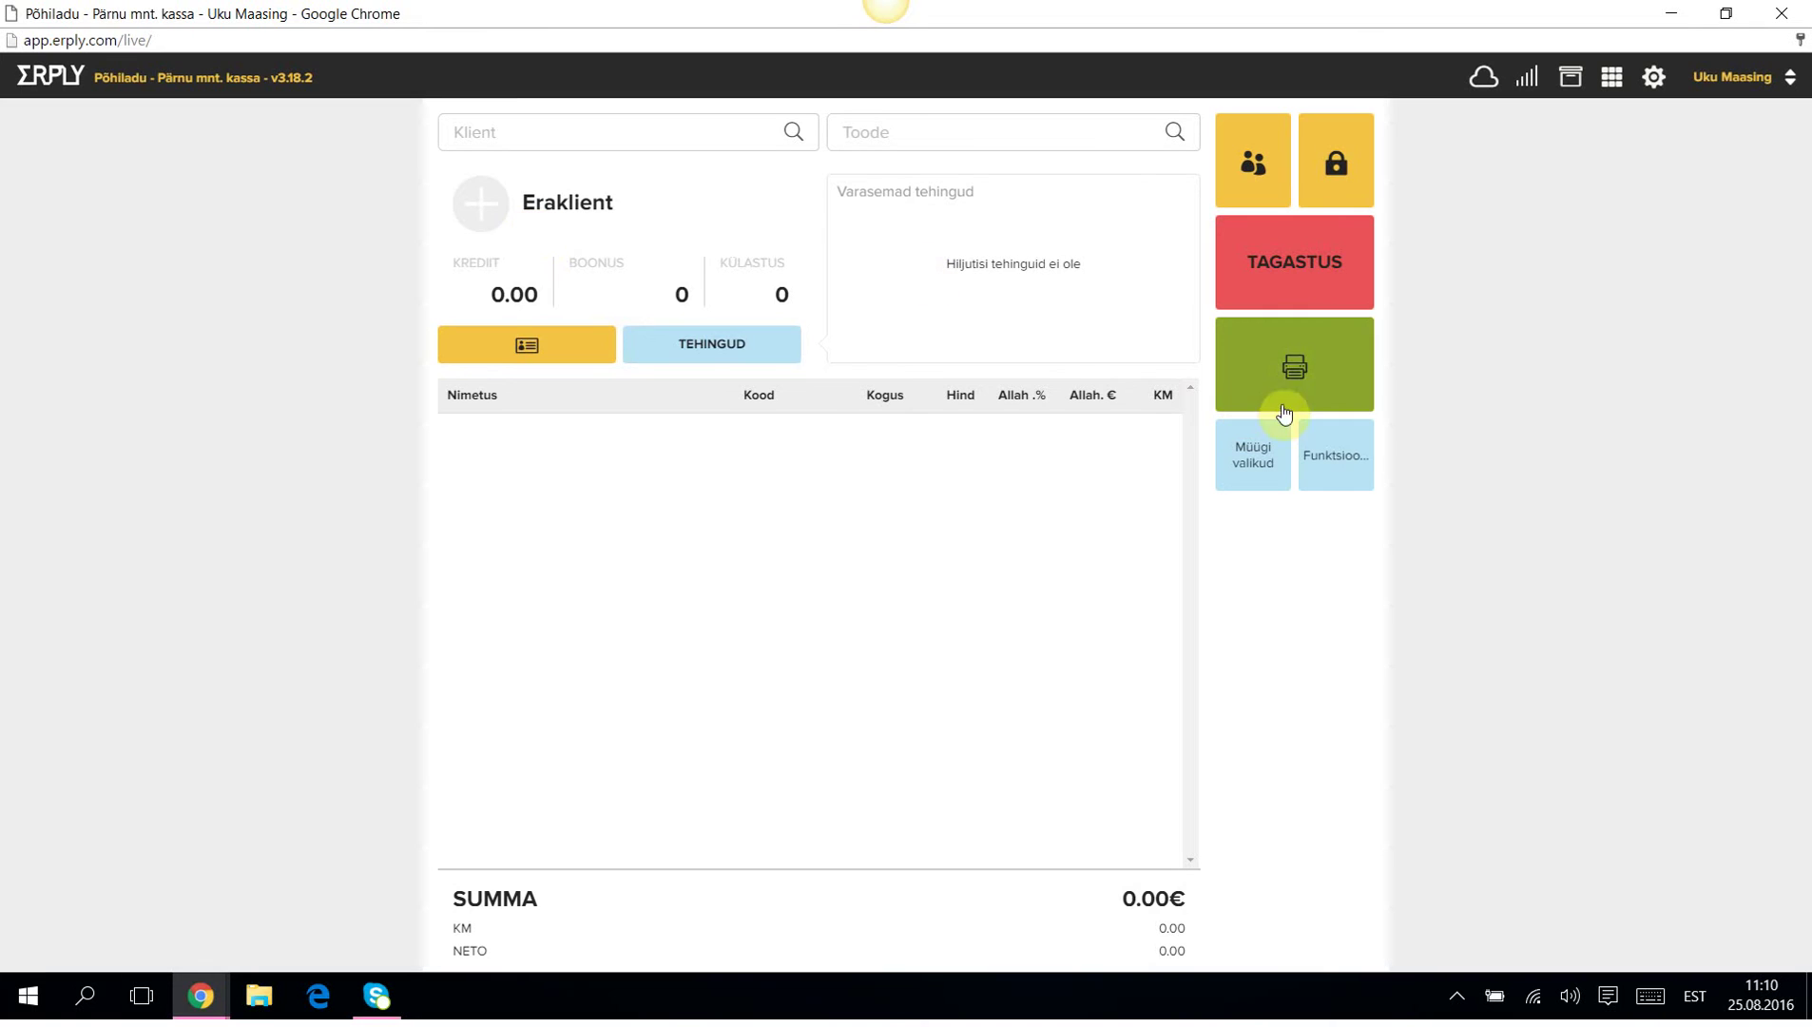
# Search for the new customer by name and attach them to the sale.
pyautogui.click(496, 127)
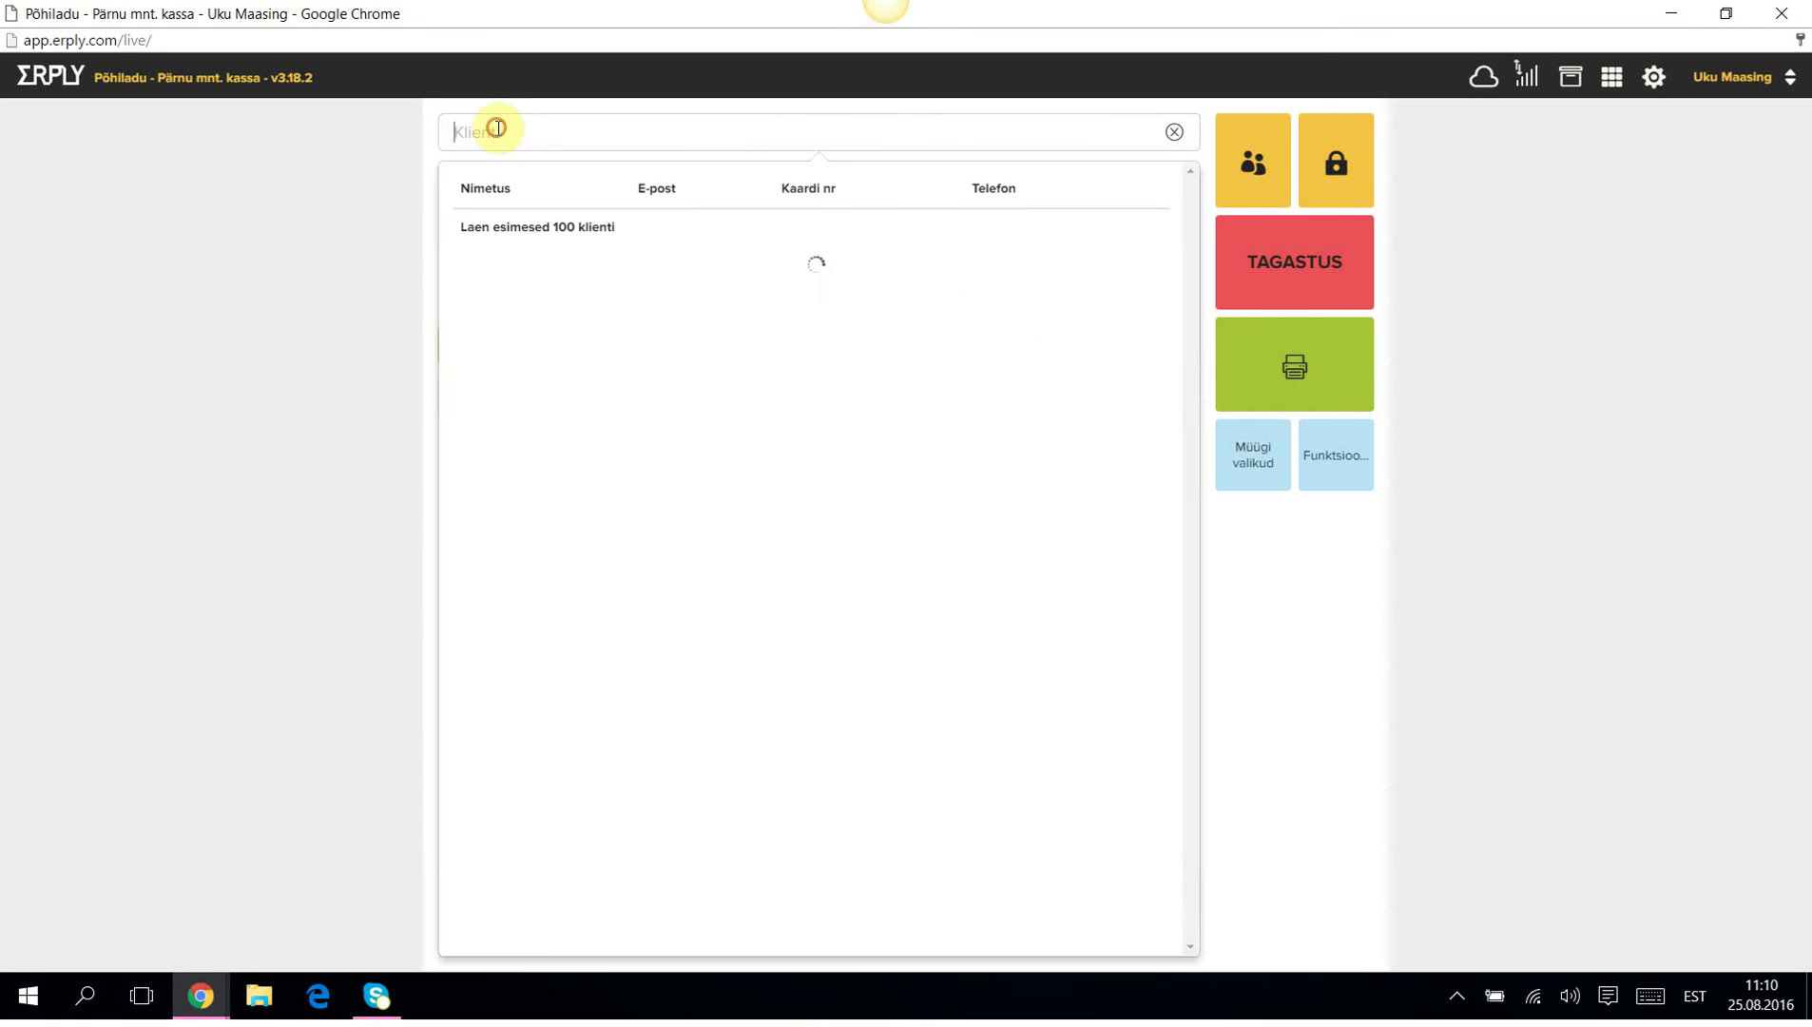
pyautogui.write('juss')
pyautogui.press('Return')
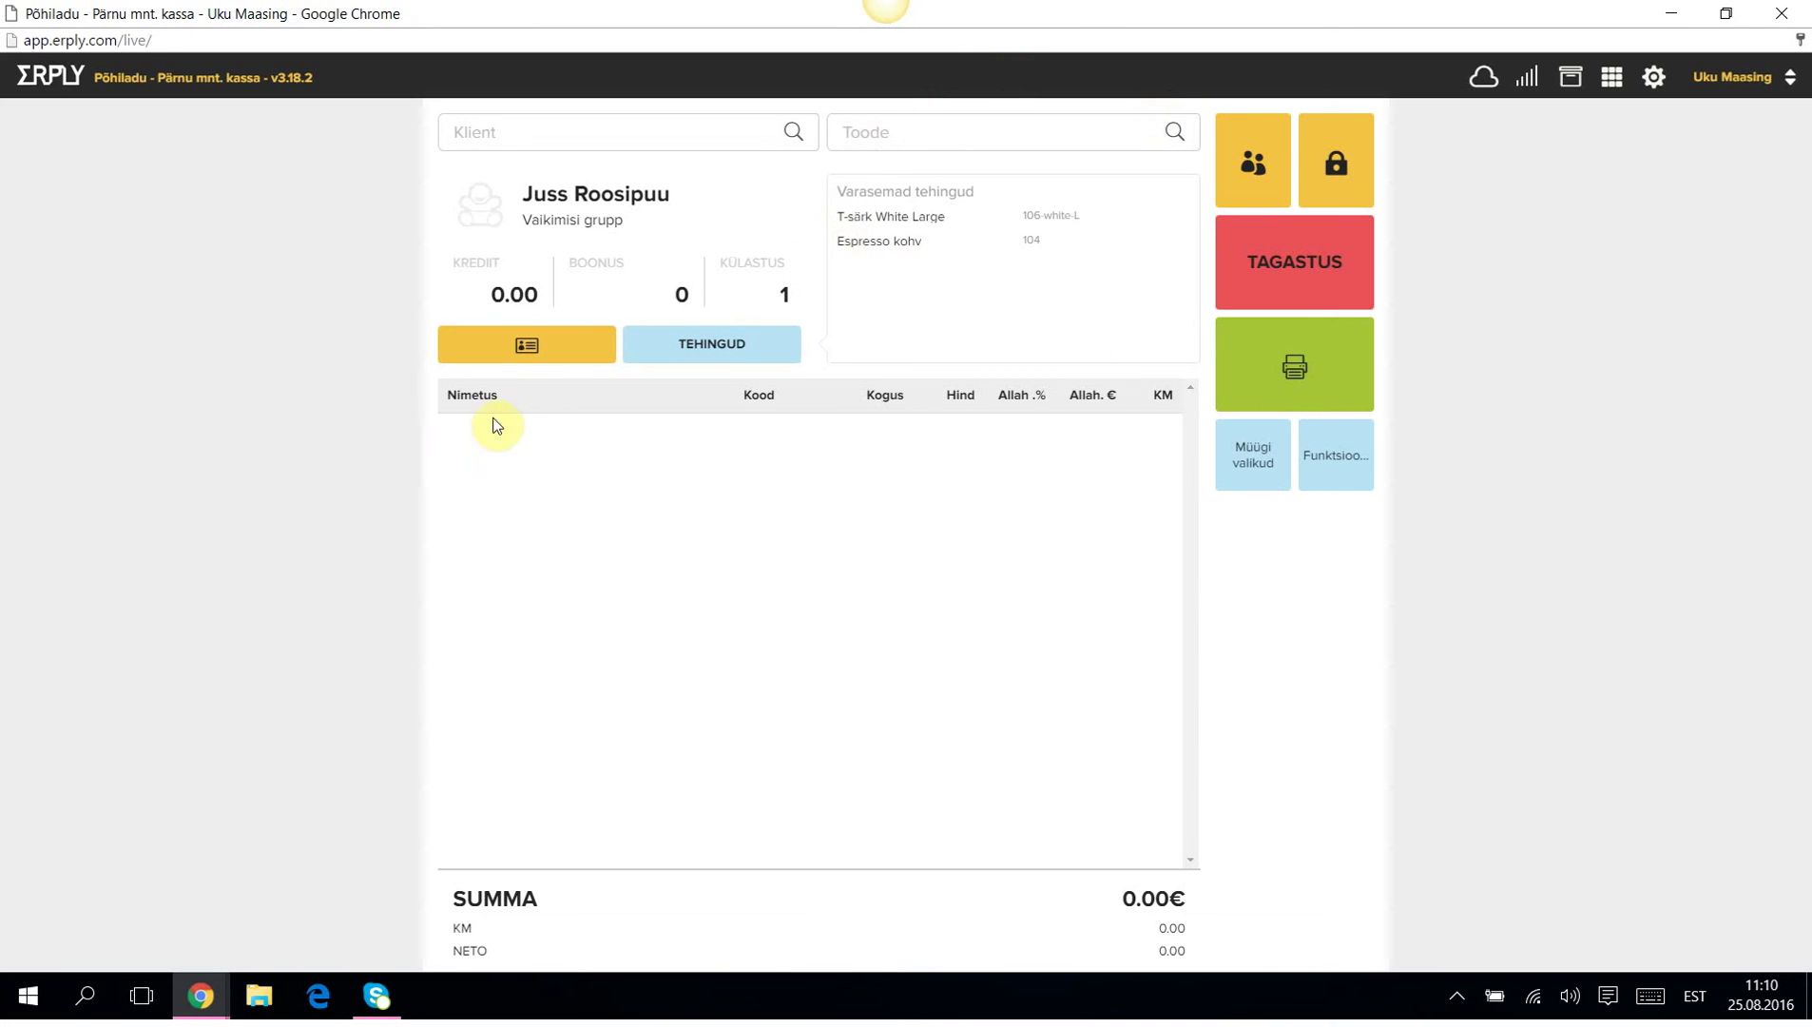
# View the customer's details card and past purchases twice, closing it each time.
pyautogui.click(710, 345)
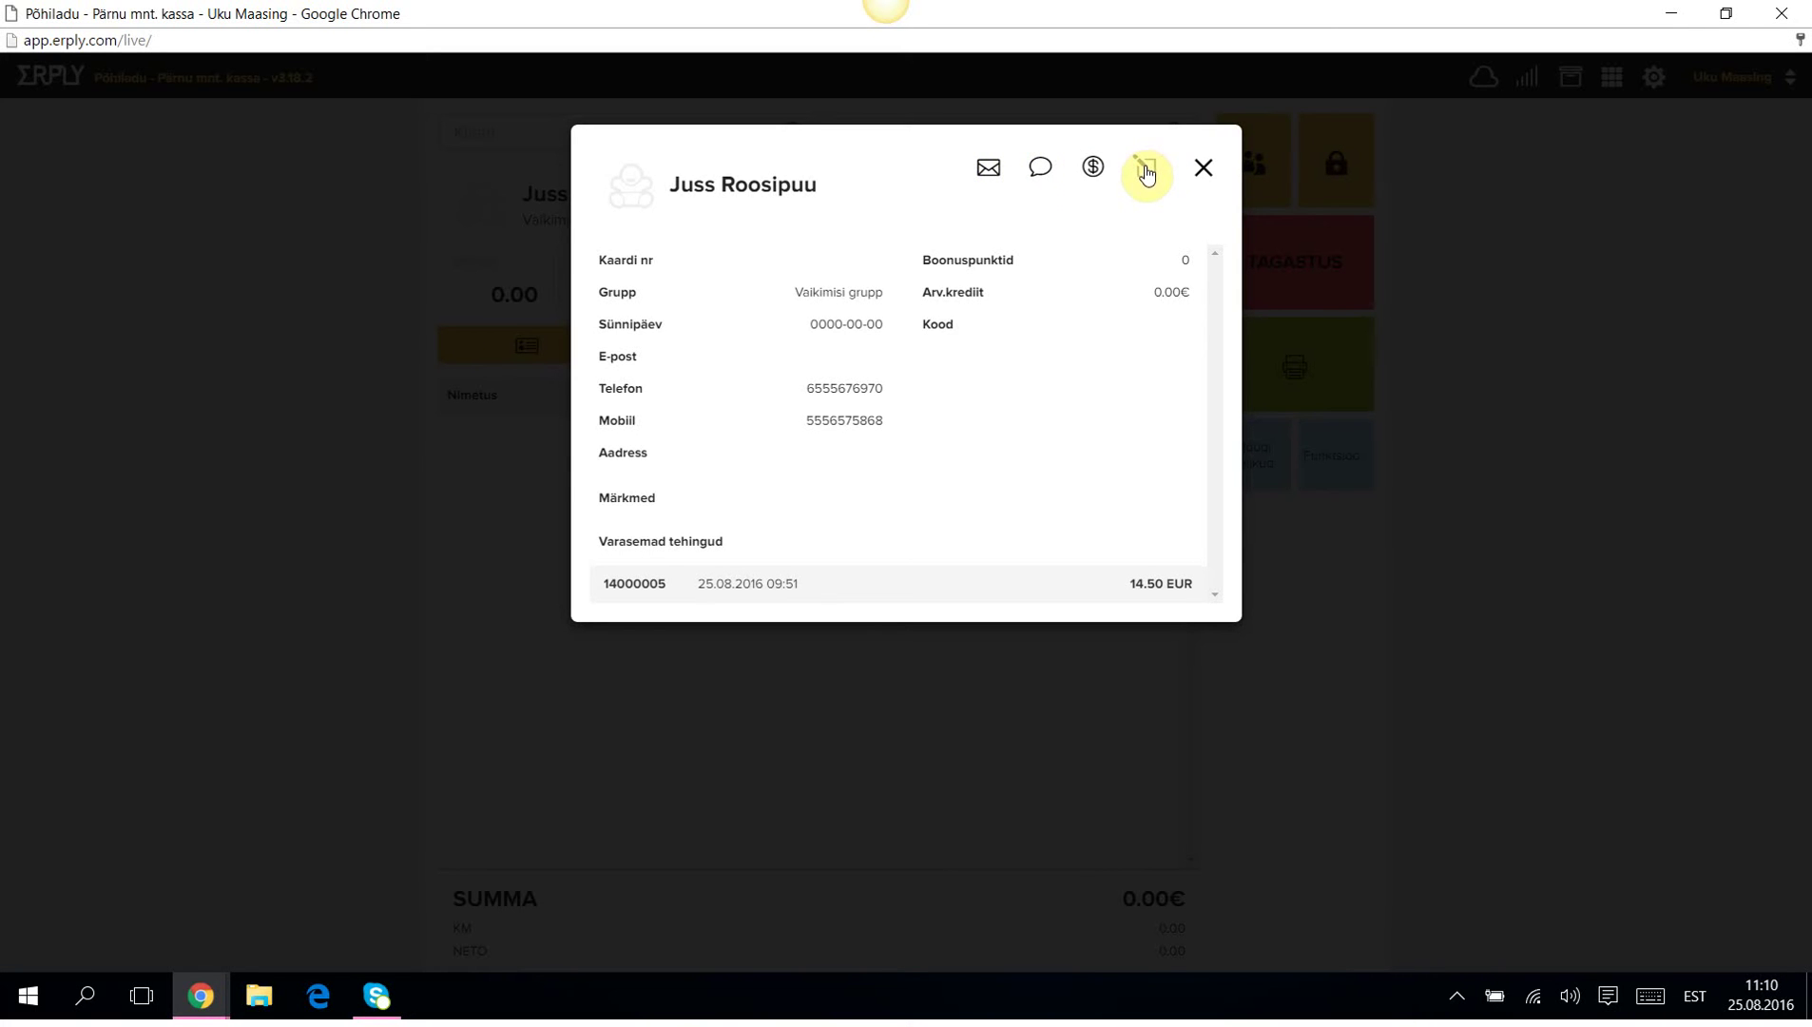
pyautogui.click(1206, 170)
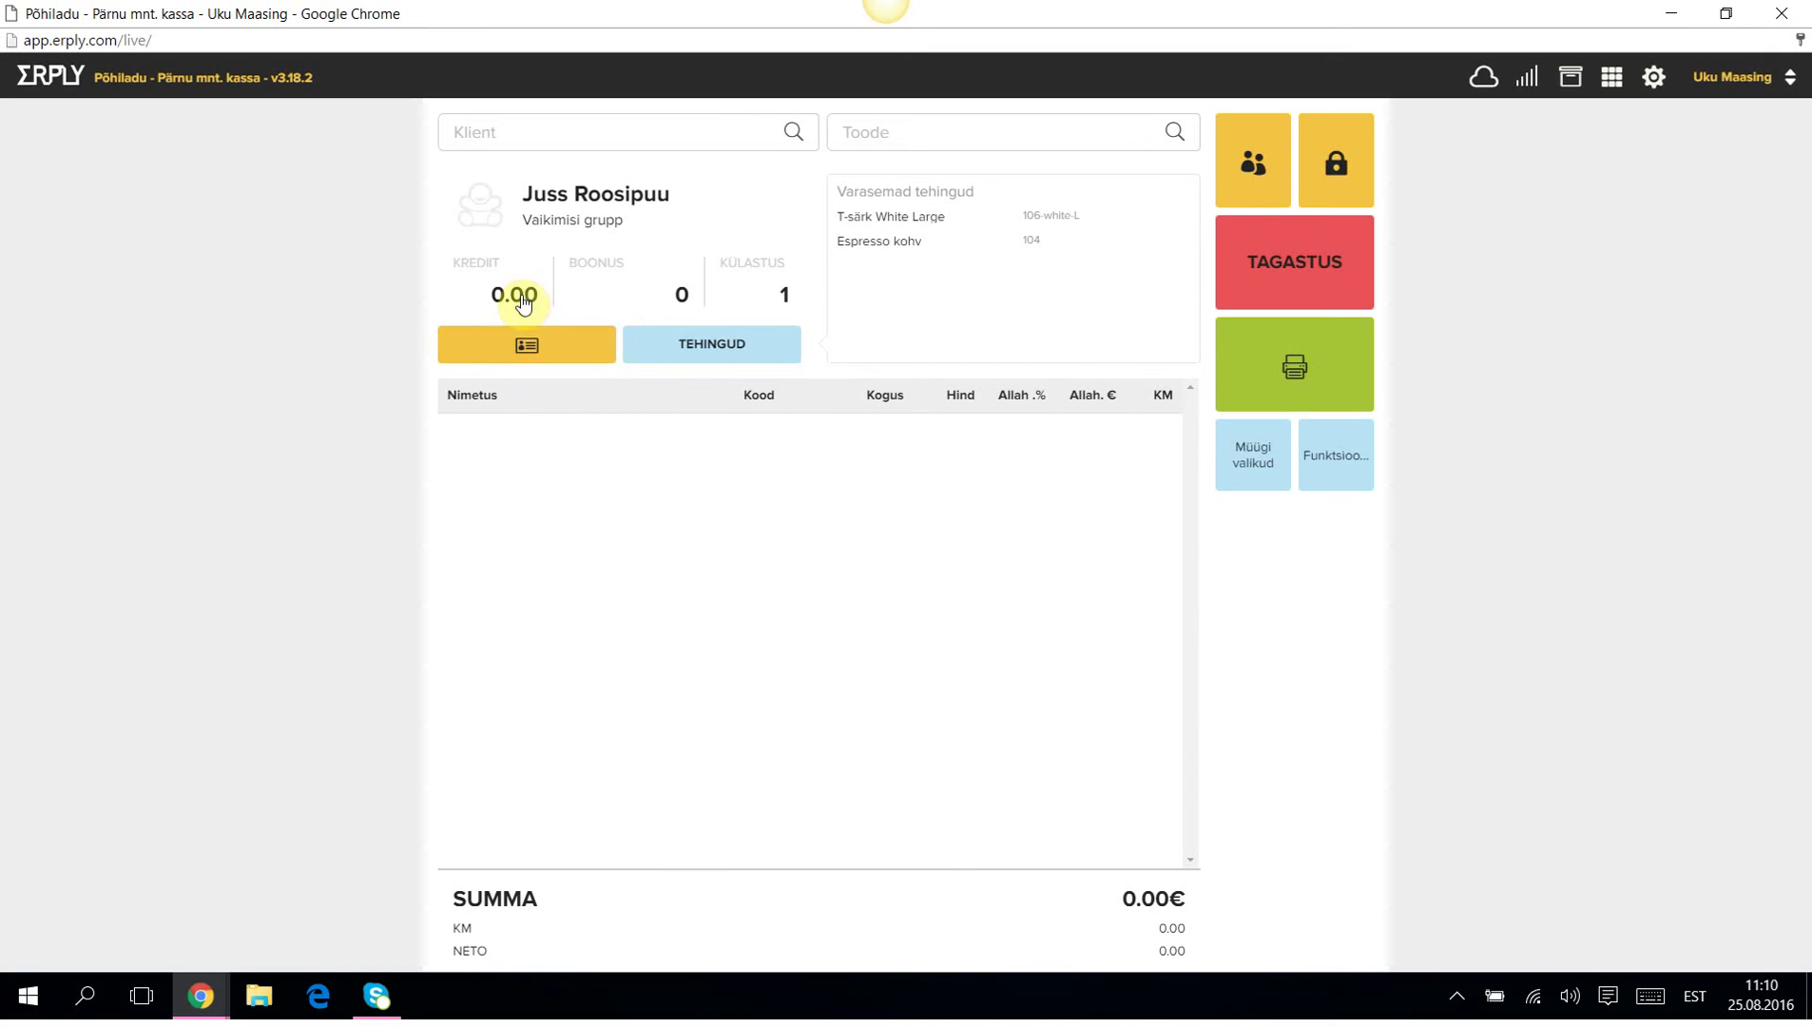
pyautogui.click(506, 348)
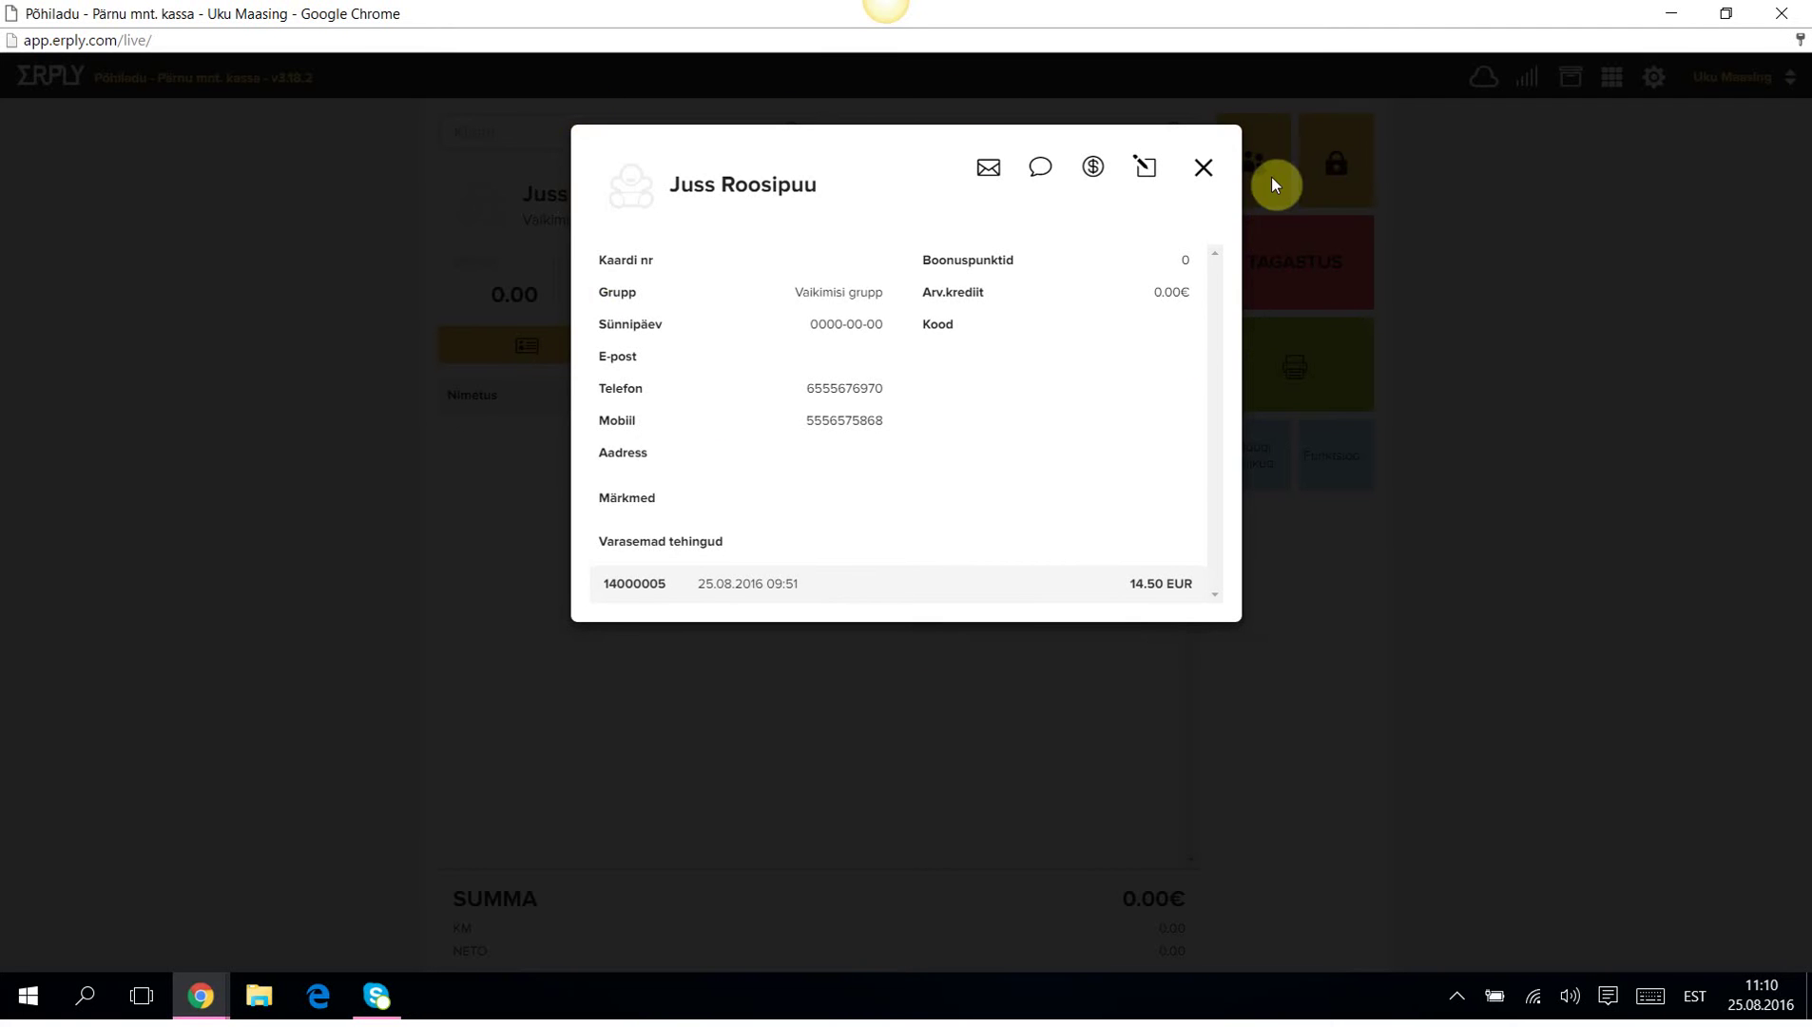
pyautogui.click(1201, 157)
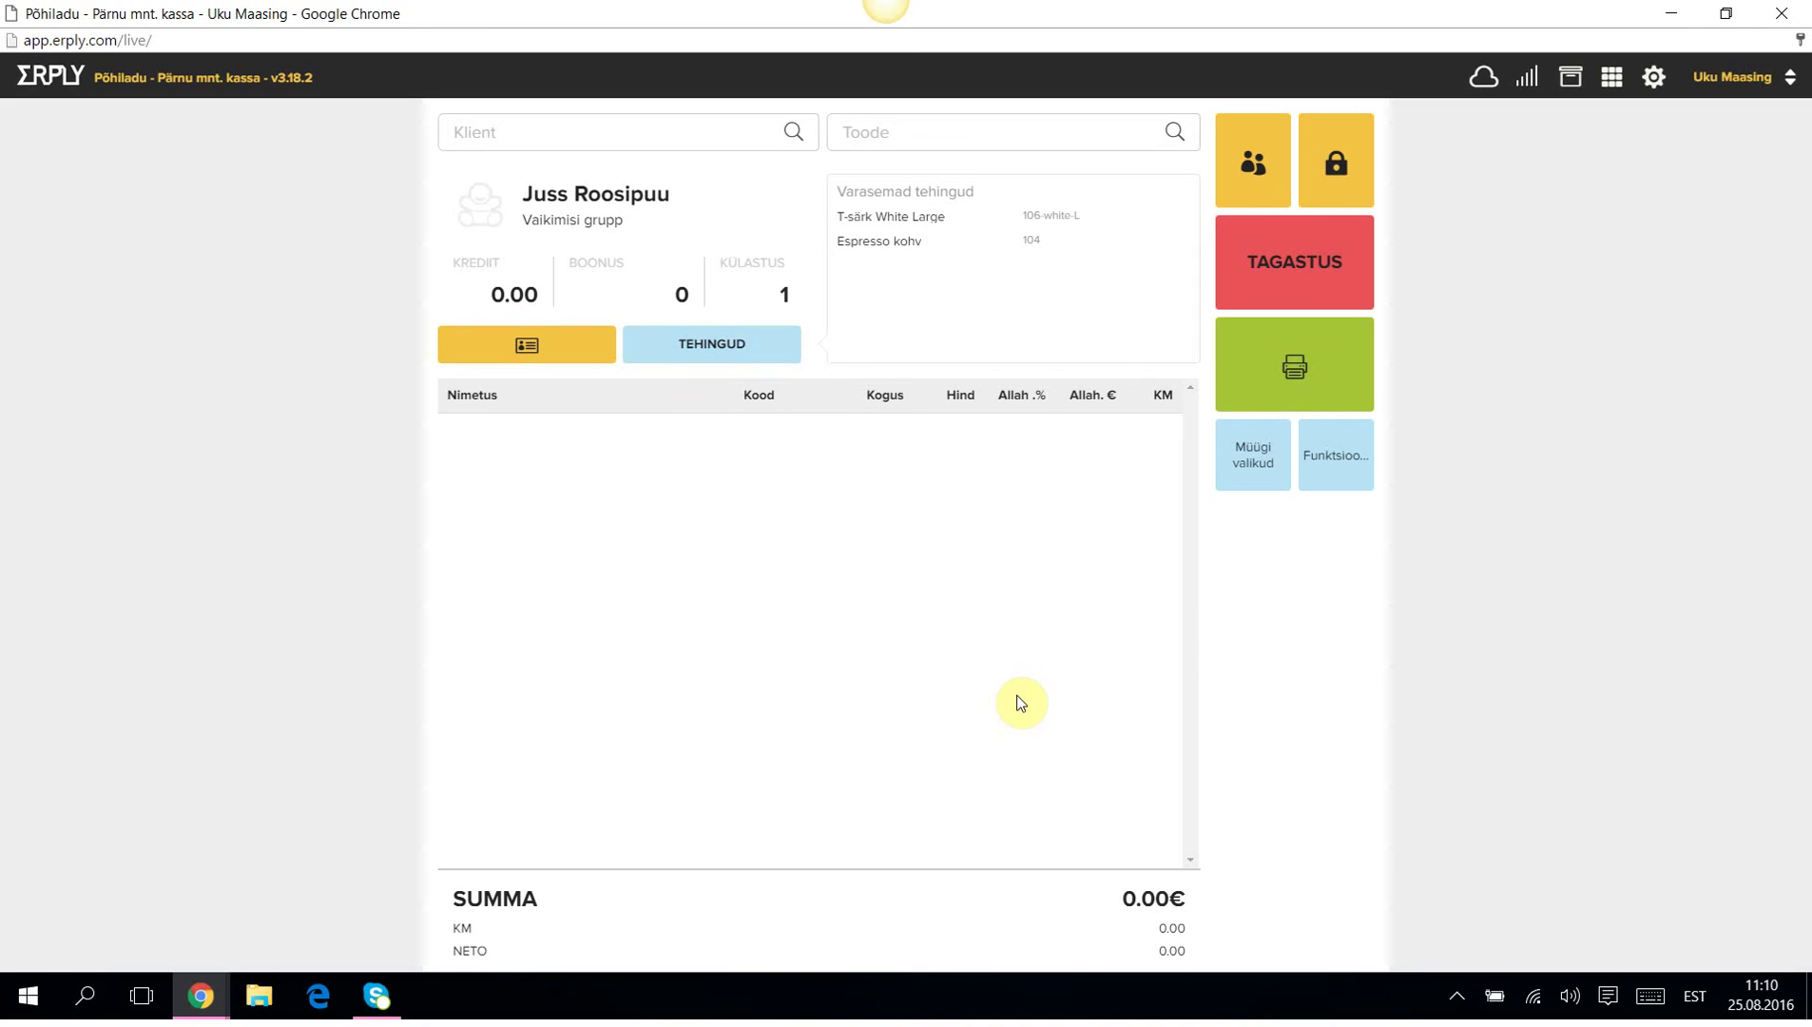
# Add one T-särk Black Small at 10.00€ and bring up payment.
pyautogui.click(877, 136)
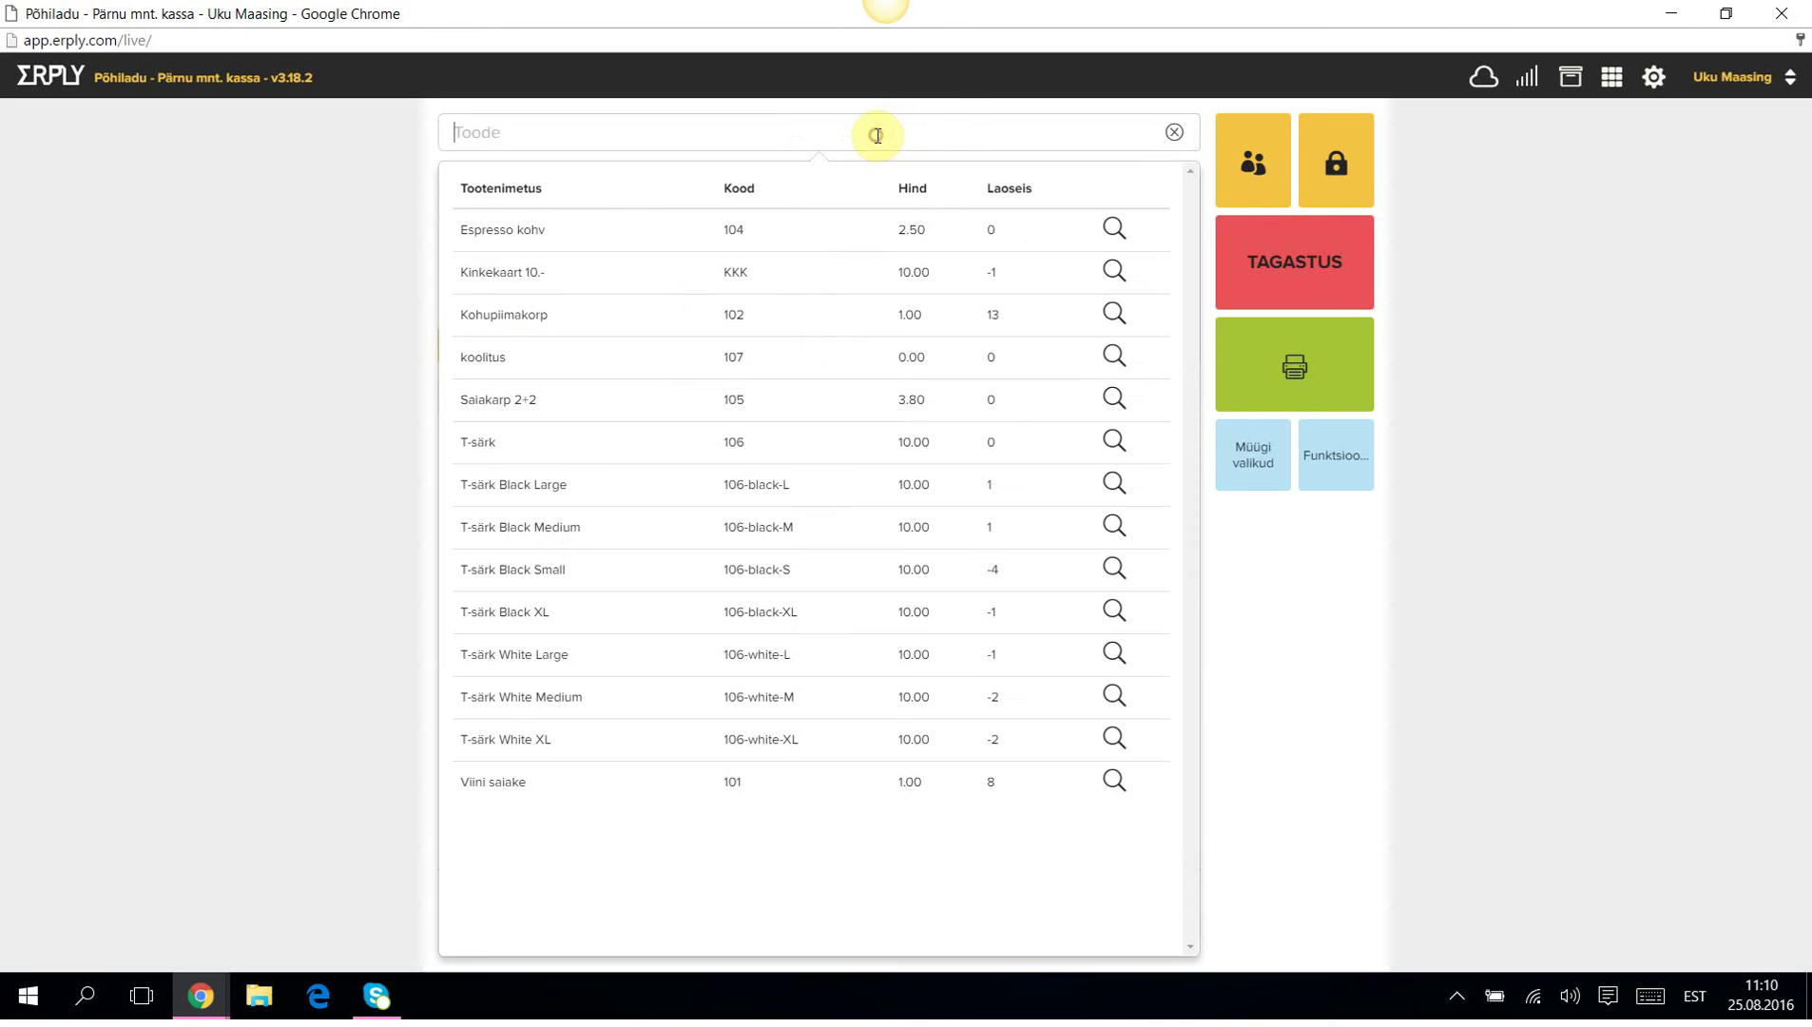
pyautogui.click(516, 571)
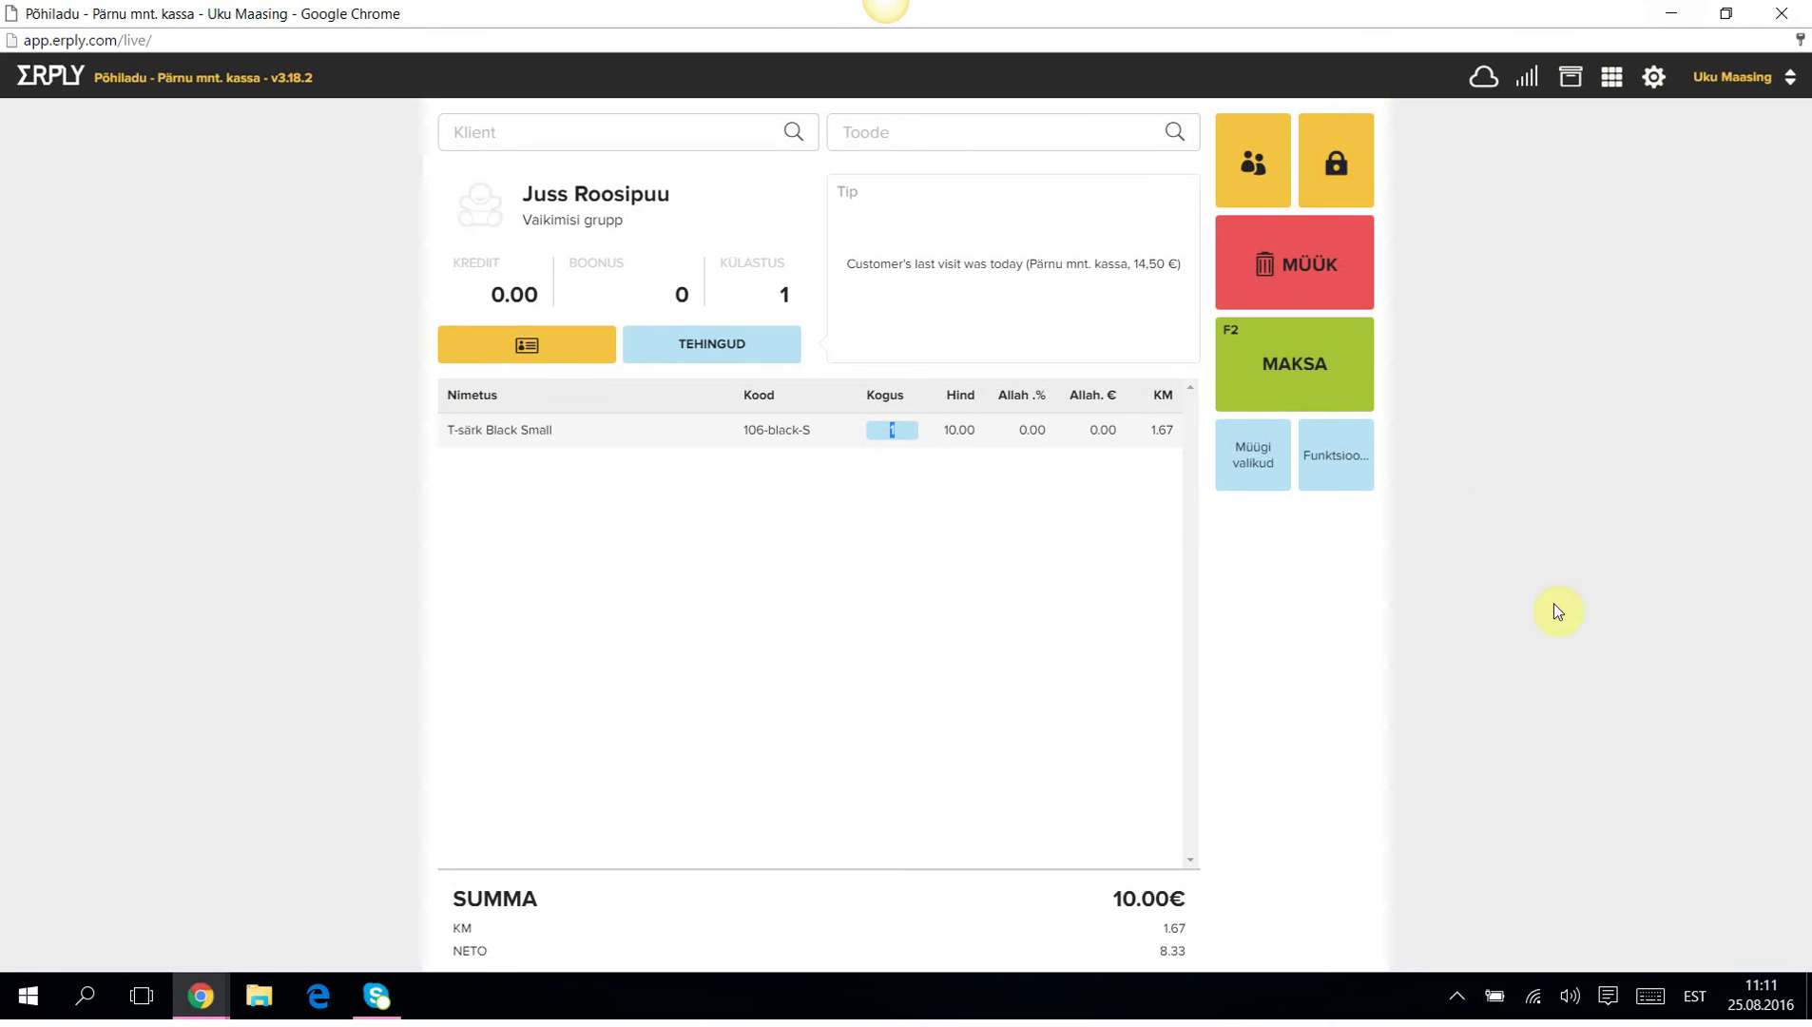
pyautogui.click(1300, 369)
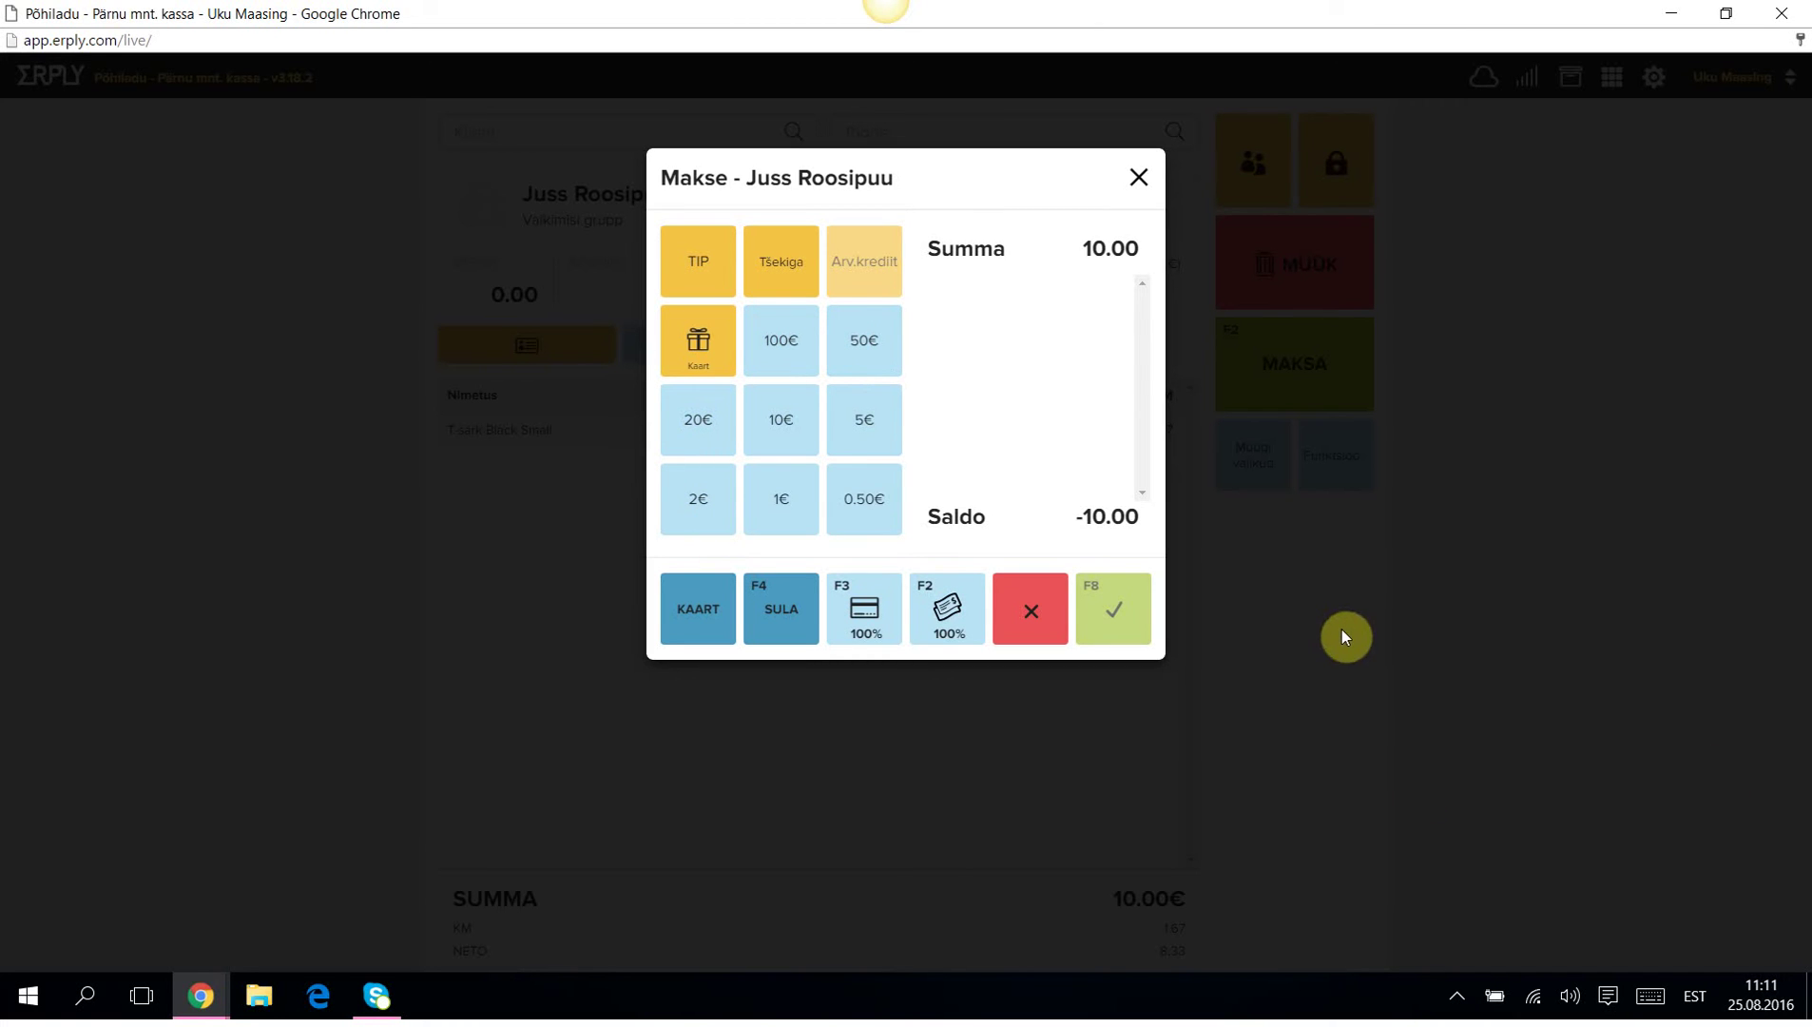
# Try 100% cash, then 100% card payment, cancelling both so the sale stays unpaid.
pyautogui.click(946, 618)
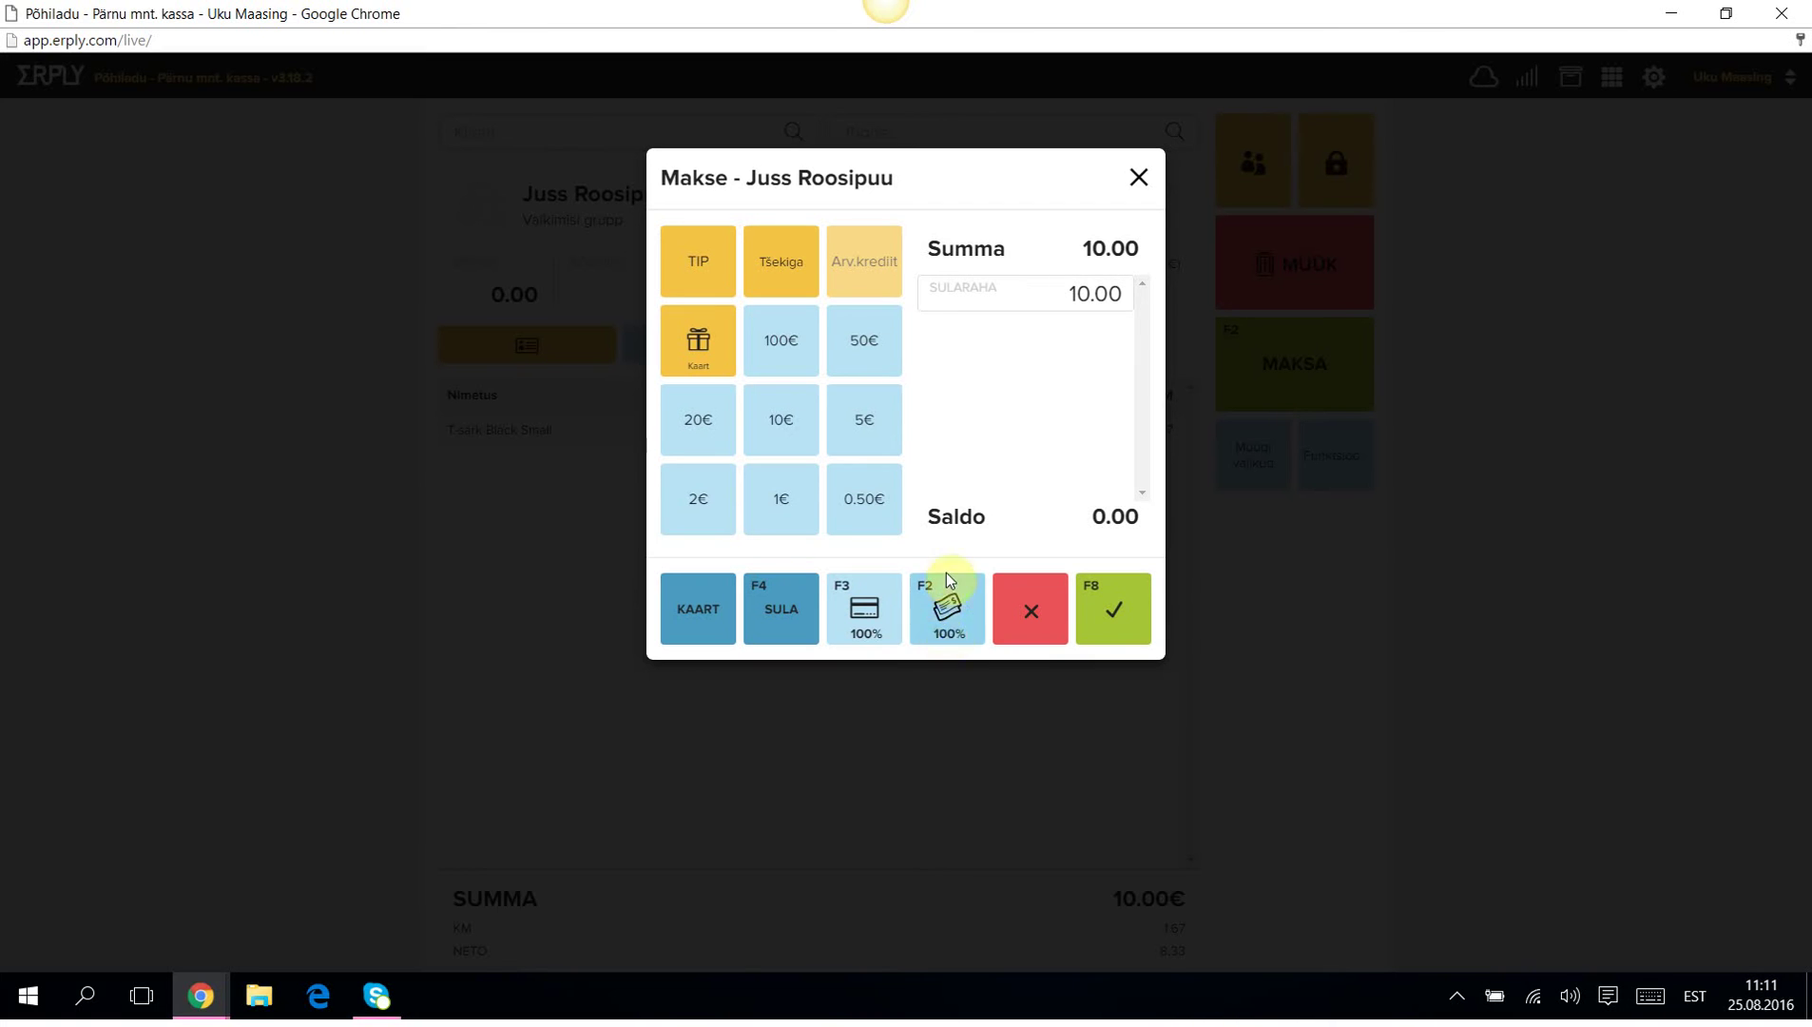
pyautogui.click(1036, 611)
pyautogui.click(1328, 367)
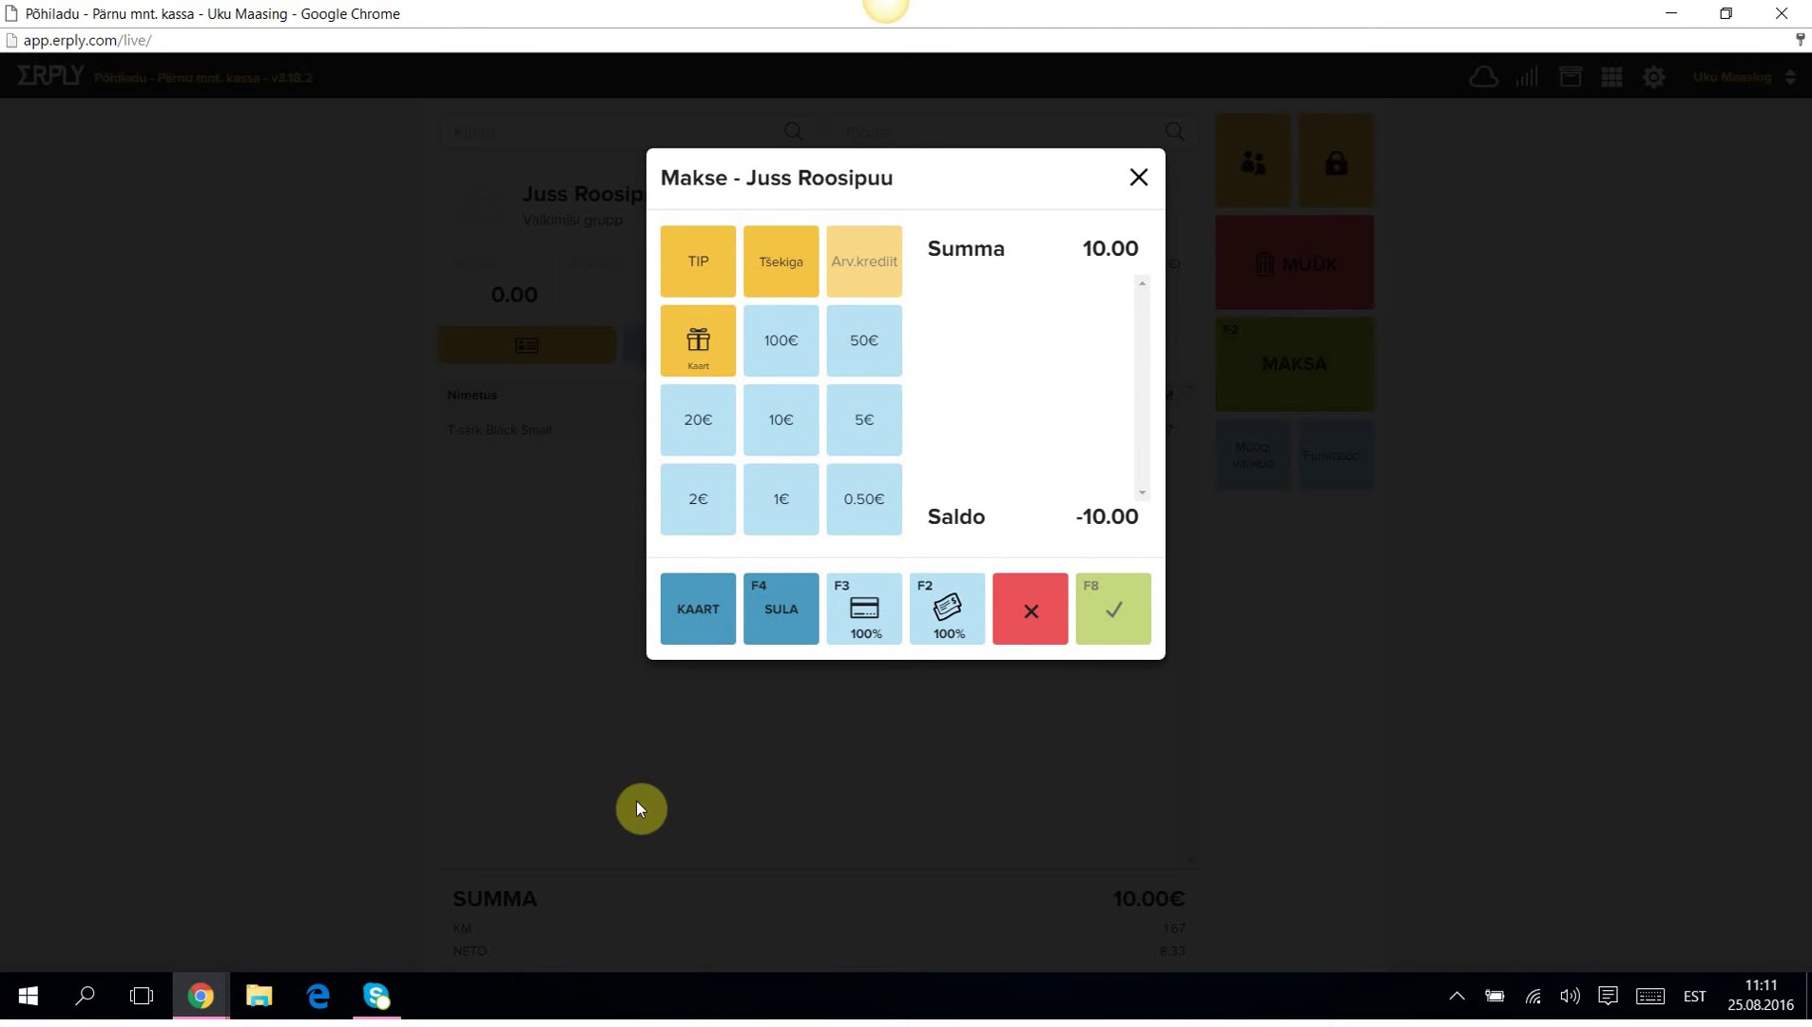
pyautogui.click(865, 614)
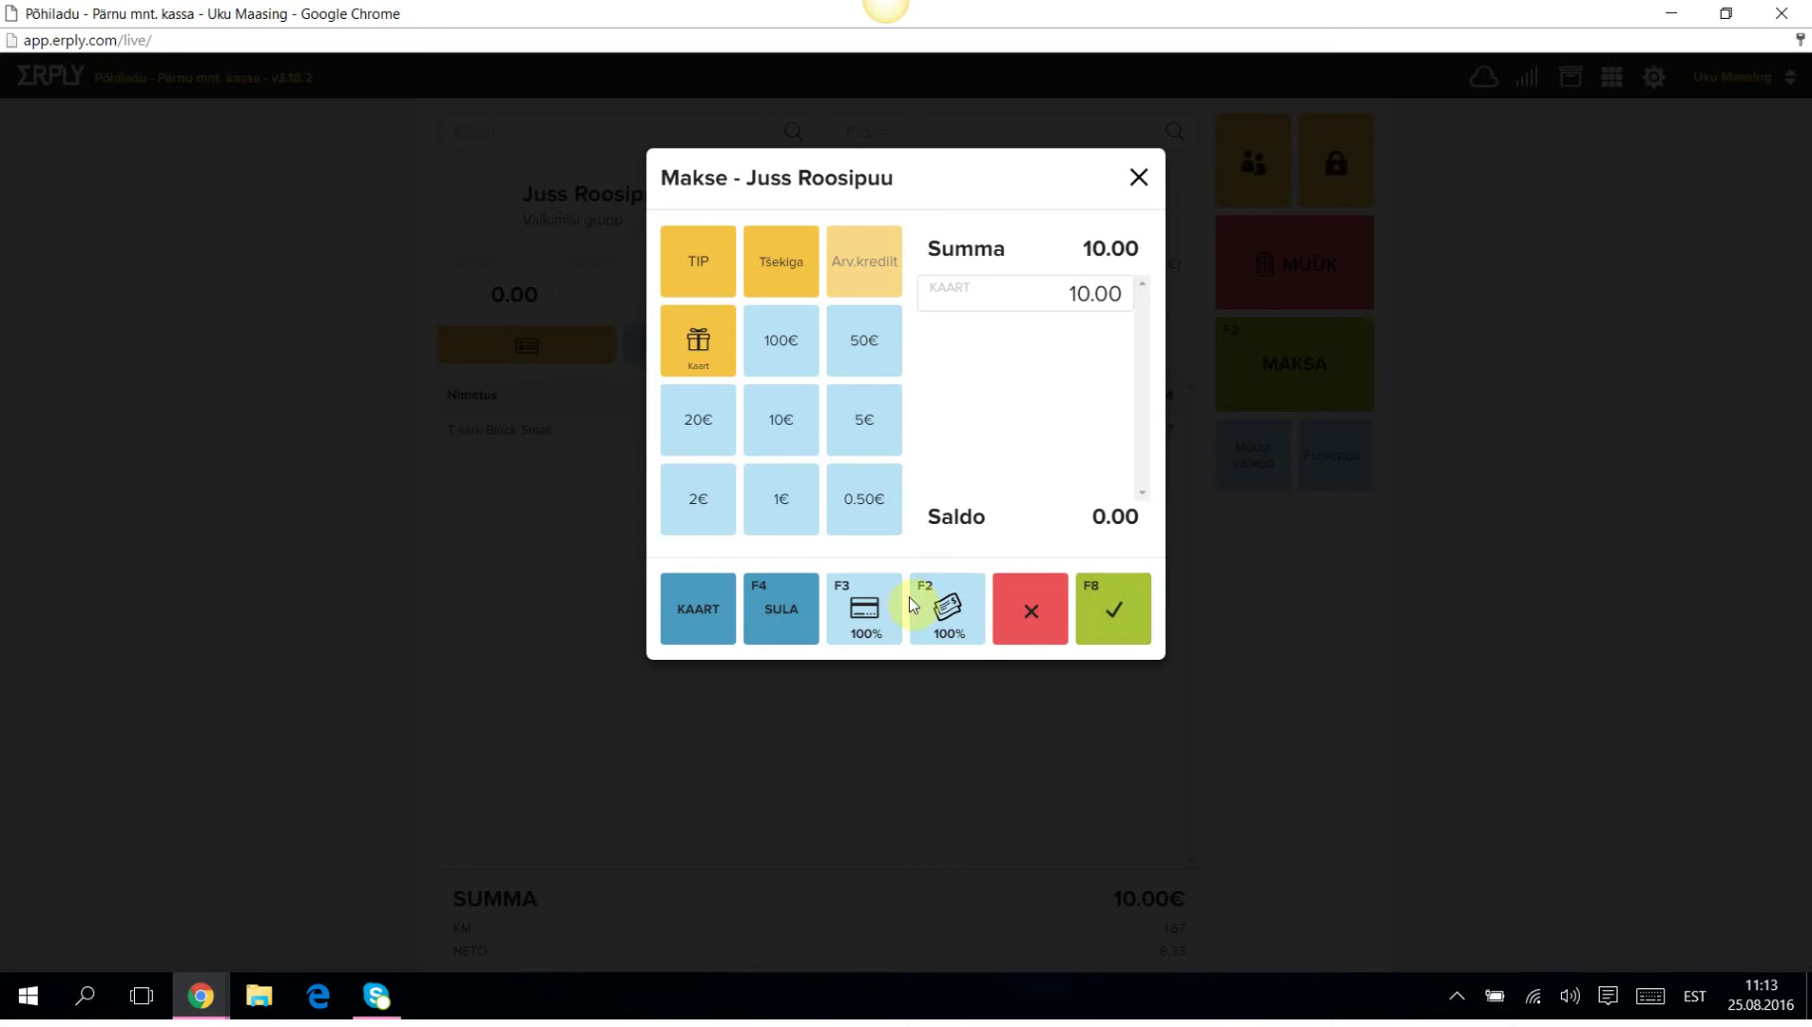
pyautogui.click(1043, 616)
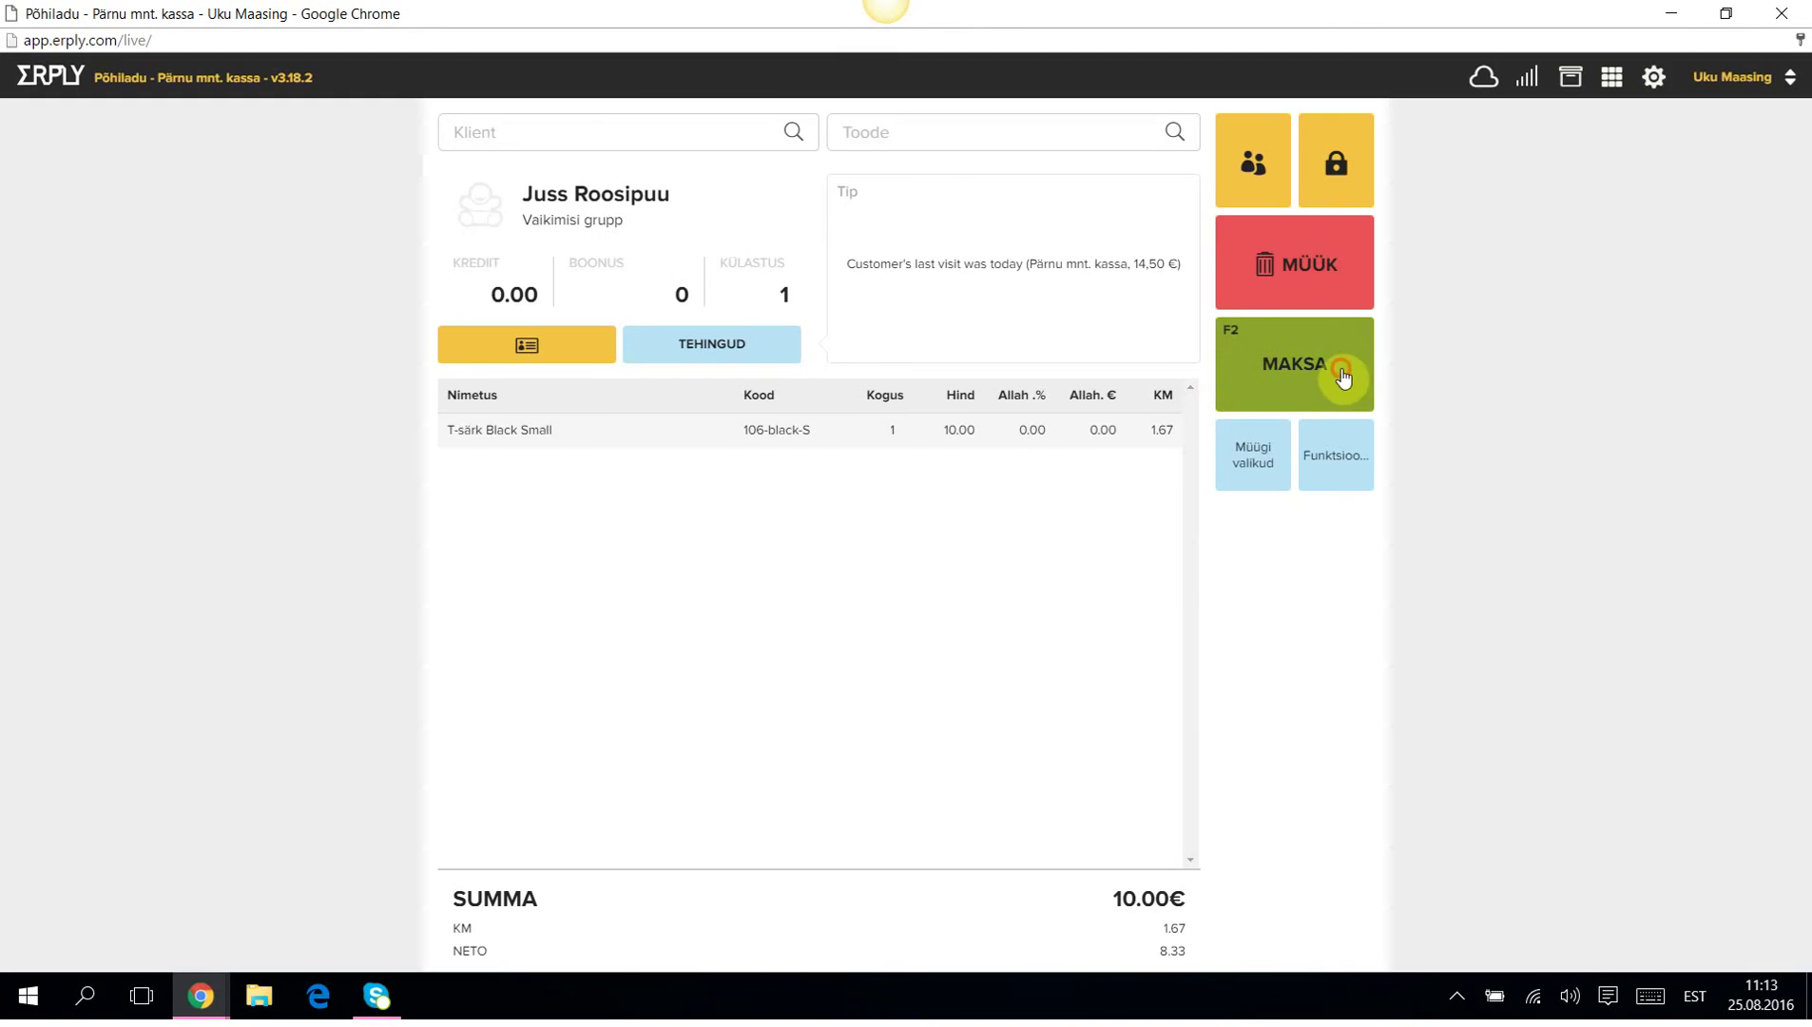
pyautogui.click(1347, 376)
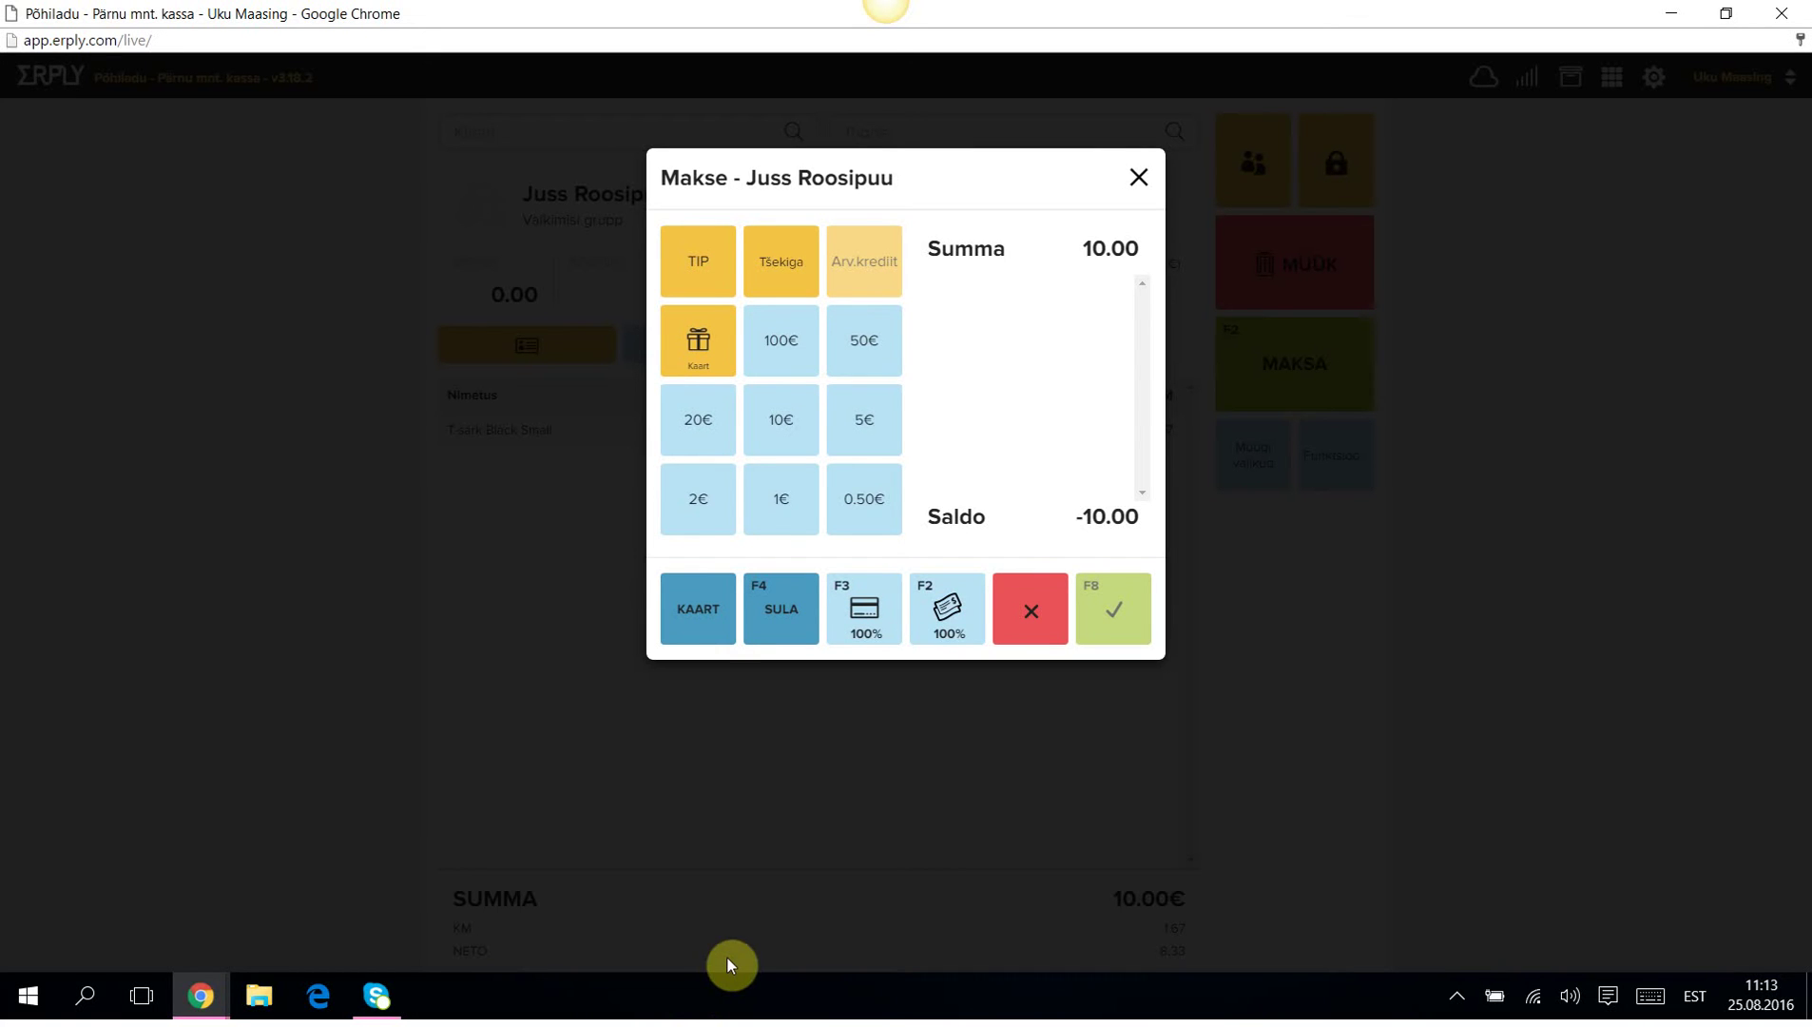
# Split the 10.00€ payment into 5.00 cash (SULA) and 5.00 card (KAART) and confirm.
pyautogui.click(797, 618)
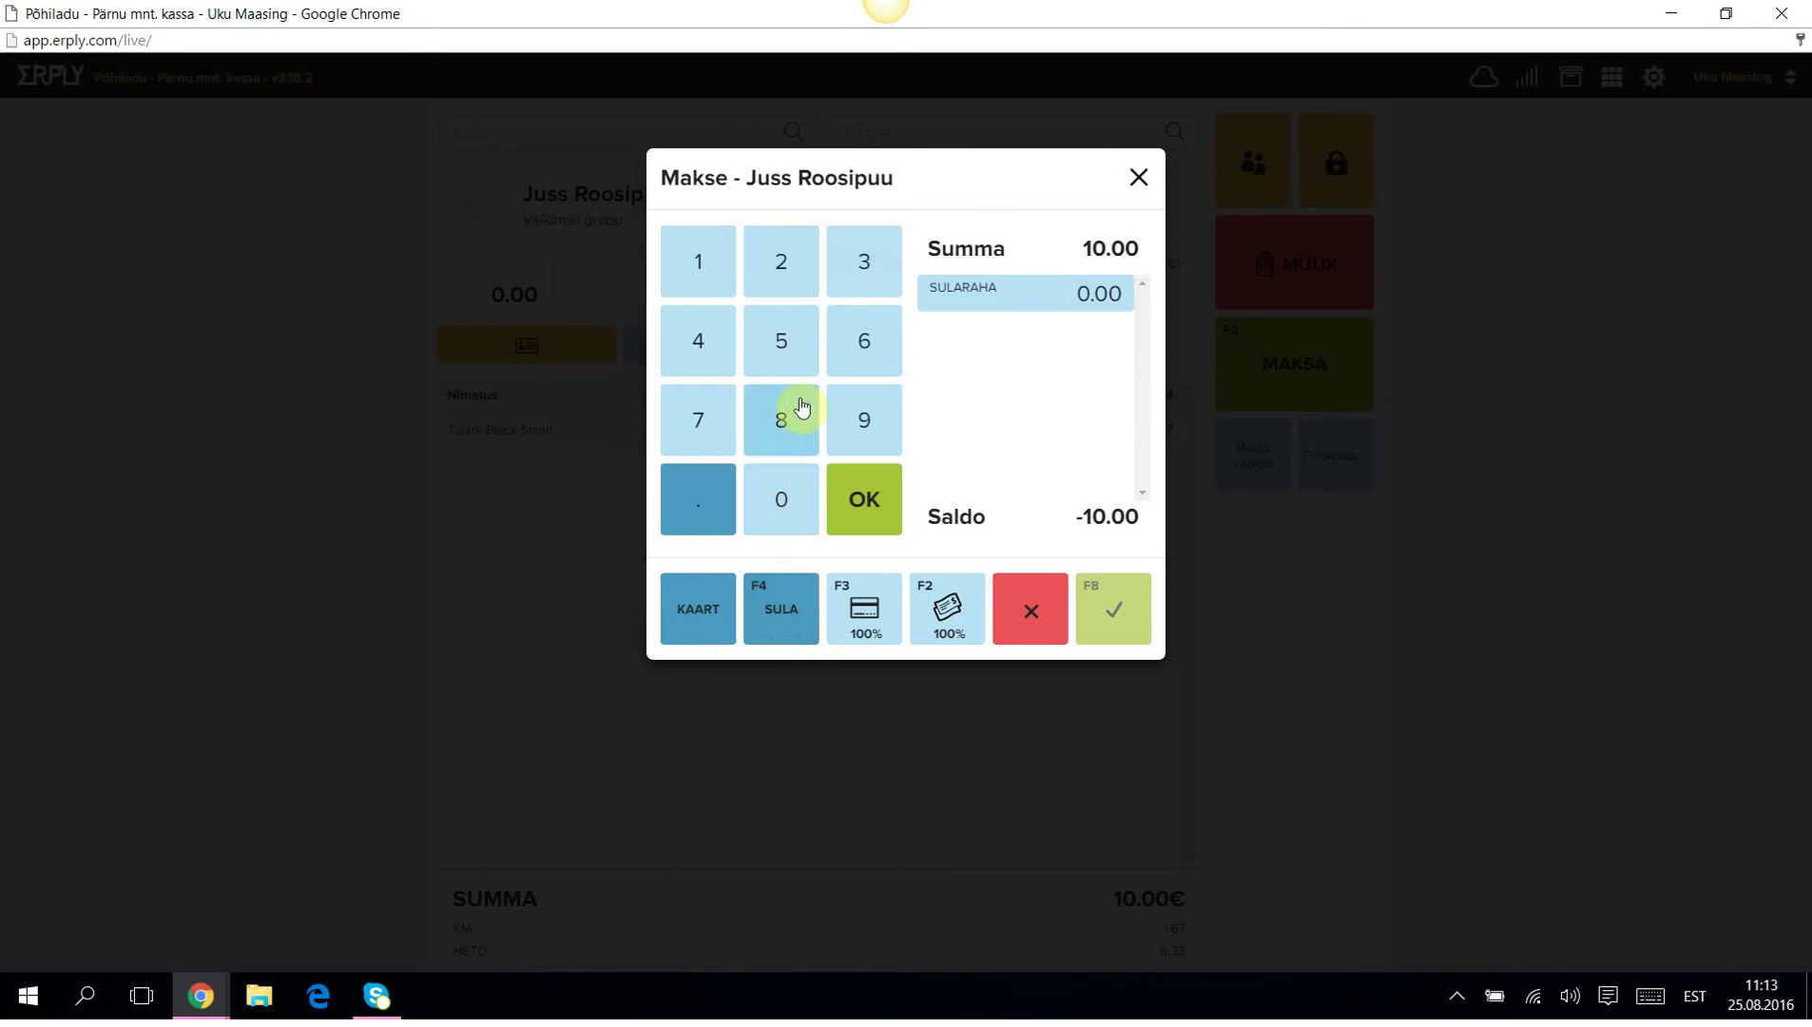
pyautogui.click(789, 330)
pyautogui.click(703, 608)
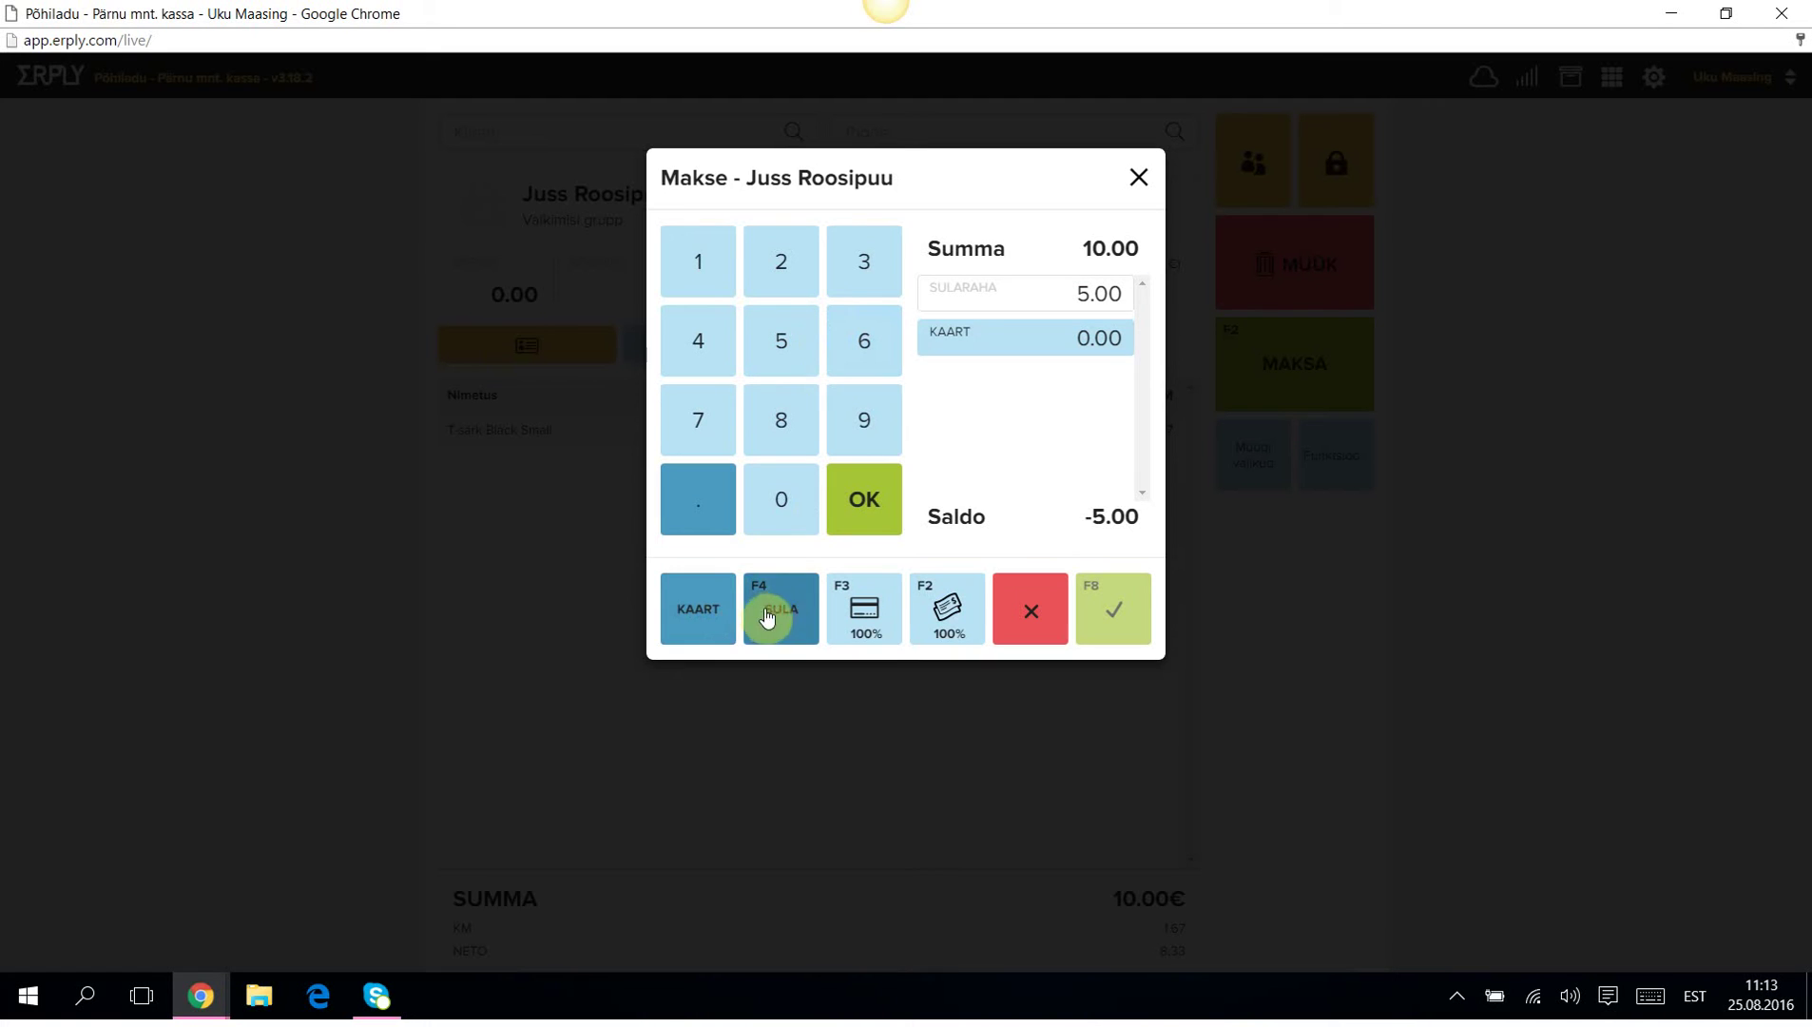
pyautogui.click(793, 342)
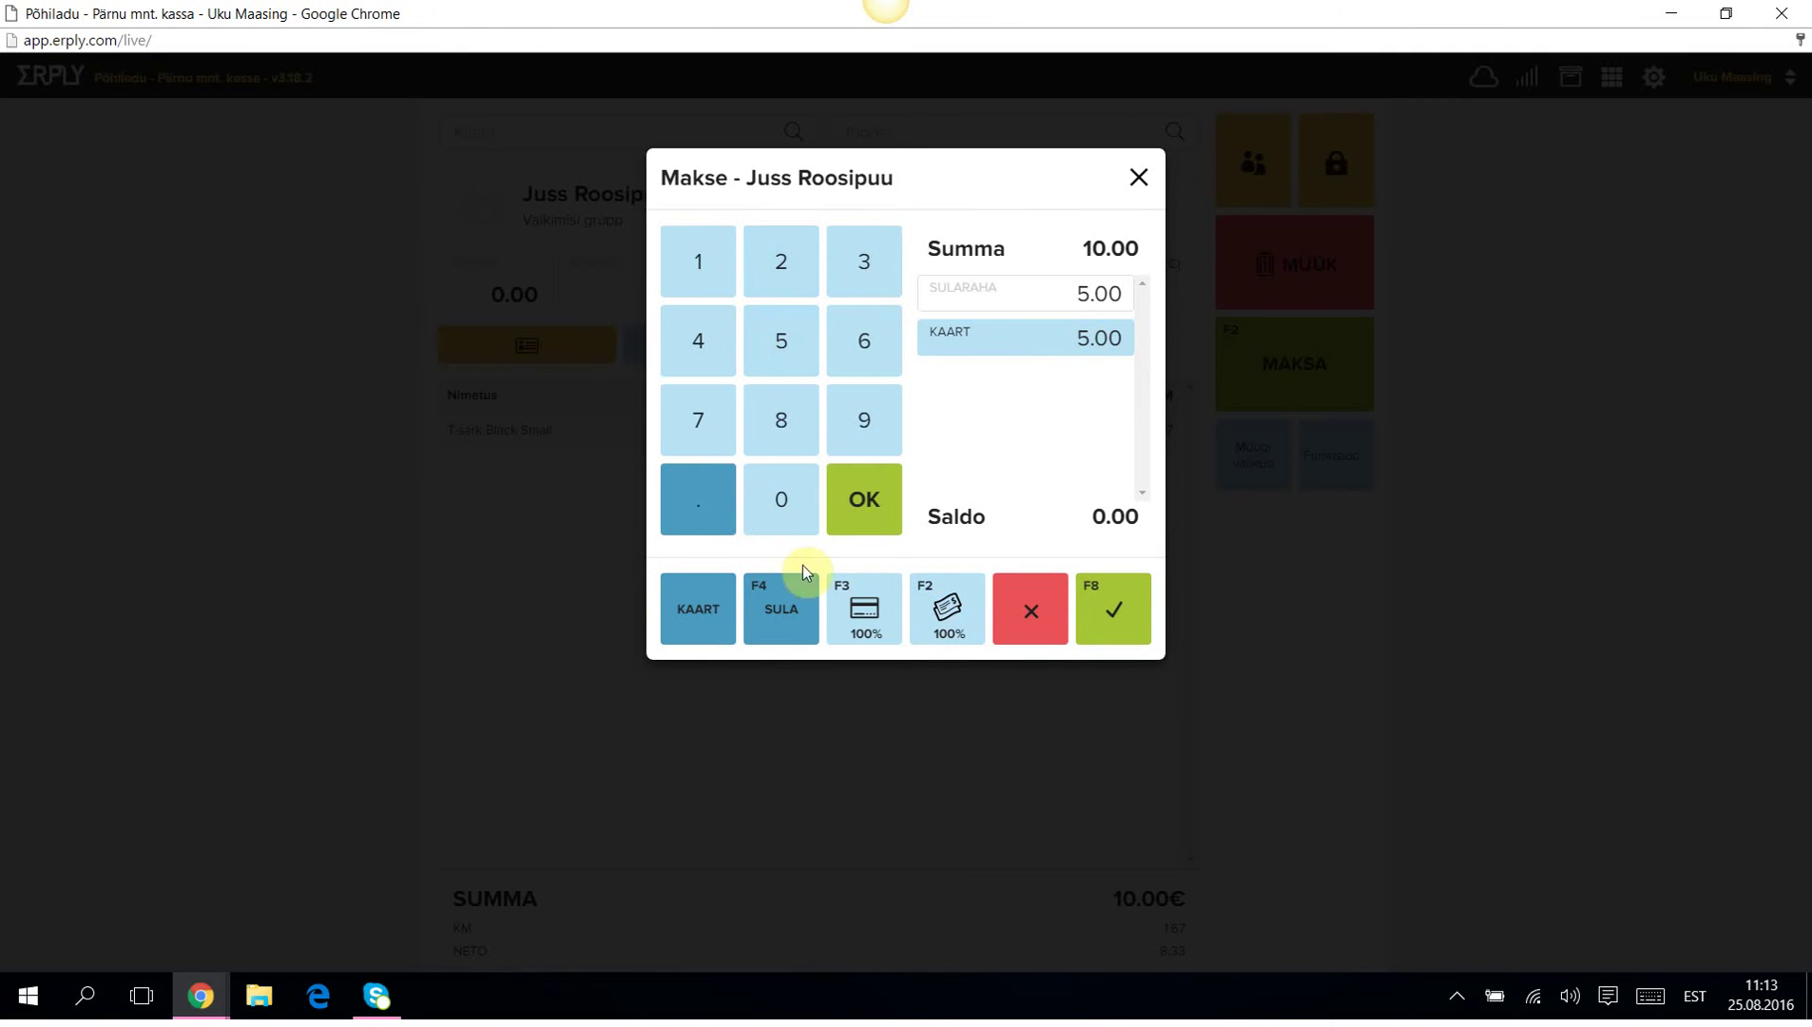
pyautogui.click(892, 512)
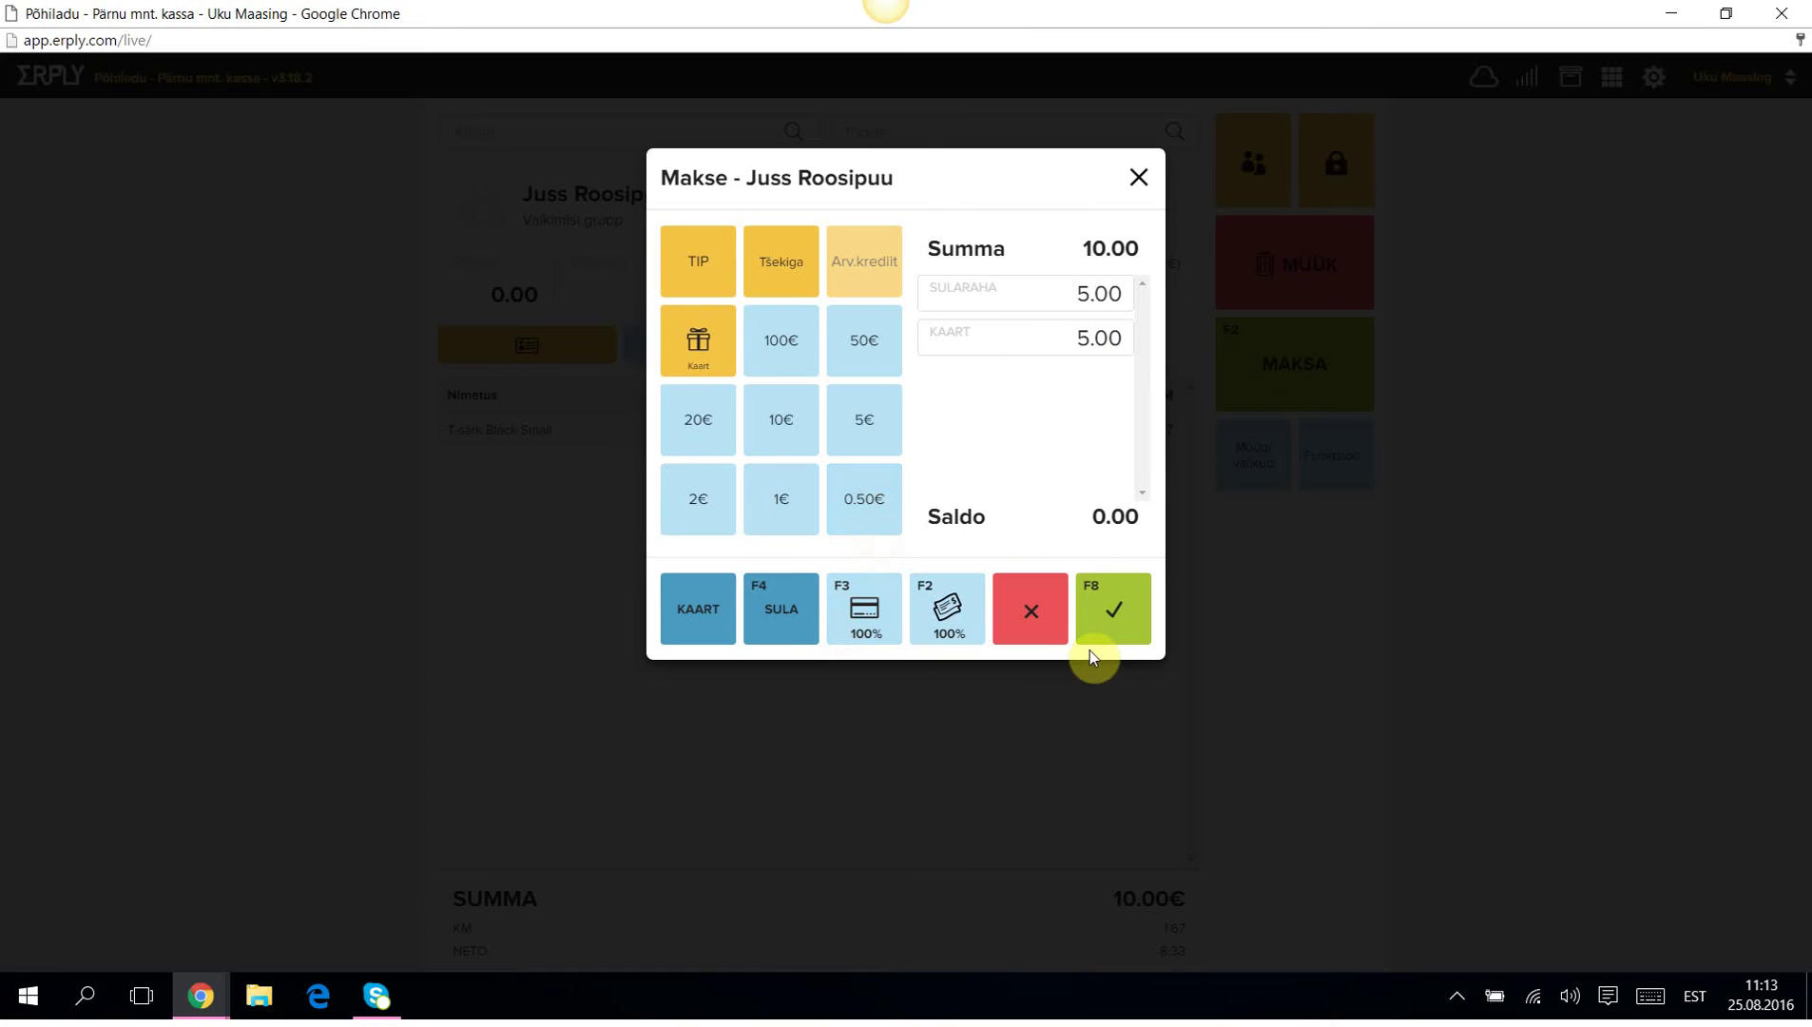
pyautogui.click(1120, 611)
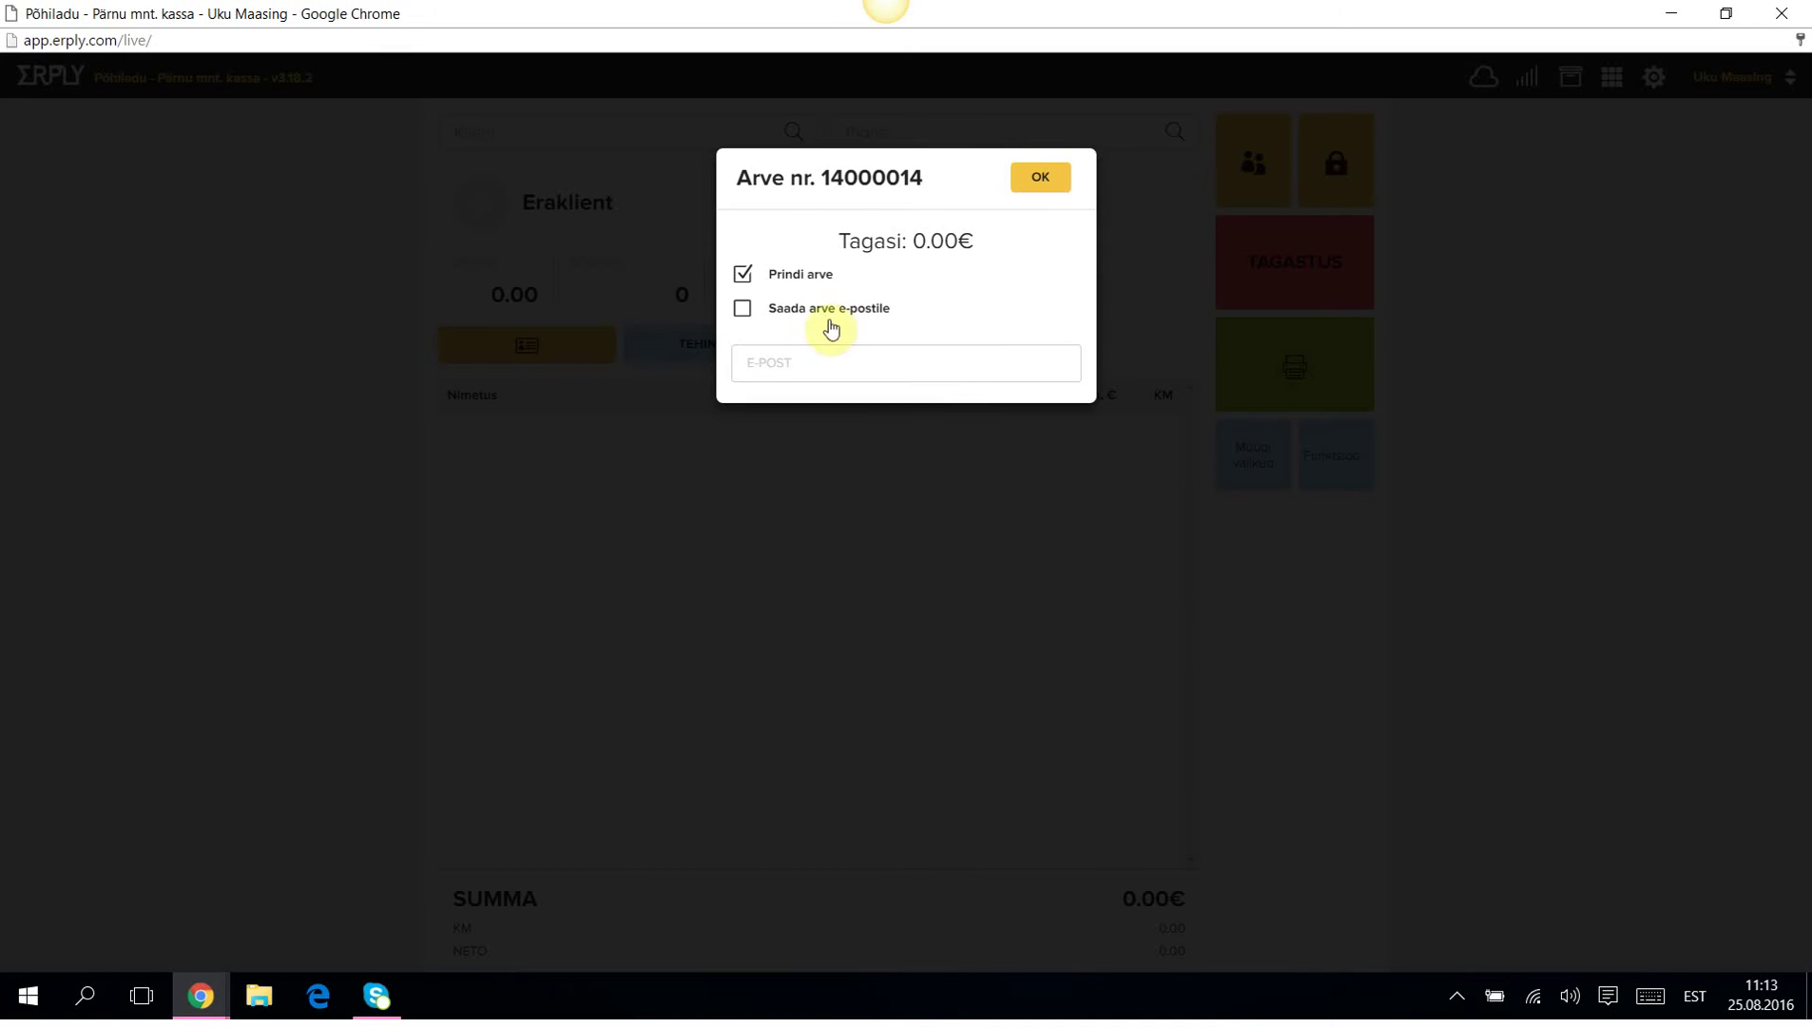
# Close the paid invoice without printing and set Majandustarkvara OÜ as the new sale's customer.
pyautogui.click(743, 274)
pyautogui.click(1040, 177)
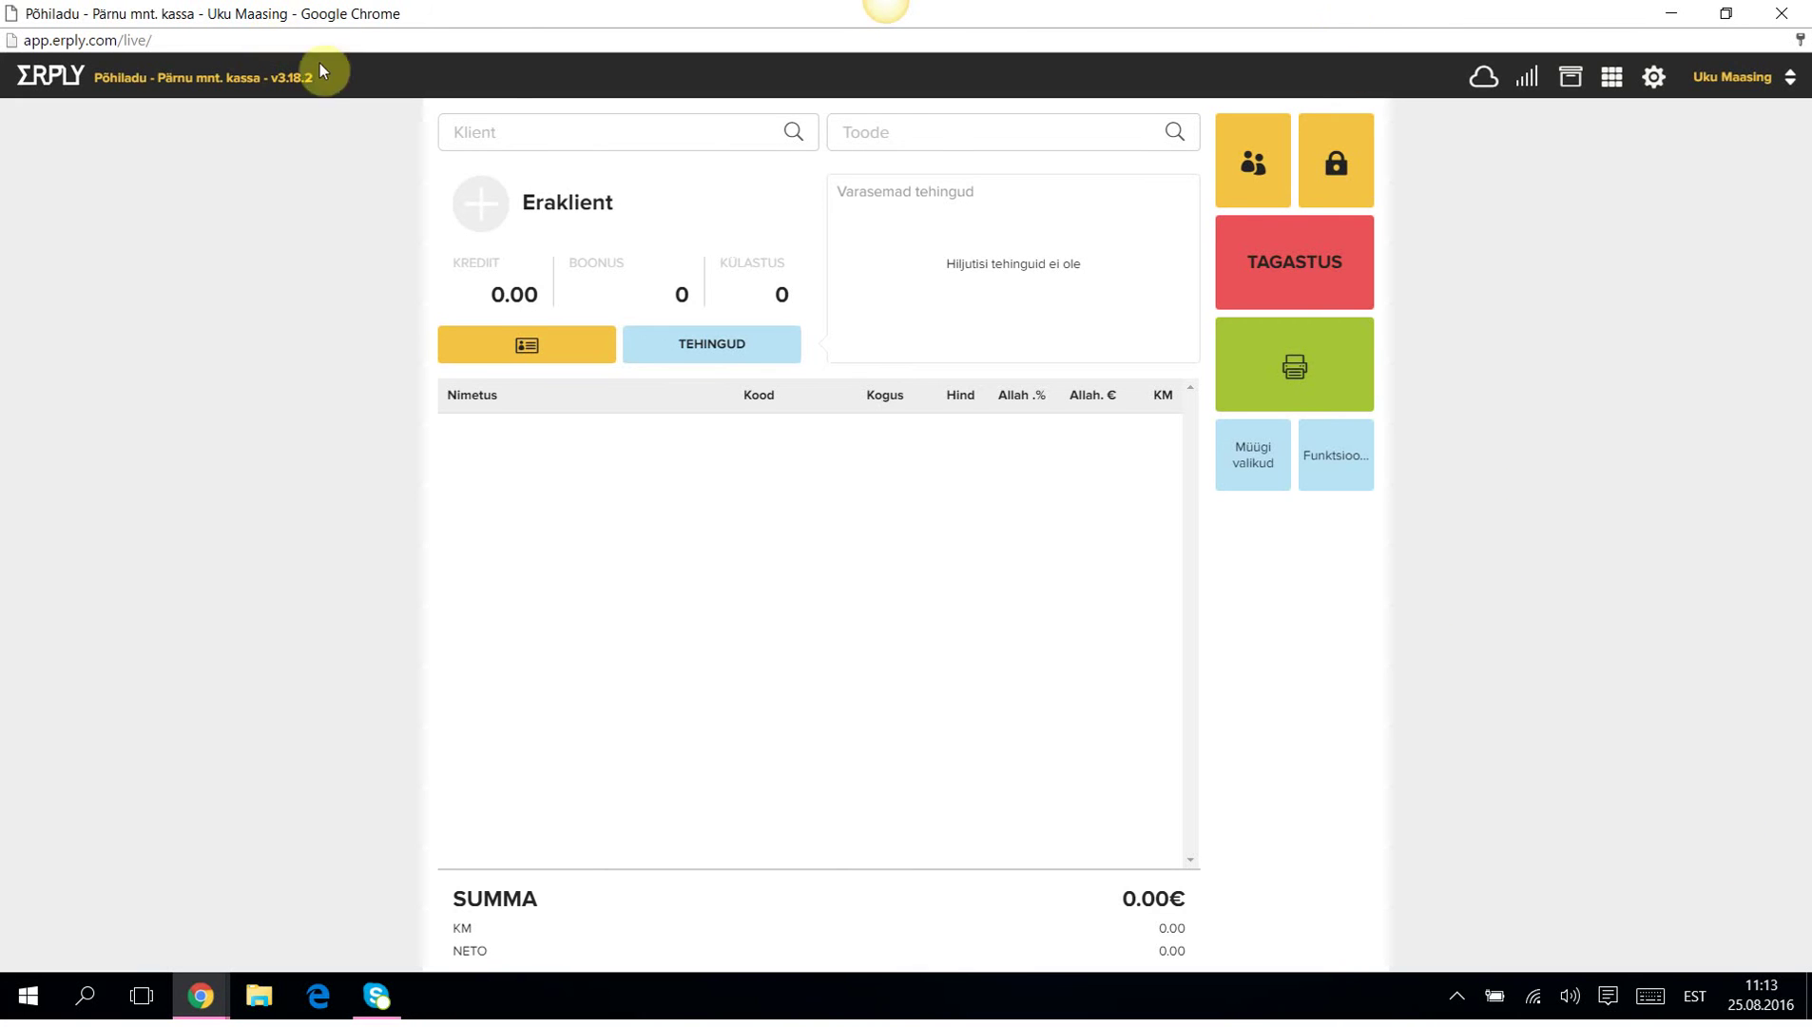
pyautogui.click(469, 120)
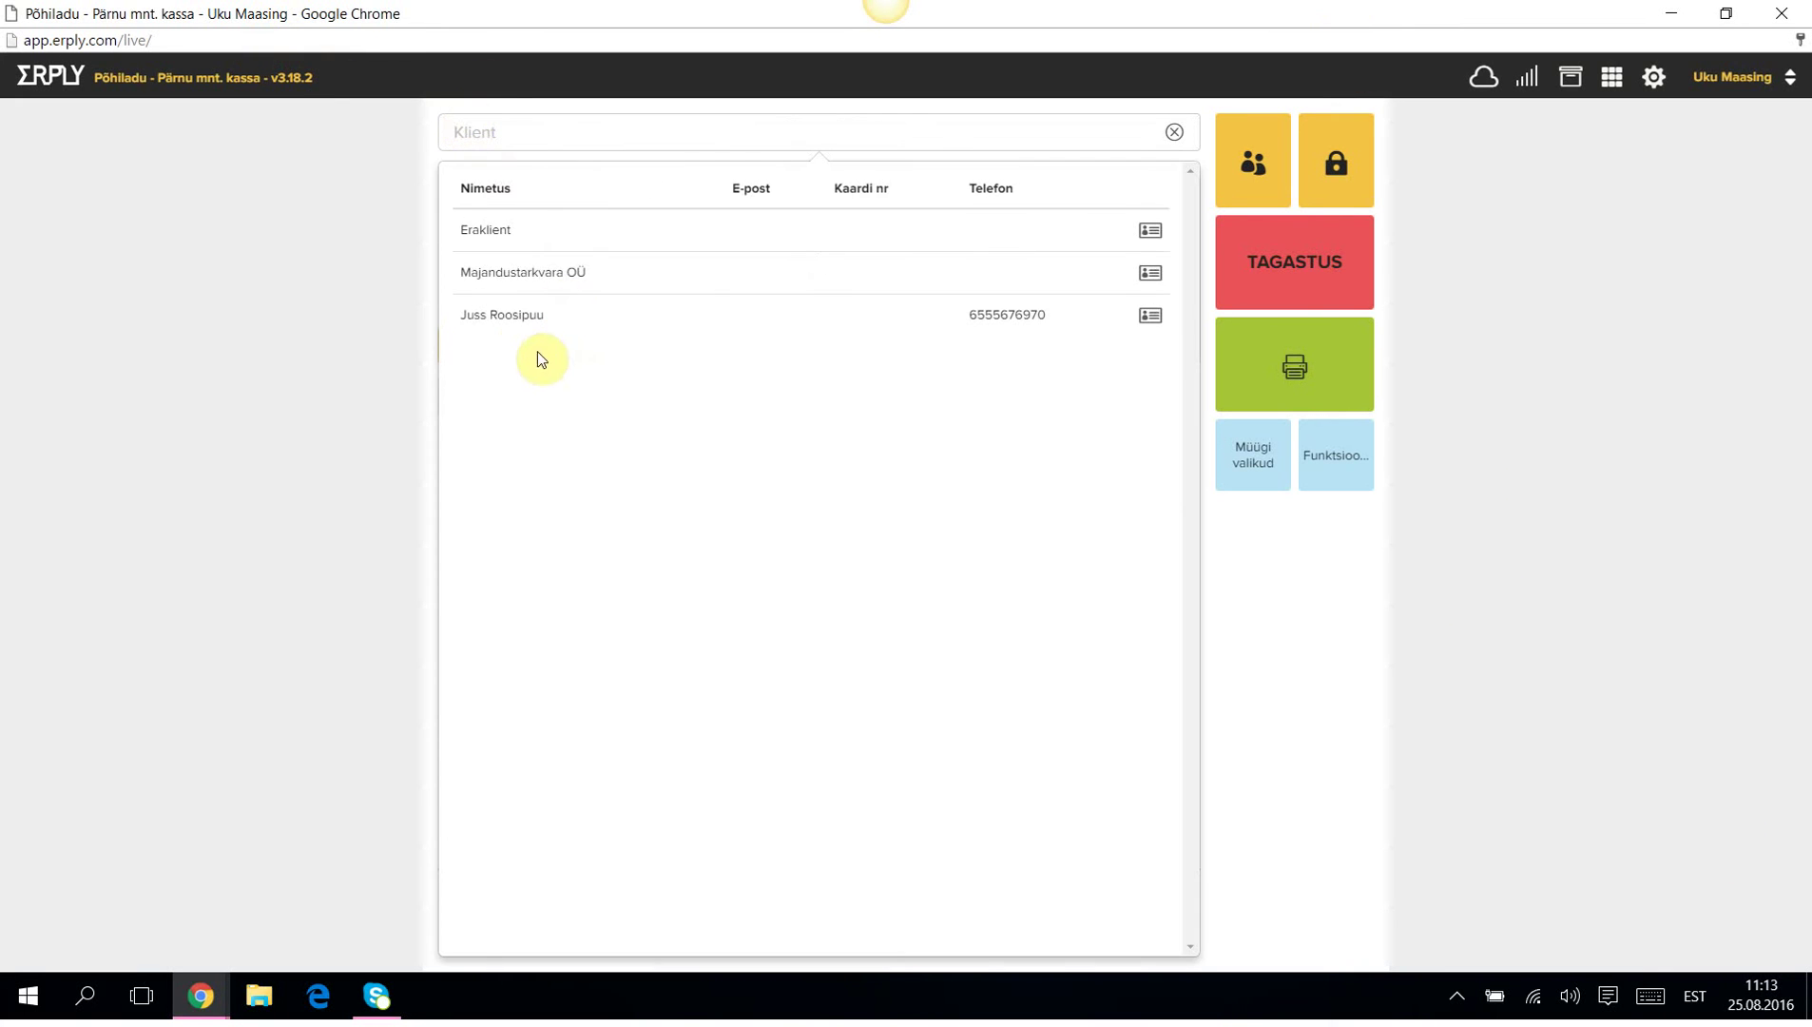
pyautogui.click(502, 280)
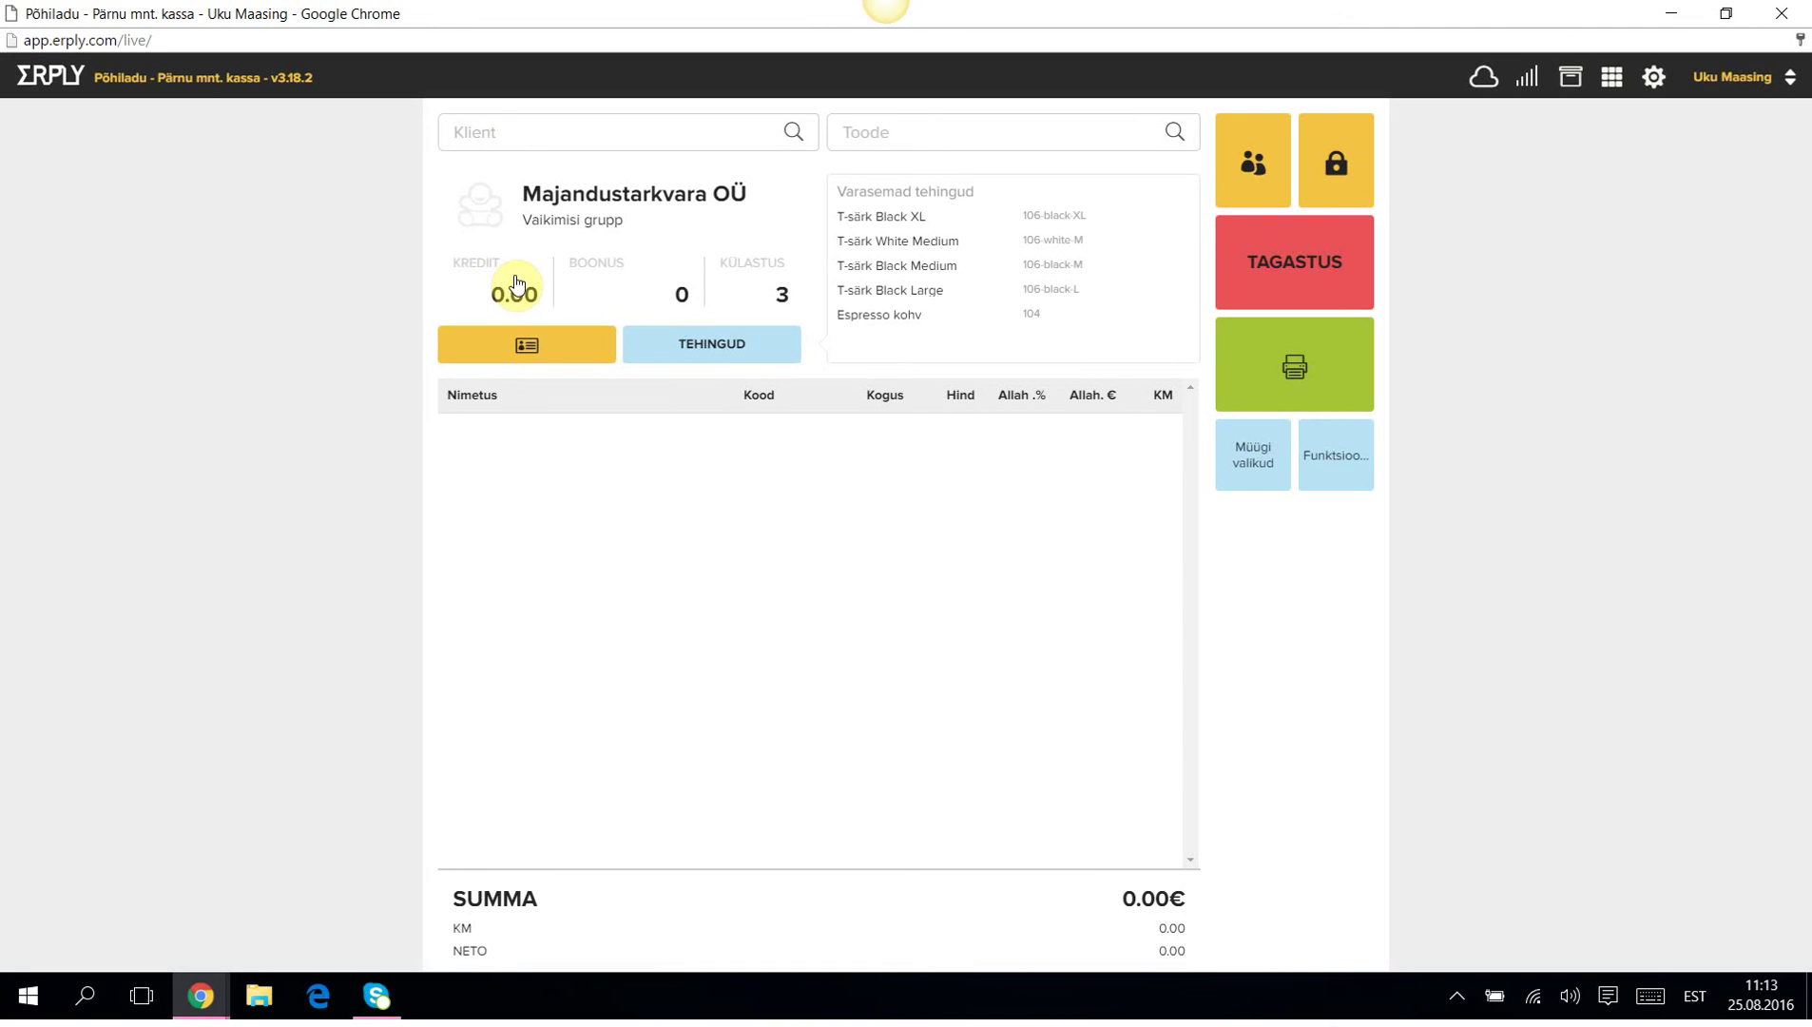
# Add one Espresso kohv and two Viini saiake, totalling 4.50€.
pyautogui.click(1013, 131)
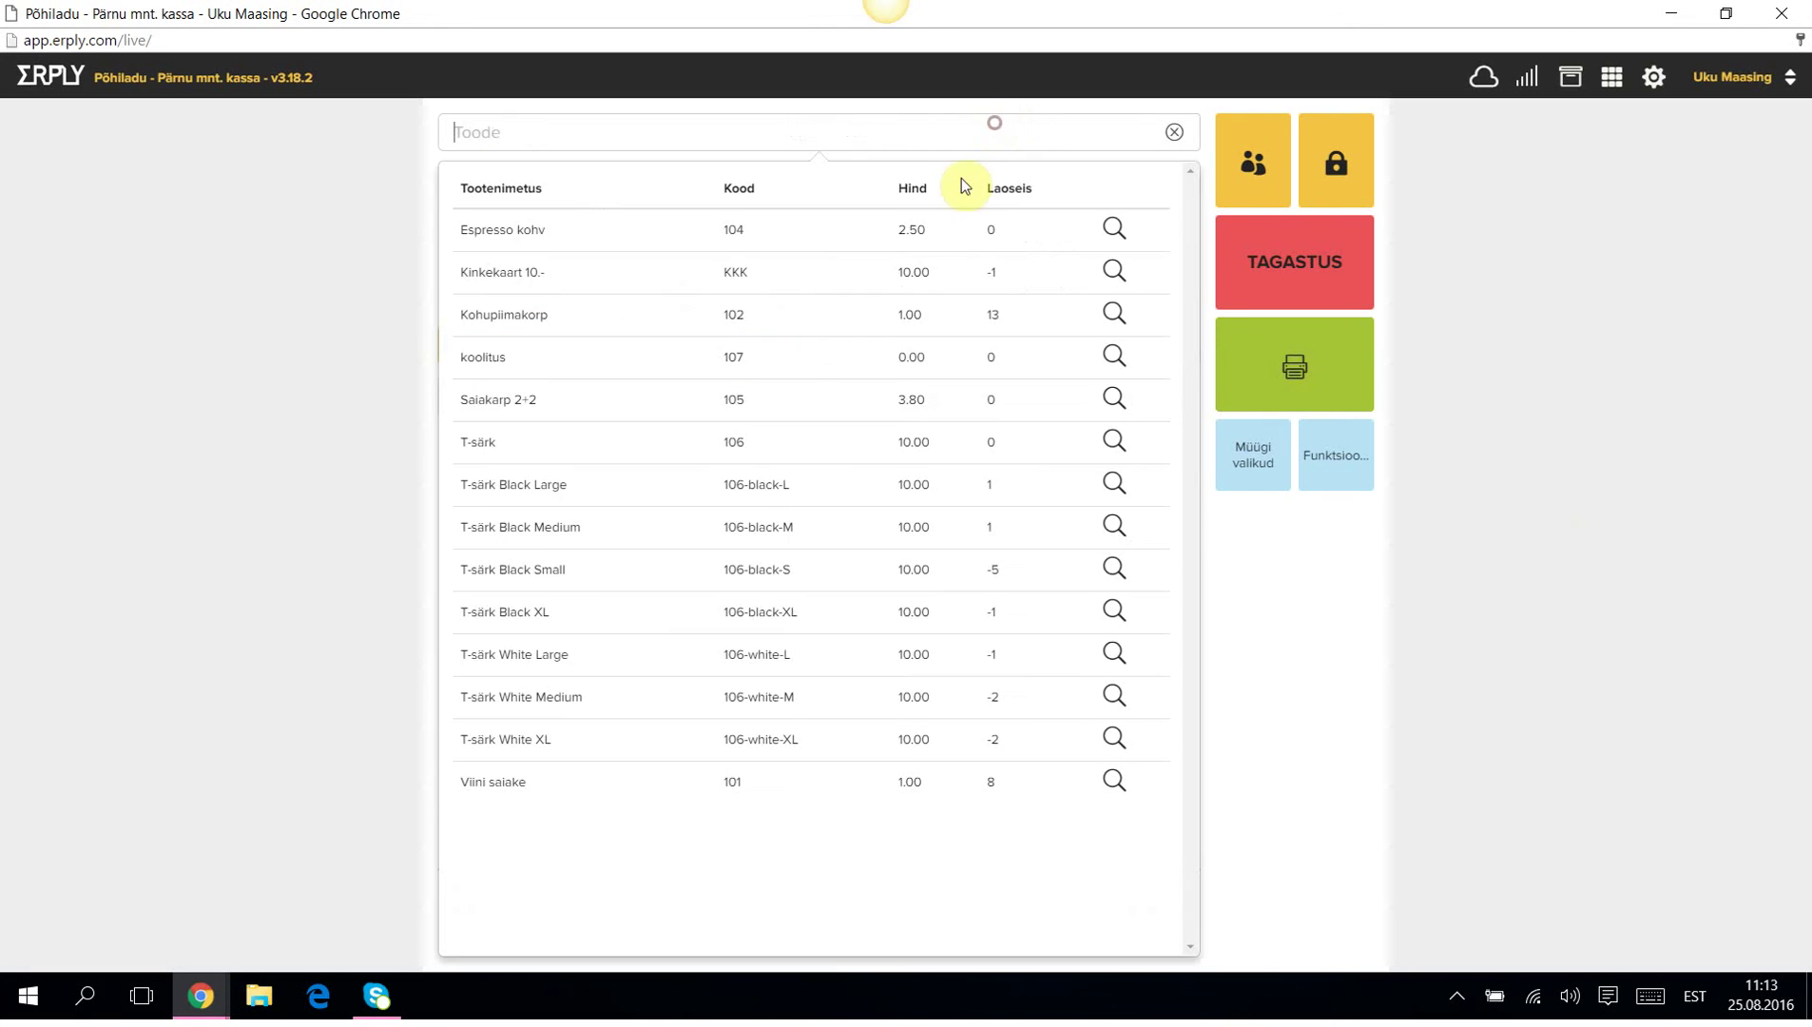
pyautogui.click(516, 231)
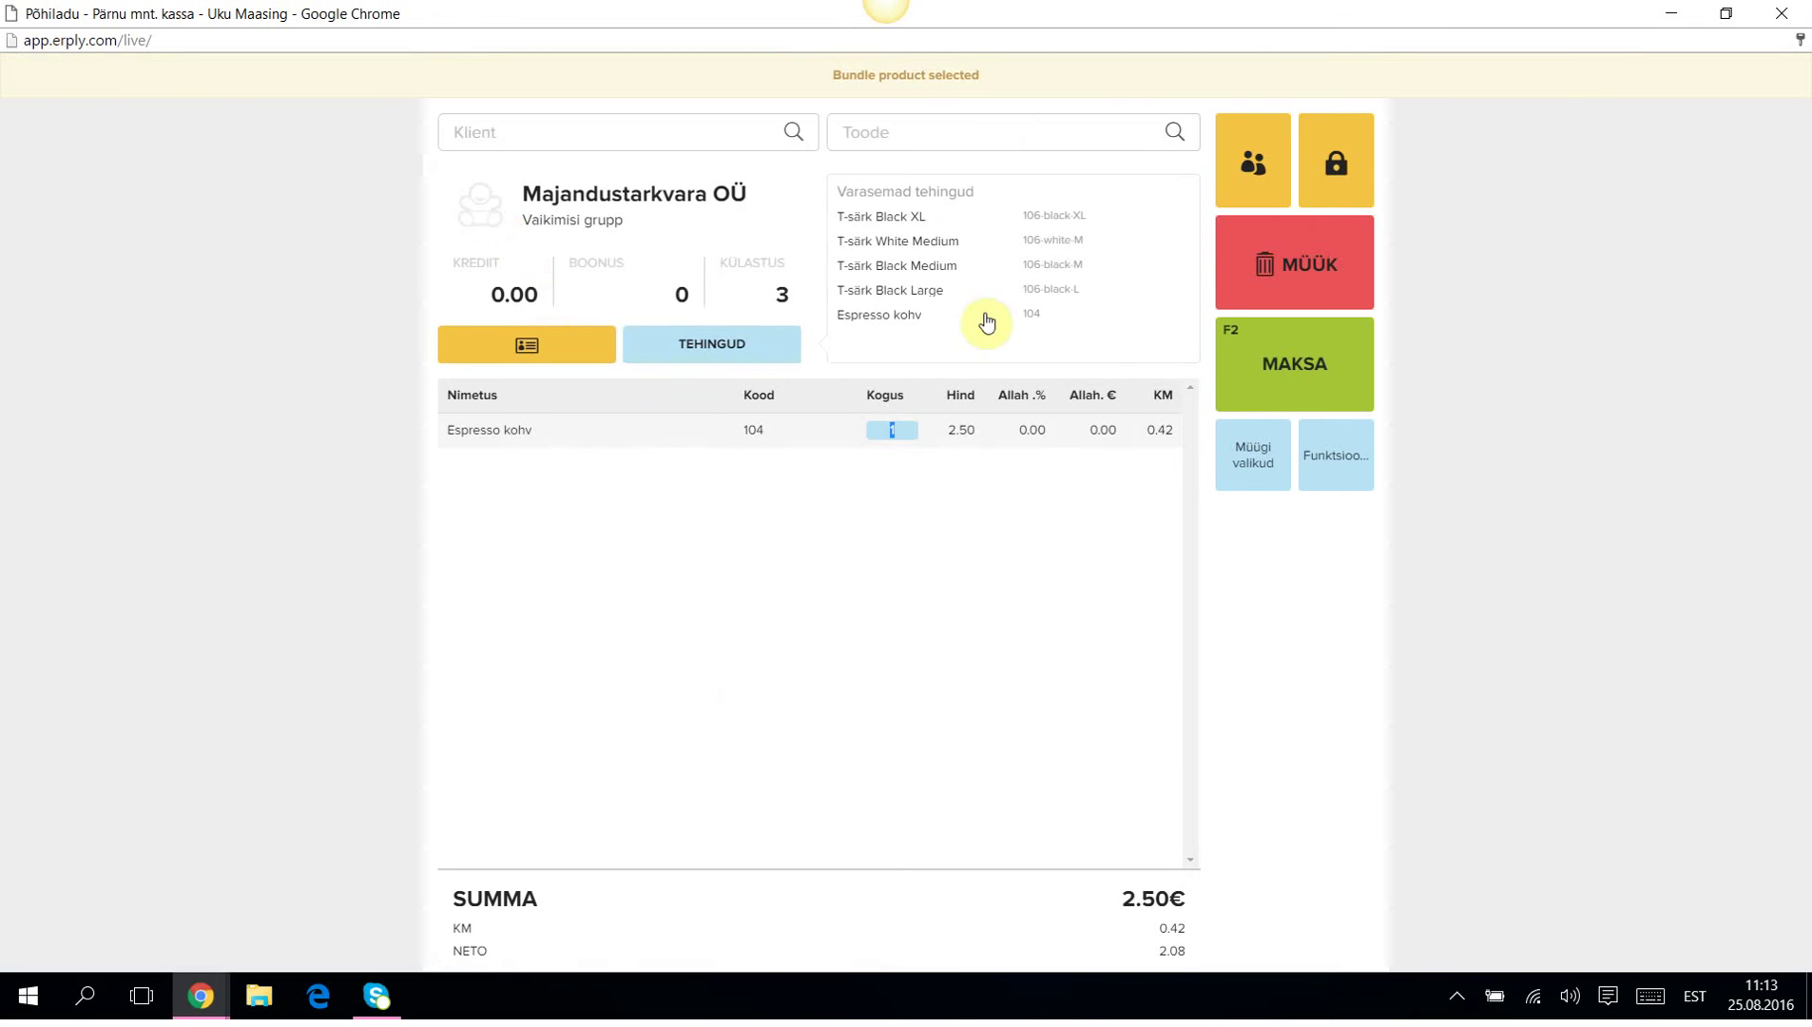
pyautogui.click(905, 131)
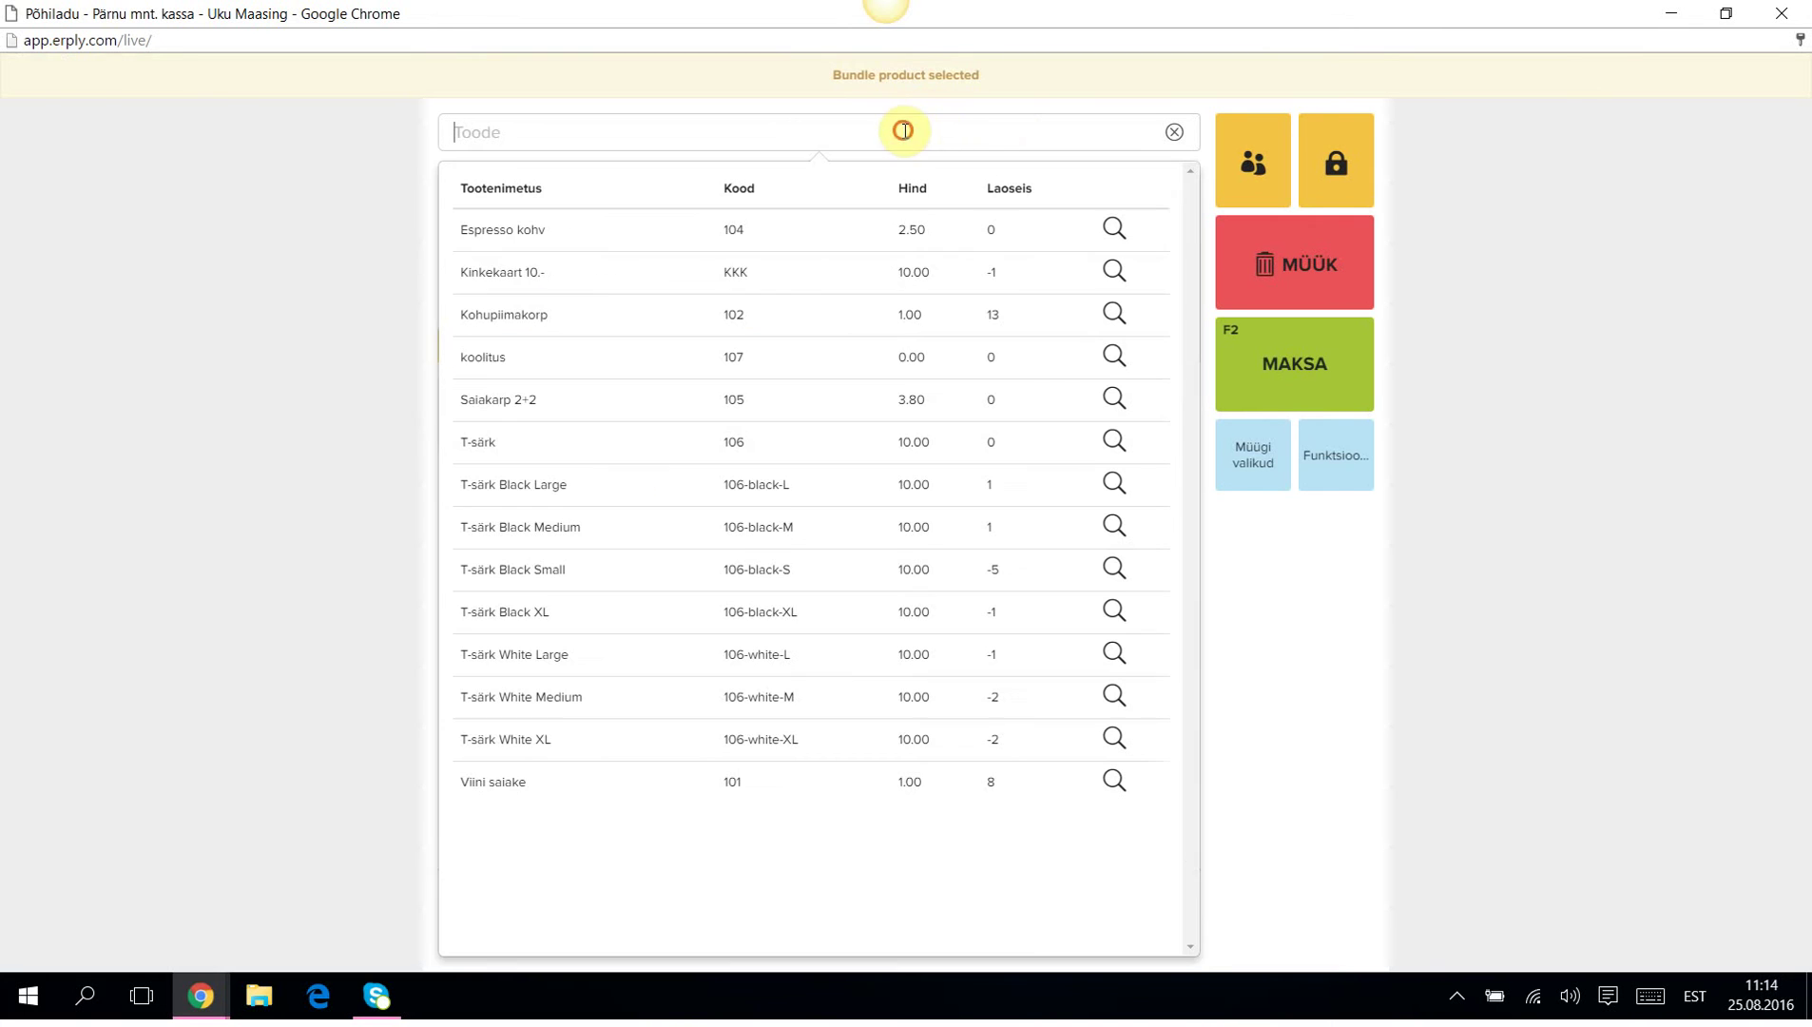
pyautogui.click(511, 791)
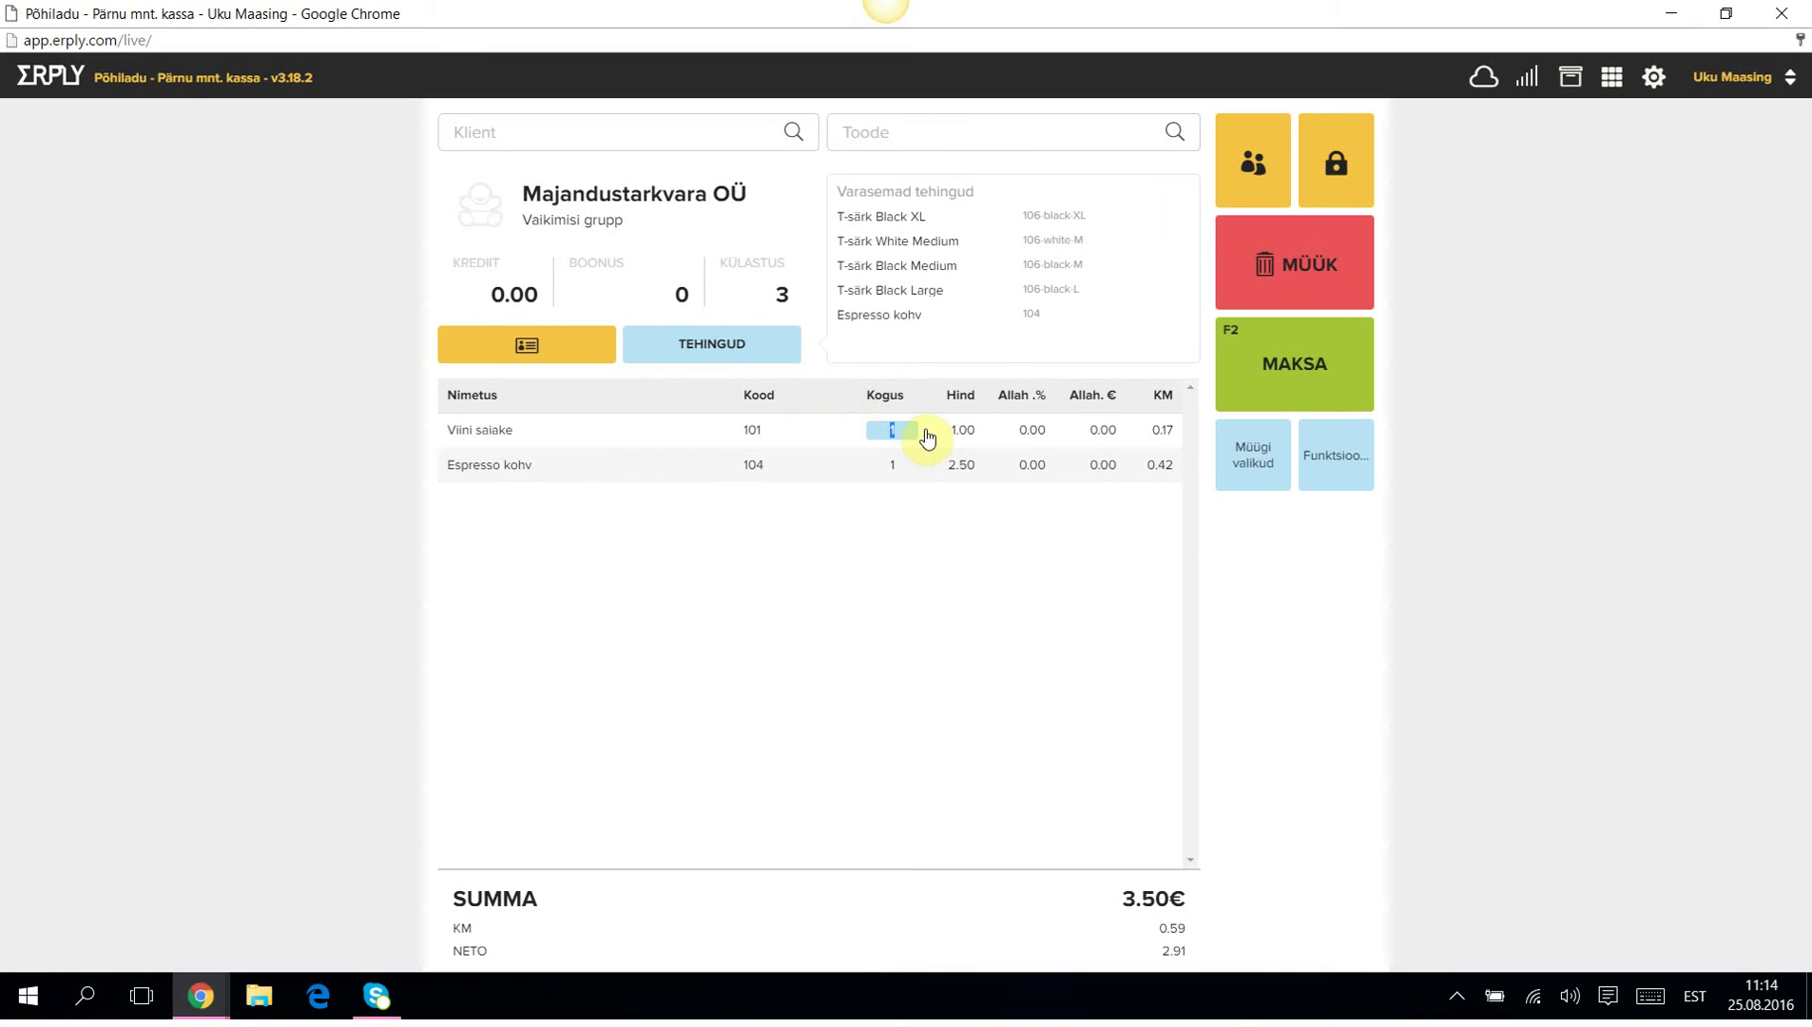
pyautogui.write('2')
pyautogui.click(916, 616)
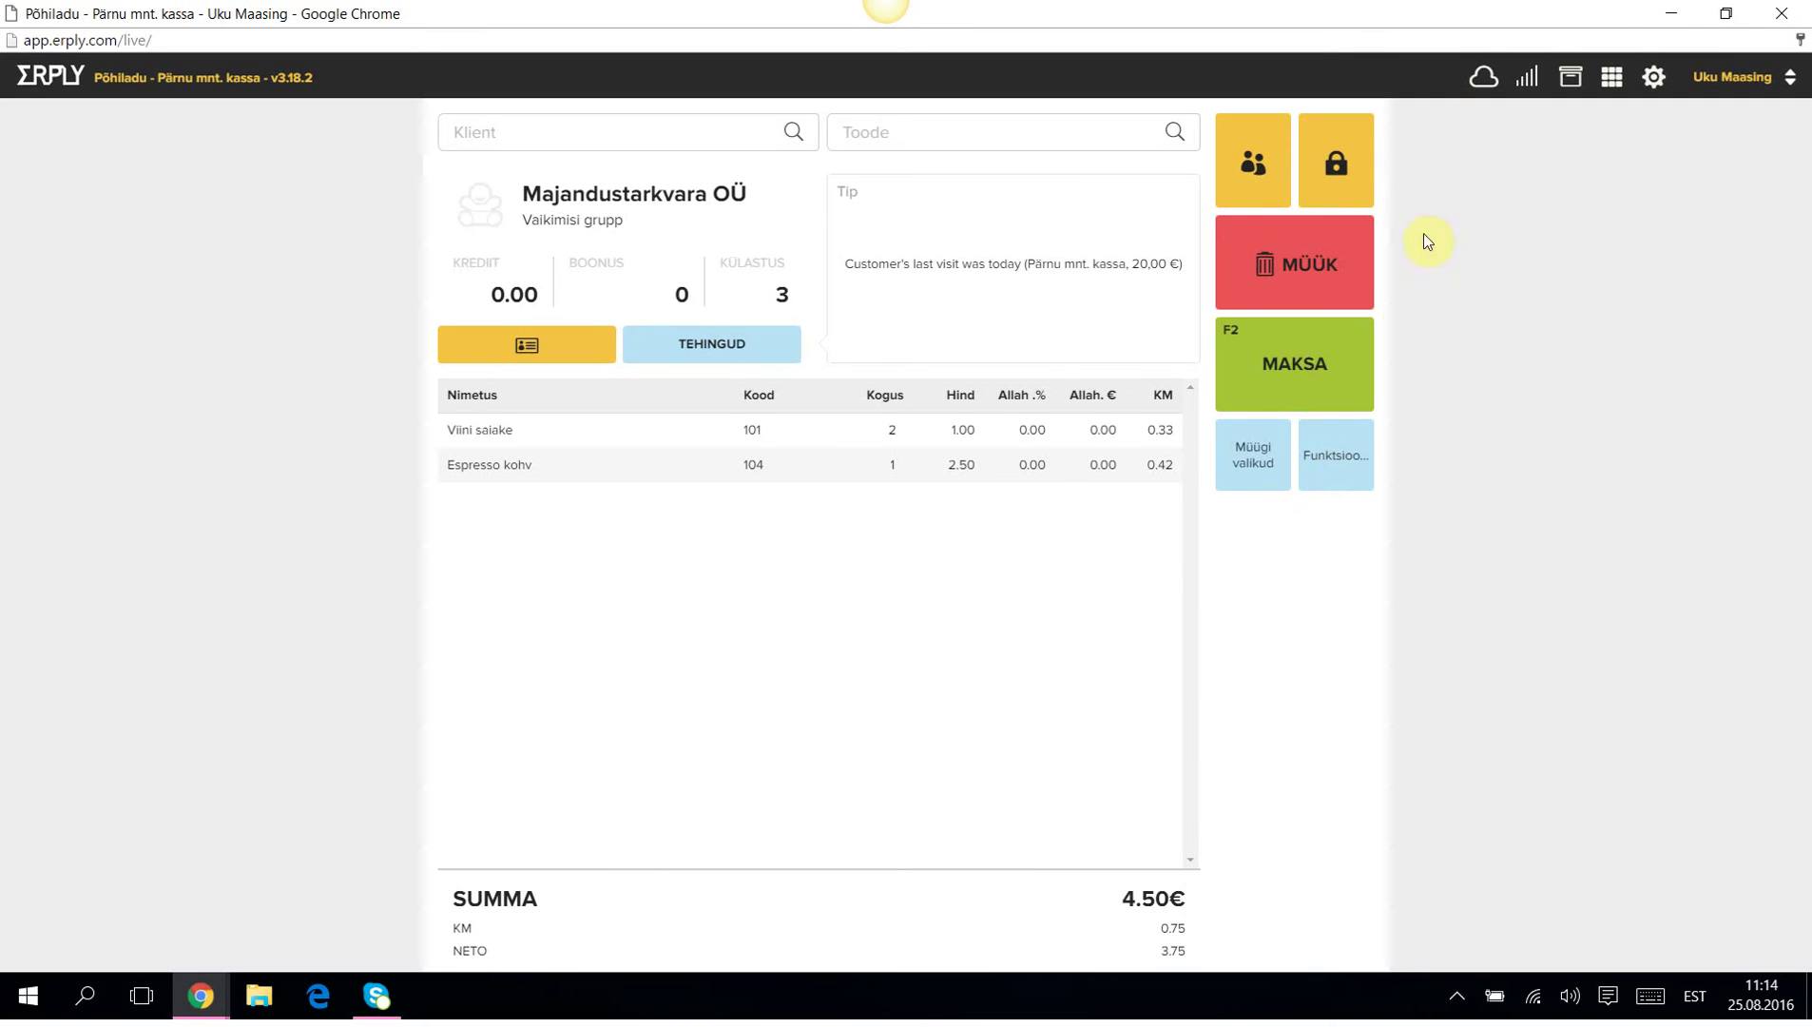
pyautogui.click(1251, 457)
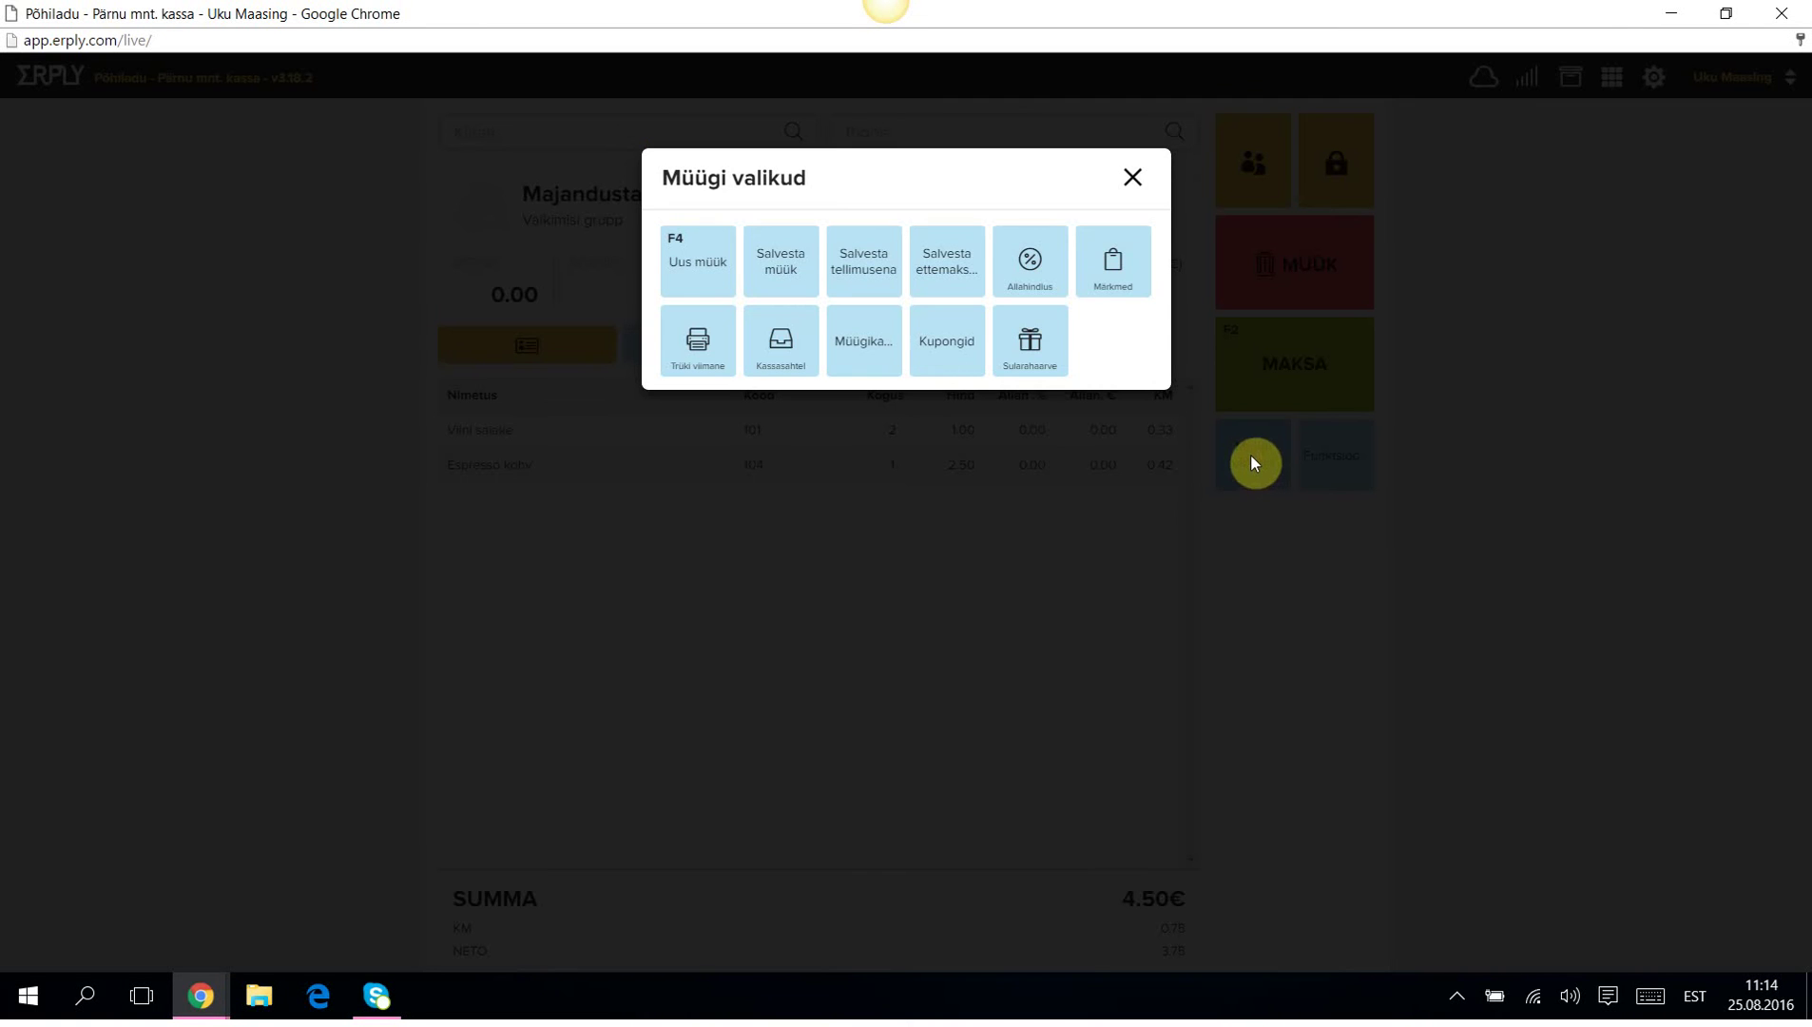
pyautogui.click(779, 262)
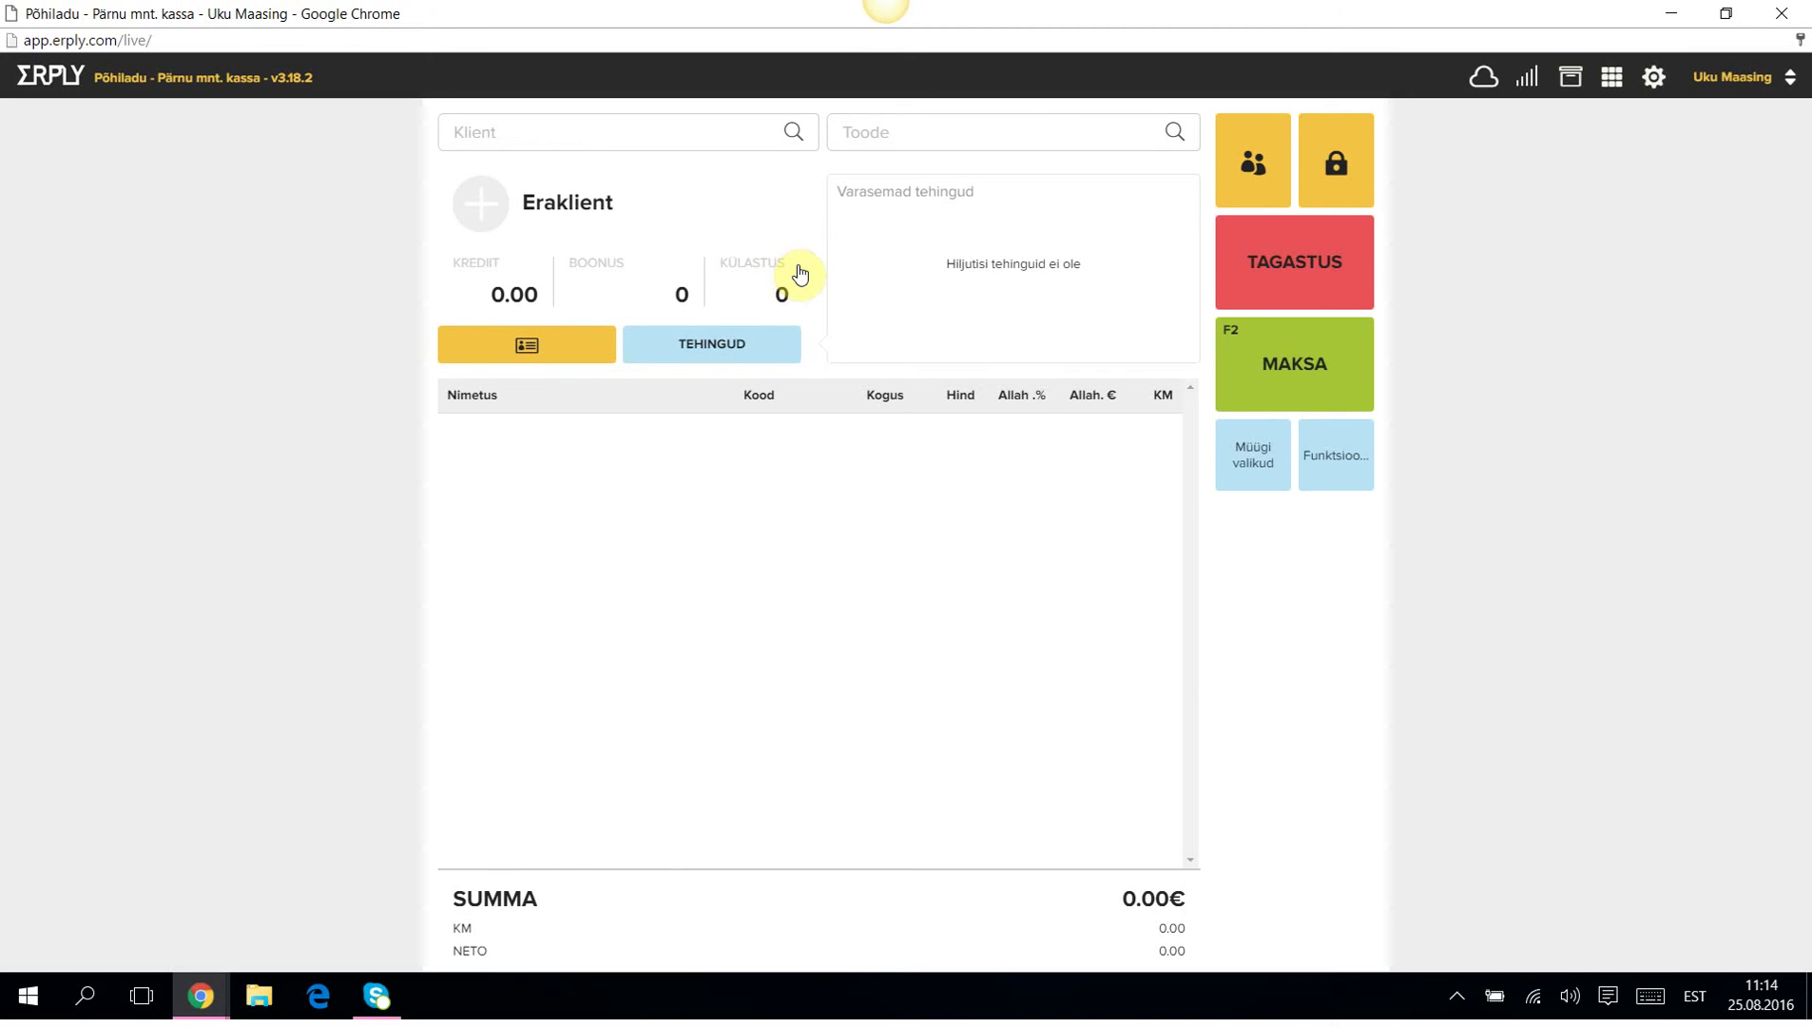
pyautogui.click(1338, 464)
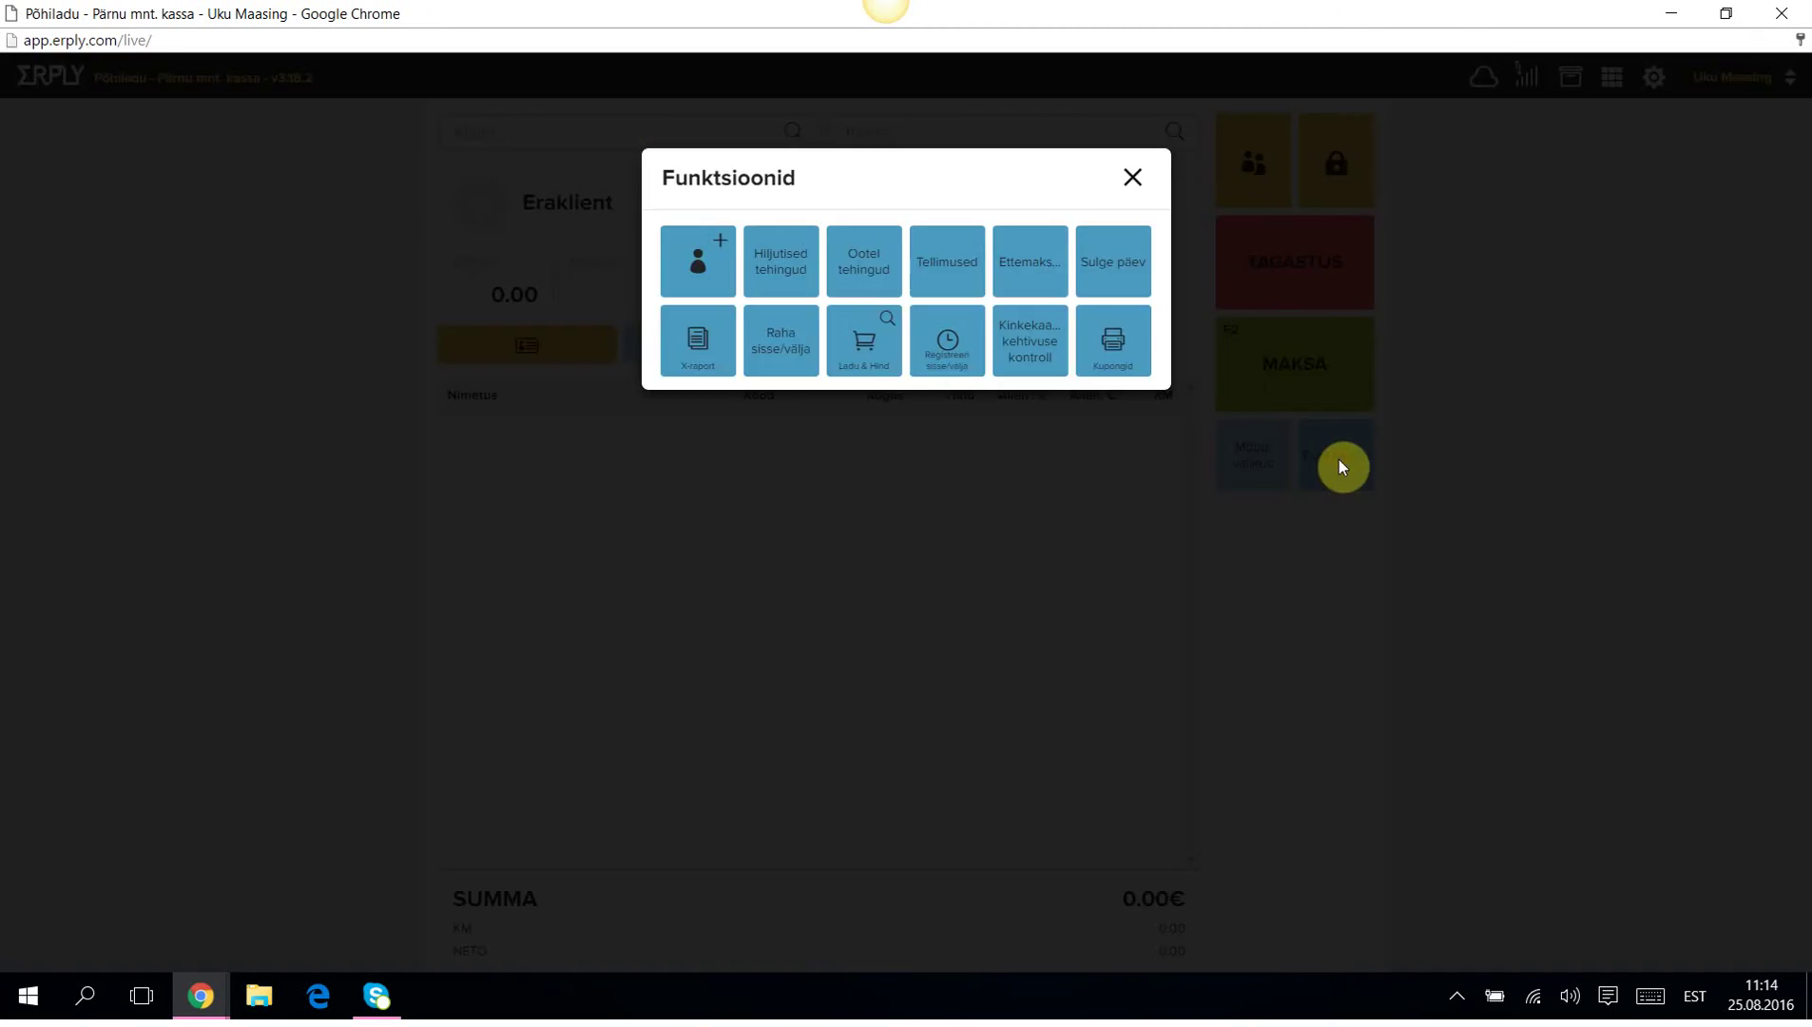
pyautogui.click(862, 263)
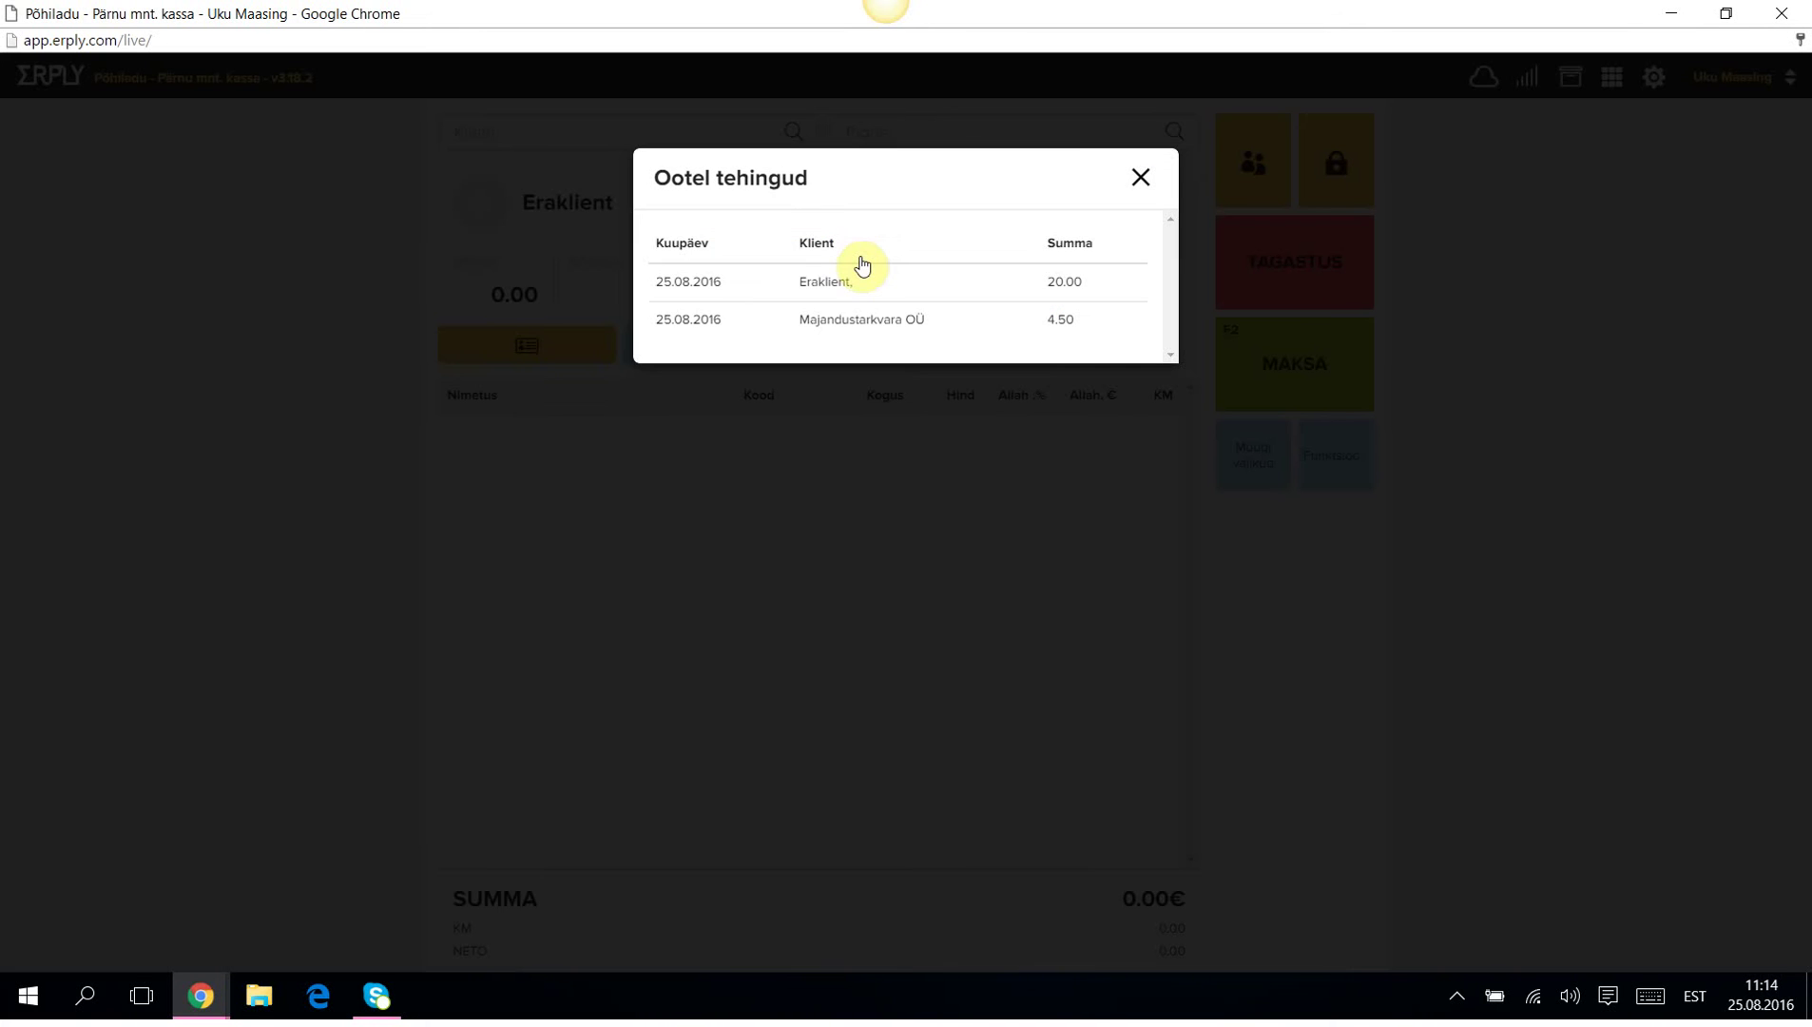
pyautogui.click(677, 319)
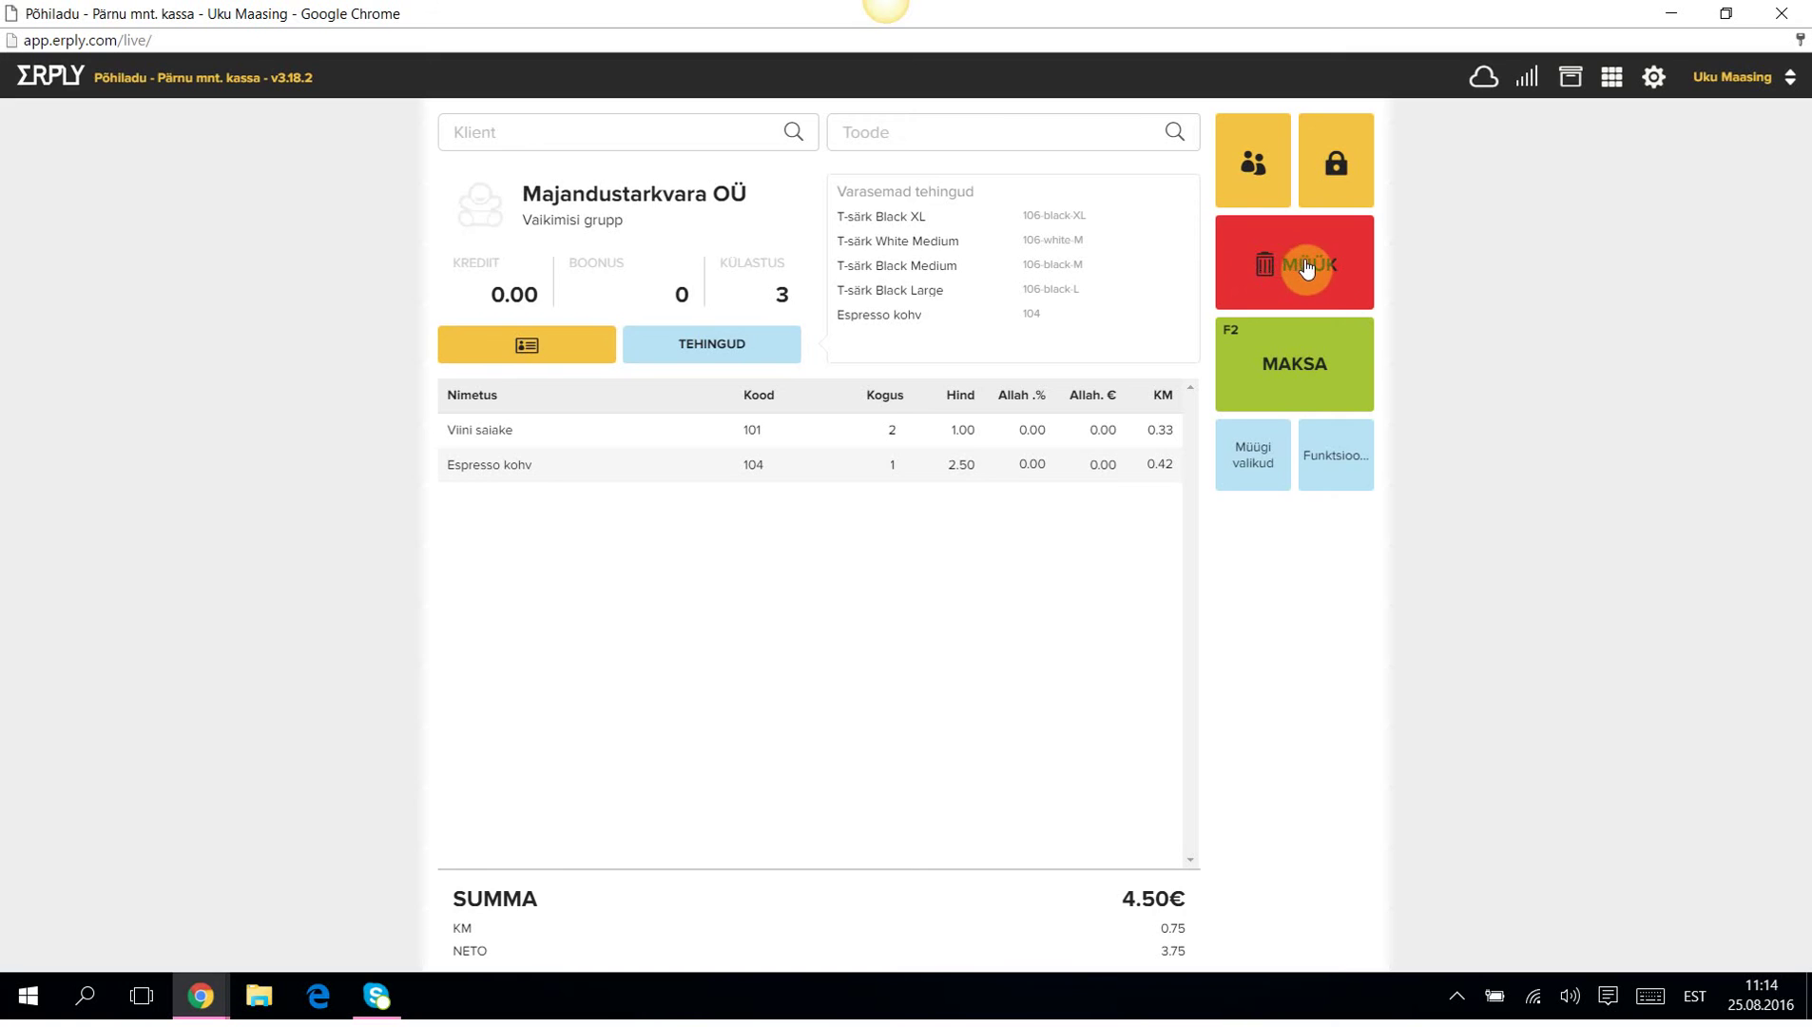
# Discard the held sale and a trial T-särk Black Large sale via Uus müük, leaving 0.00€.
pyautogui.click(1308, 270)
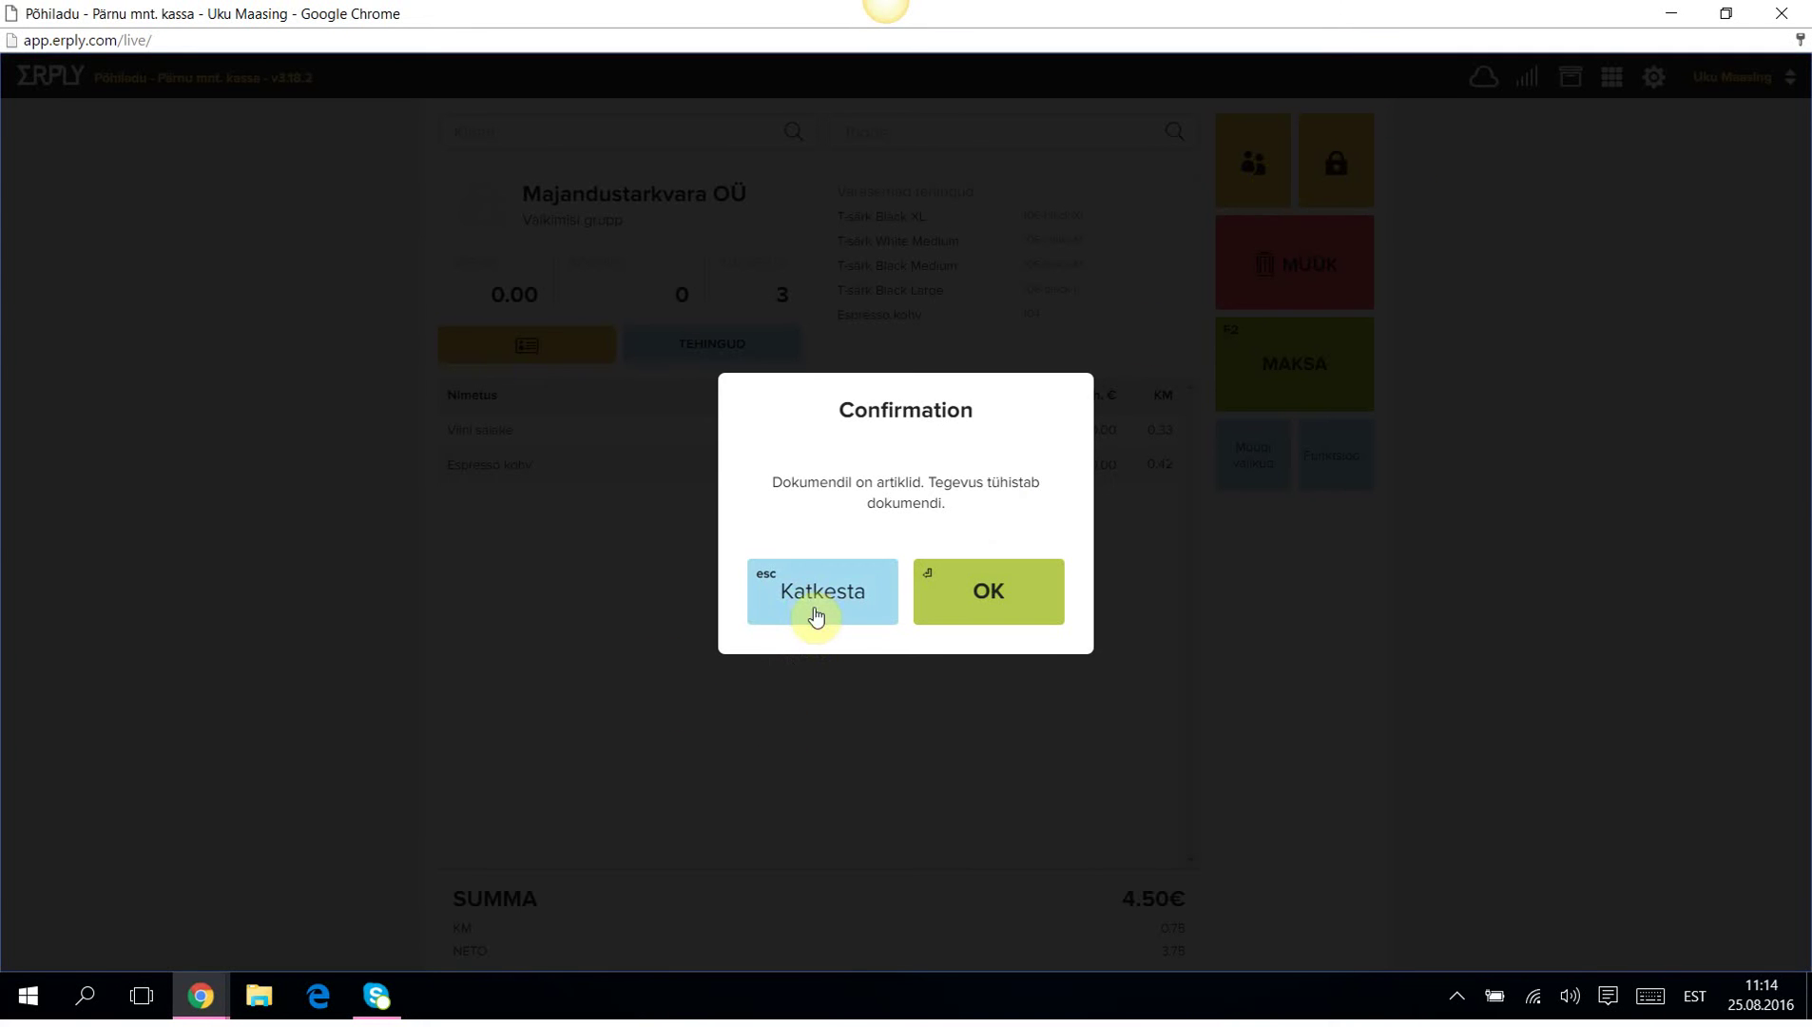
pyautogui.click(1021, 608)
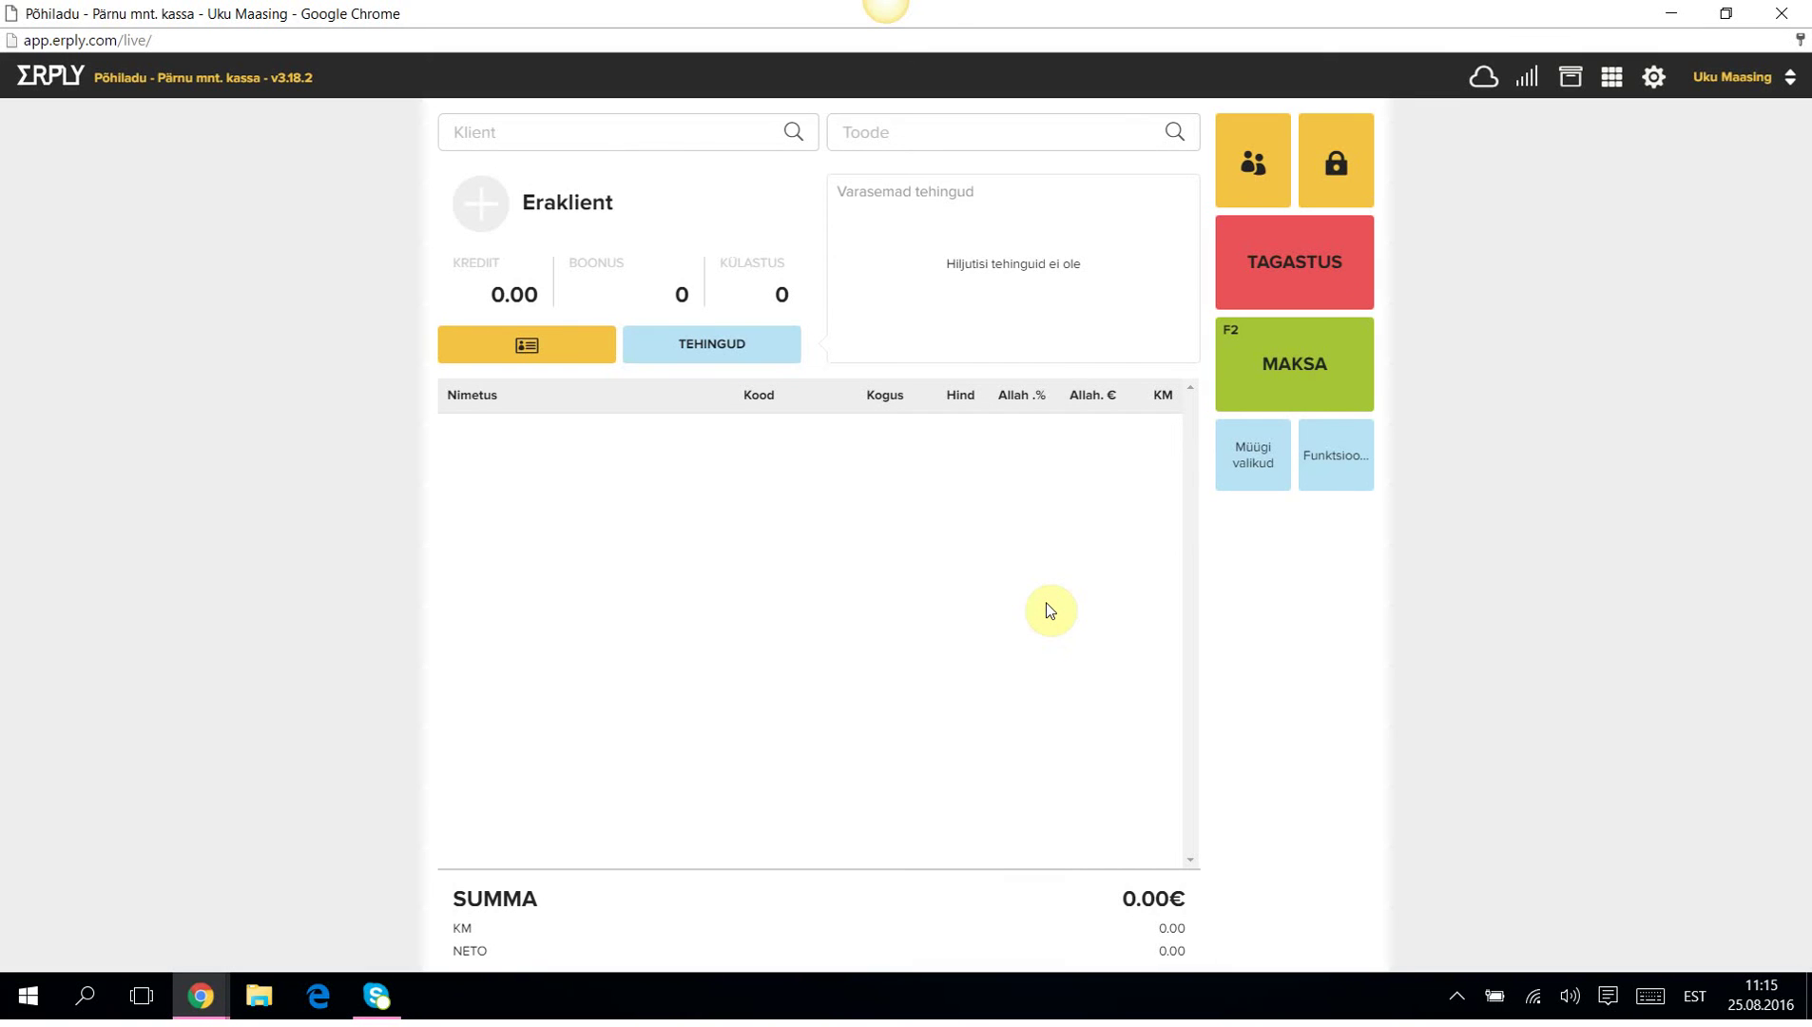
pyautogui.click(879, 133)
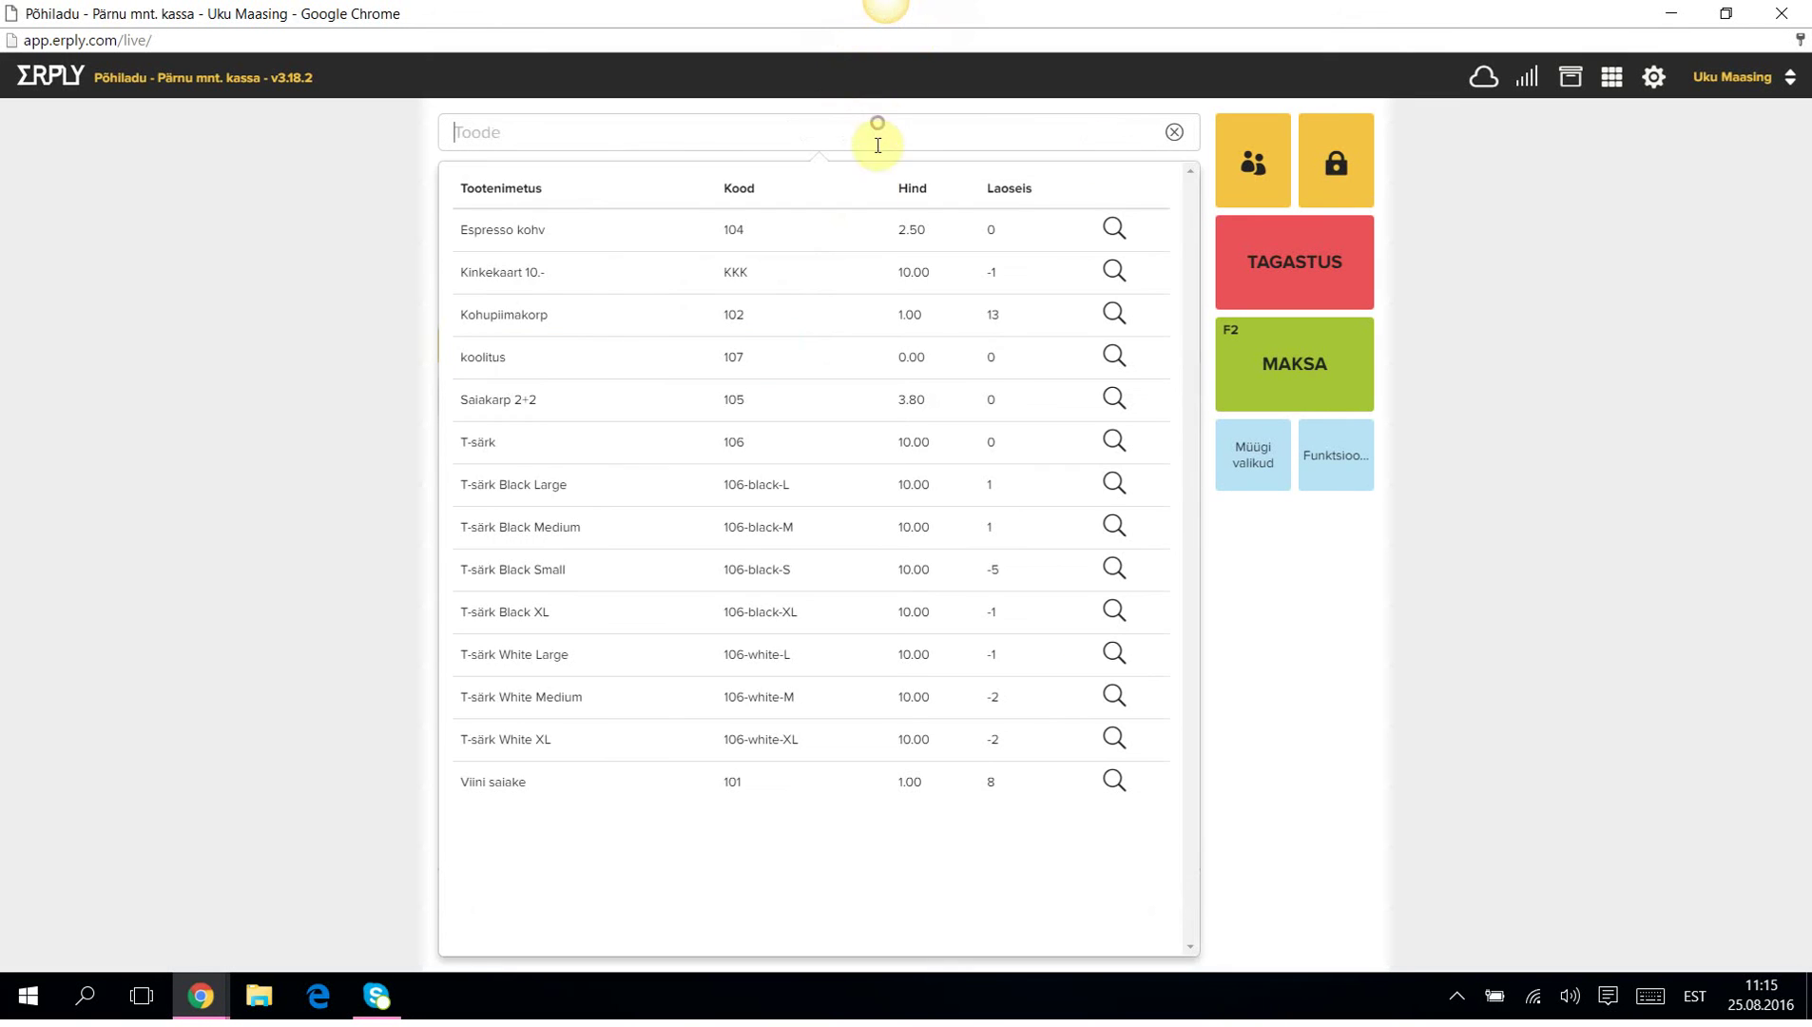
pyautogui.click(494, 493)
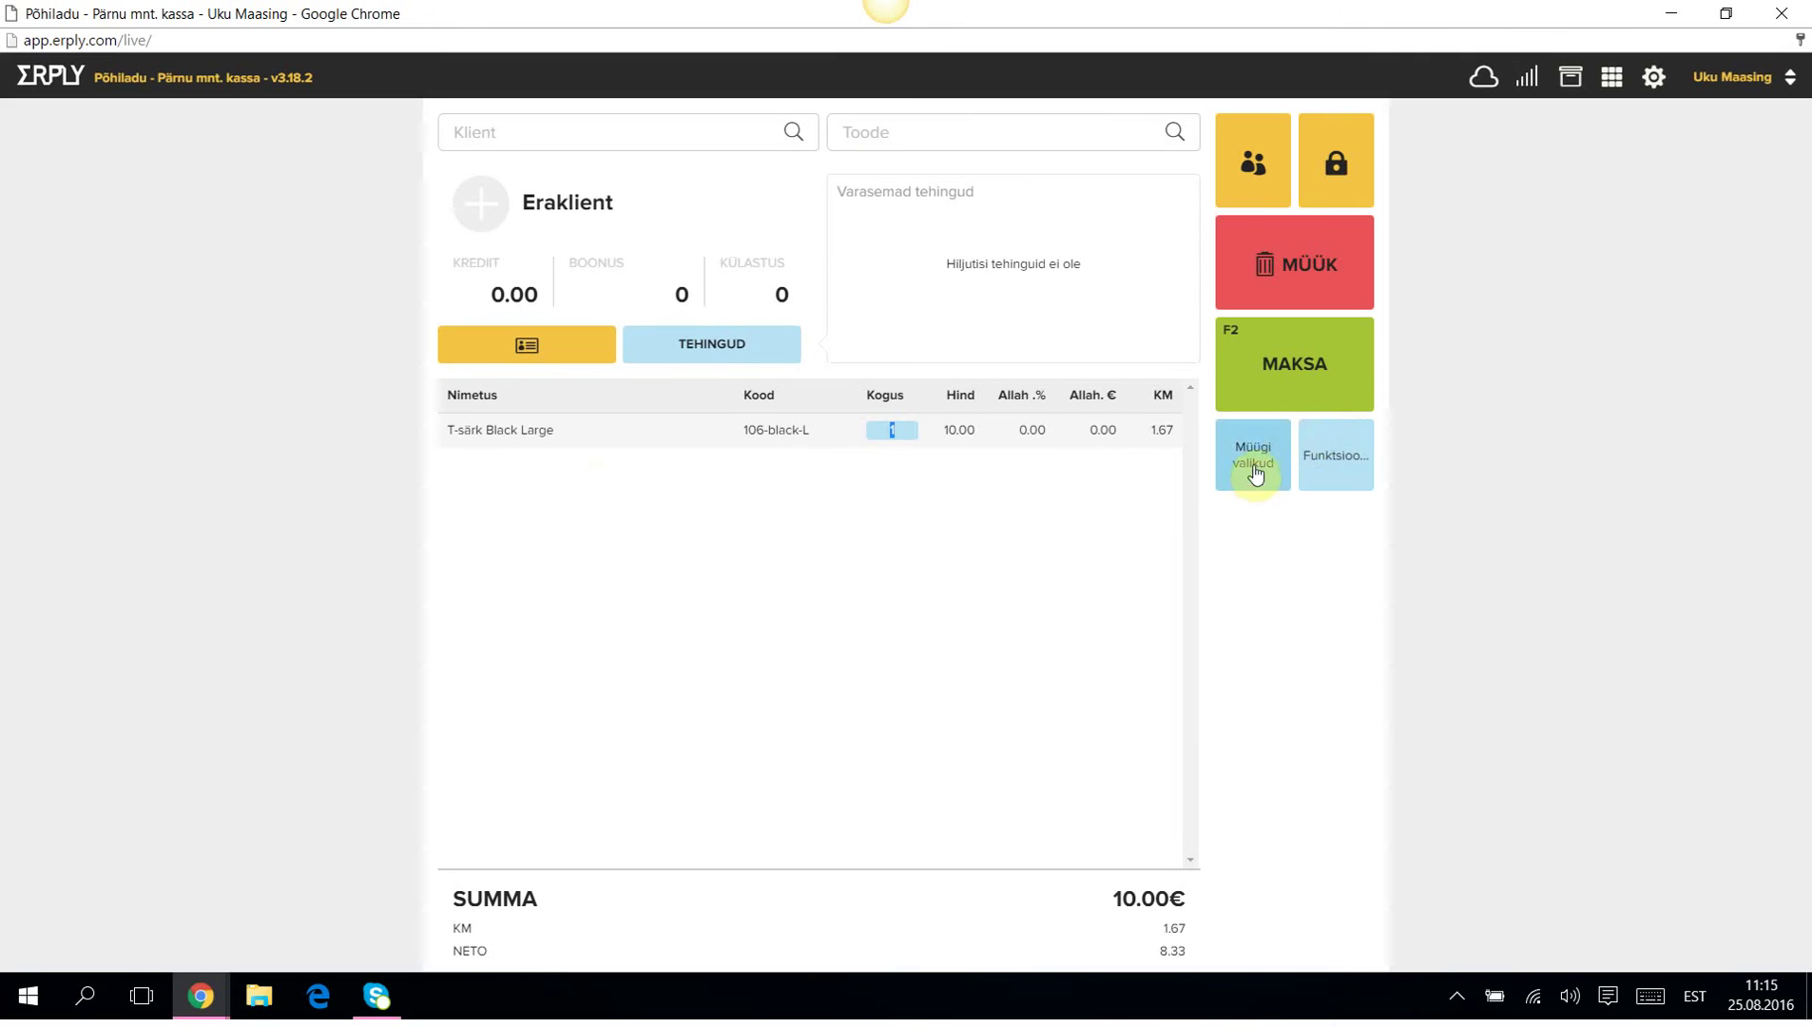
pyautogui.click(1255, 466)
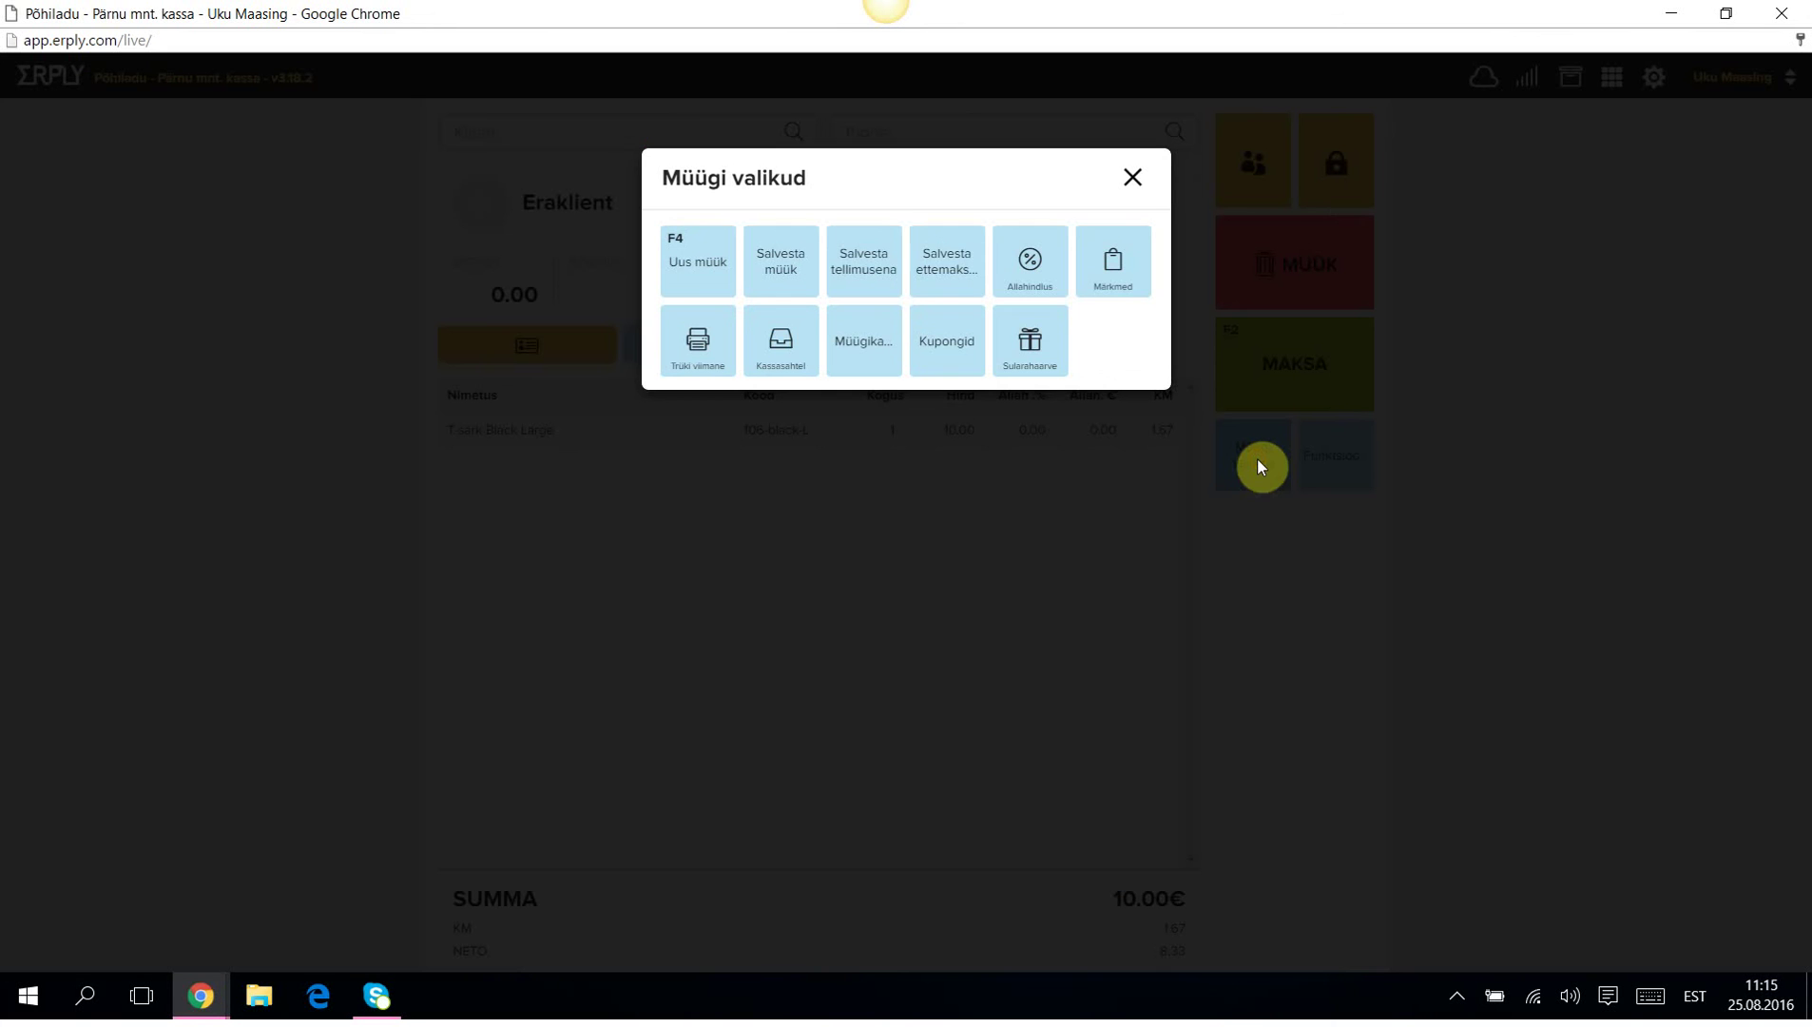
pyautogui.click(700, 267)
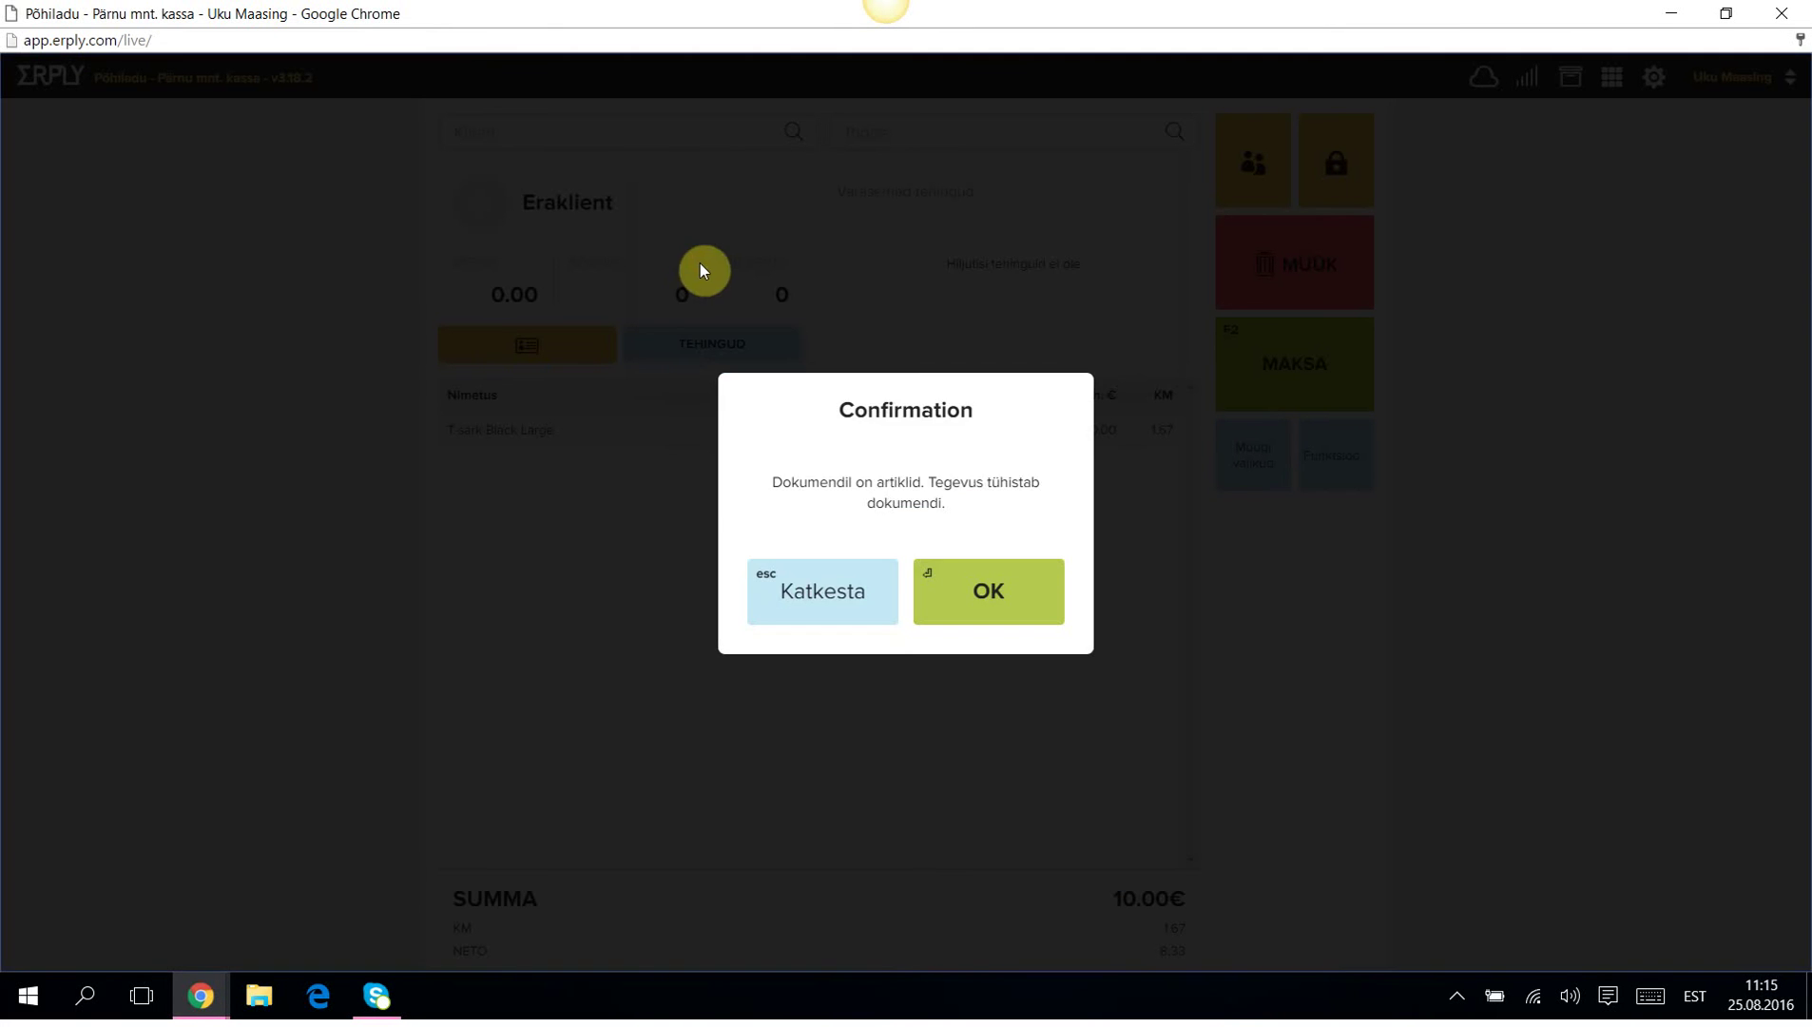
pyautogui.click(982, 591)
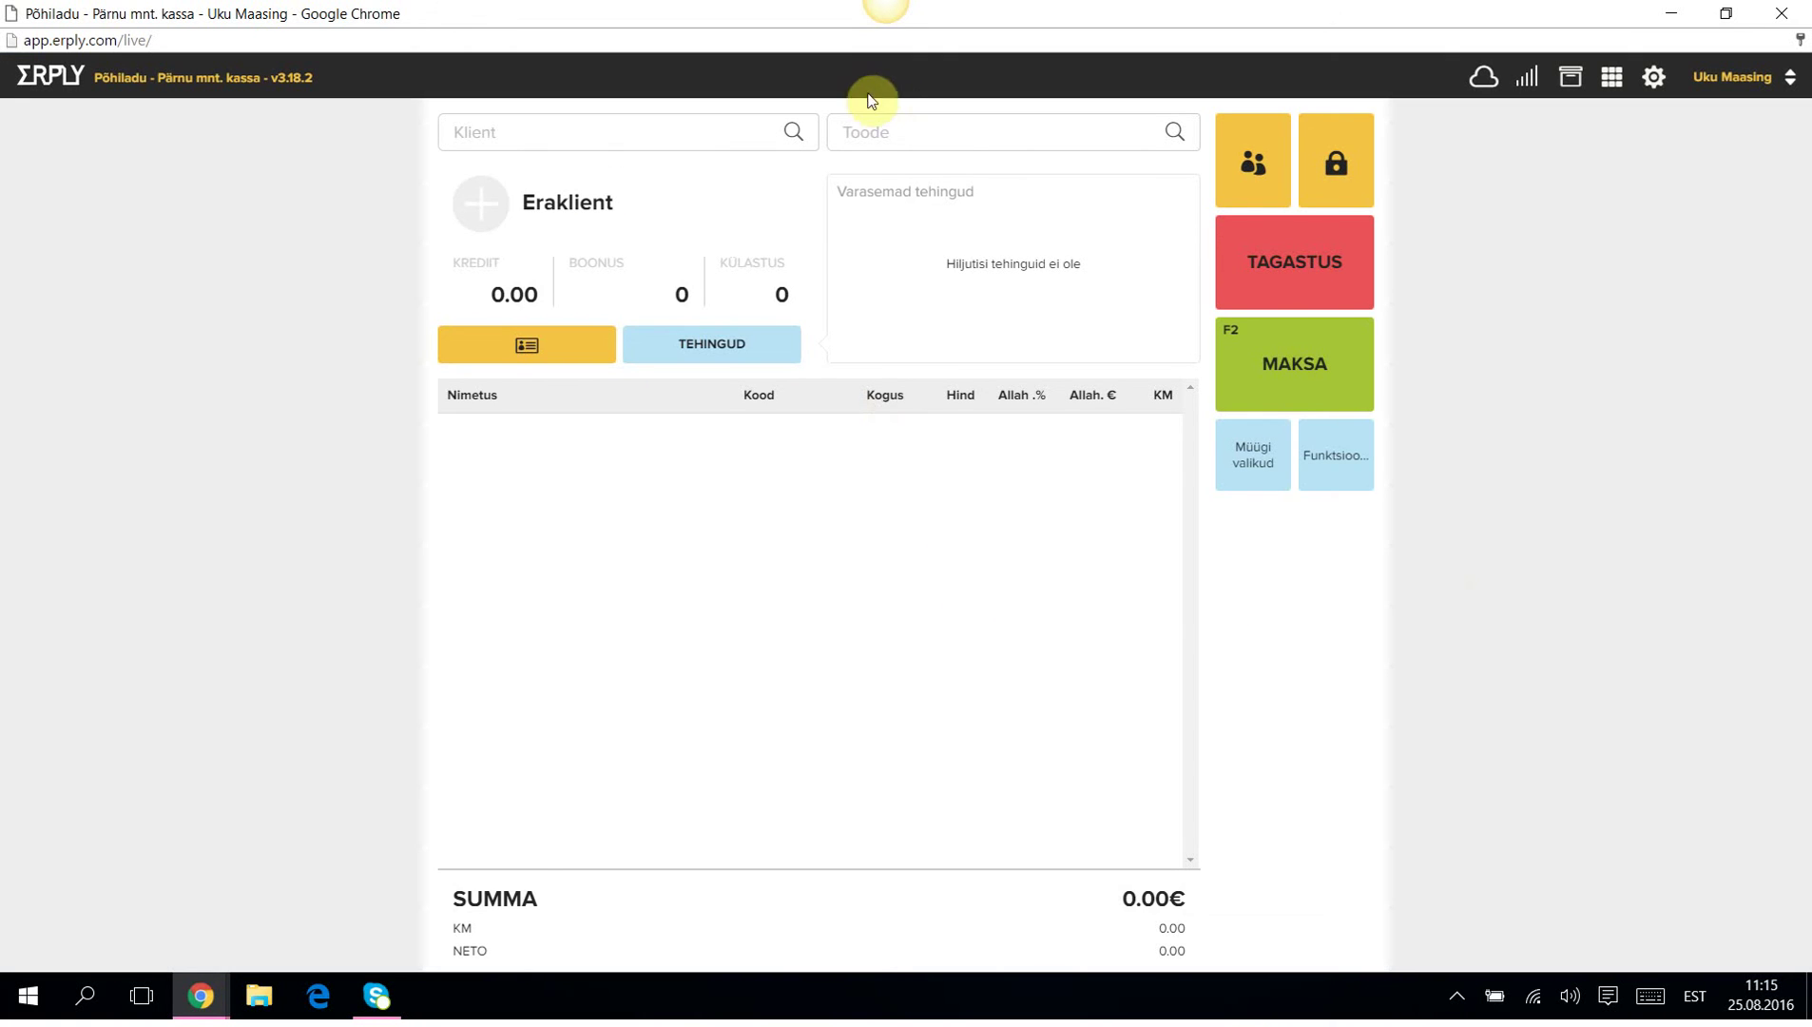
# For Majandustarkvara OÜ, add T-särk Black Medium, Viini saiake and Espresso kohv, totalling 13.50€.
pyautogui.click(567, 132)
pyautogui.click(519, 278)
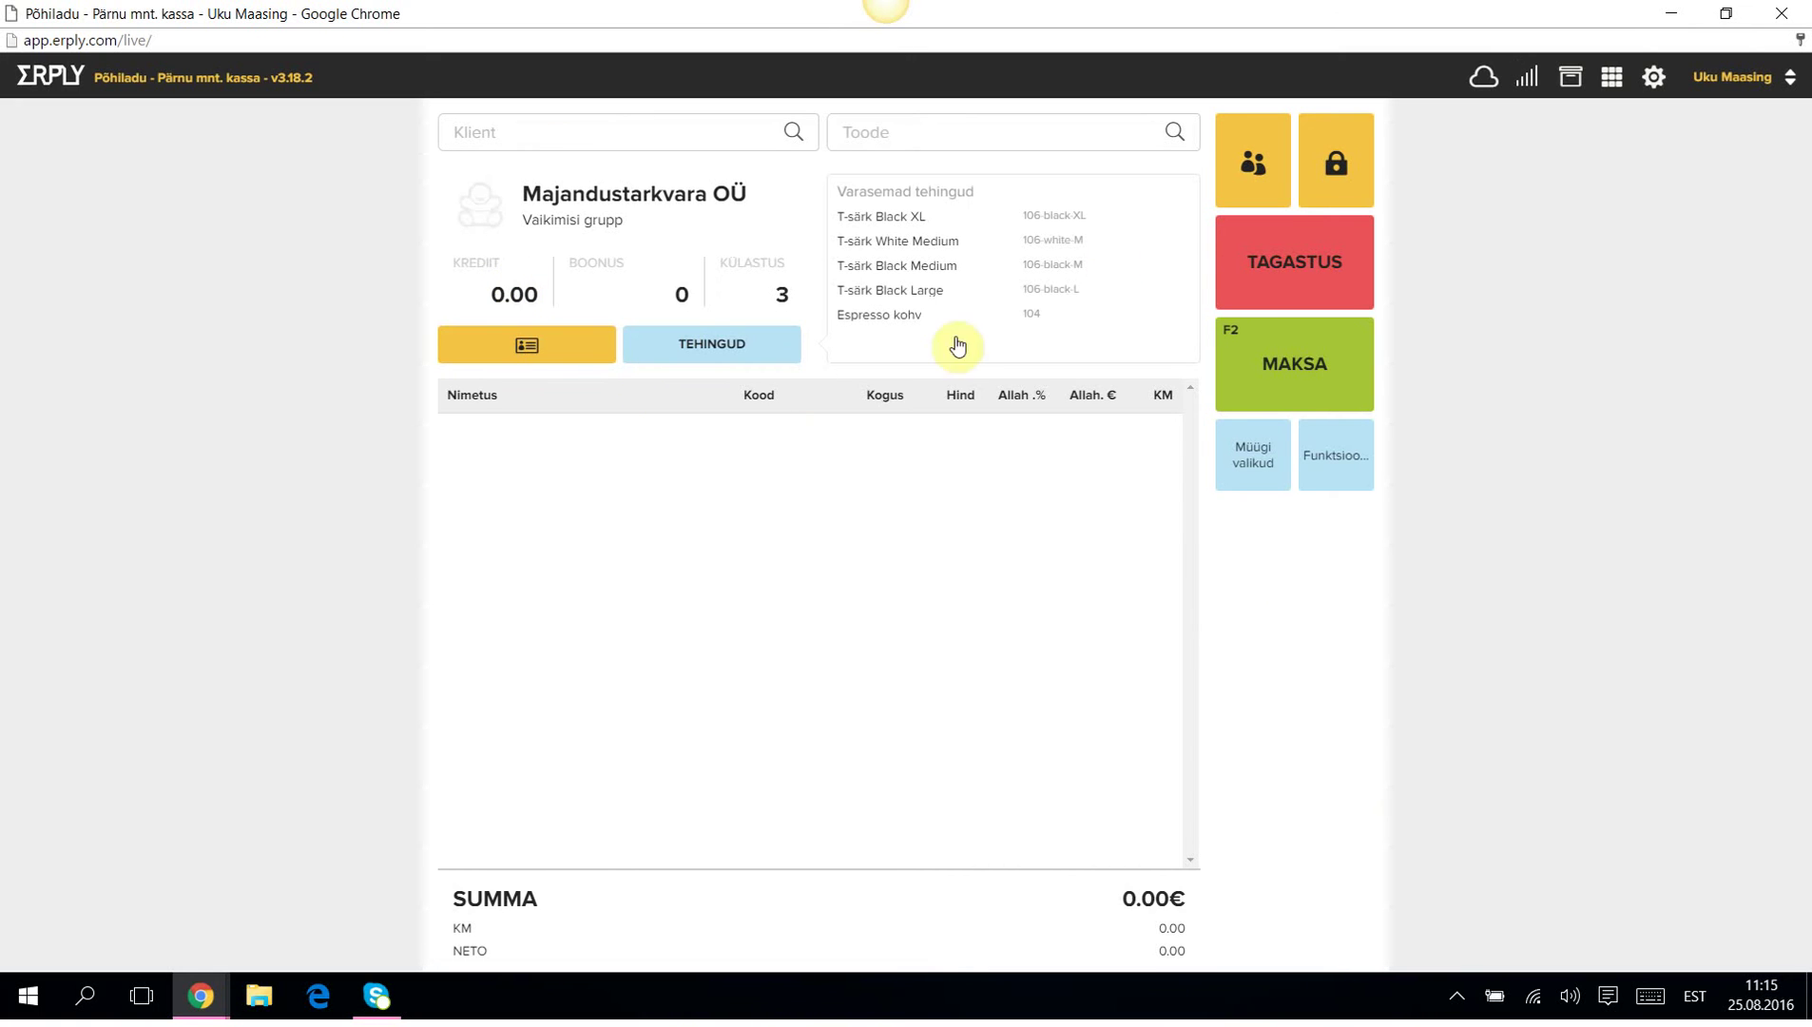
pyautogui.click(901, 134)
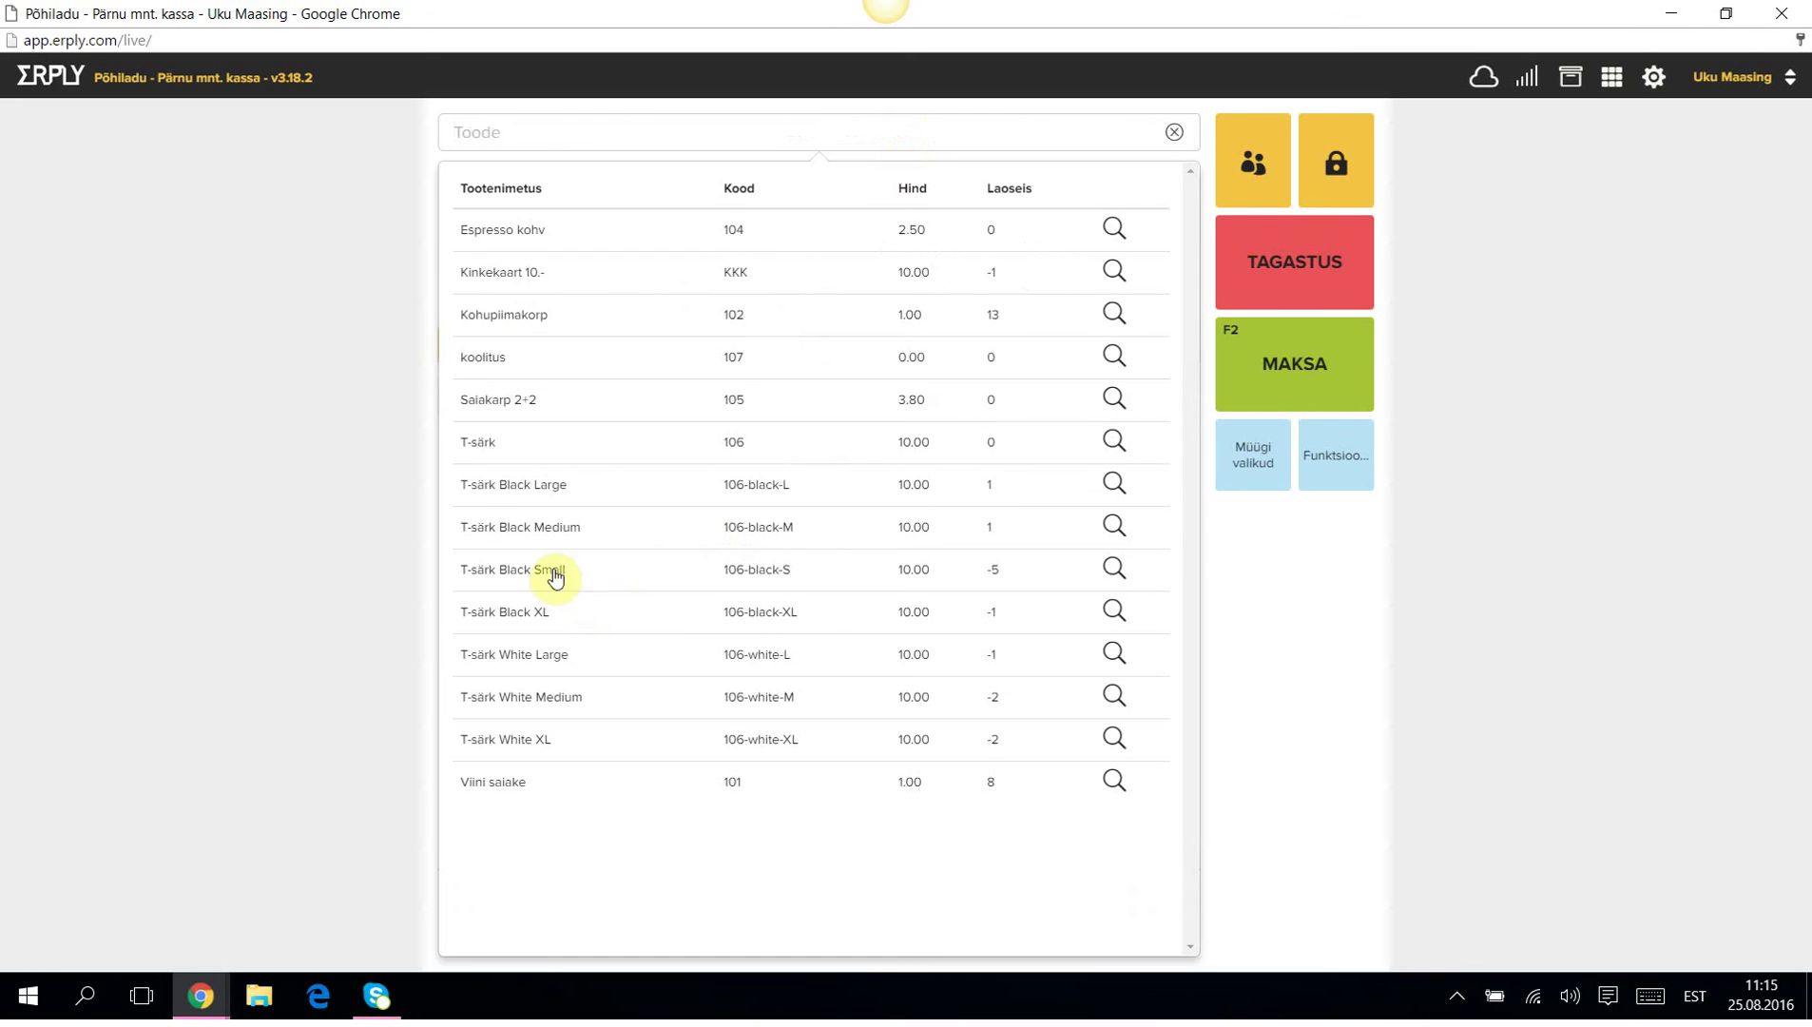
pyautogui.click(523, 528)
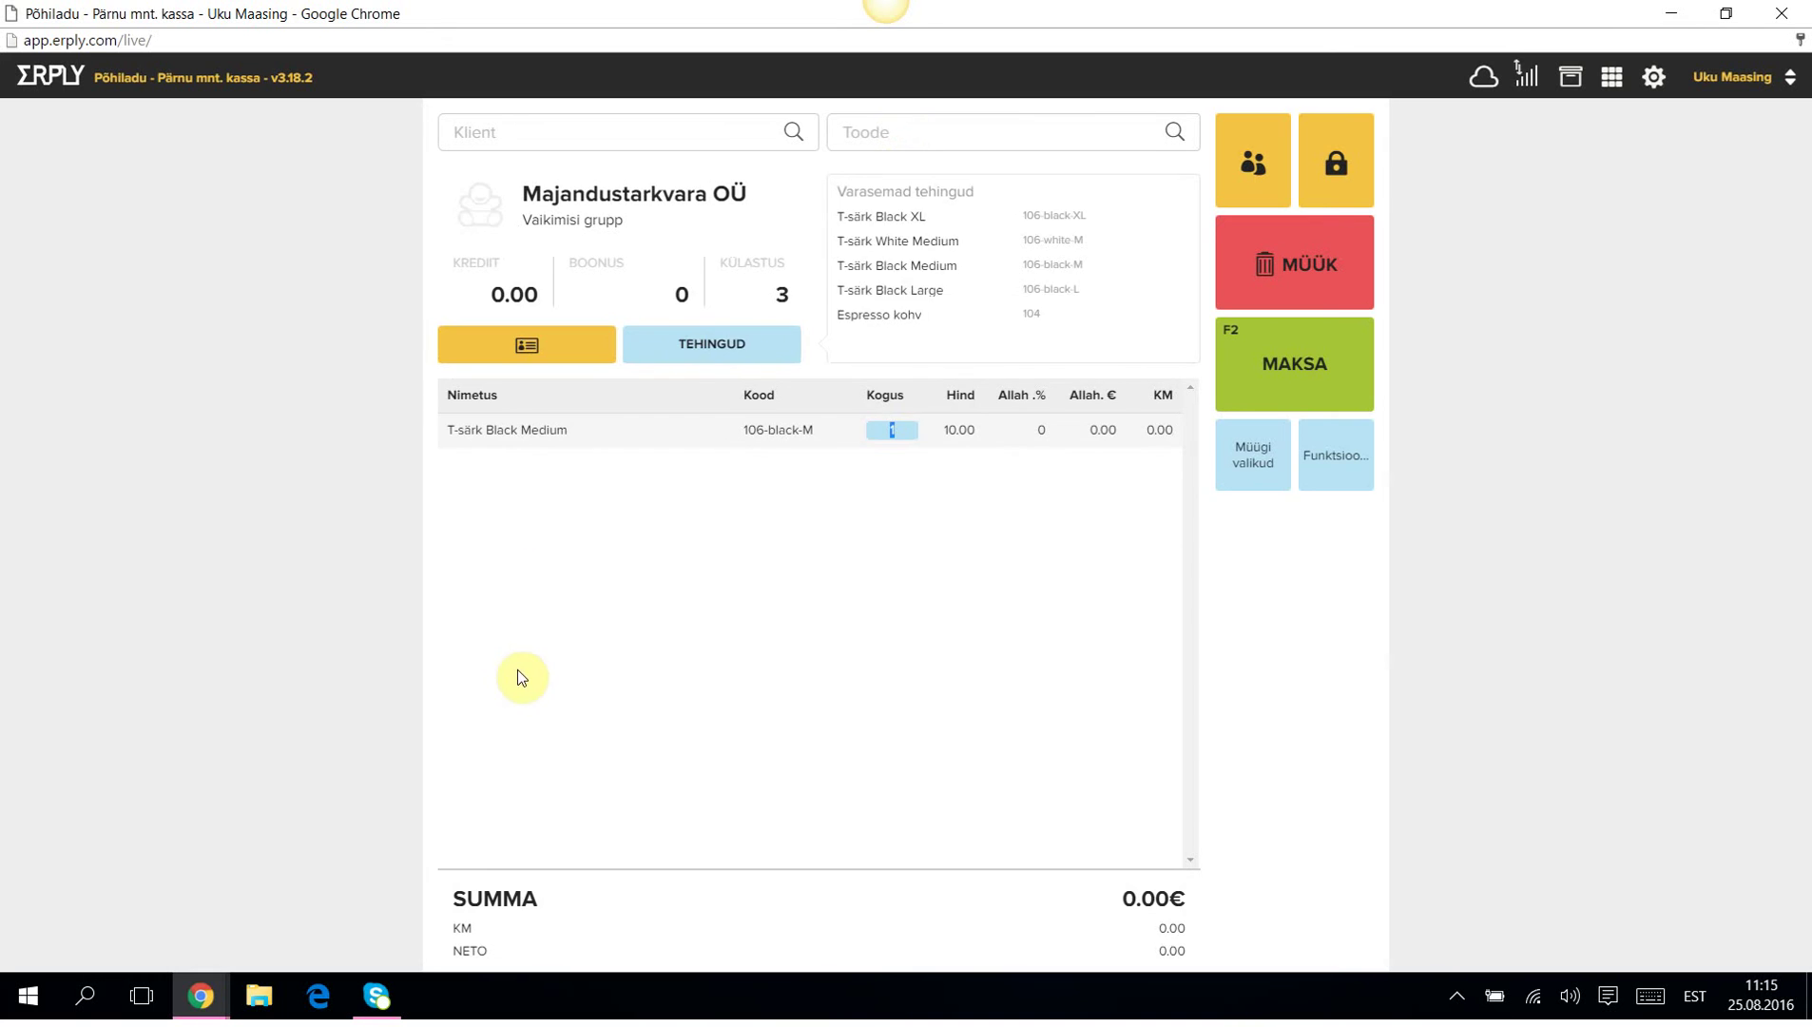
pyautogui.click(877, 133)
pyautogui.click(526, 782)
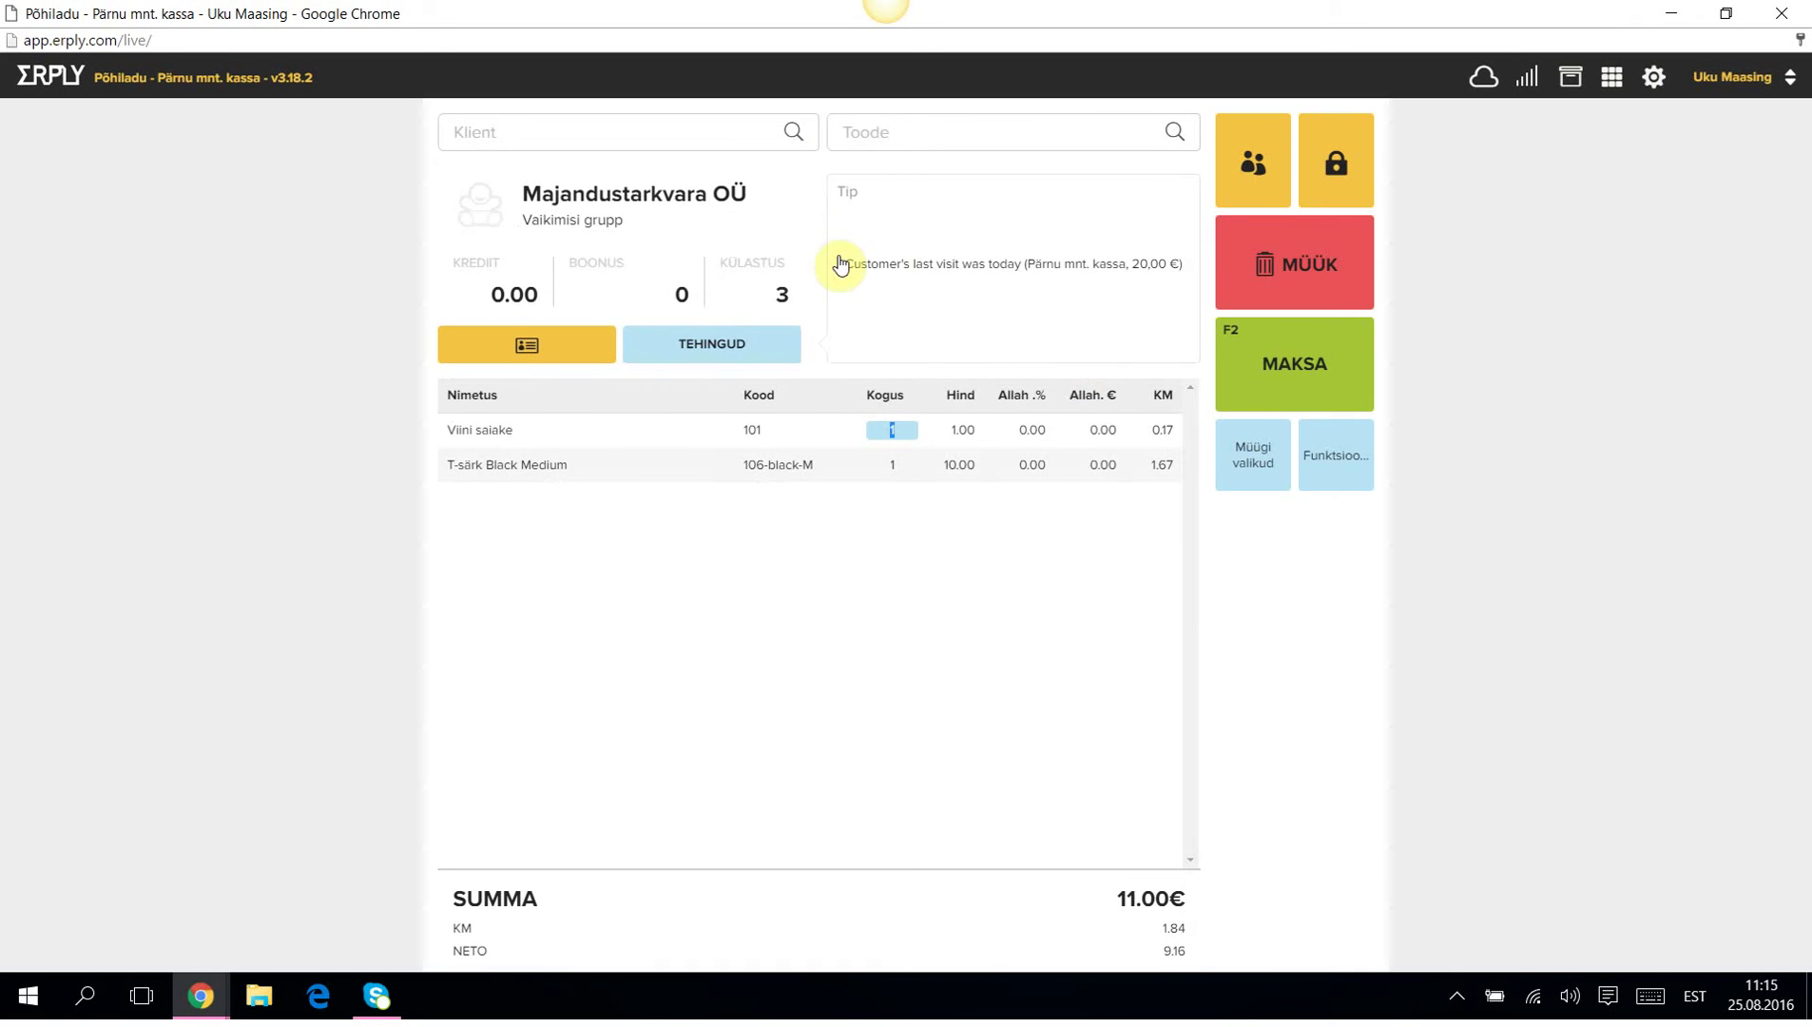
pyautogui.click(880, 133)
pyautogui.click(501, 247)
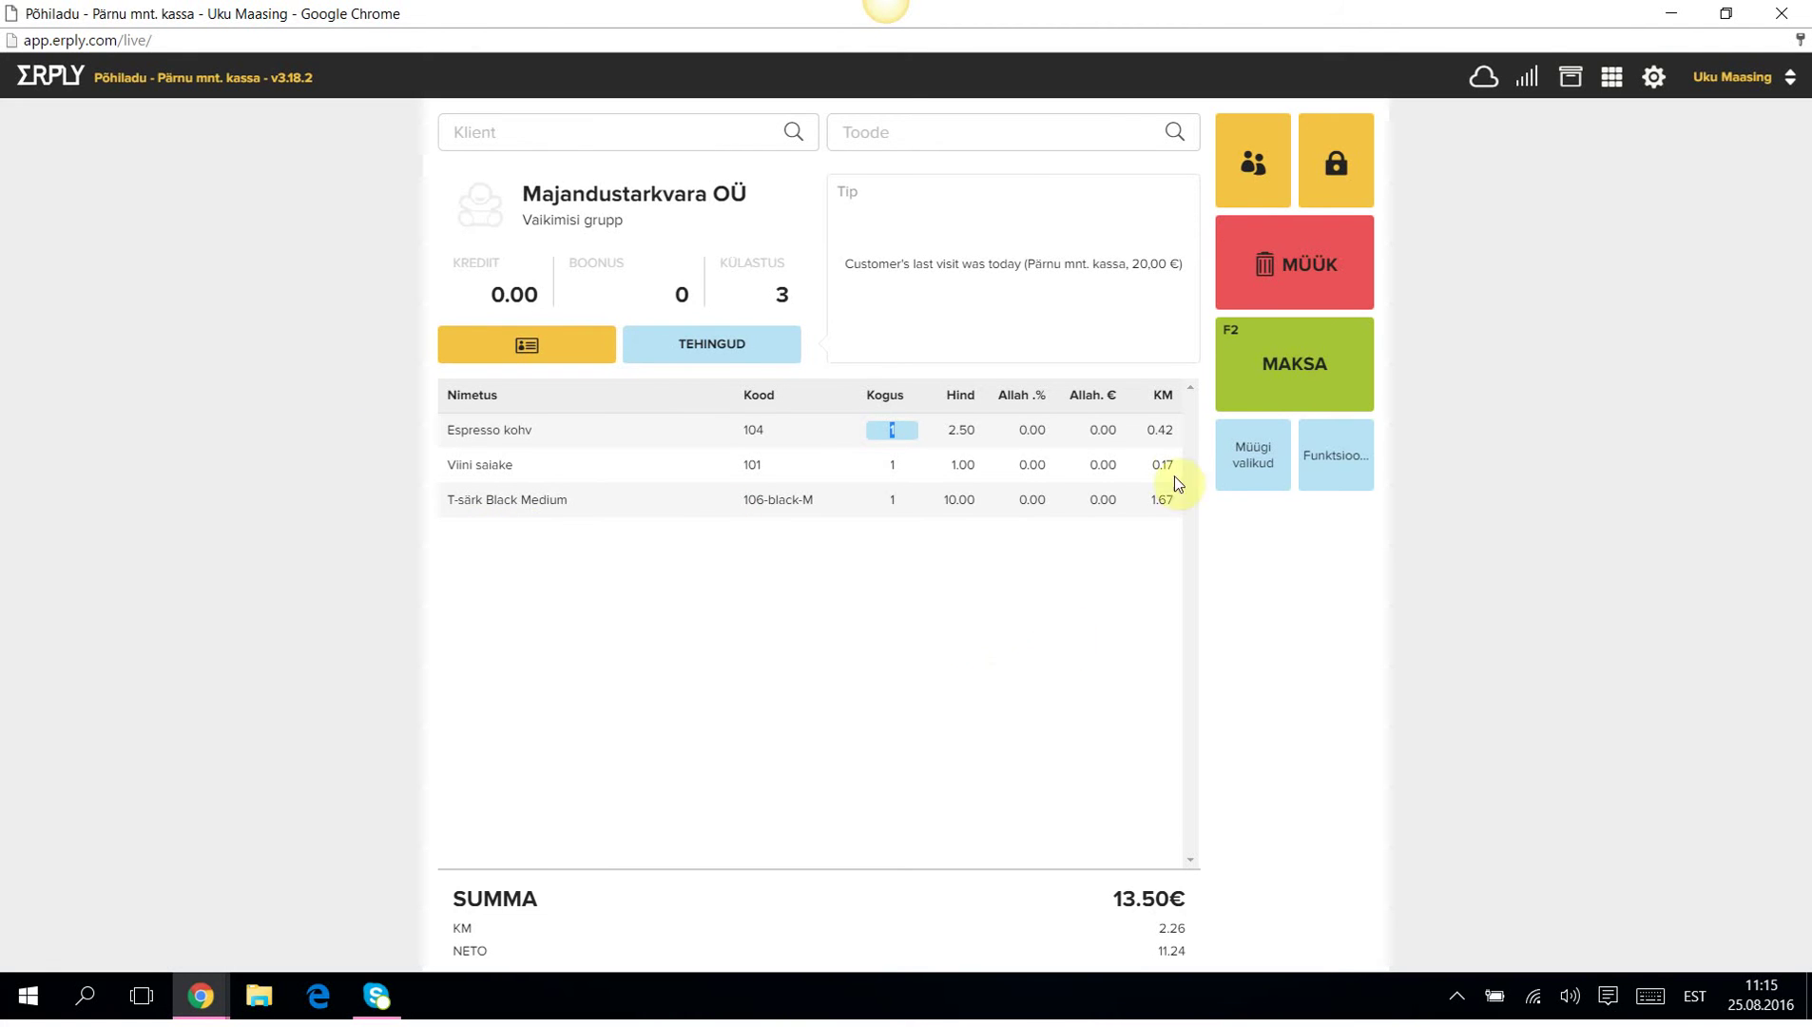
pyautogui.click(1259, 459)
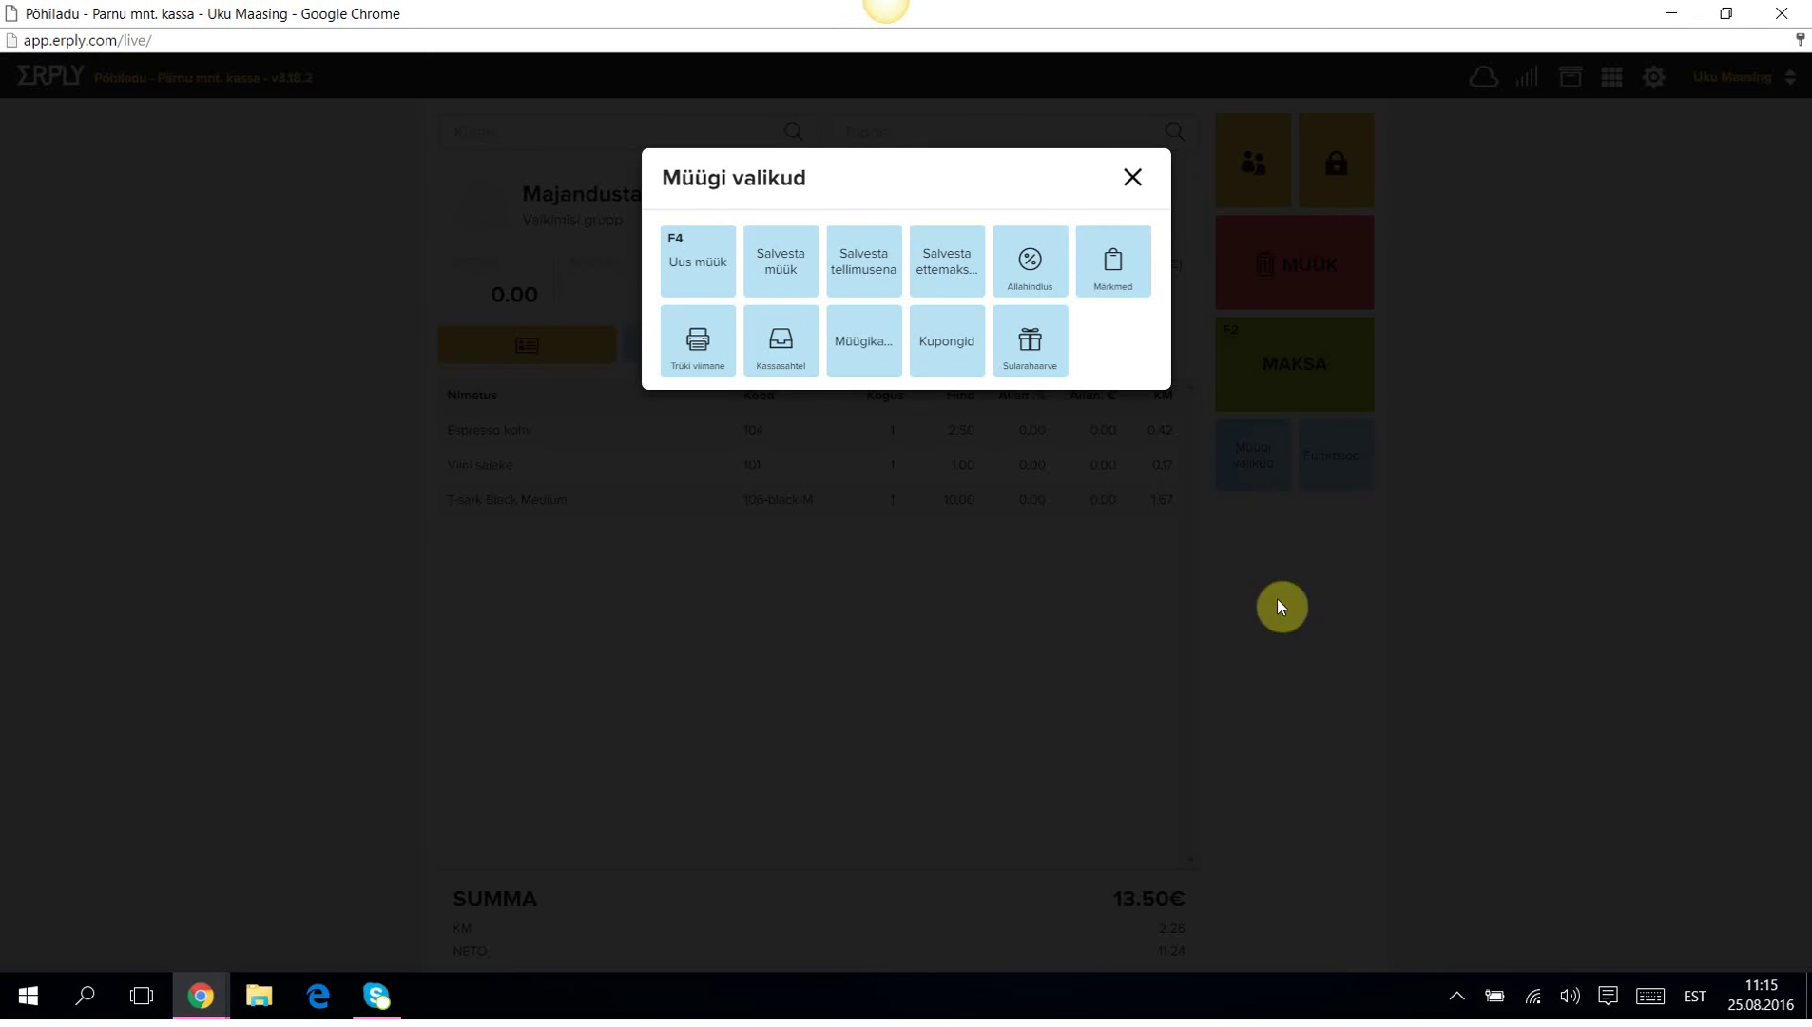
# Save via Salvesta tellimusena with 10€ cash prepaid, 3.50€ owing, and no printout.
pyautogui.click(852, 263)
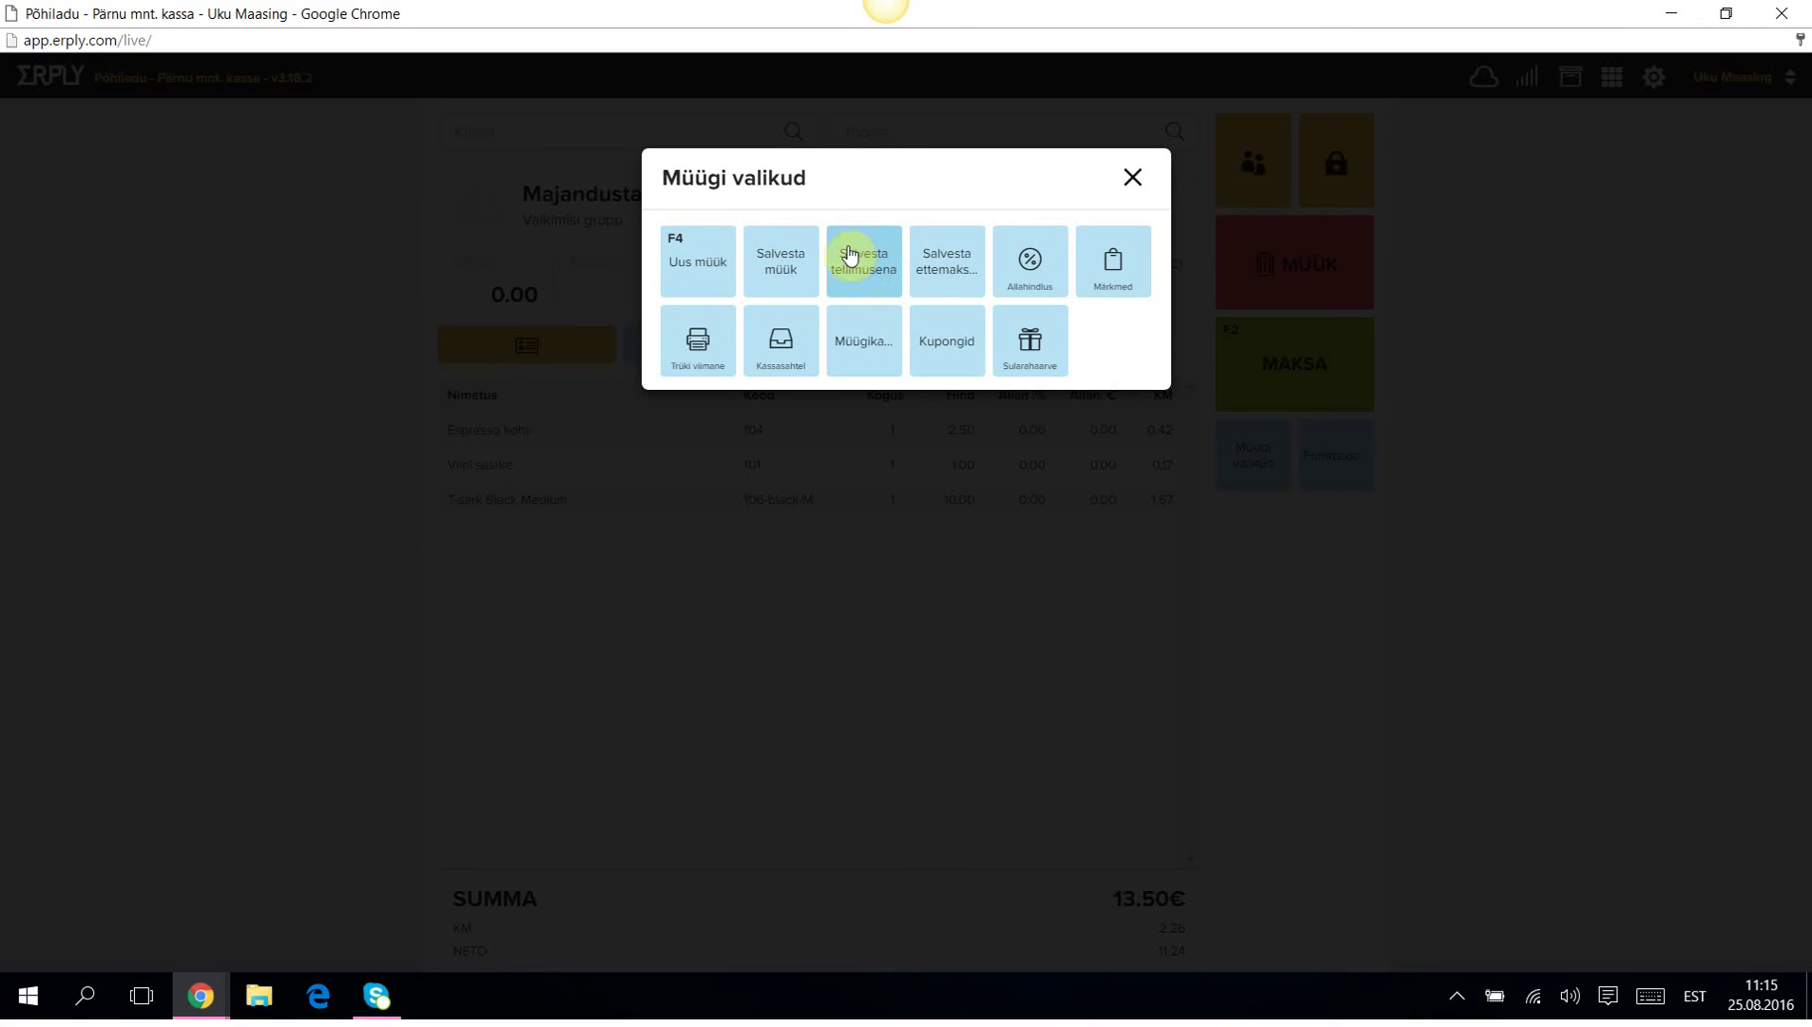
pyautogui.click(861, 272)
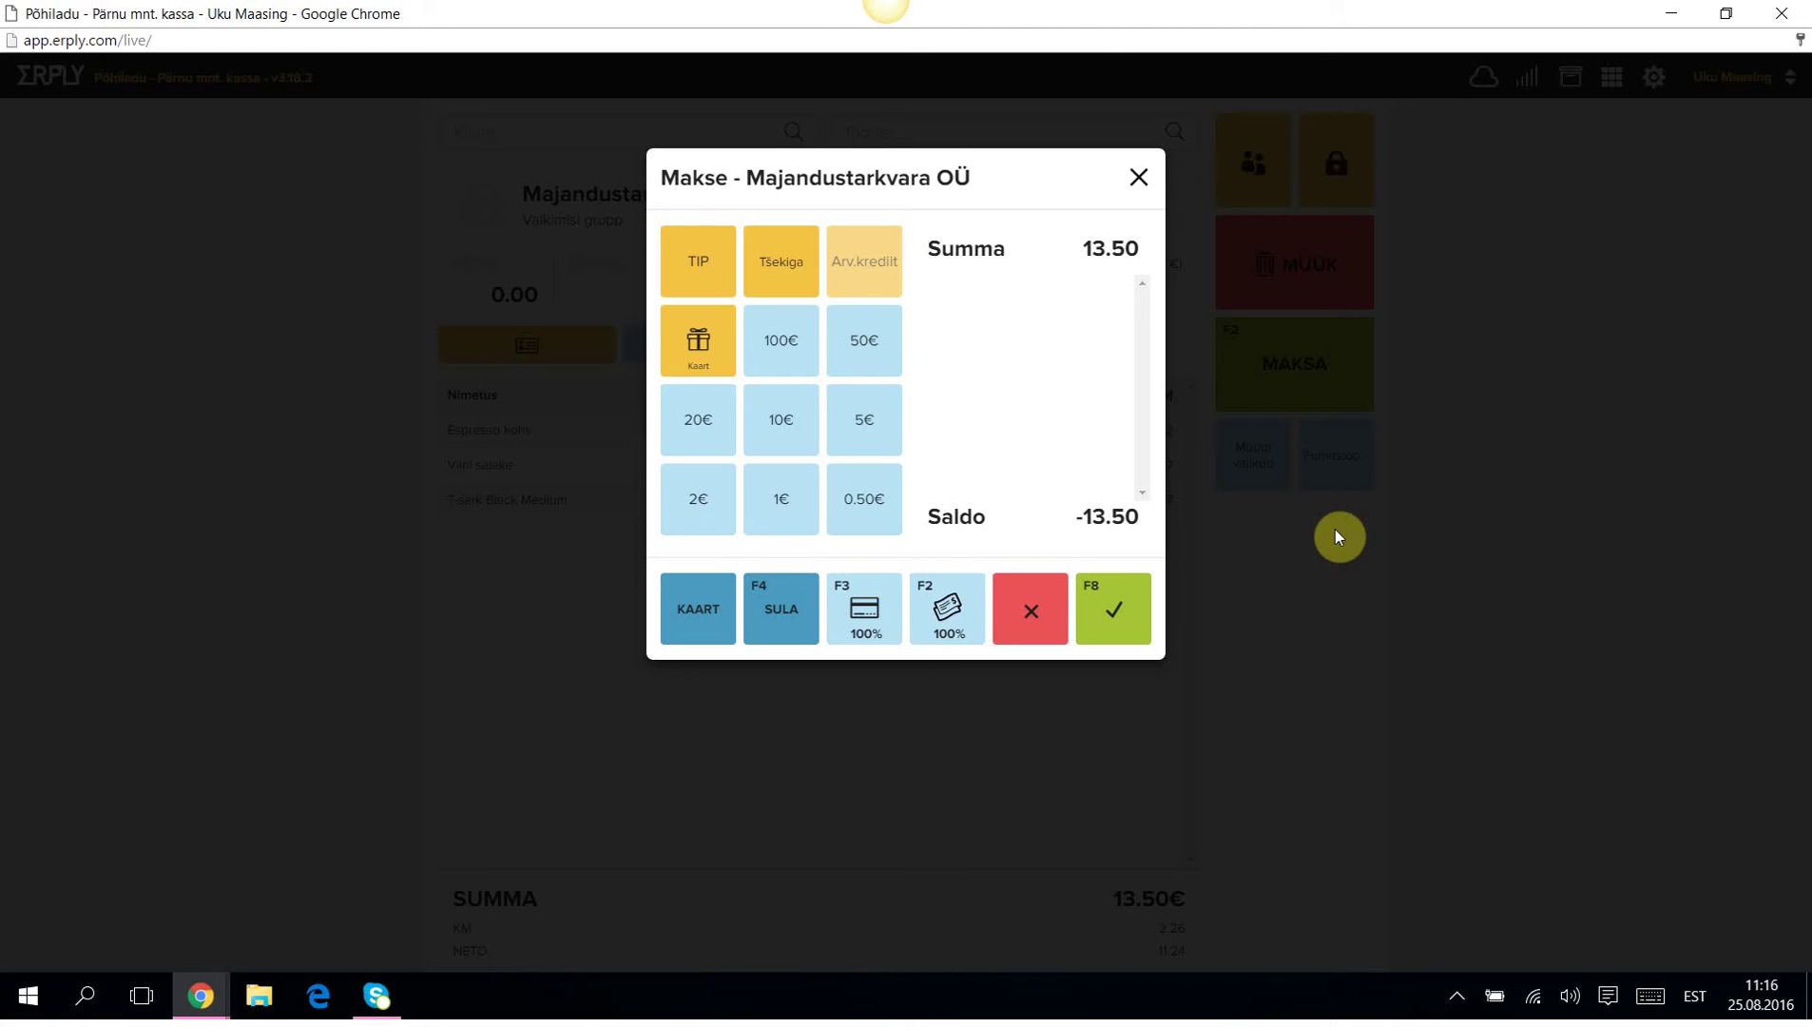
pyautogui.click(785, 418)
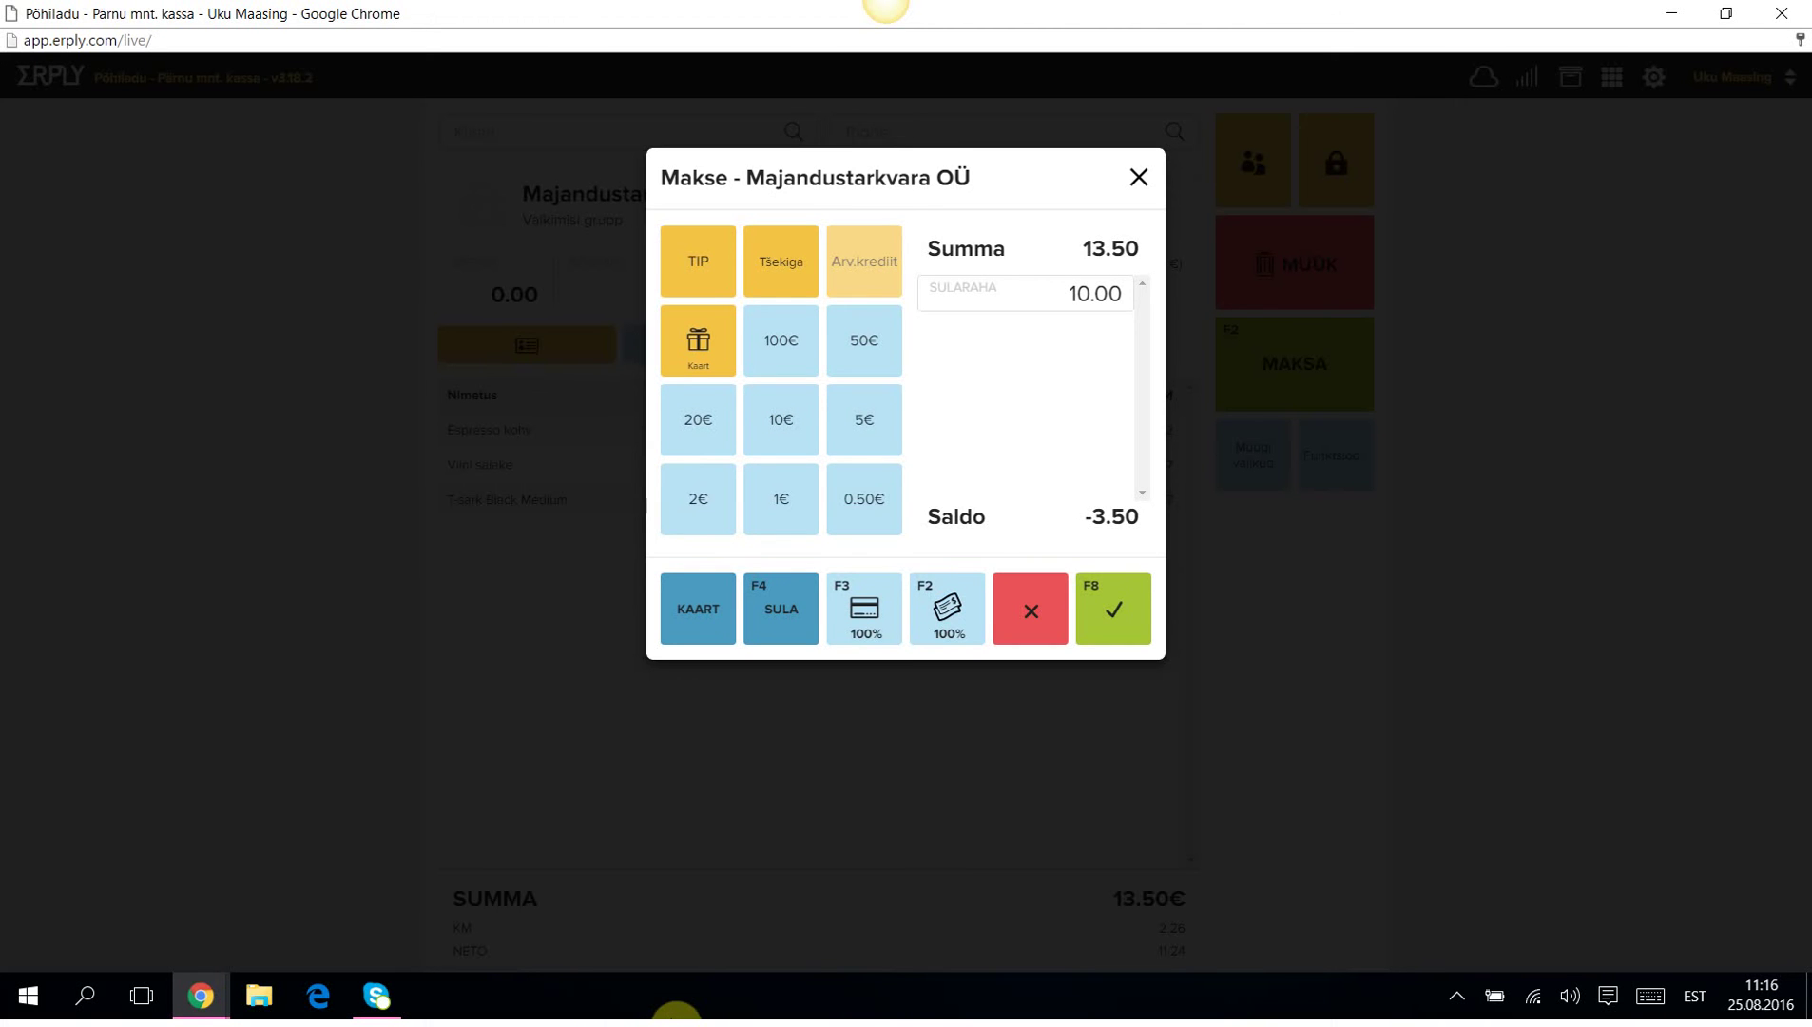
pyautogui.click(1114, 614)
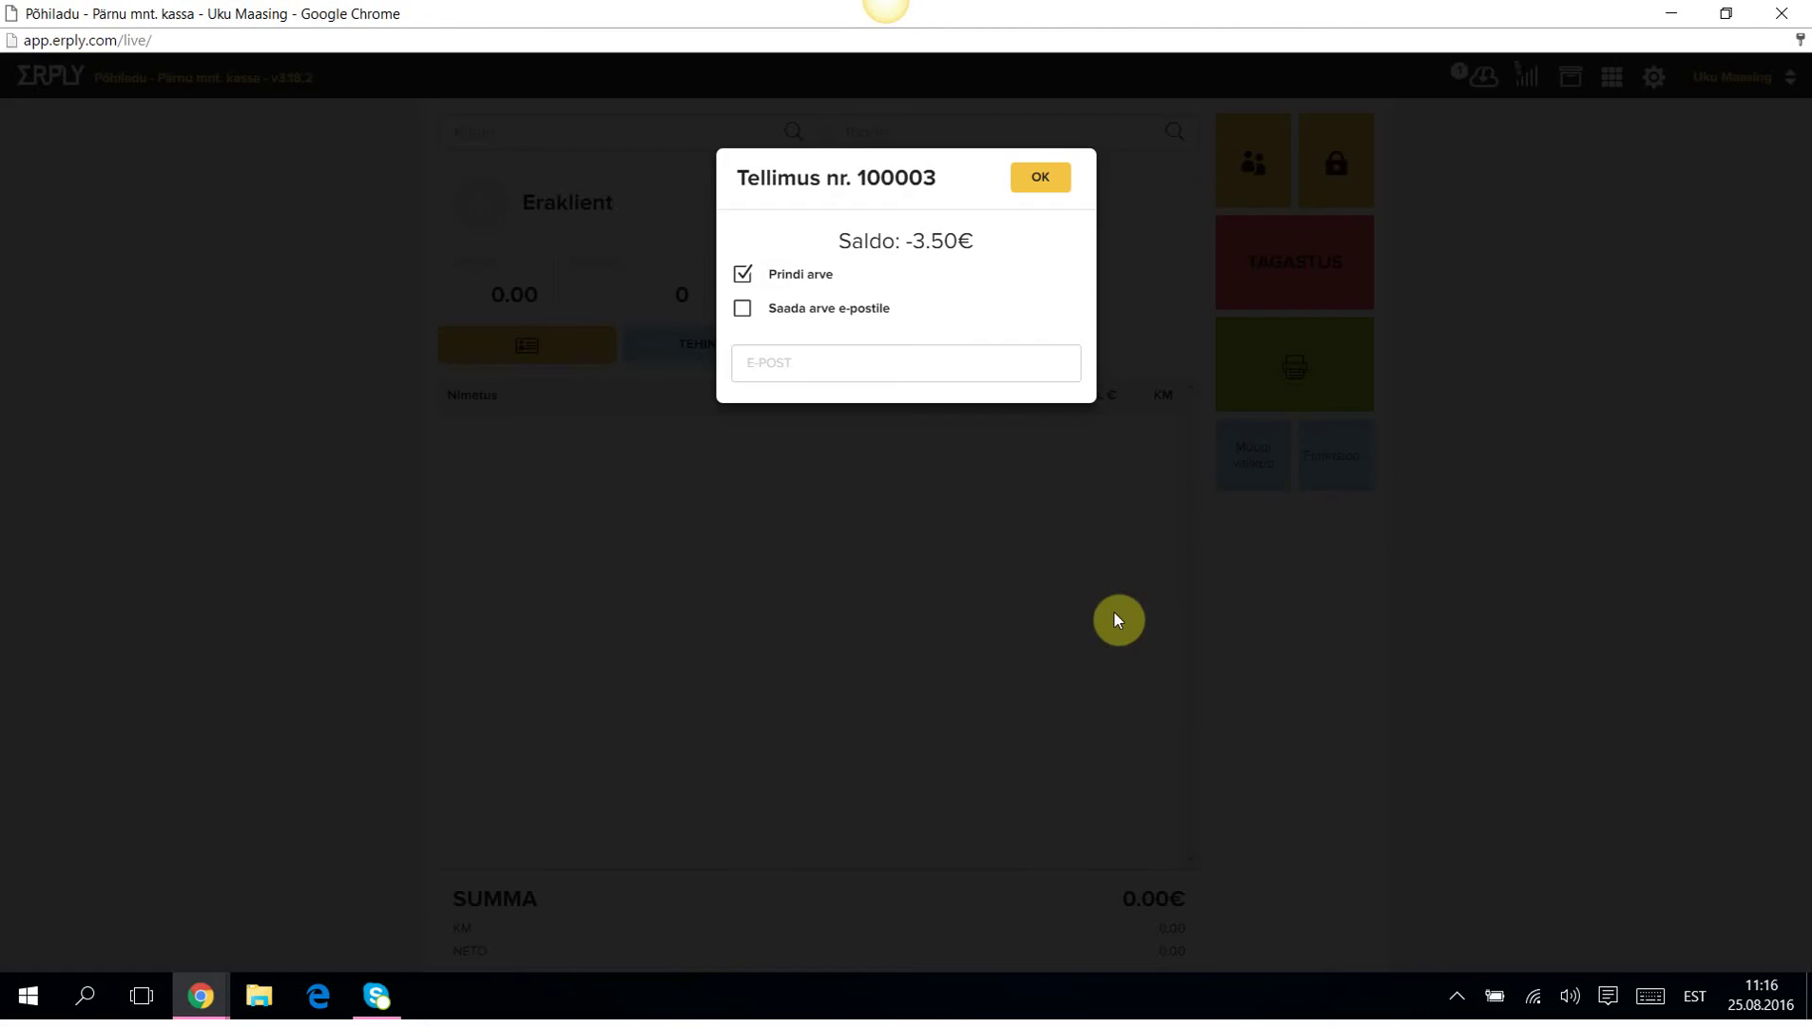
pyautogui.click(744, 274)
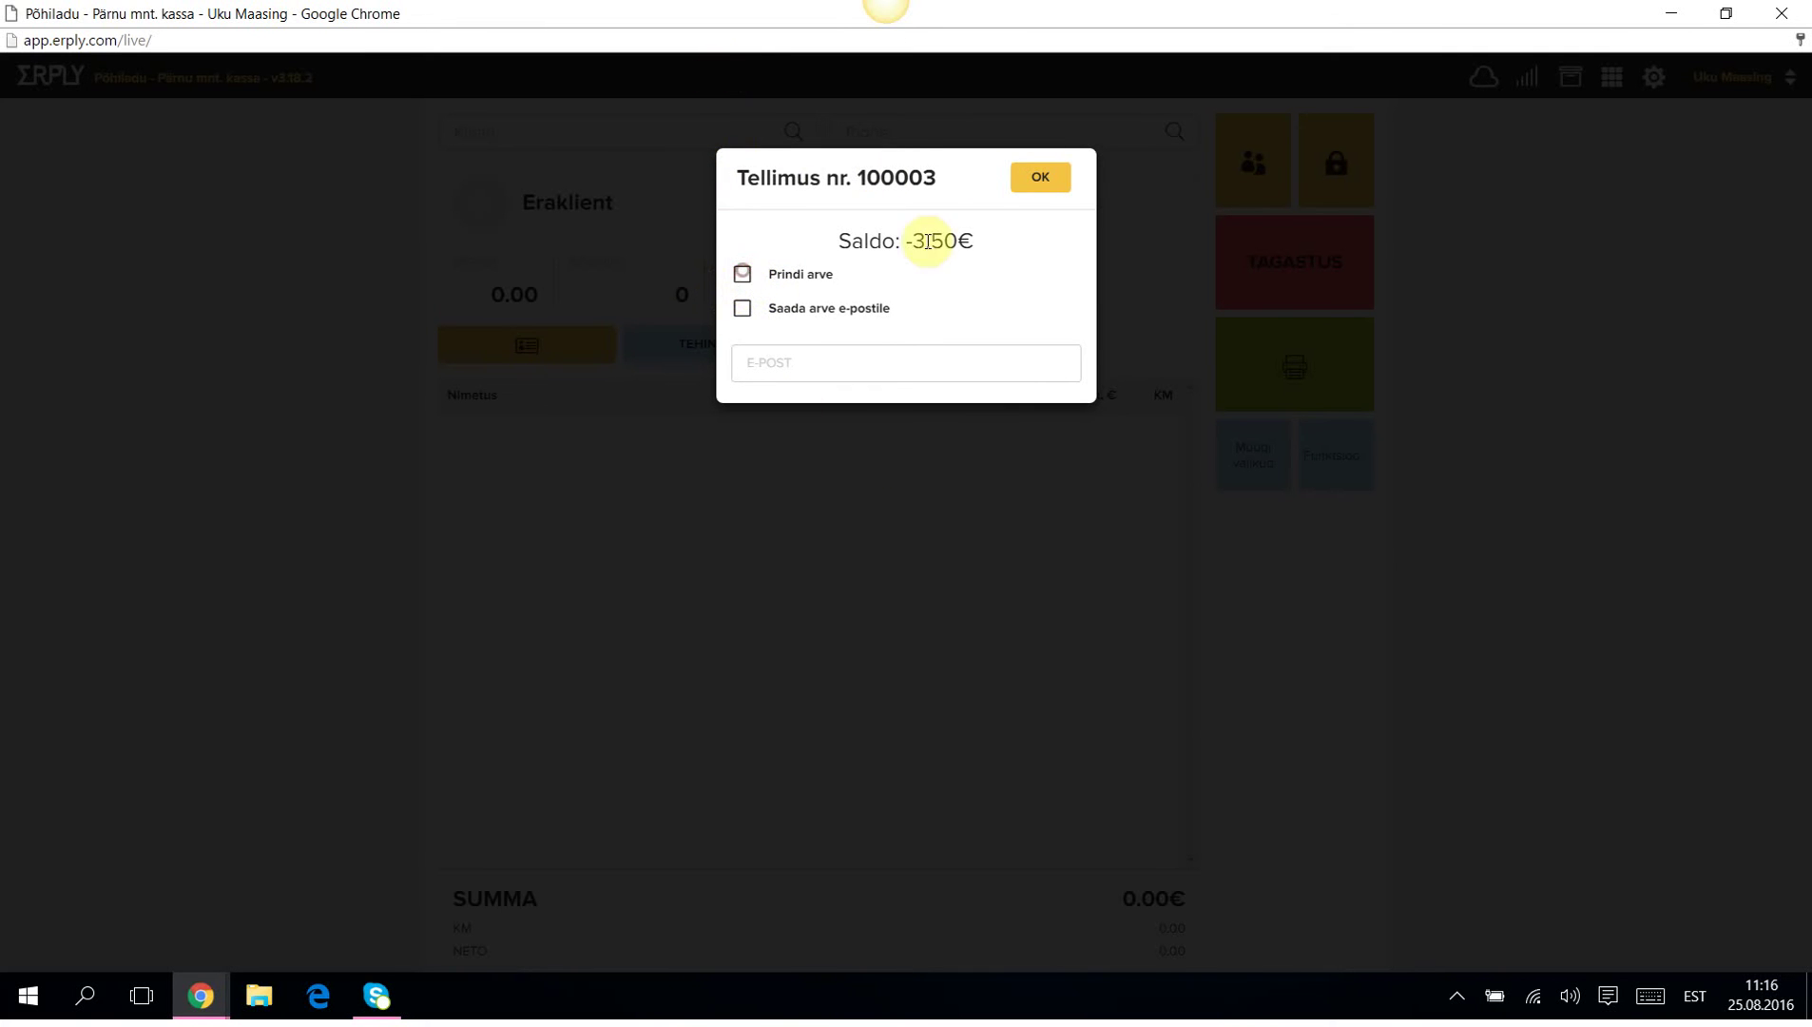
pyautogui.click(1040, 178)
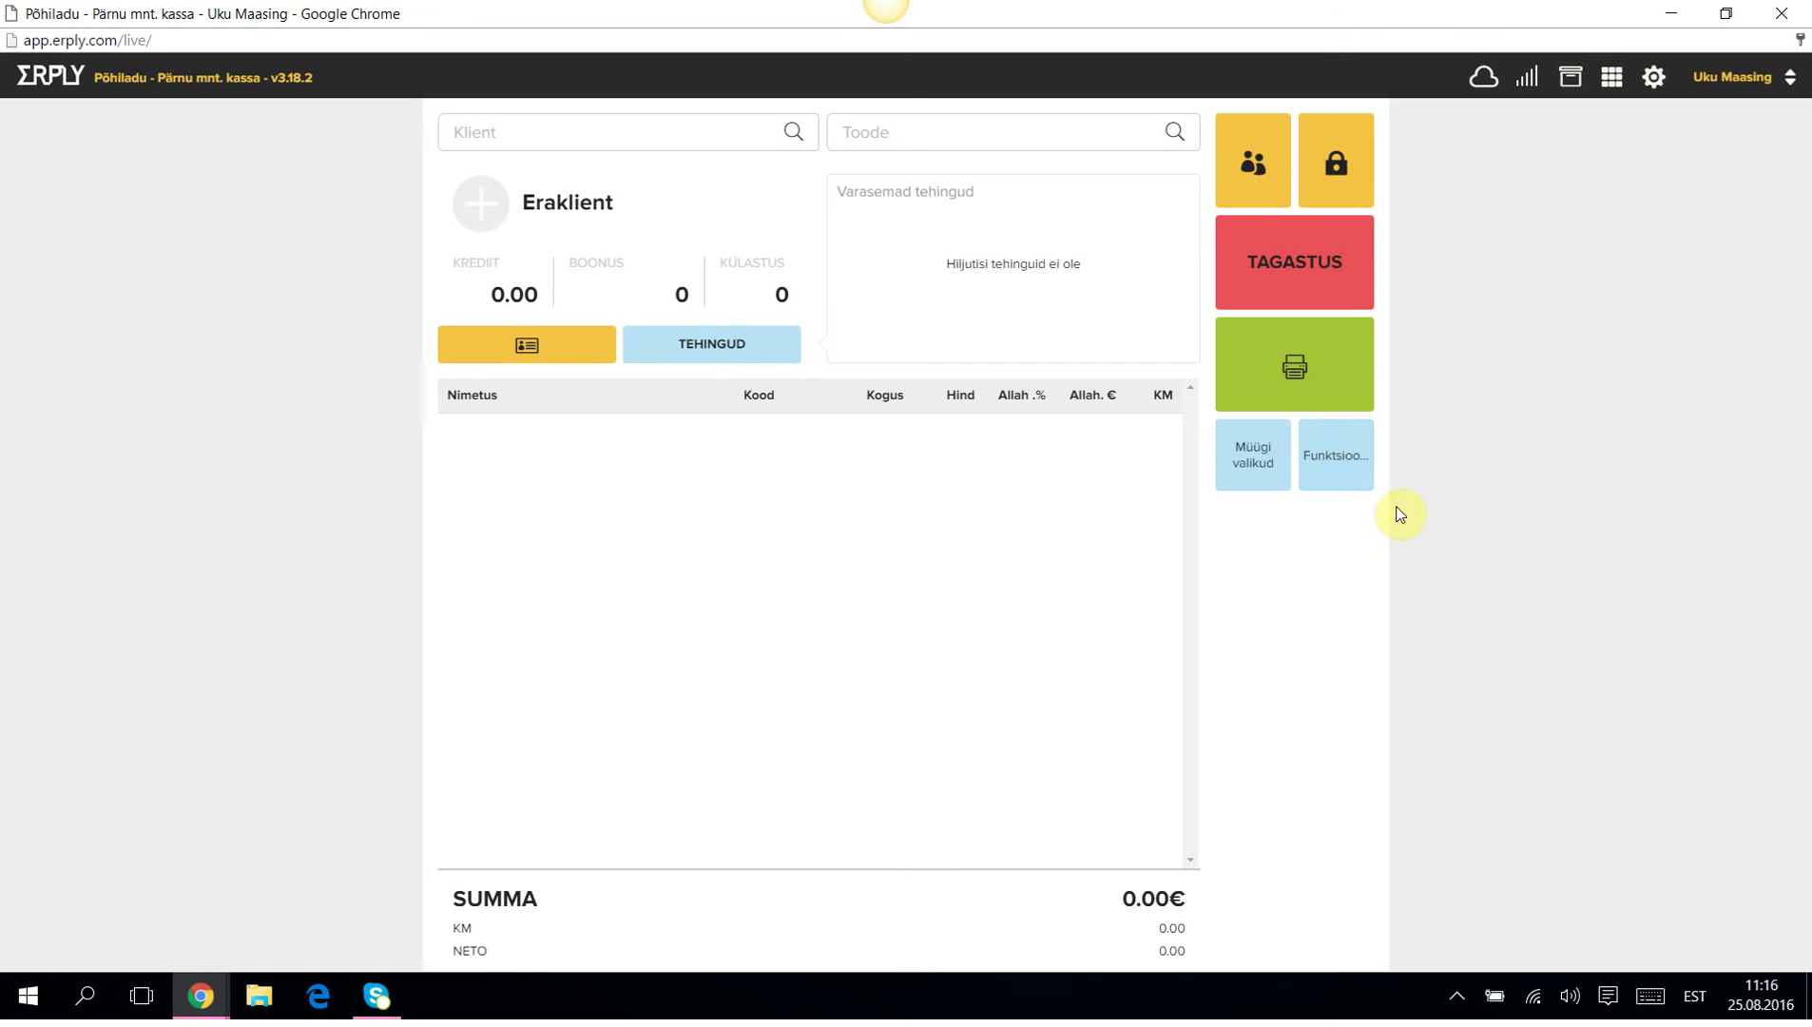
# Show the Tellimused list under Funktsioonid, with orders 100003 and 100001-2.
pyautogui.click(1329, 459)
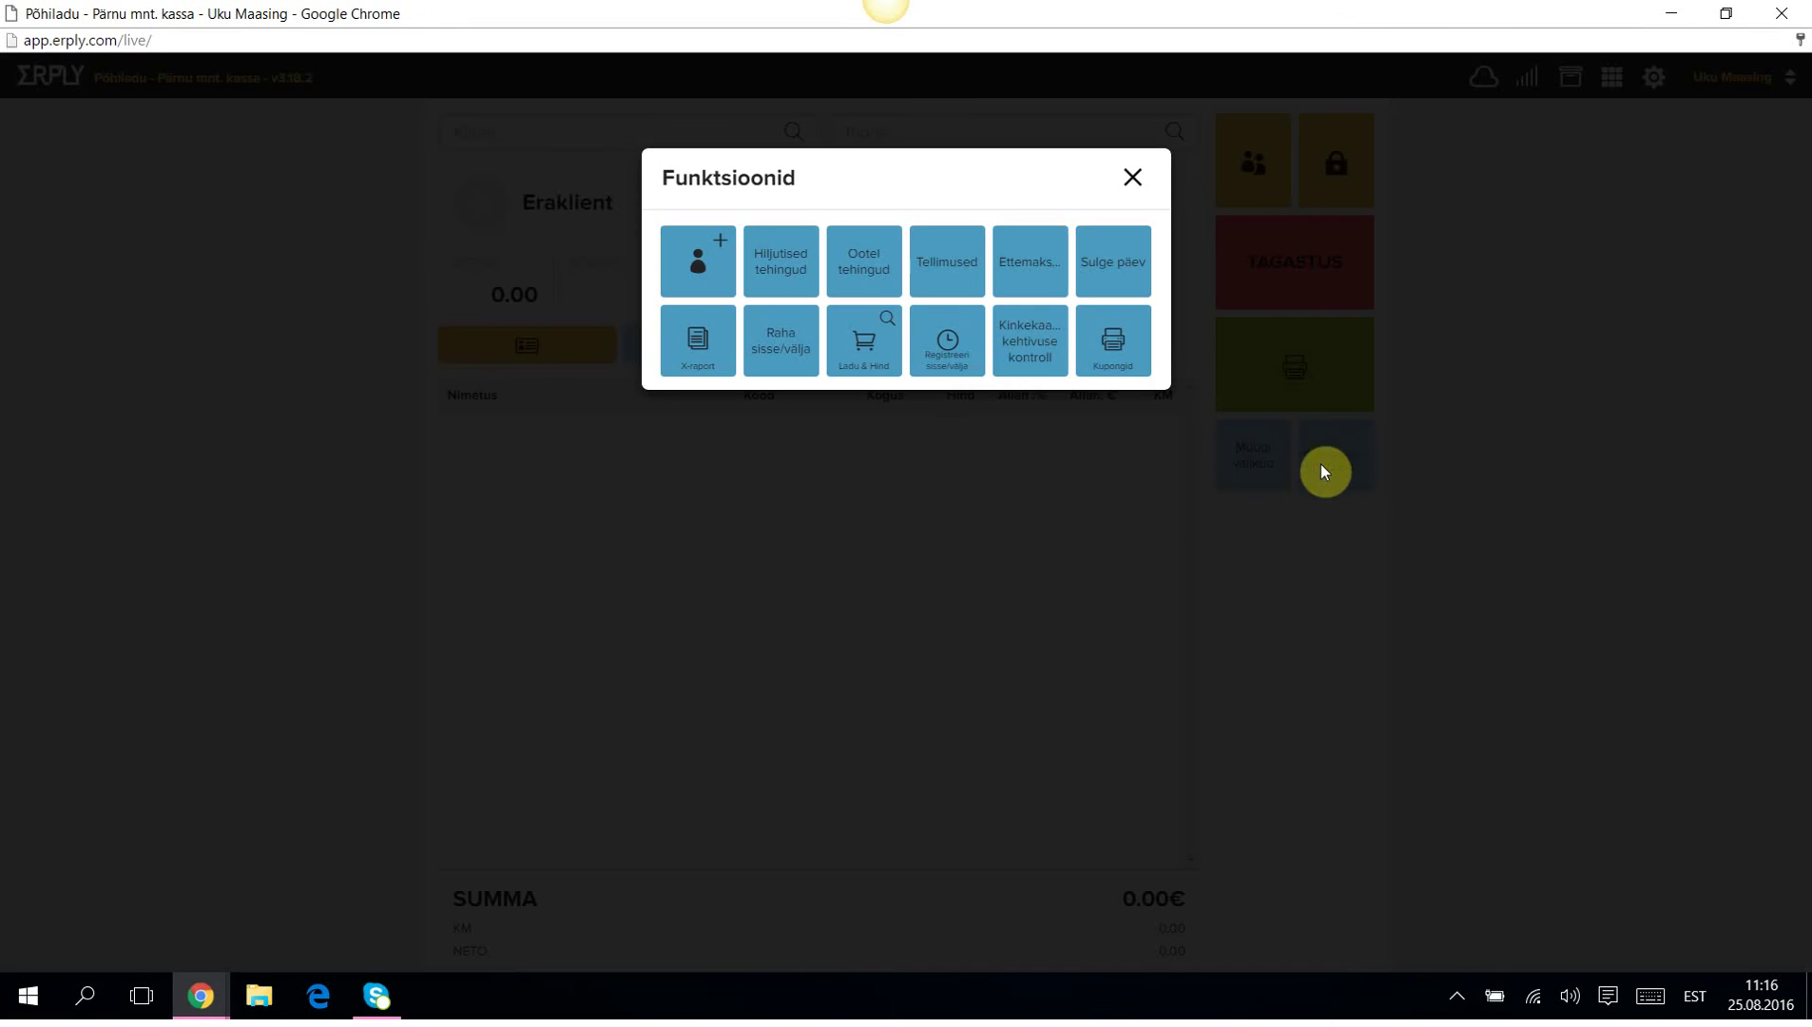
pyautogui.click(961, 262)
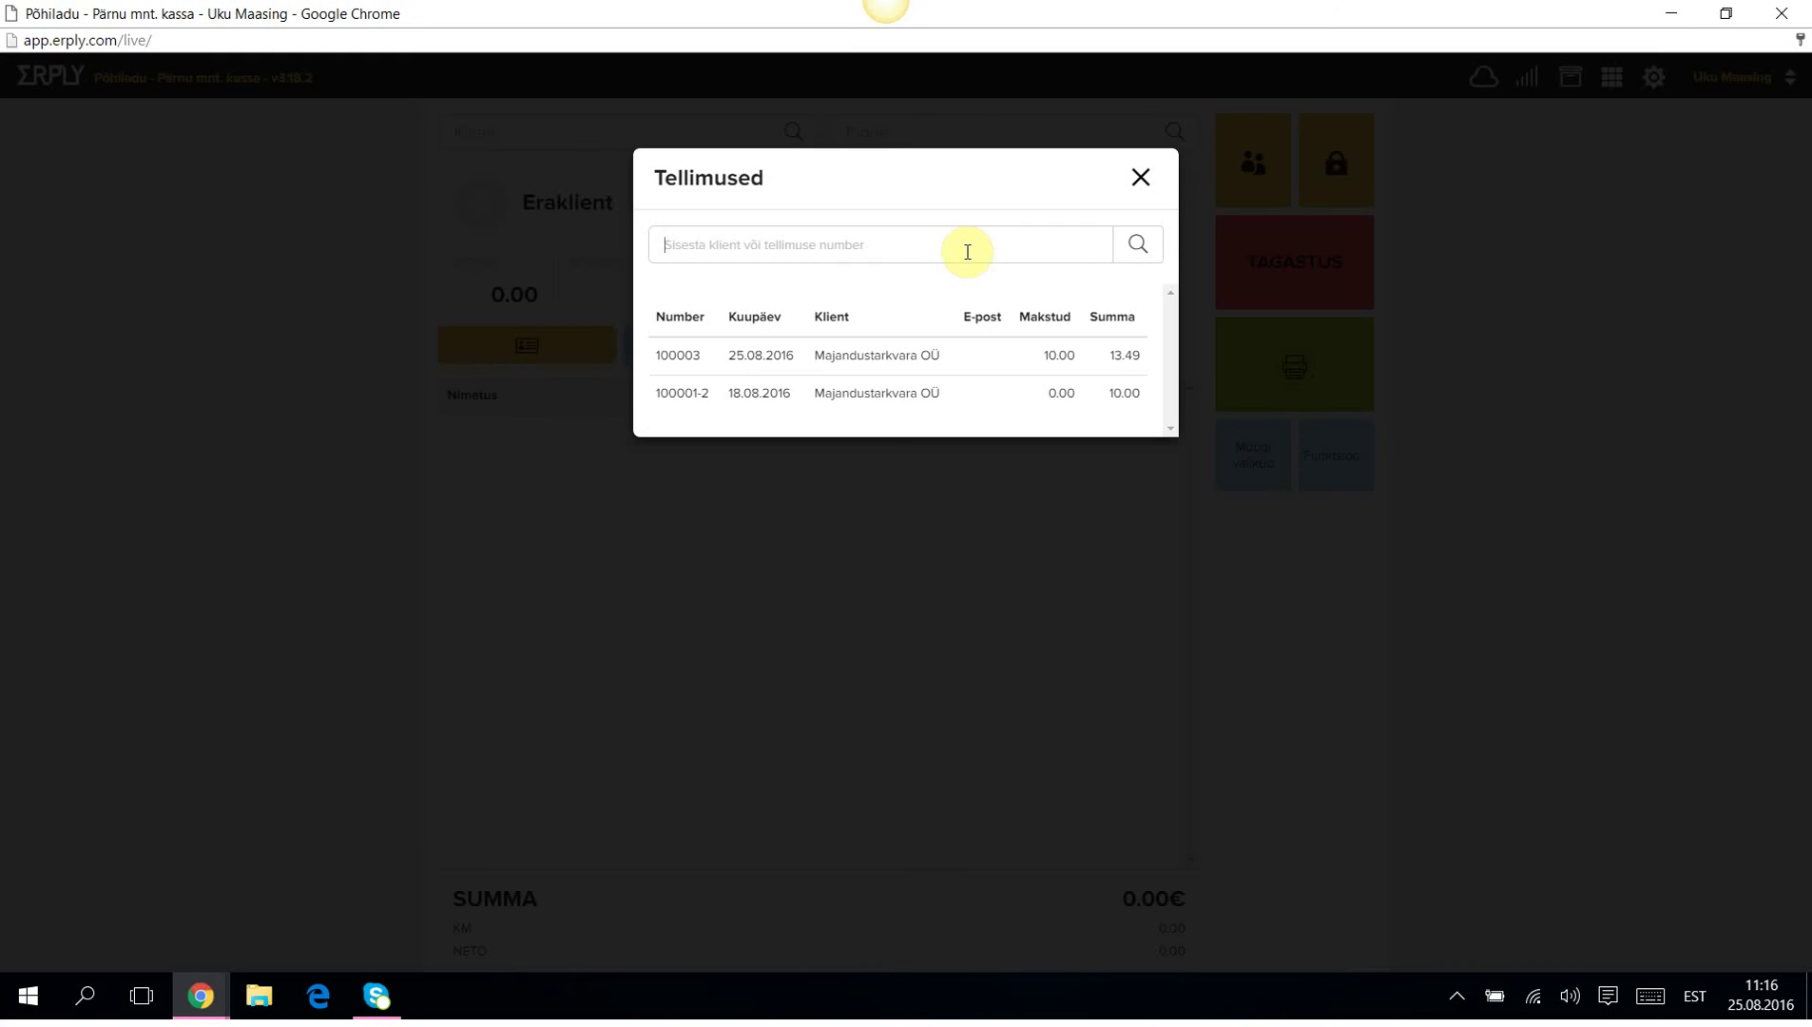
# Load the Majandustarkvara OÜ order and pay its 3.50€ balance with 5€ cash, unprinted.
pyautogui.click(672, 357)
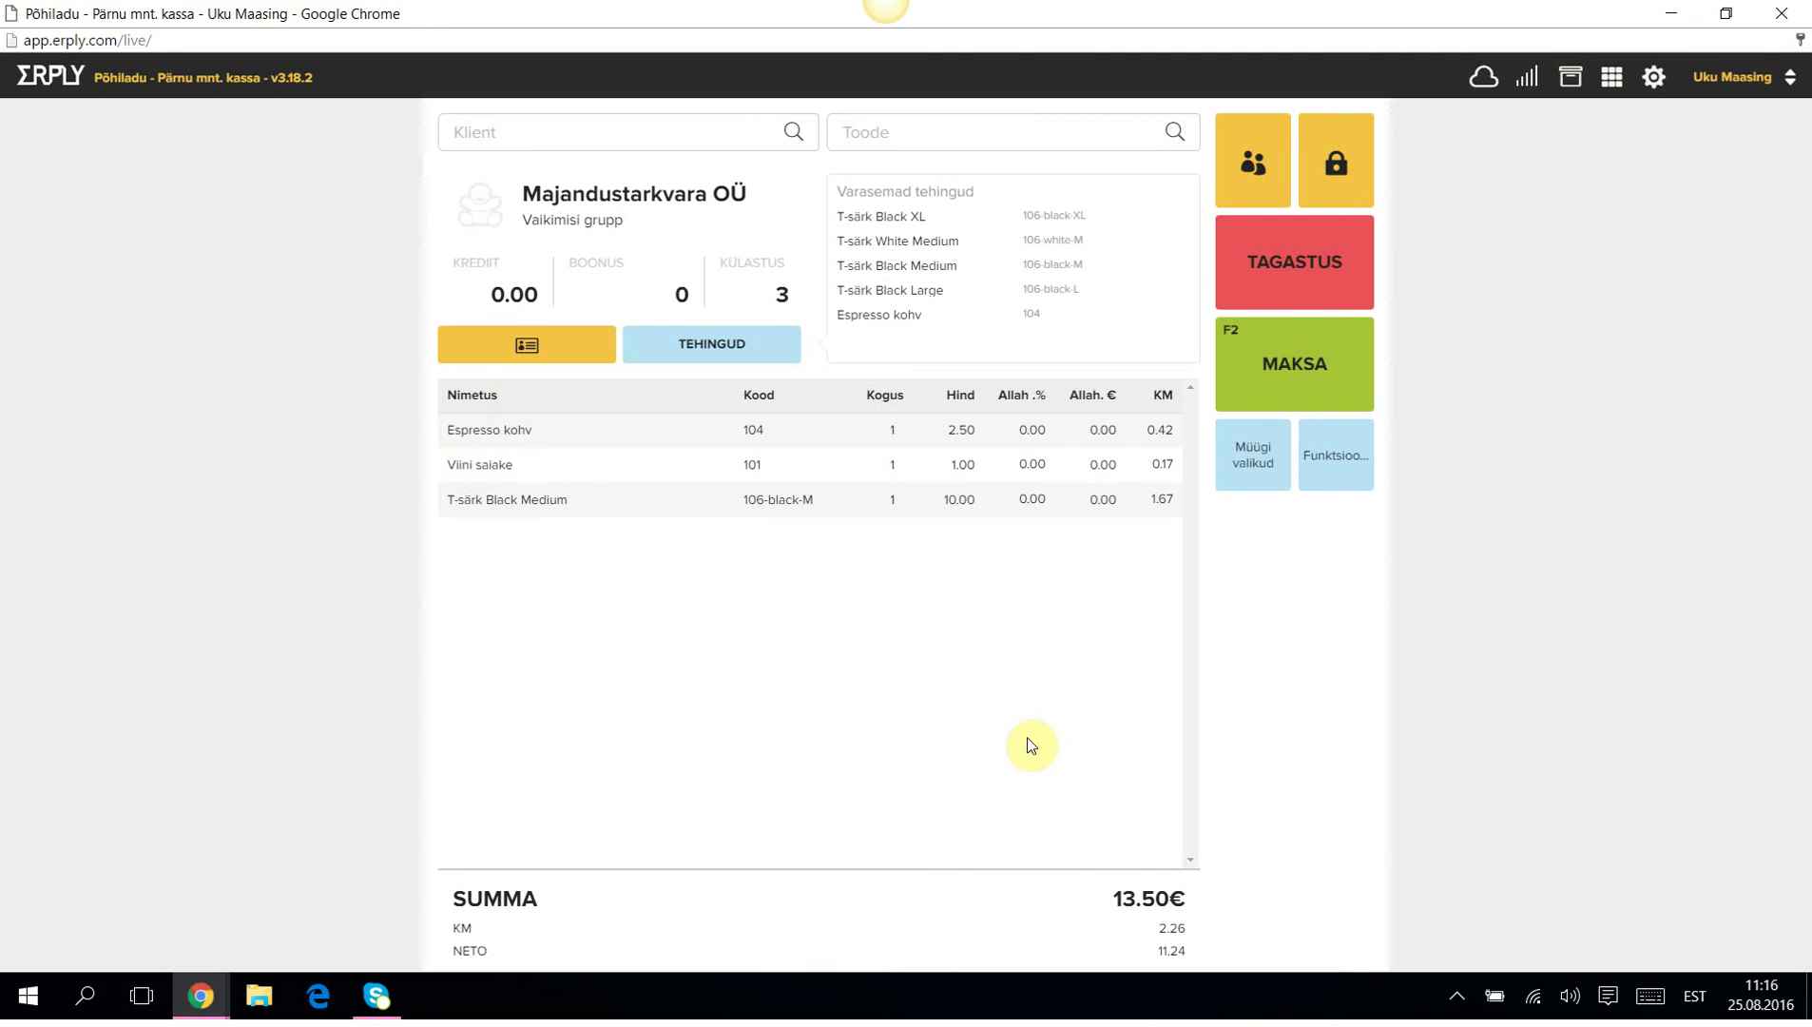
pyautogui.click(1280, 381)
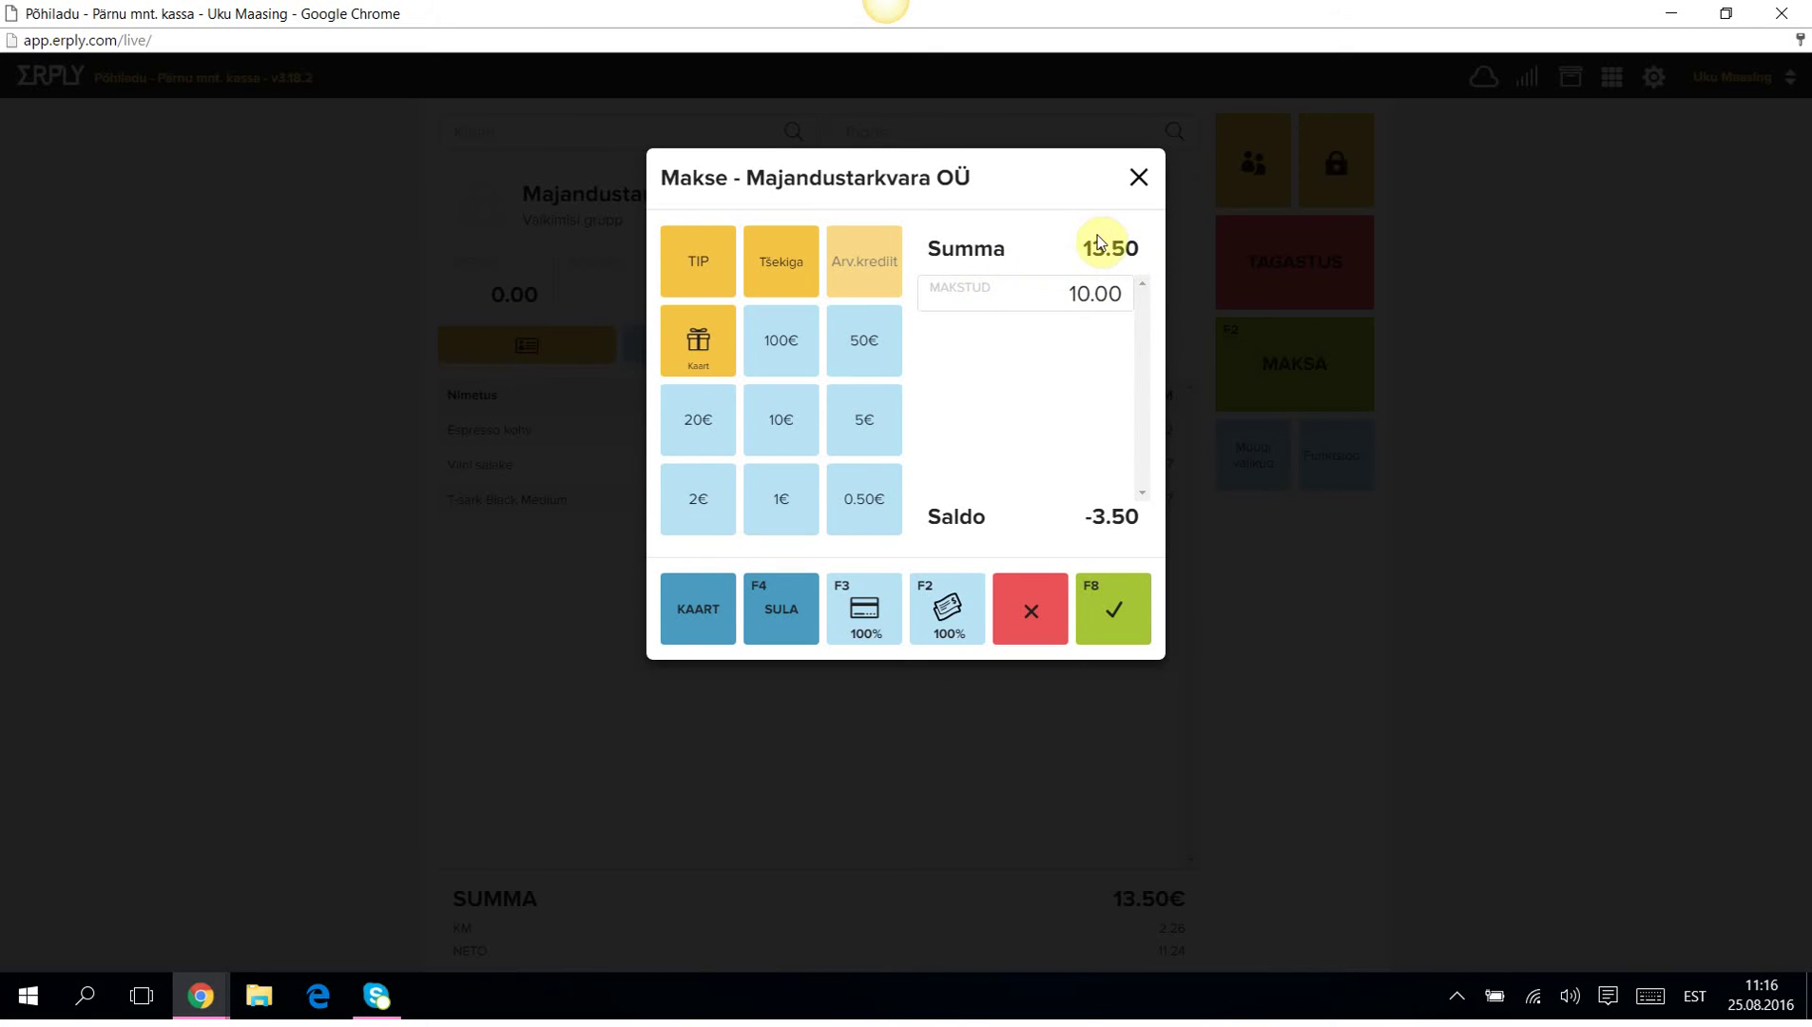
pyautogui.click(860, 415)
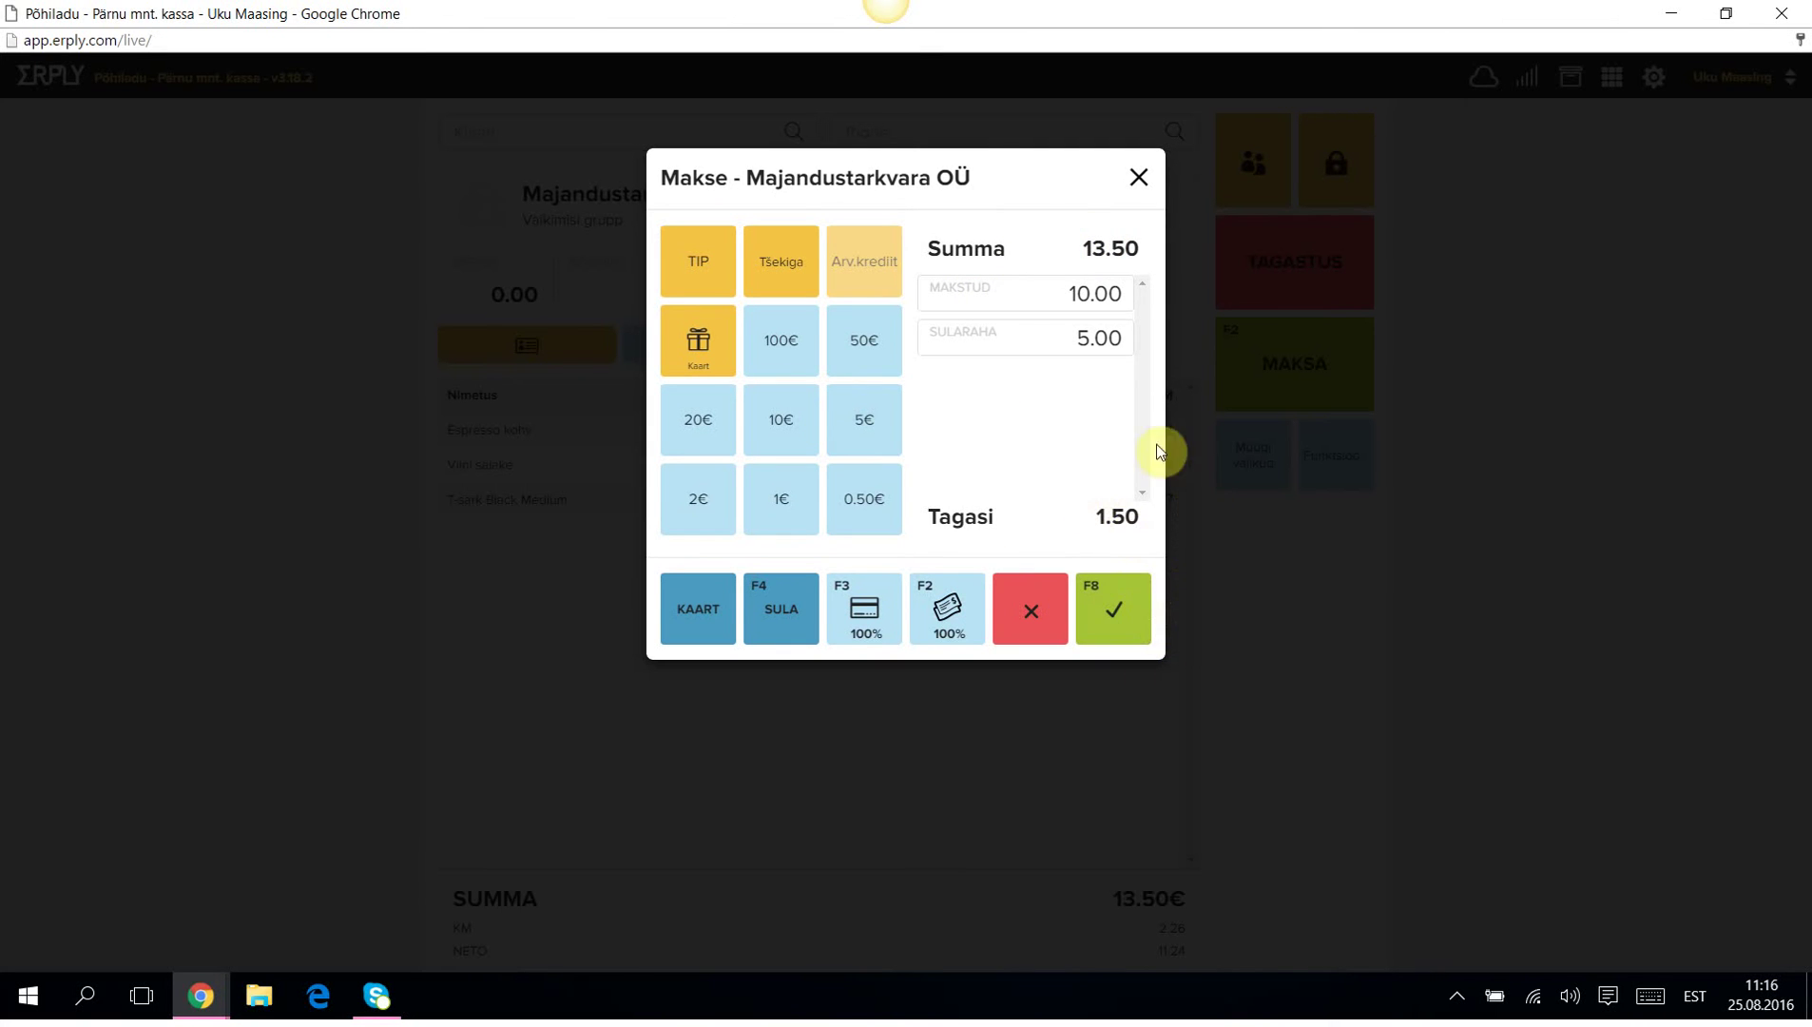
pyautogui.click(1116, 611)
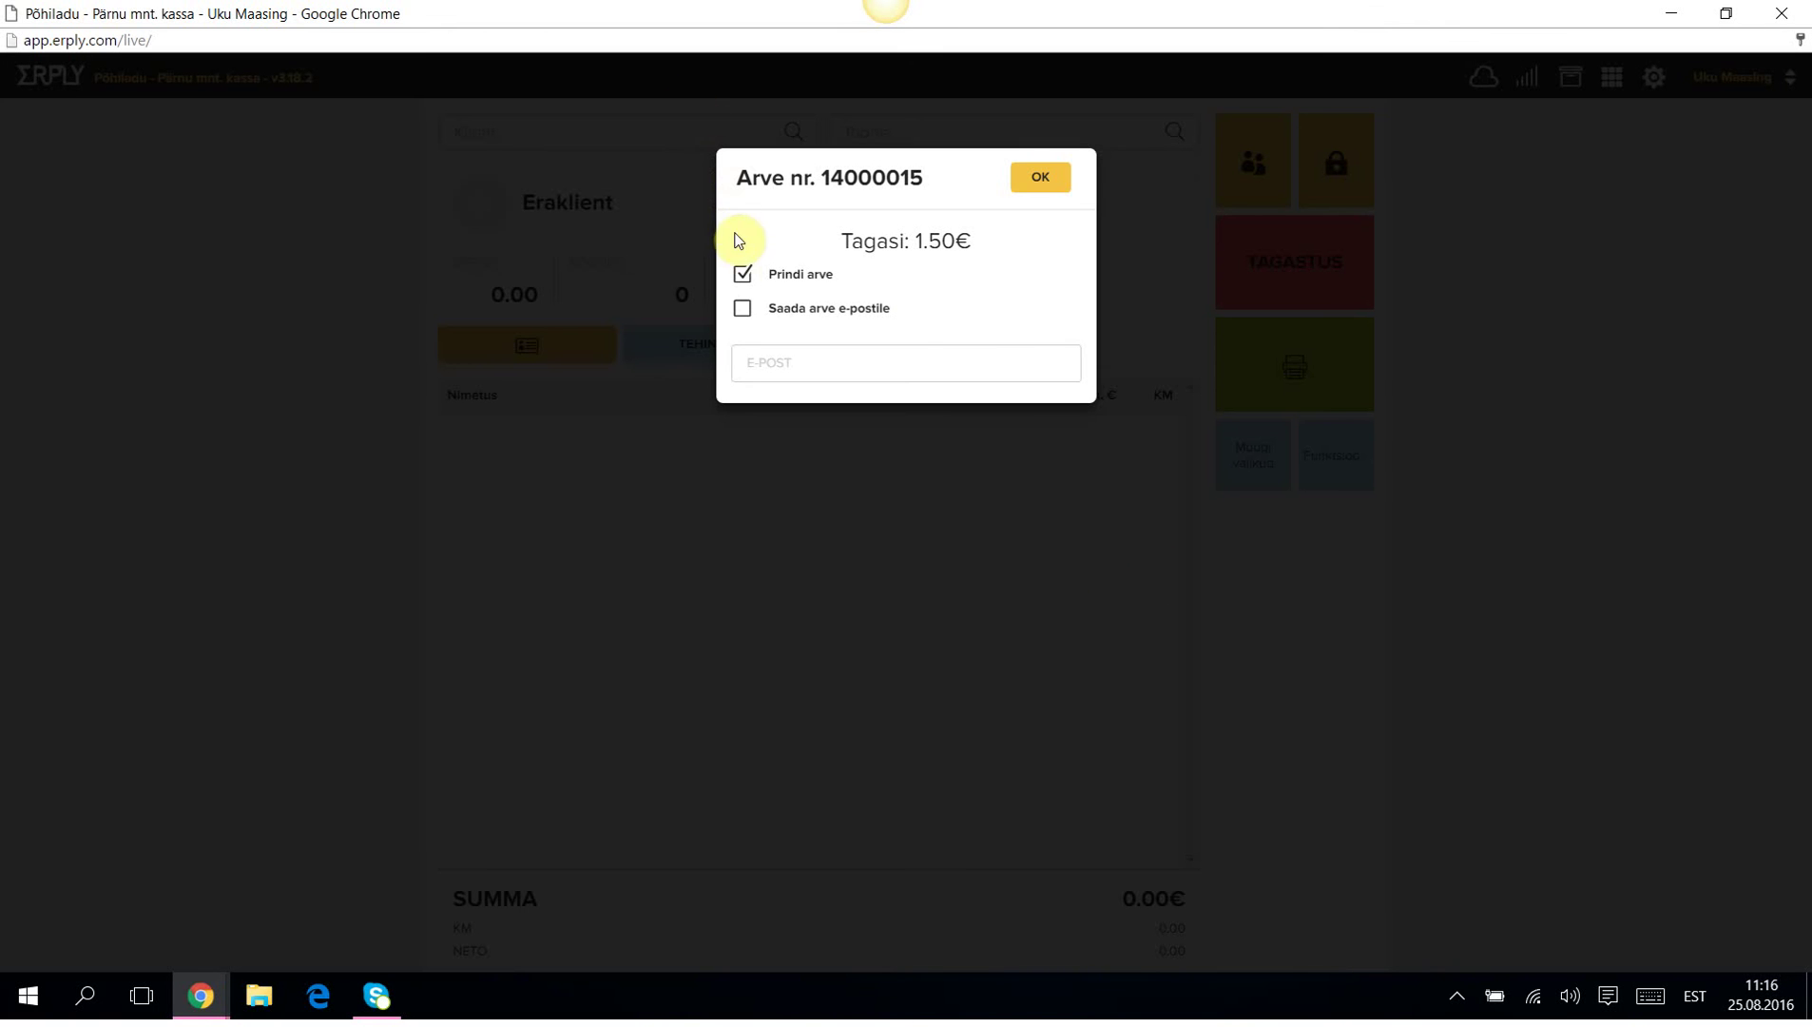
pyautogui.click(743, 273)
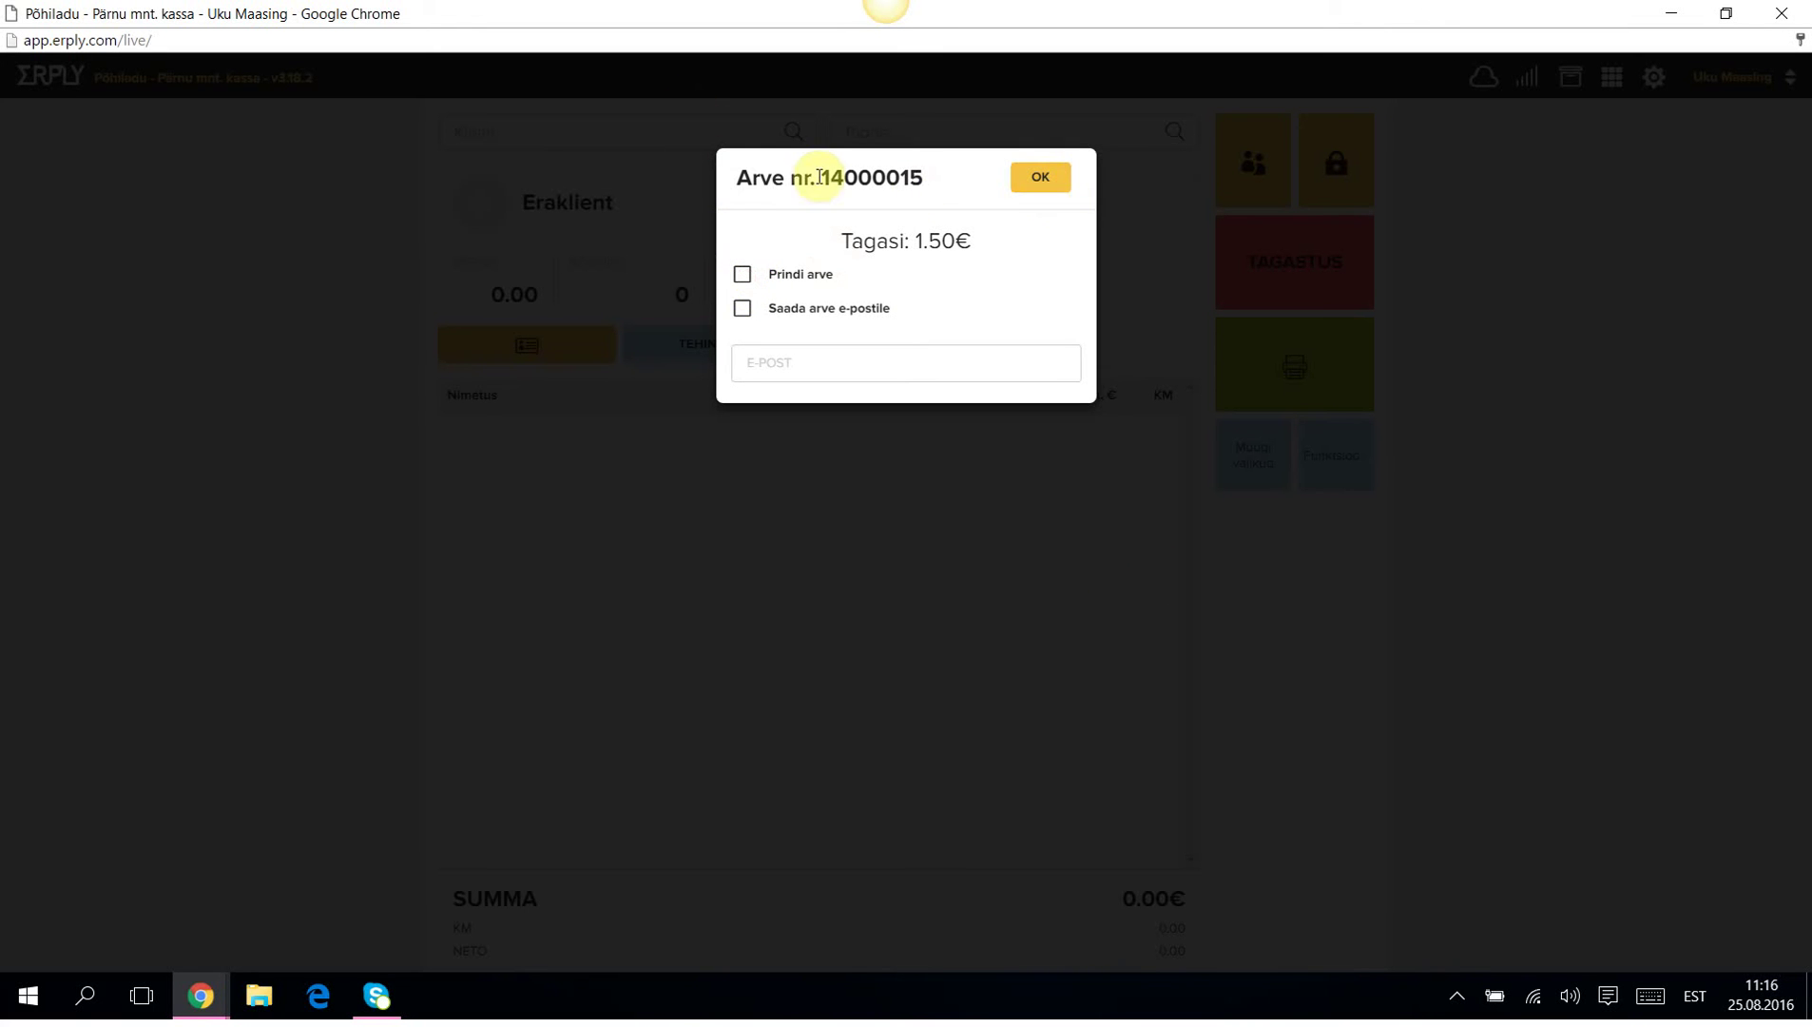
pyautogui.click(1046, 178)
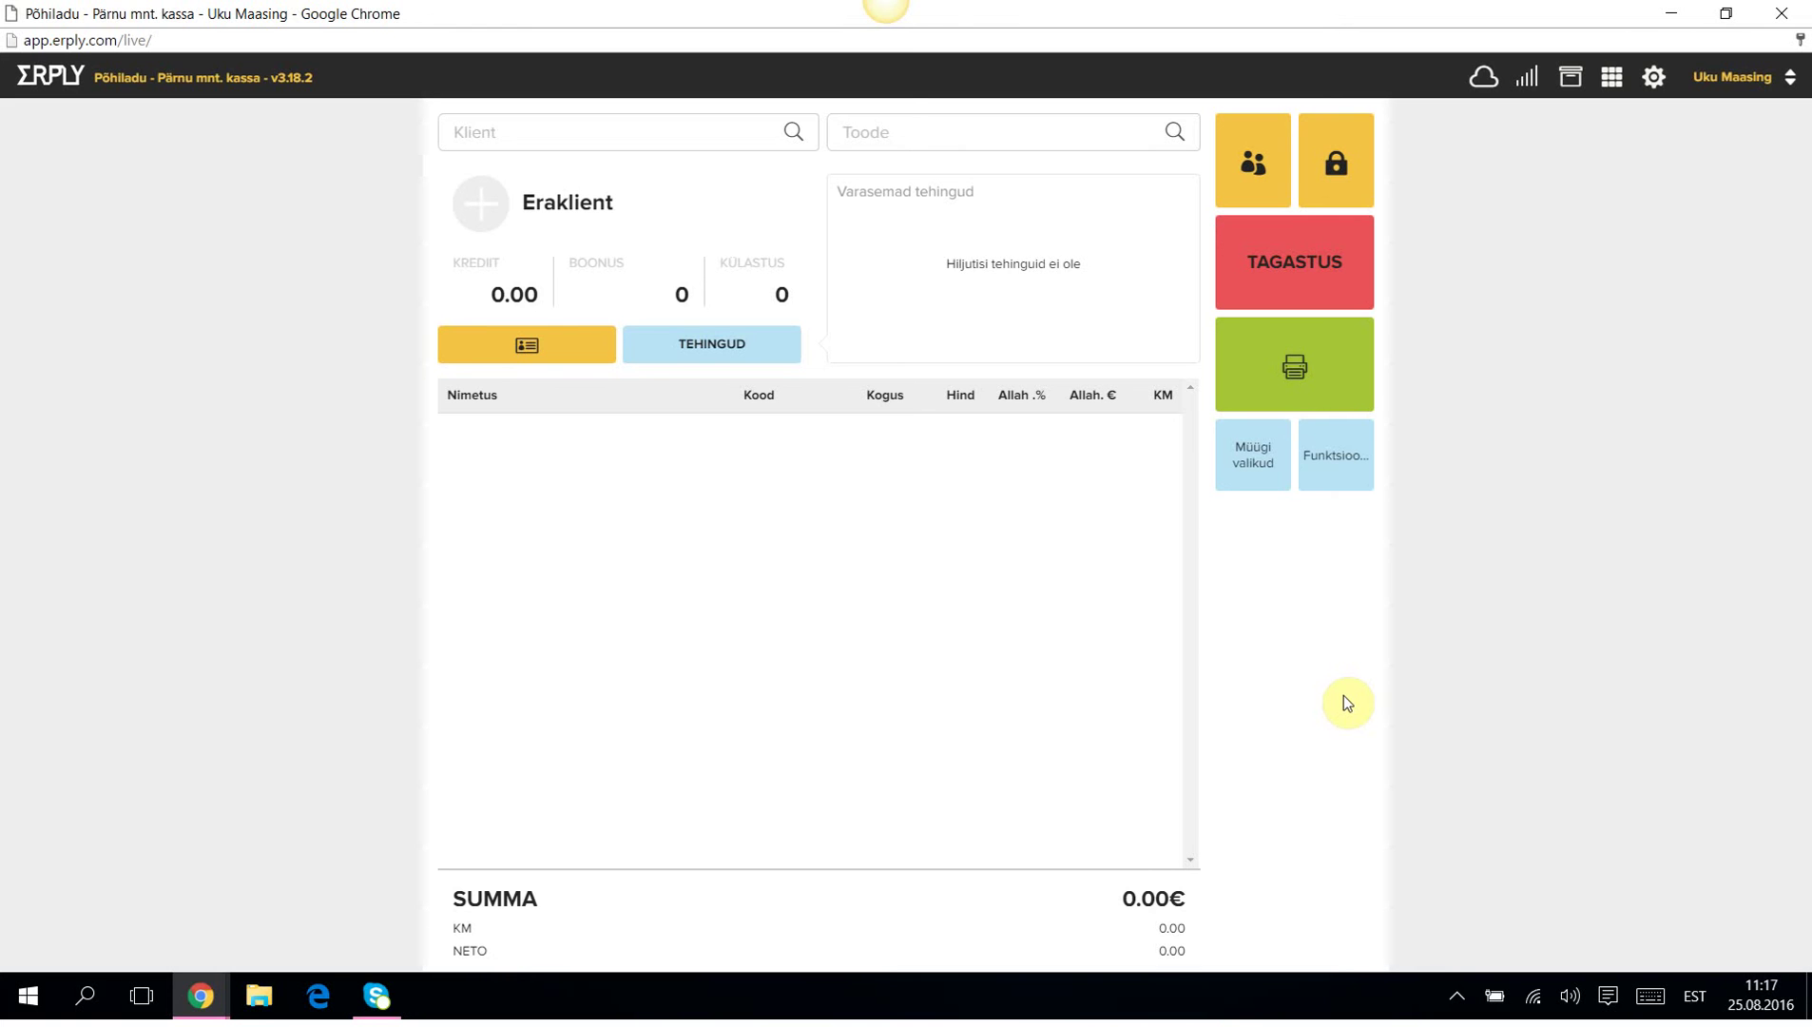
# Set customer Majandustarkvara OÜ and add two T-särk White Medium shirts to the sale.
pyautogui.click(482, 133)
pyautogui.click(500, 272)
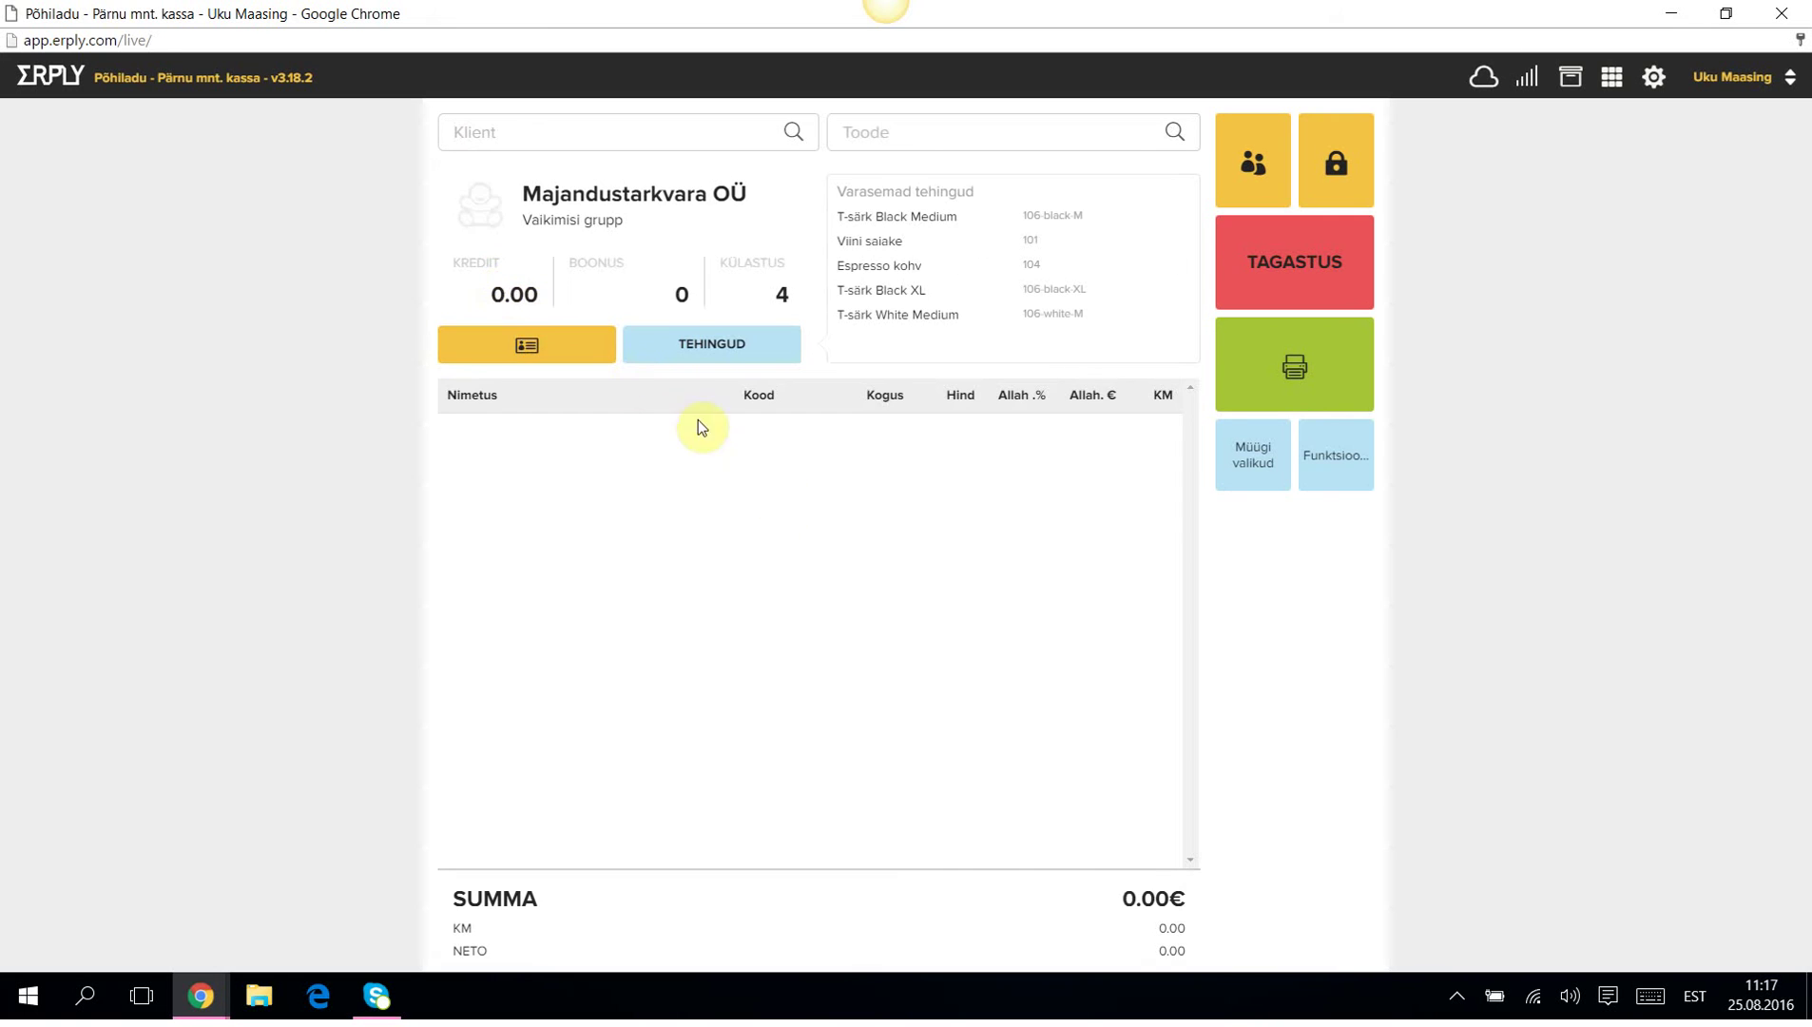
pyautogui.click(889, 133)
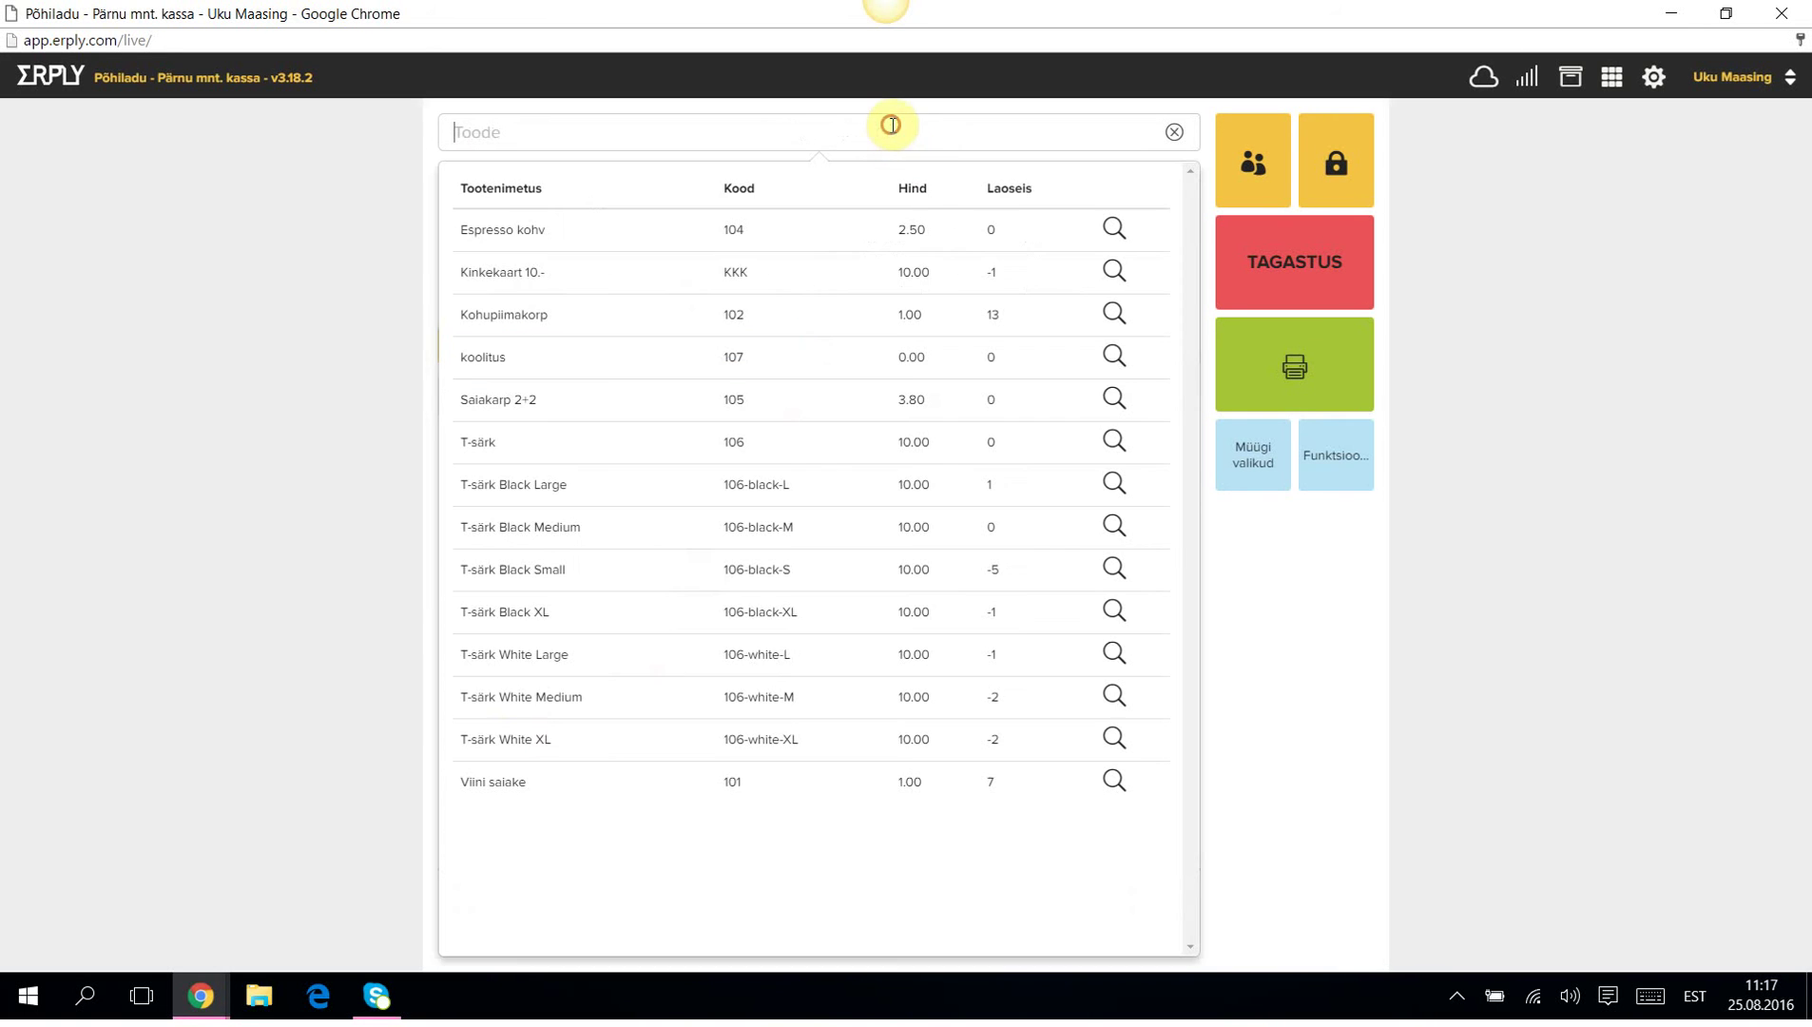
pyautogui.click(501, 708)
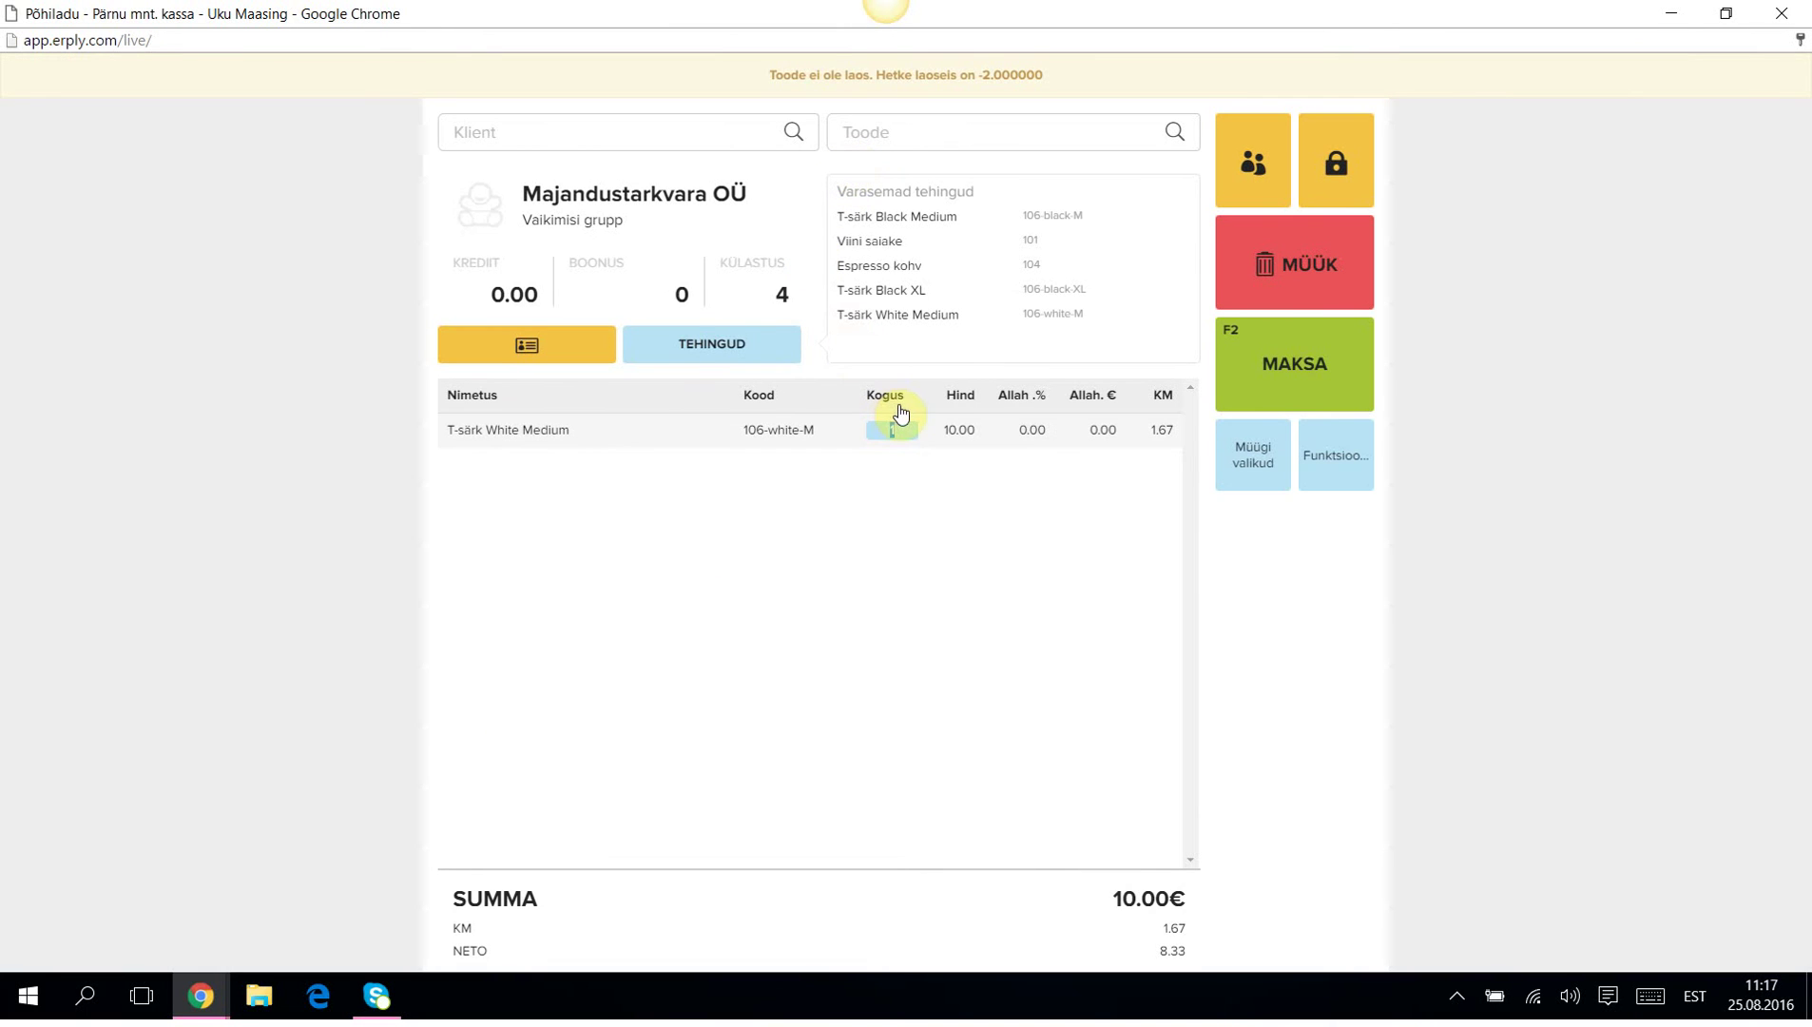
pyautogui.write('2')
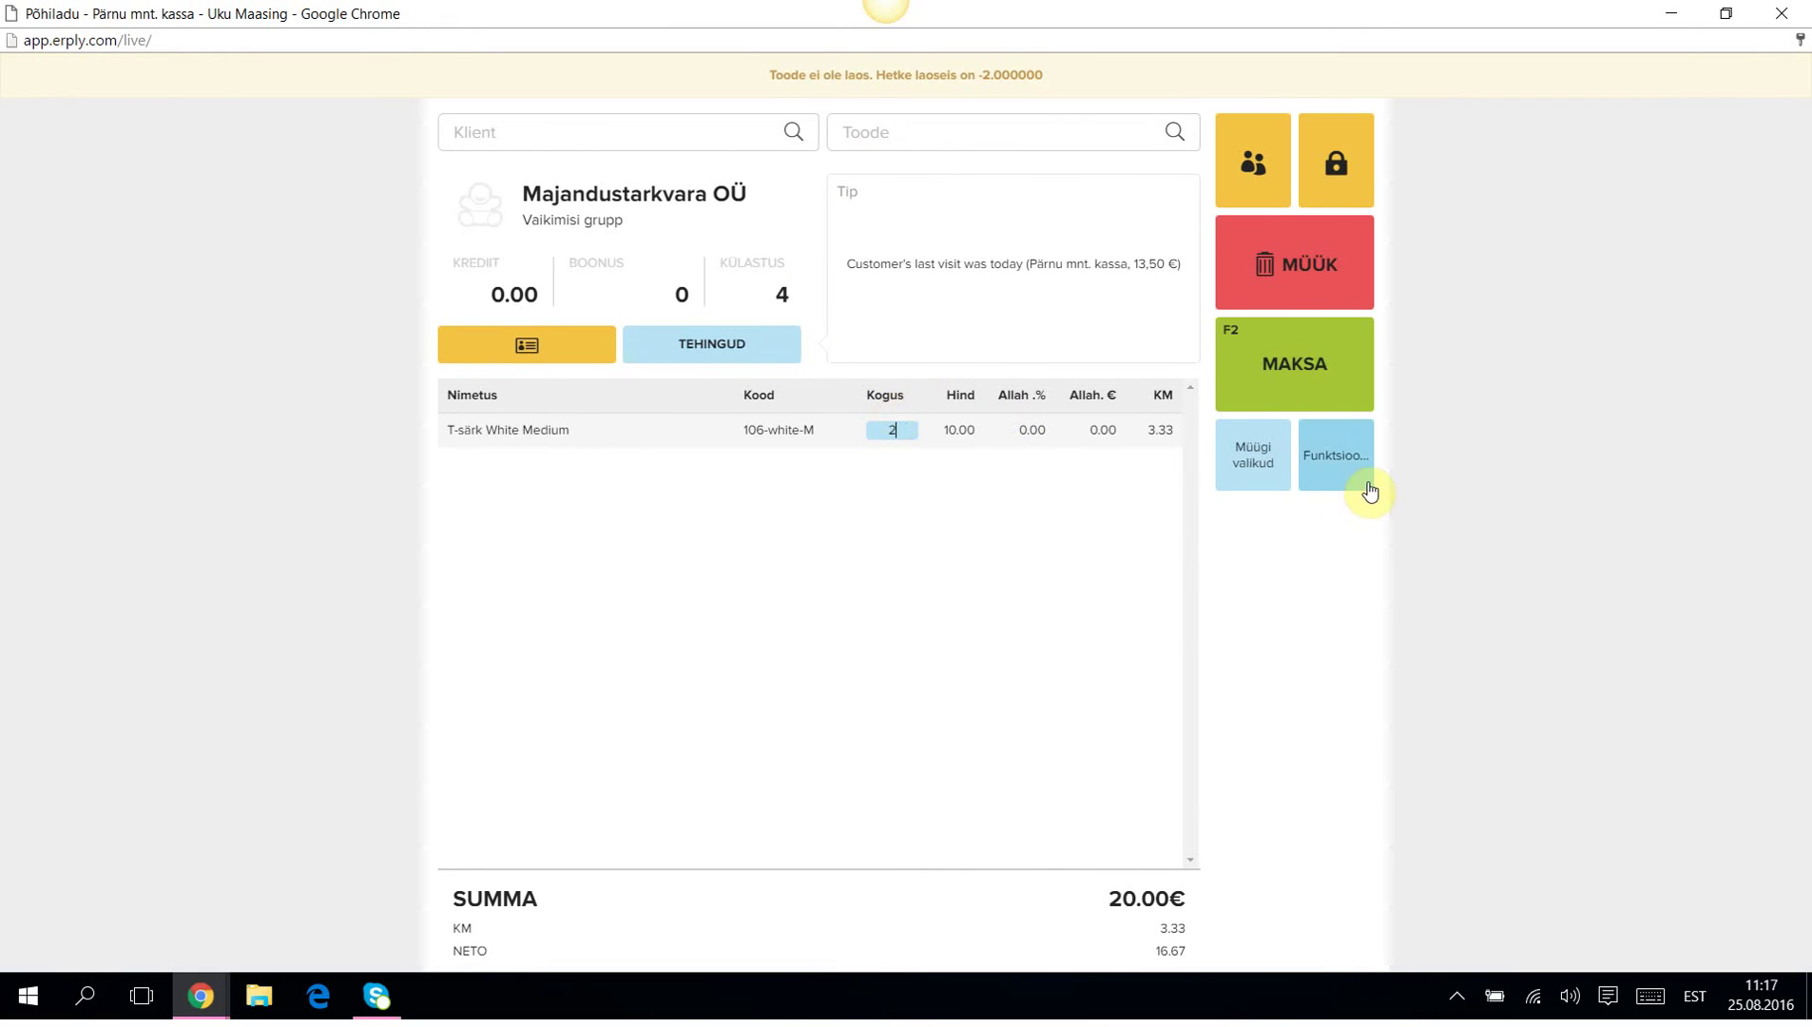
# Save the sale as a 50% prepayment, leaving 10.00 to pay now.
pyautogui.click(1254, 456)
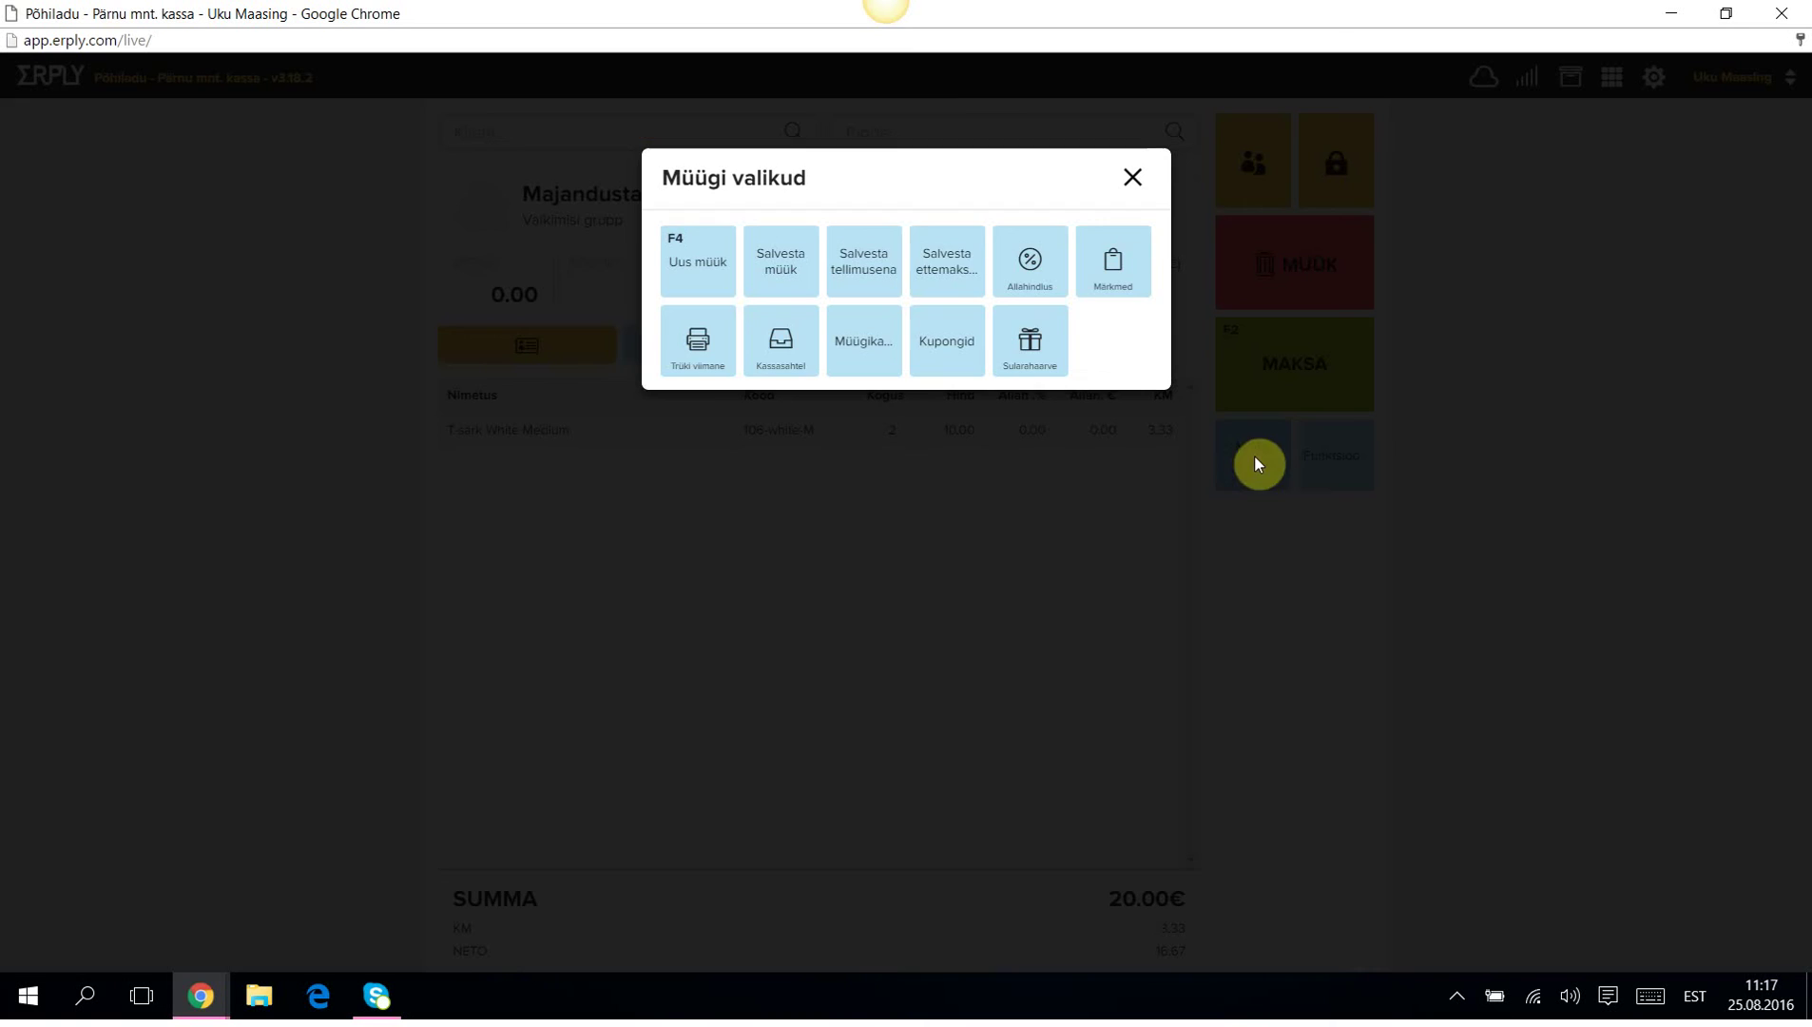
pyautogui.click(951, 263)
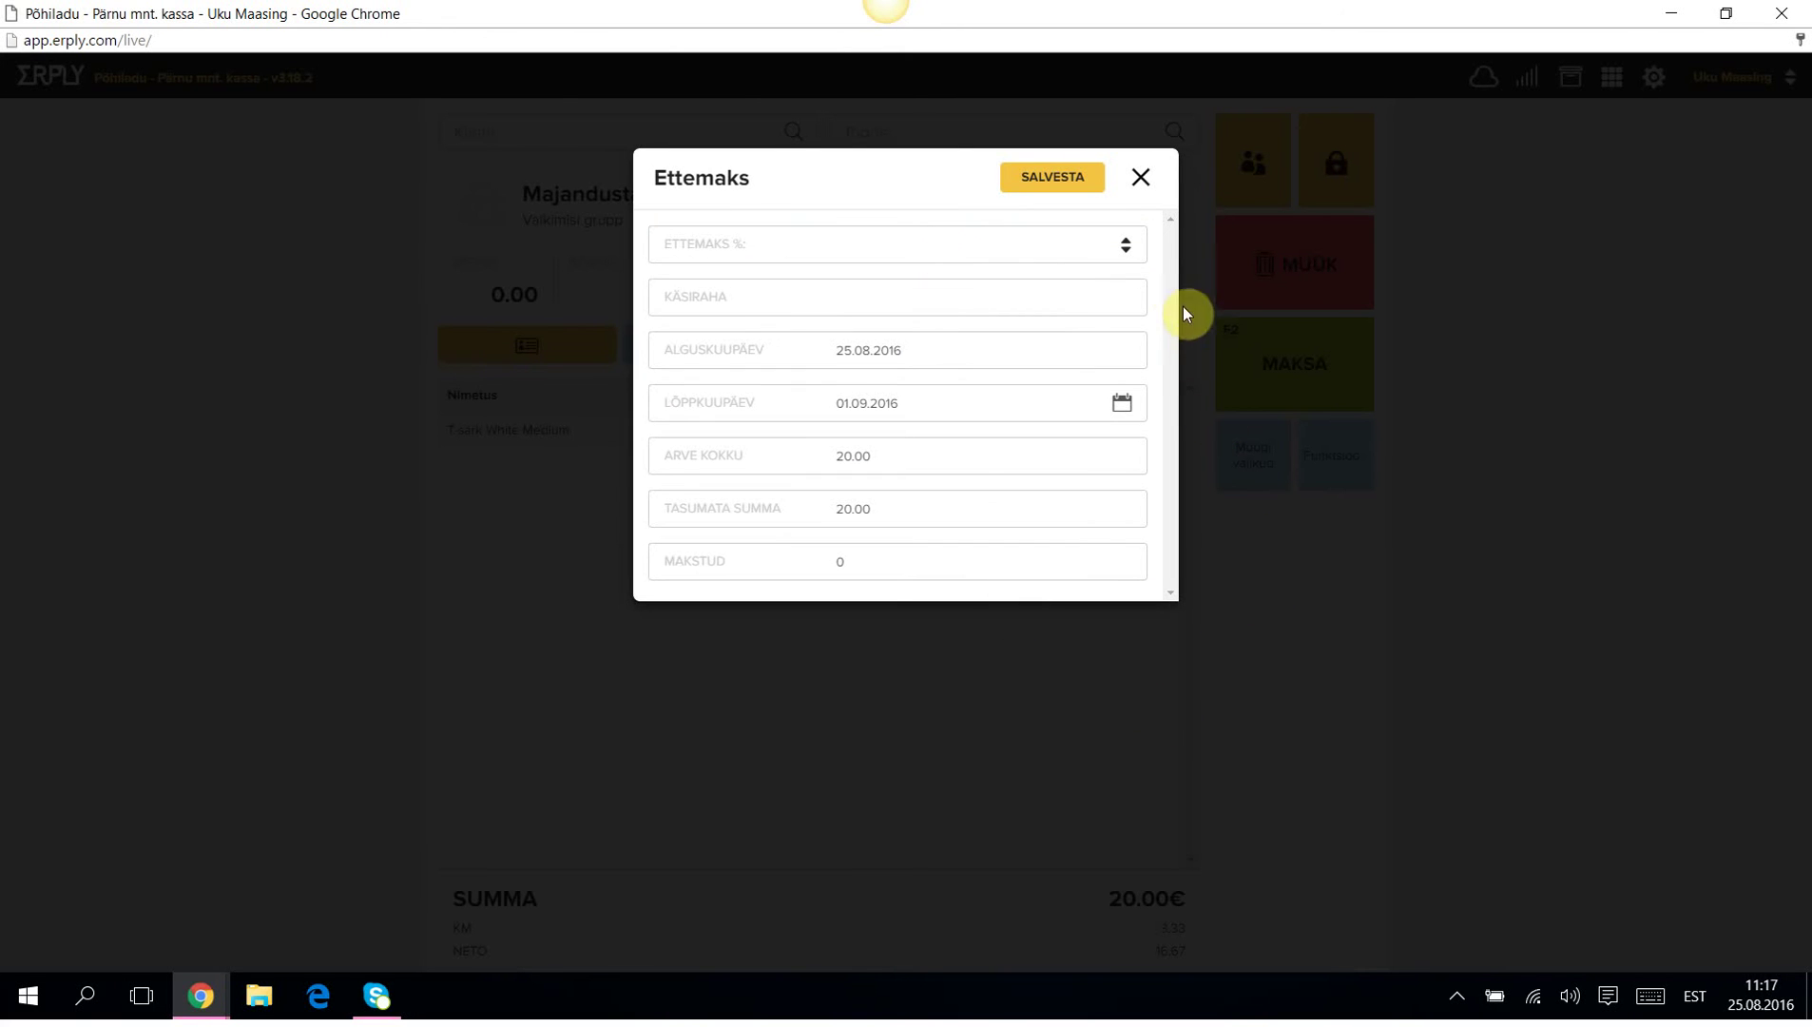
pyautogui.click(1130, 245)
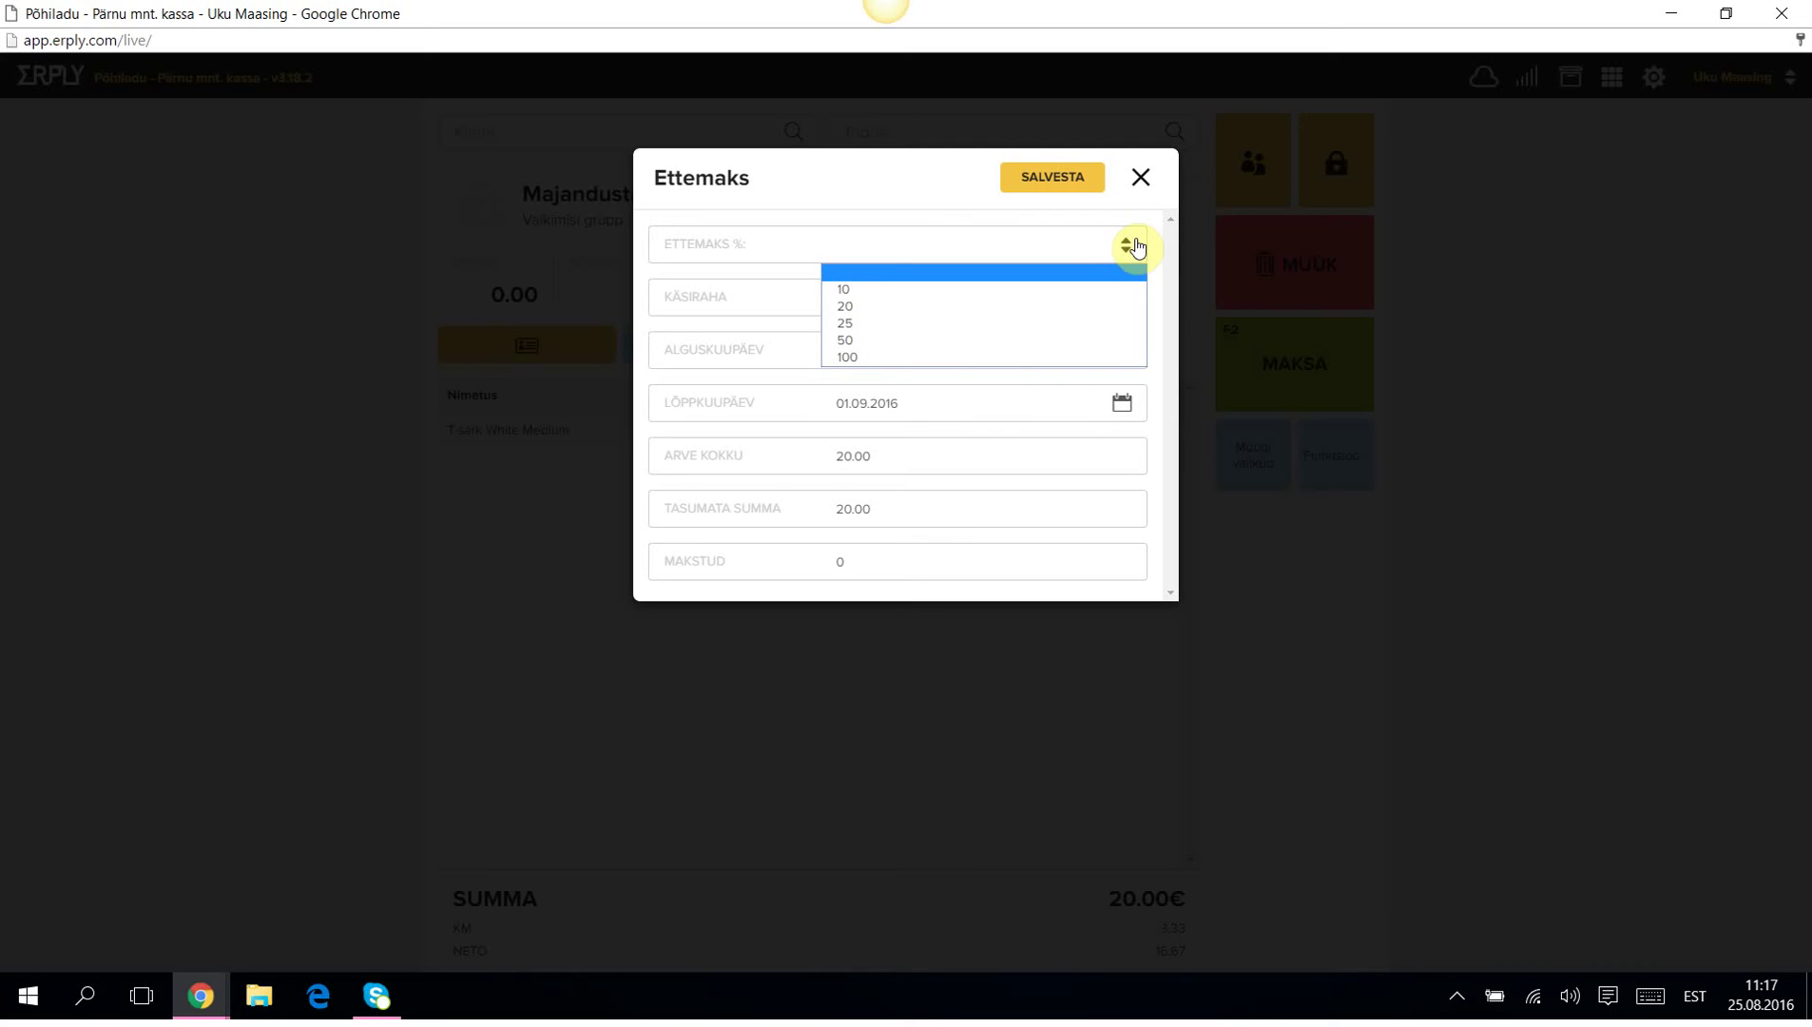
pyautogui.click(849, 340)
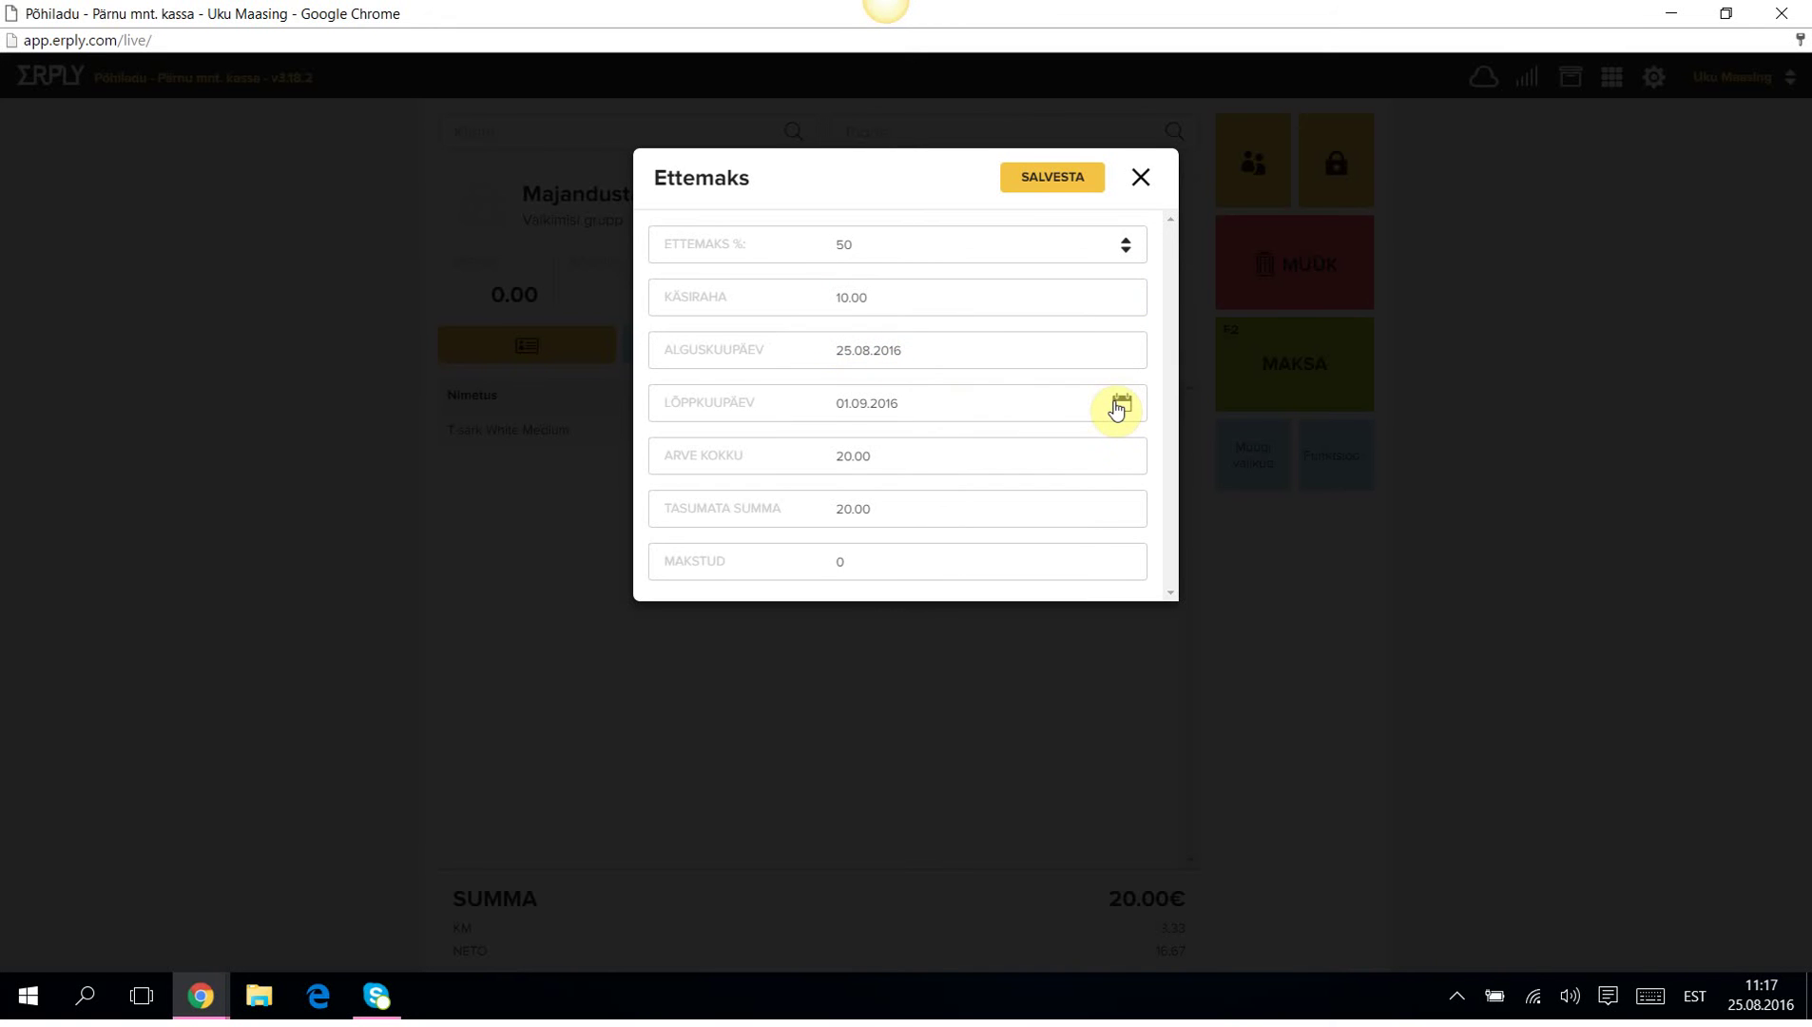
pyautogui.click(1064, 178)
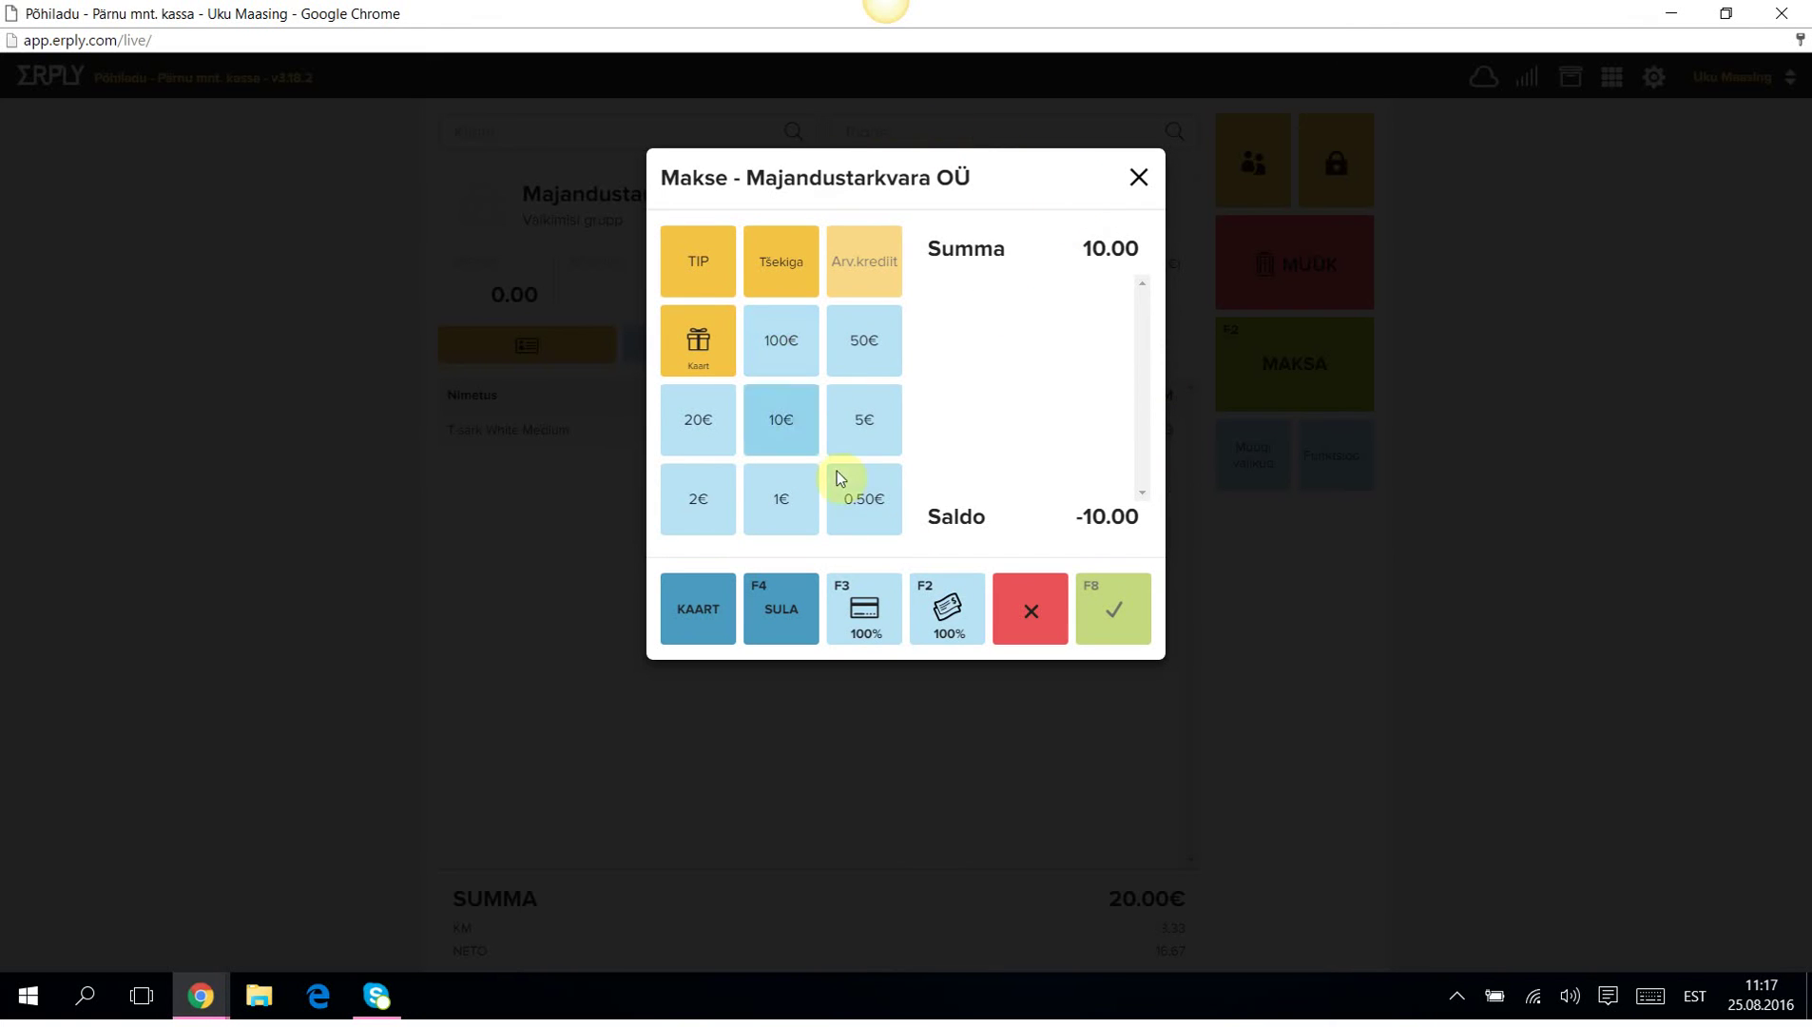
# Pay the 10.00 prepayment with 10€ cash and close receipt 100002 without printing.
pyautogui.click(781, 419)
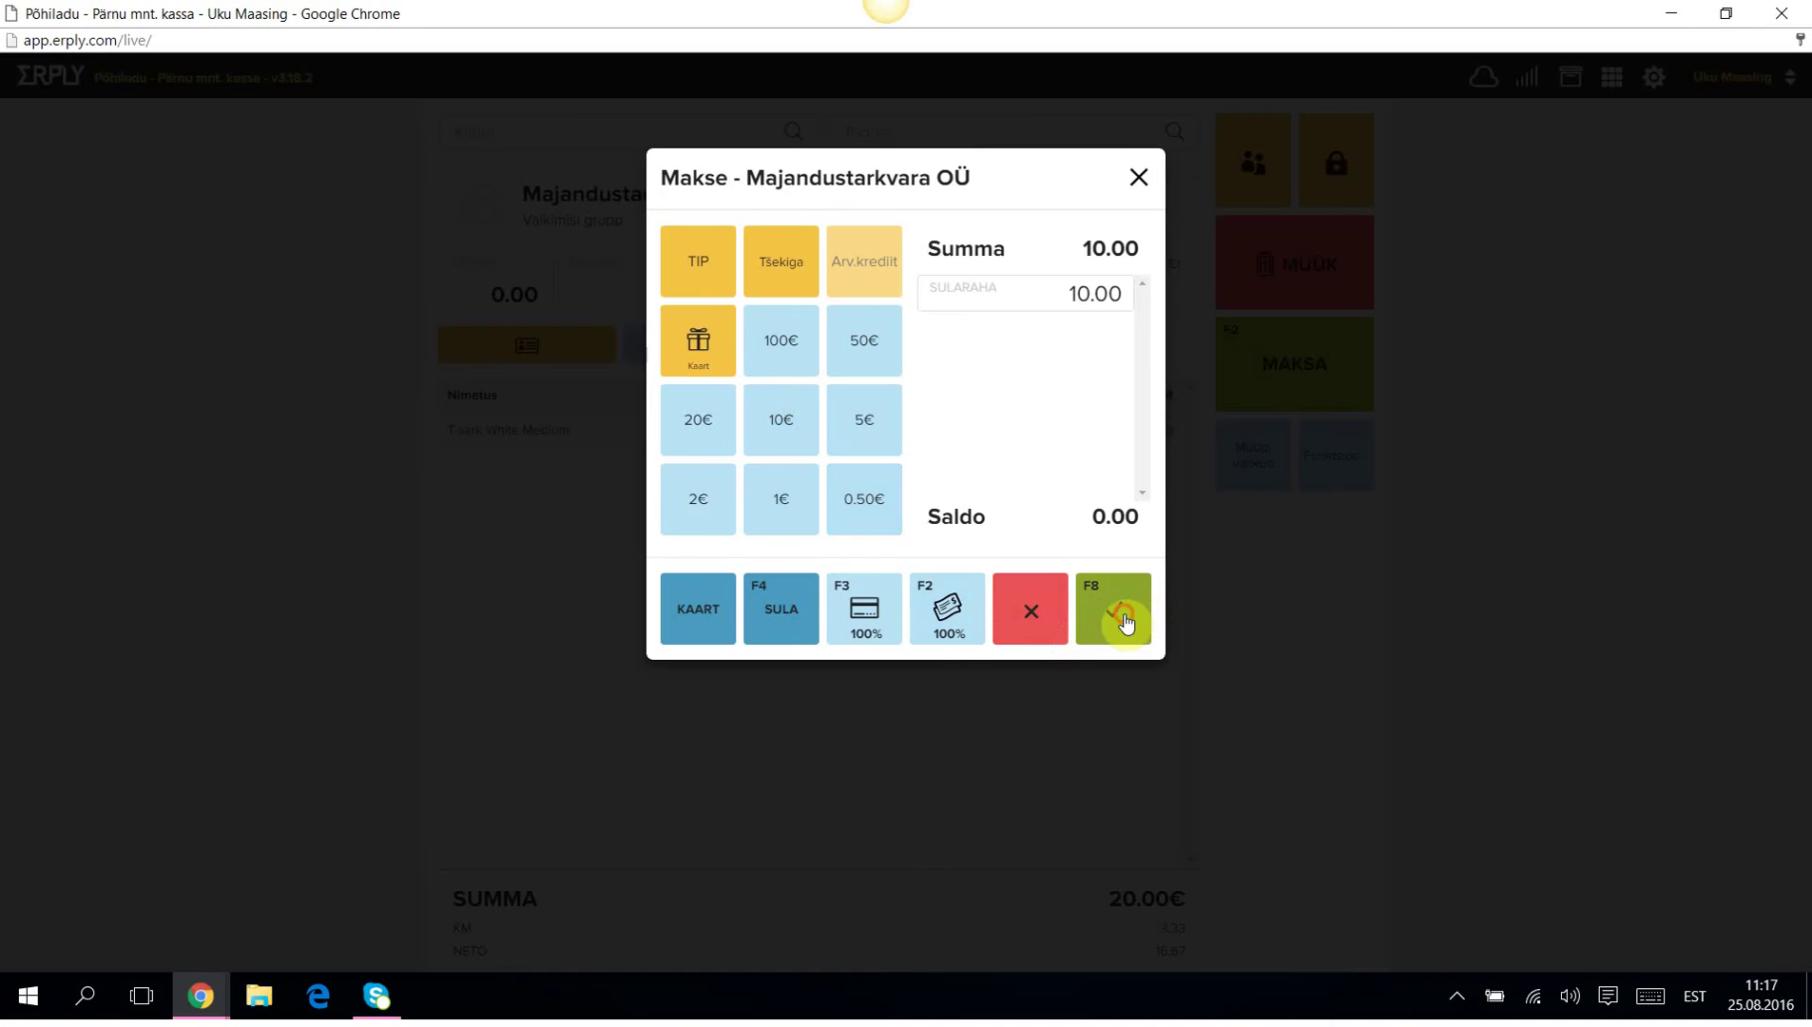
pyautogui.click(1126, 619)
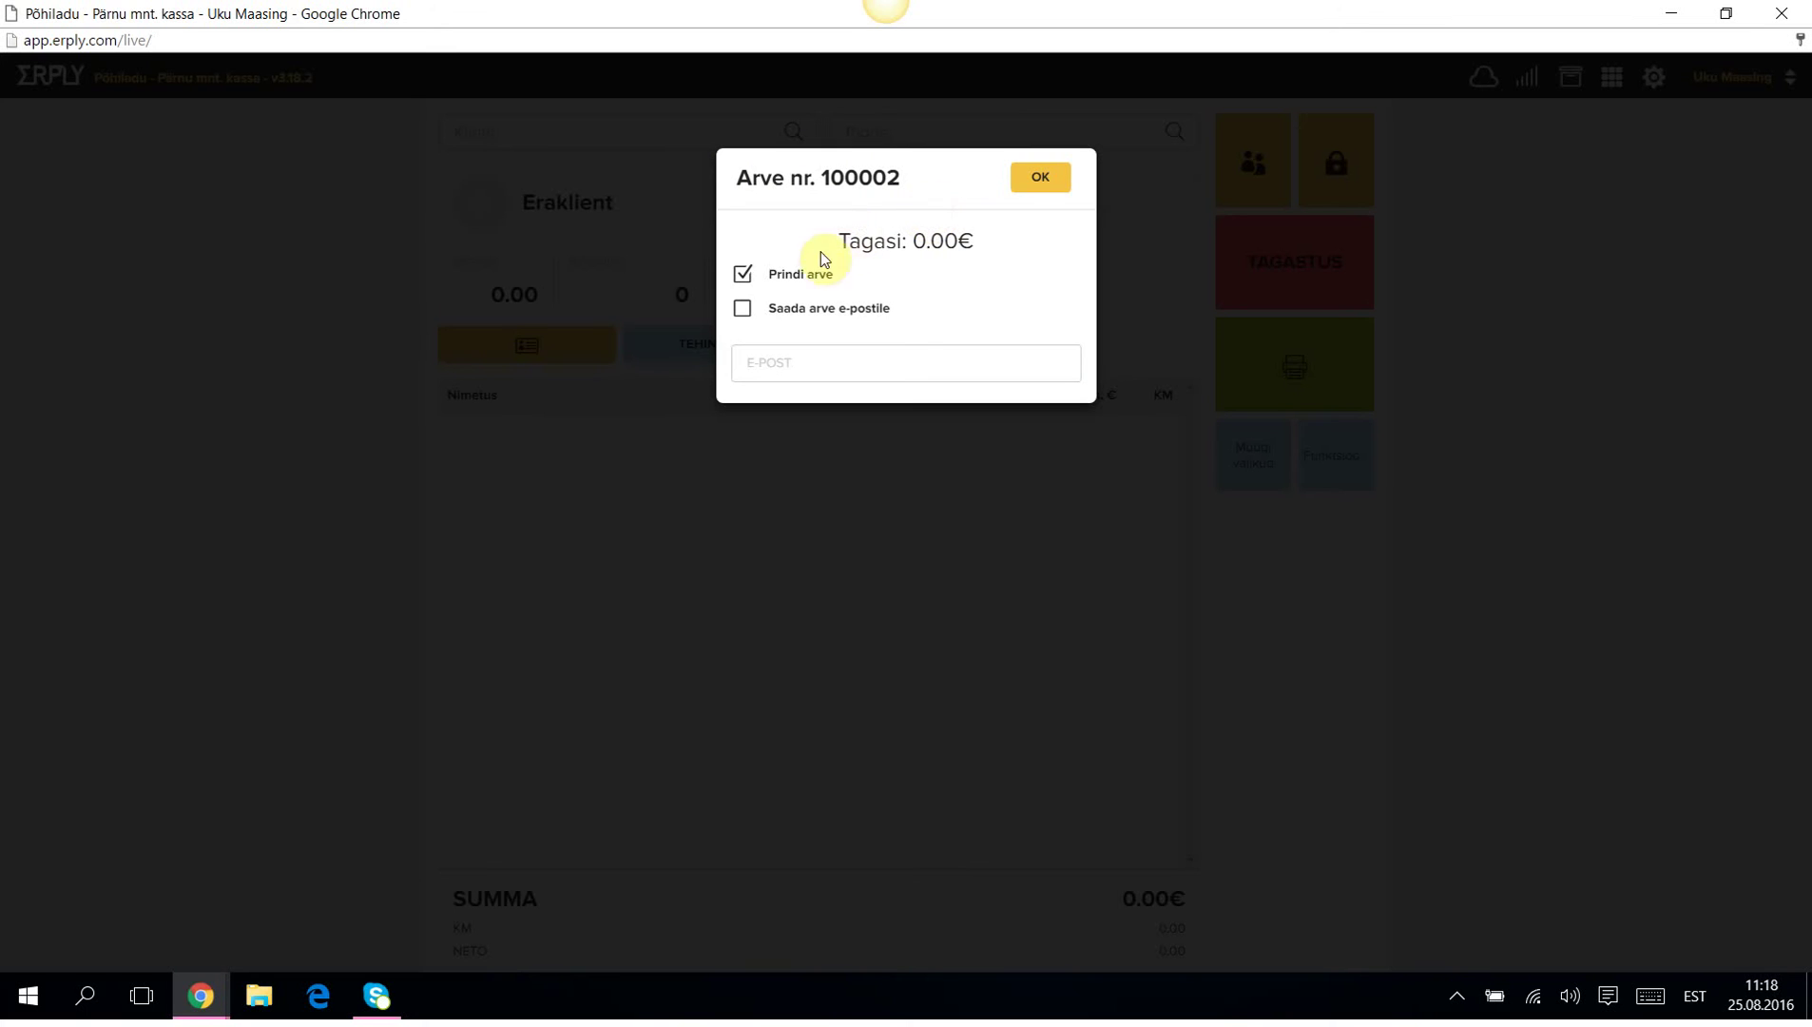
pyautogui.click(742, 274)
pyautogui.click(1043, 178)
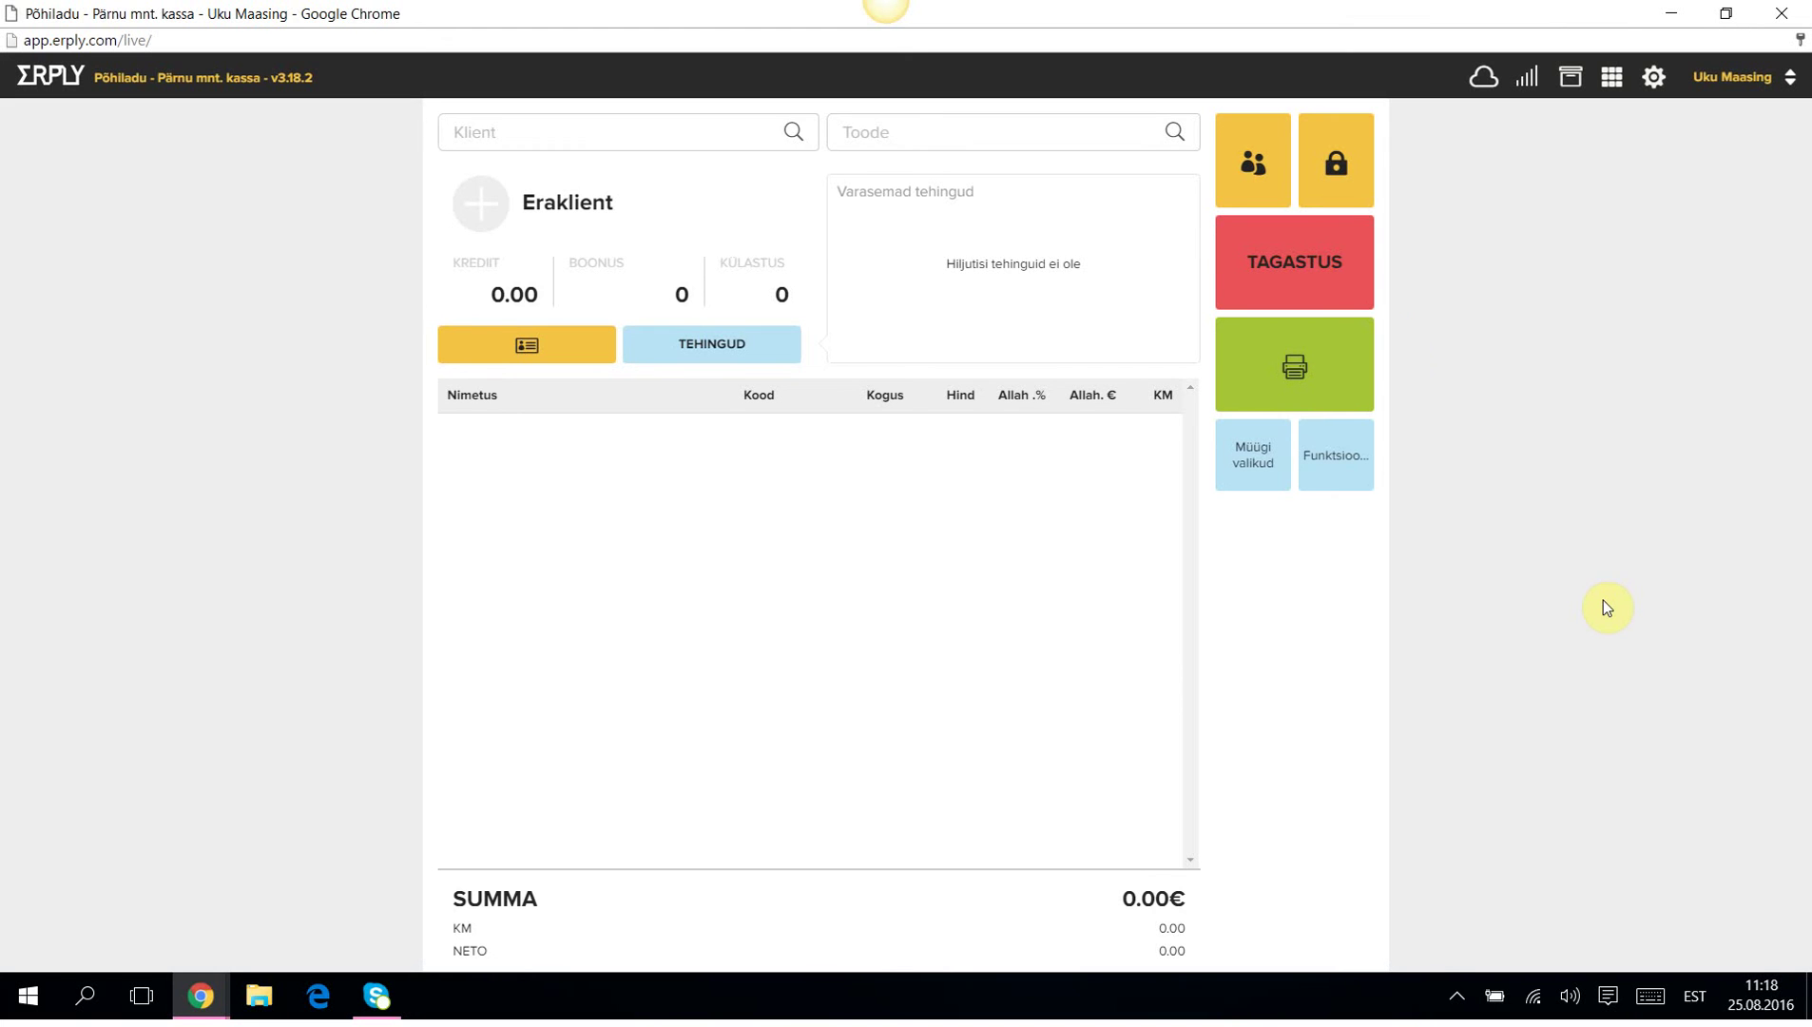
# Reload prepayment invoice 100002 from Ettemaks and pay the remaining 10.00 cash, unprinted.
pyautogui.click(1361, 457)
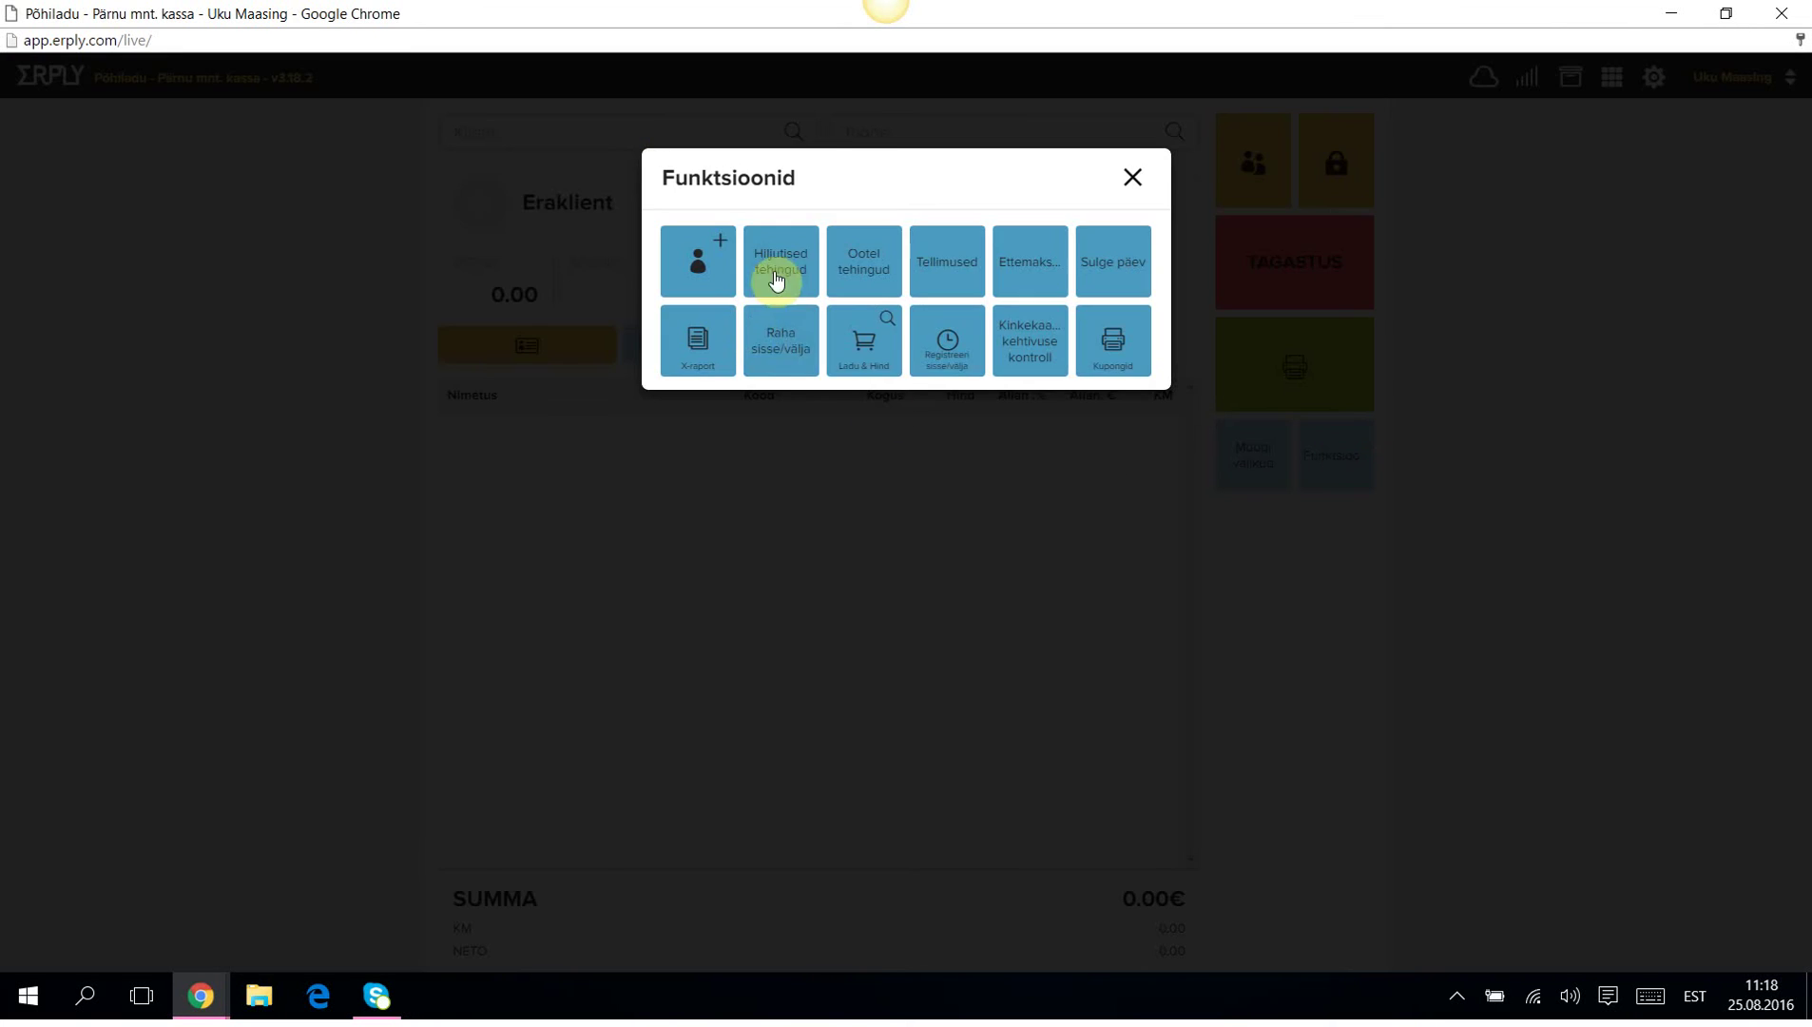
pyautogui.click(1037, 255)
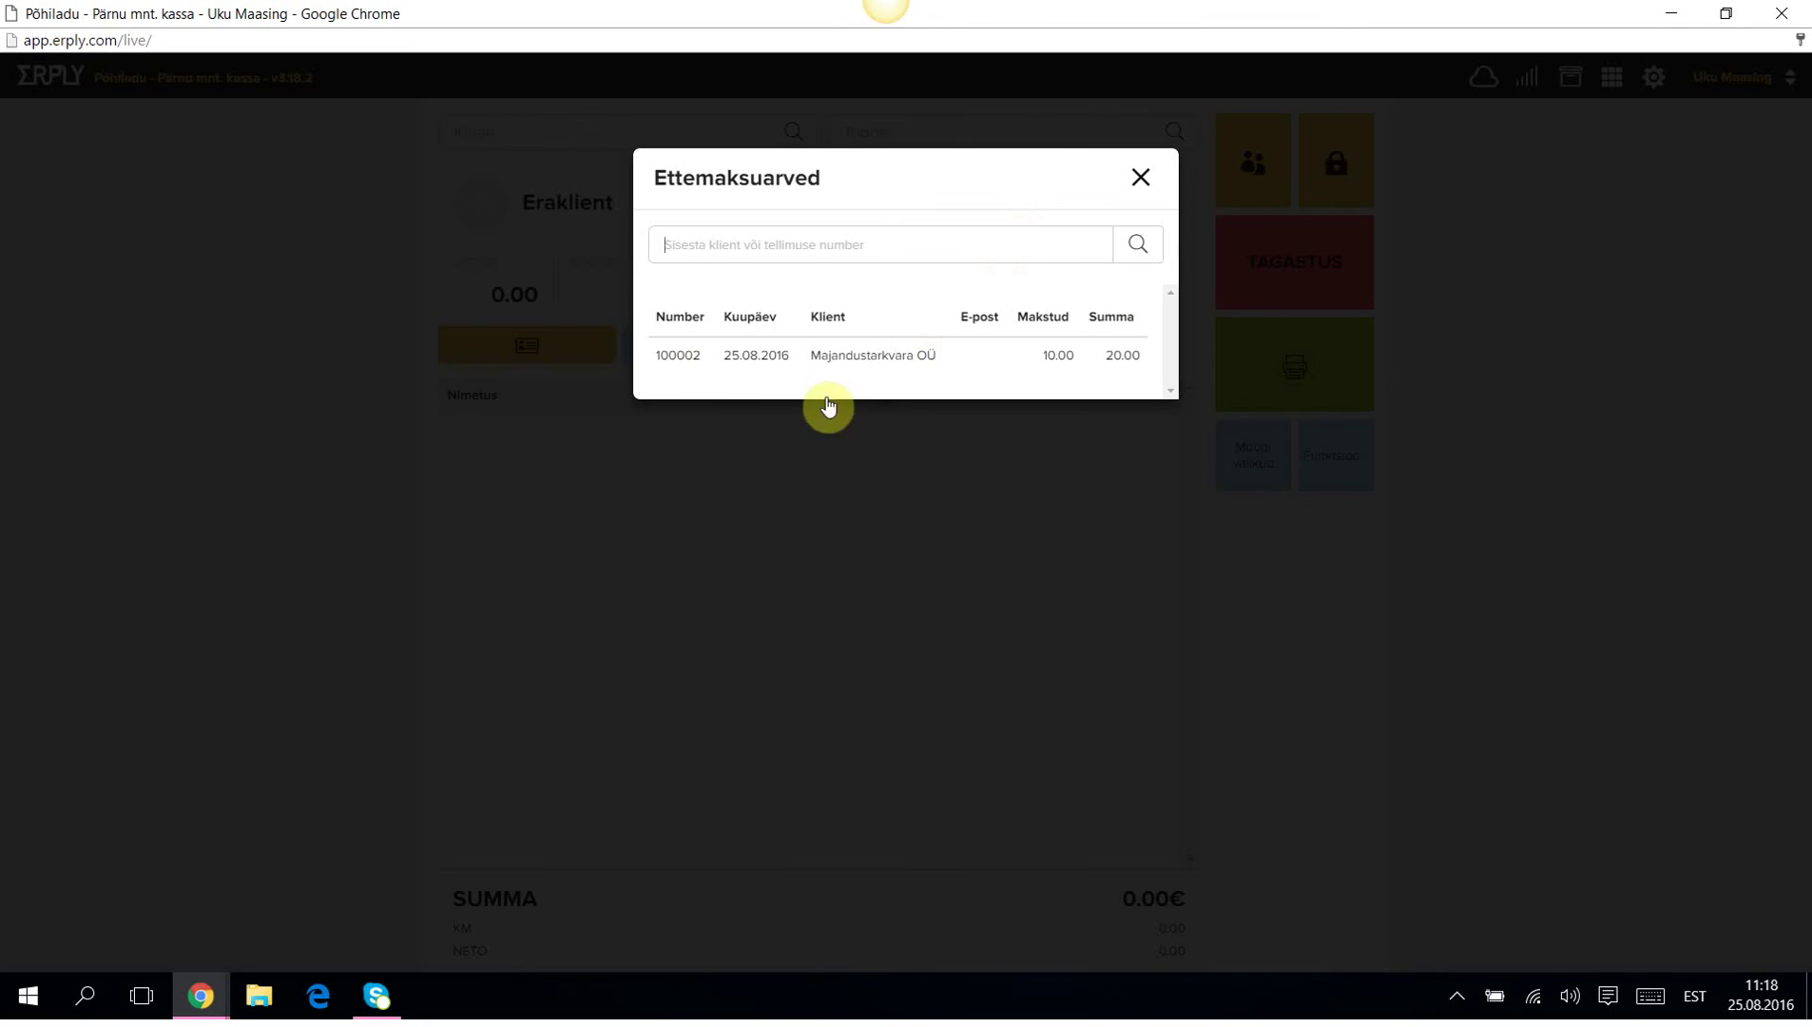
pyautogui.click(674, 364)
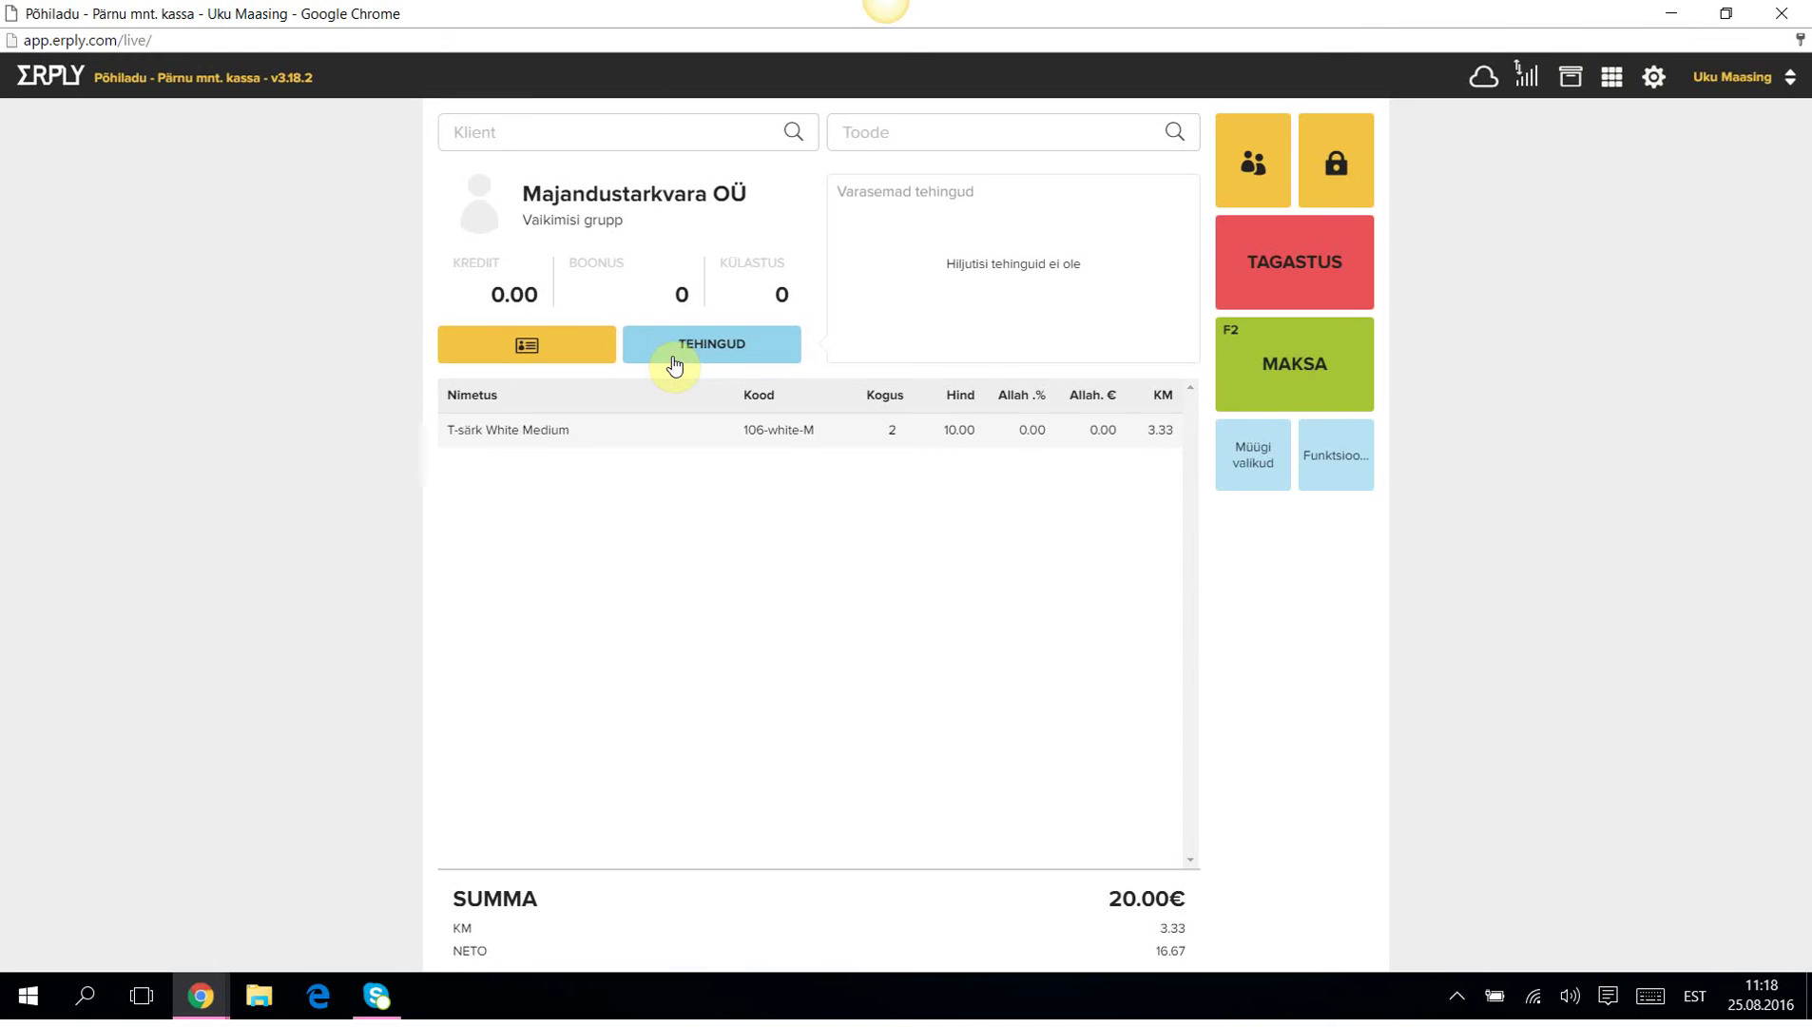
pyautogui.click(1270, 370)
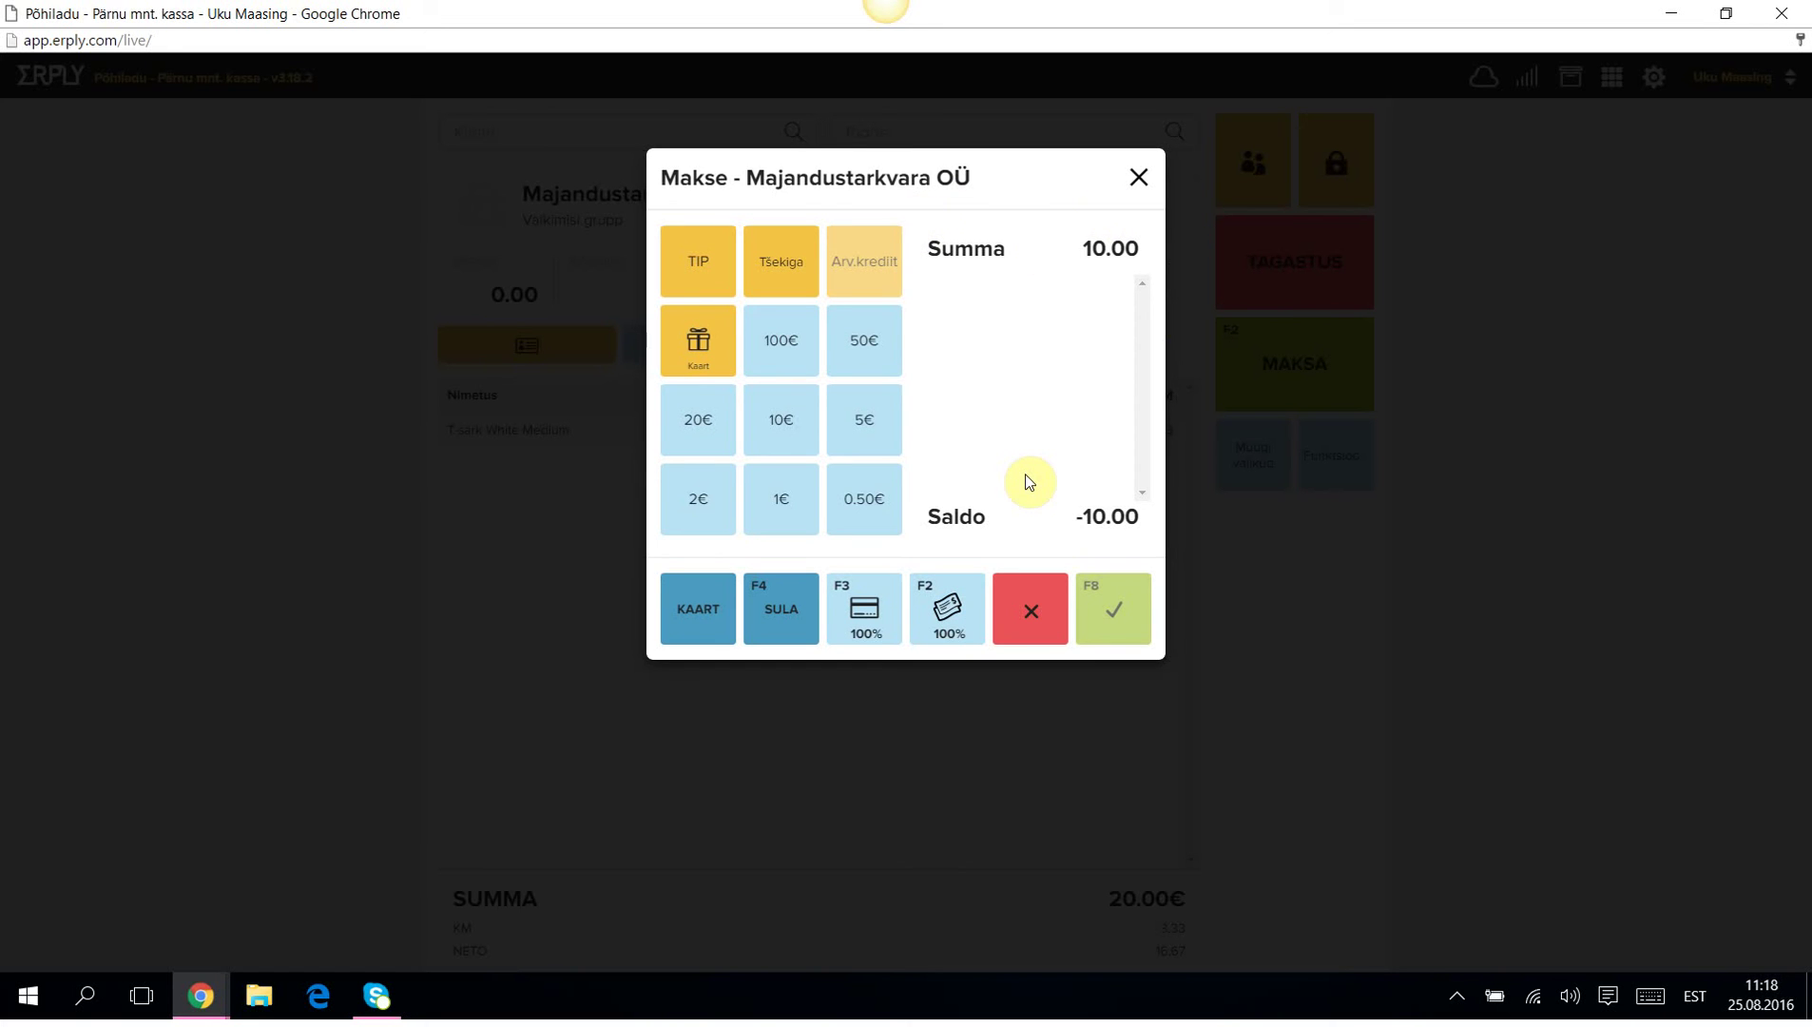
pyautogui.click(783, 423)
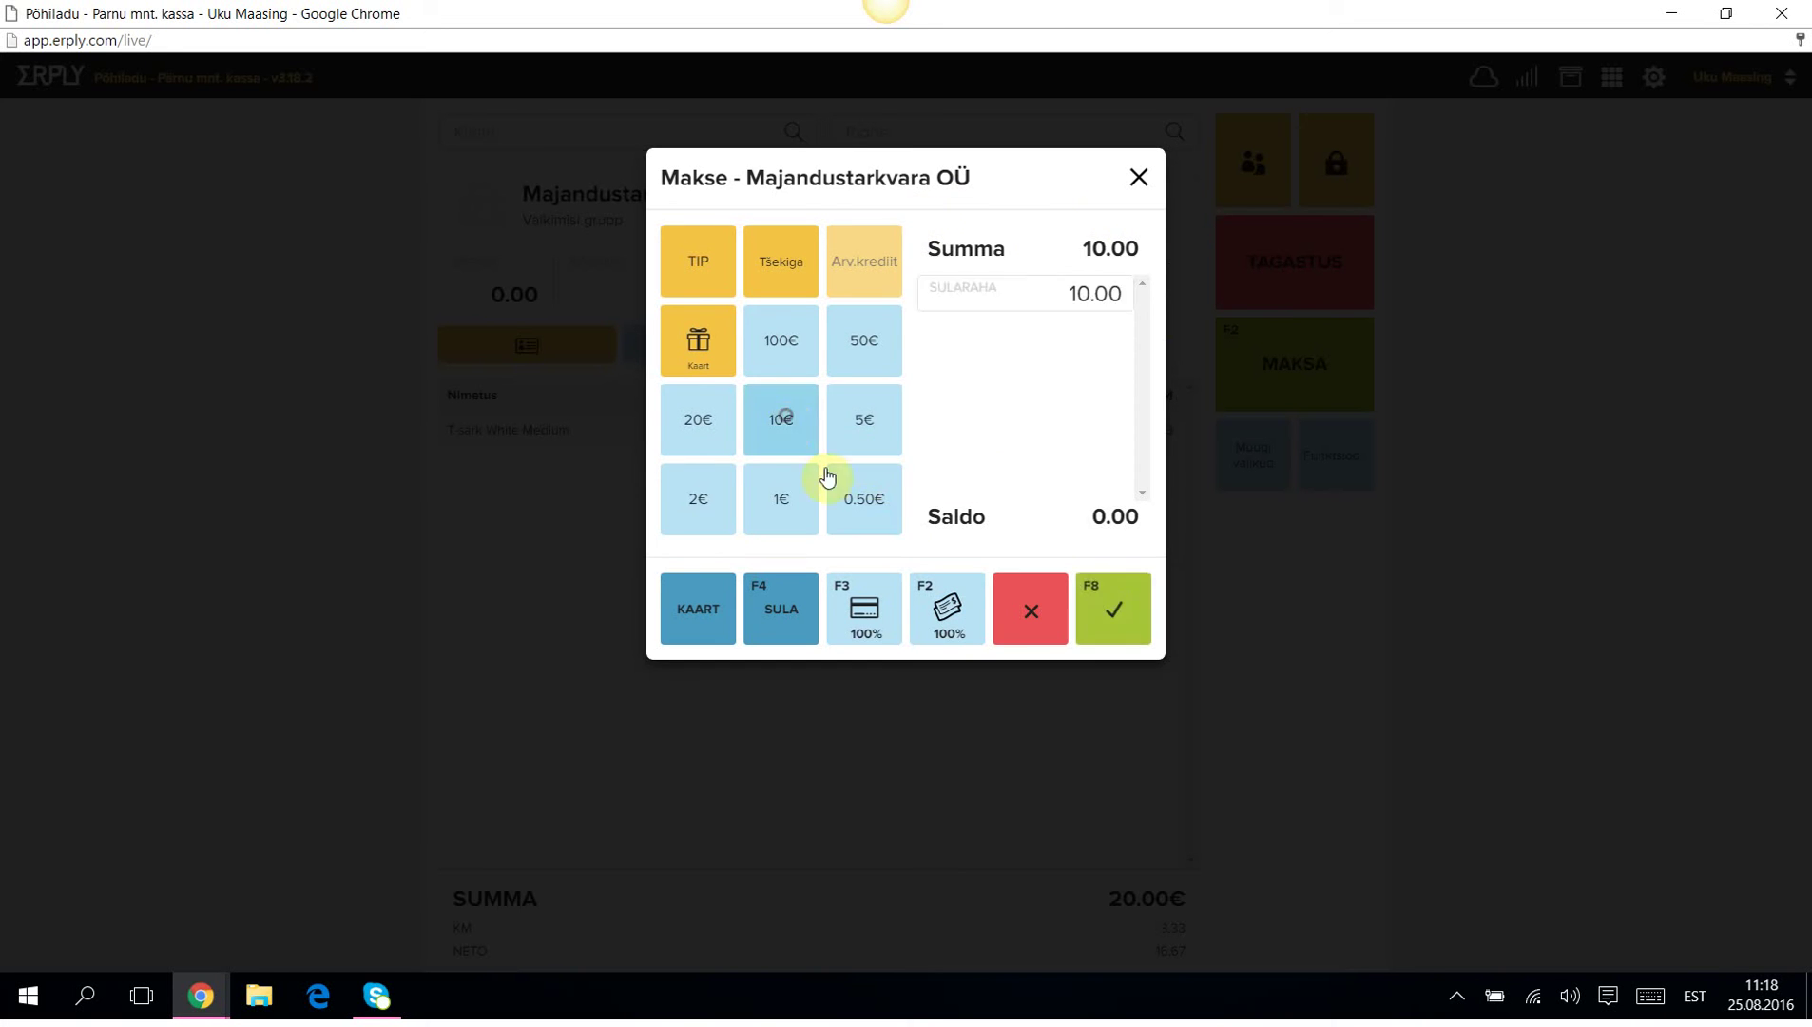
pyautogui.click(1103, 618)
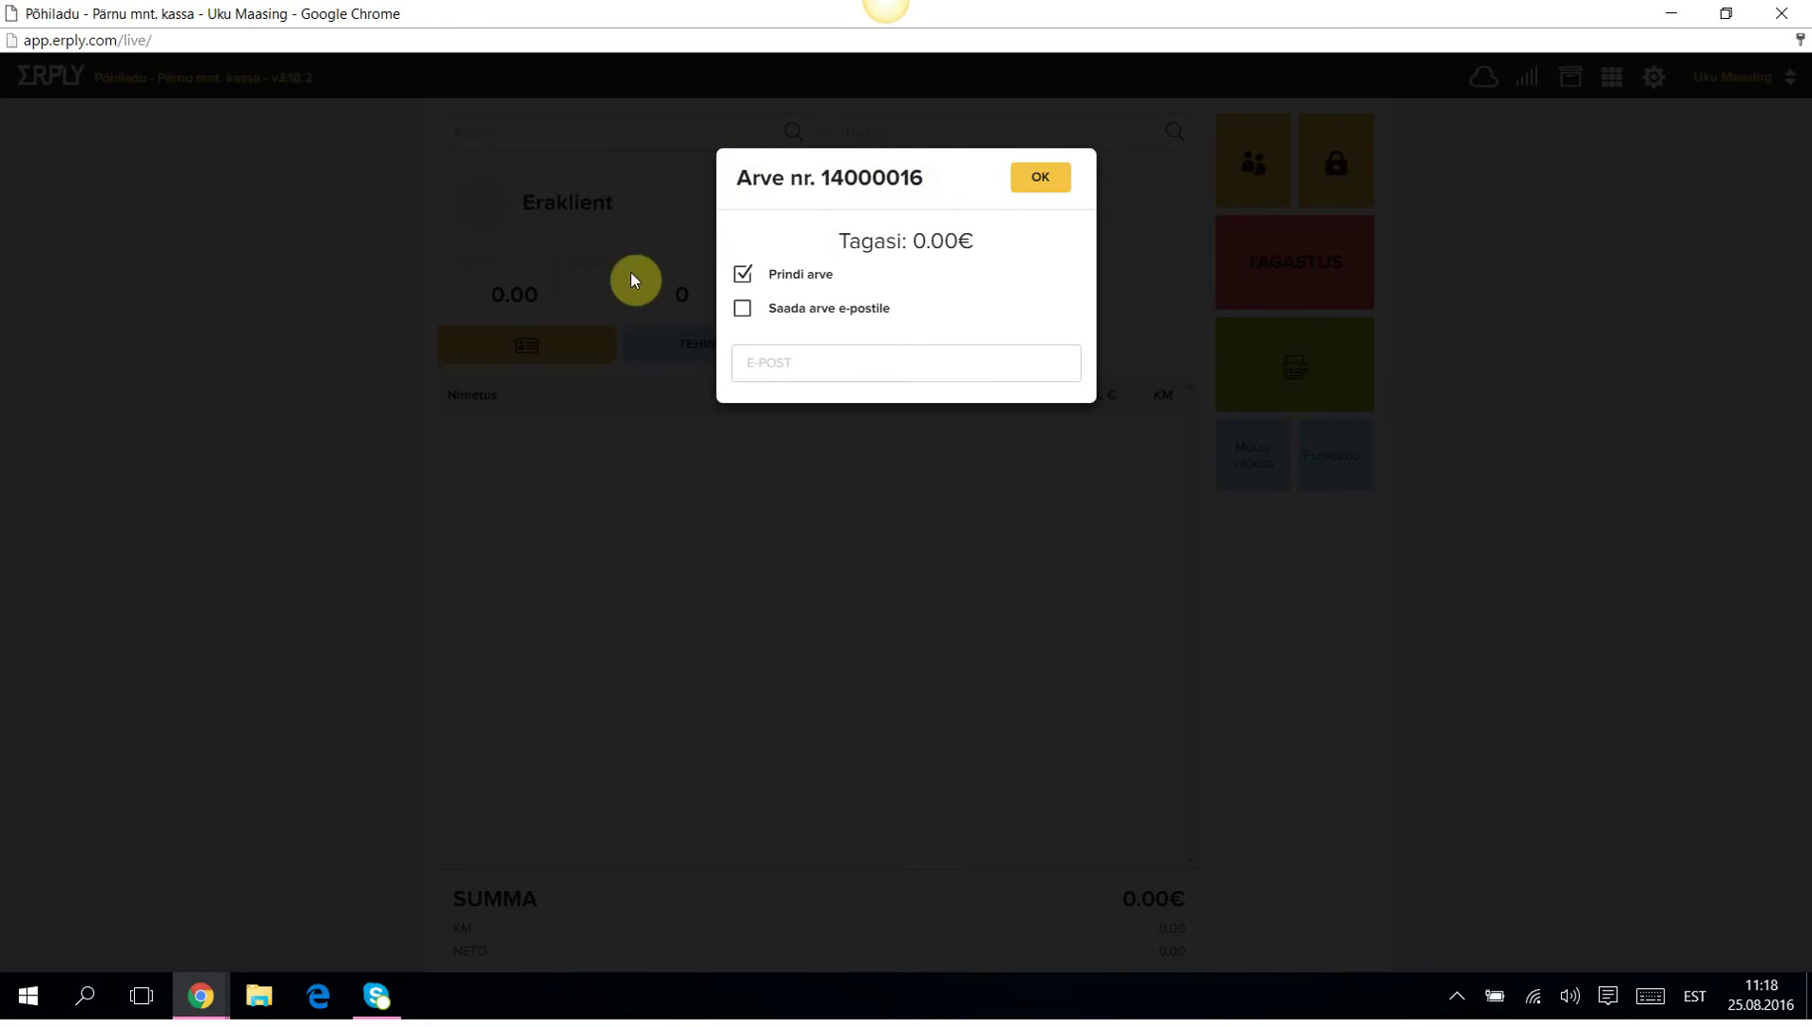
pyautogui.click(744, 277)
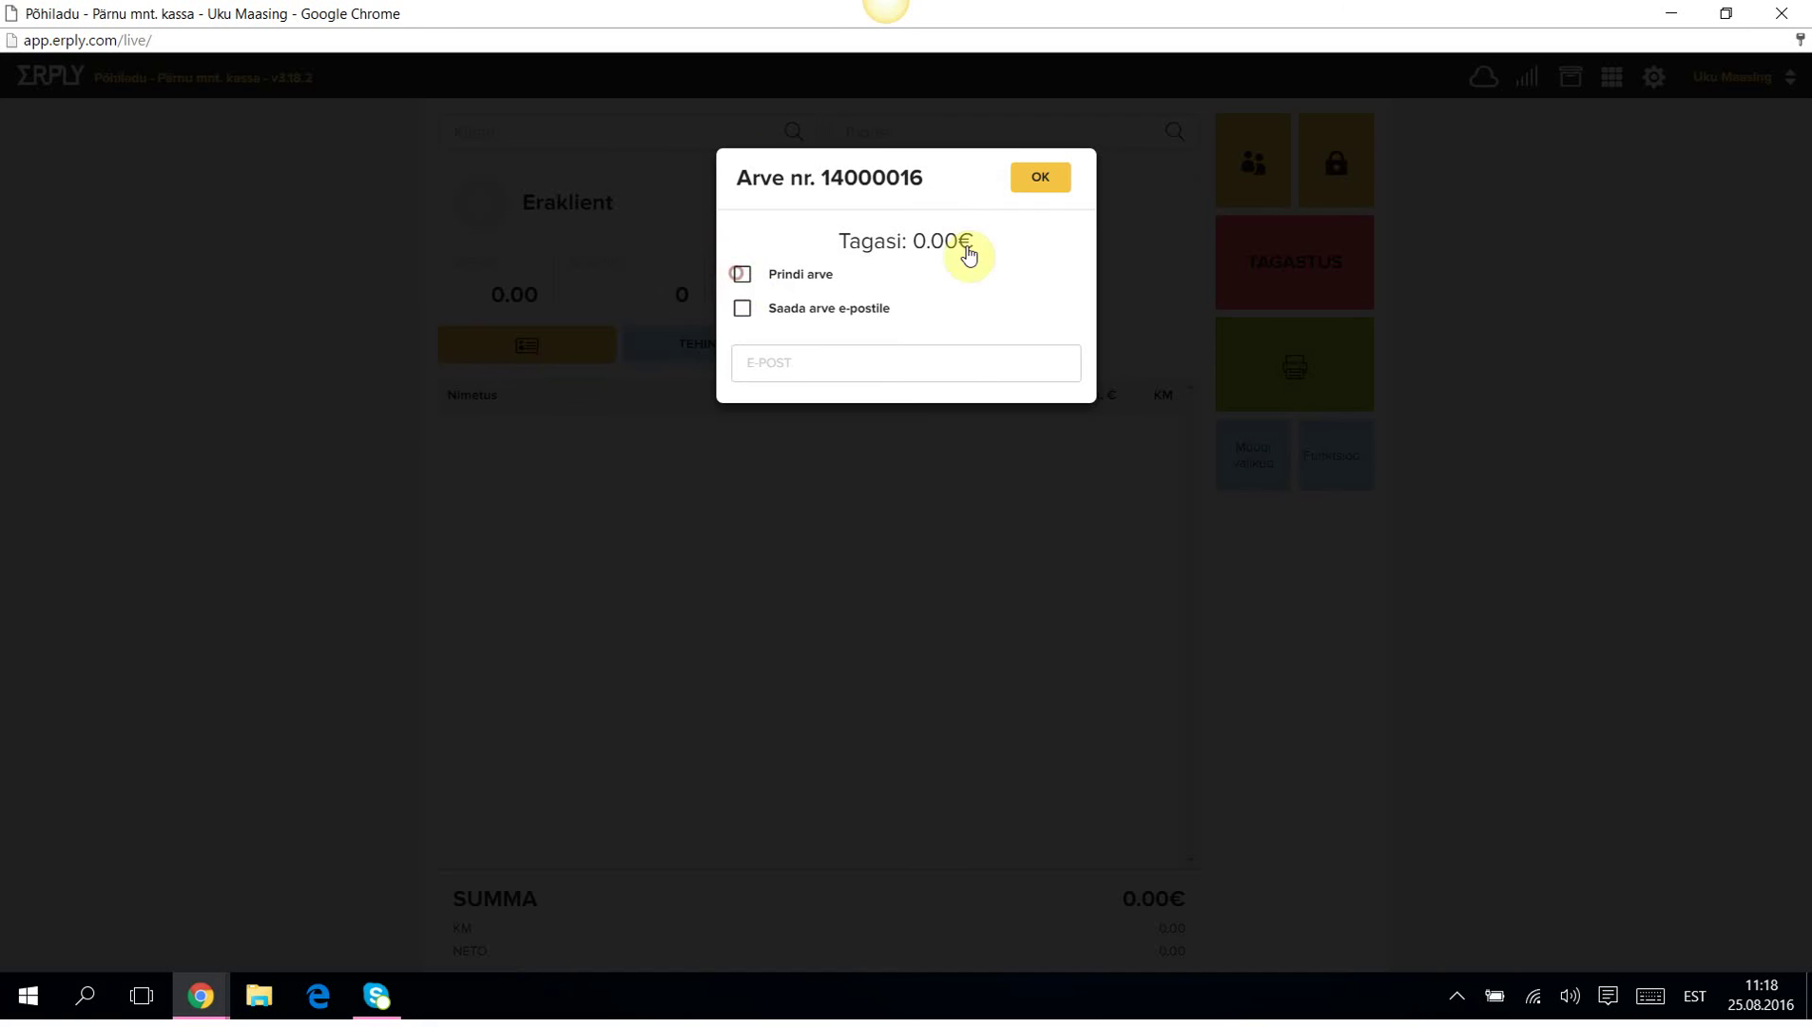
pyautogui.click(1040, 181)
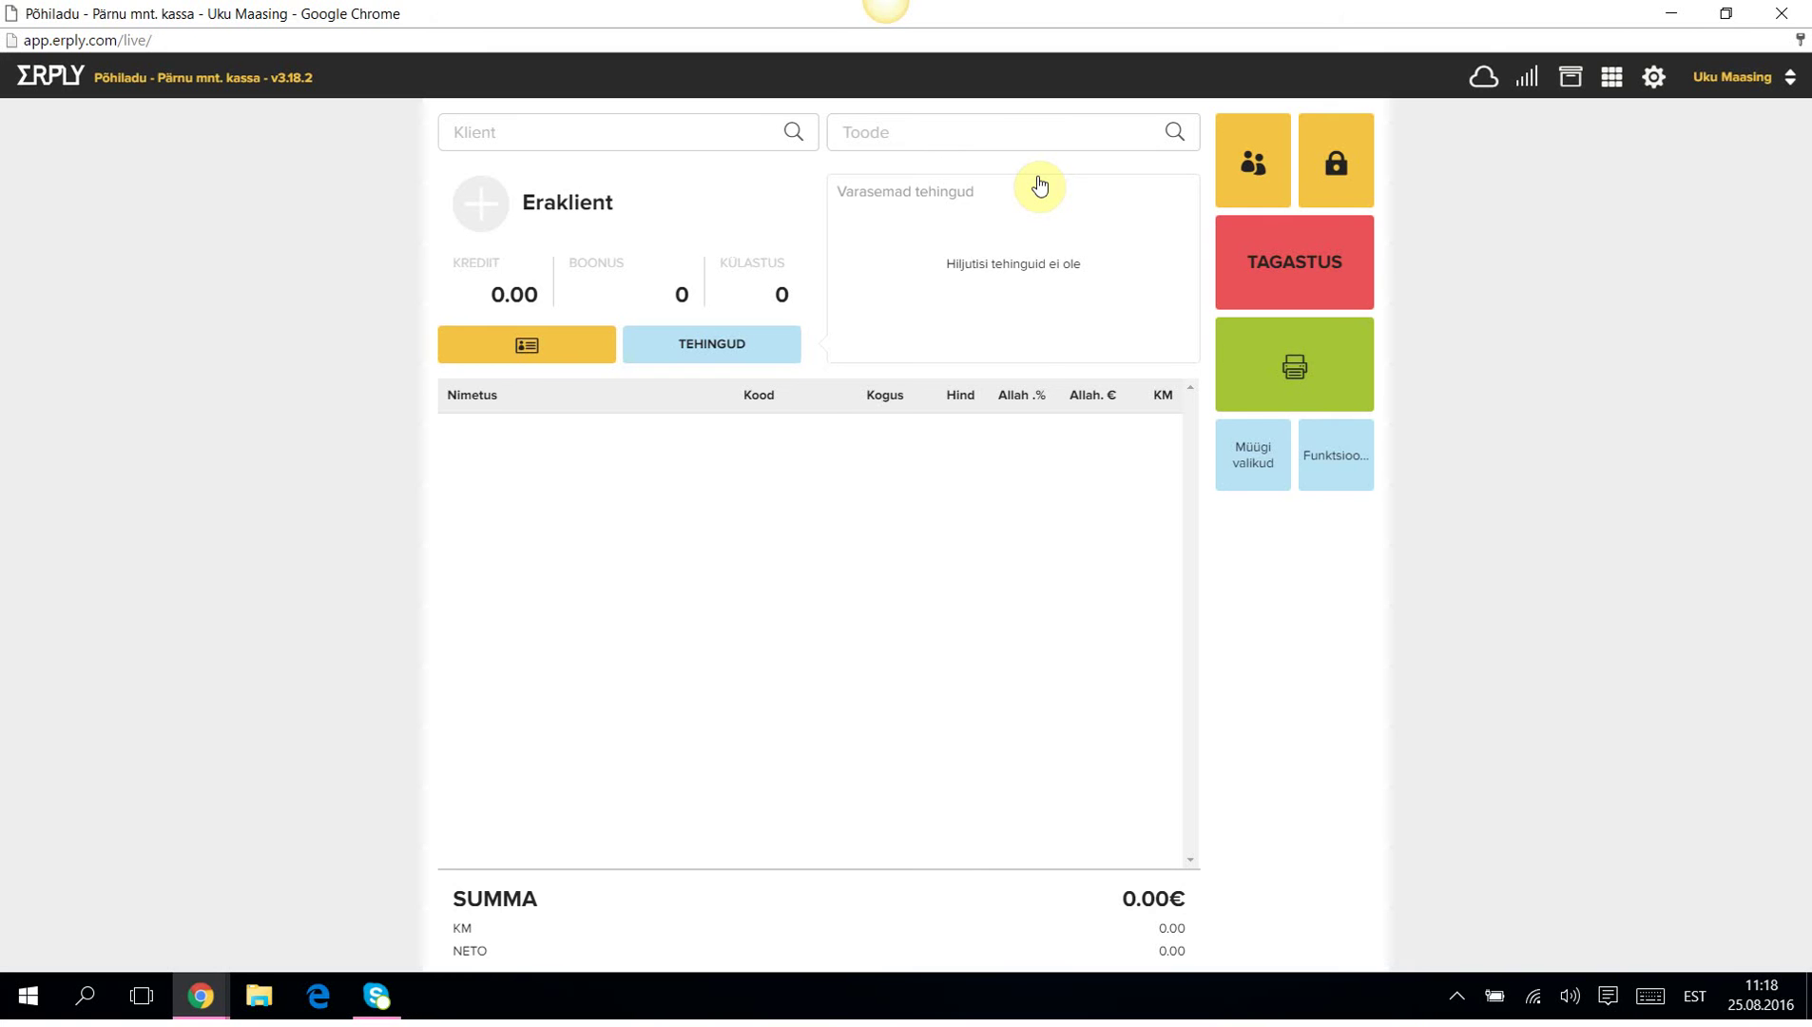
pyautogui.click(1350, 454)
pyautogui.click(961, 264)
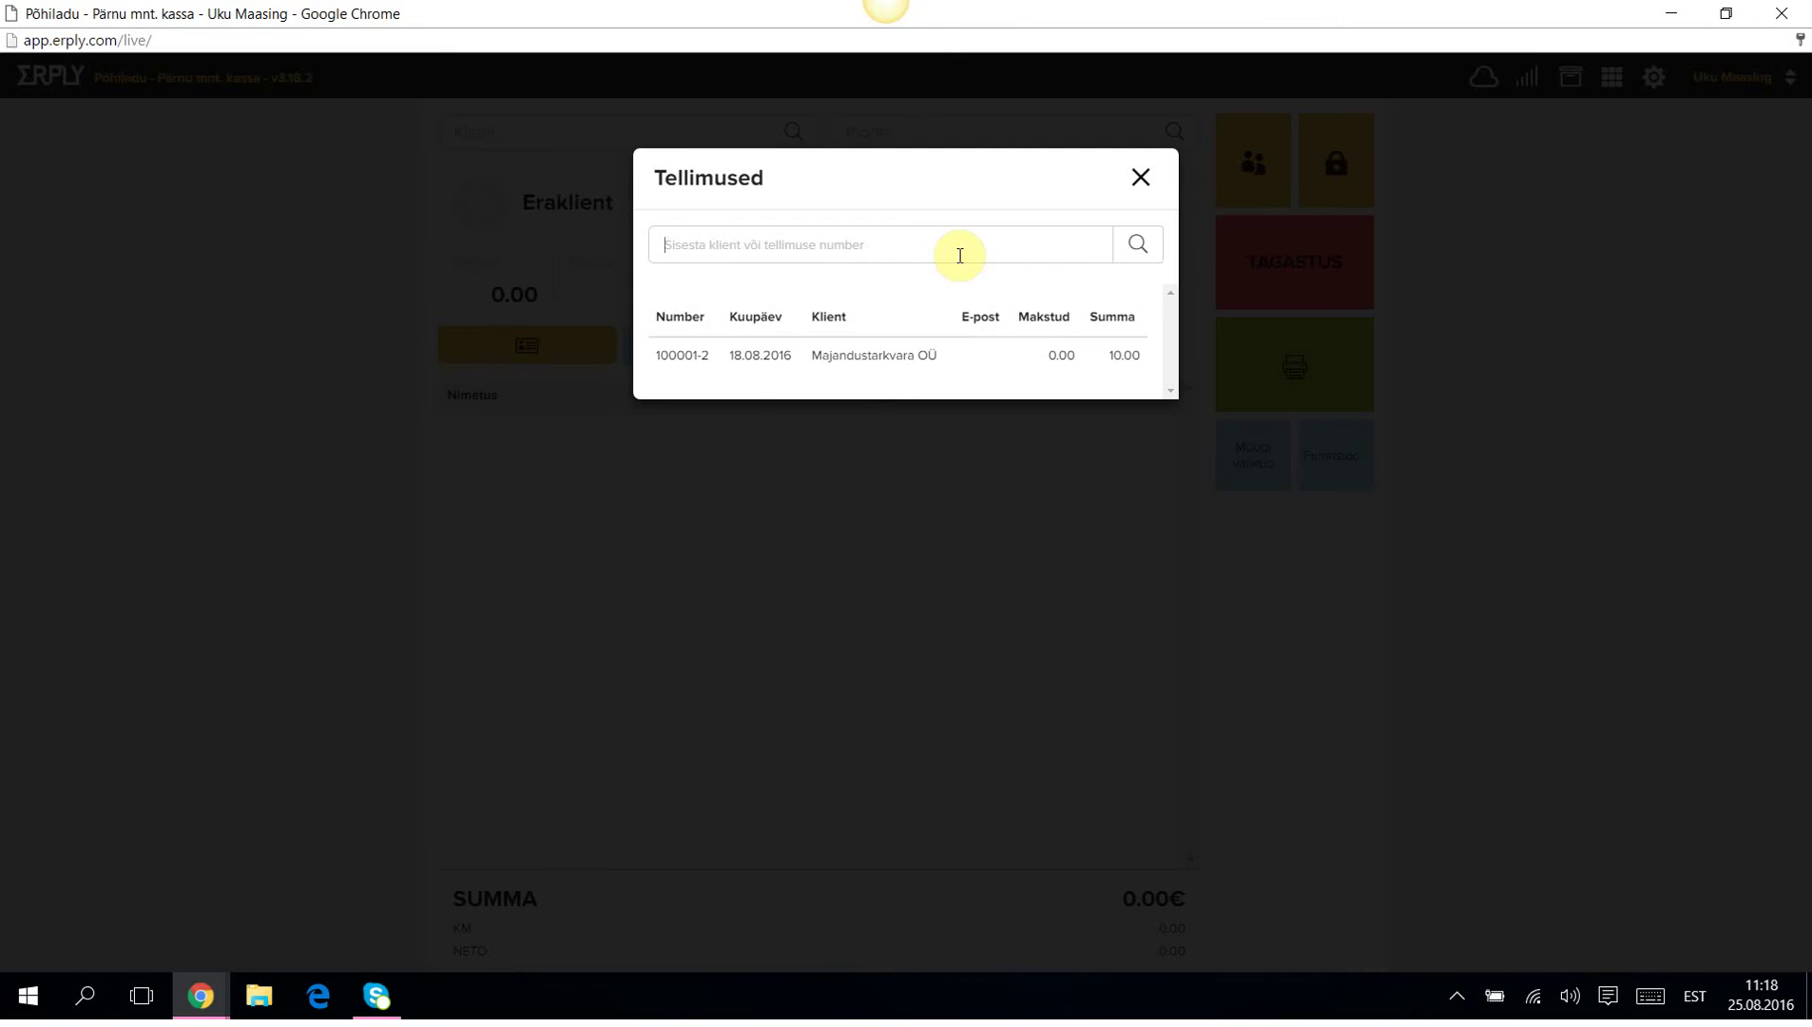
pyautogui.click(1141, 177)
pyautogui.click(1316, 458)
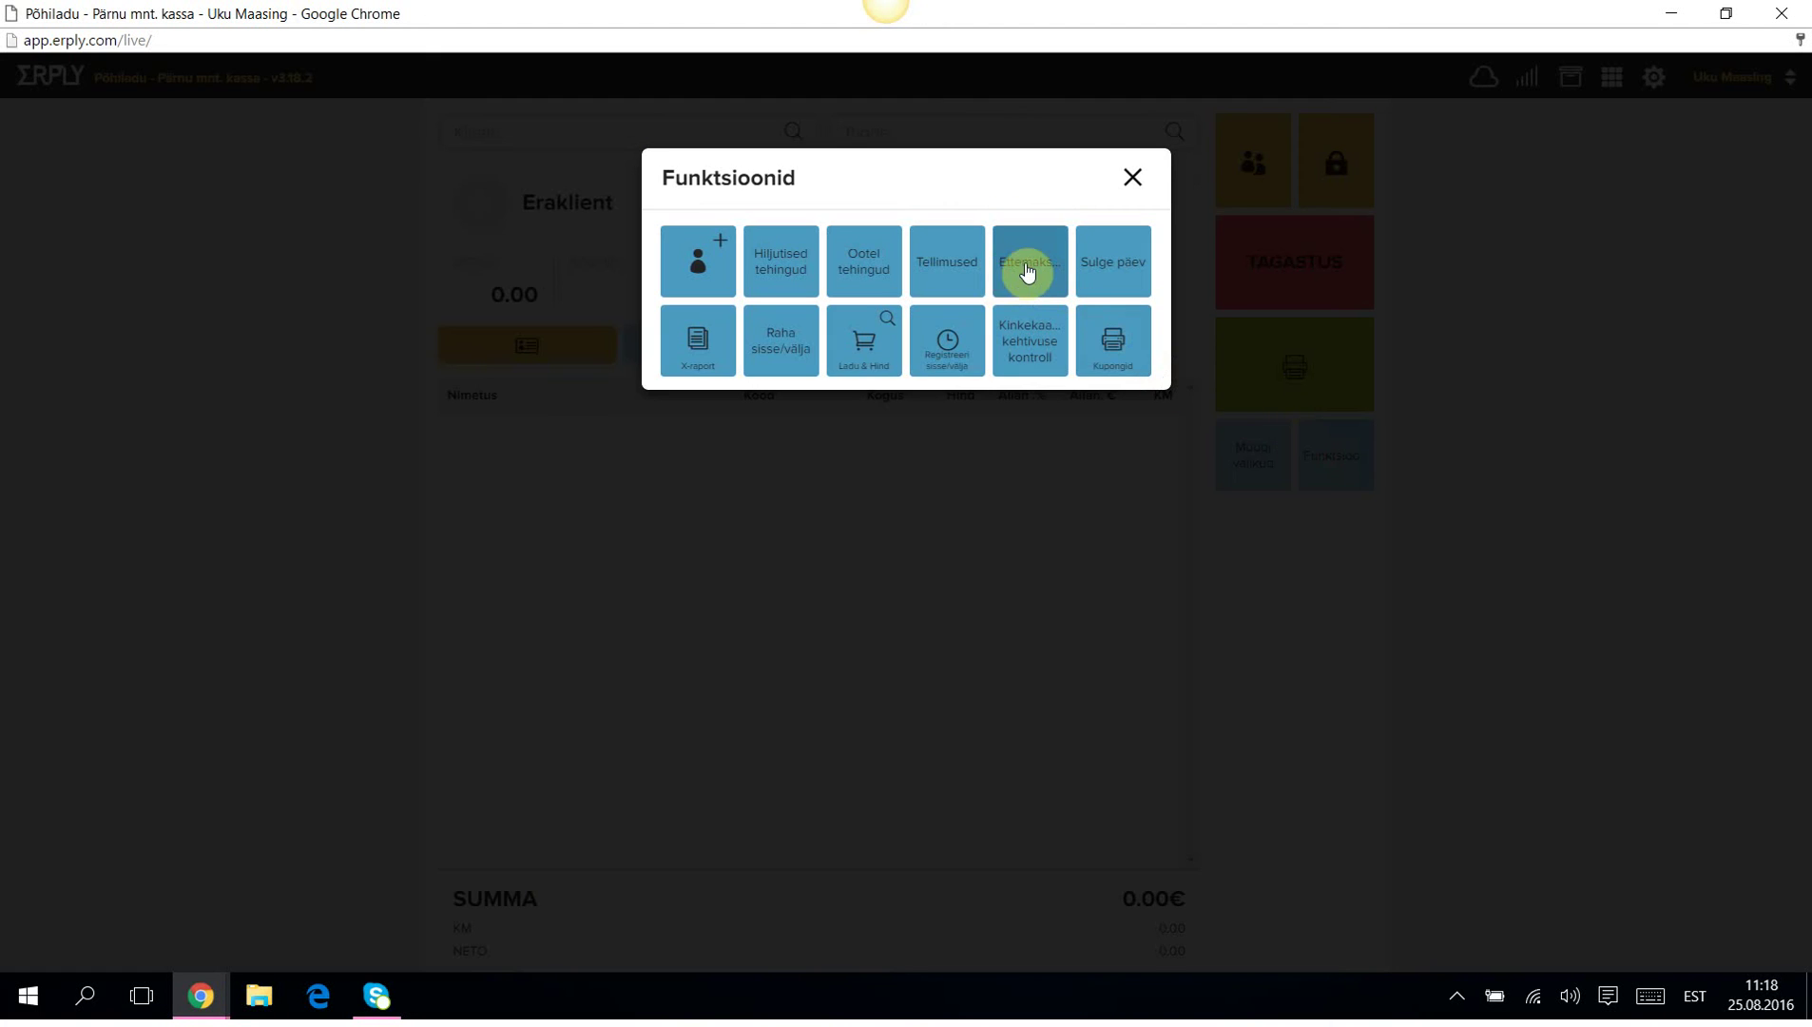
pyautogui.click(1027, 264)
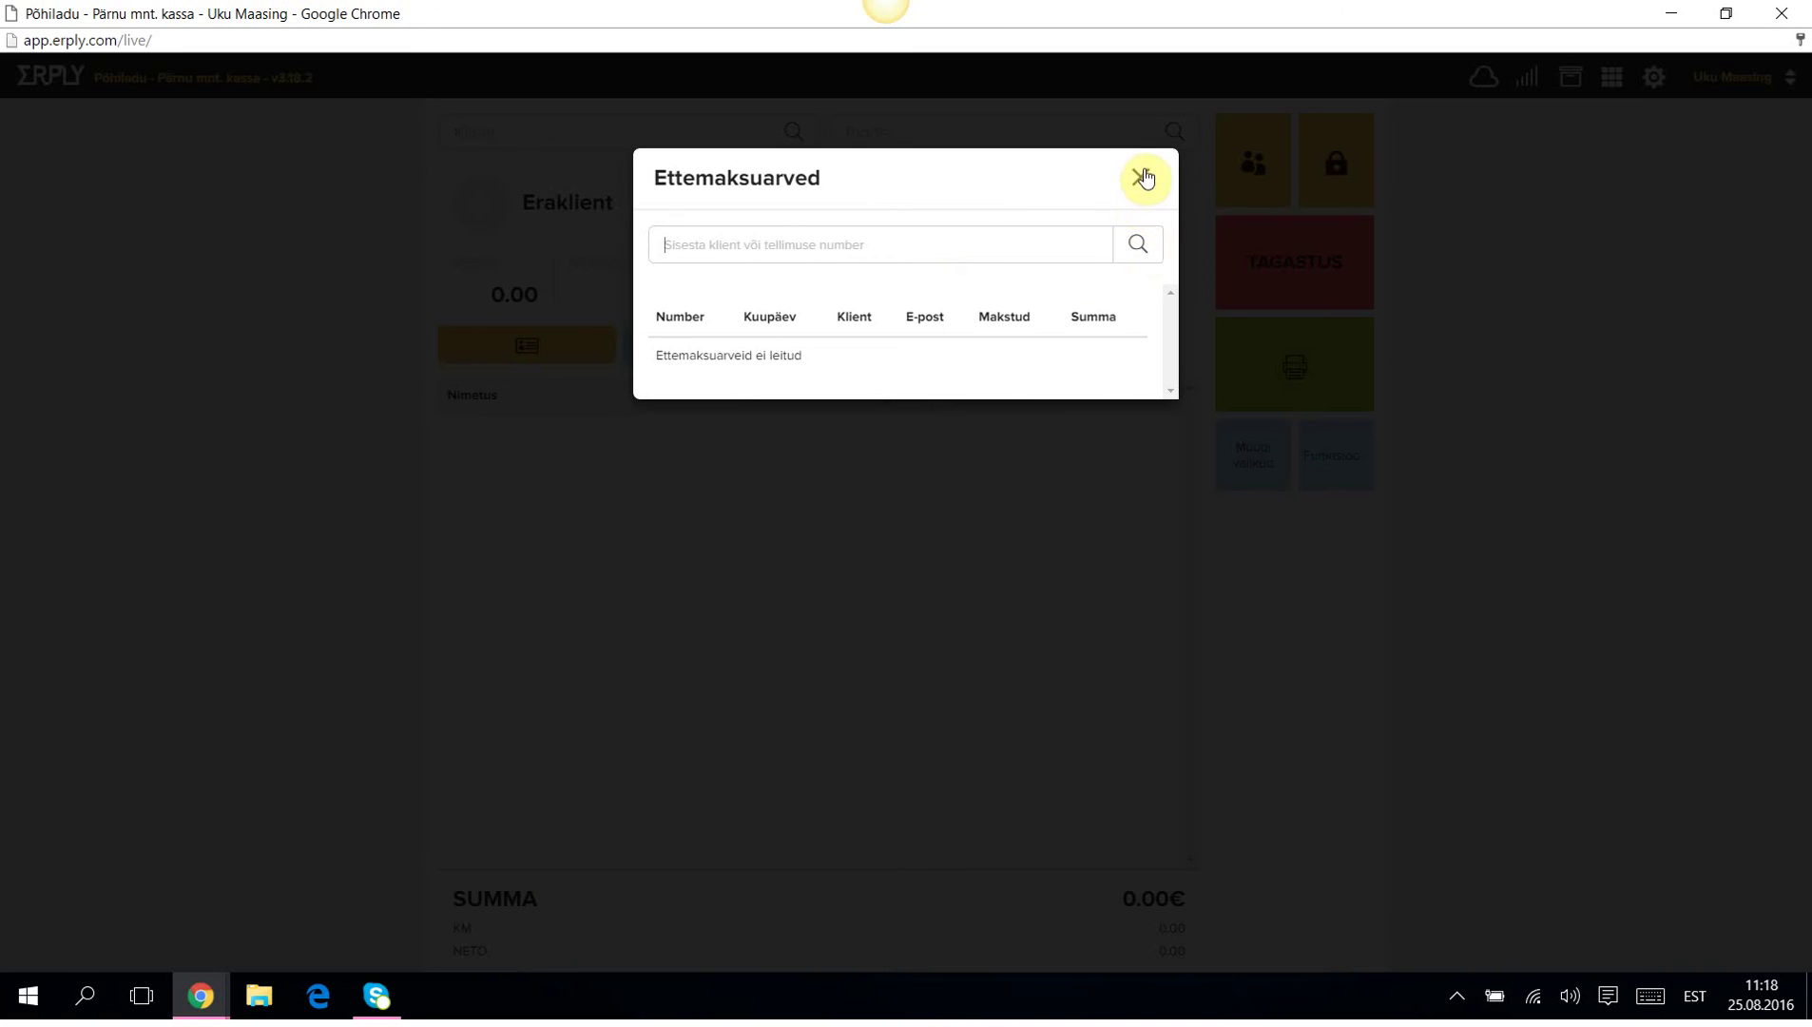
pyautogui.click(1141, 177)
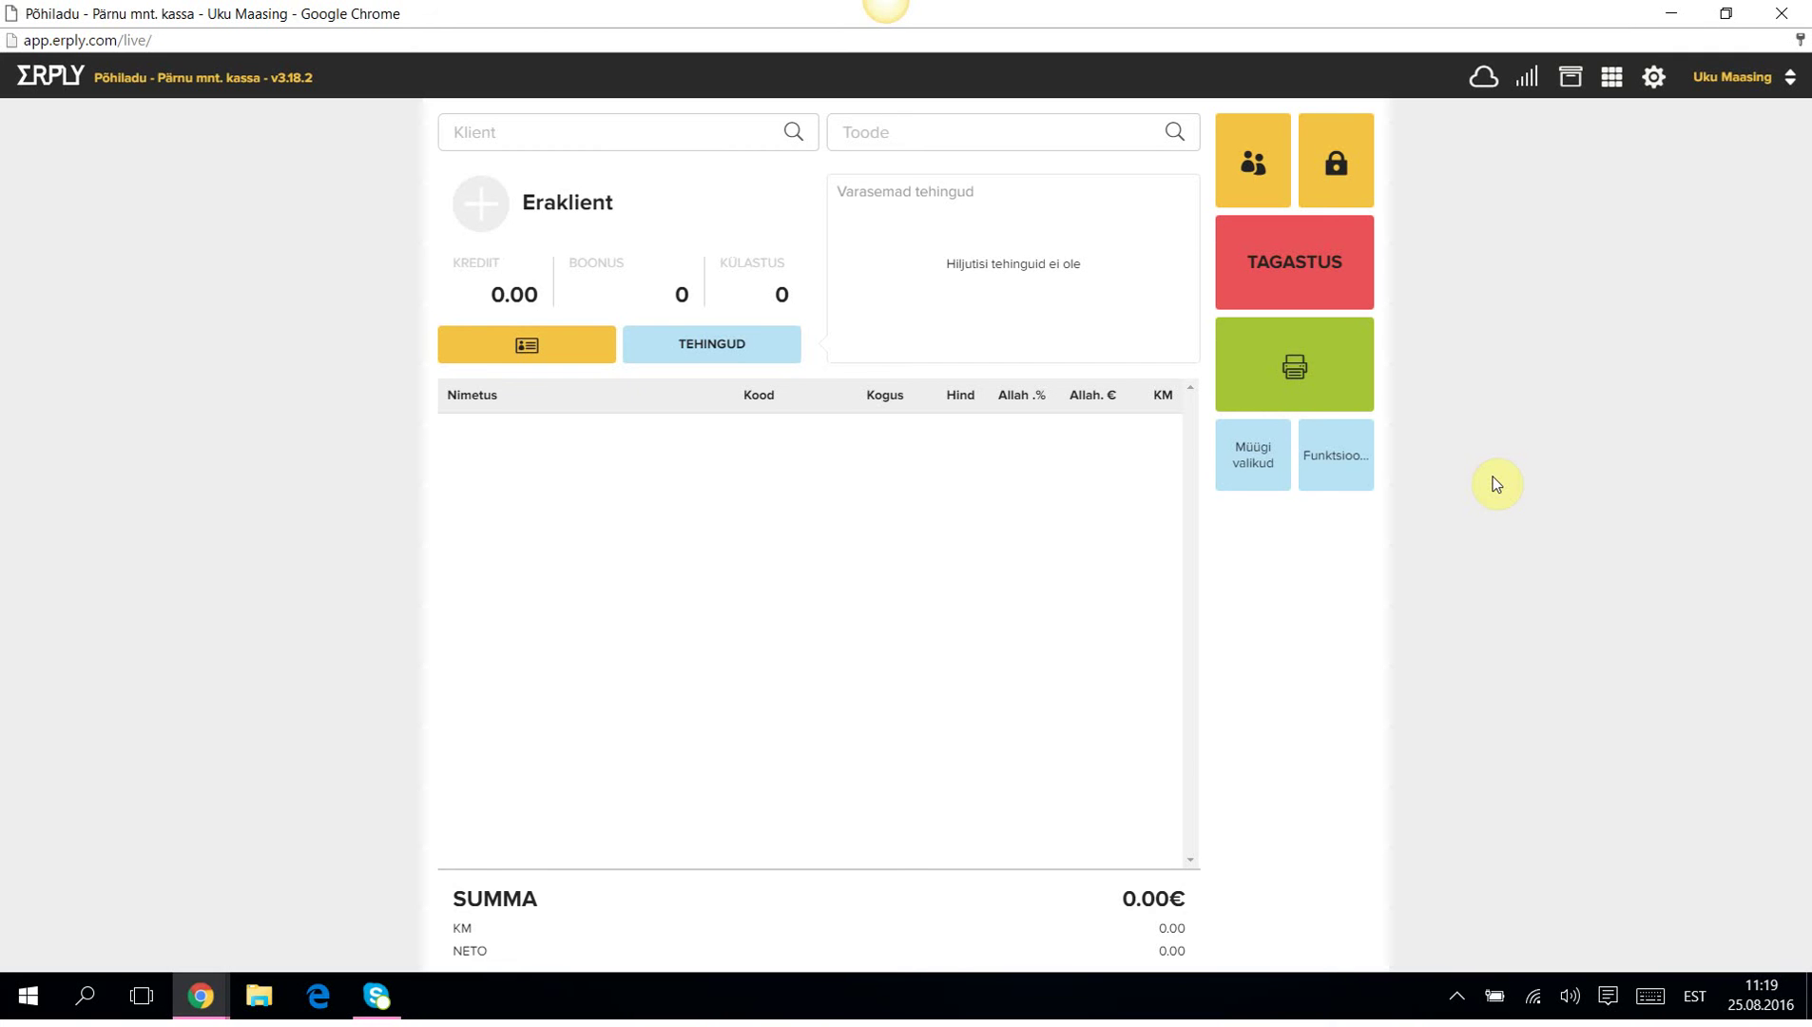
# Add T-särk Black Large and T-särk White Medium to the sale.
pyautogui.click(855, 131)
pyautogui.click(514, 490)
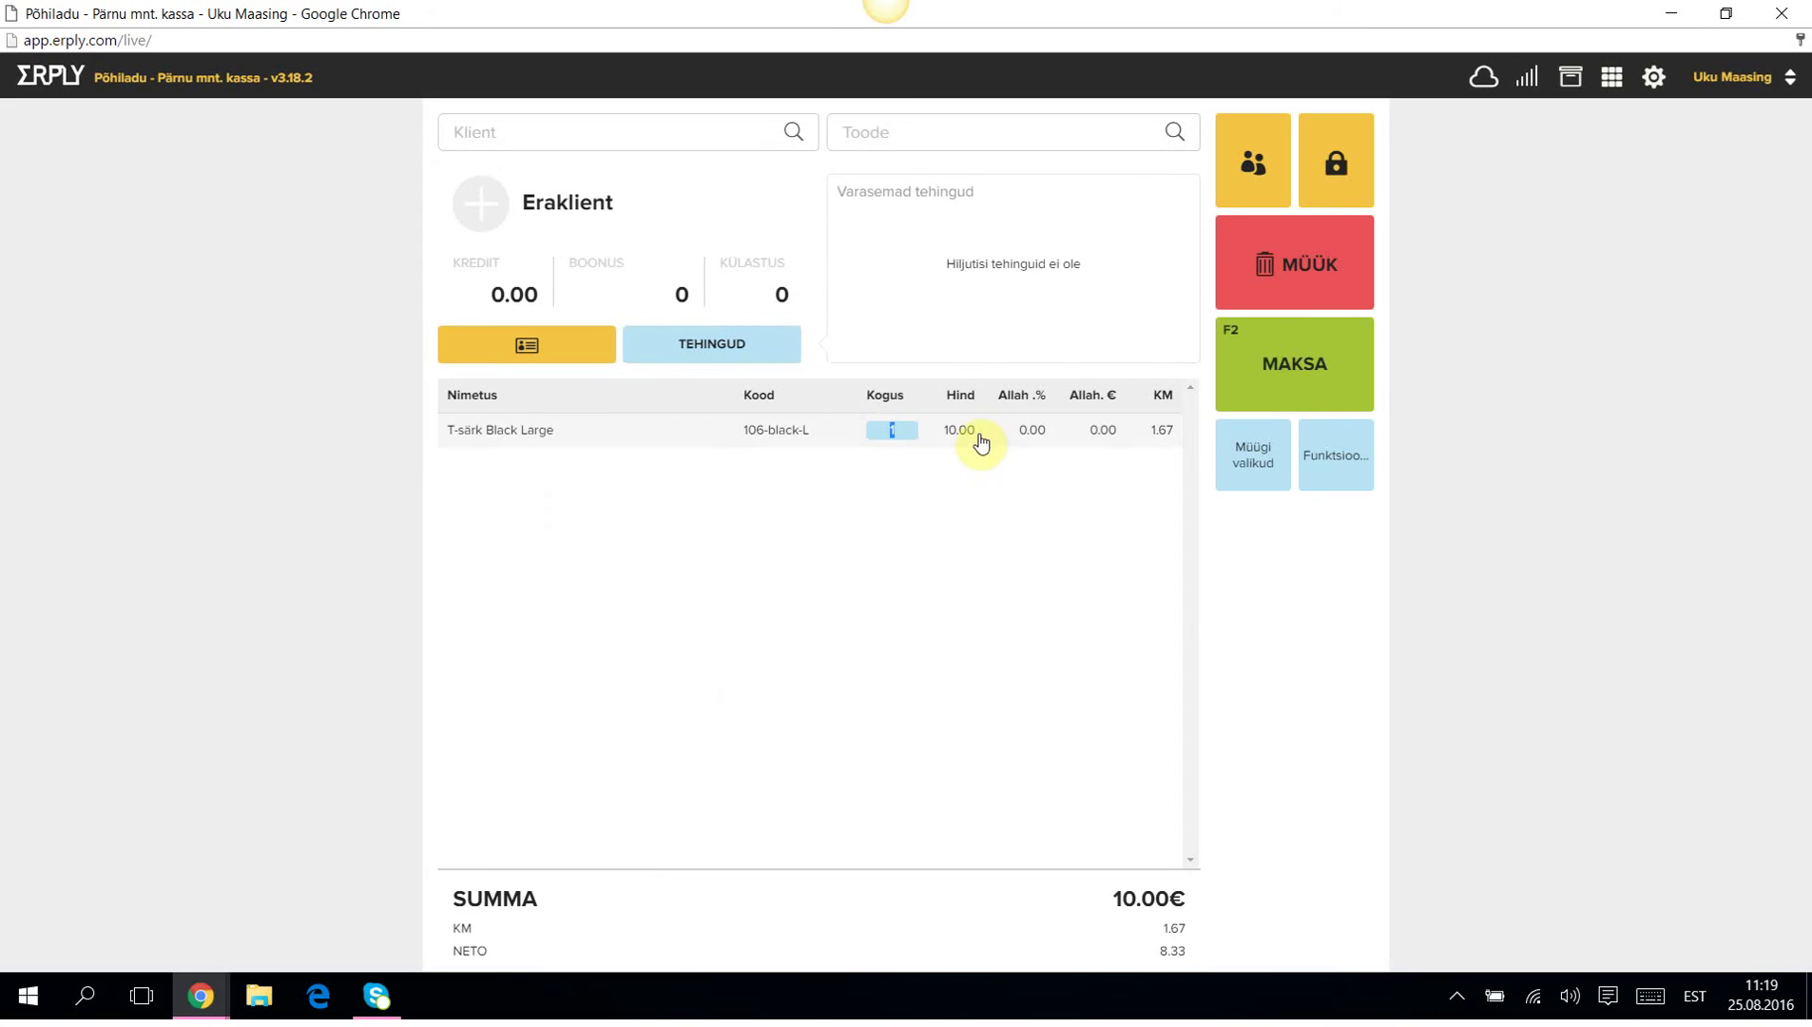
pyautogui.click(914, 133)
pyautogui.click(518, 699)
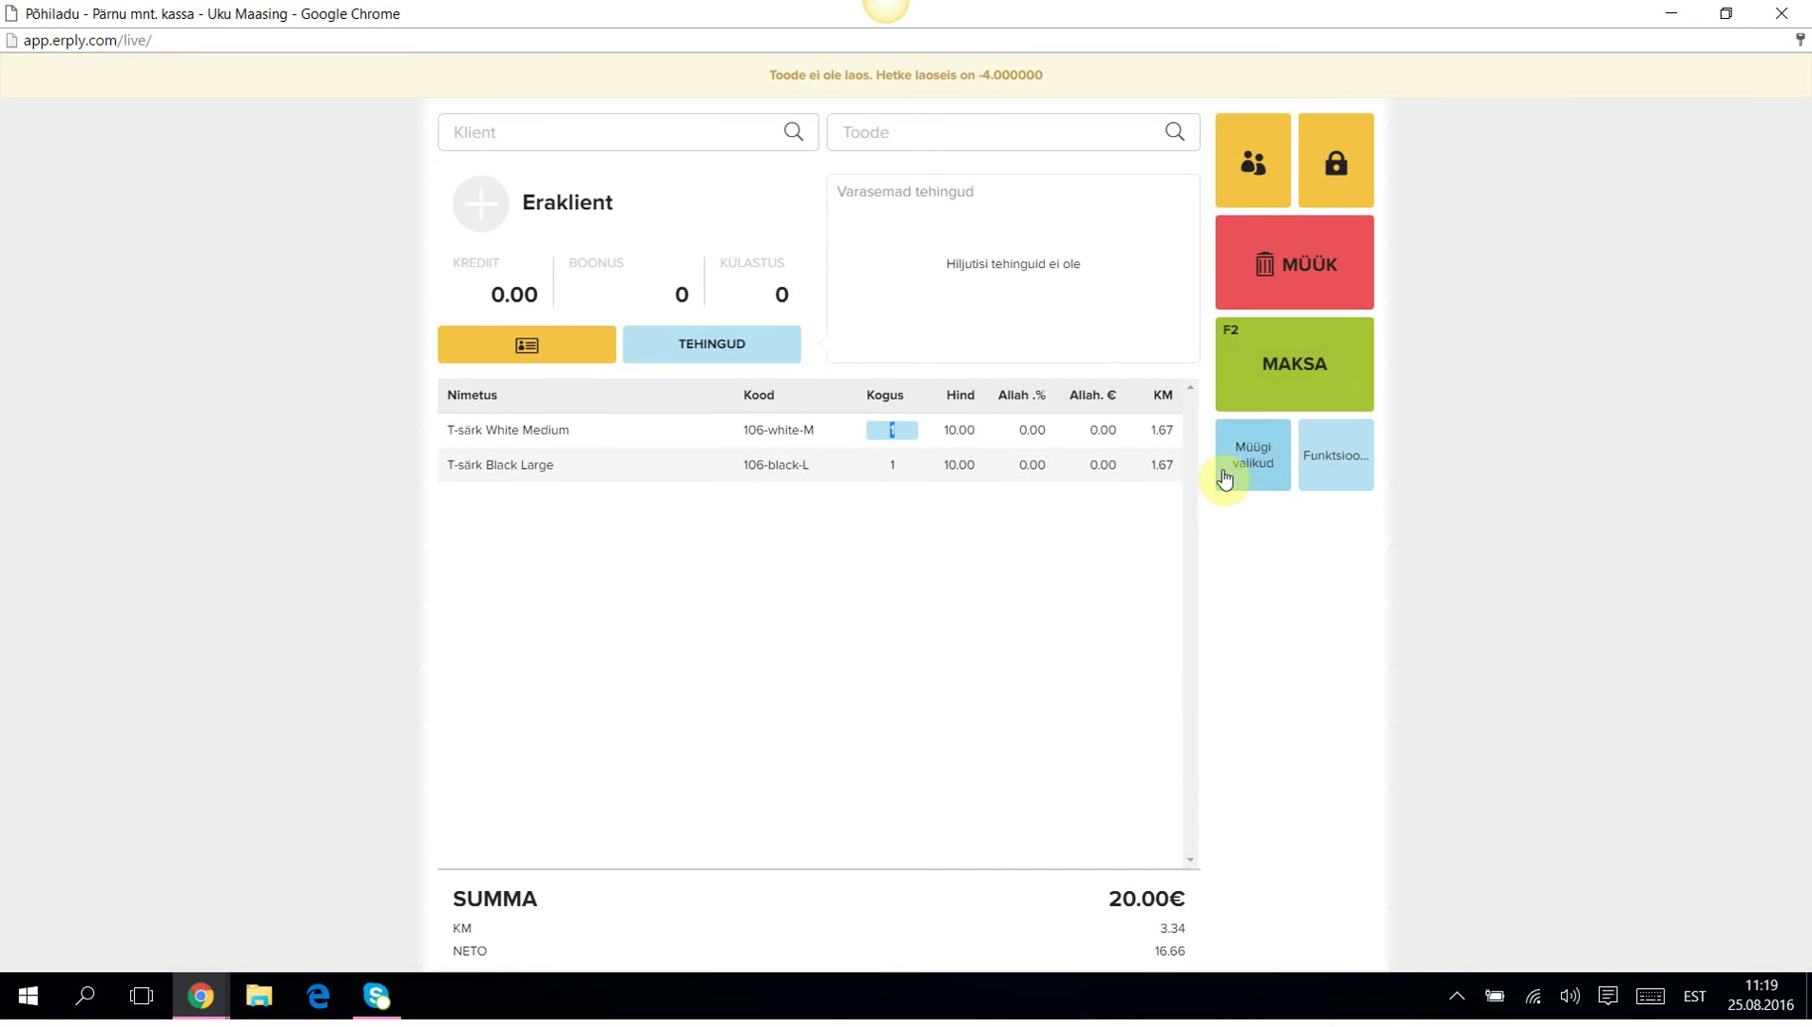
# Give the white shirt a 6% discount, lowering its price to 9.40.
pyautogui.click(510, 433)
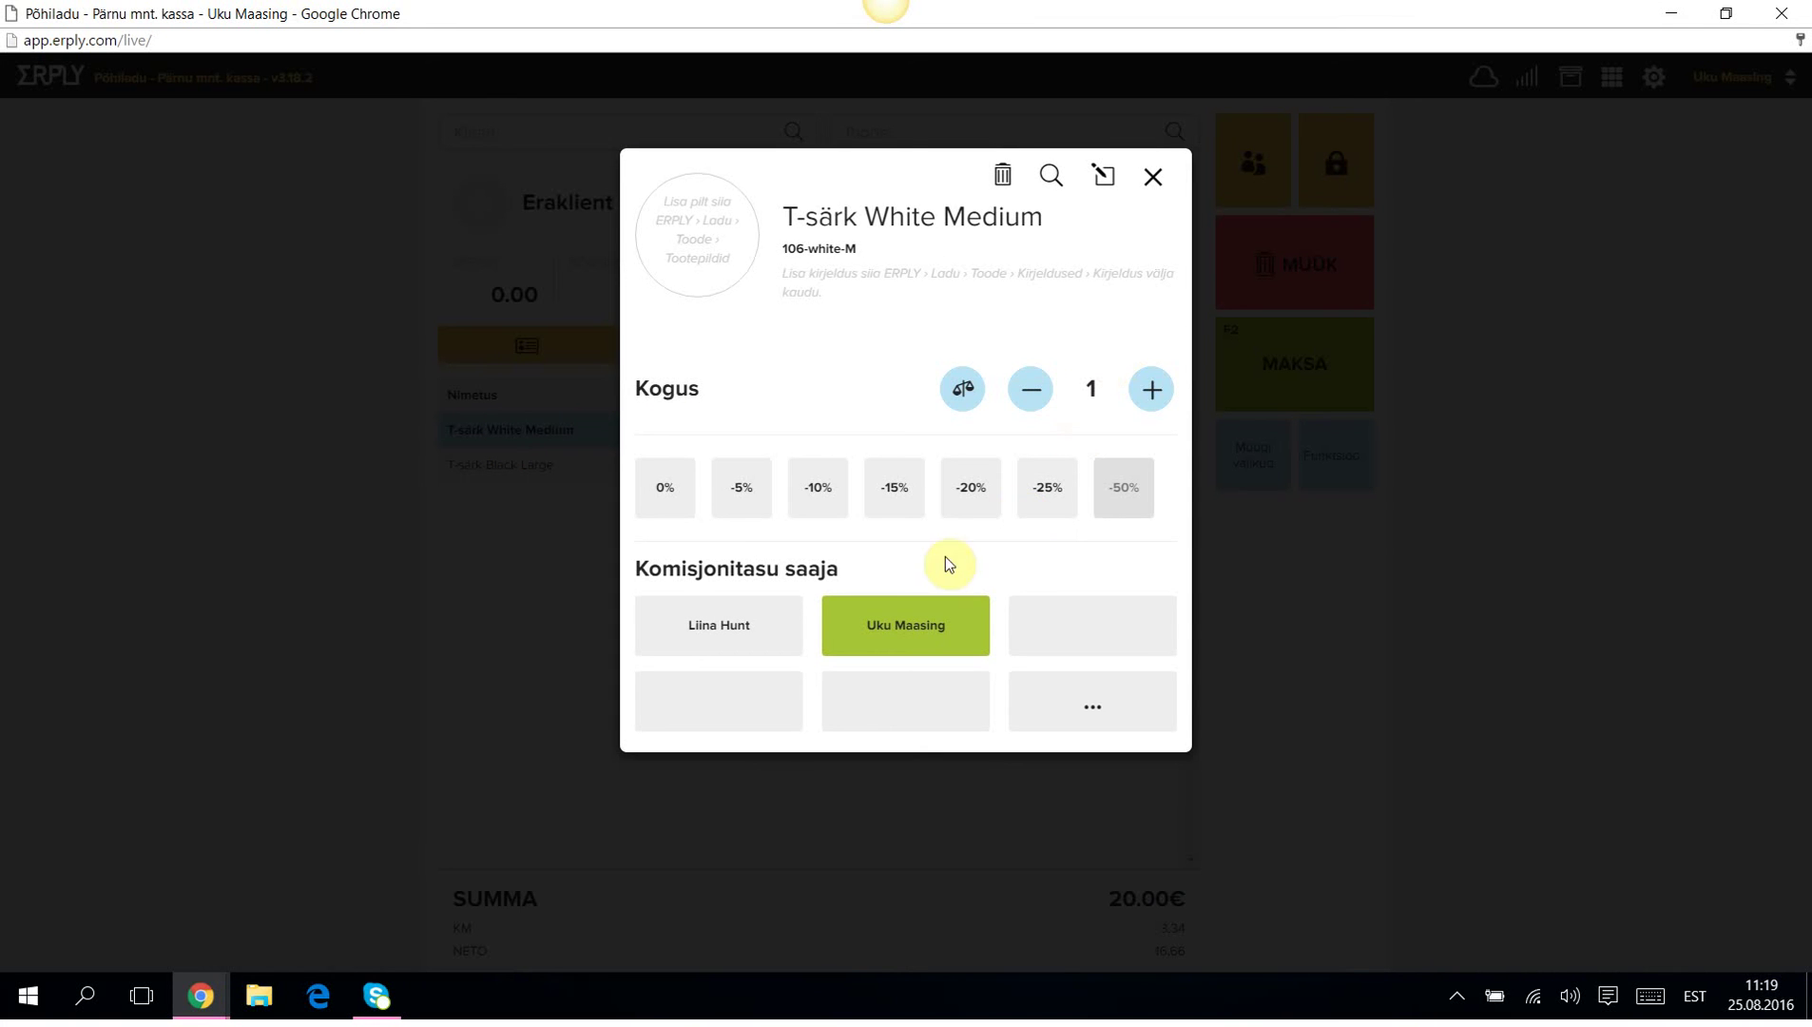
pyautogui.click(740, 496)
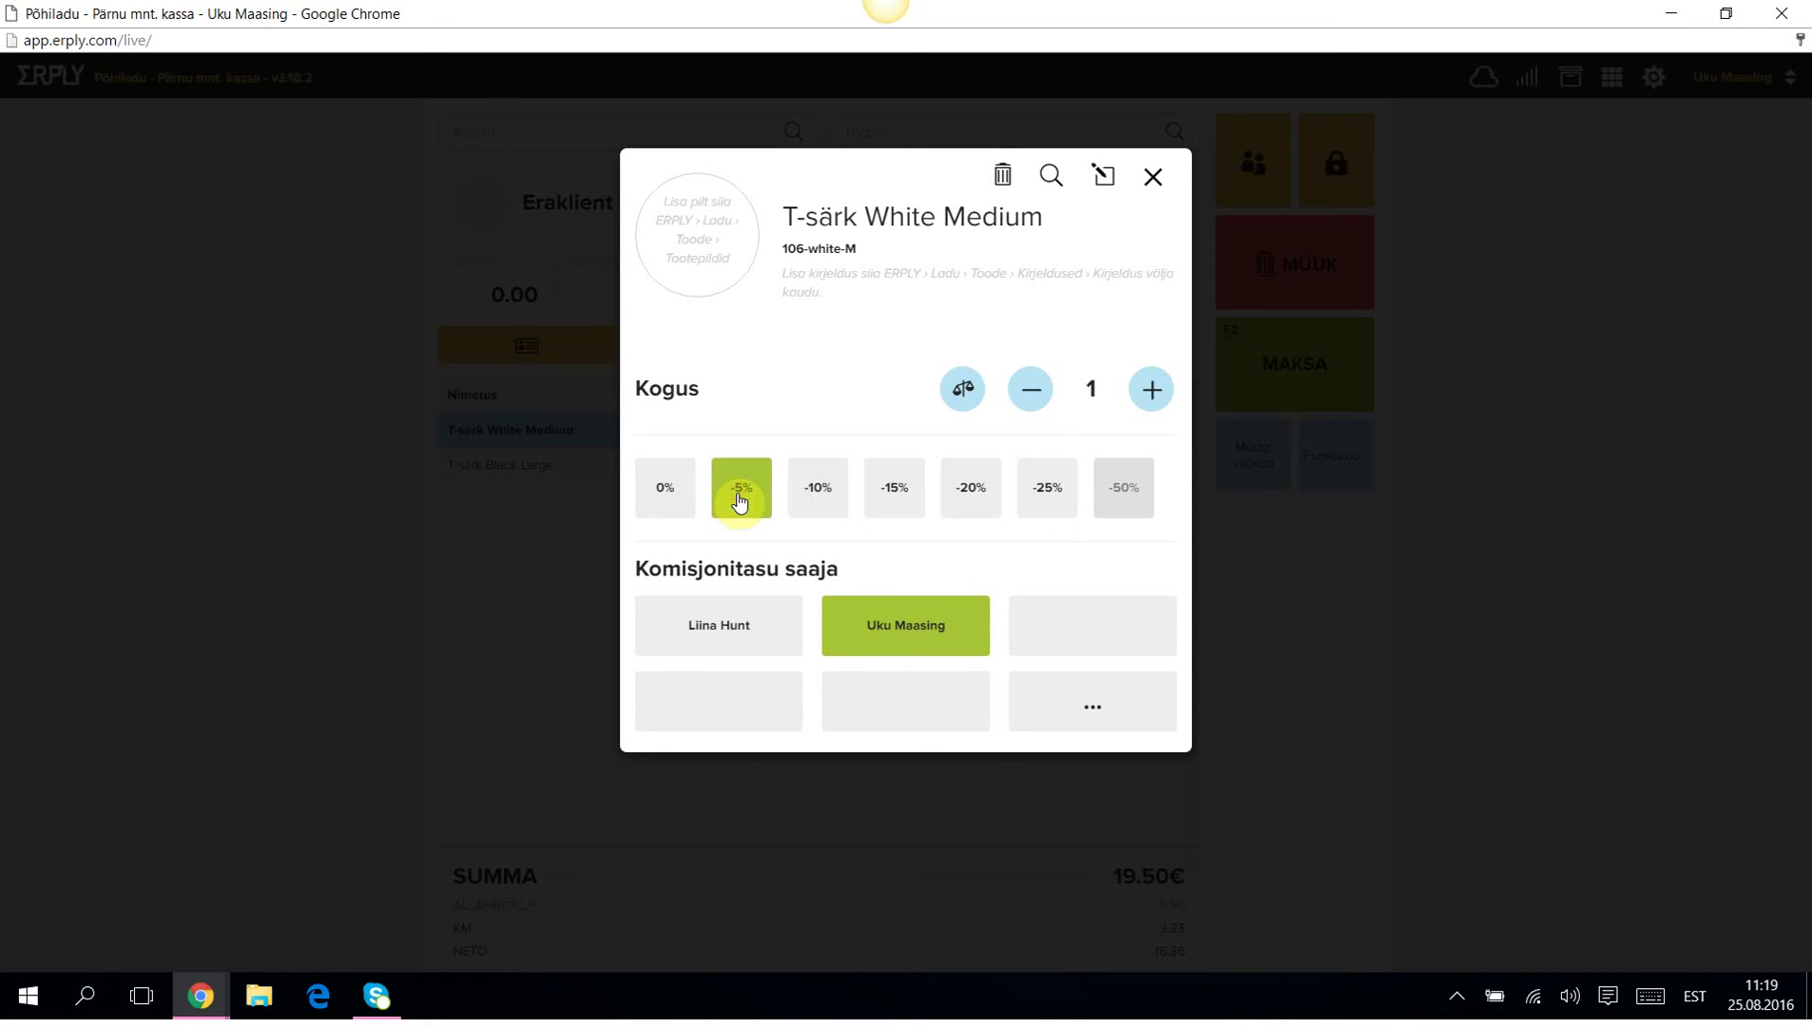
pyautogui.click(1103, 178)
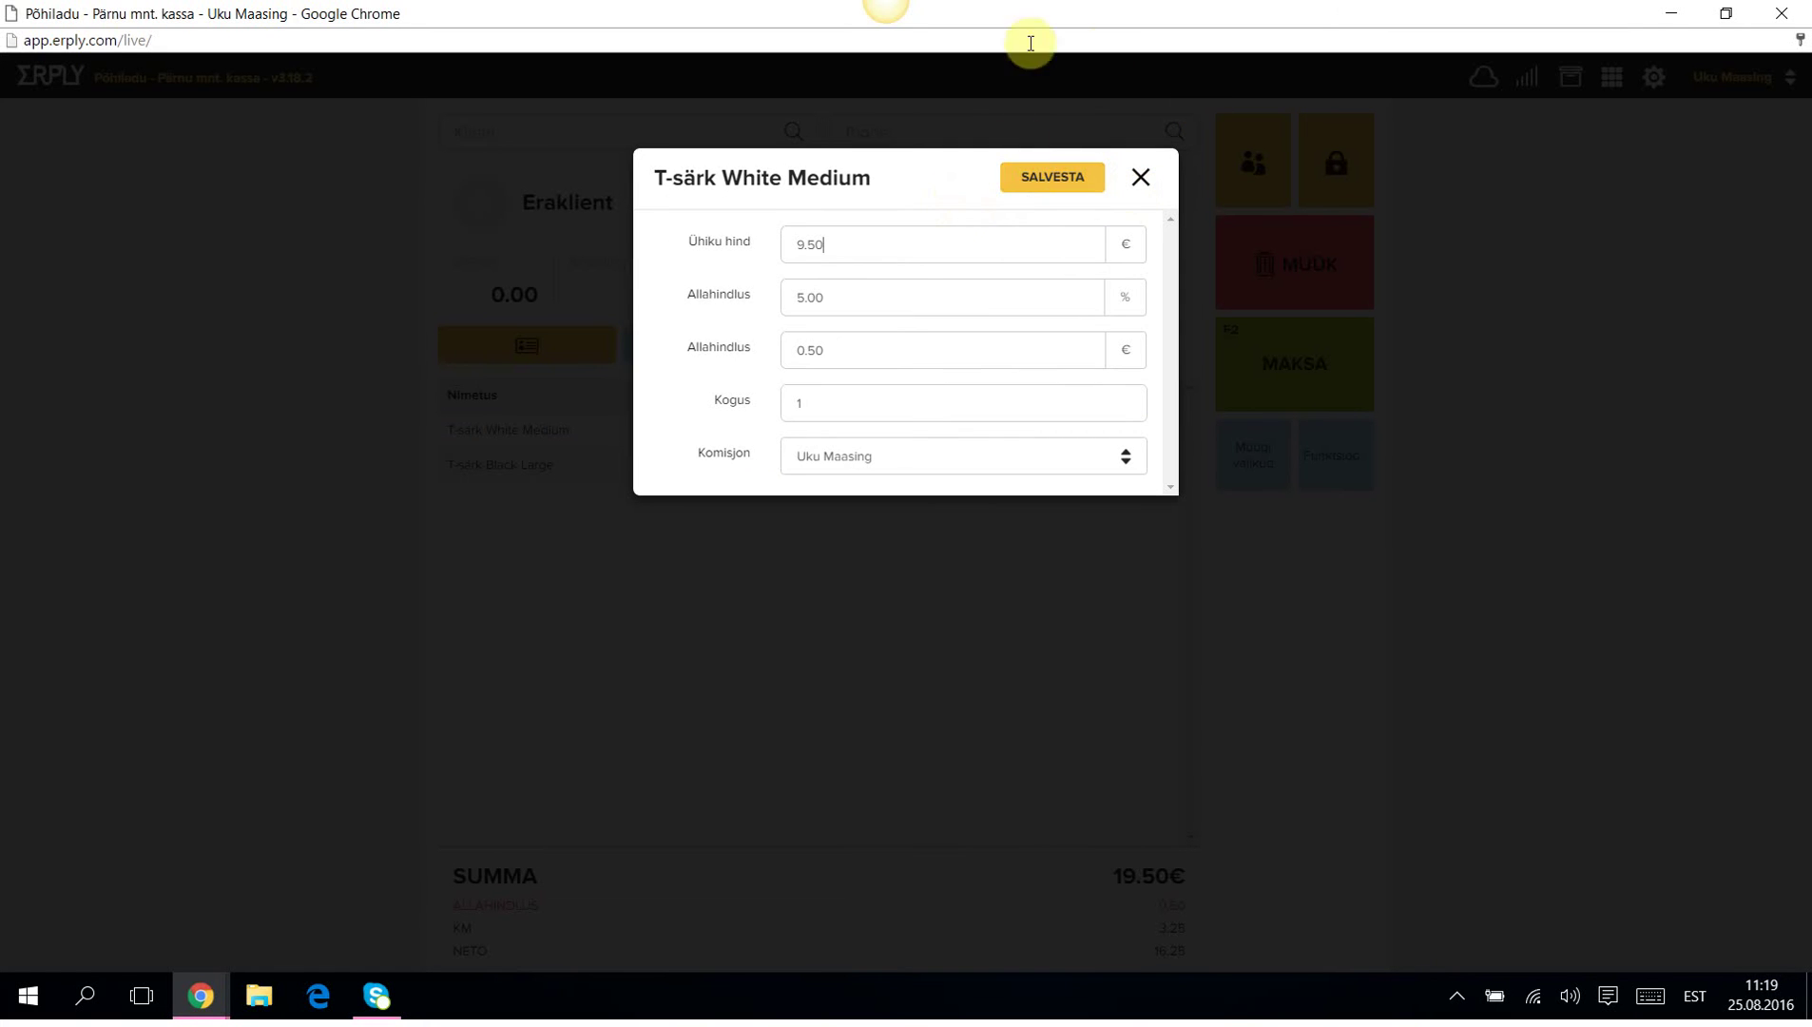
pyautogui.moveTo(845, 244); pyautogui.dragTo(748, 244)
pyautogui.click(849, 297)
pyautogui.moveTo(849, 297); pyautogui.dragTo(781, 296)
pyautogui.write('6')
pyautogui.press('Tab')
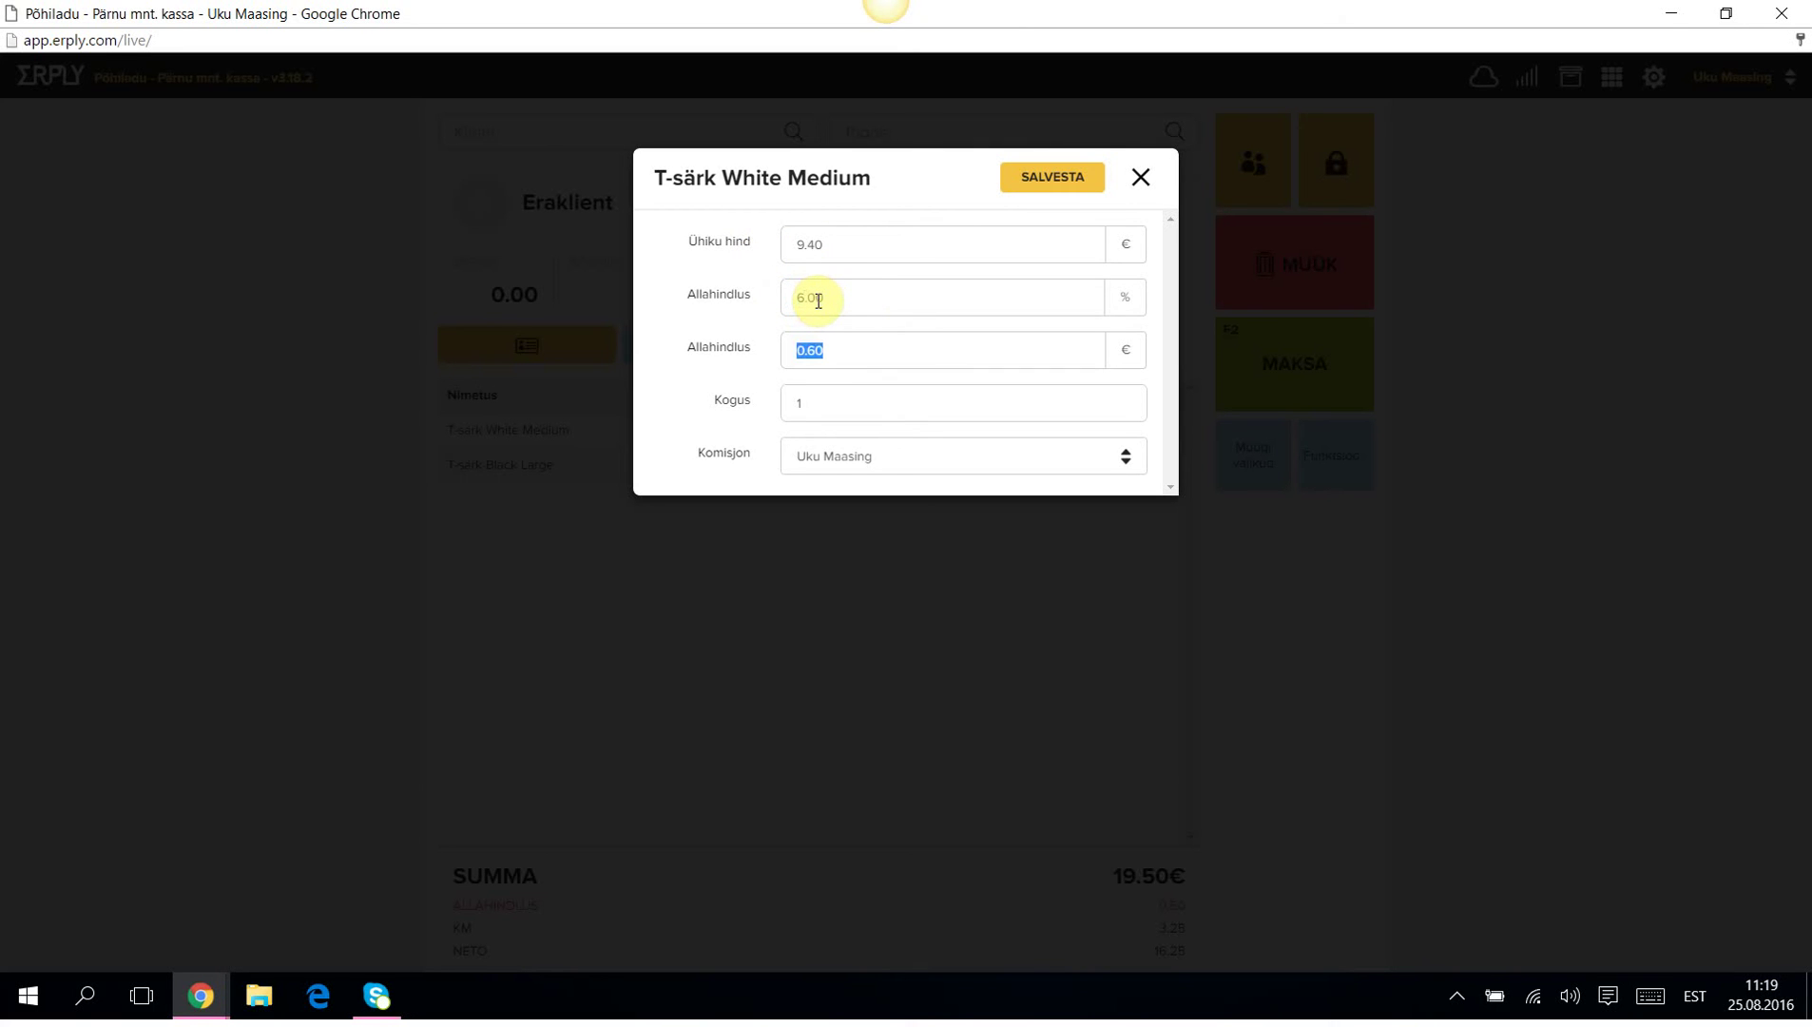
pyautogui.click(1036, 179)
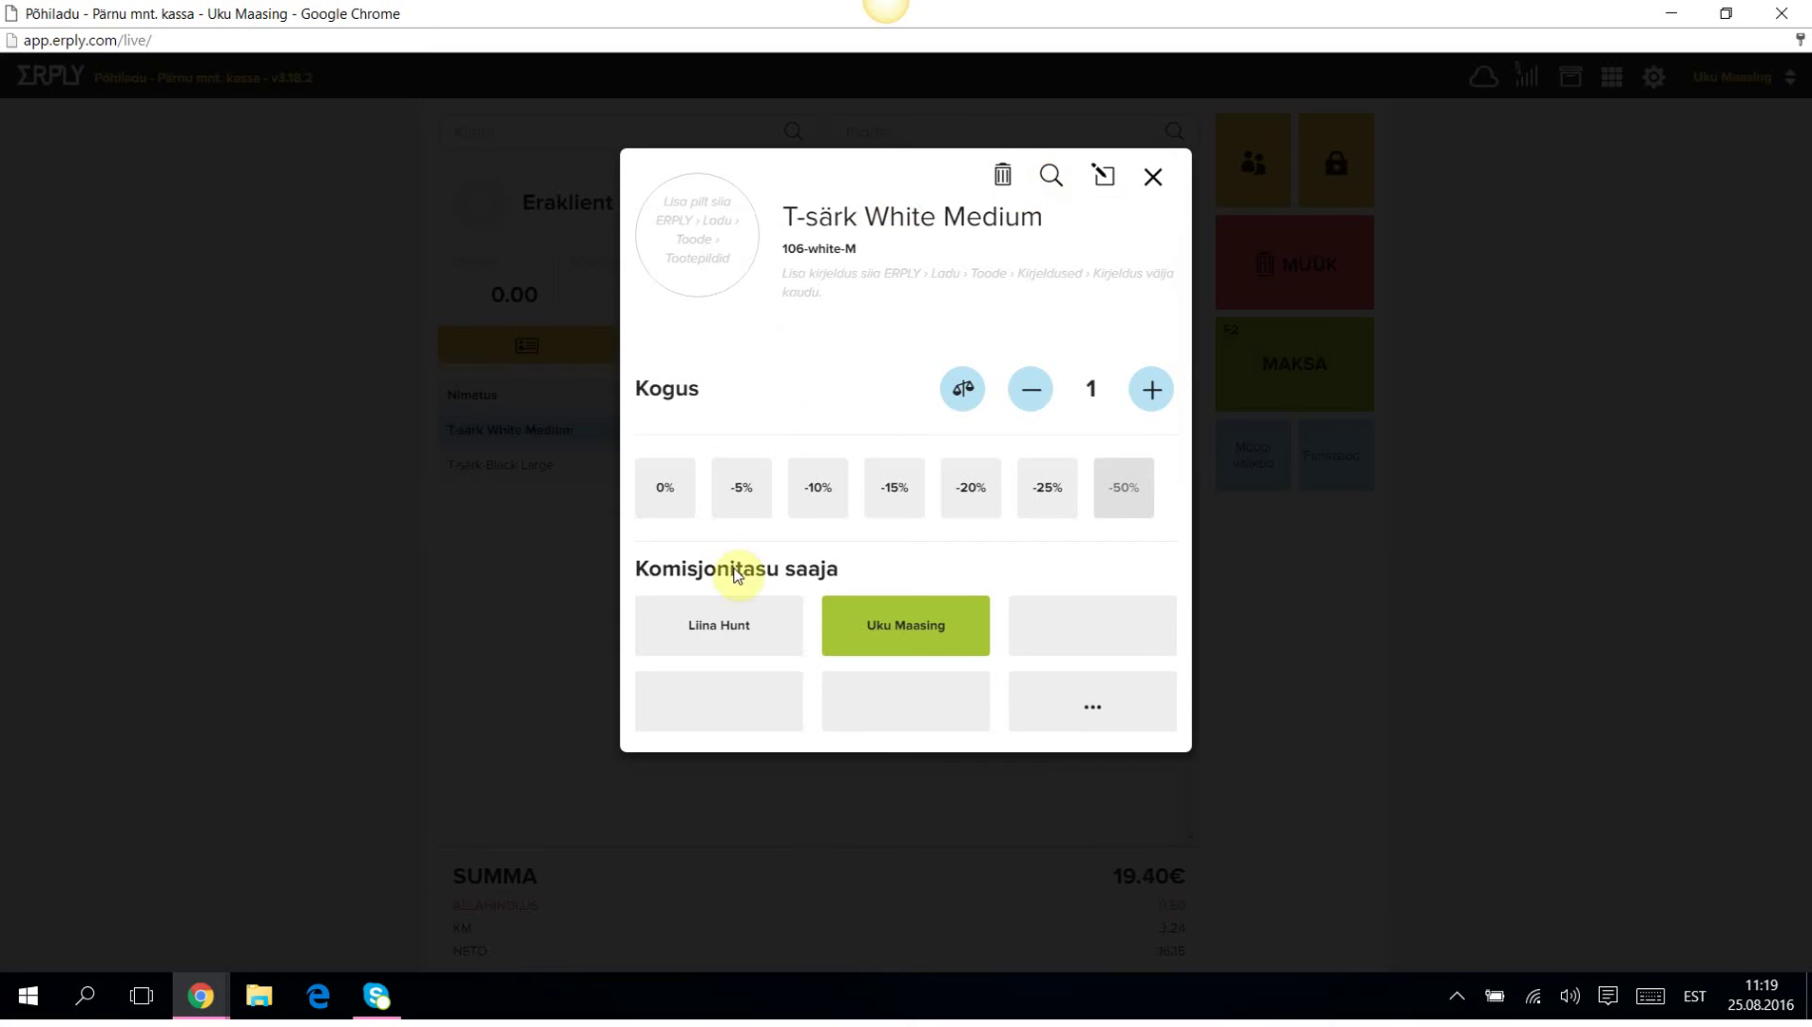
pyautogui.click(1153, 176)
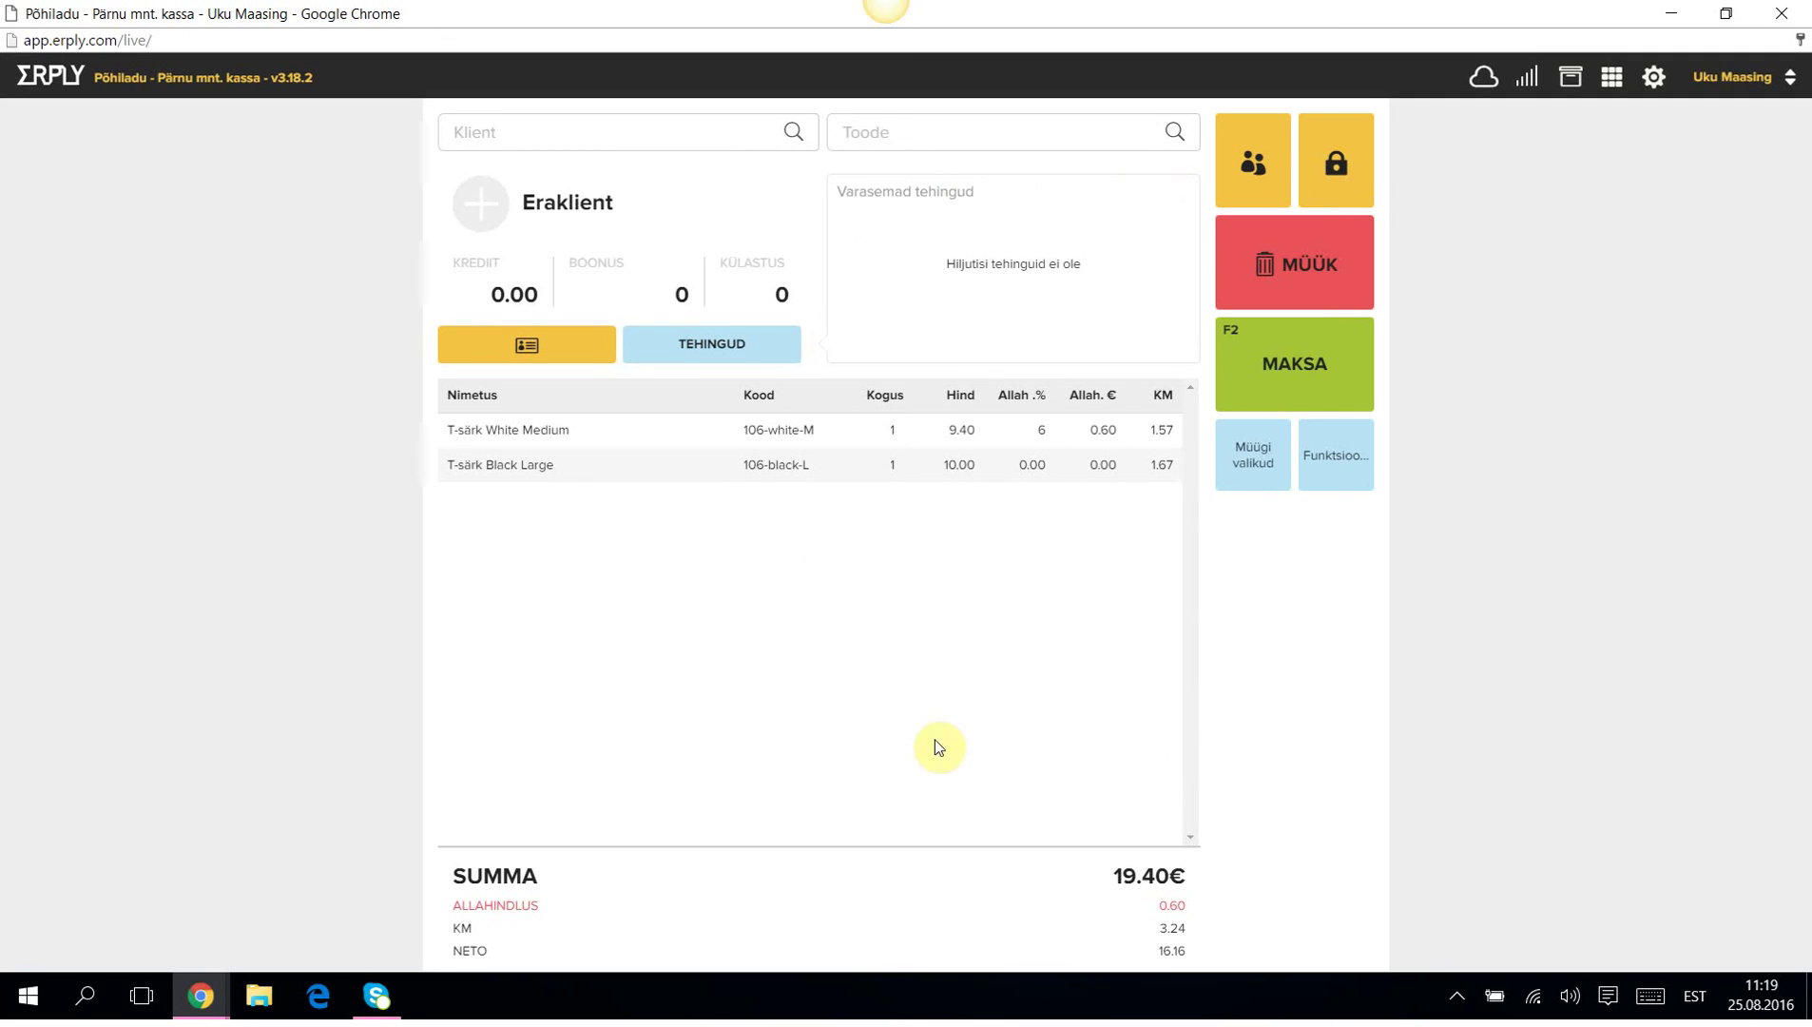
# Apply a 2€ discount to the whole sale, bringing the total down to 18.00€.
pyautogui.click(1251, 457)
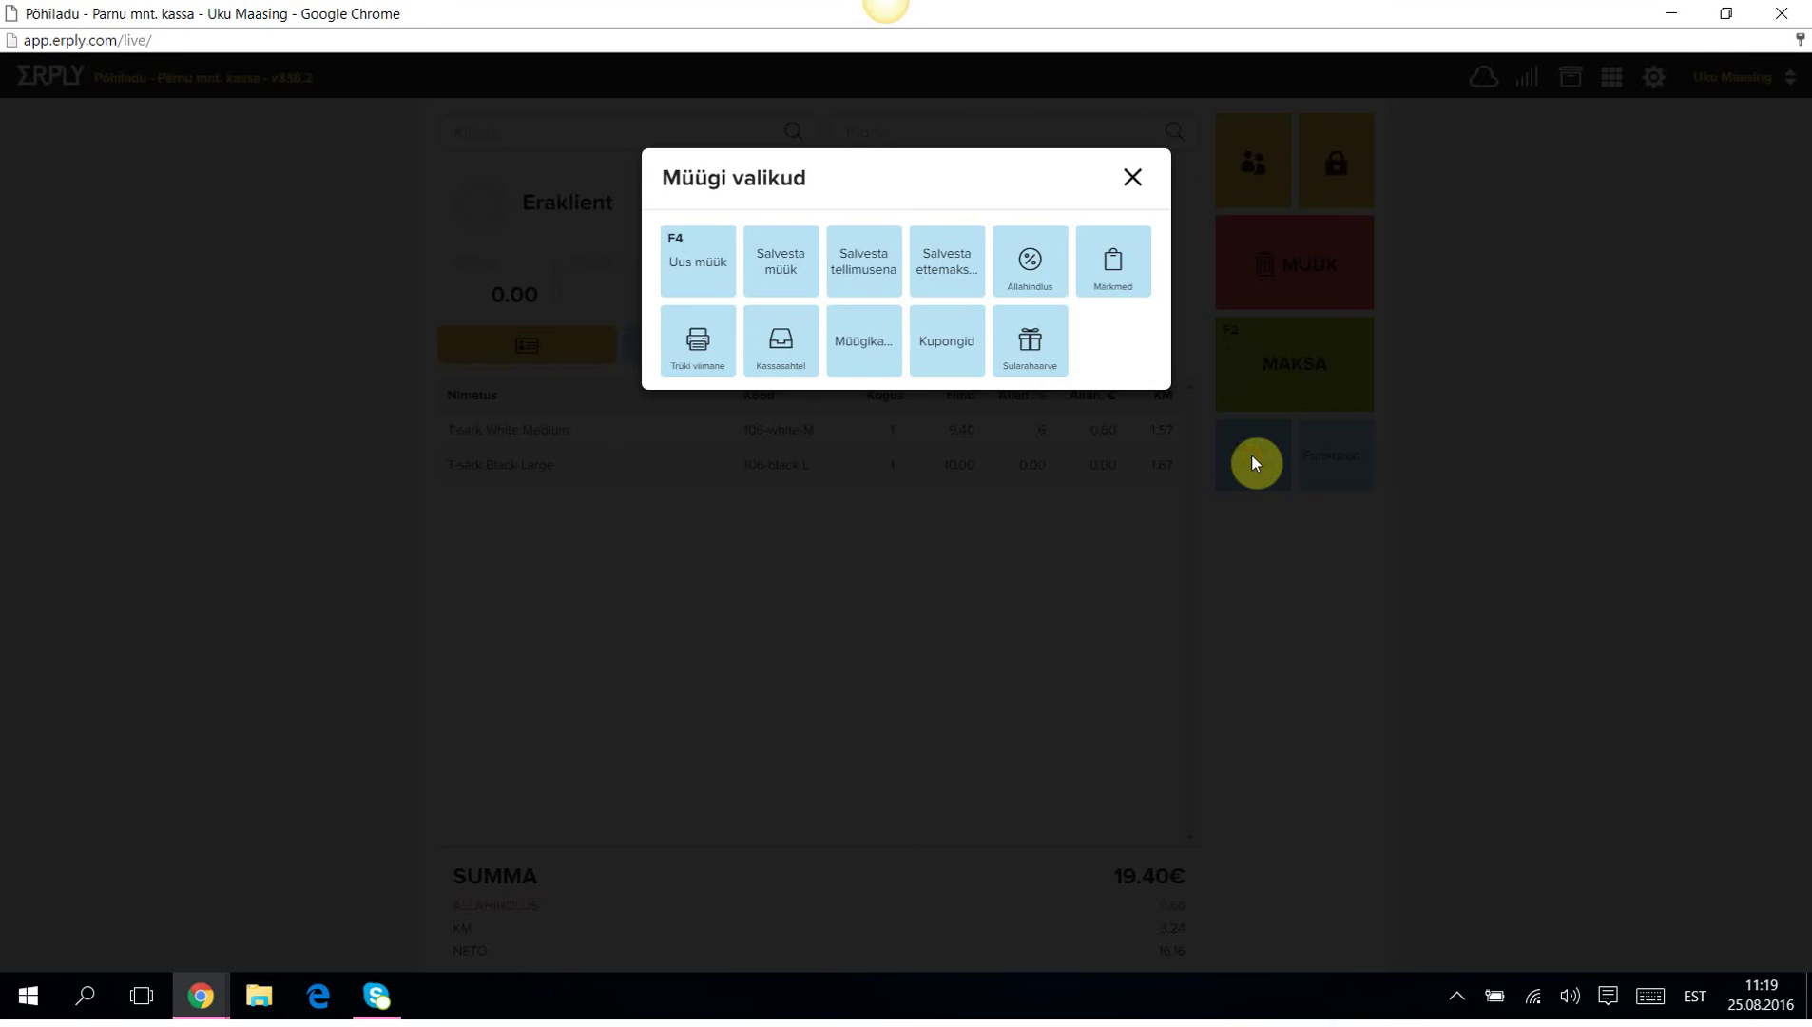
pyautogui.click(1034, 266)
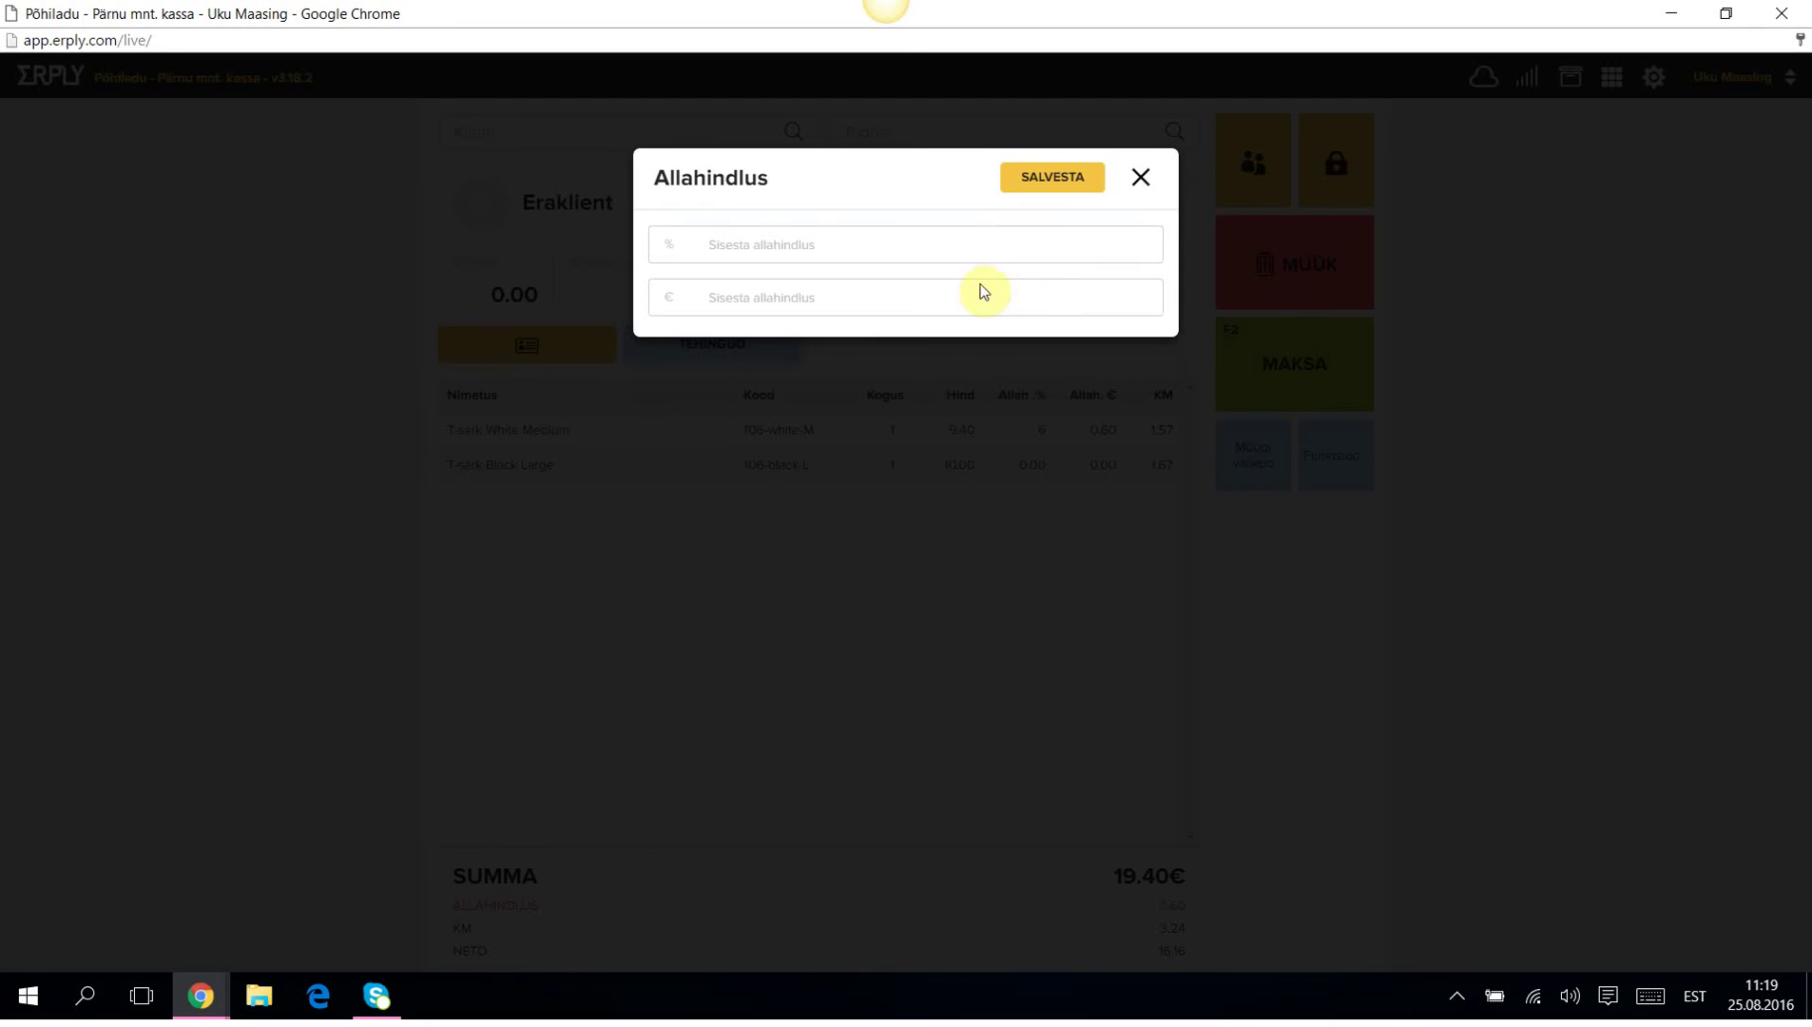
pyautogui.click(762, 305)
pyautogui.write('2')
pyautogui.click(1050, 177)
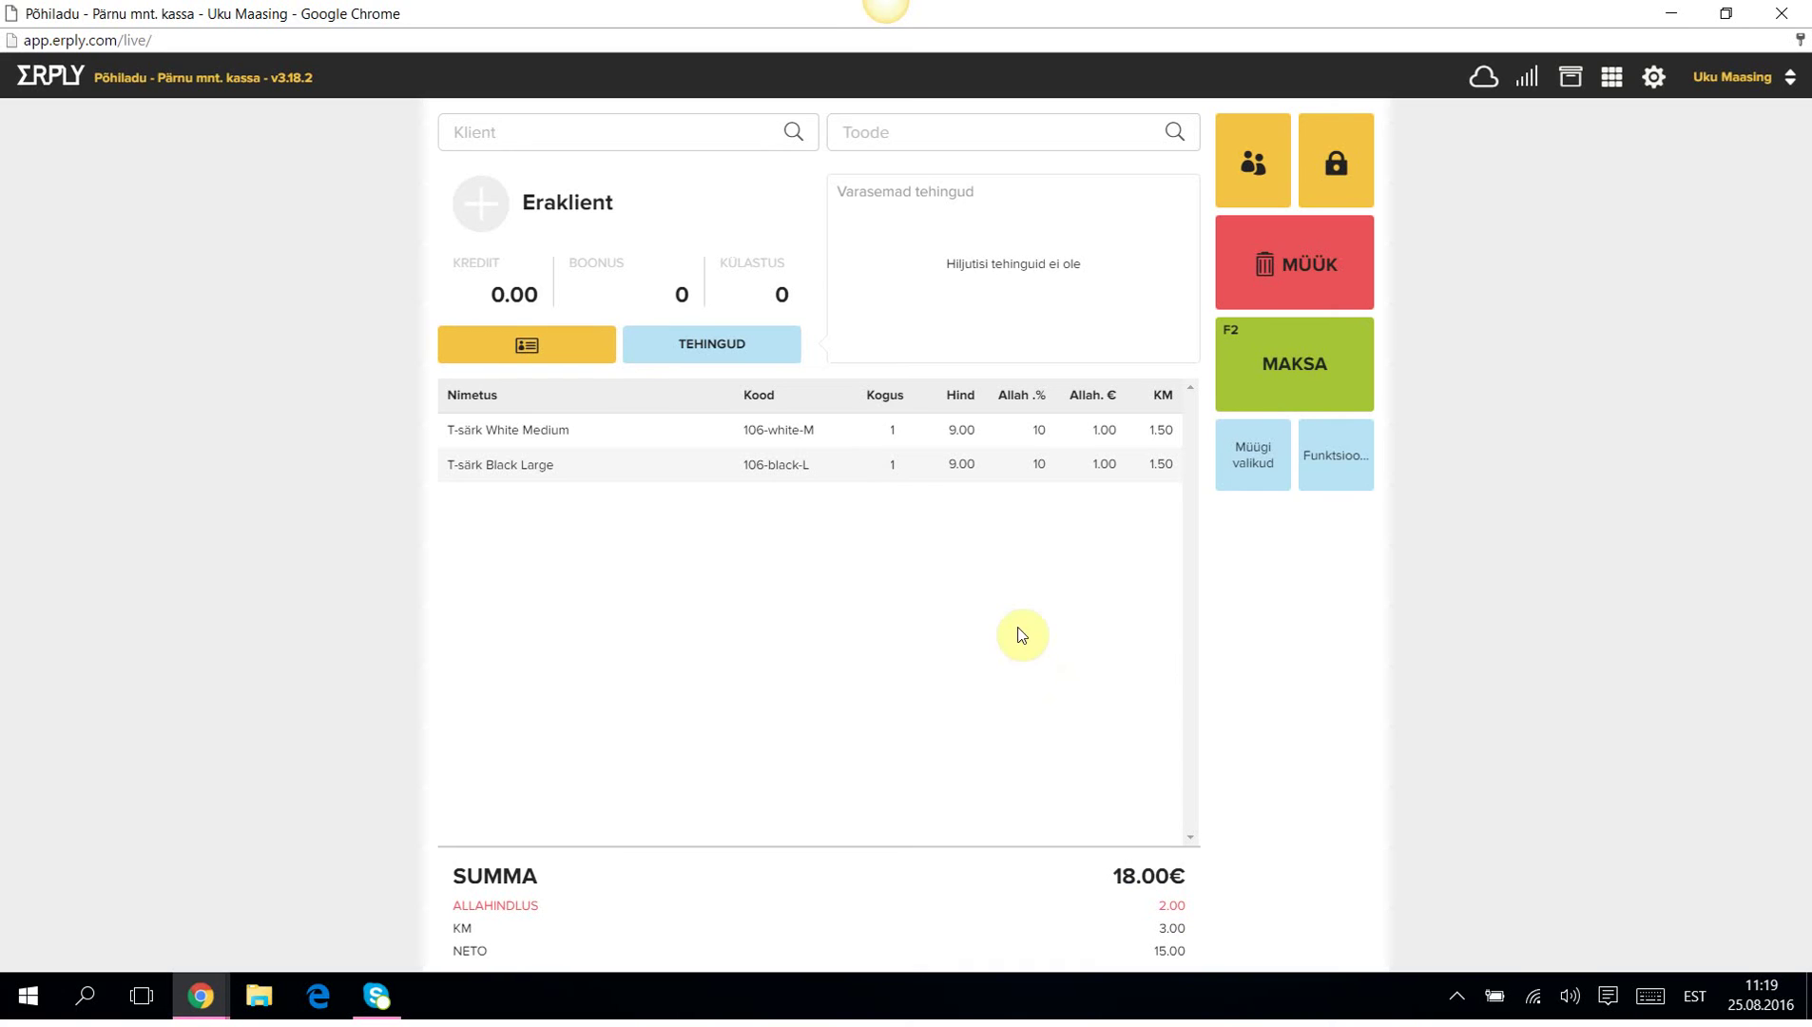
pyautogui.click(1264, 453)
pyautogui.click(1251, 465)
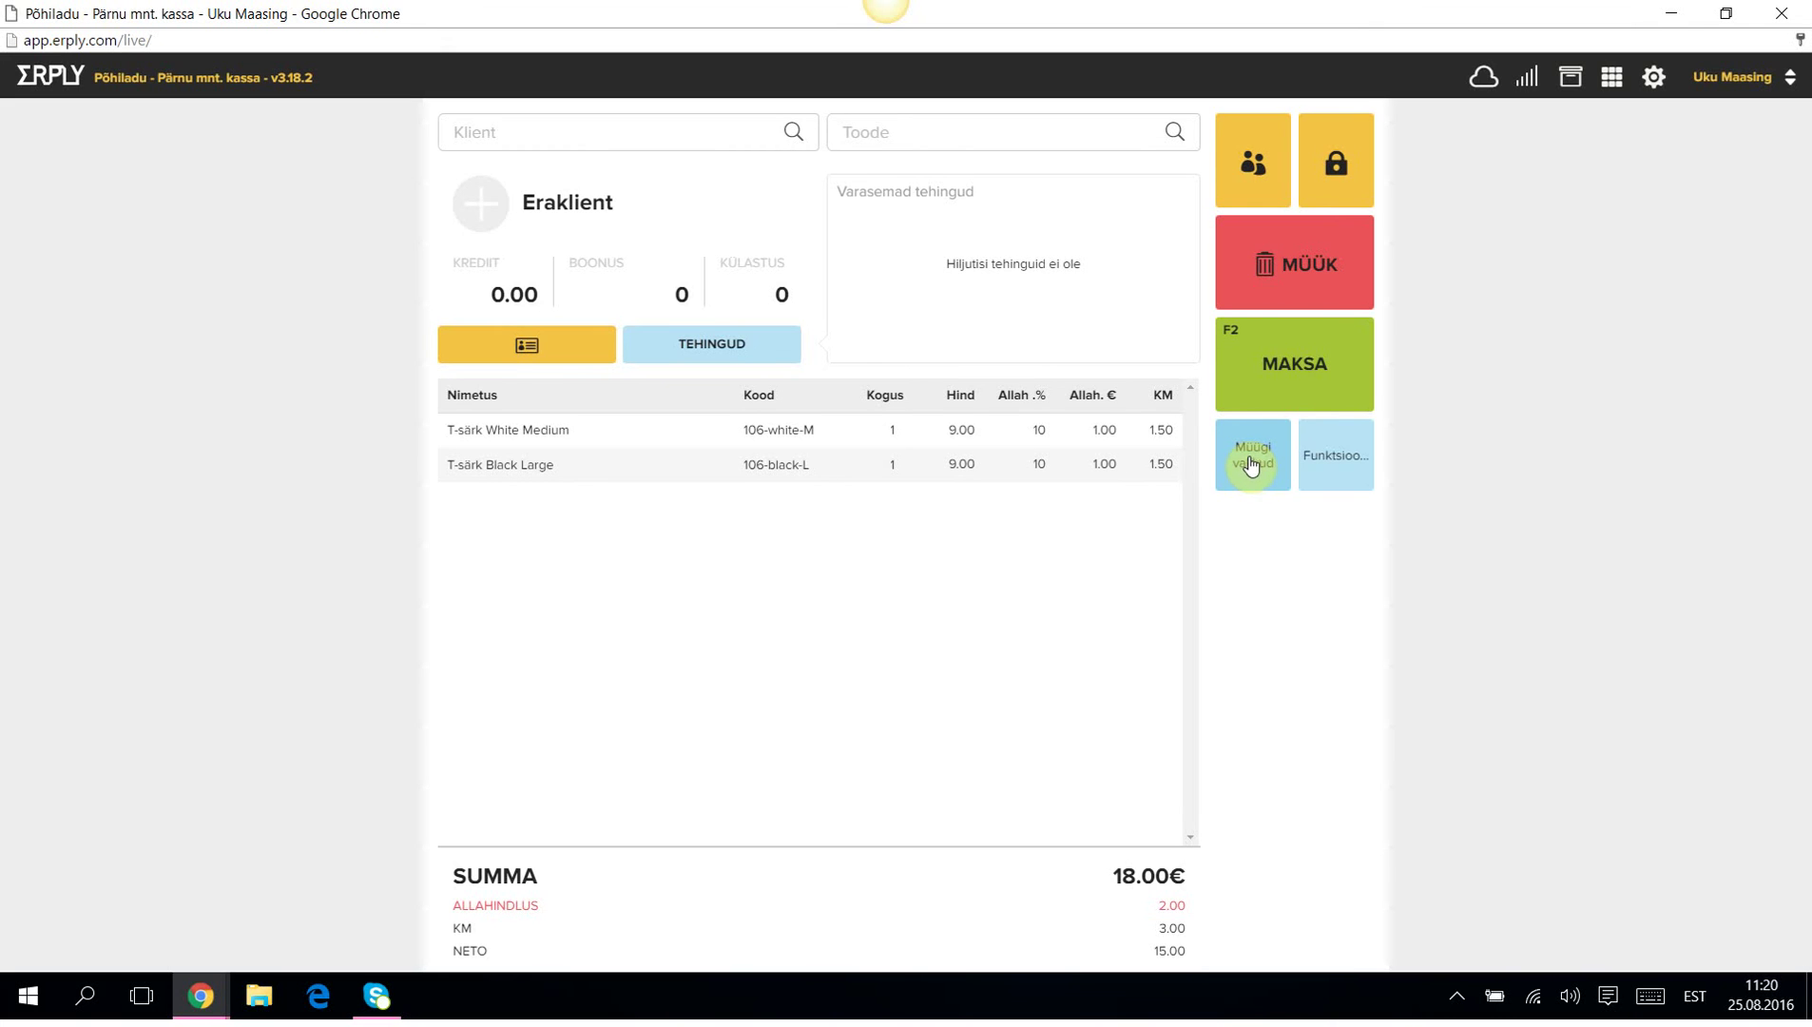
# Add invoice note 'pleki tõttu allahindlus' and document note 'kahtlus, et plekk pole eemaldatav', then begin payment.
pyautogui.click(1251, 465)
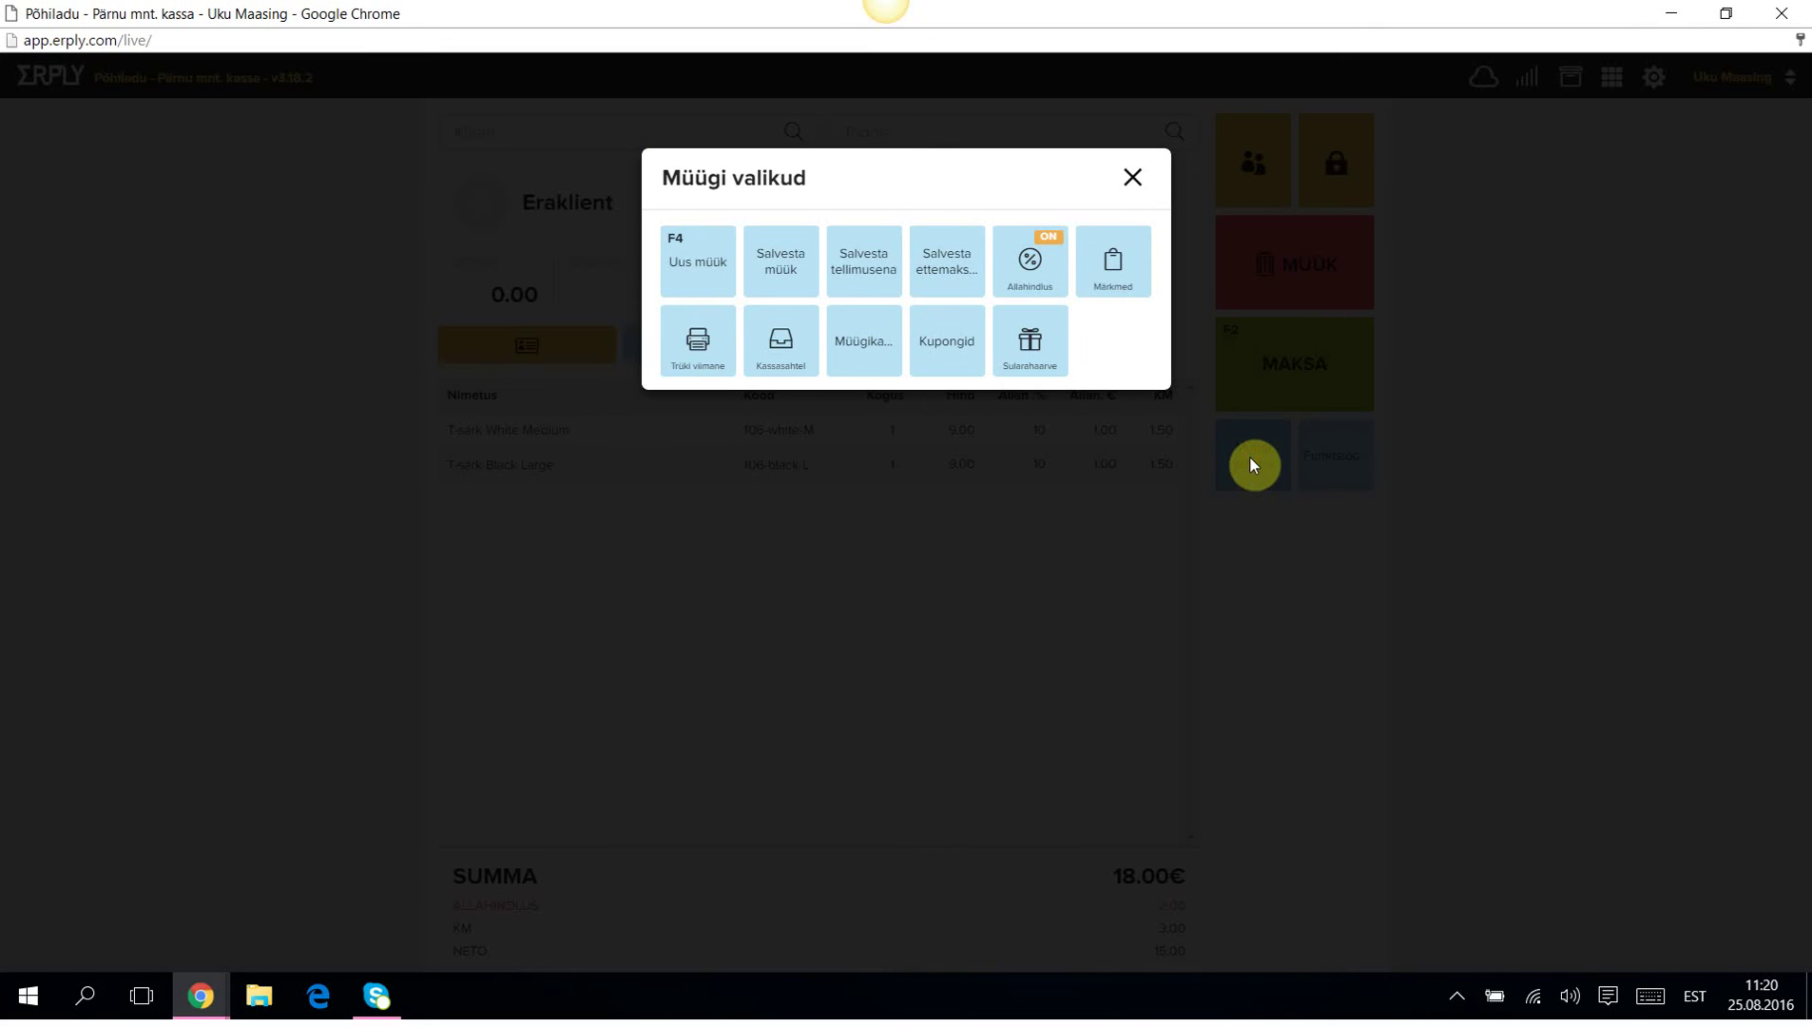
pyautogui.click(1112, 262)
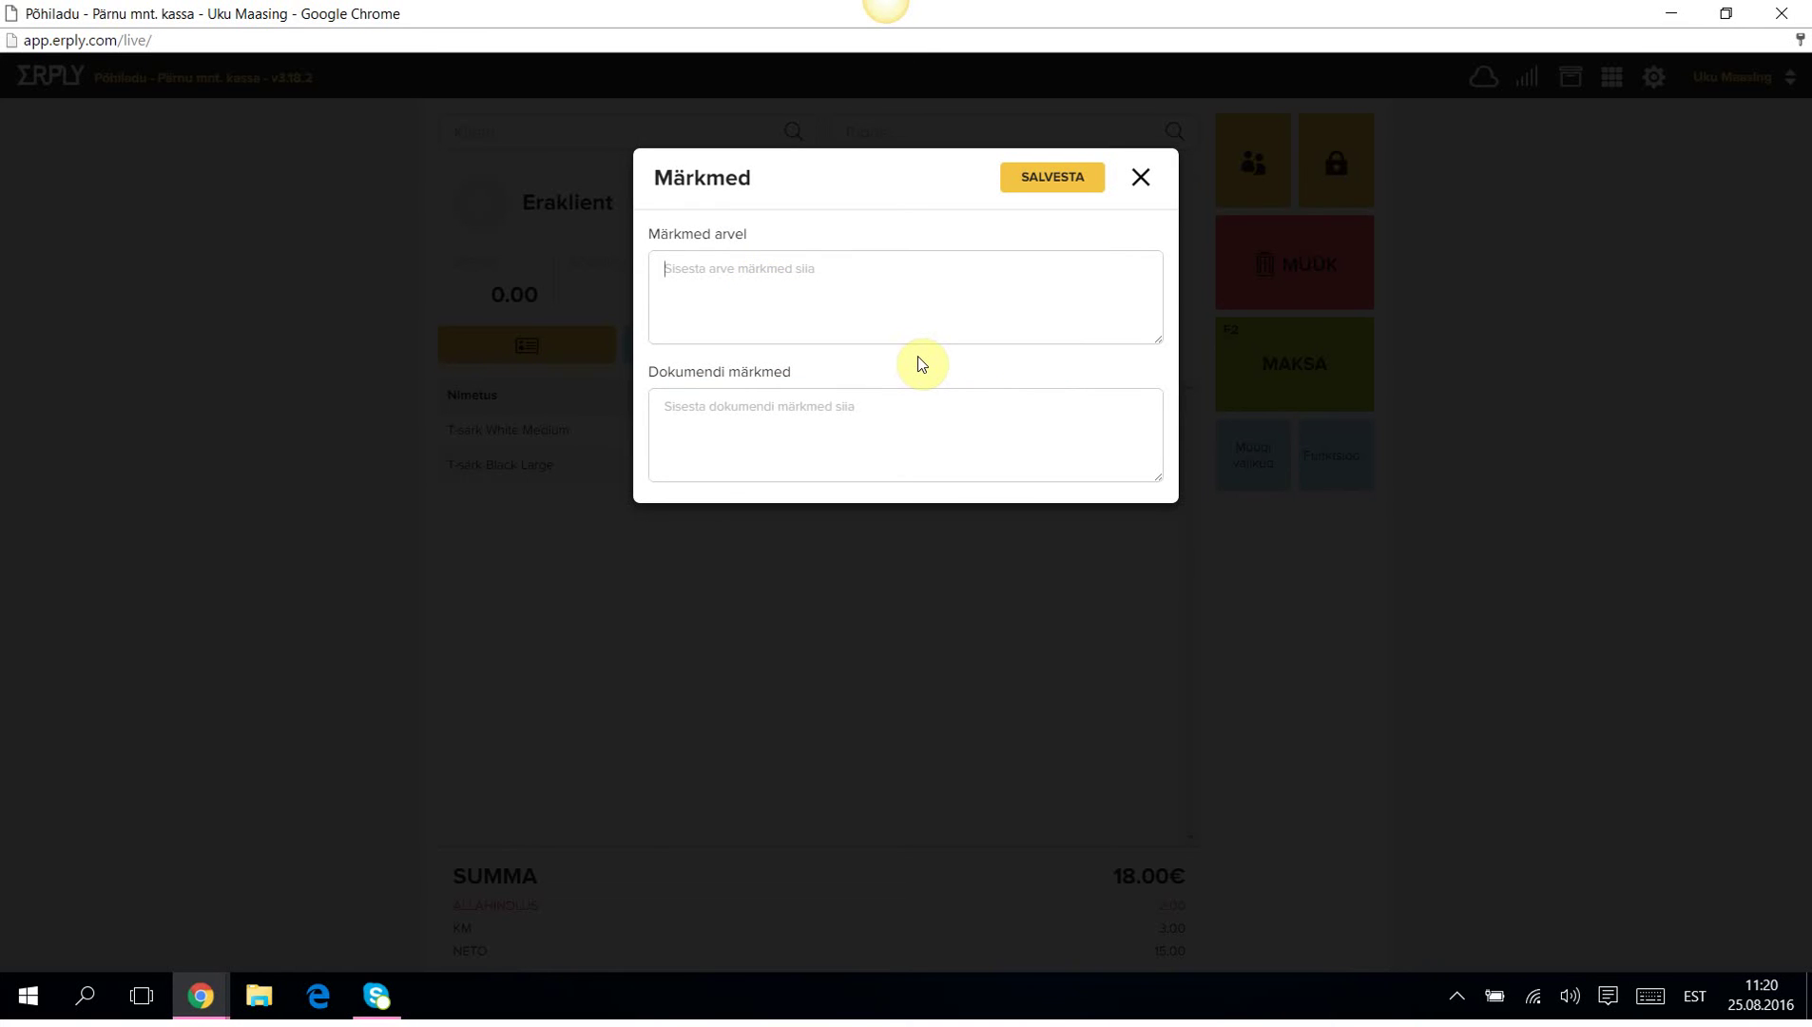
pyautogui.write('pleki töttu allahindlus')
pyautogui.click(686, 434)
pyautogui.write('kaht')
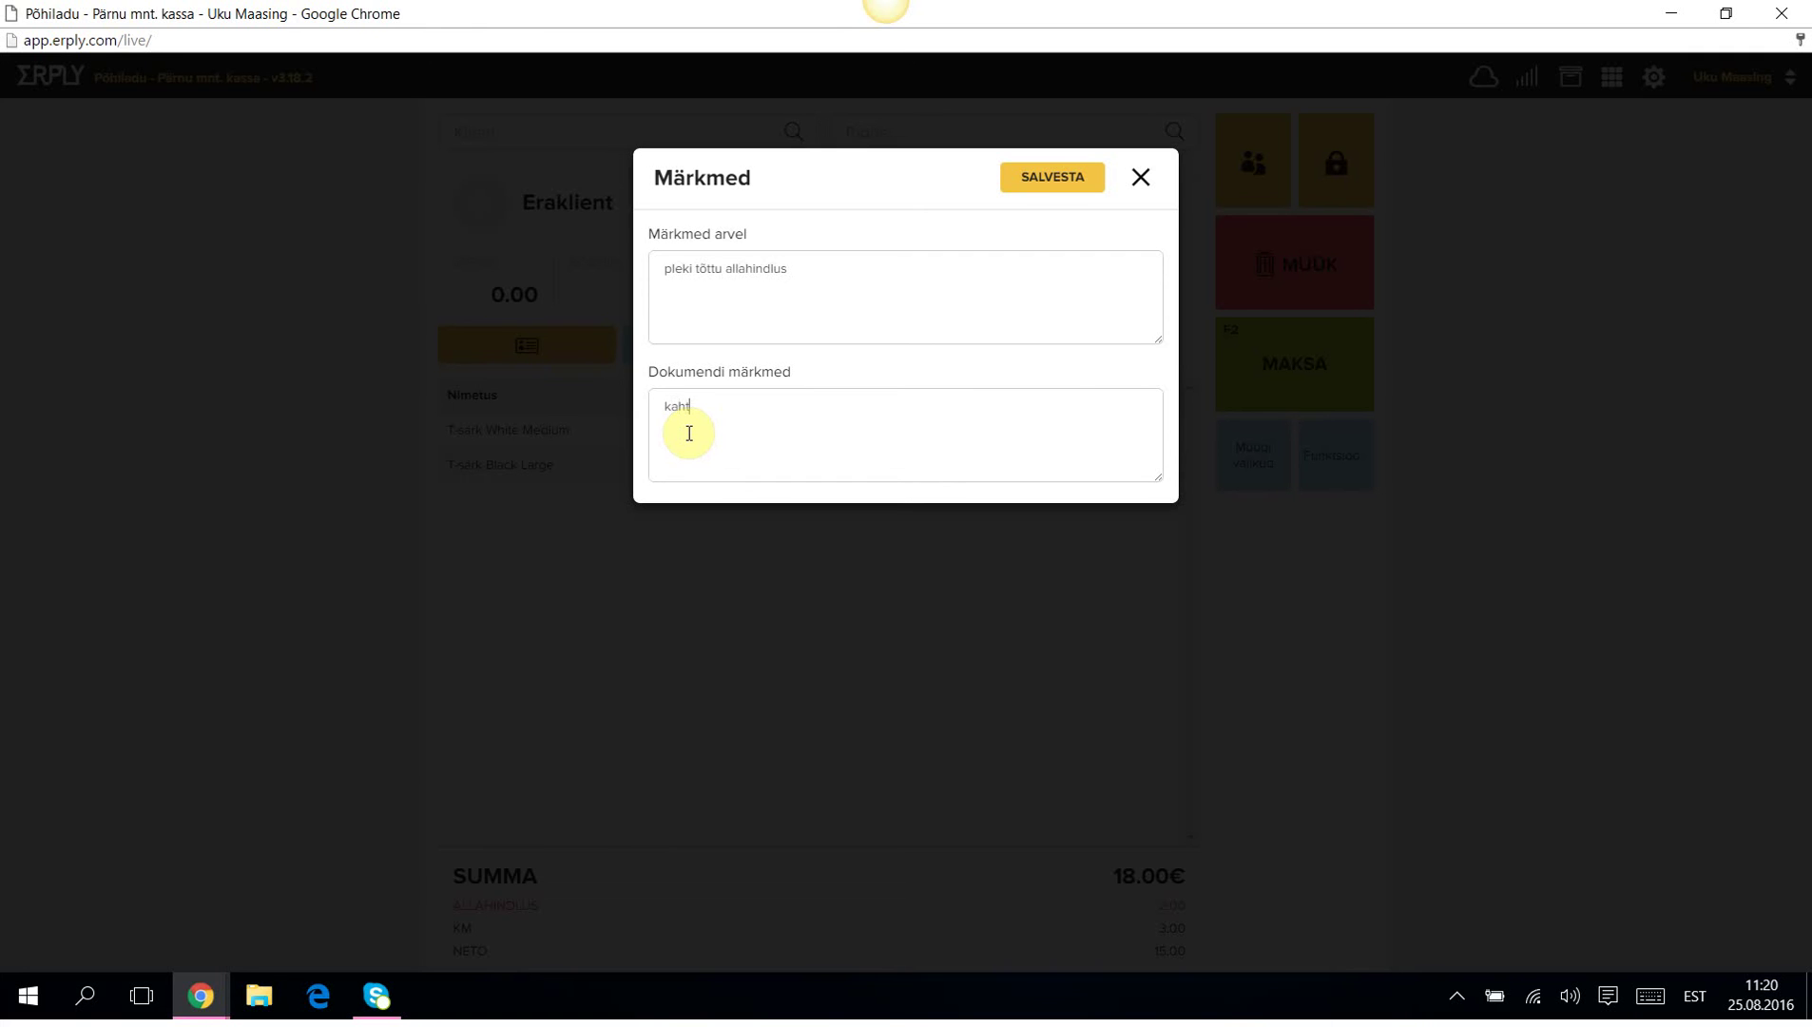
pyautogui.write('lus. et plekk pole ee')
pyautogui.click(1045, 179)
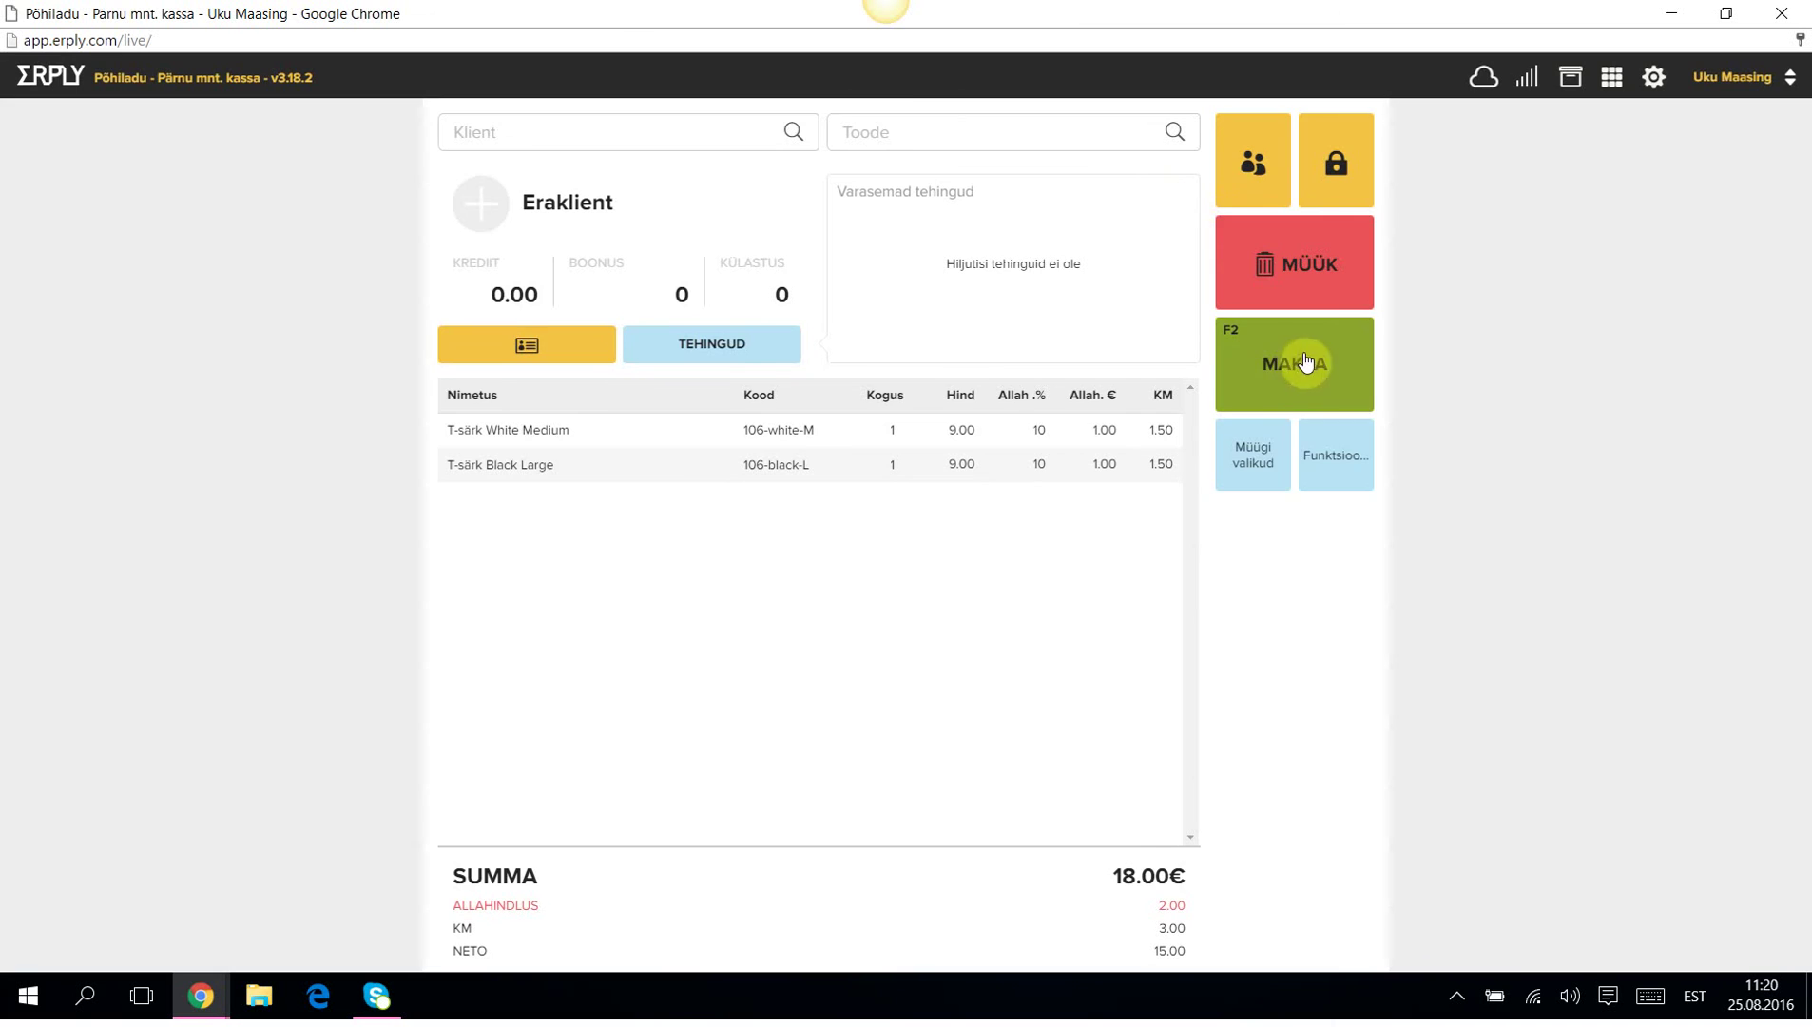
pyautogui.click(1298, 361)
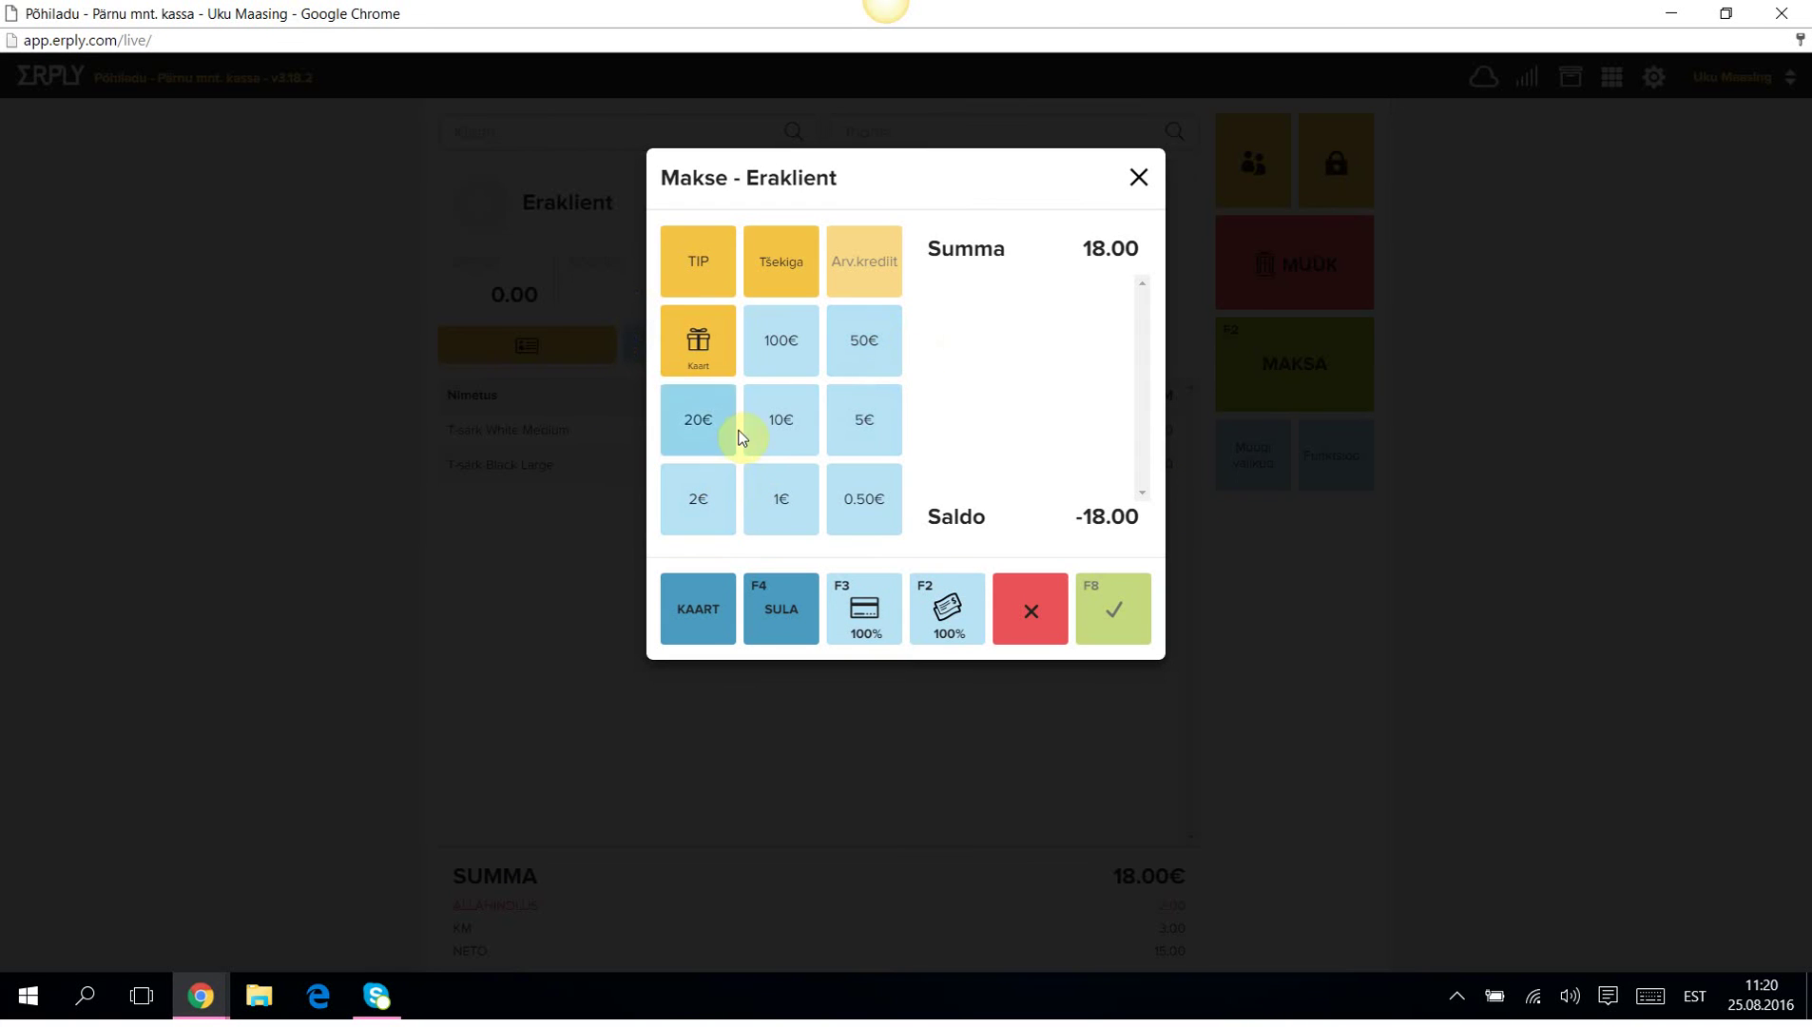
# Pay the 18.00 sale with 20€ cash as invoice 14000017 unprinted, then switch to back office.
pyautogui.click(678, 428)
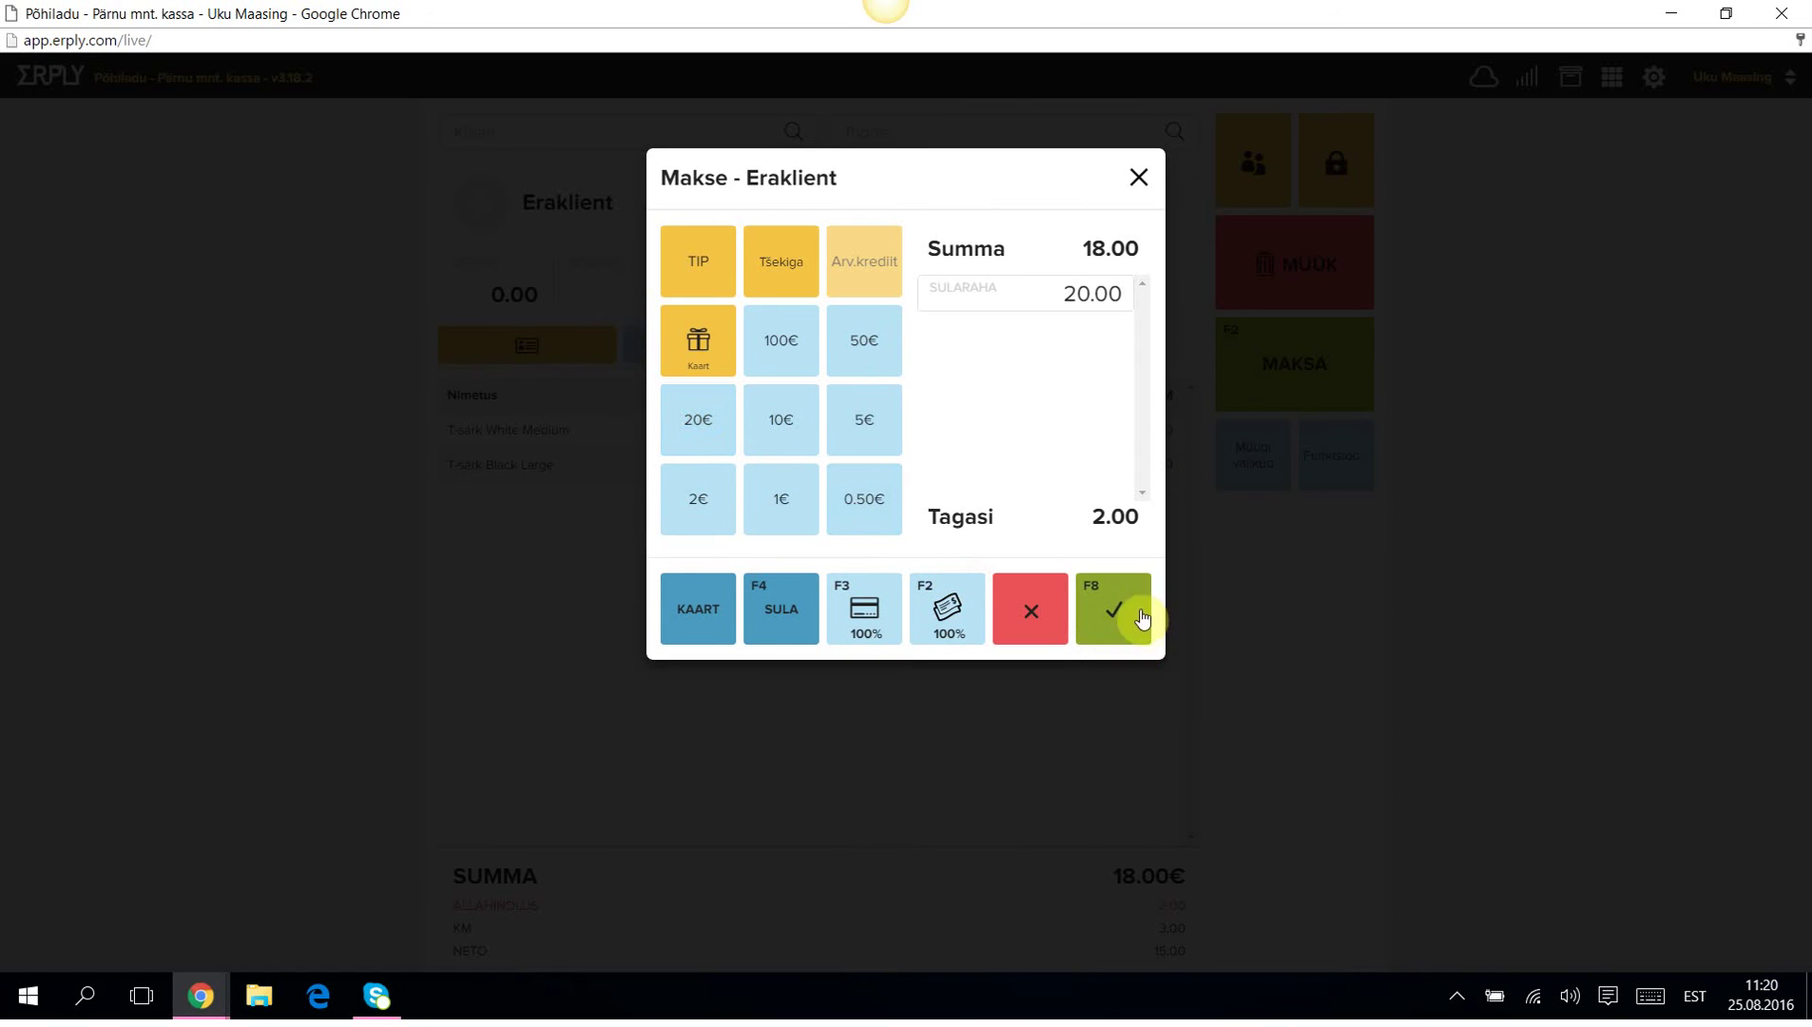
pyautogui.click(1121, 616)
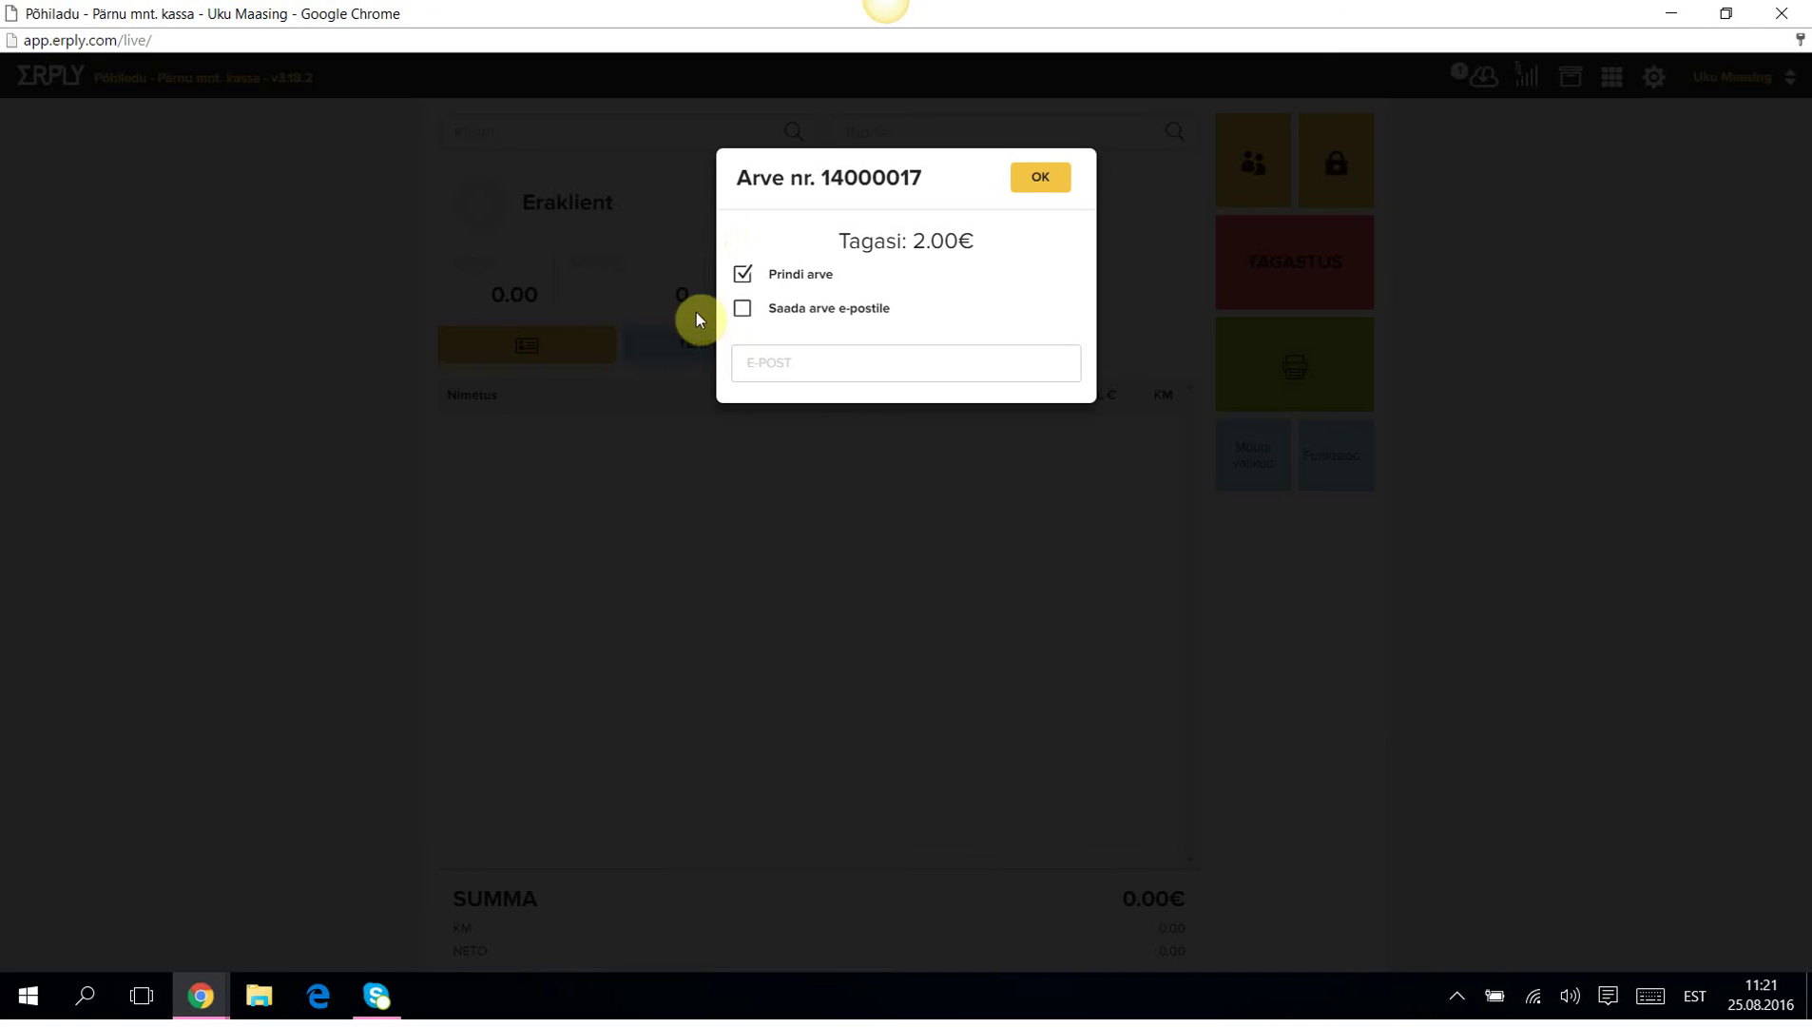
pyautogui.click(742, 275)
pyautogui.click(1047, 176)
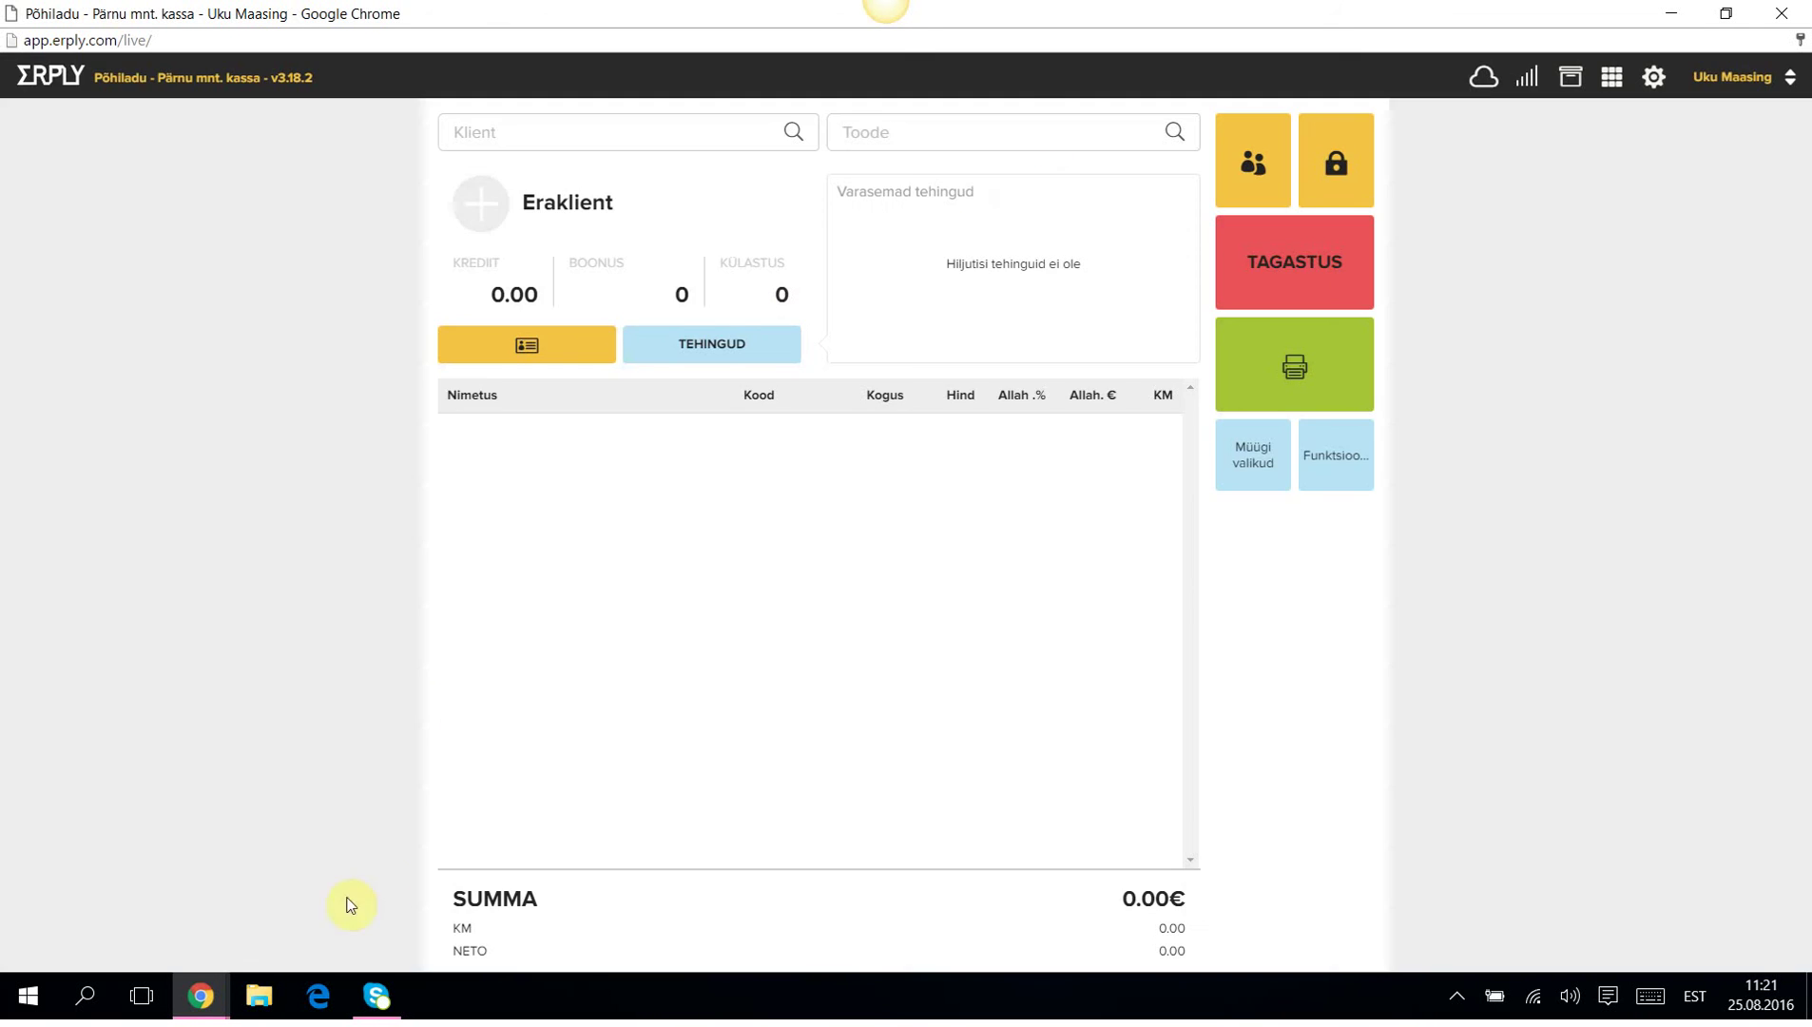
pyautogui.click(185, 1006)
pyautogui.click(184, 918)
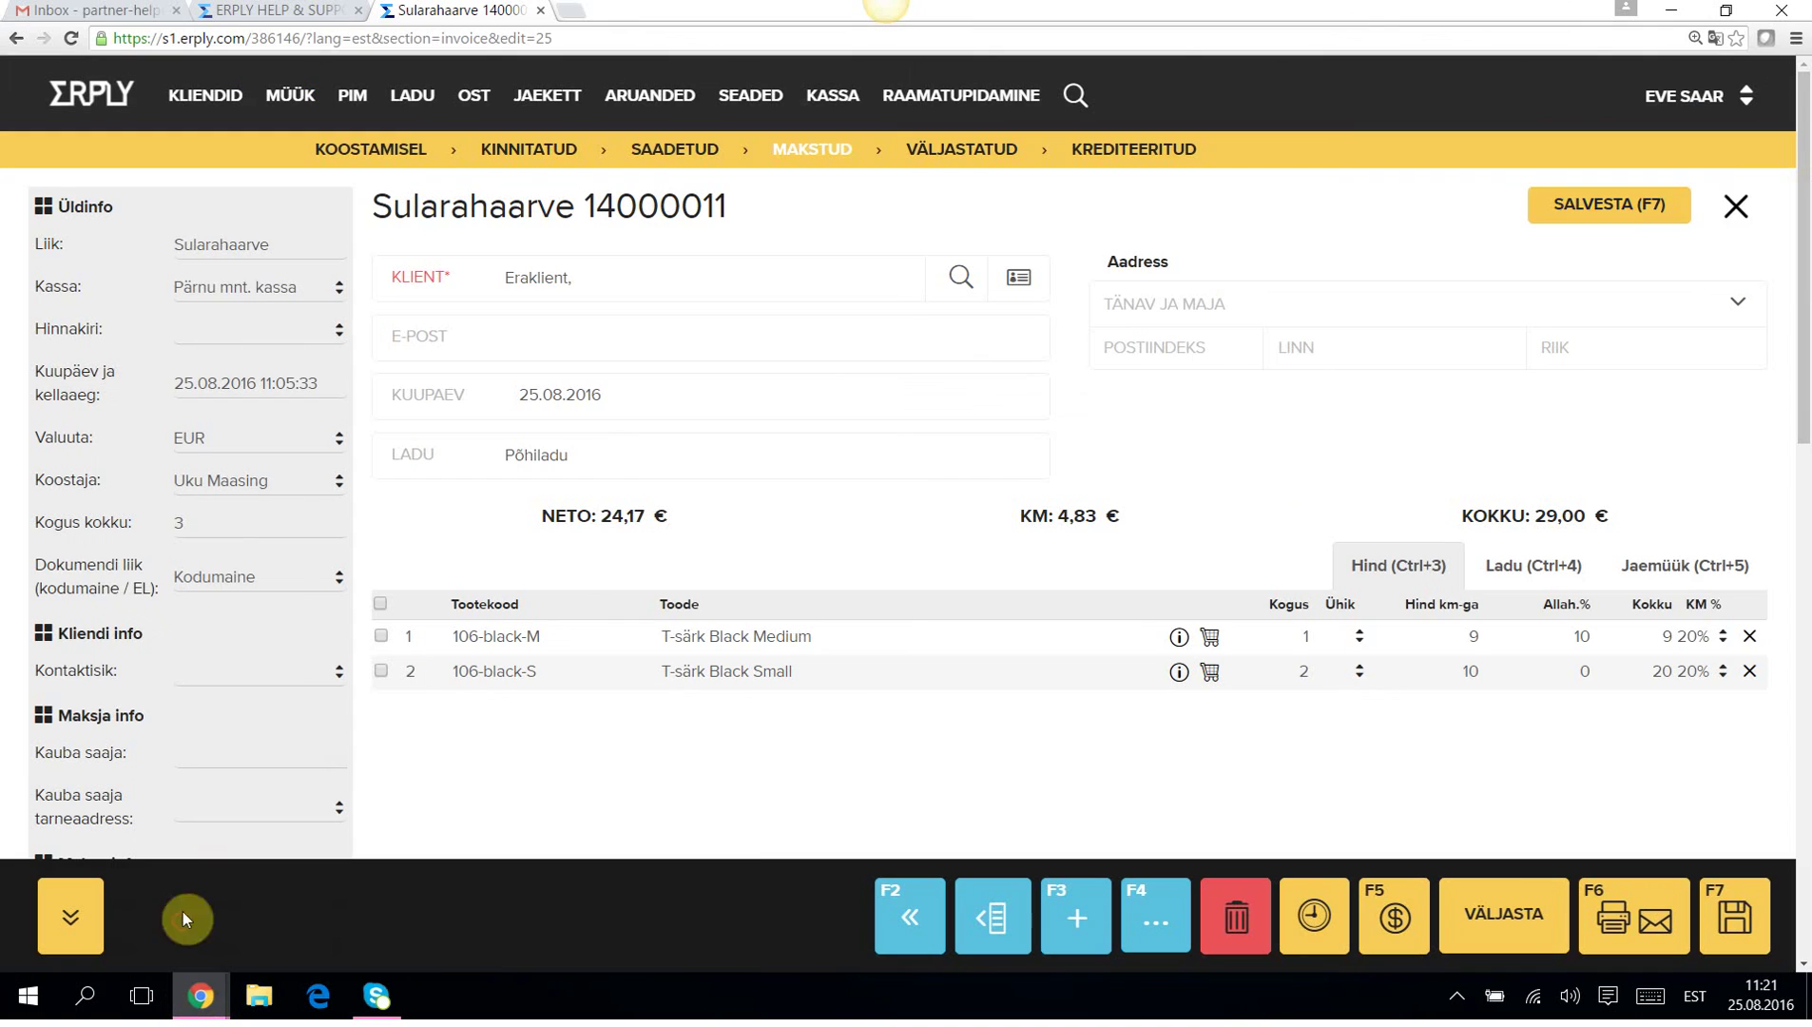
# Open invoice 14000017 in back office and scroll down to its stain-discount notes.
pyautogui.click(1744, 198)
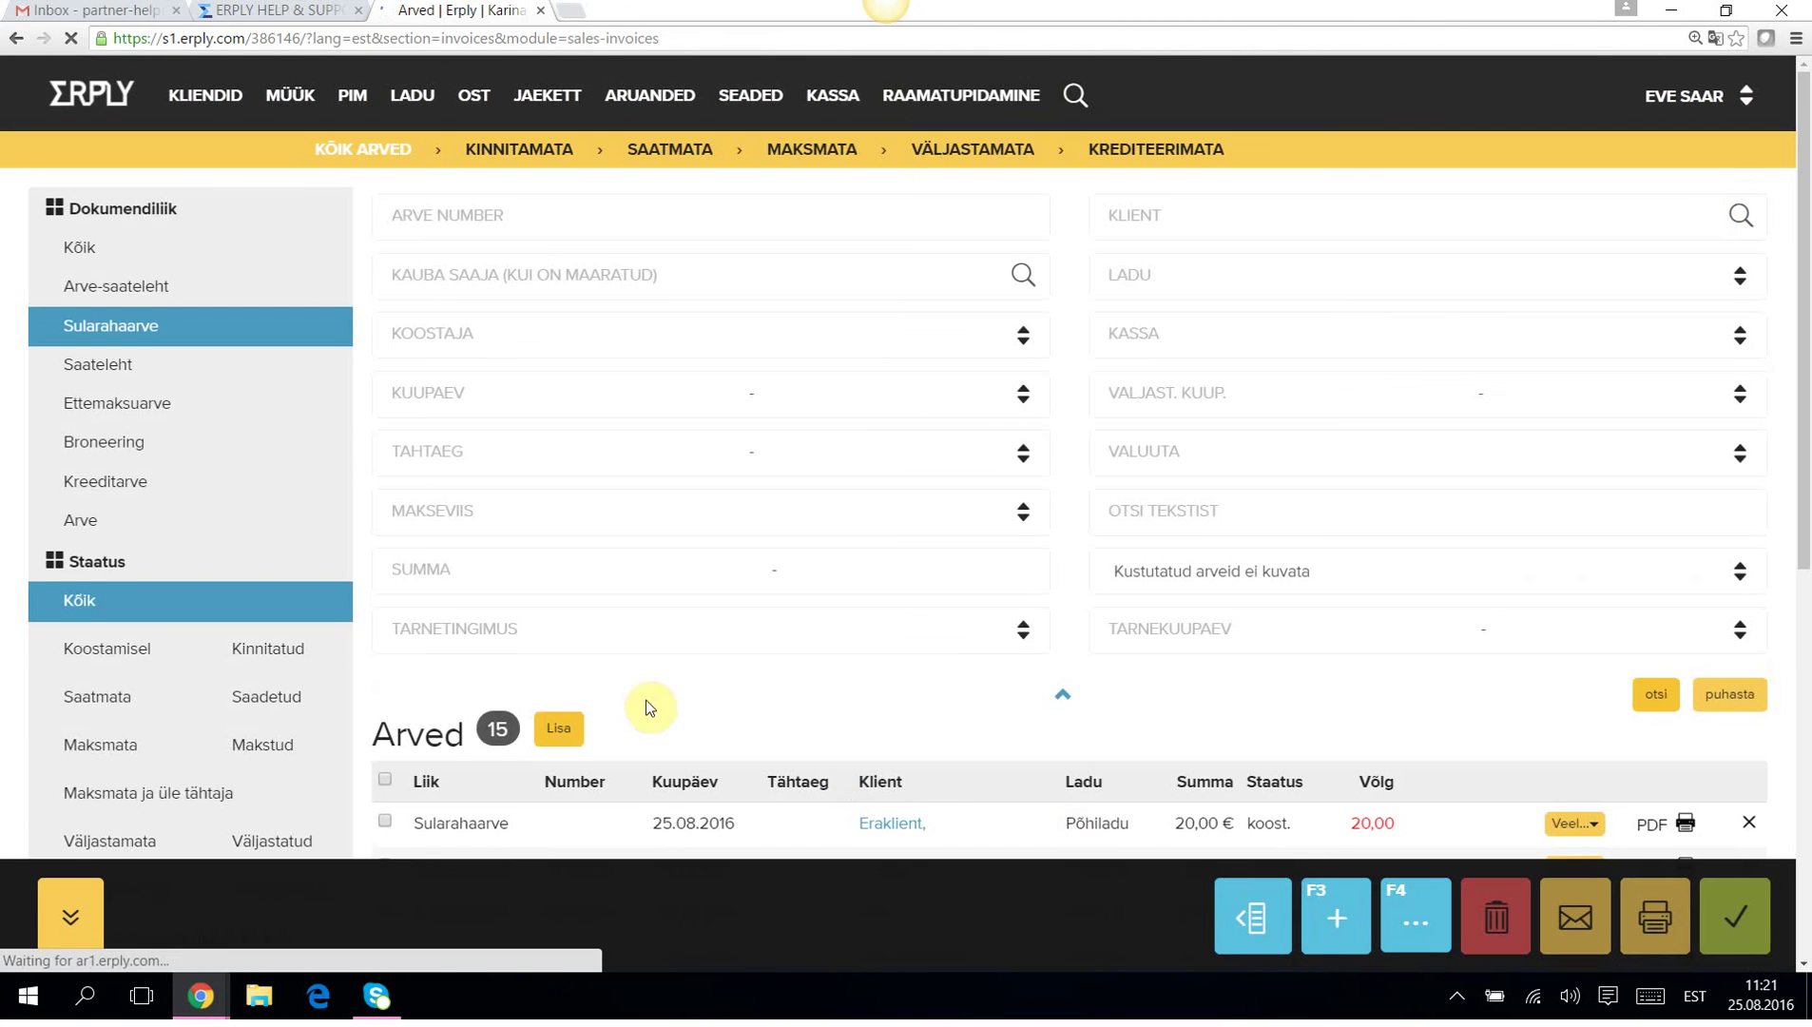
pyautogui.scroll(-2, 644, 706)
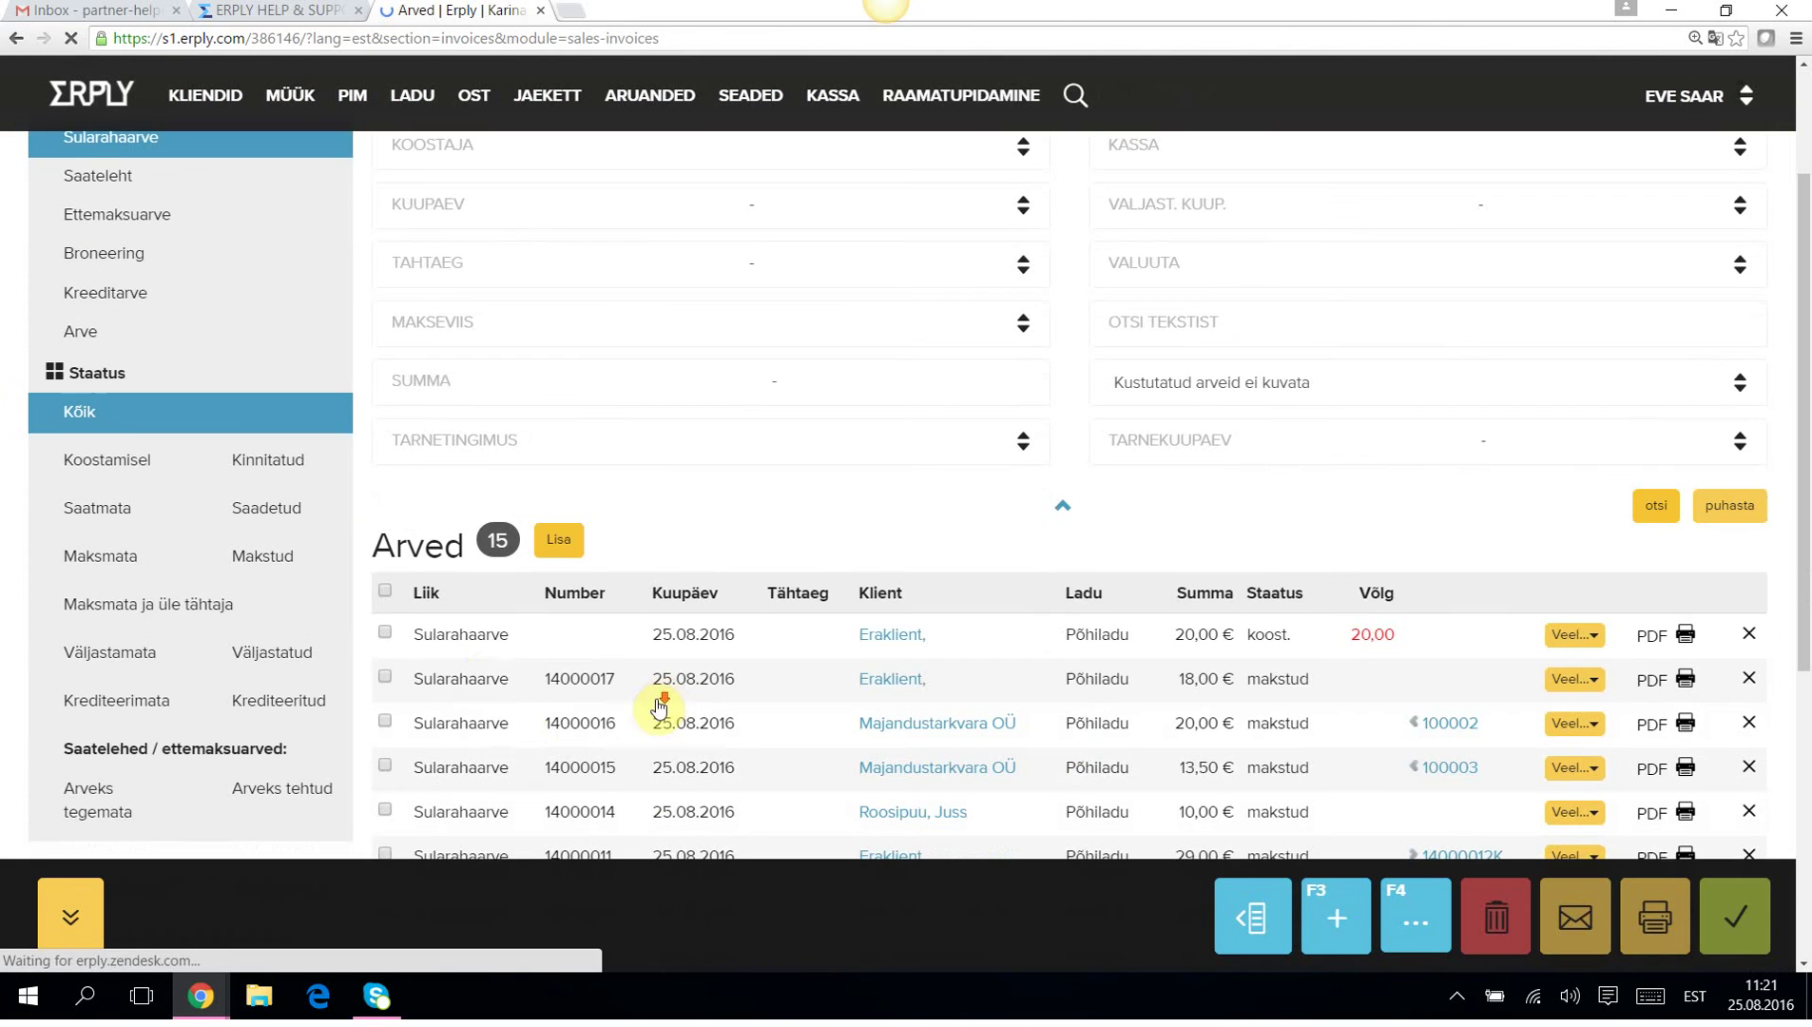
pyautogui.click(473, 684)
pyautogui.scroll(-5, 251, 708)
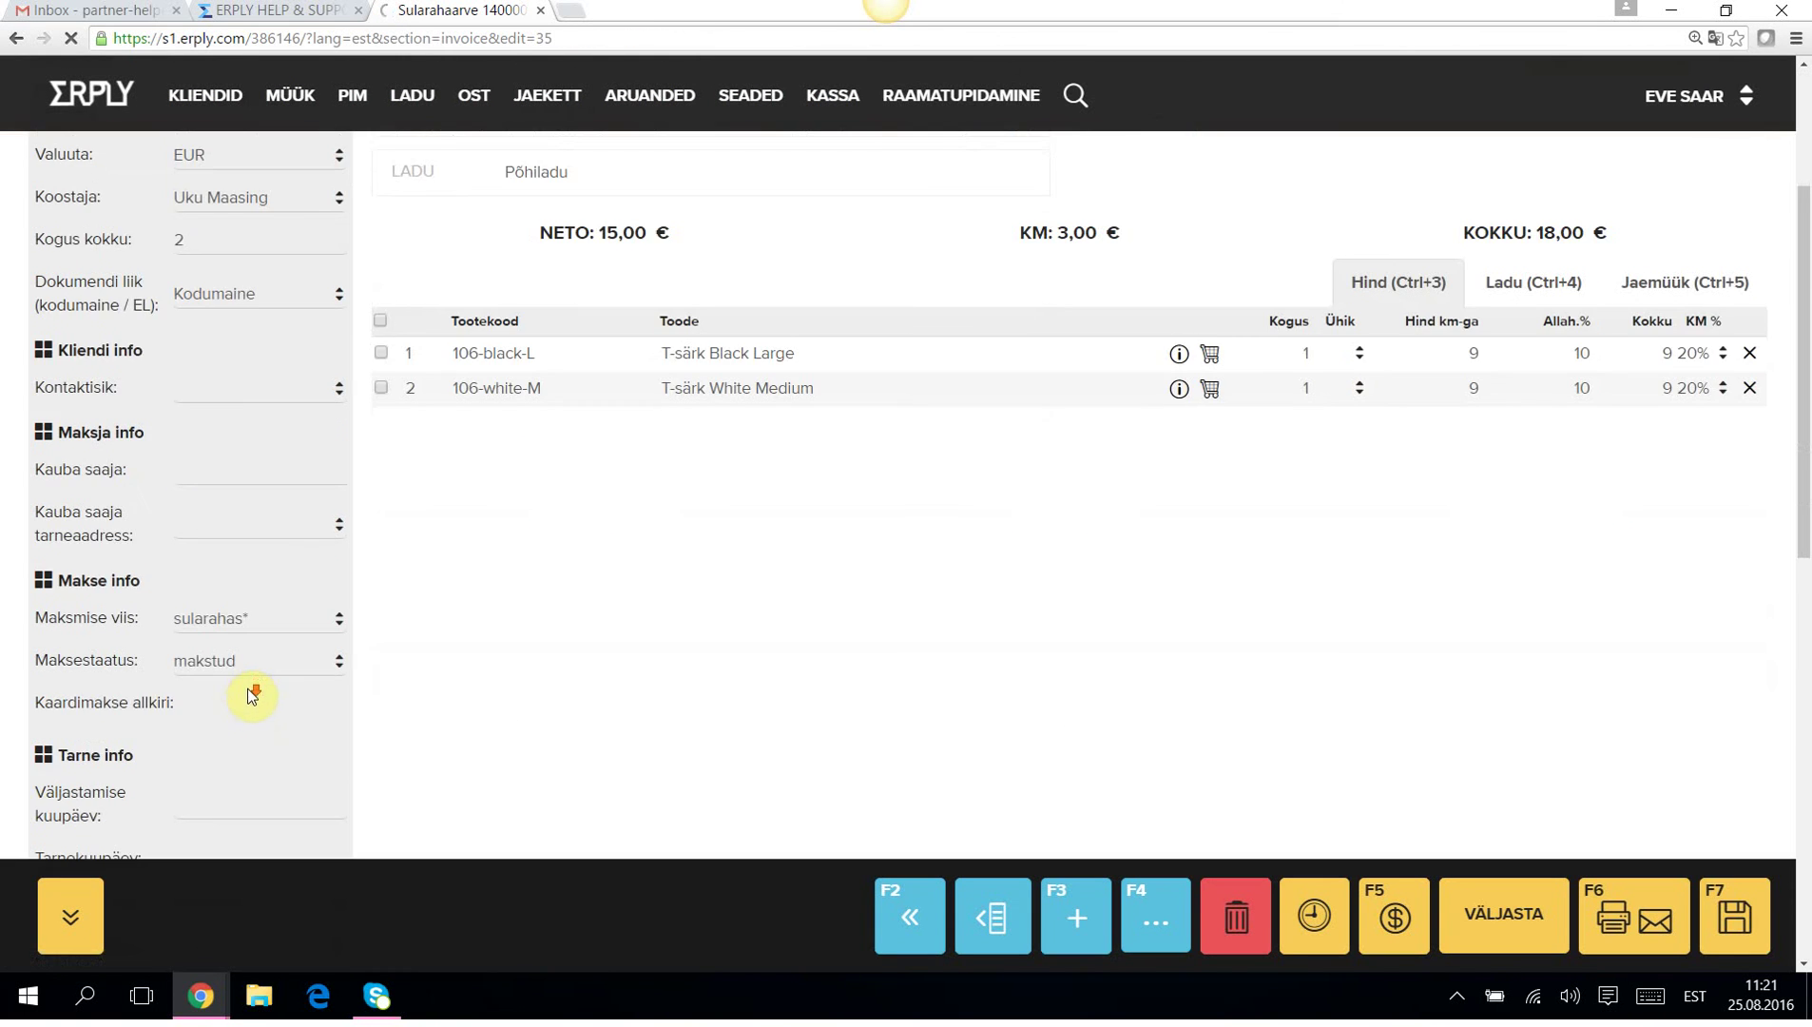
pyautogui.scroll(-2, 254, 695)
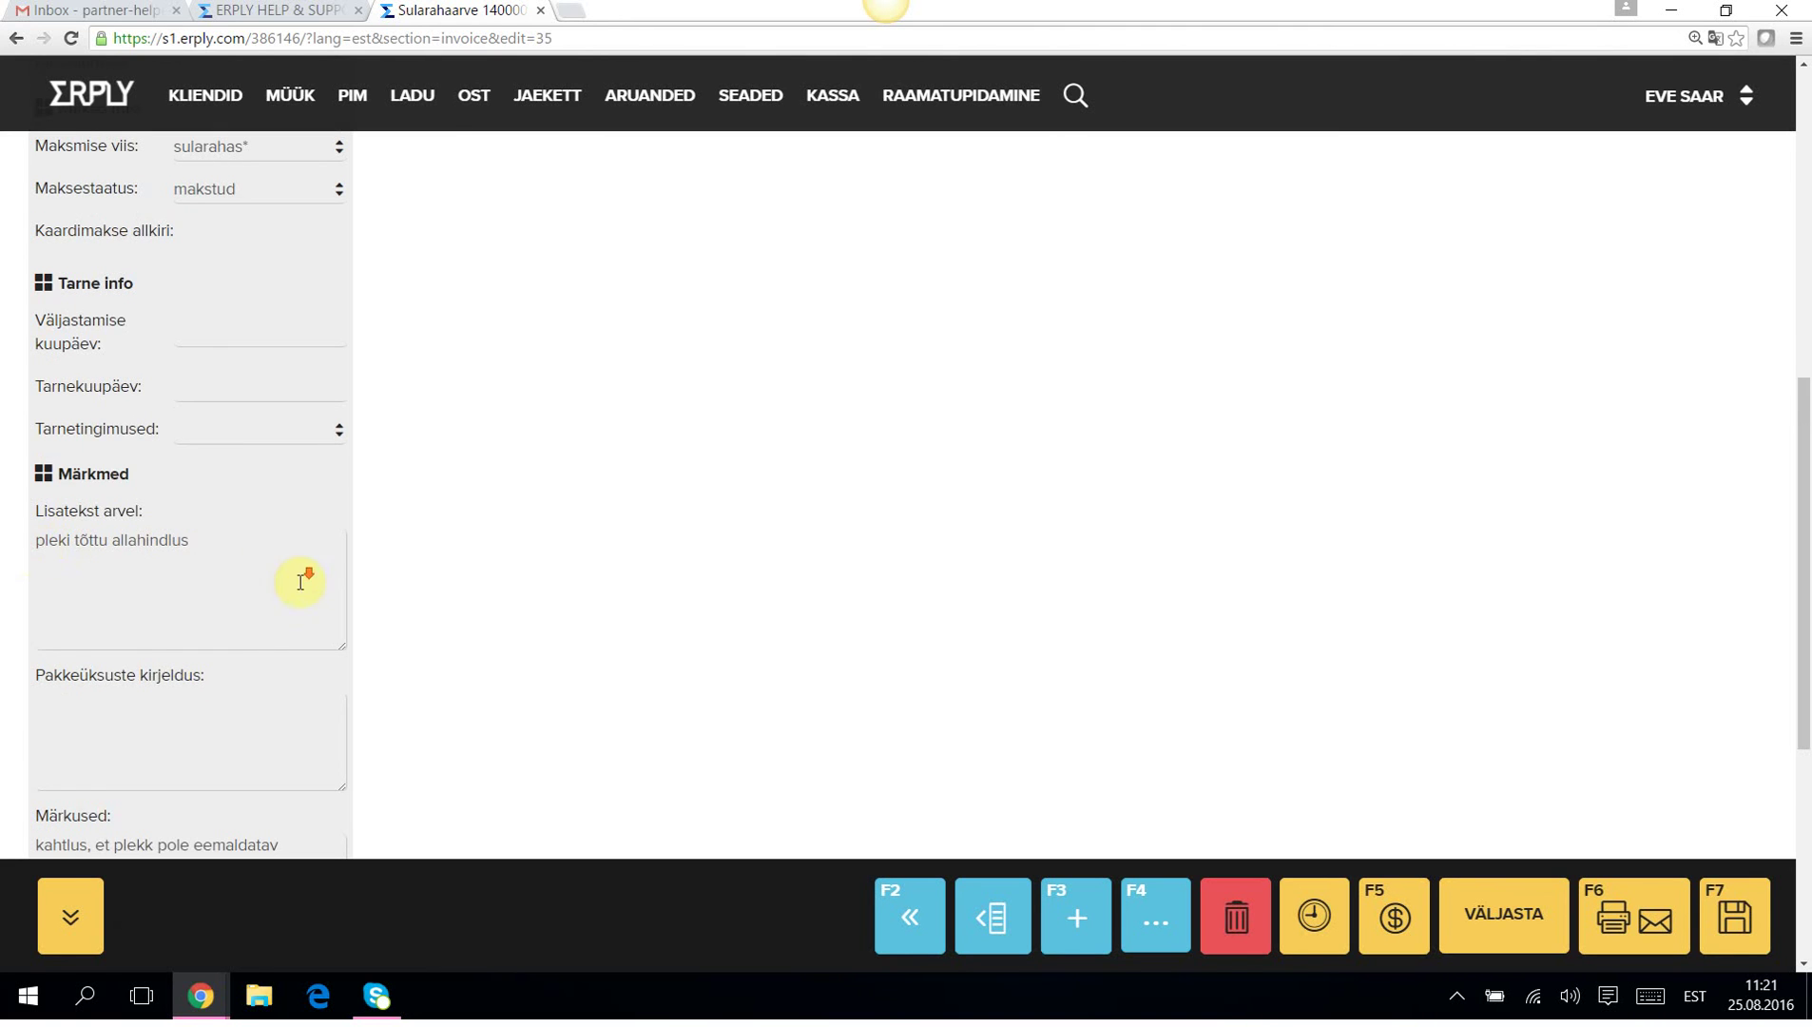
pyautogui.scroll(-1, 293, 559)
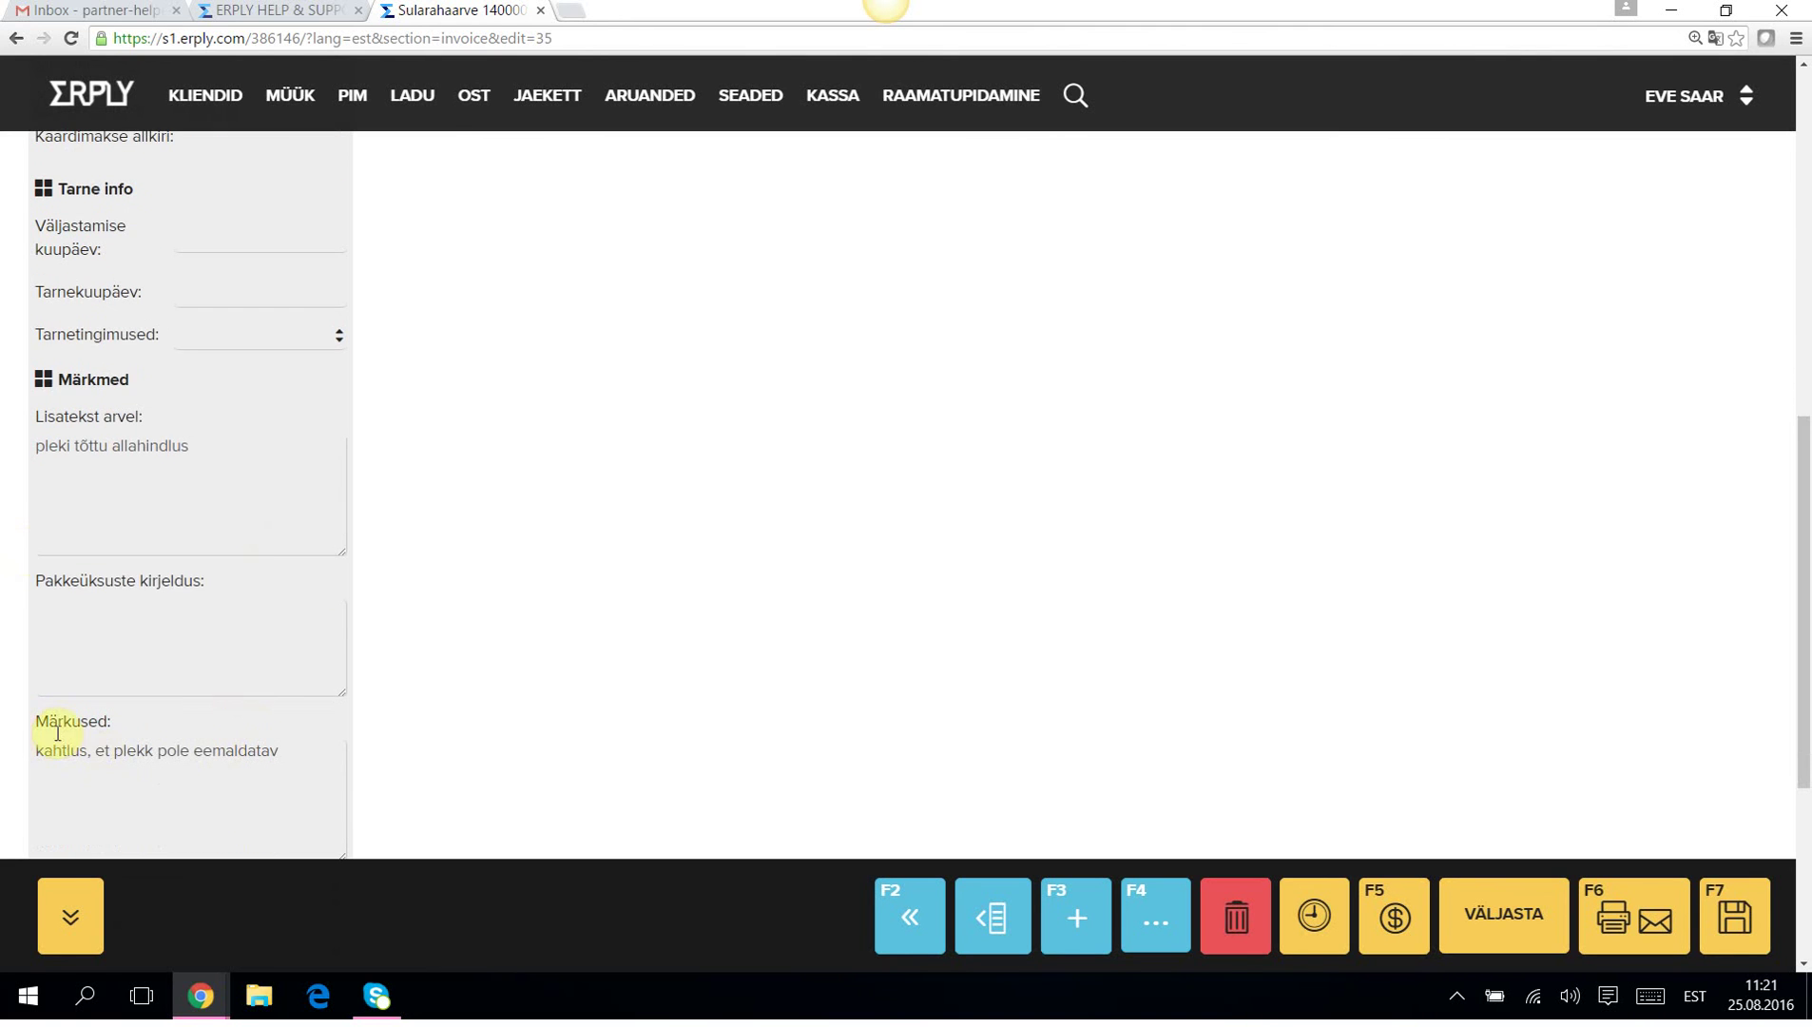
# Download invoice 14000017 as a PDF, view it, then return to the POS till.
pyautogui.click(1621, 910)
pyautogui.click(684, 356)
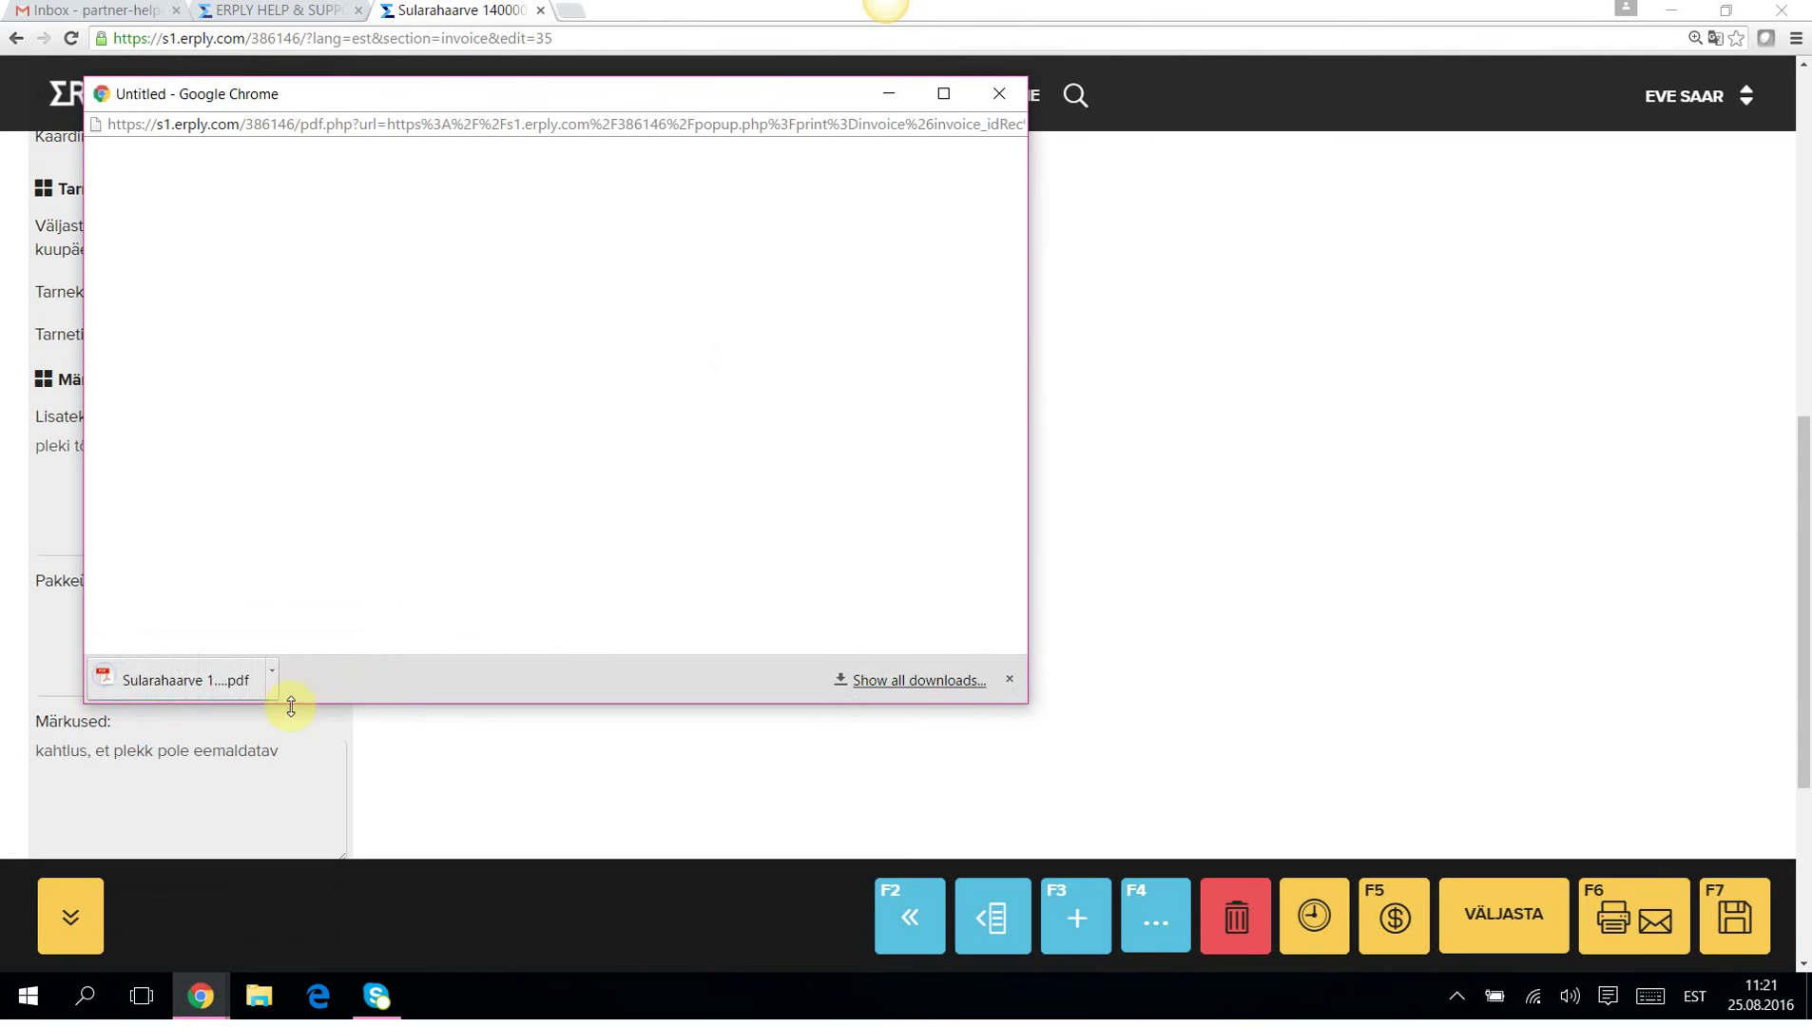
pyautogui.click(159, 680)
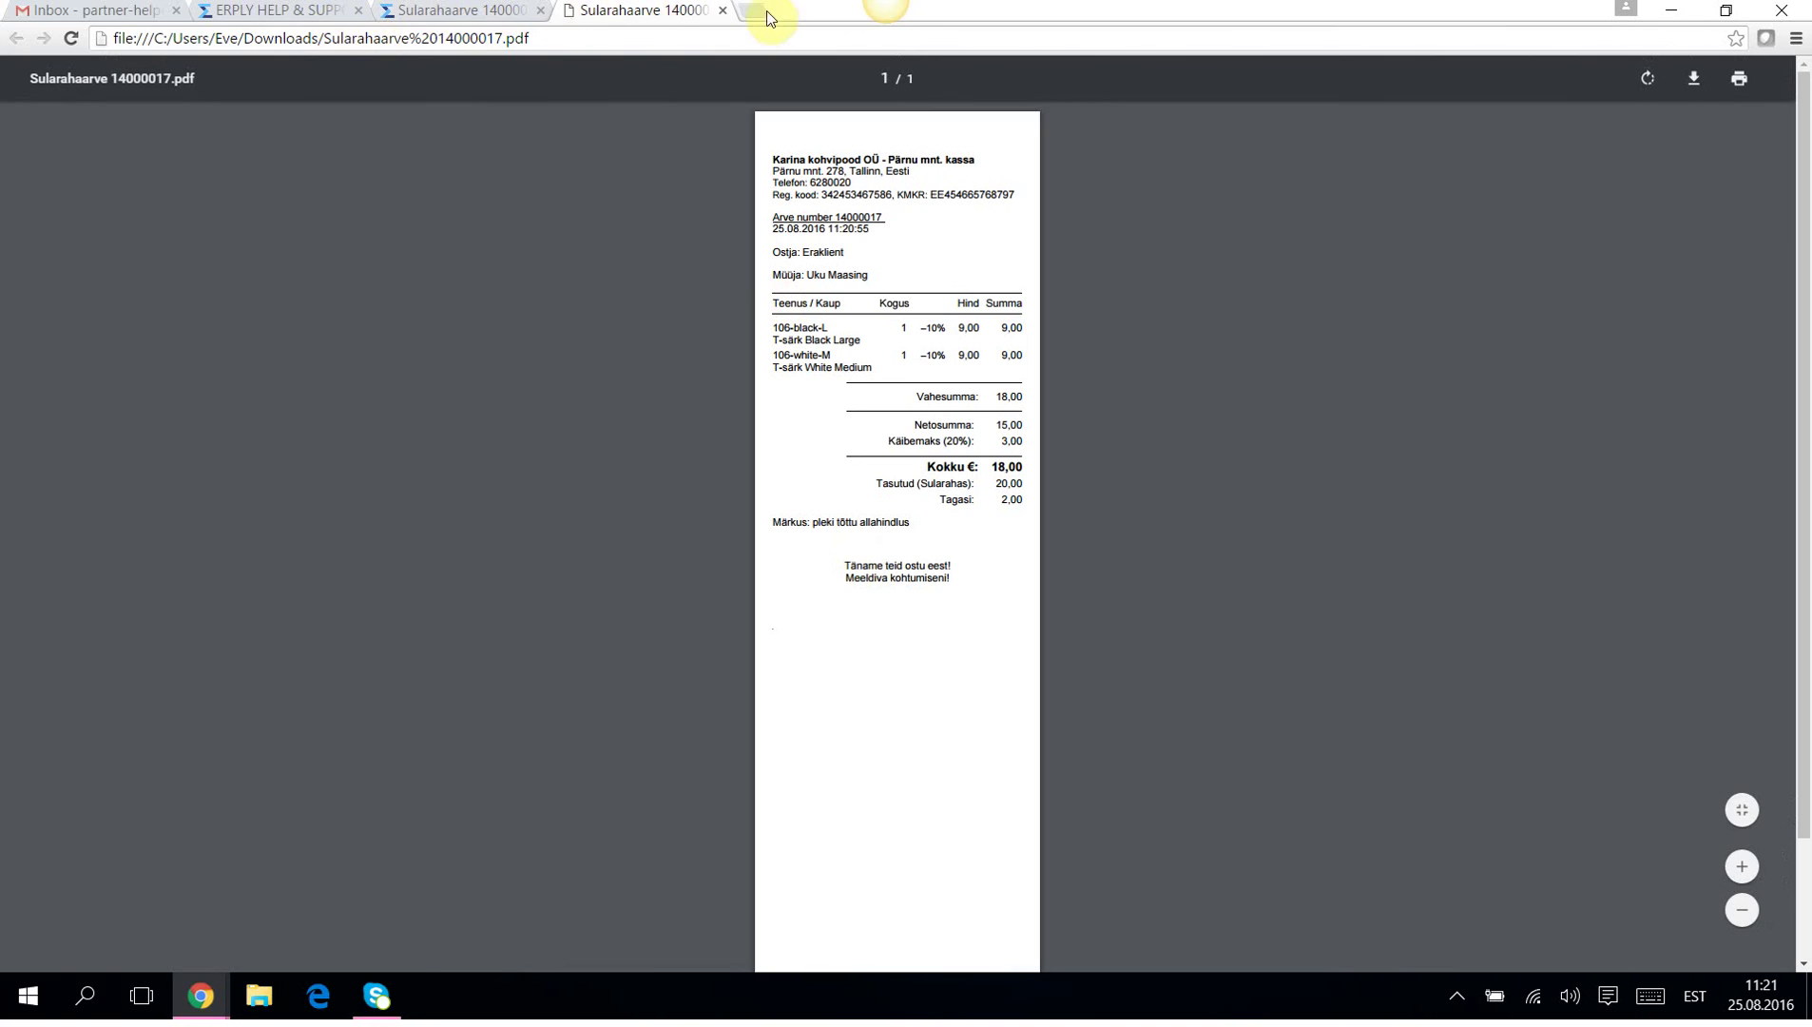
pyautogui.click(721, 11)
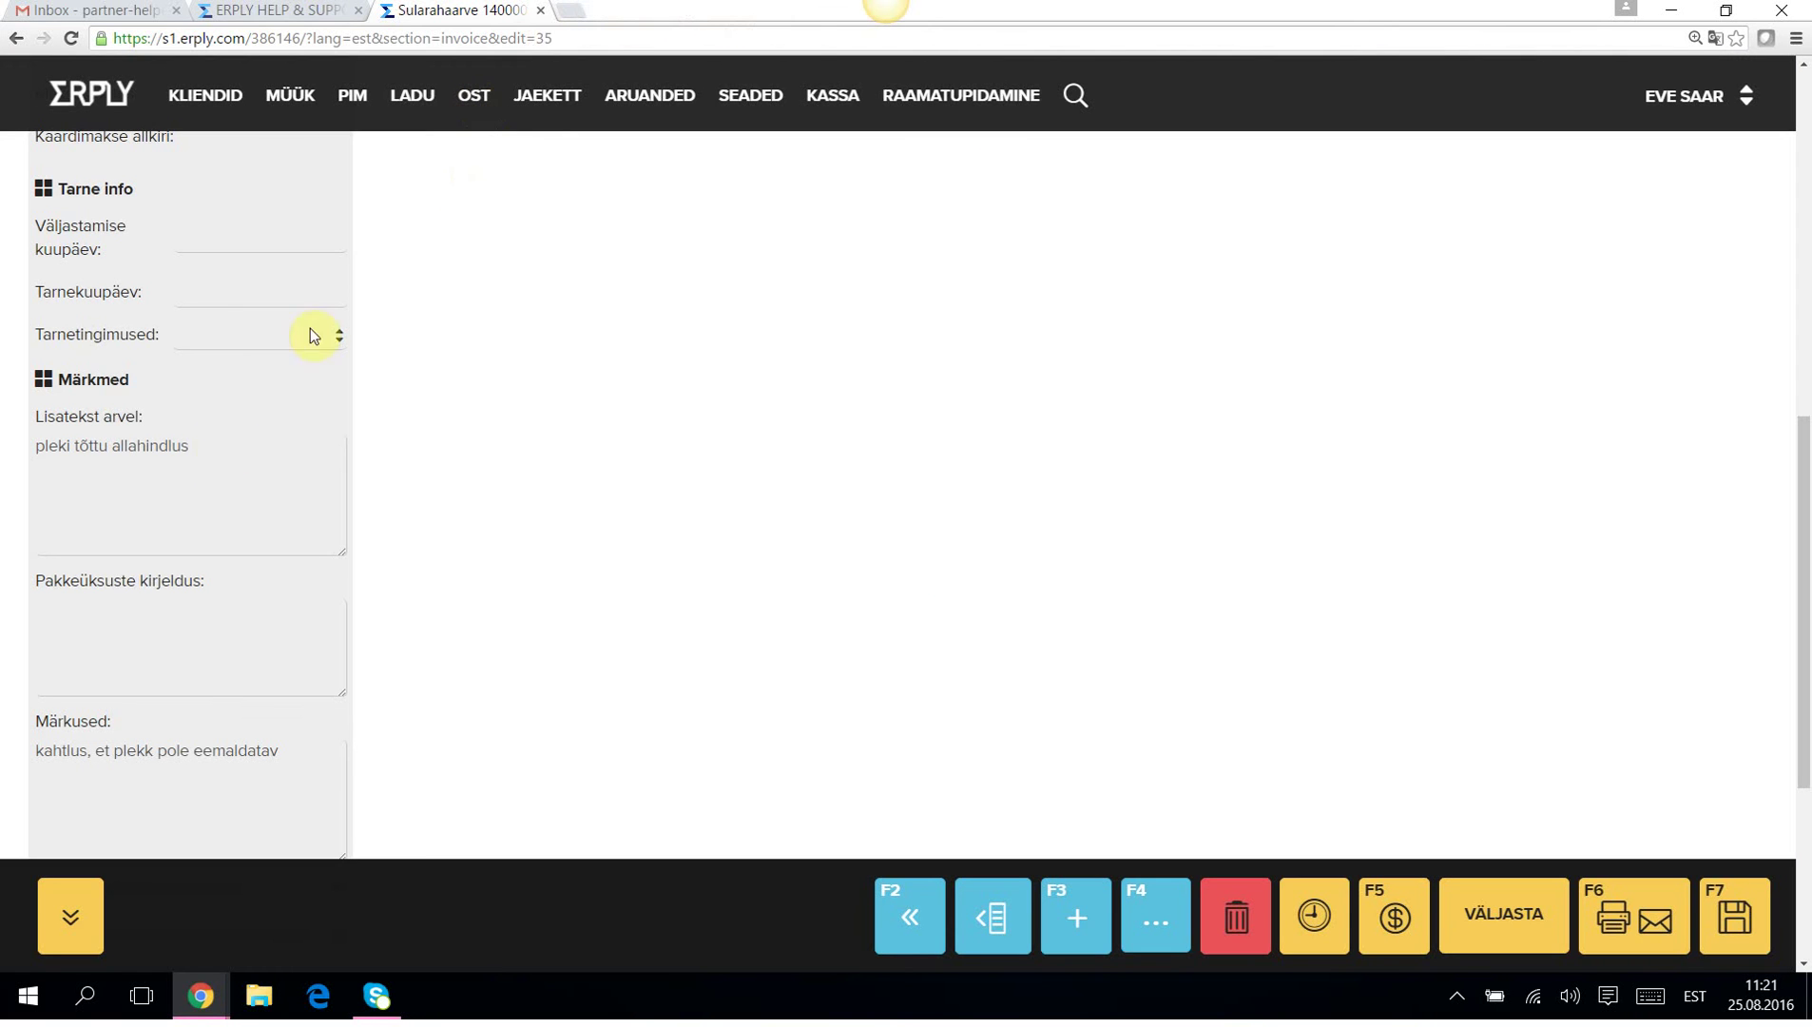
pyautogui.moveTo(201, 996)
pyautogui.click(413, 924)
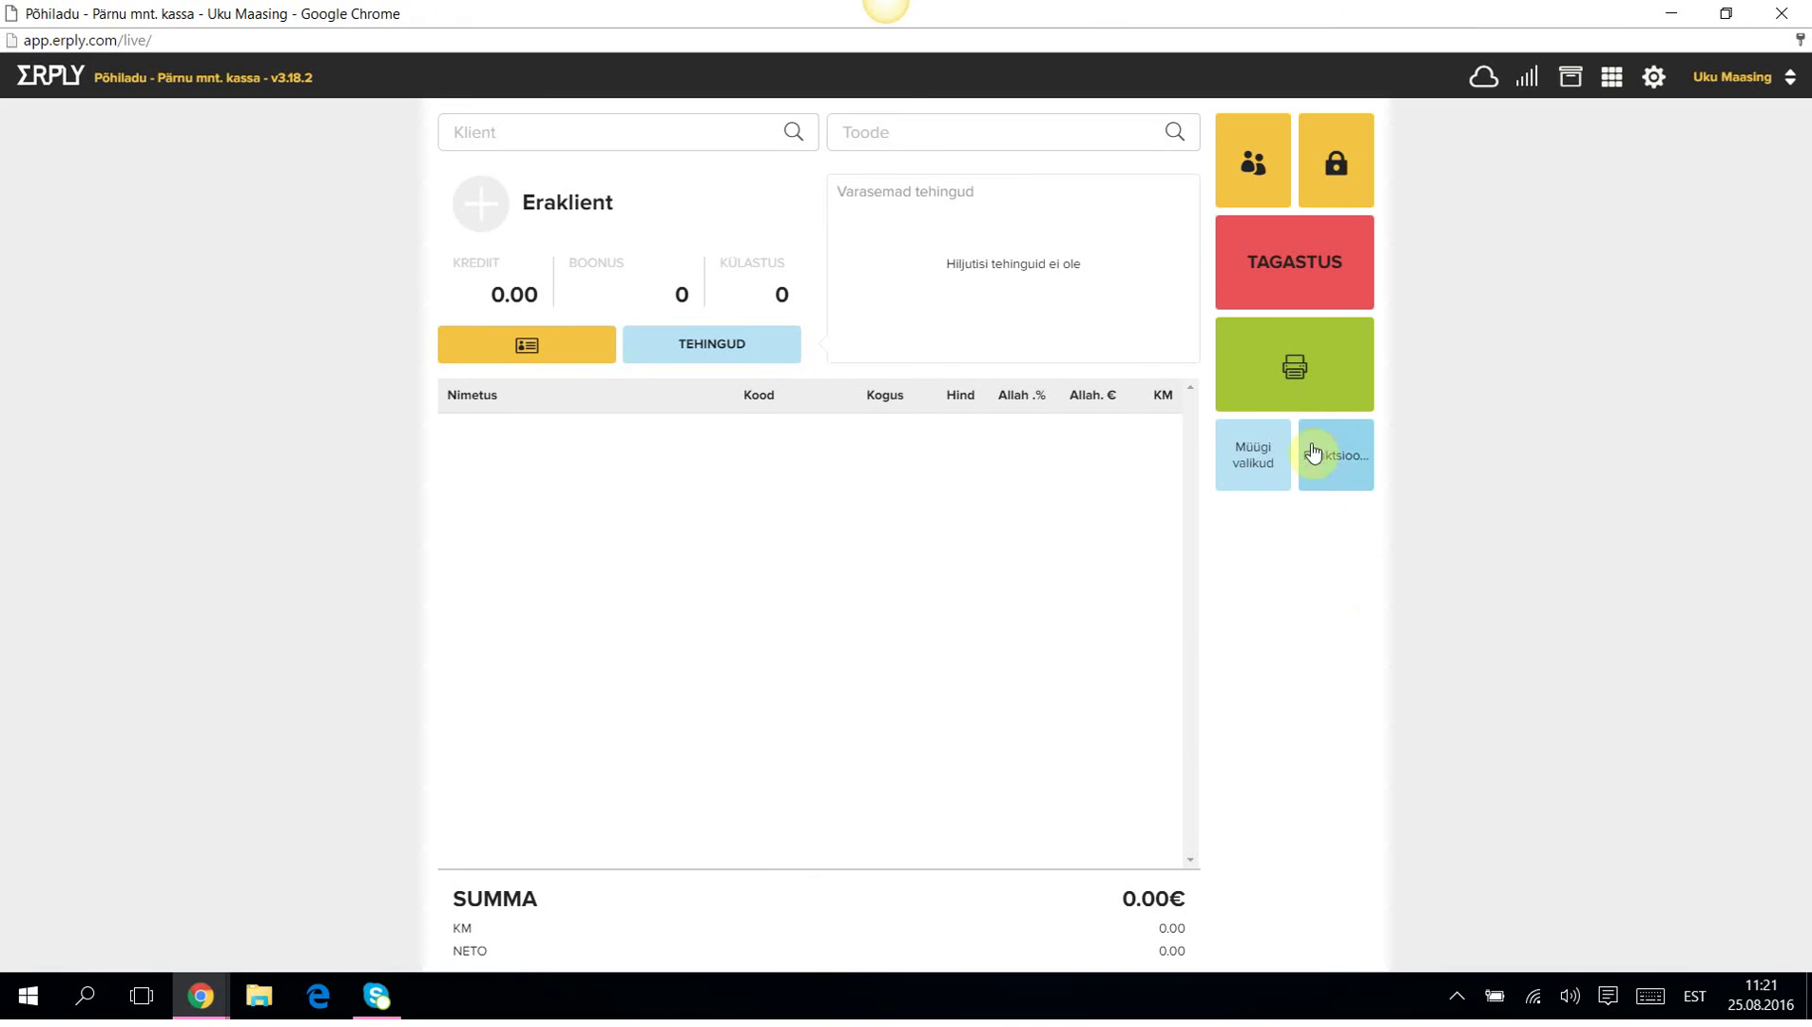
# Reprint the last sale's receipt from the sale options, then cancel the print.
pyautogui.click(1254, 455)
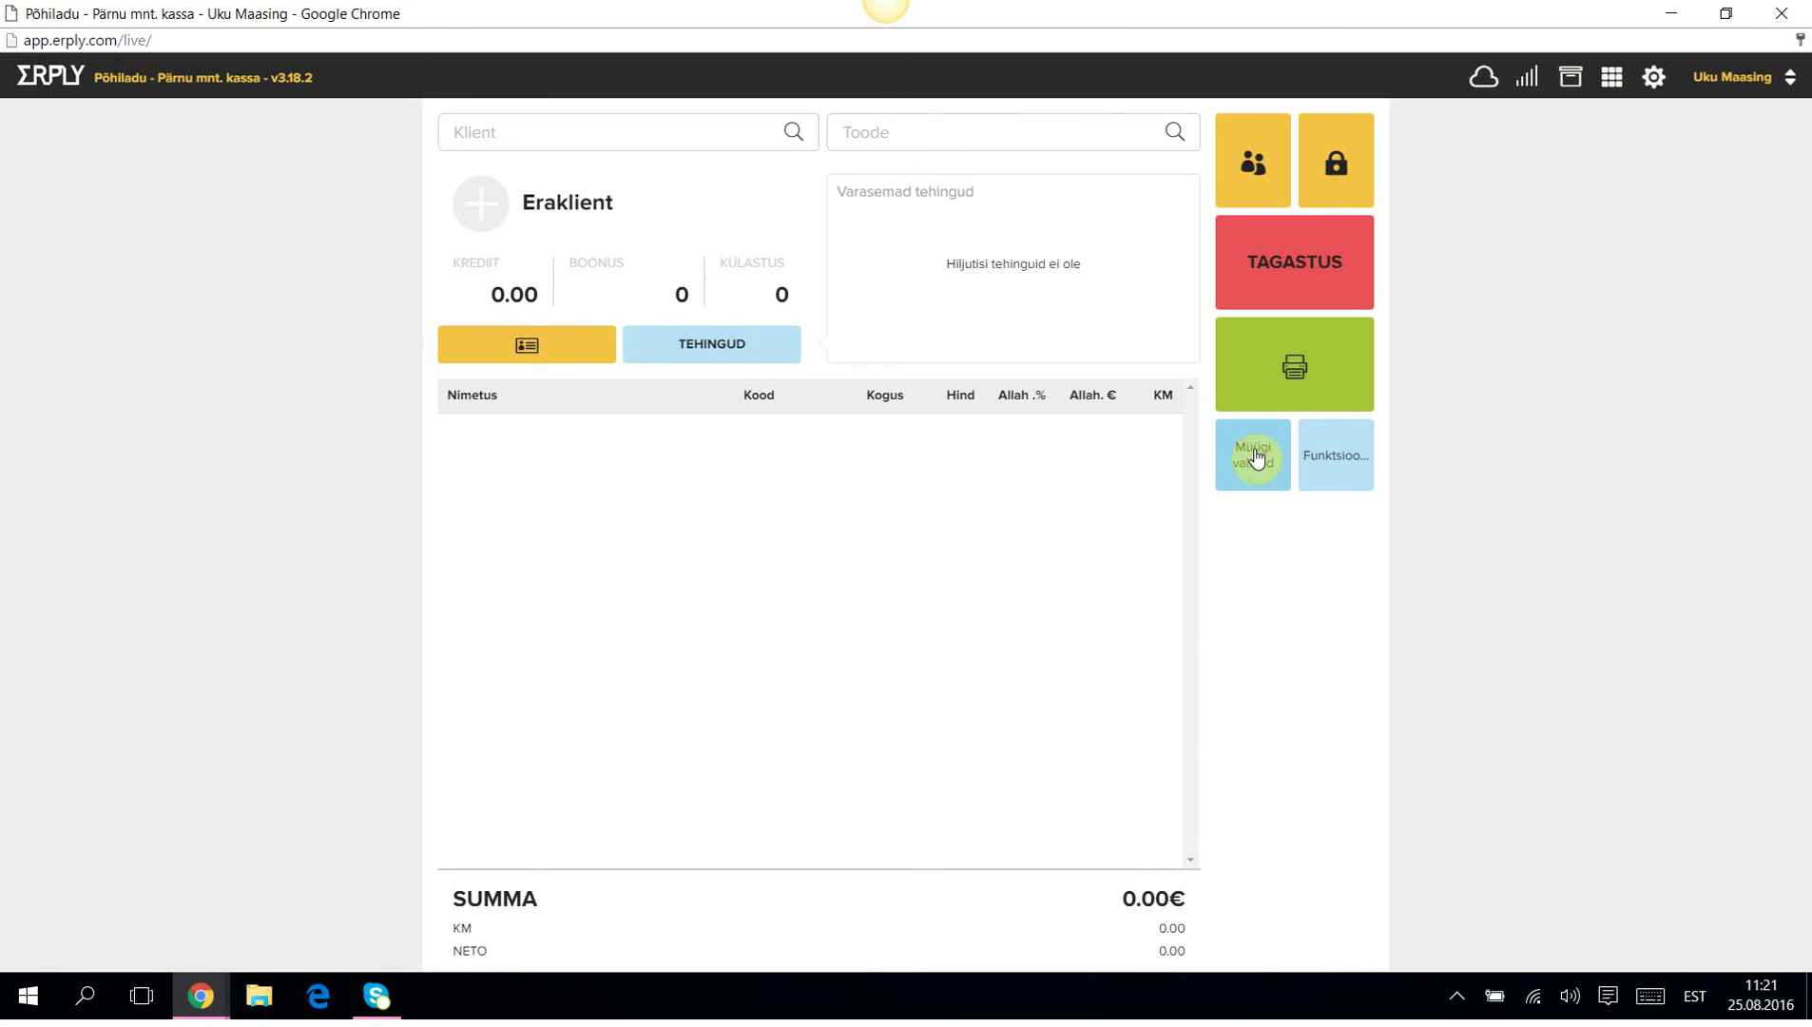
pyautogui.click(1255, 456)
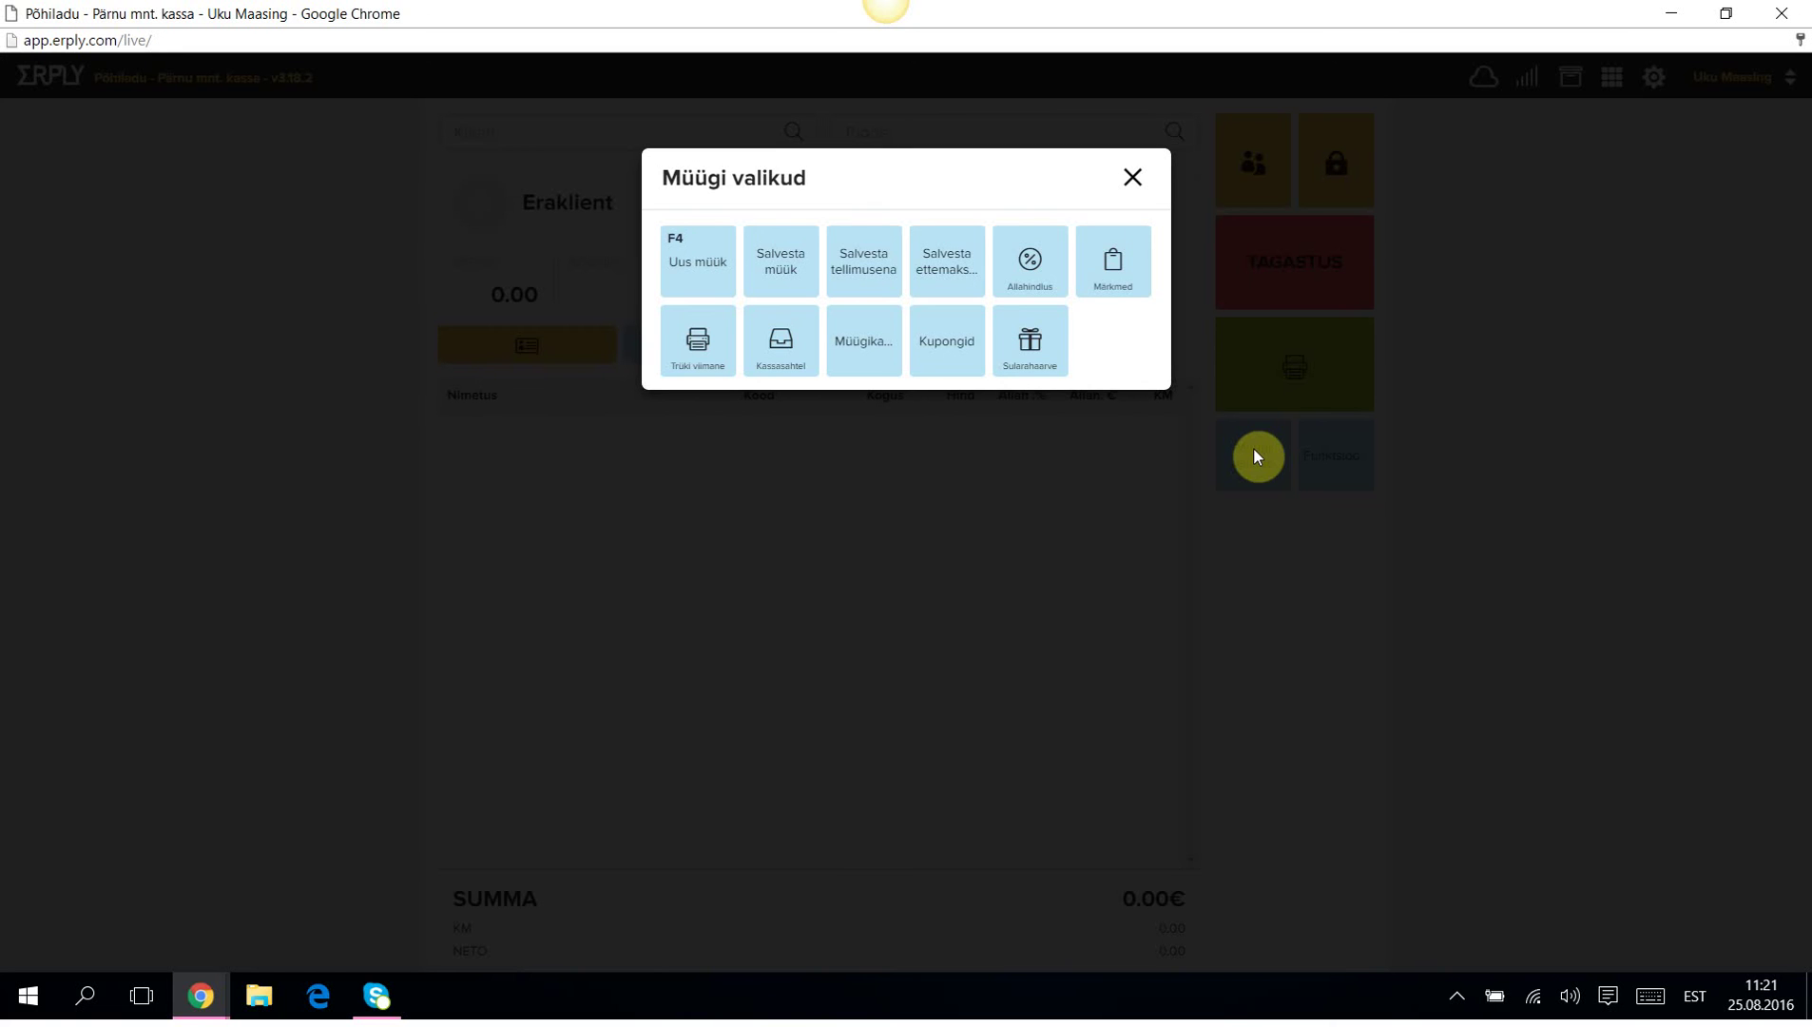
pyautogui.click(694, 348)
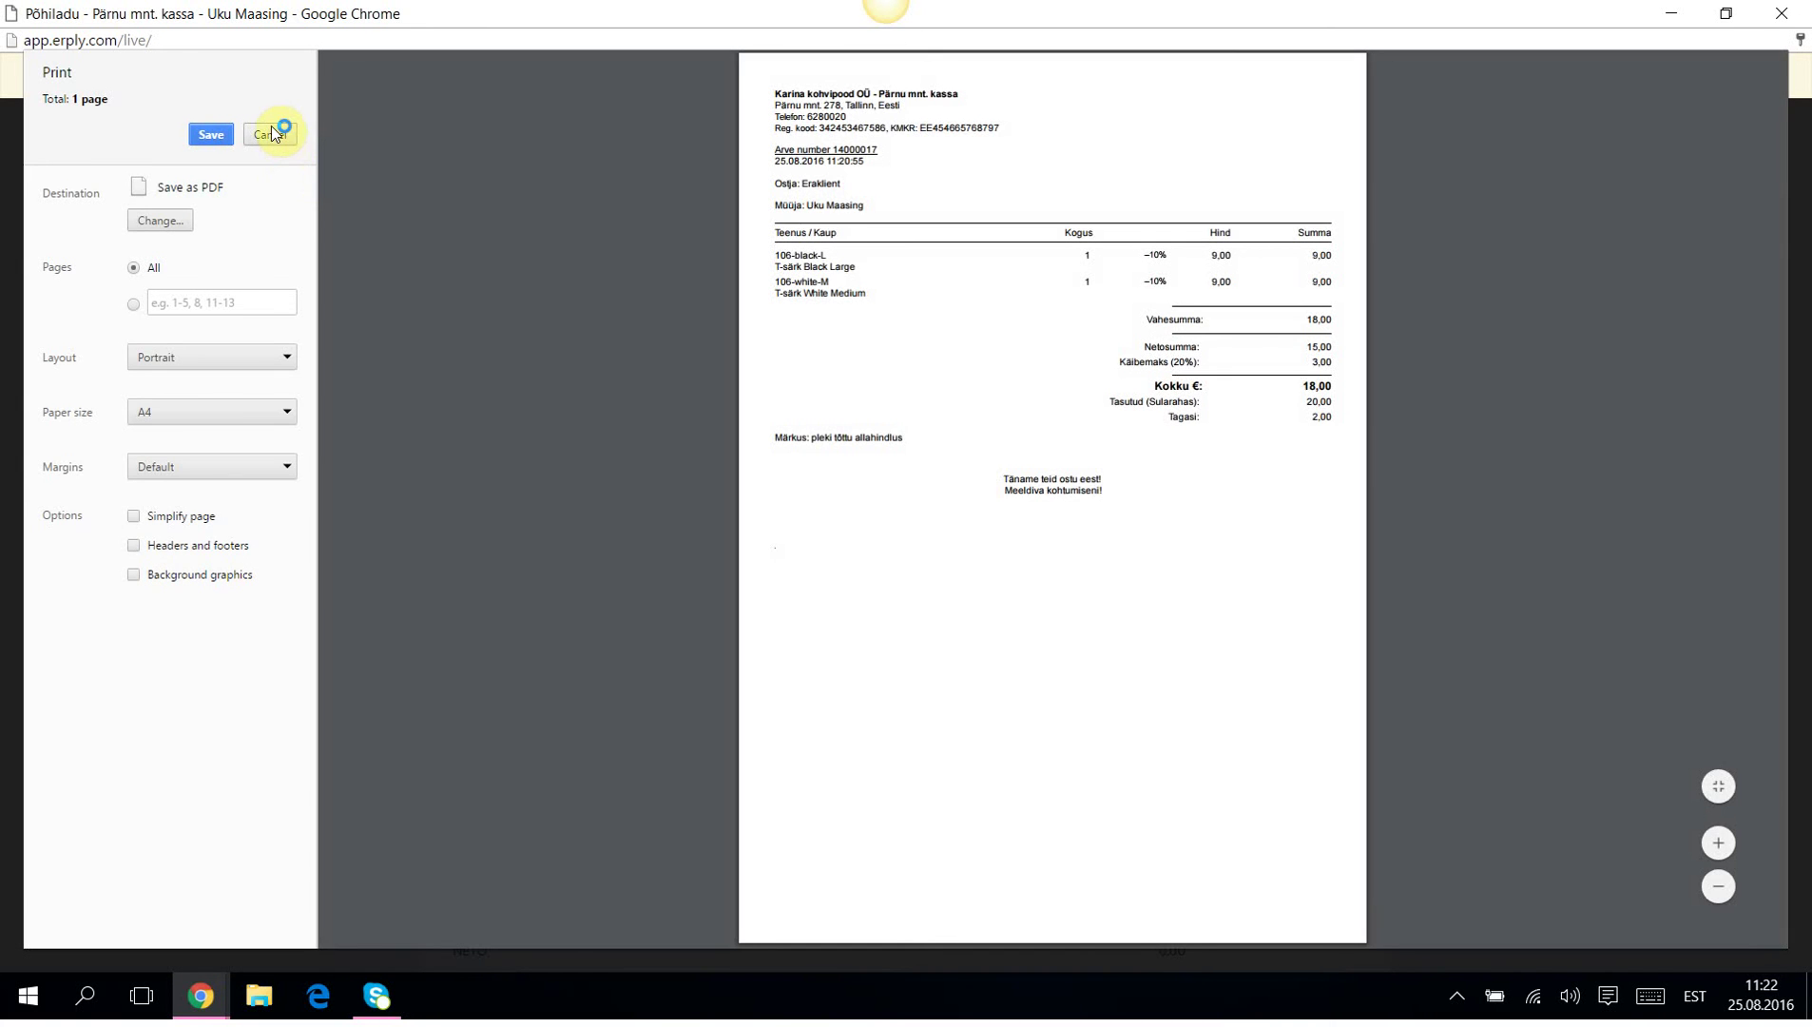
pyautogui.click(272, 133)
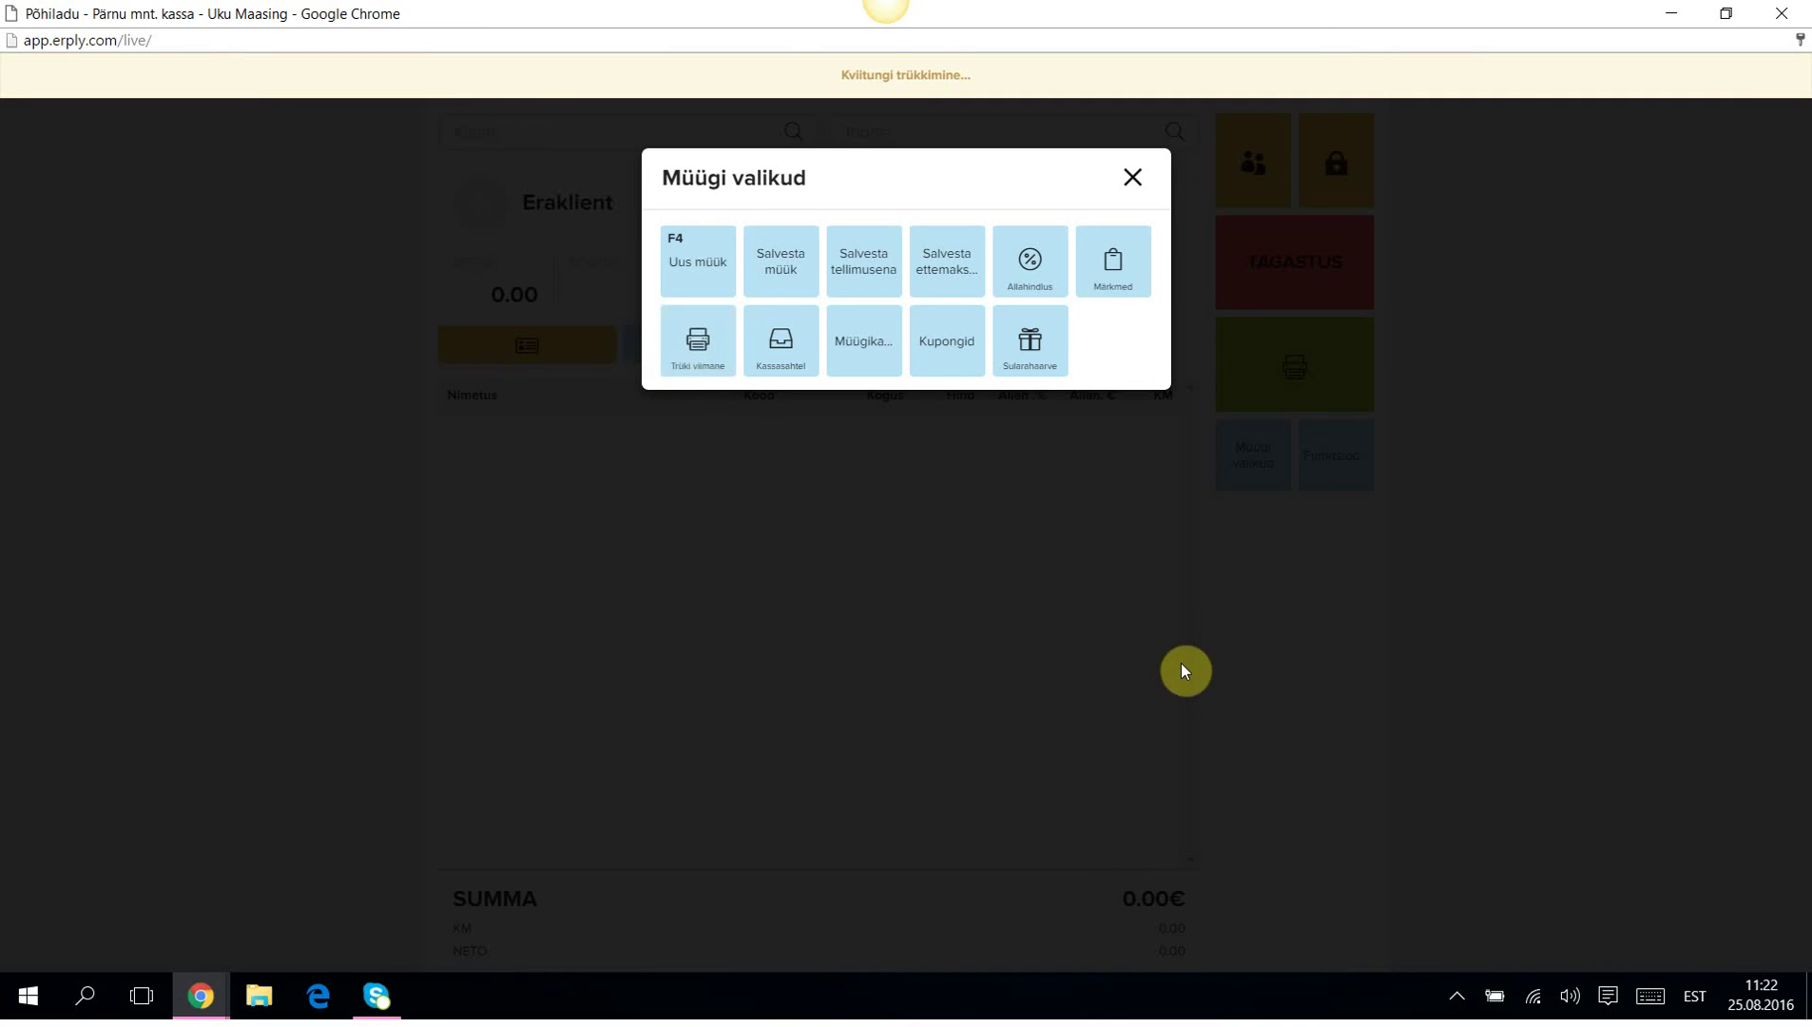
# Open the cash drawer, produce a cash invoice for the last sale, then dismiss the print preview and sale options.
pyautogui.click(771, 350)
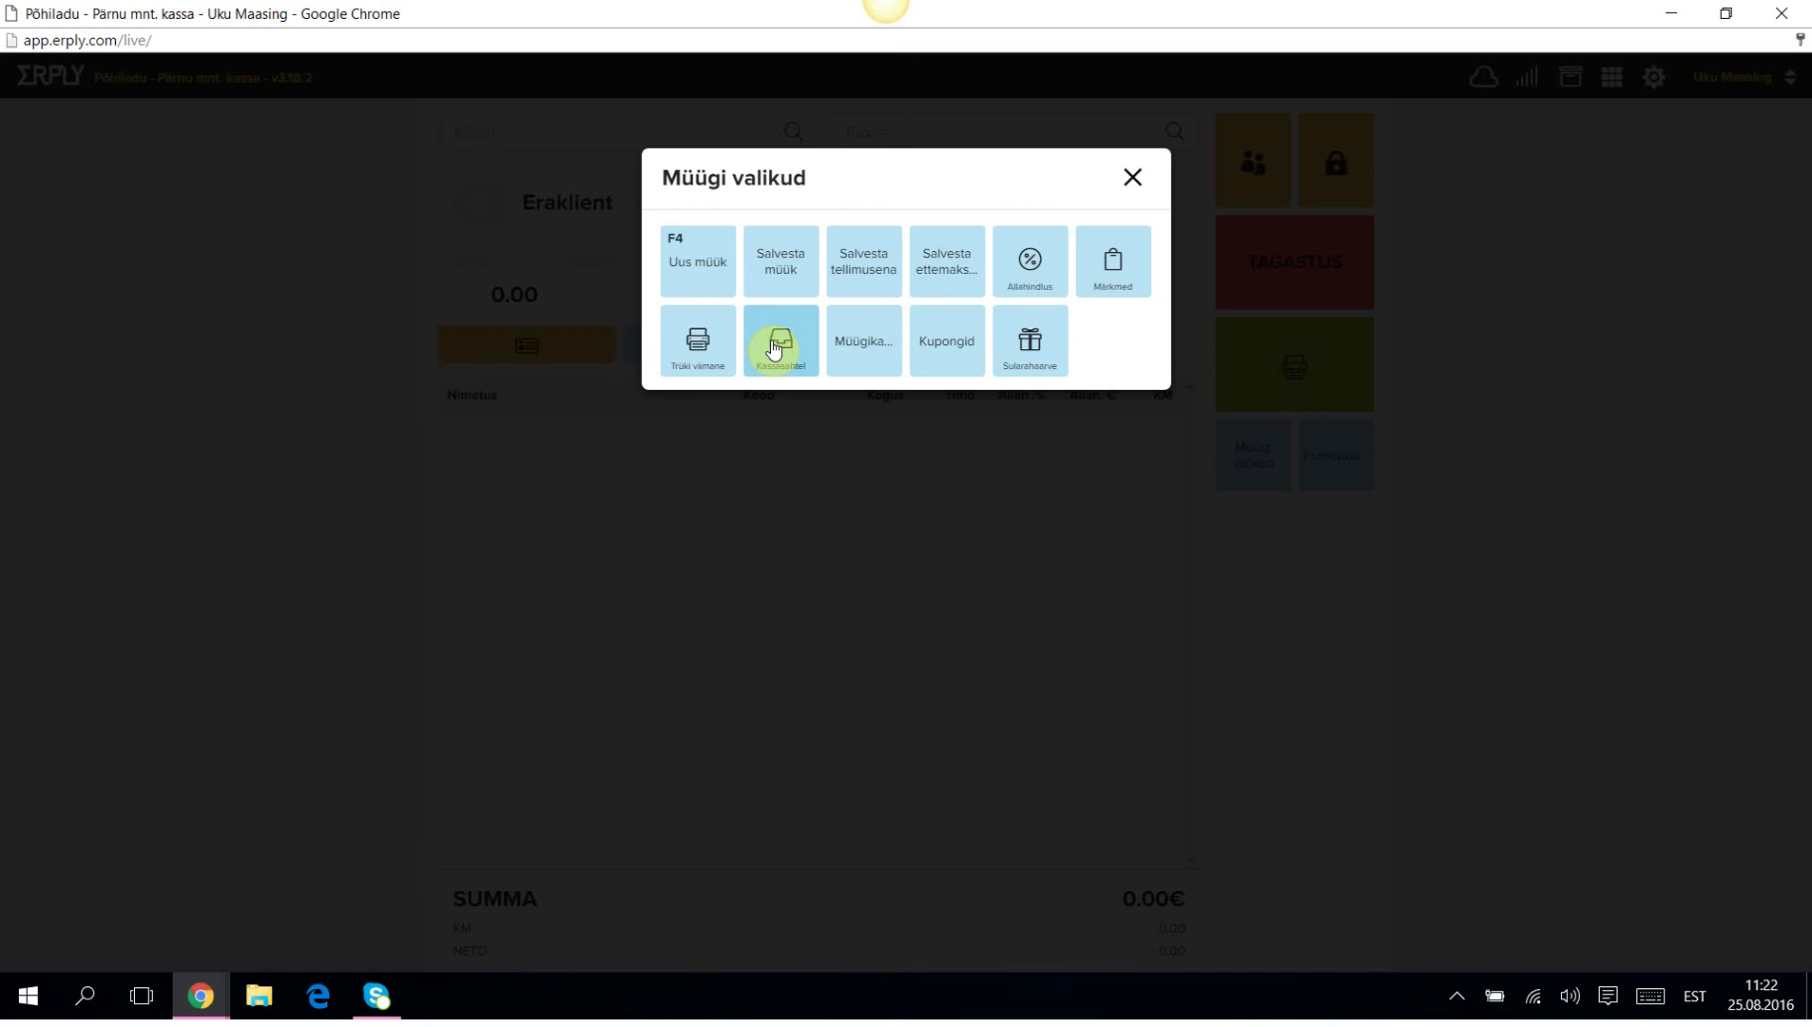
pyautogui.click(1036, 344)
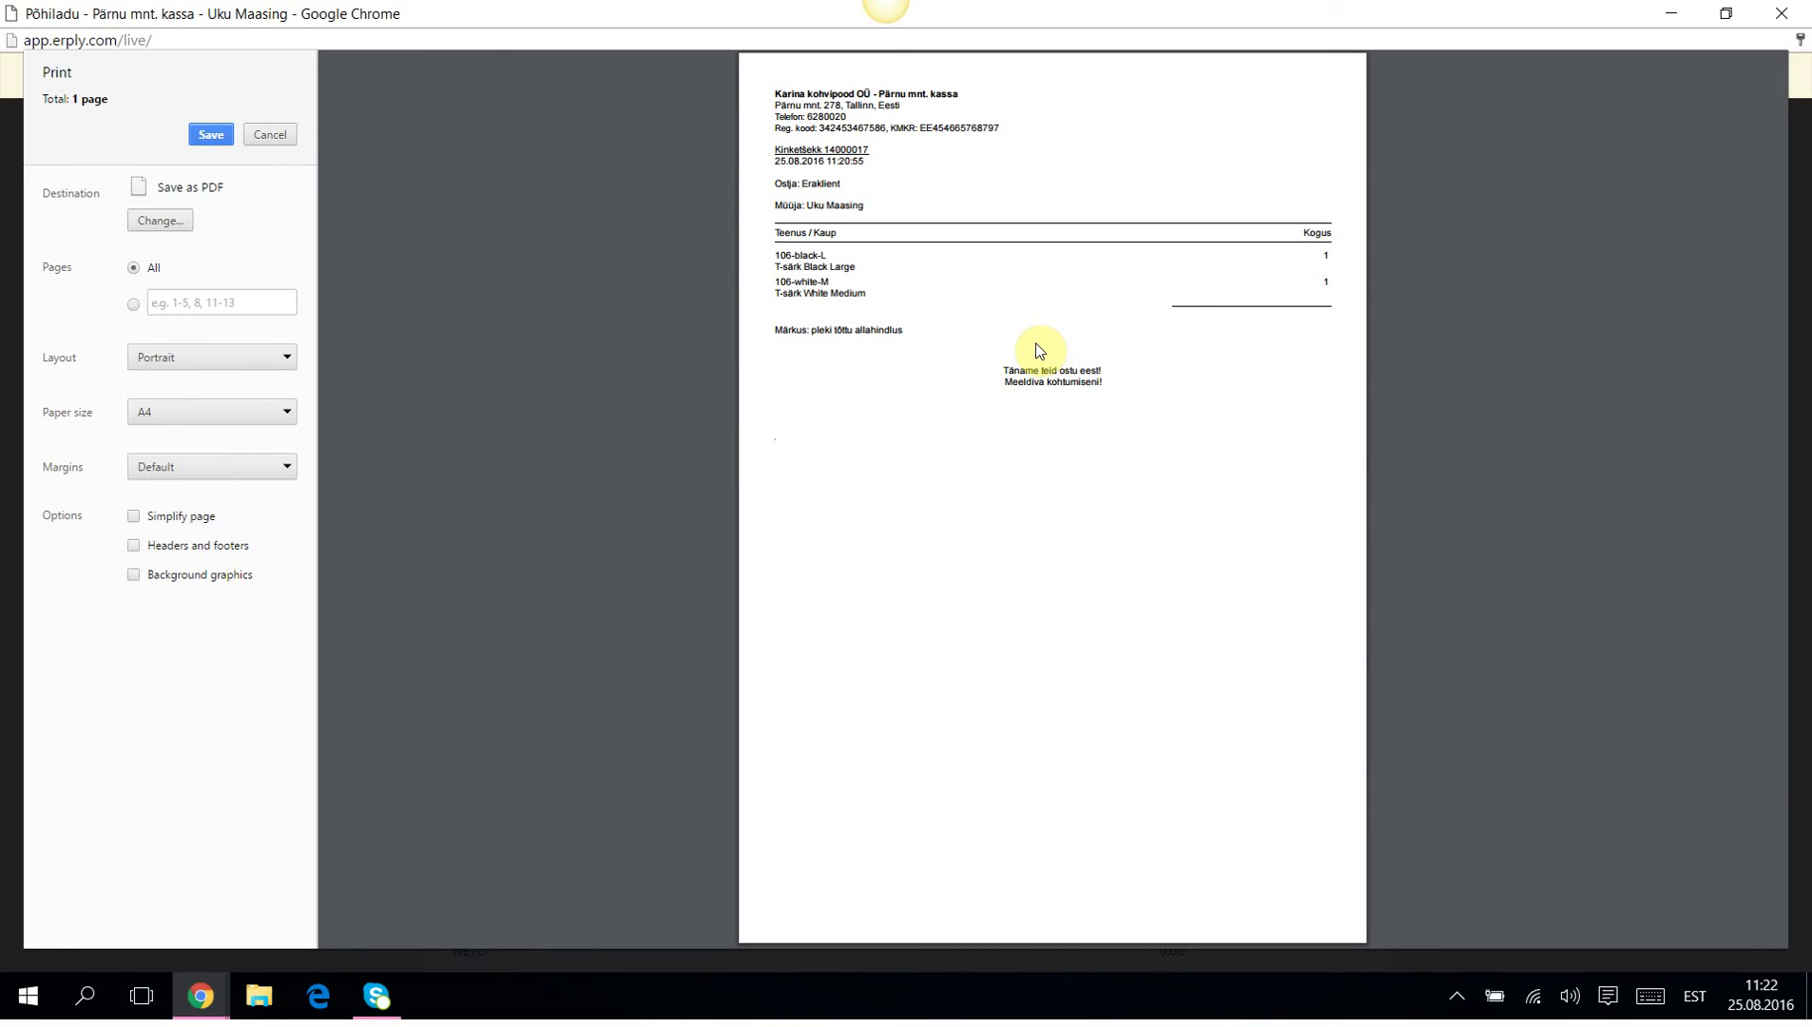
pyautogui.moveTo(788, 193); pyautogui.dragTo(898, 149)
pyautogui.click(765, 162)
pyautogui.click(272, 135)
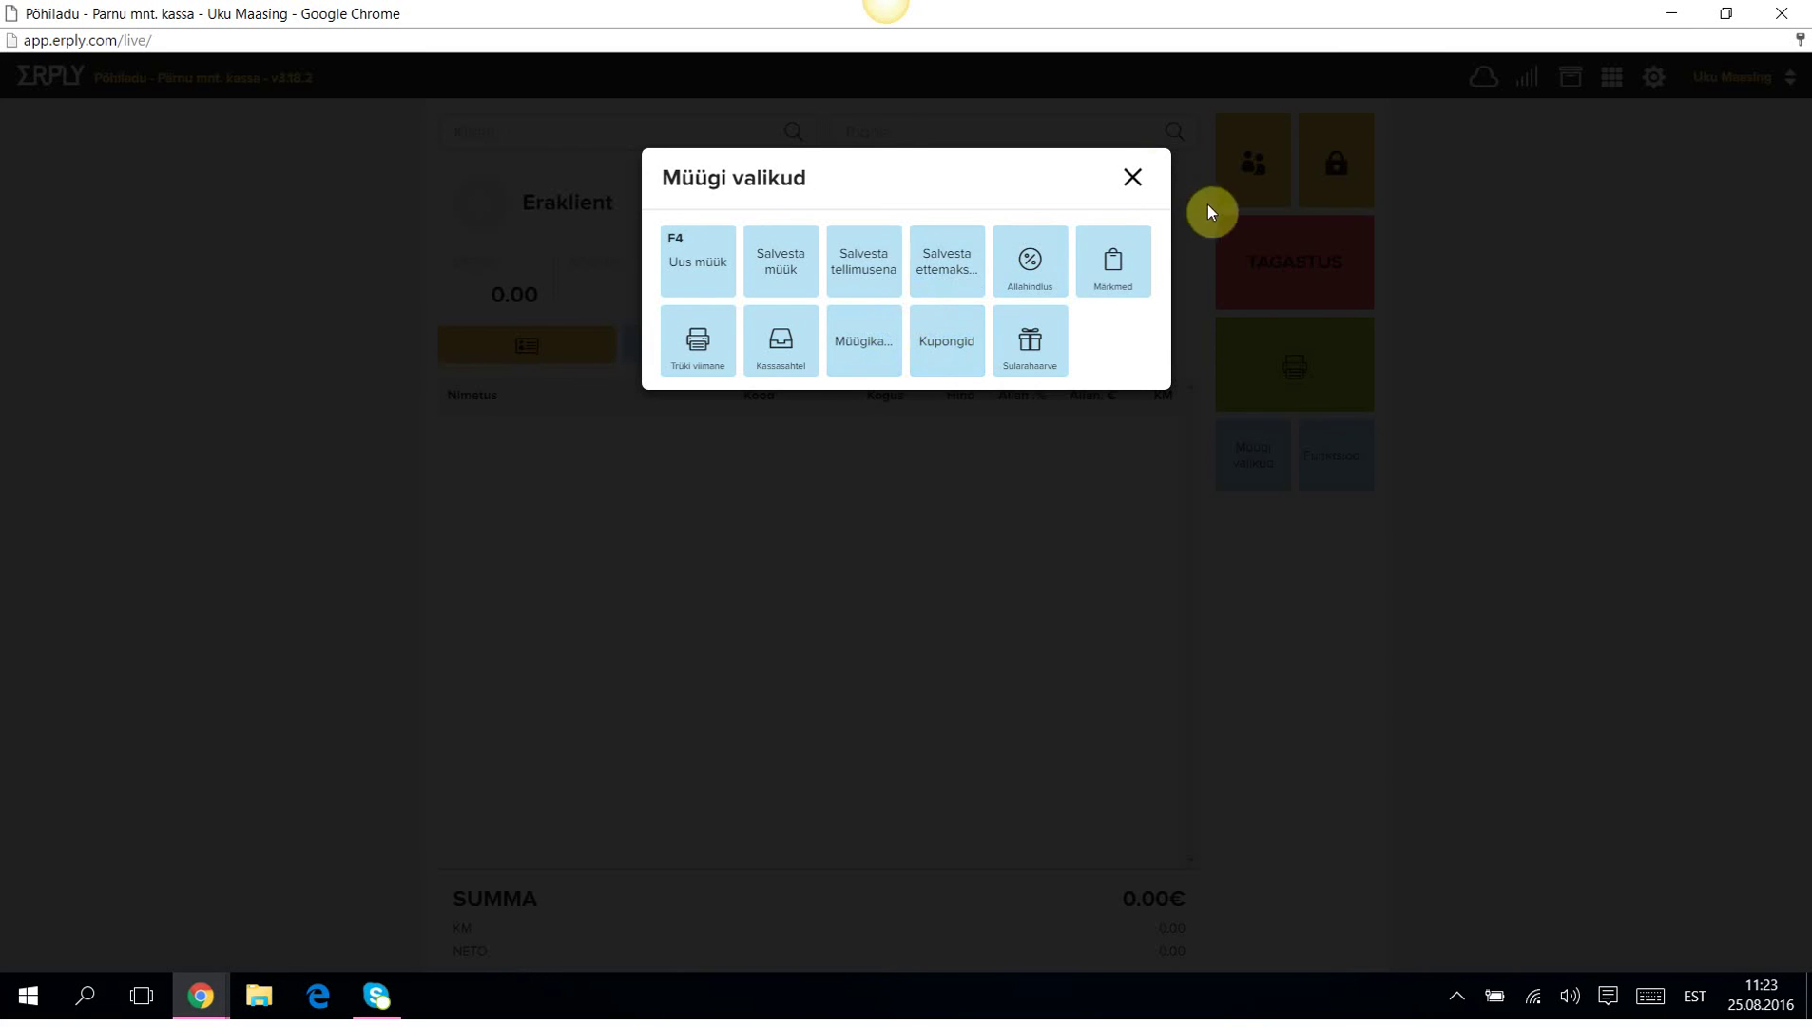
pyautogui.click(1132, 178)
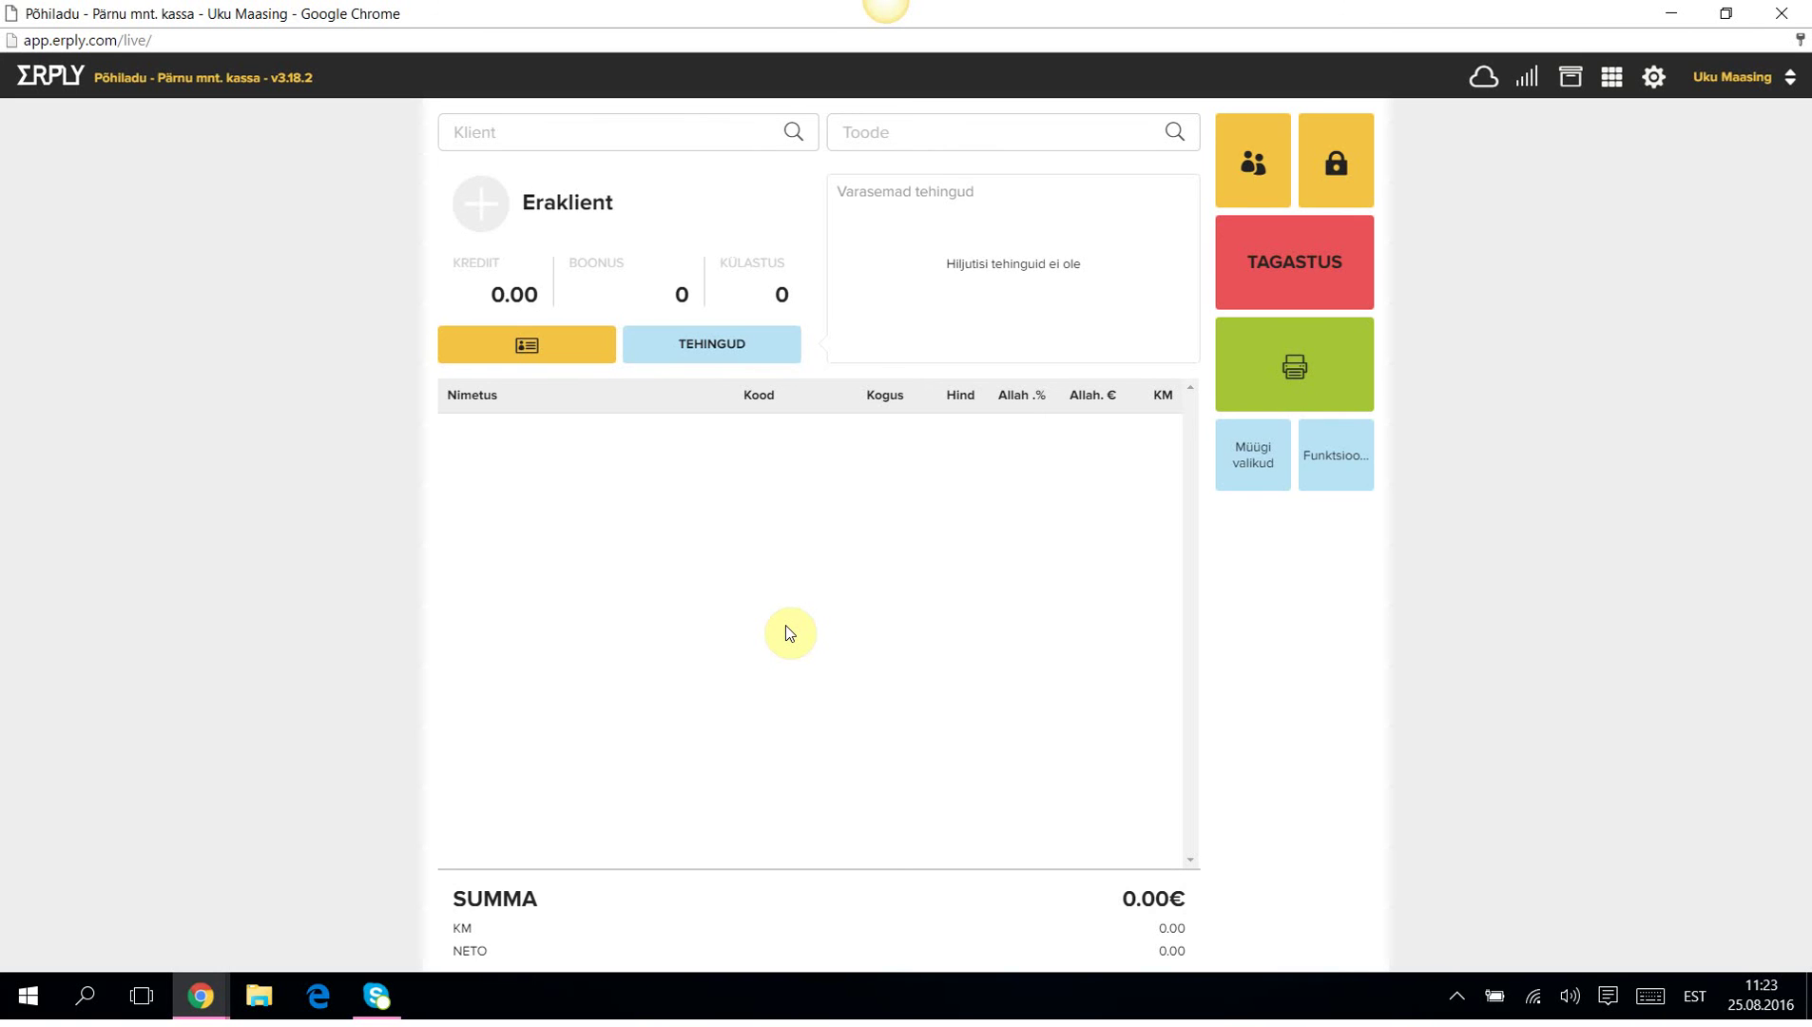
# Add T-särk Black Large and T-särk Black Medium to the sale from the product list.
pyautogui.click(875, 131)
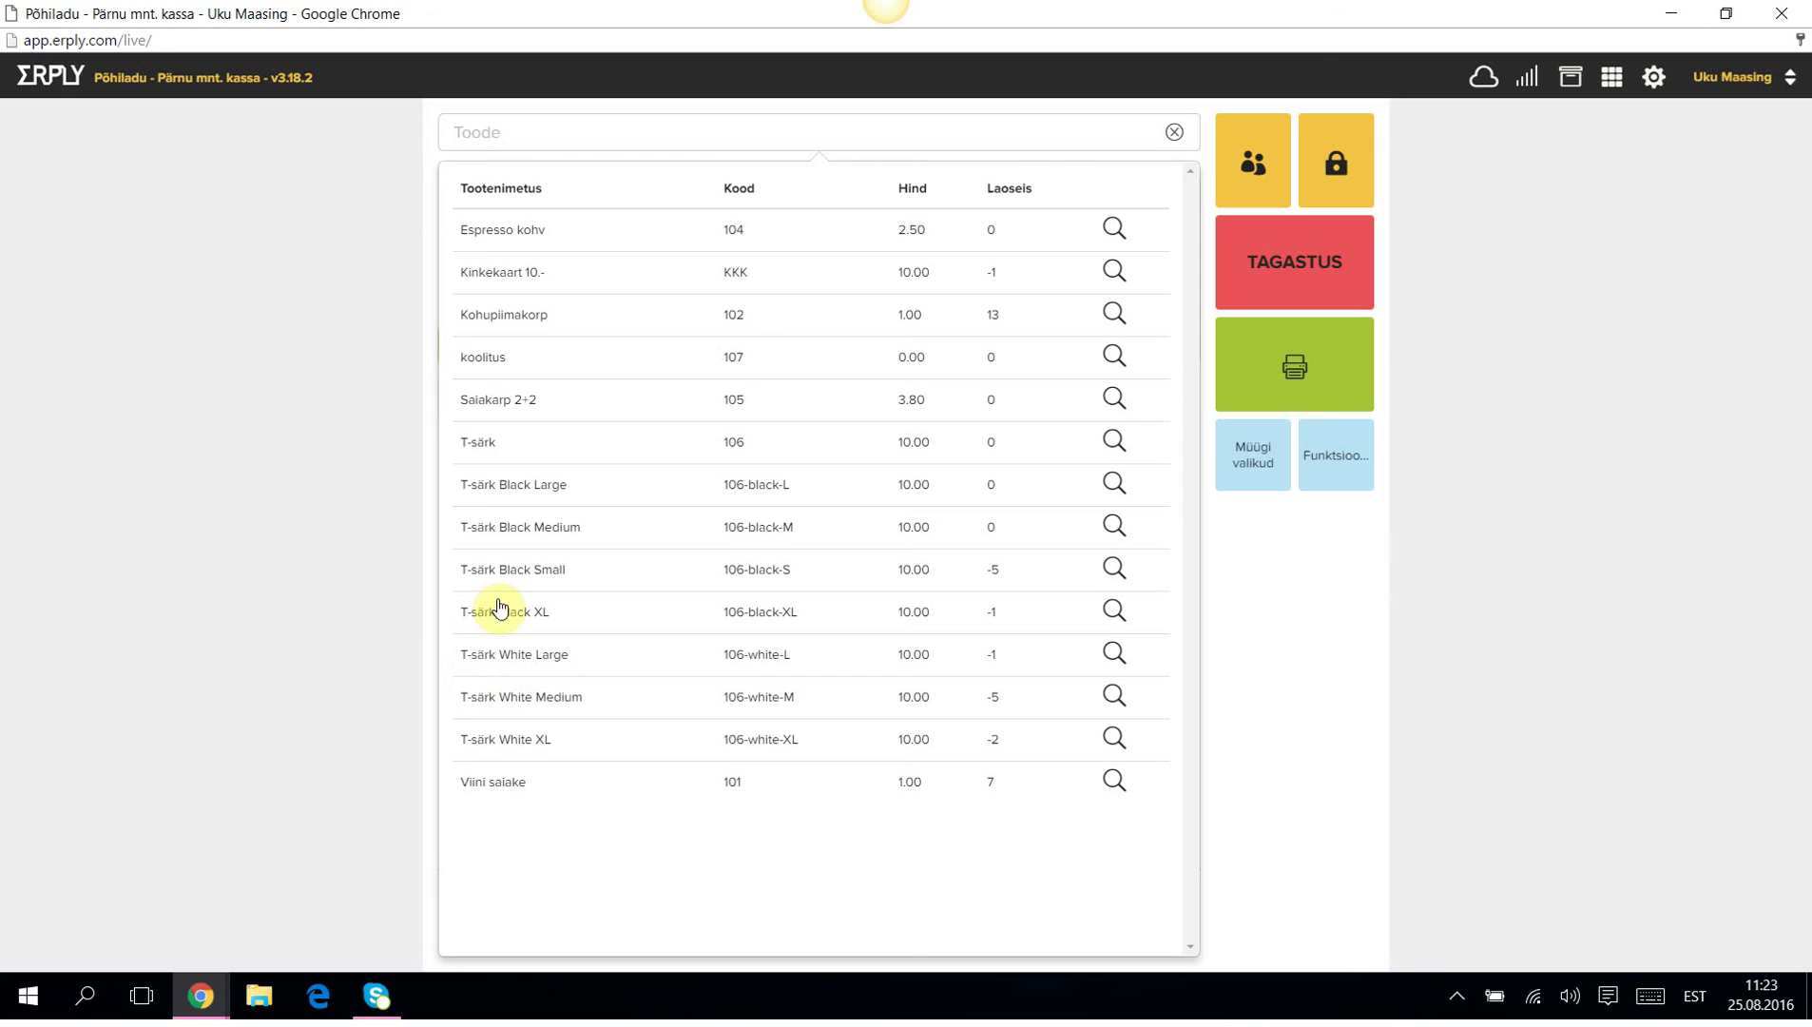
pyautogui.click(490, 487)
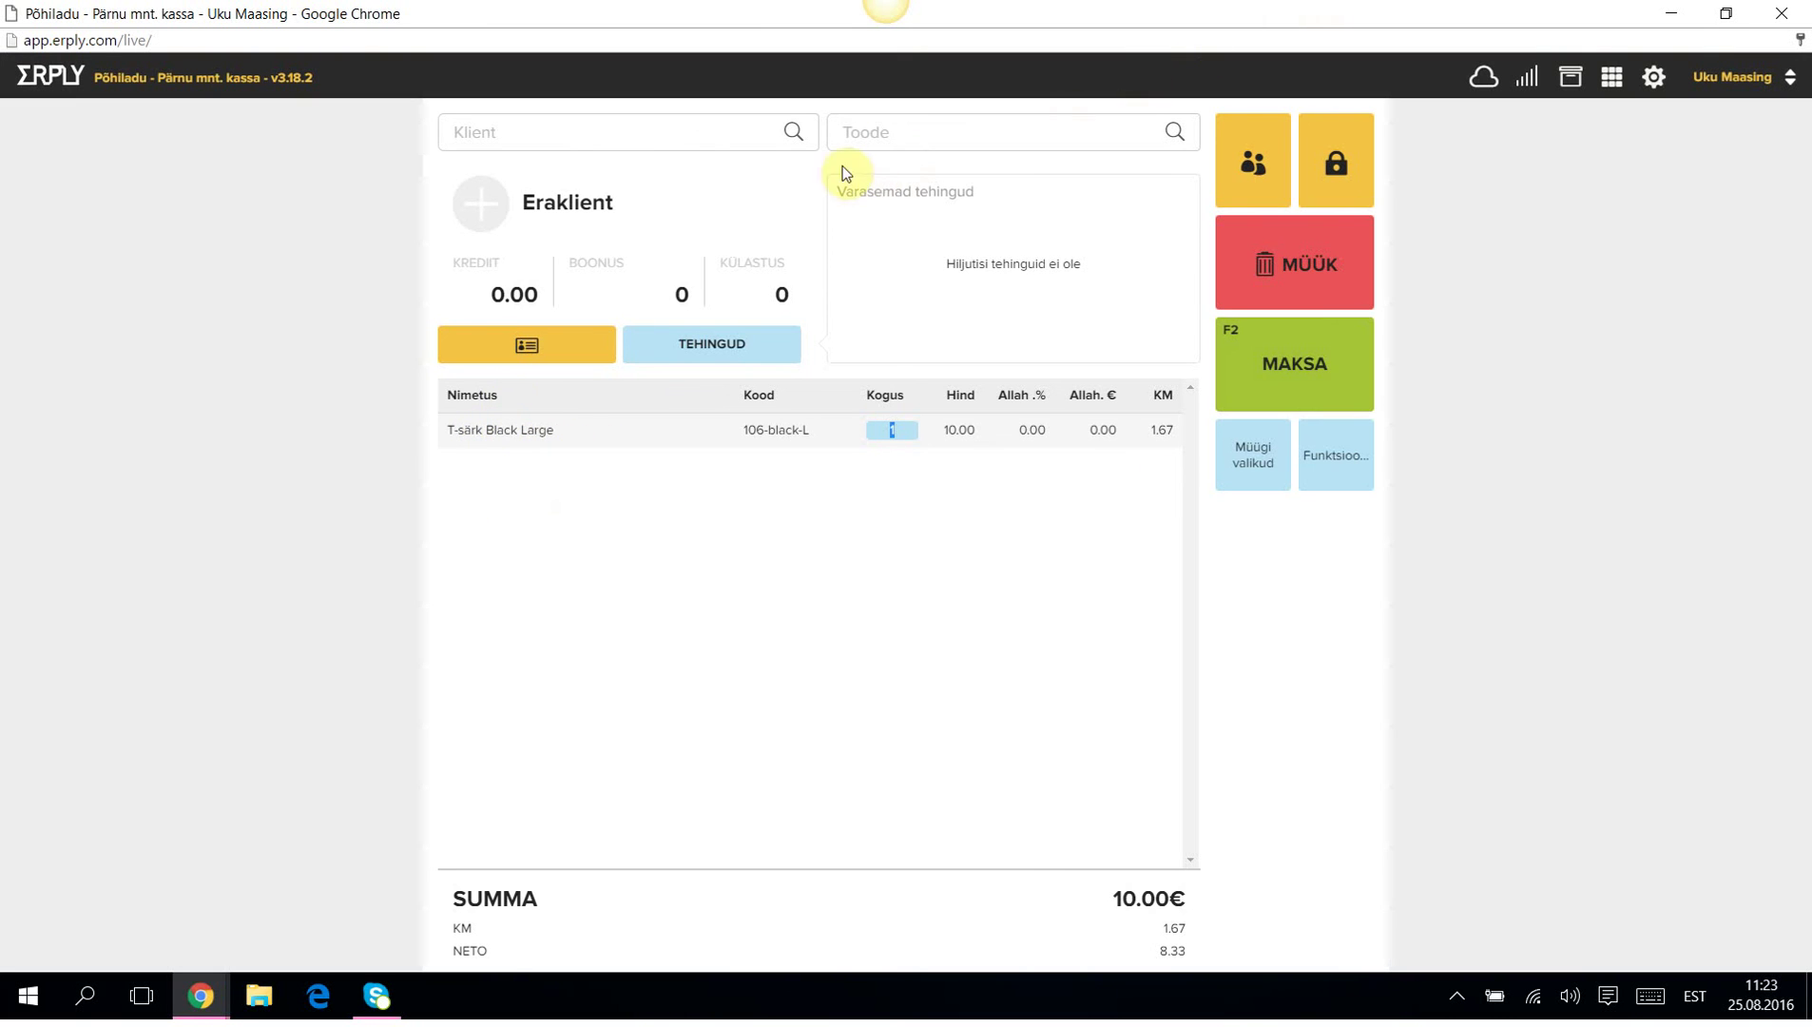
pyautogui.click(859, 122)
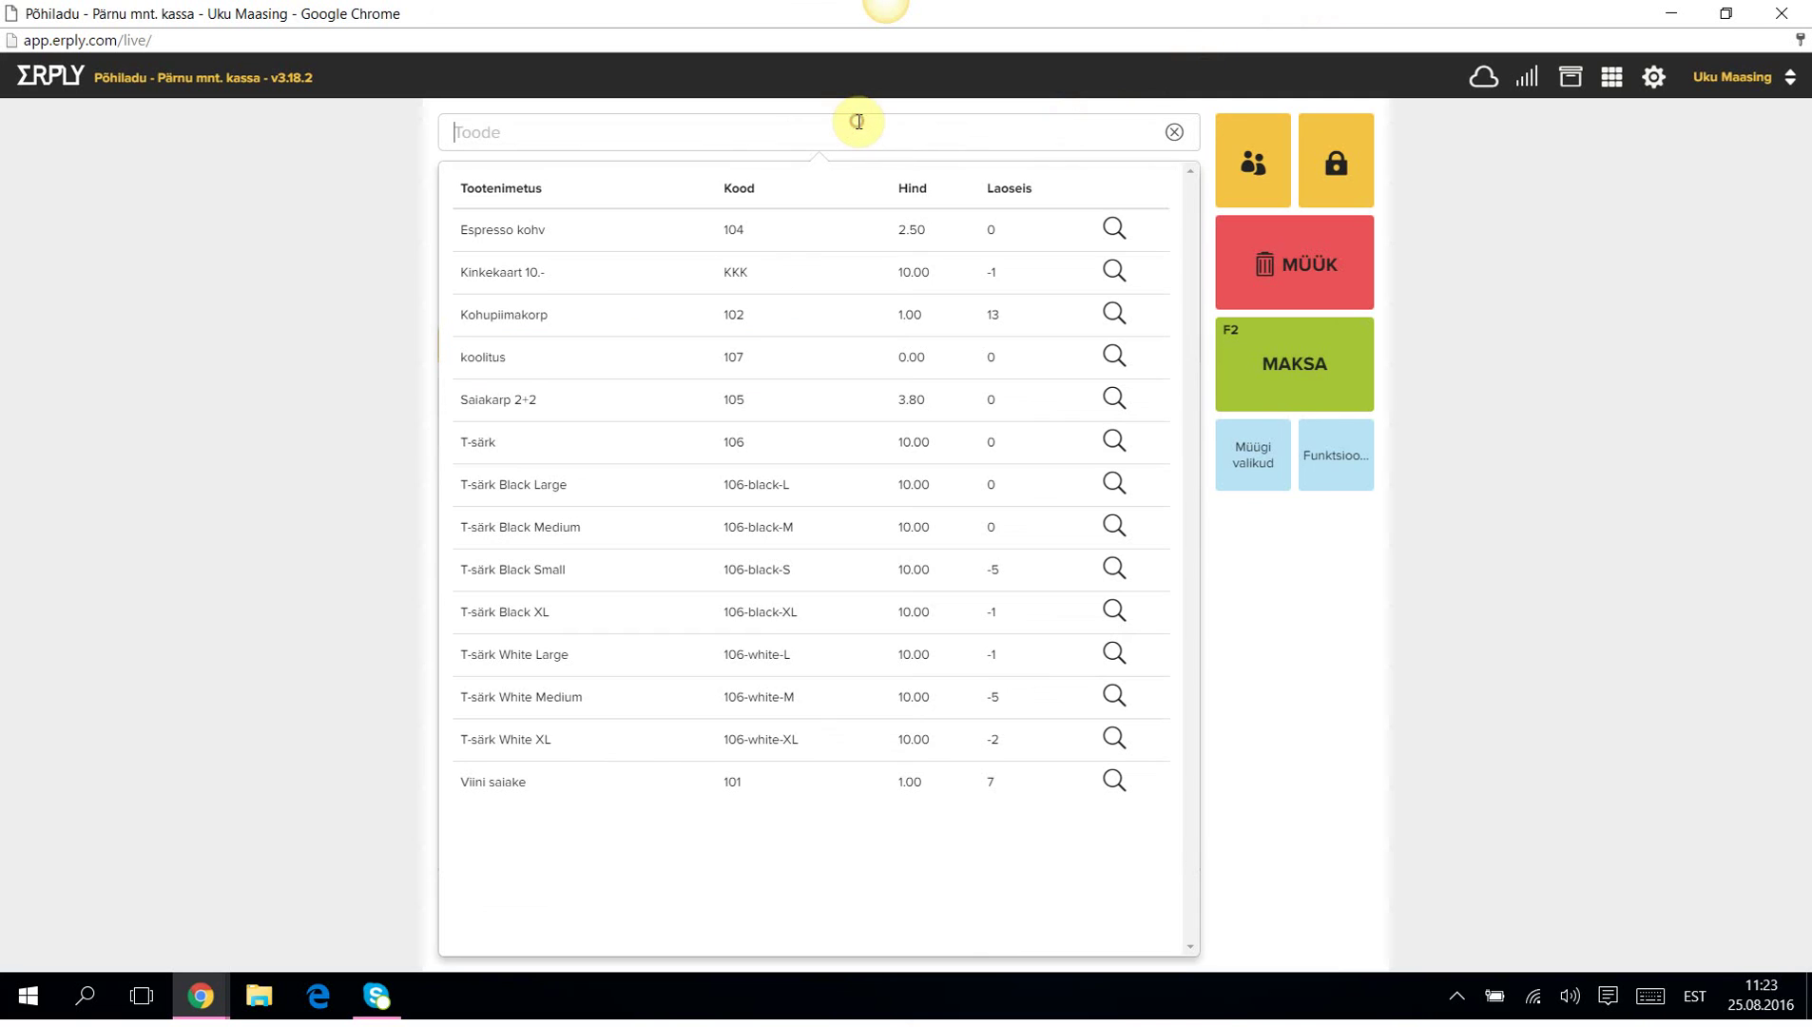
pyautogui.click(524, 538)
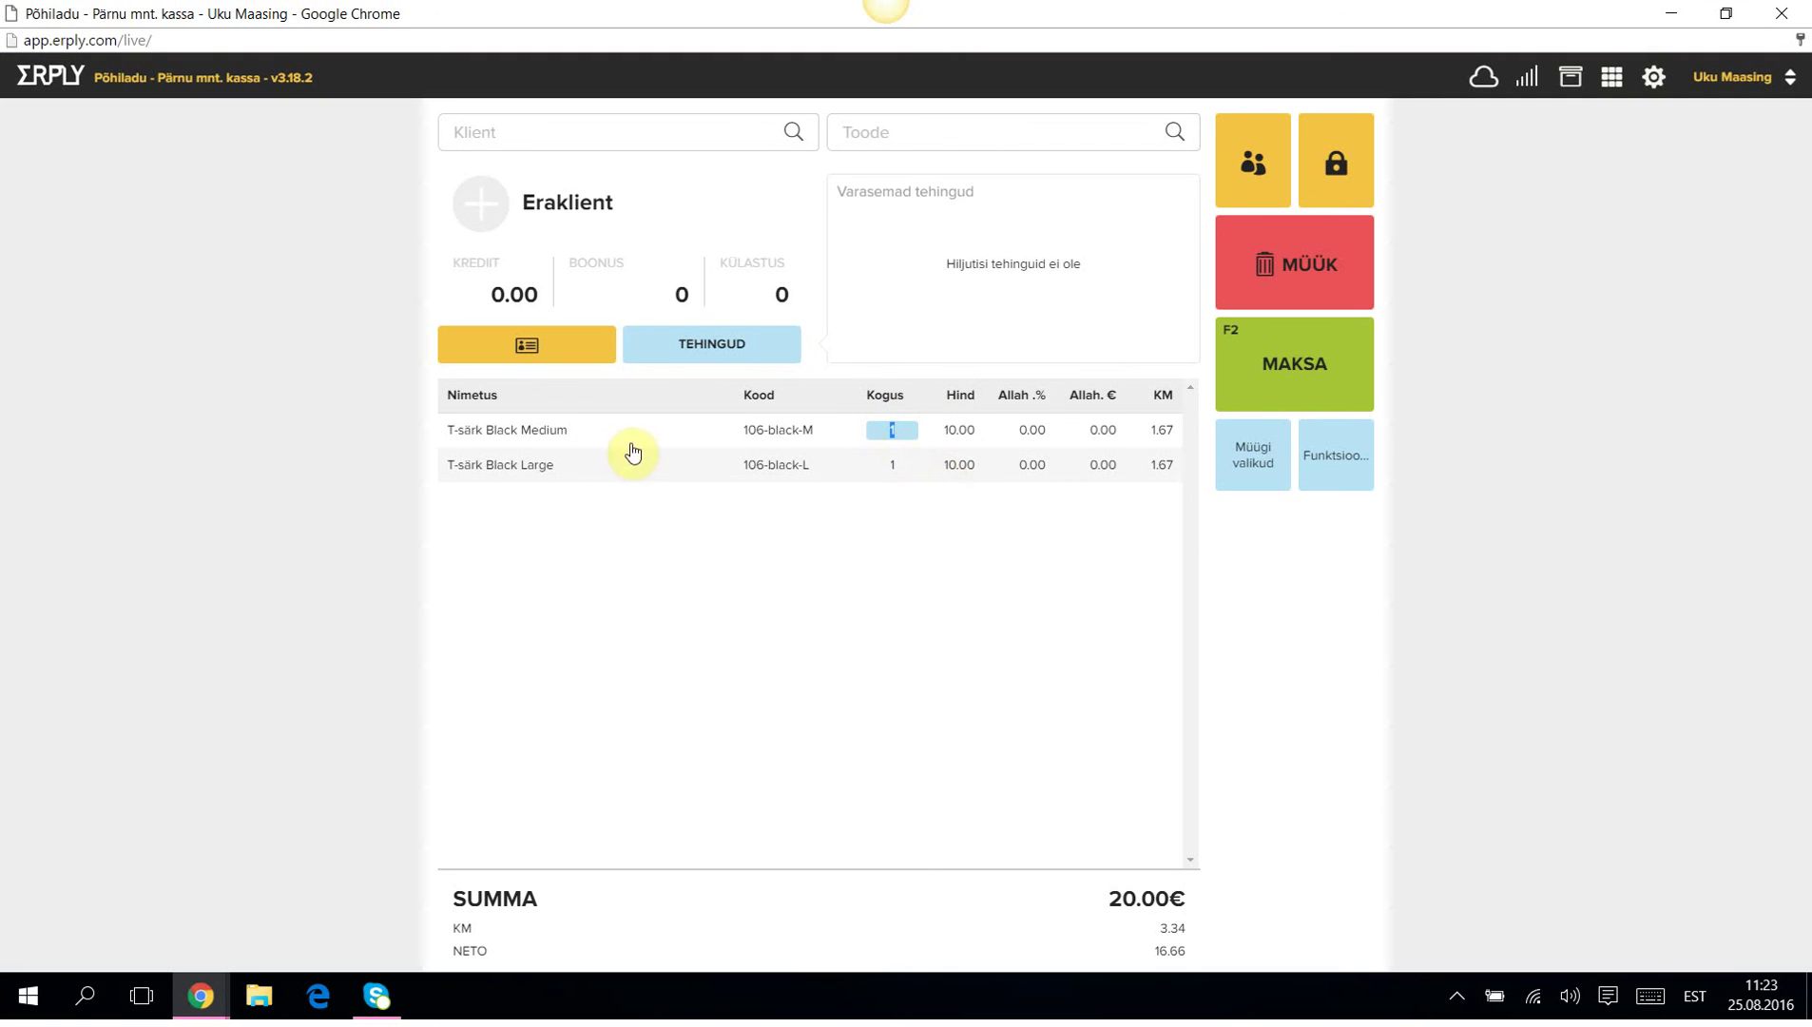
# Set the T-särk Black Medium quantity to -1 so it counts as a return.
pyautogui.click(524, 430)
pyautogui.click(1046, 393)
pyautogui.click(1090, 412)
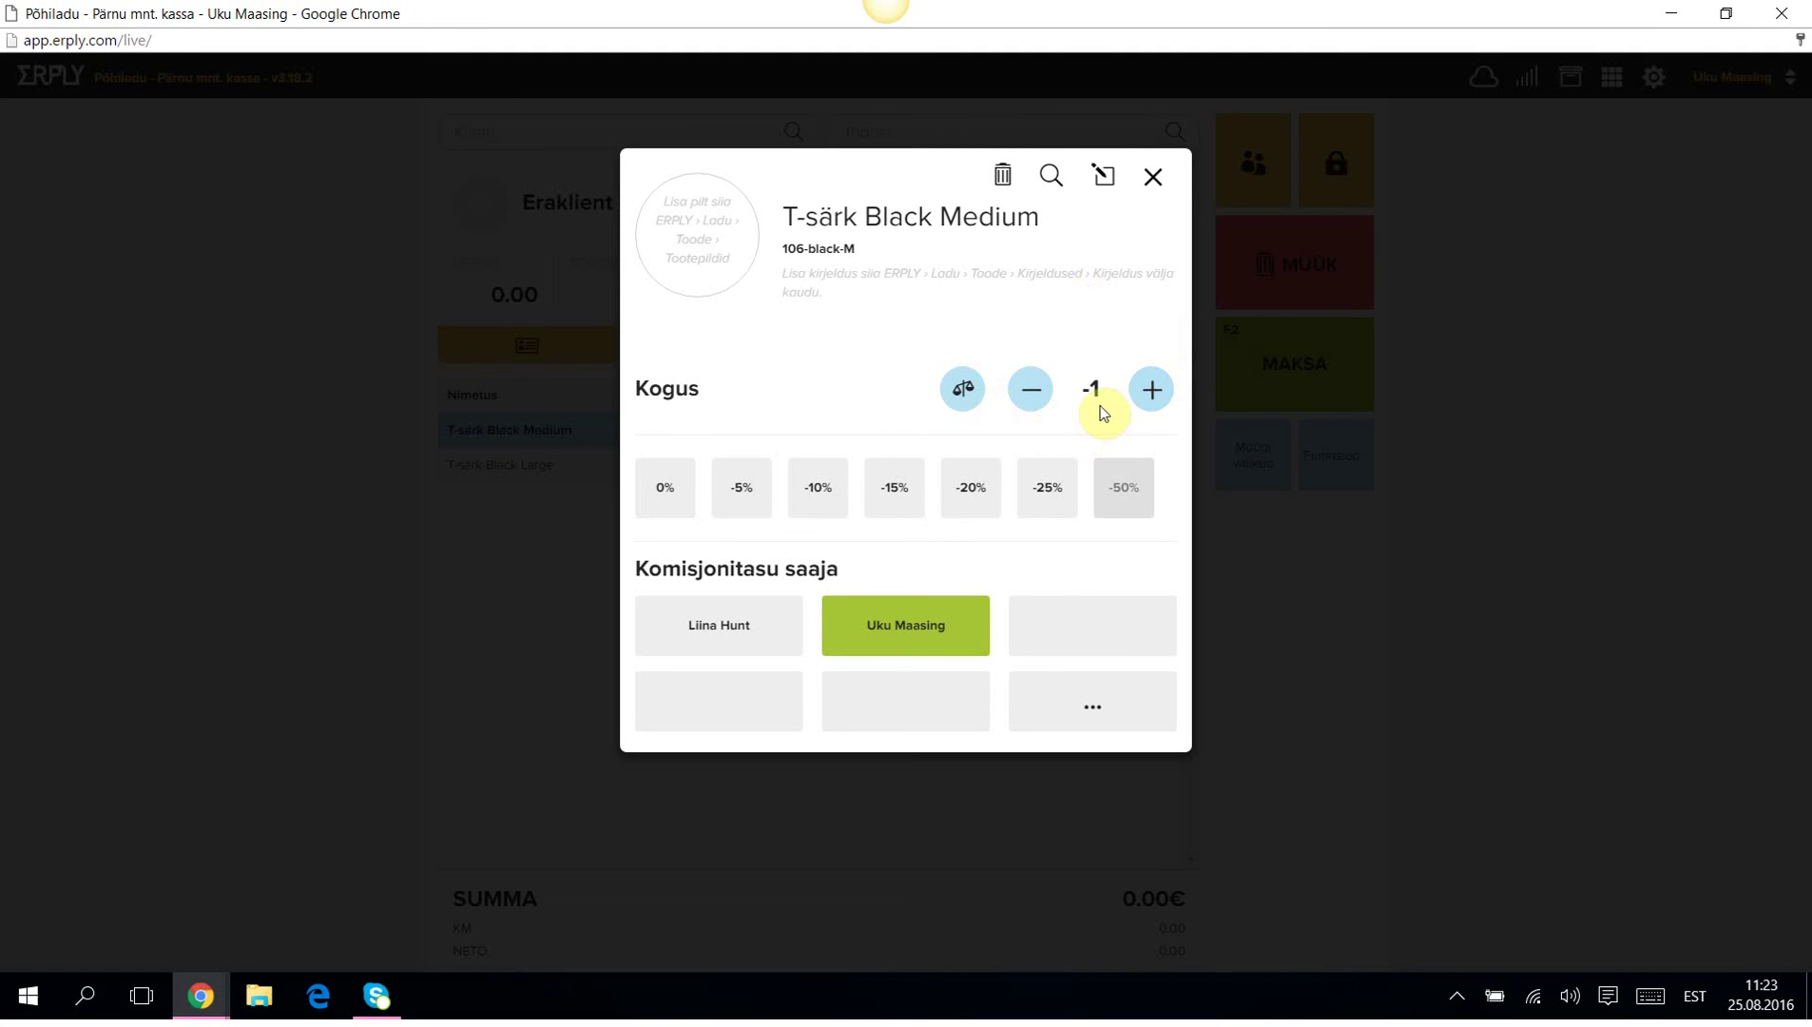
pyautogui.click(1153, 177)
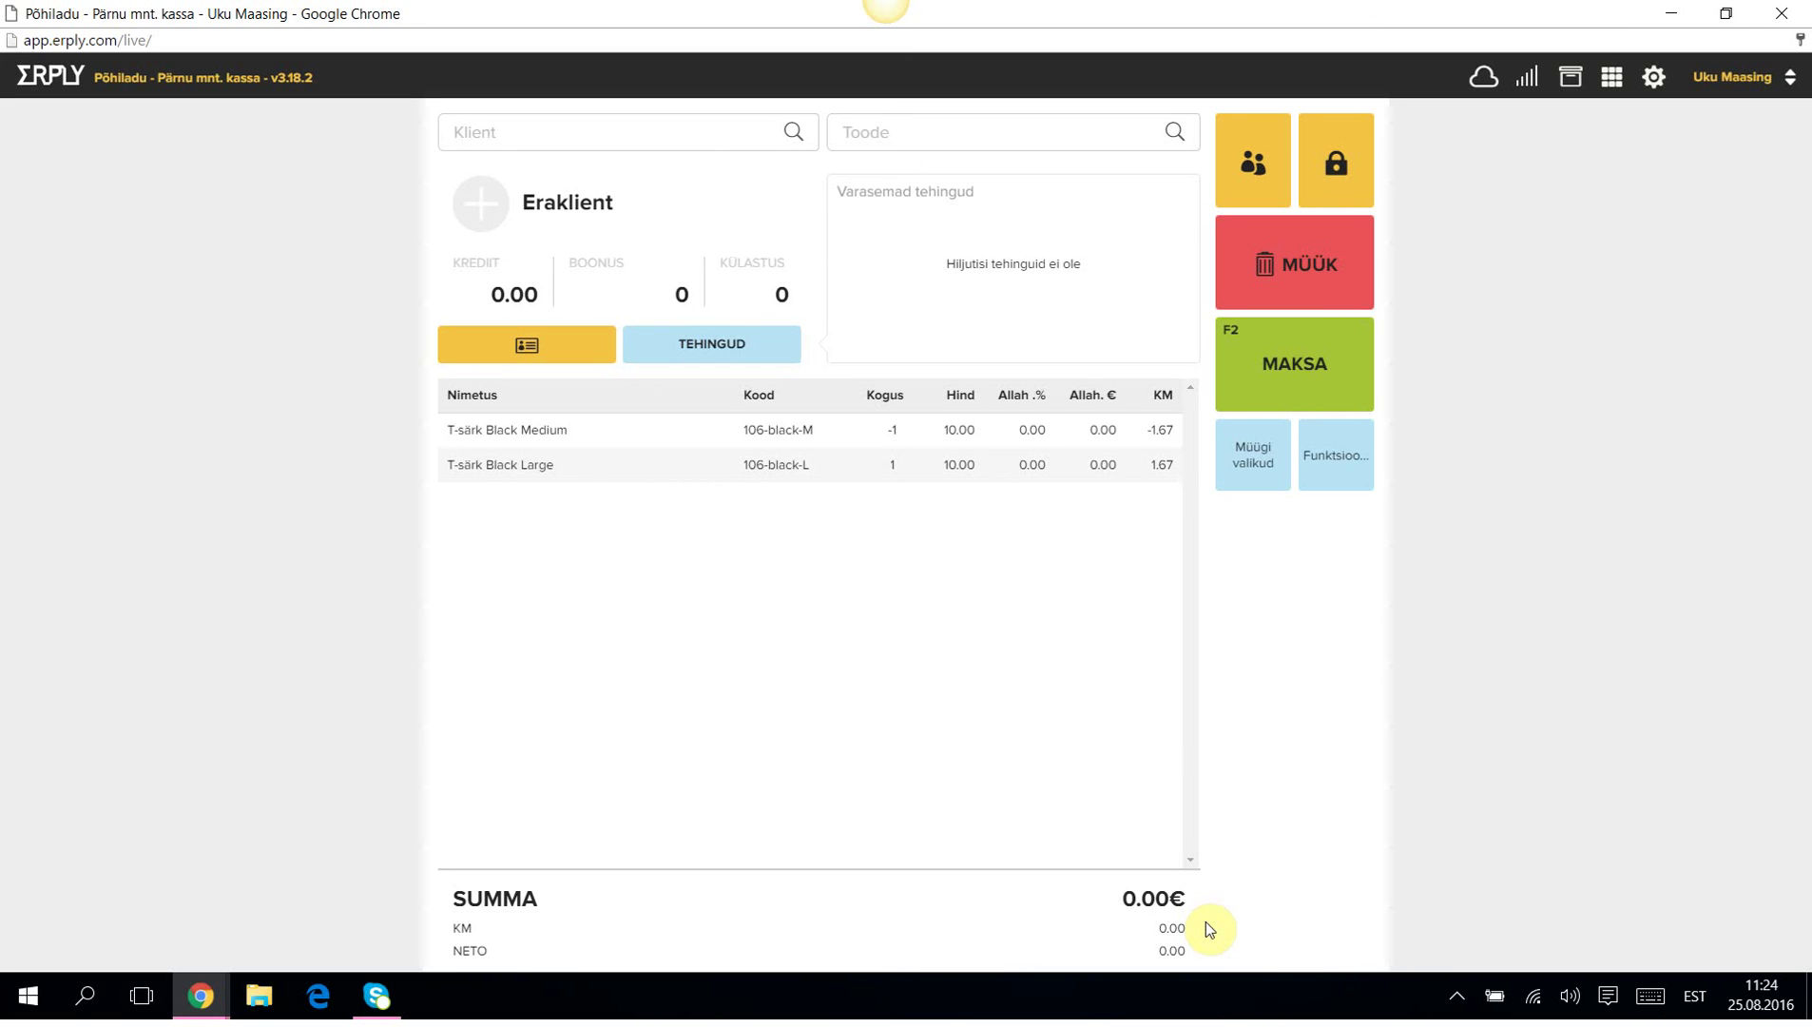
# Pay the 0.00€ exchange as receipt 14000018K with Prindi arve unticked.
pyautogui.click(1297, 372)
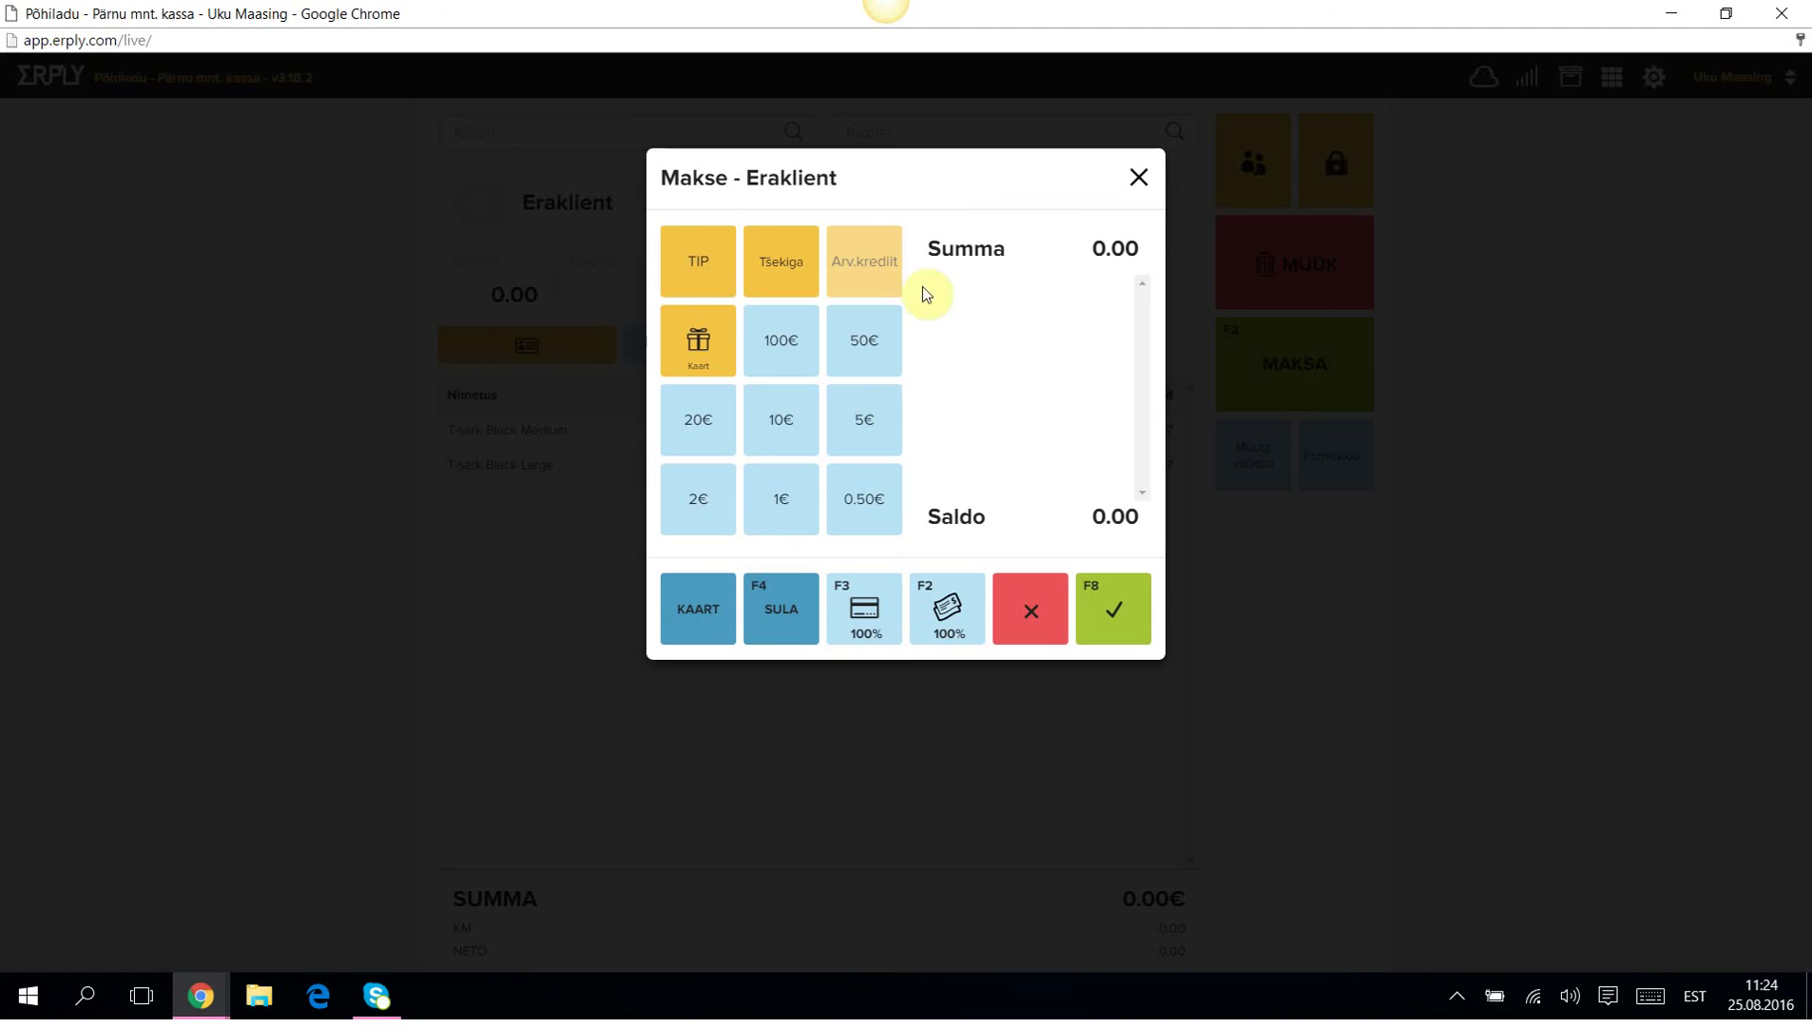
pyautogui.click(1117, 617)
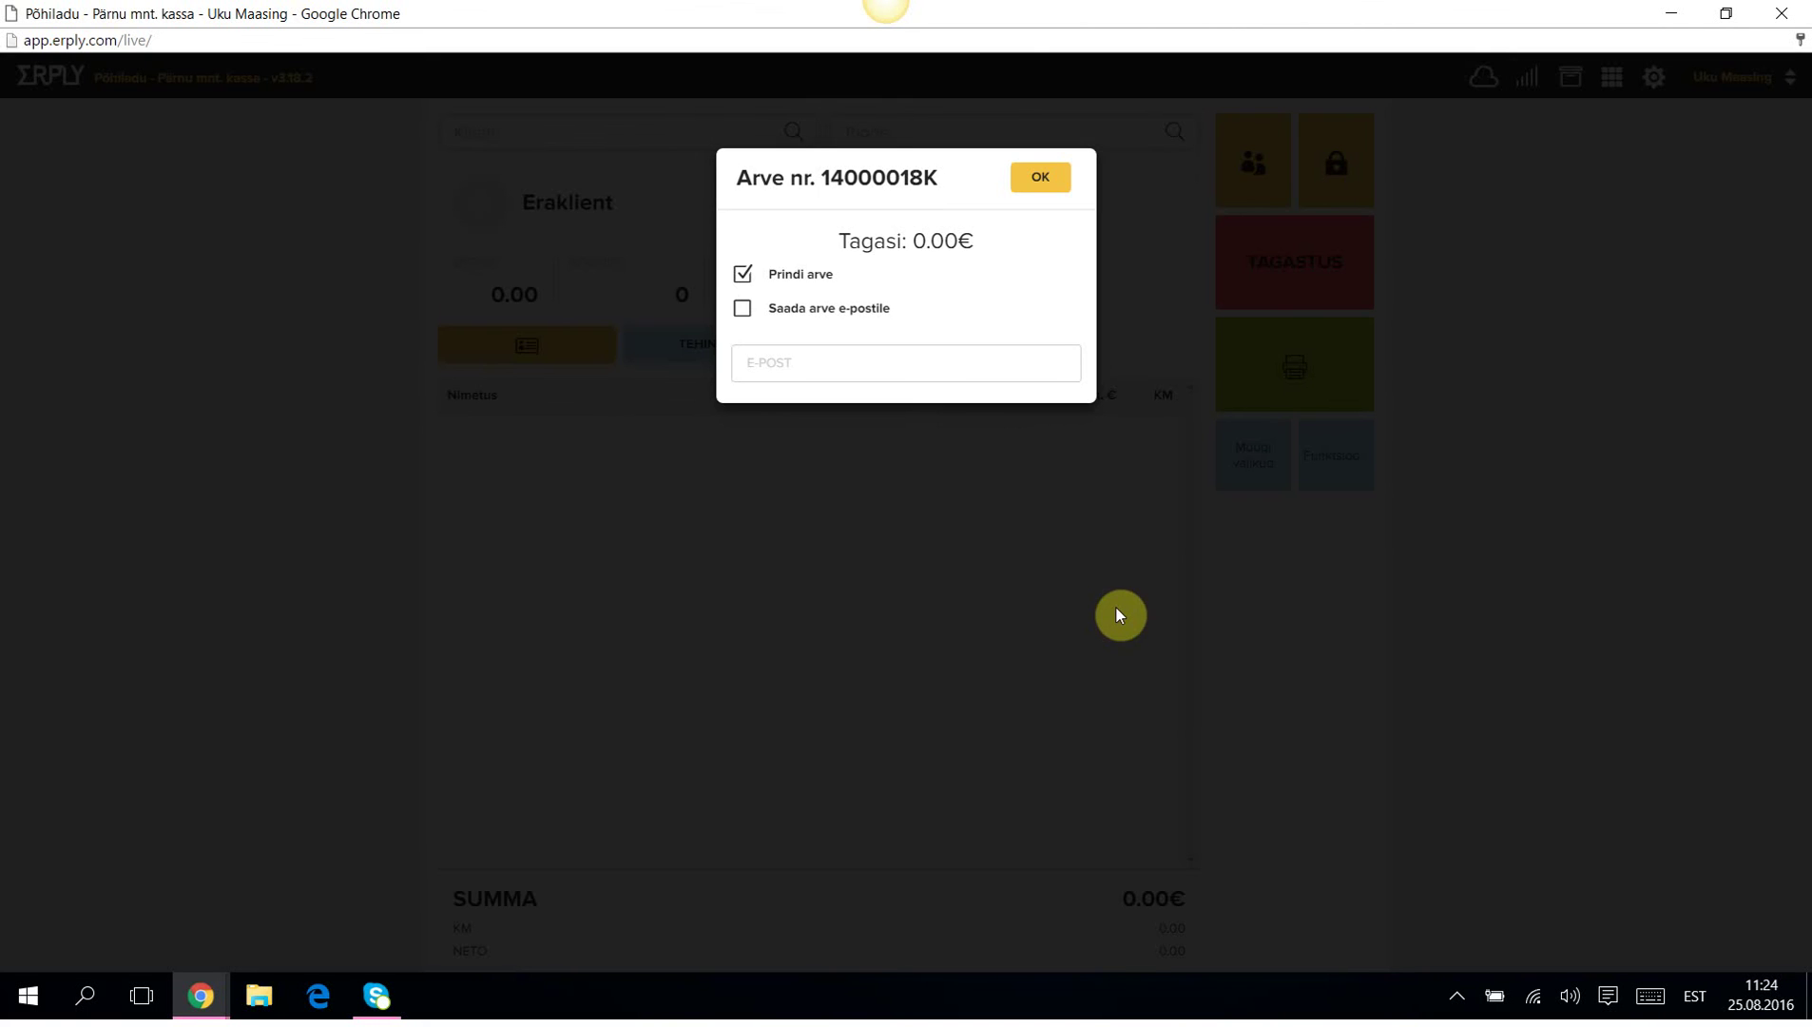
pyautogui.click(743, 274)
pyautogui.click(1043, 176)
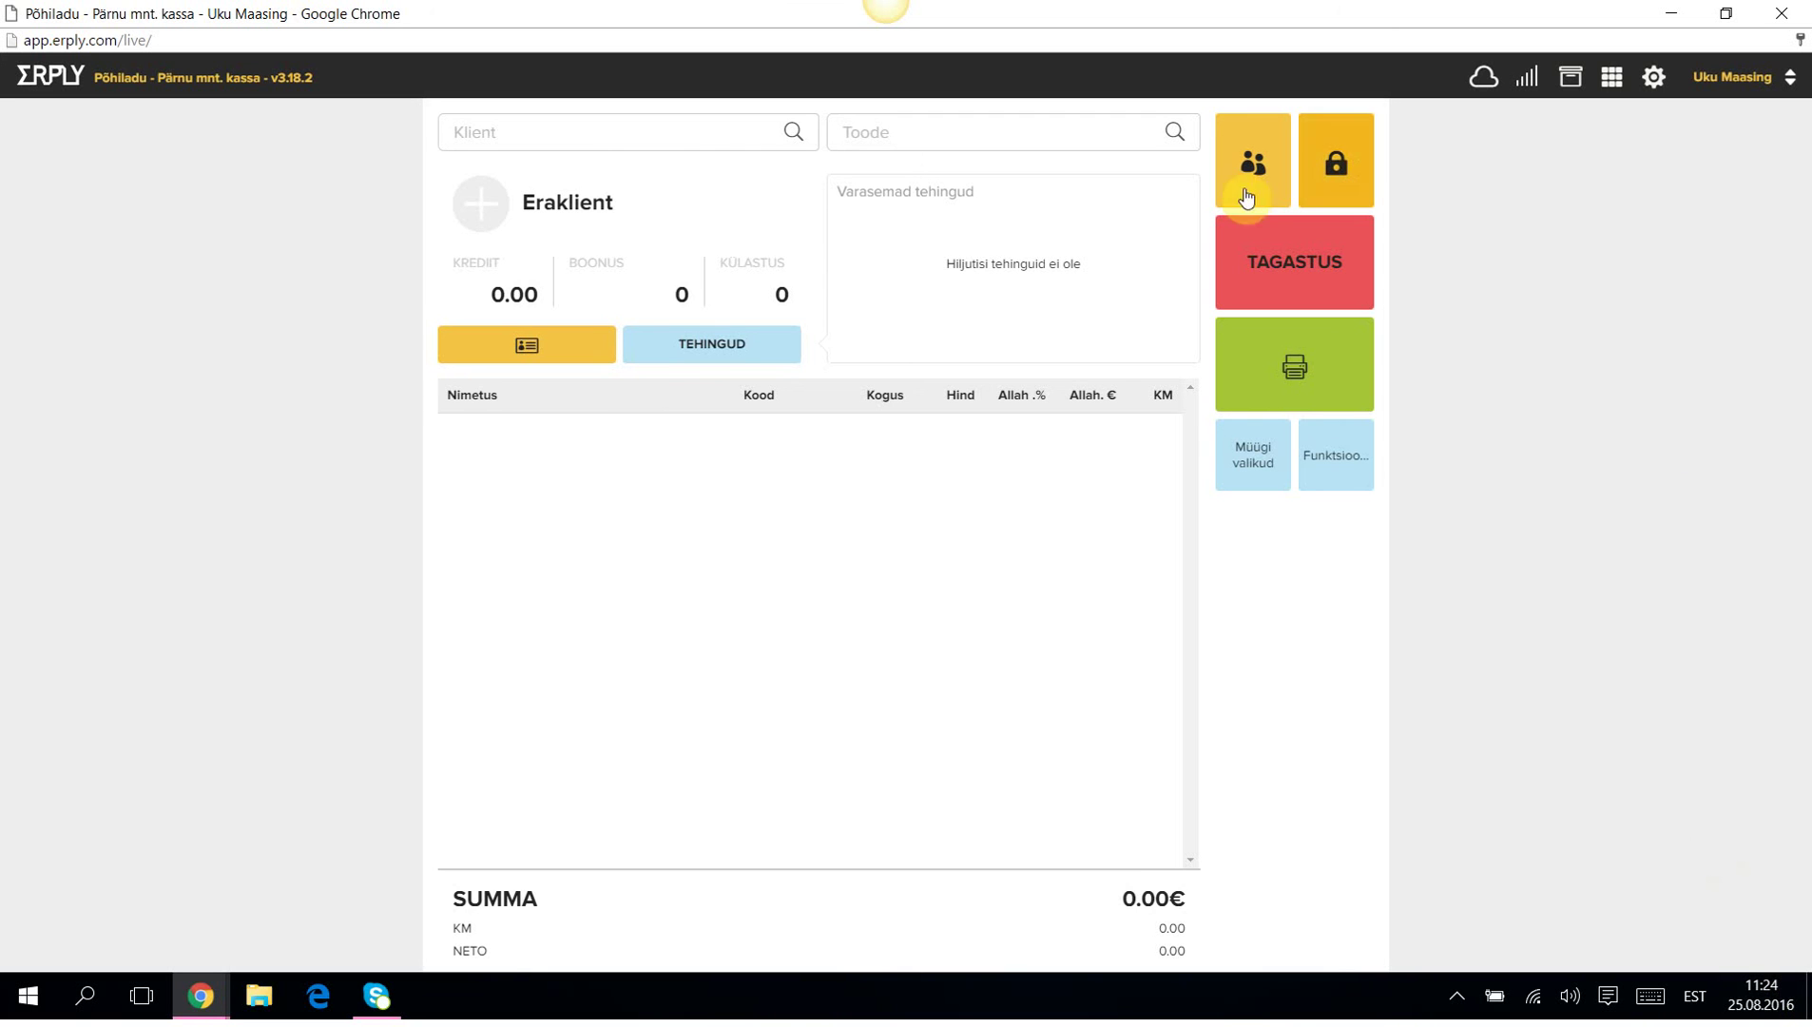
# Open a new private customer form for the current sale via Funktsioonid.
pyautogui.click(1335, 465)
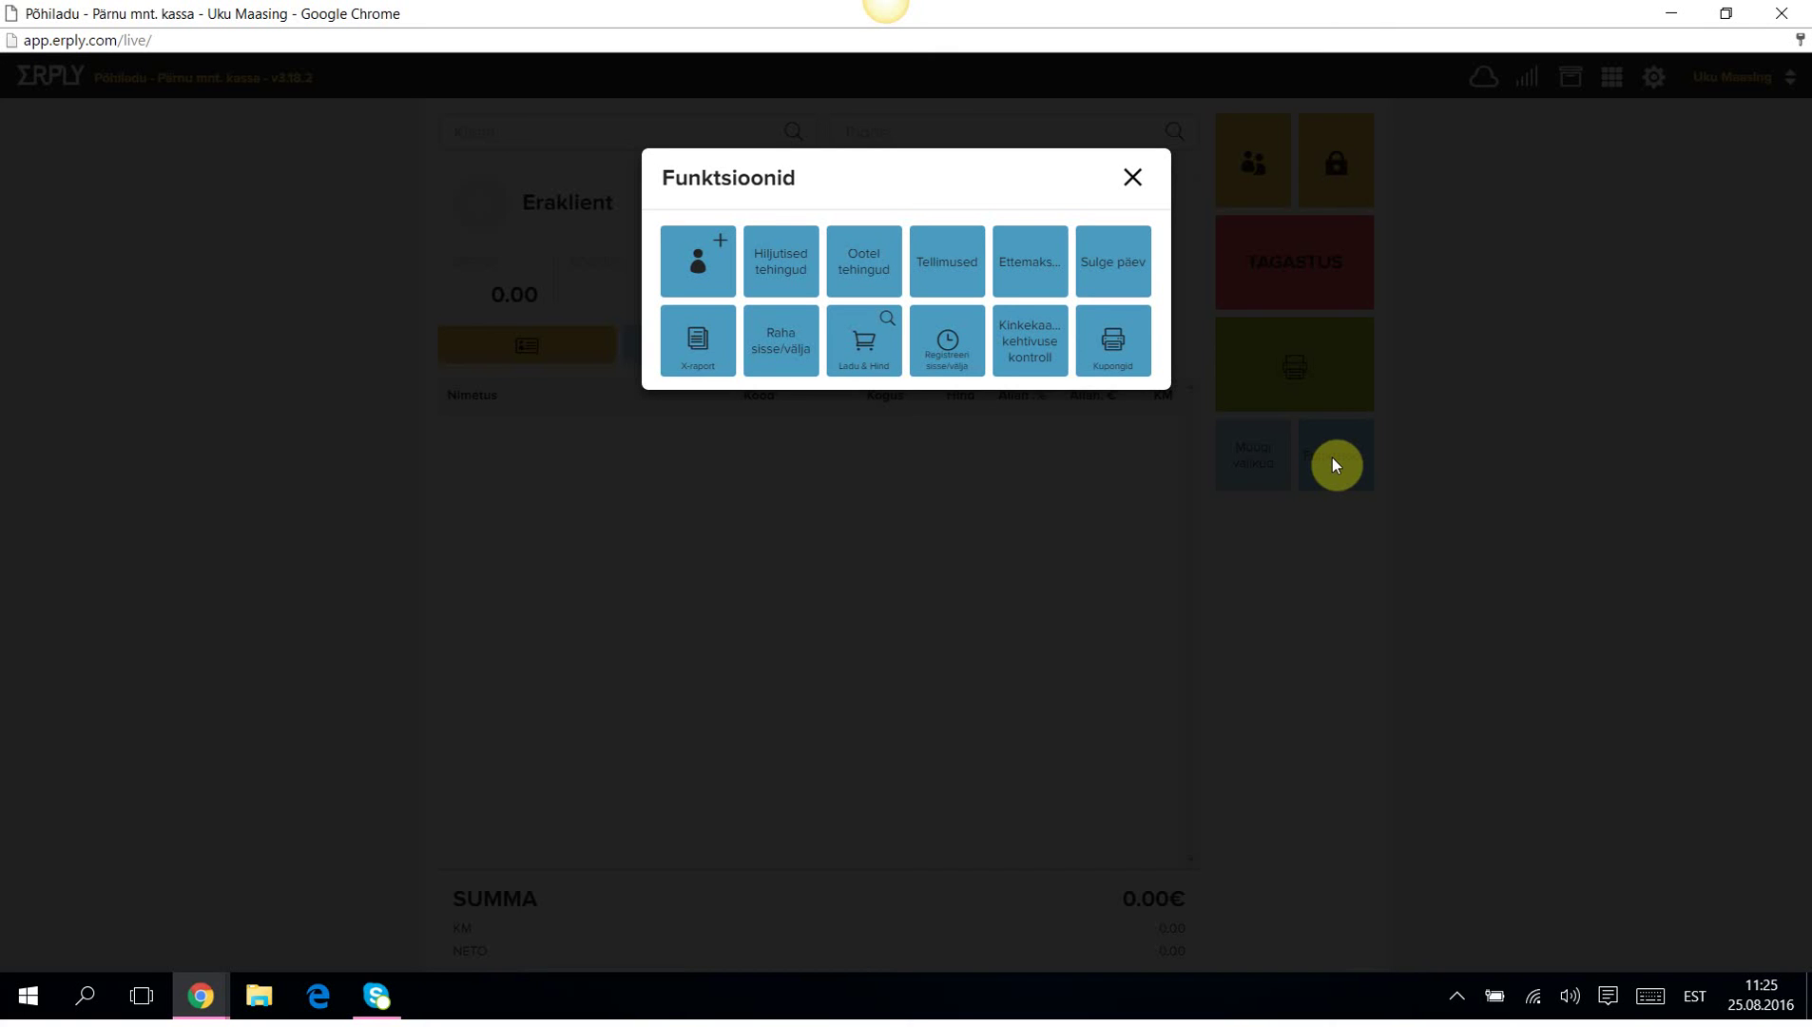
pyautogui.click(692, 262)
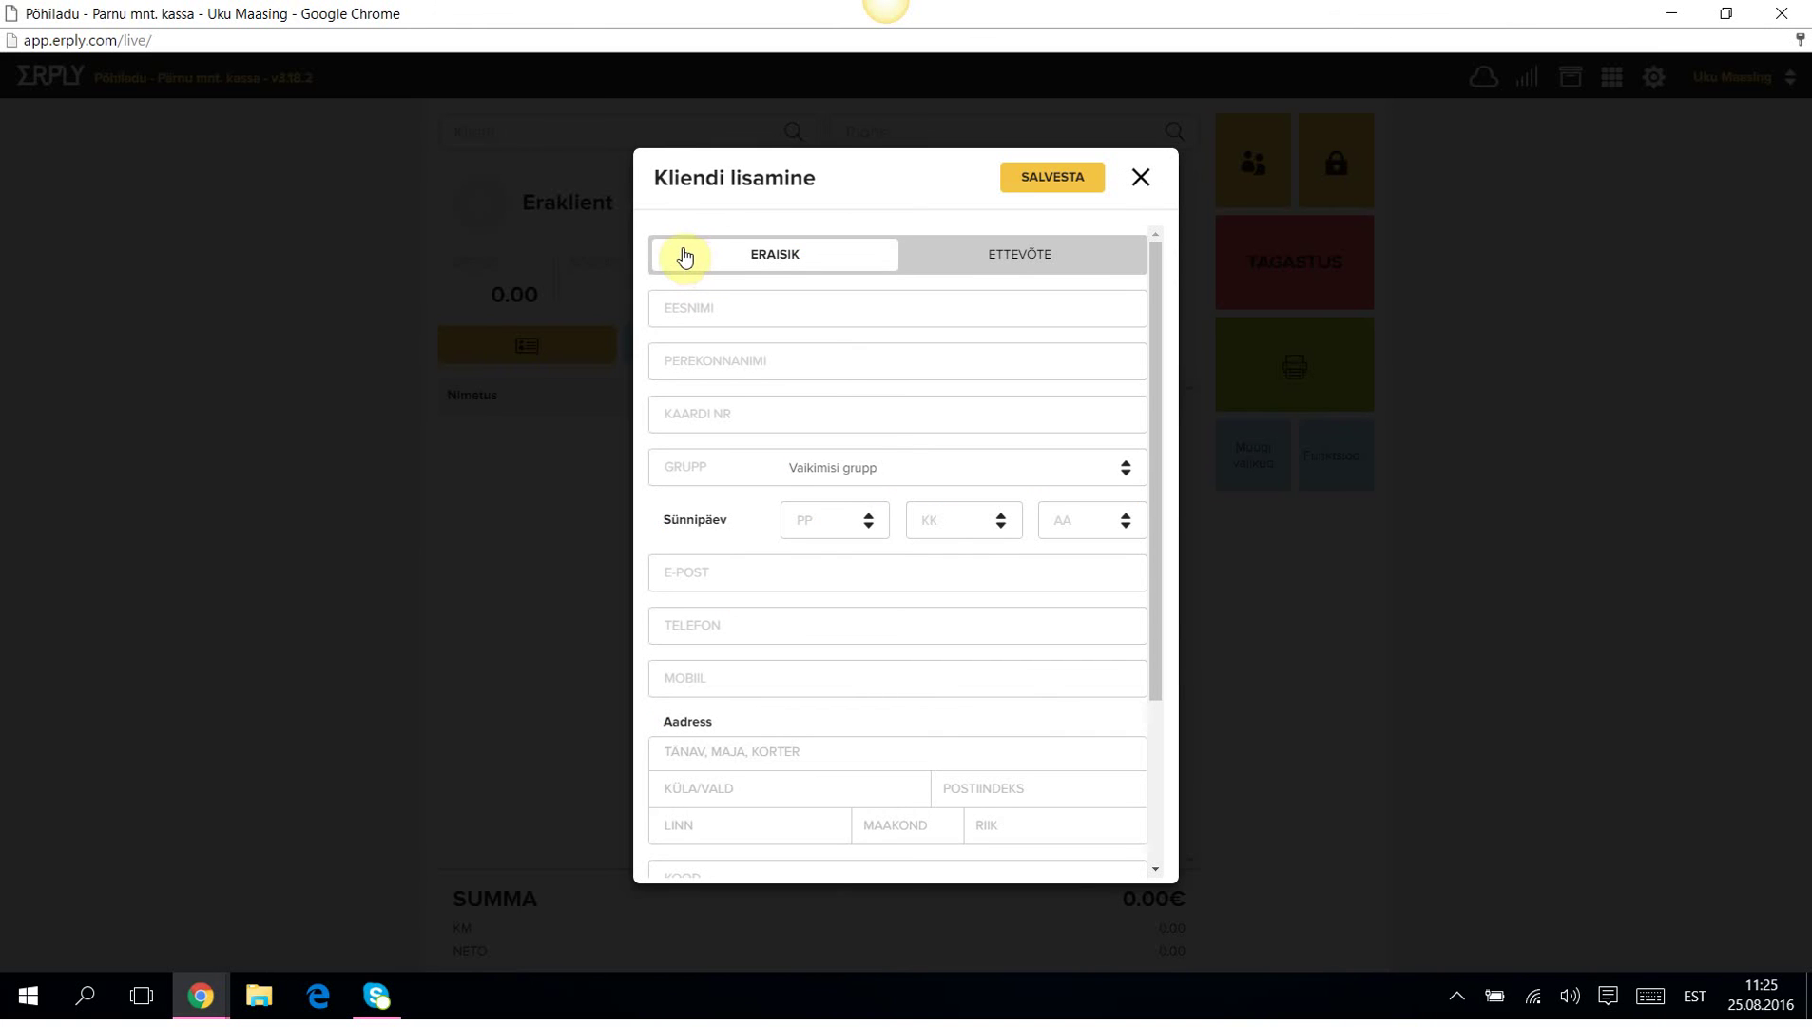
pyautogui.click(1038, 257)
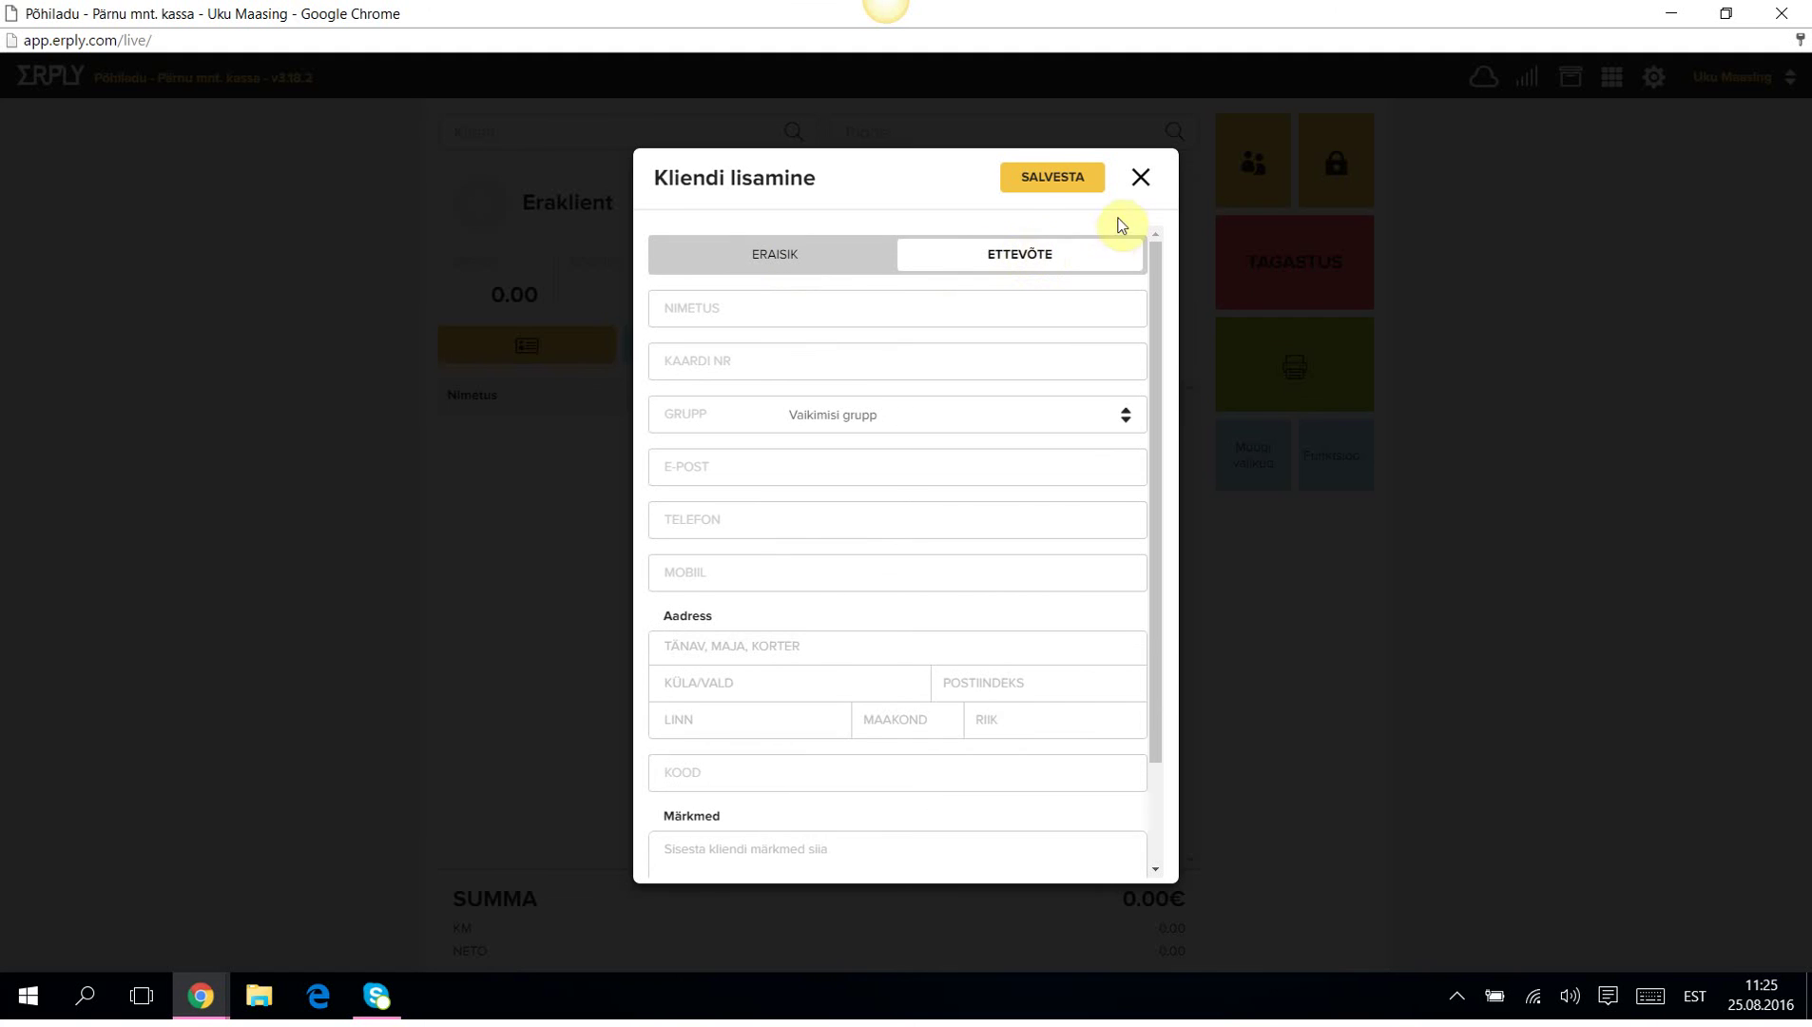
pyautogui.click(1141, 178)
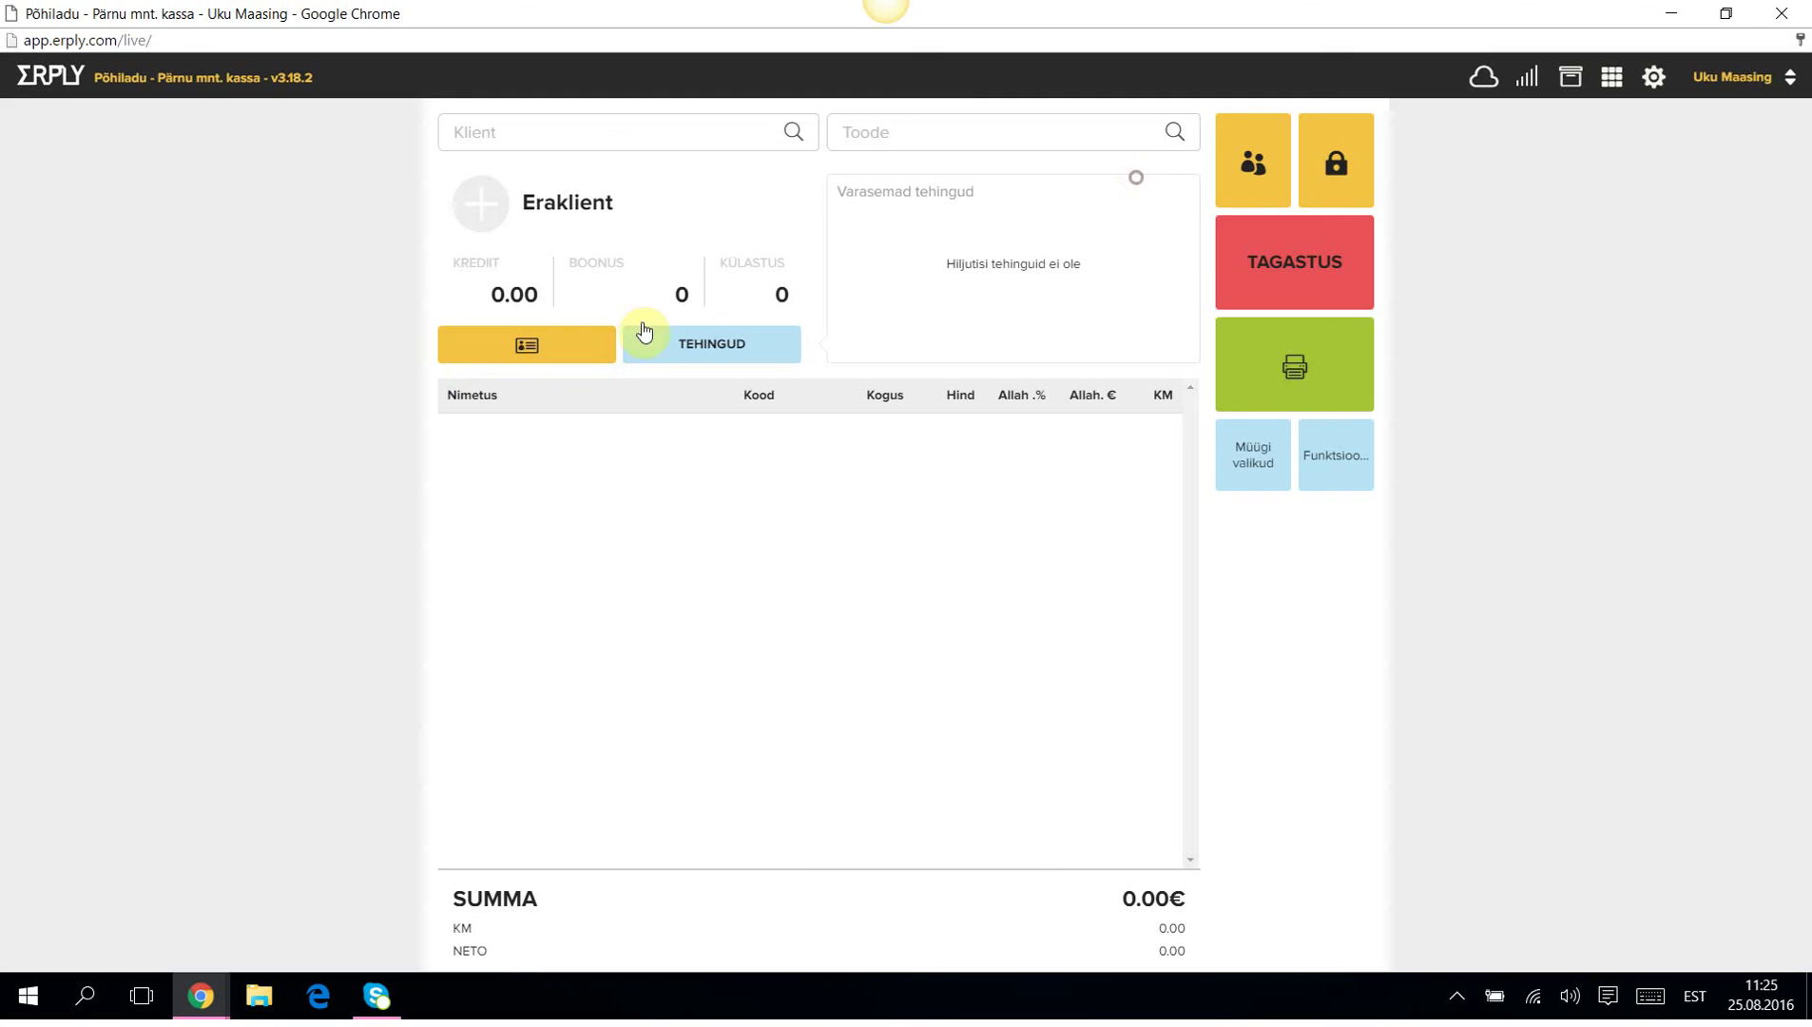
pyautogui.click(481, 205)
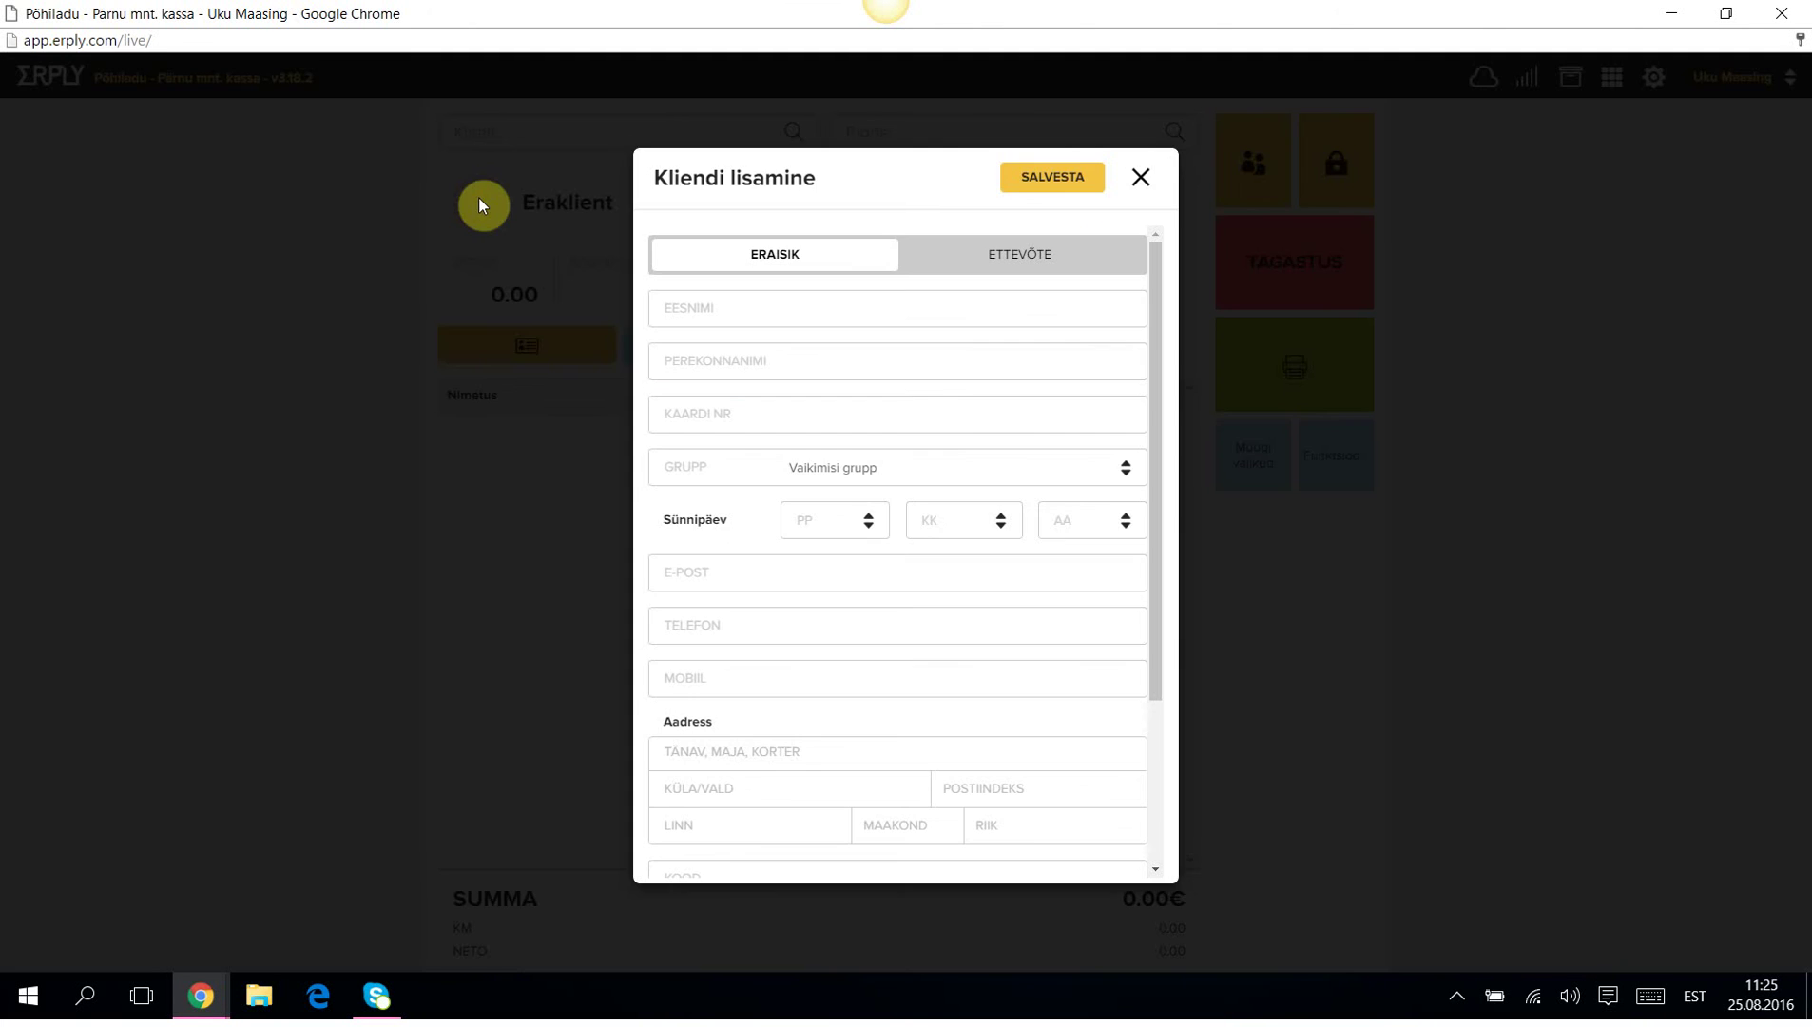
# Enter the customer's first and last name, keeping the default customer group.
pyautogui.click(808, 305)
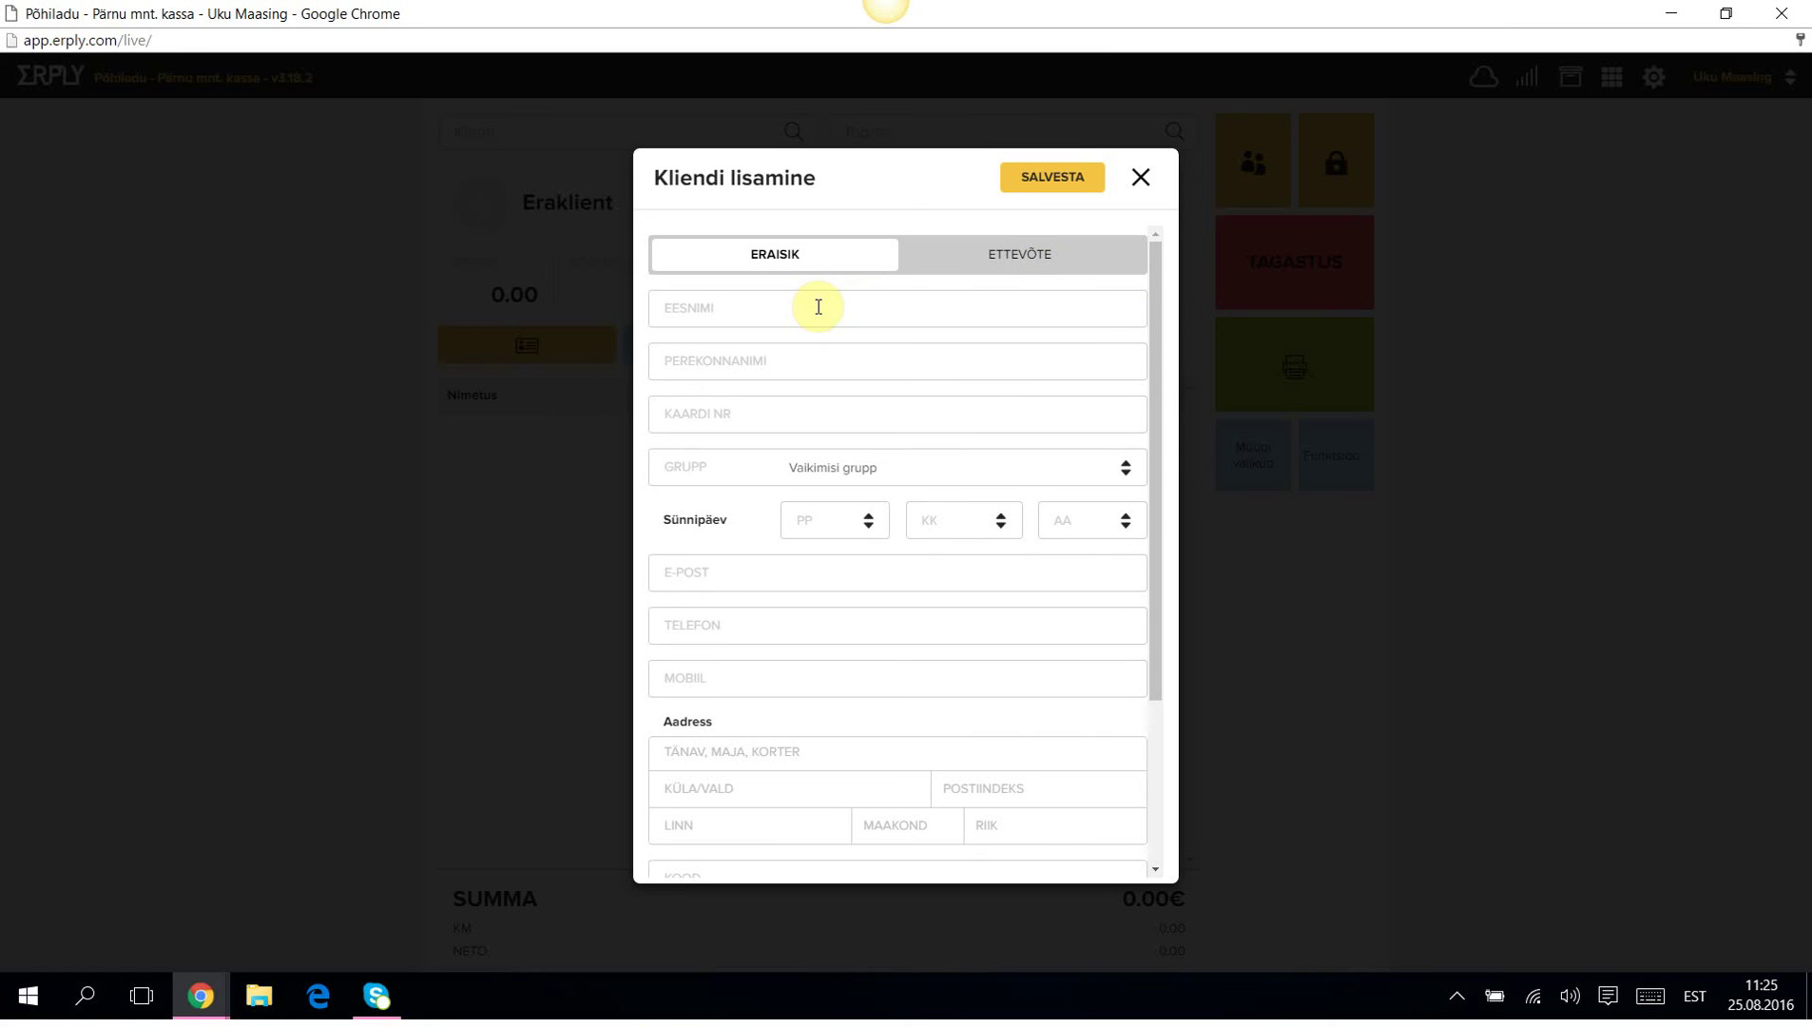
pyautogui.write('Mari')
pyautogui.click(821, 361)
pyautogui.write('Maasika')
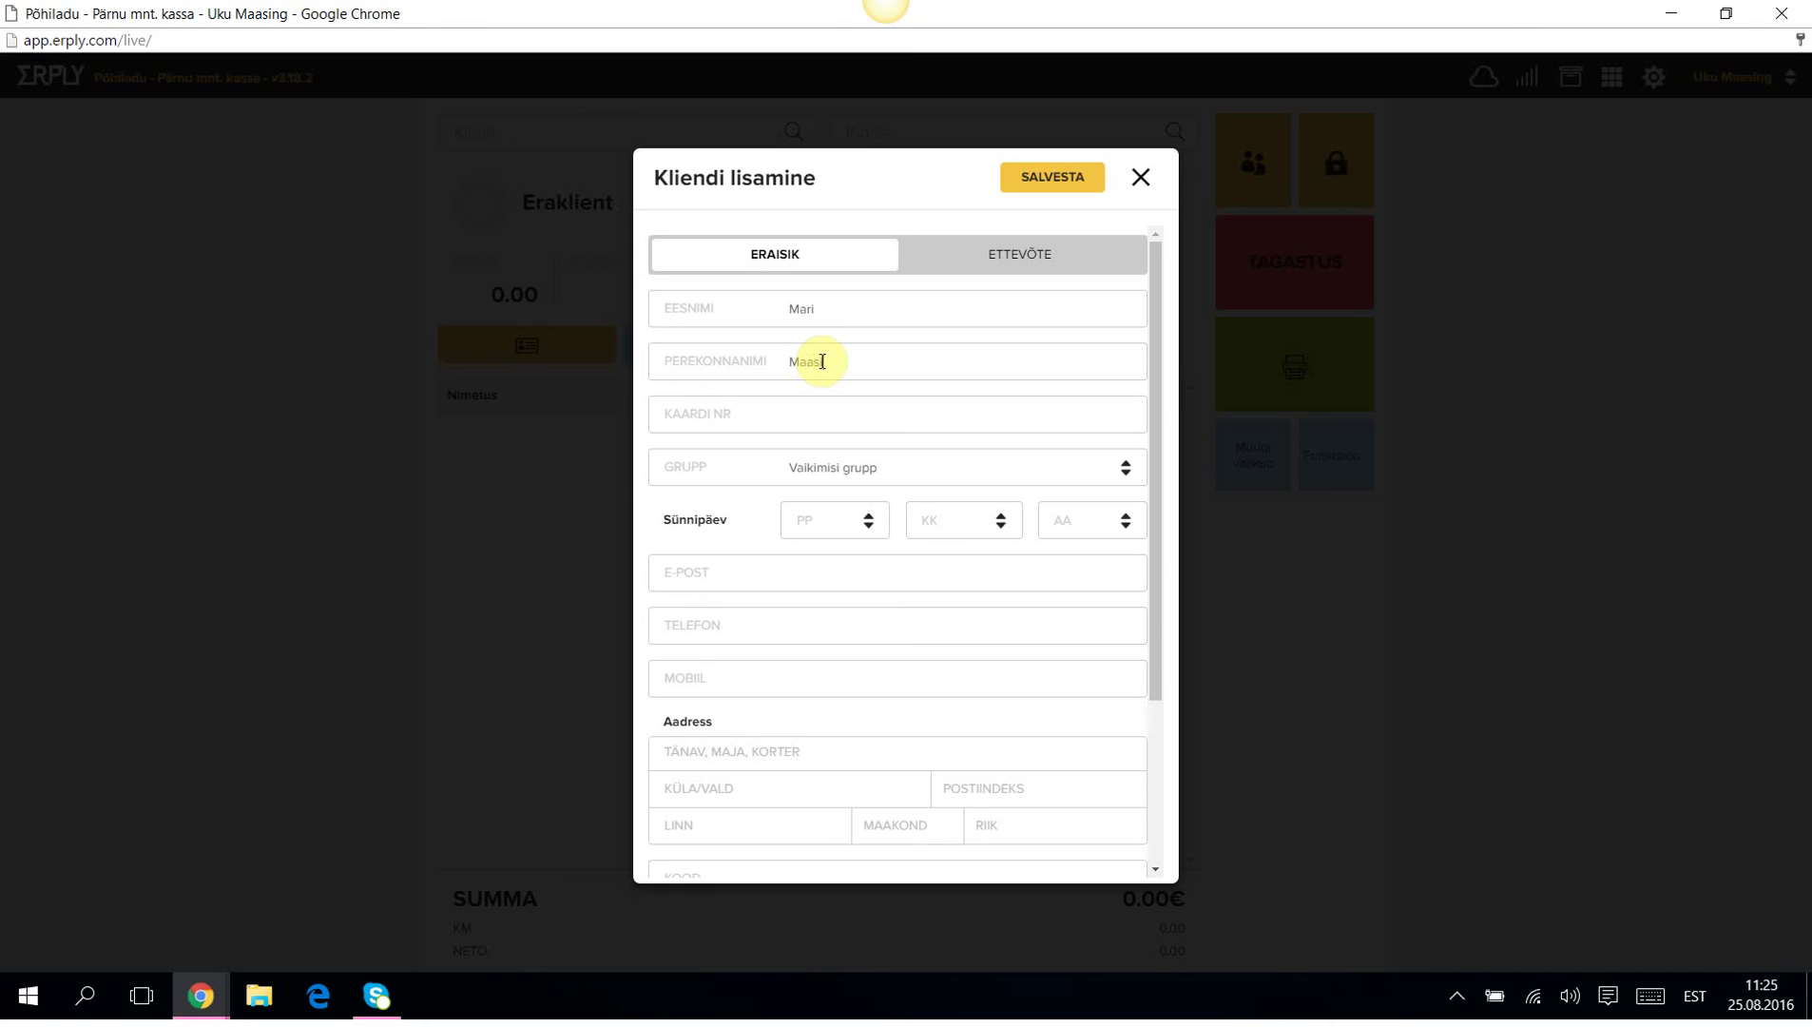
pyautogui.write('s')
pyautogui.click(812, 412)
pyautogui.click(1126, 468)
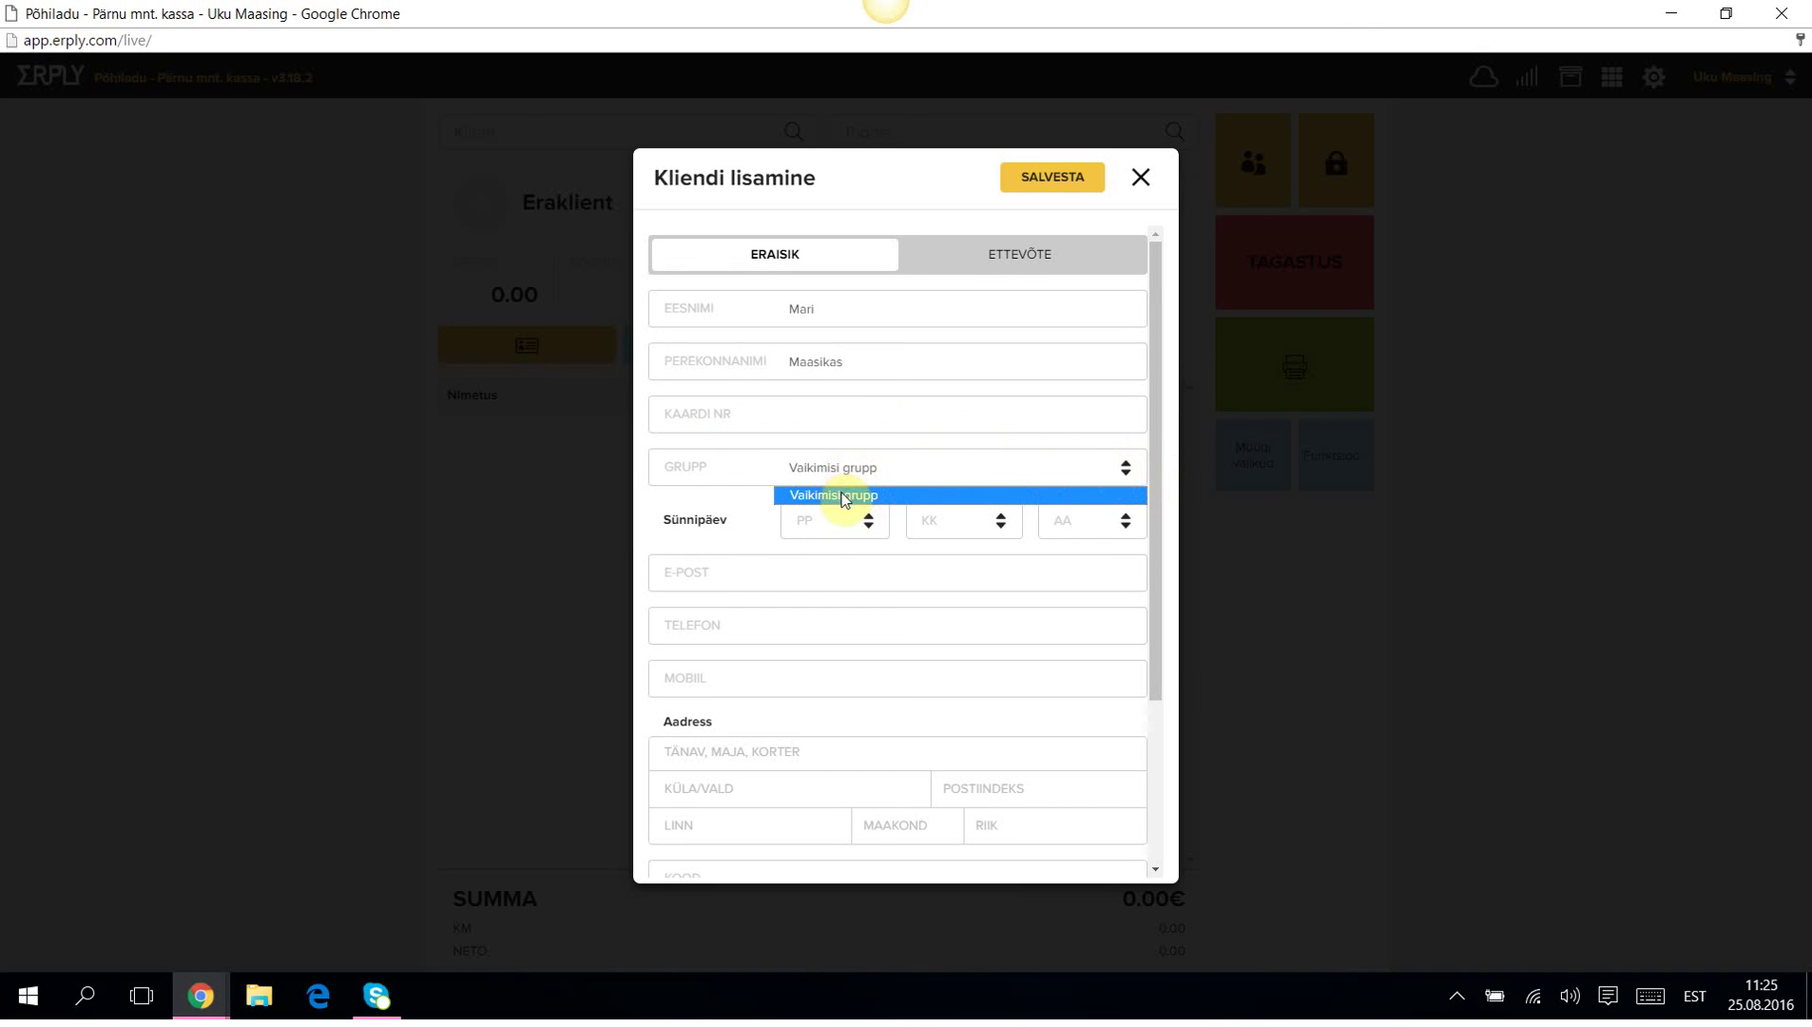
pyautogui.click(1174, 504)
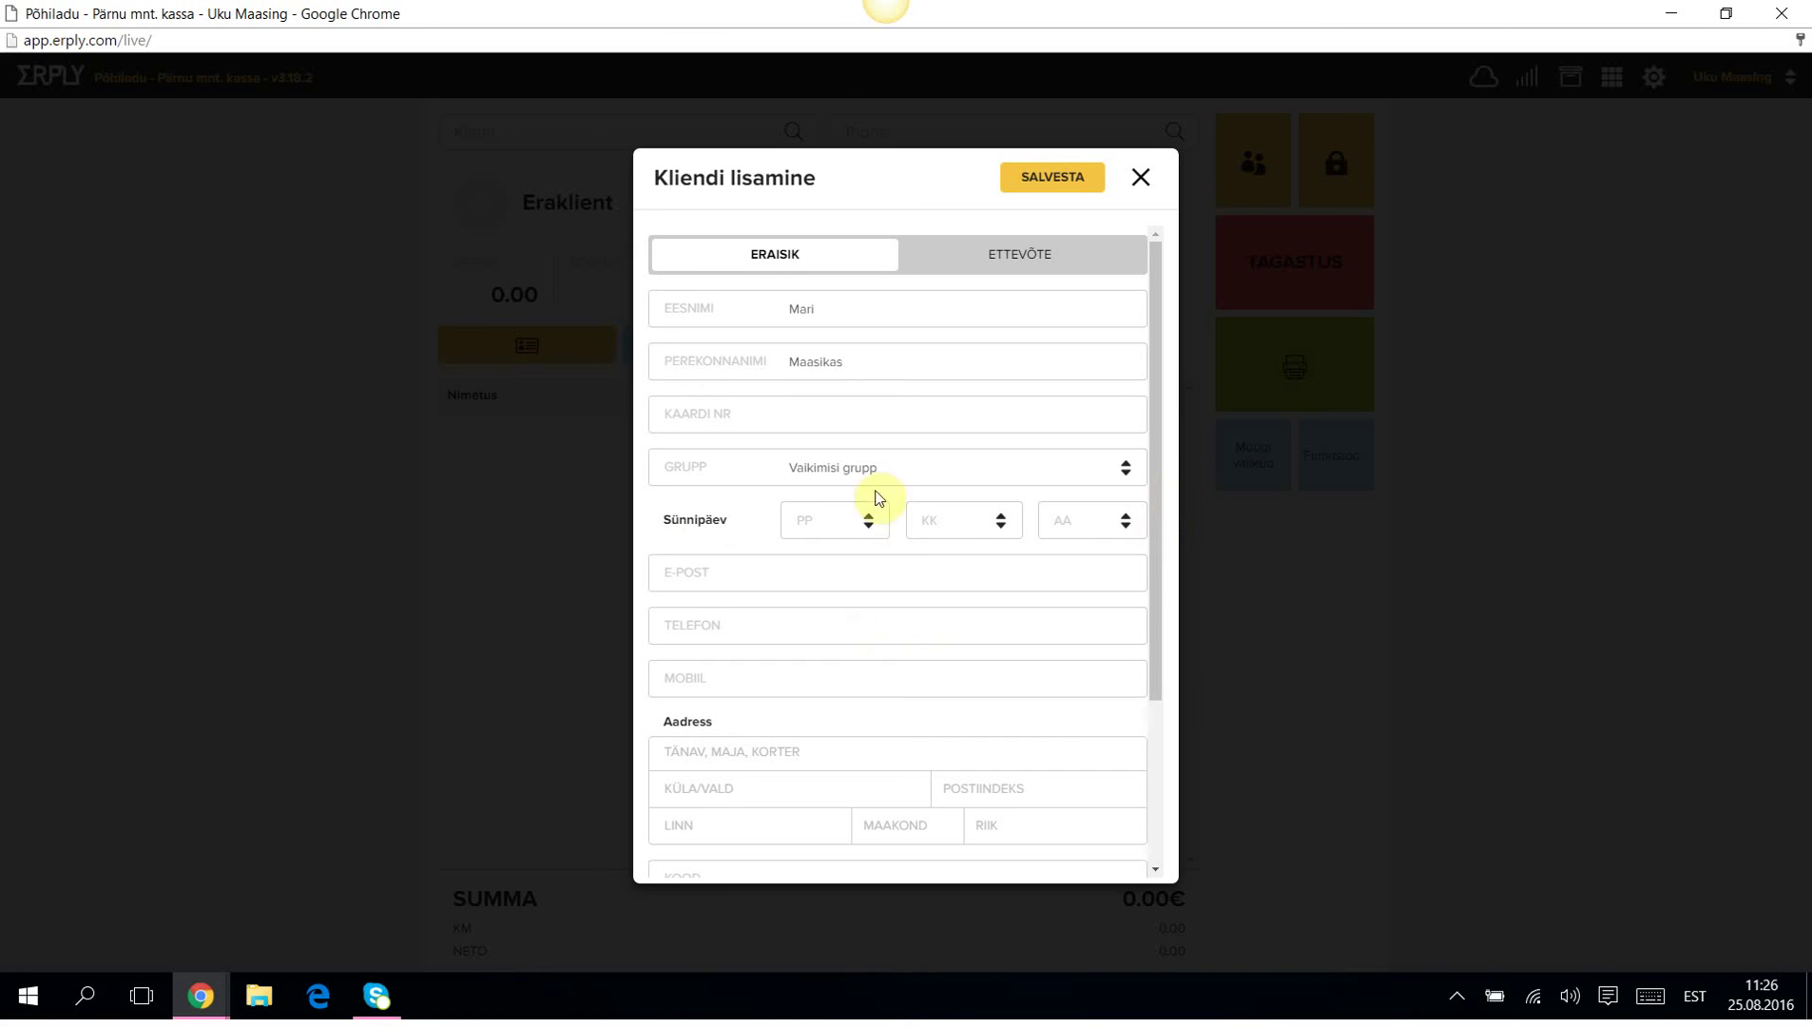
# Fill in the customer's phone and mobile numbers and save the new customer.
pyautogui.click(832, 568)
pyautogui.click(814, 621)
pyautogui.write('4567890+')
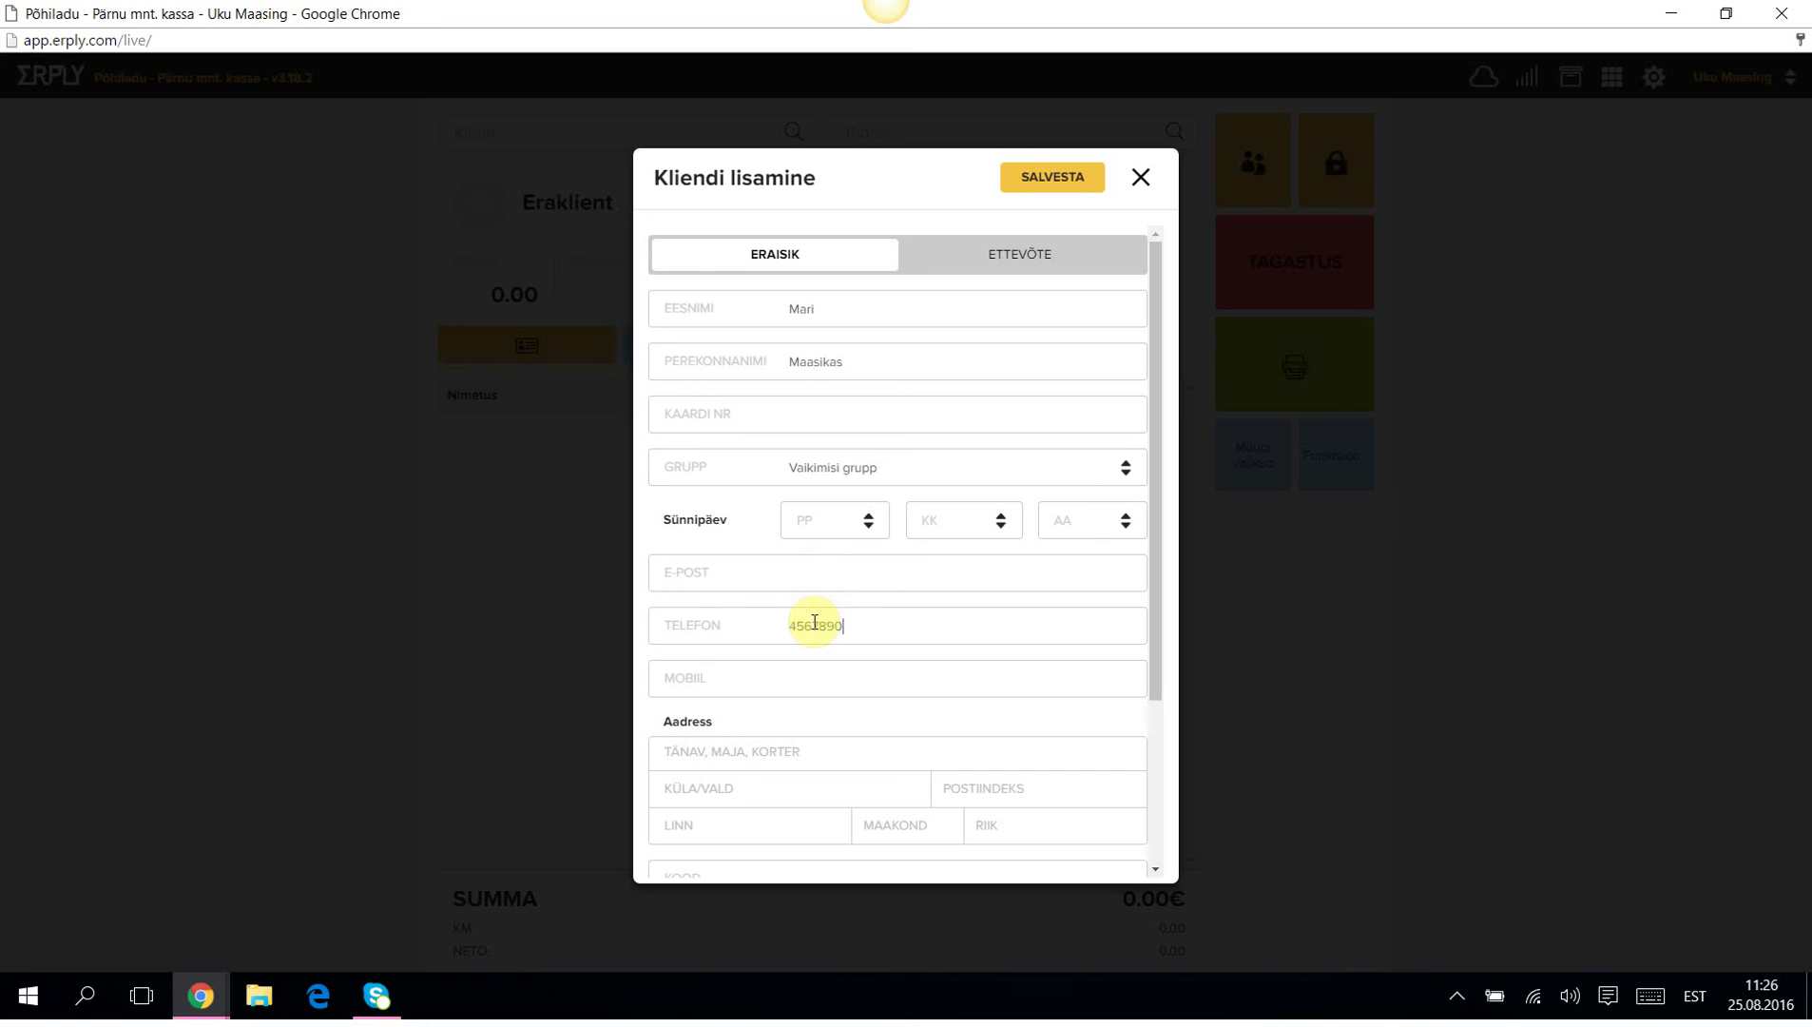
pyautogui.click(801, 687)
pyautogui.write('54657890')
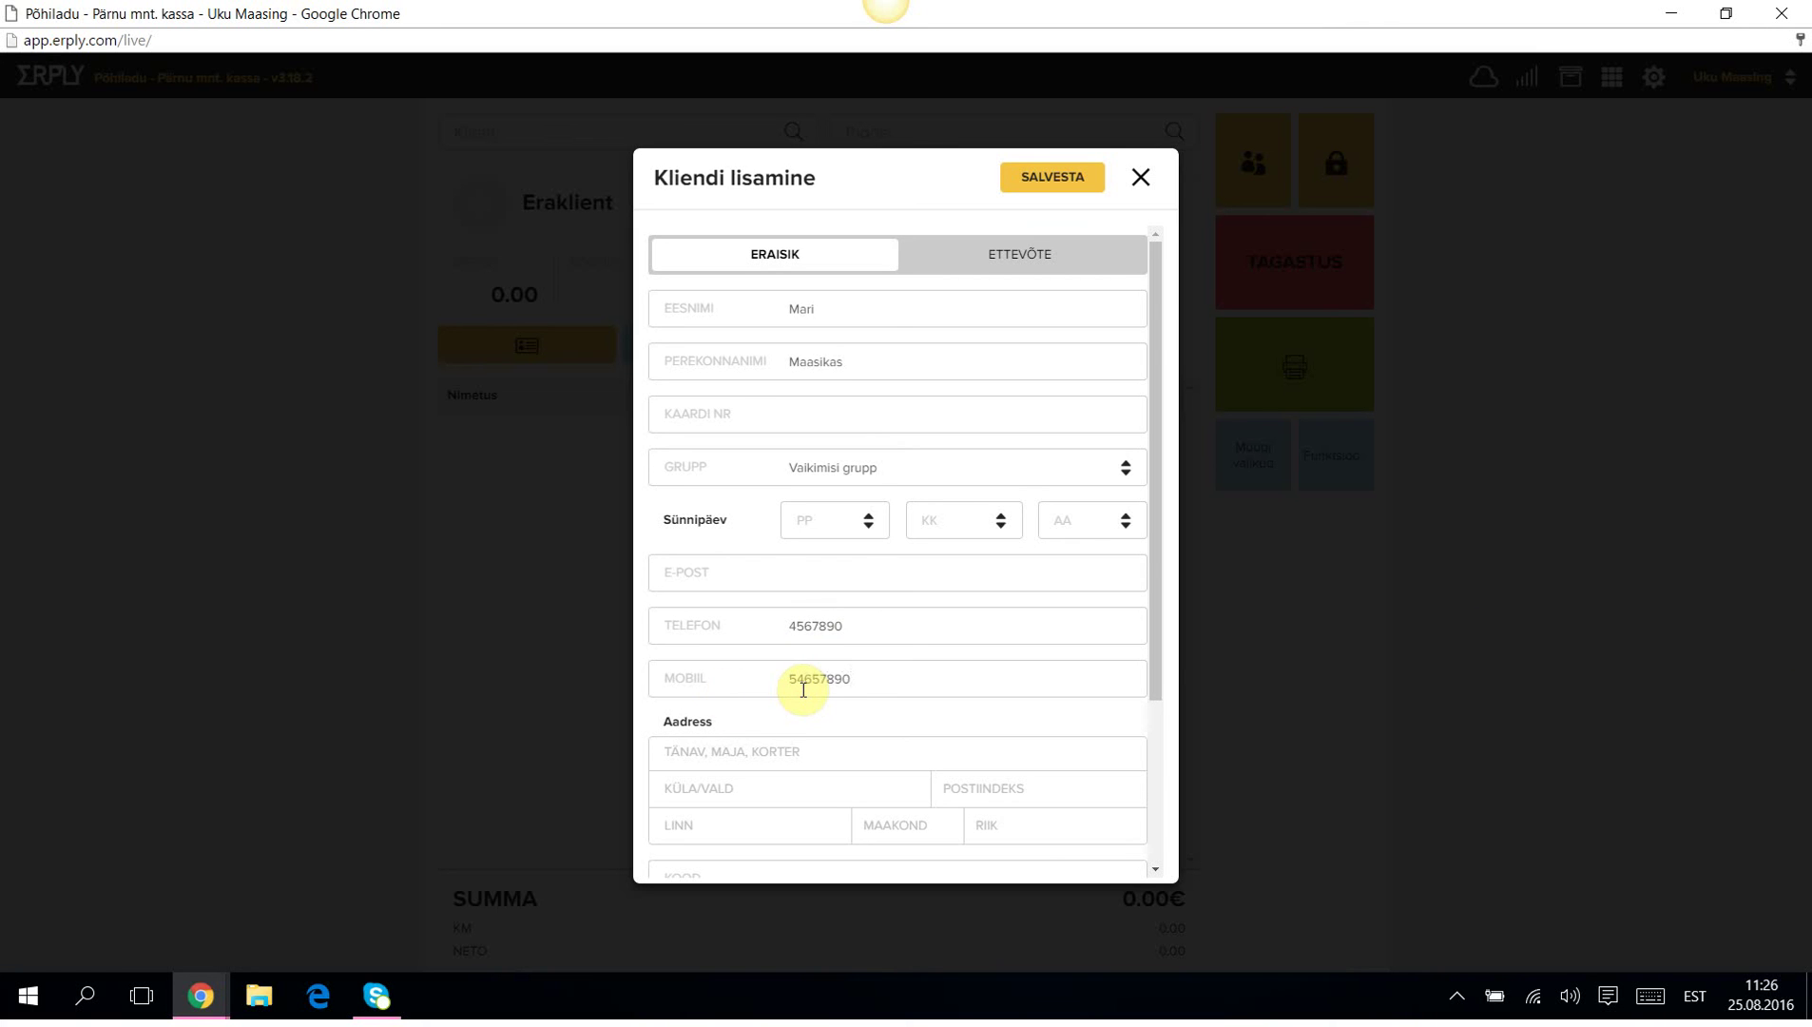
pyautogui.moveTo(1157, 639); pyautogui.dragTo(1170, 816)
pyautogui.click(1071, 177)
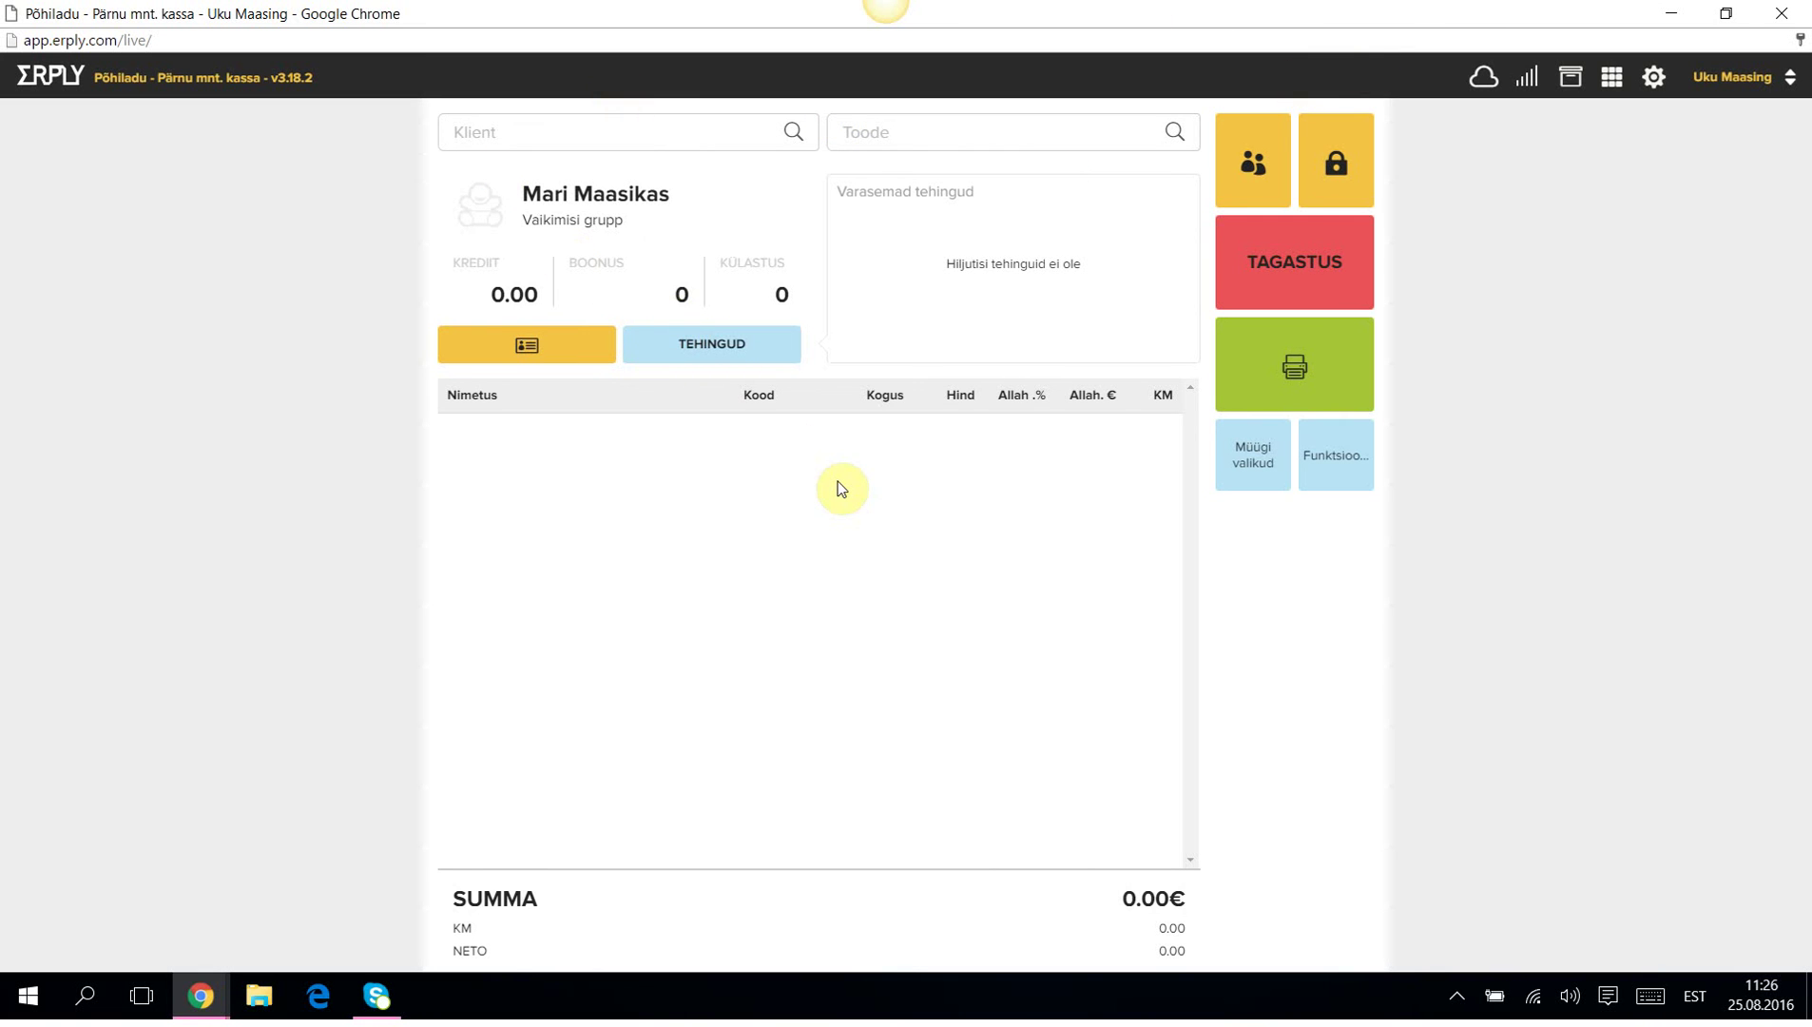
# Add gift card Kinkekaart 10.- by searching 'kkk' and begin entering its serial number.
pyautogui.click(864, 131)
pyautogui.write('kkk')
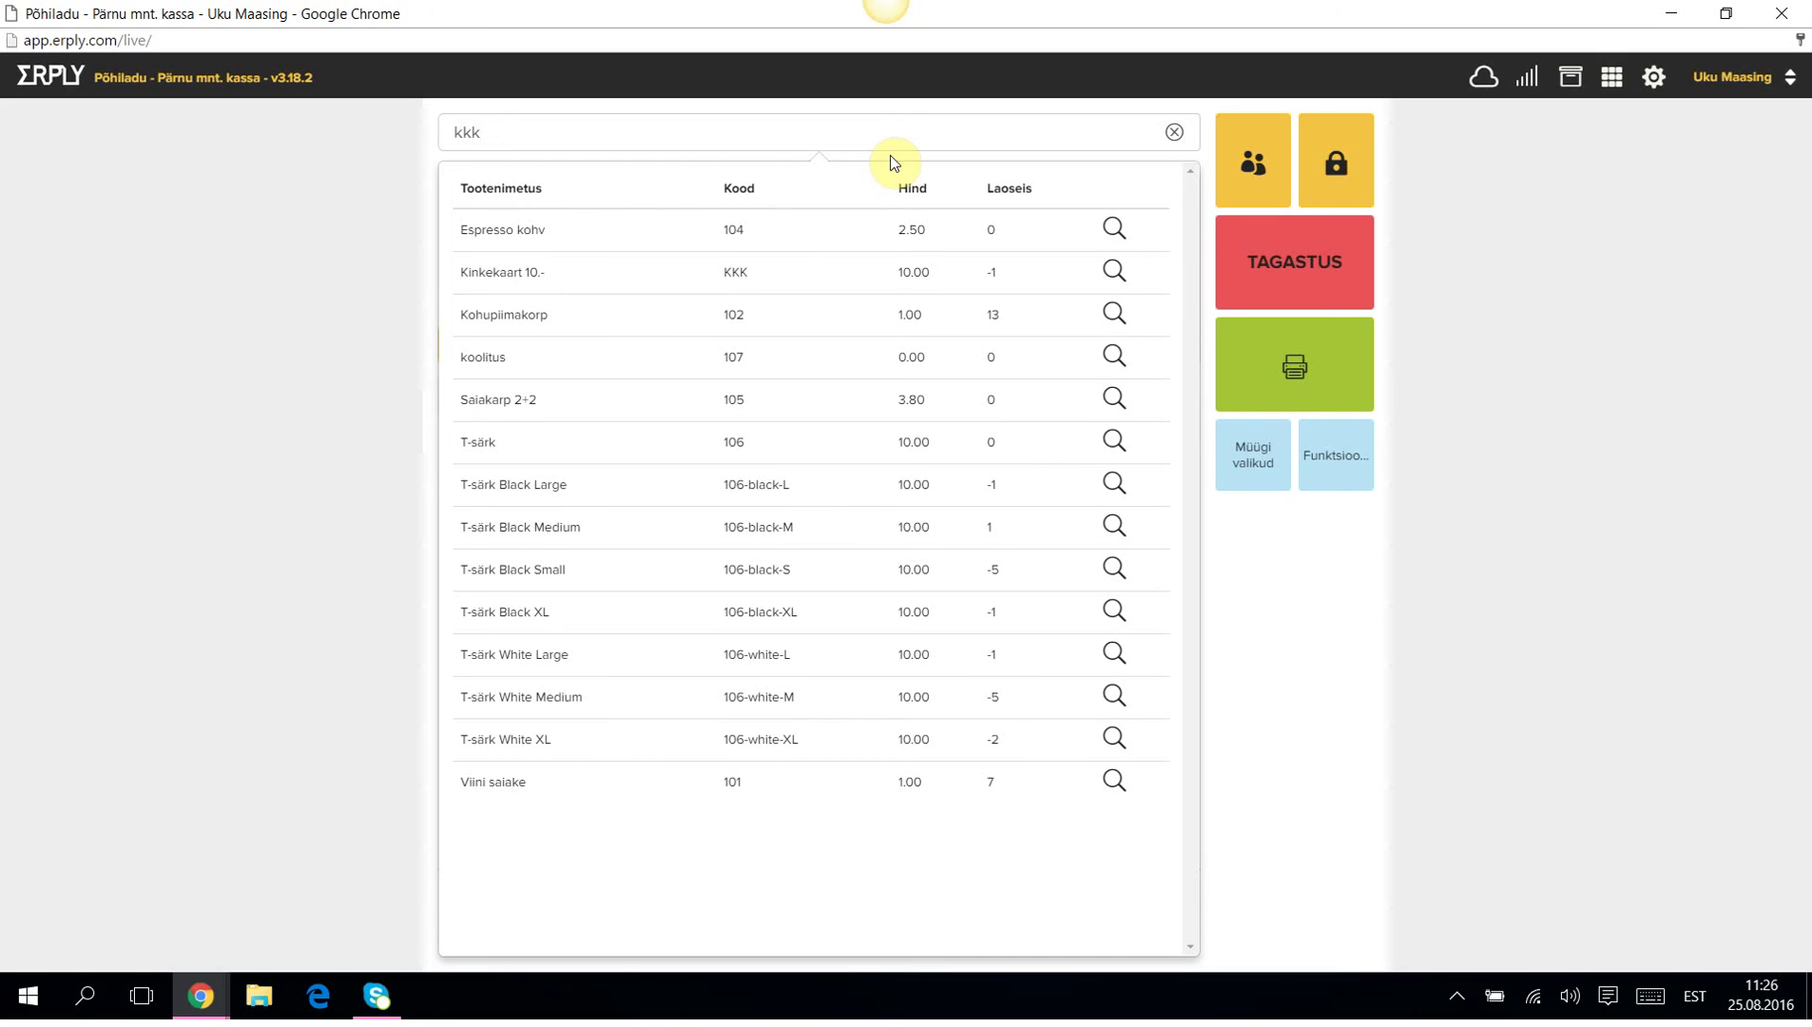
pyautogui.press('Return')
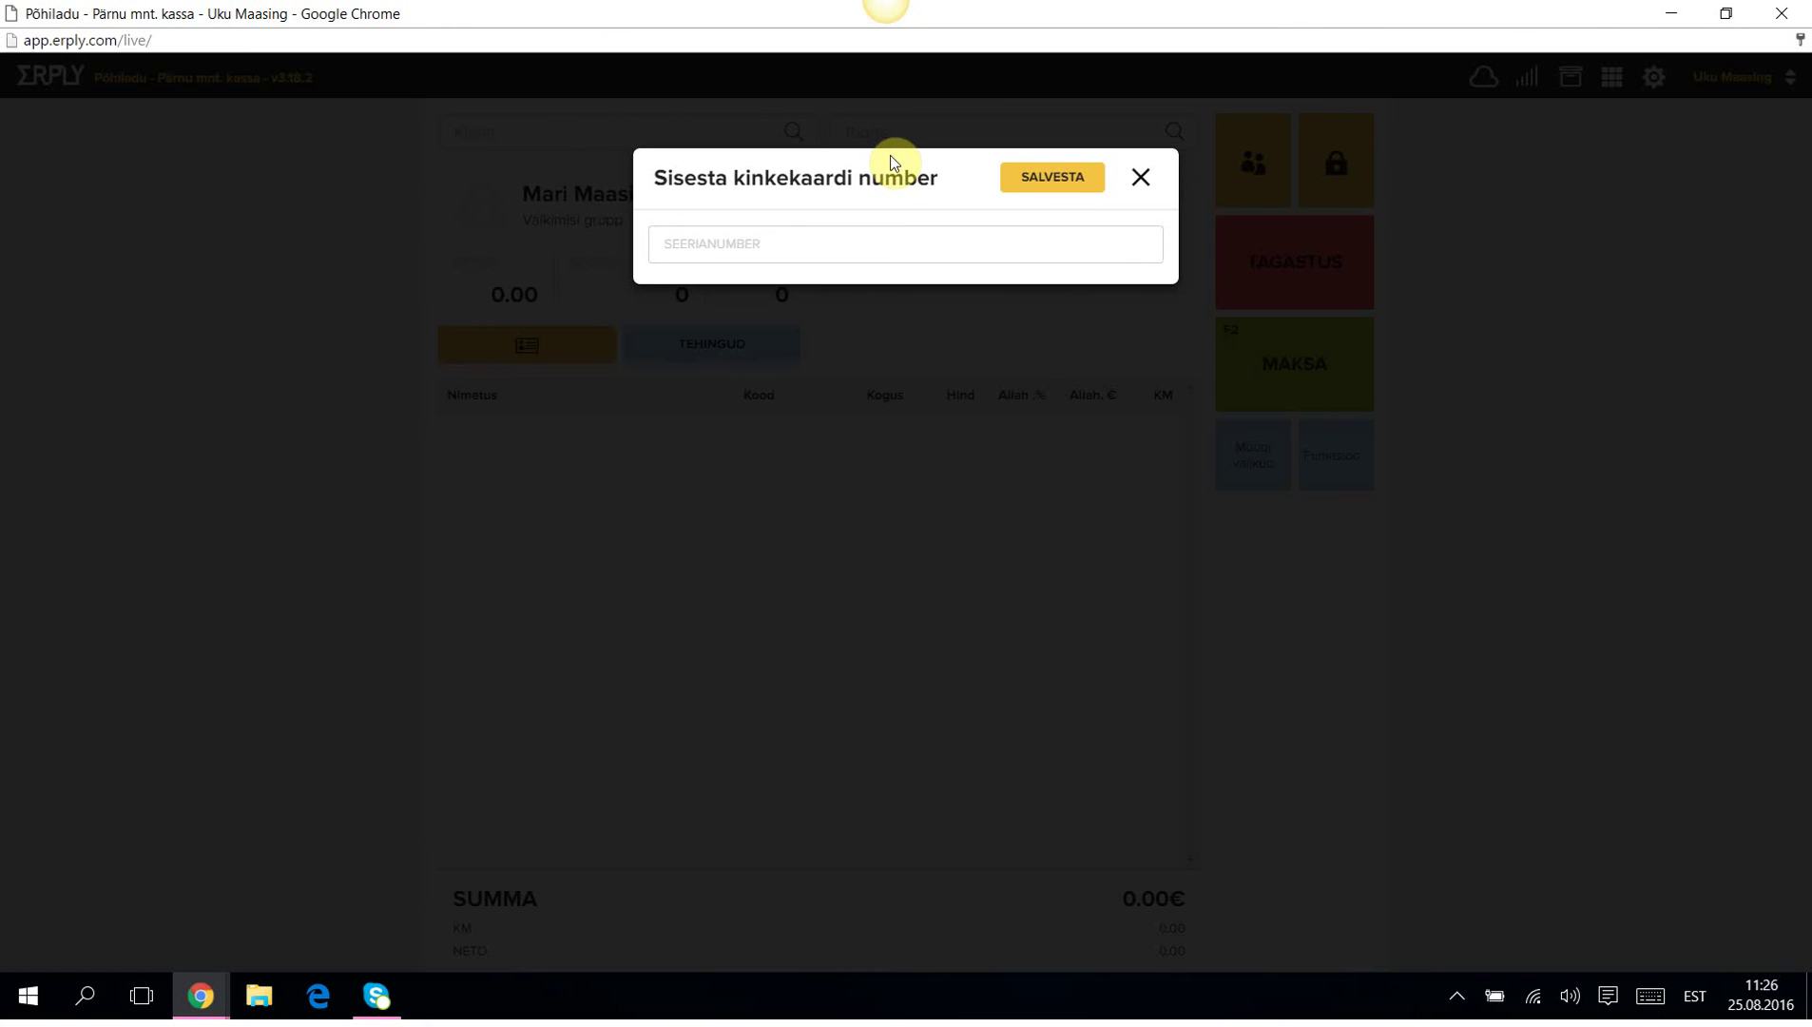
pyautogui.write('2233')
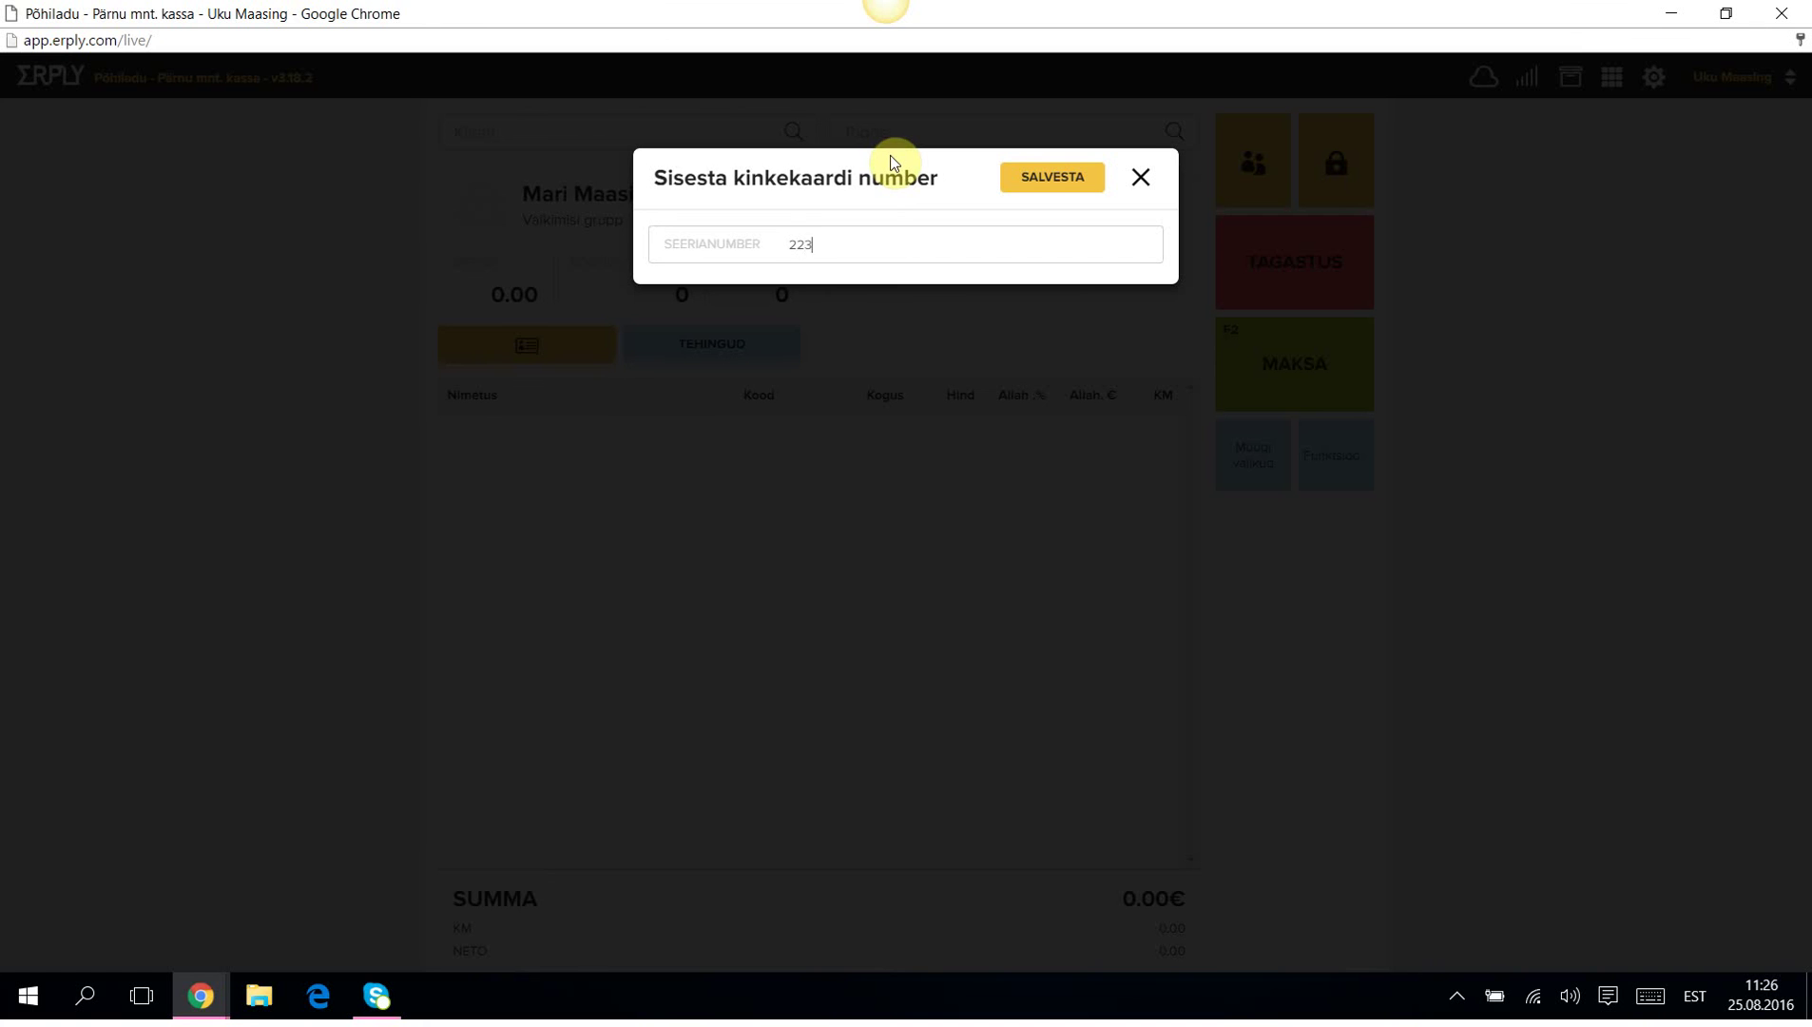
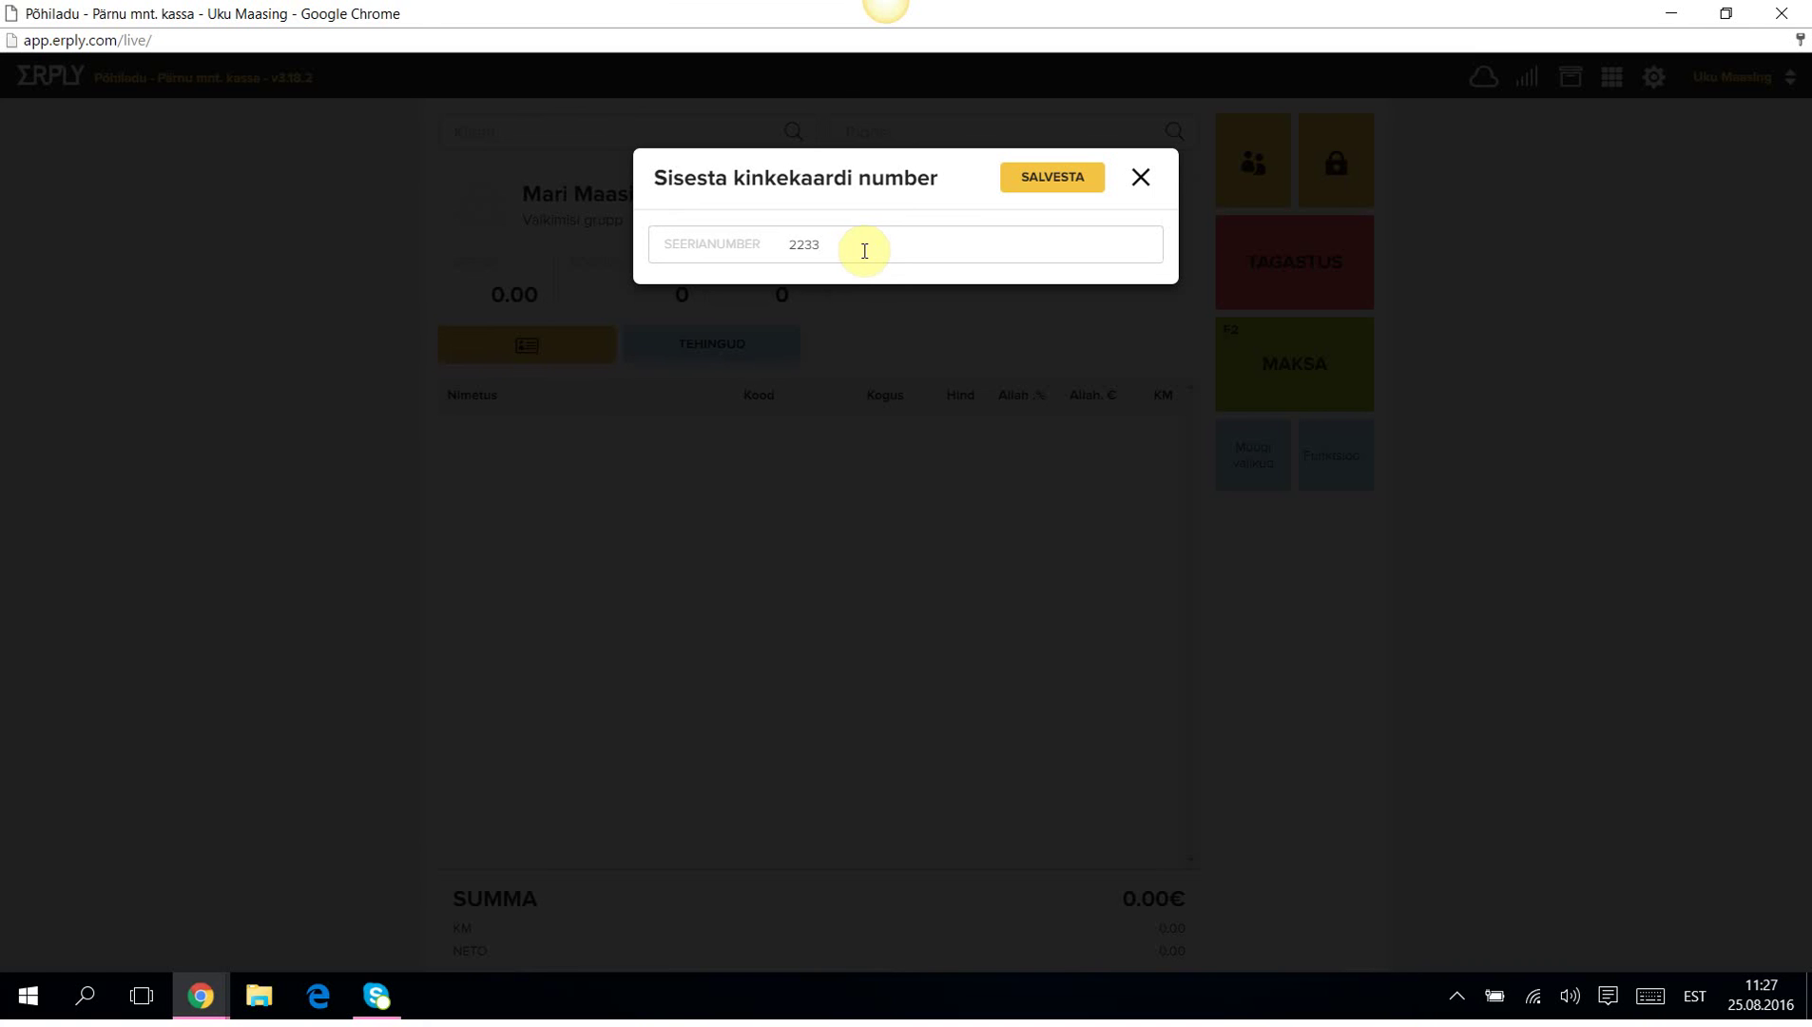
# Add the numbered 10€ gift card, take 10.00 in cash, and issue the invoice without printing.
pyautogui.click(1048, 176)
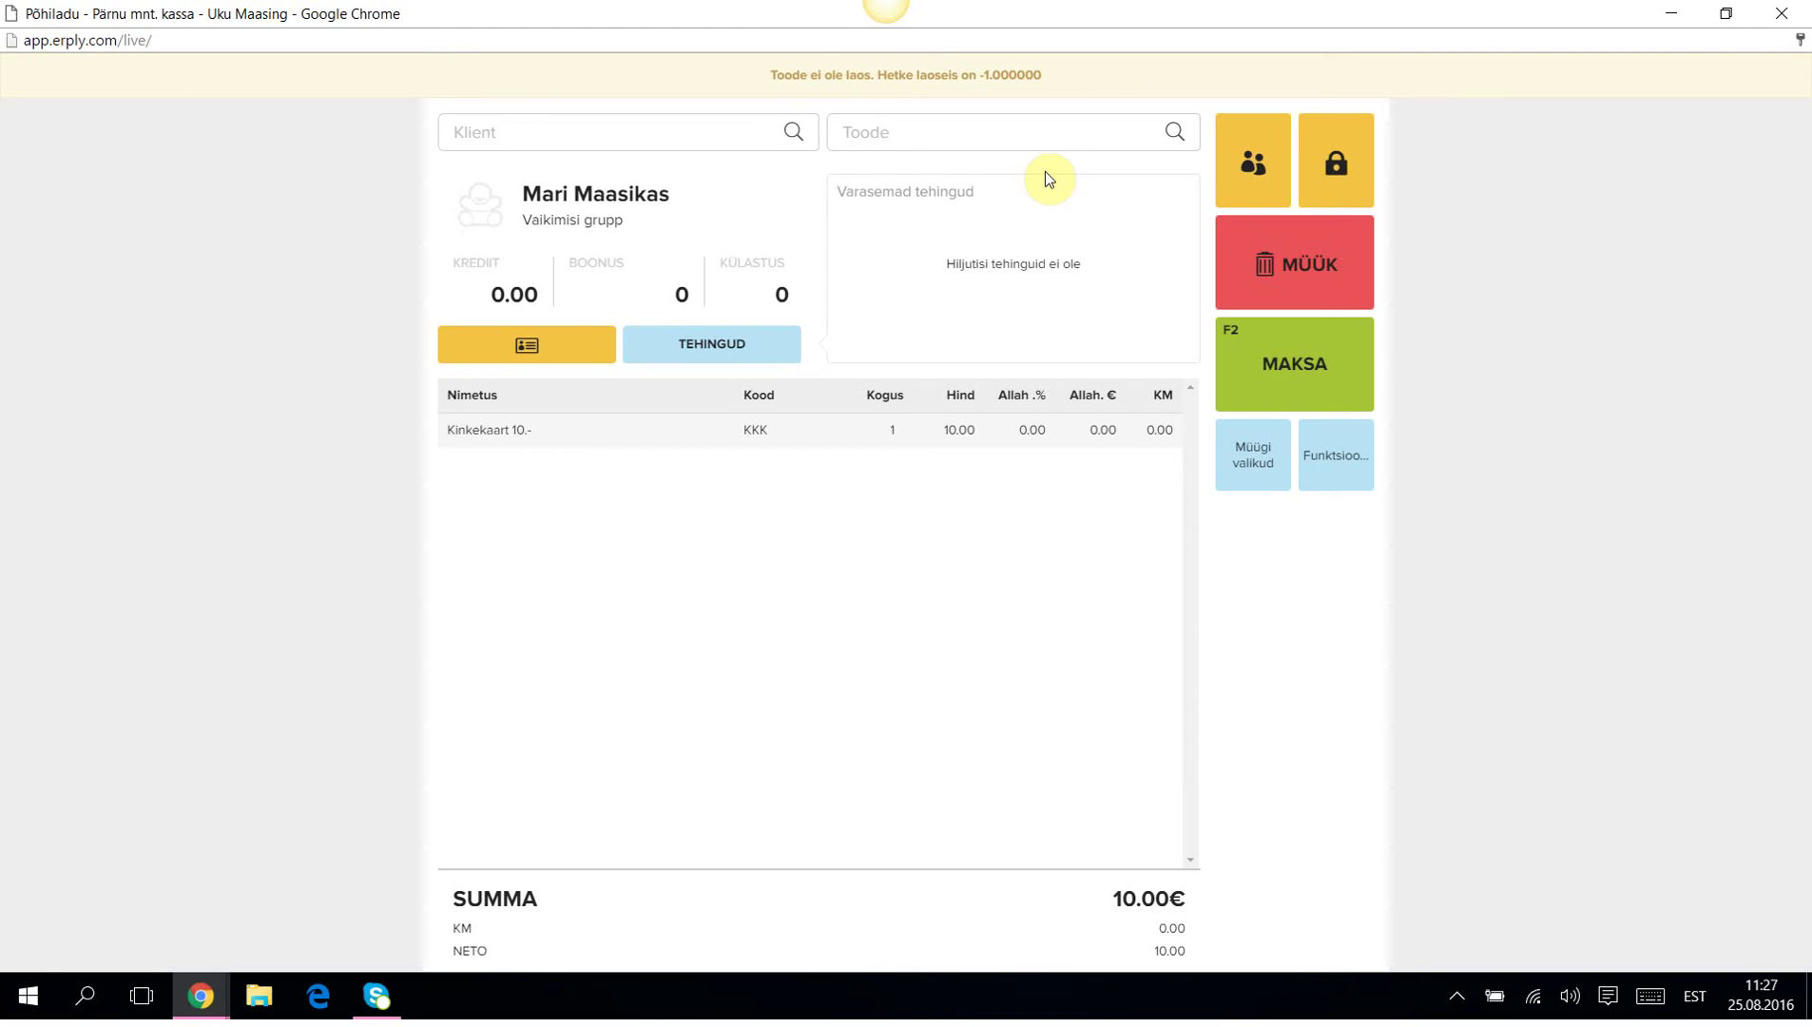
pyautogui.click(1297, 356)
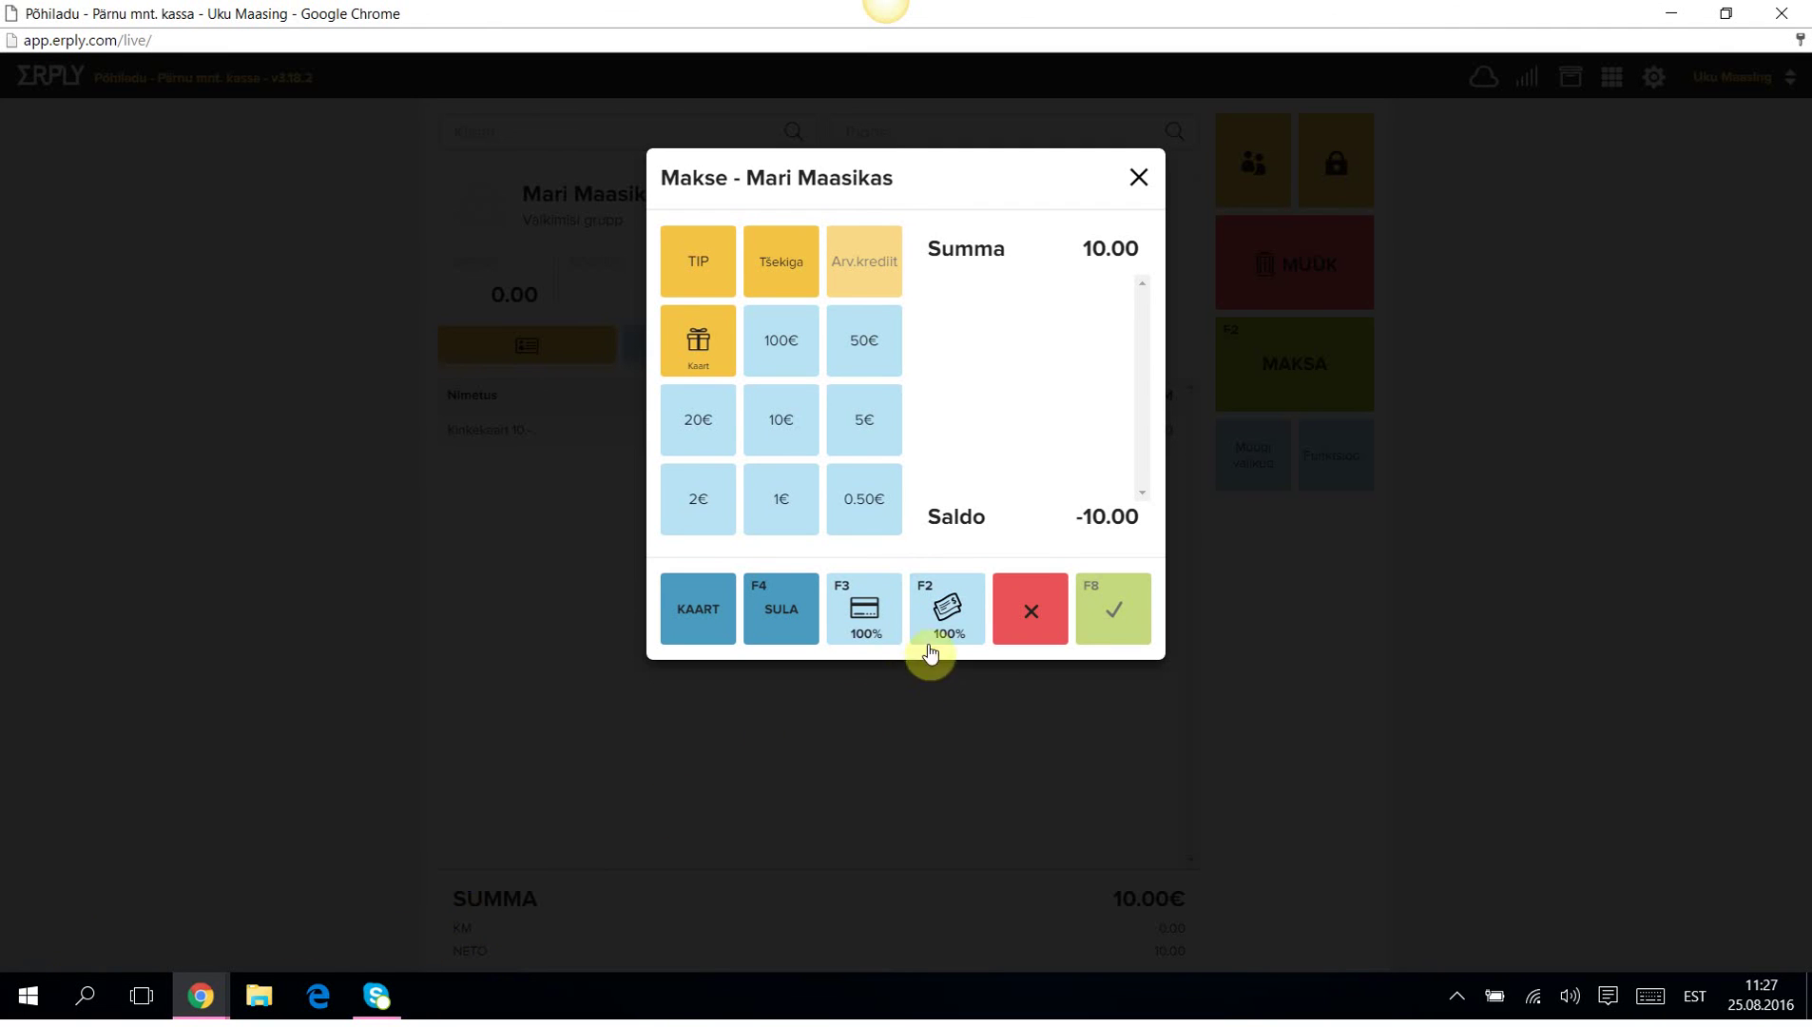
pyautogui.click(947, 618)
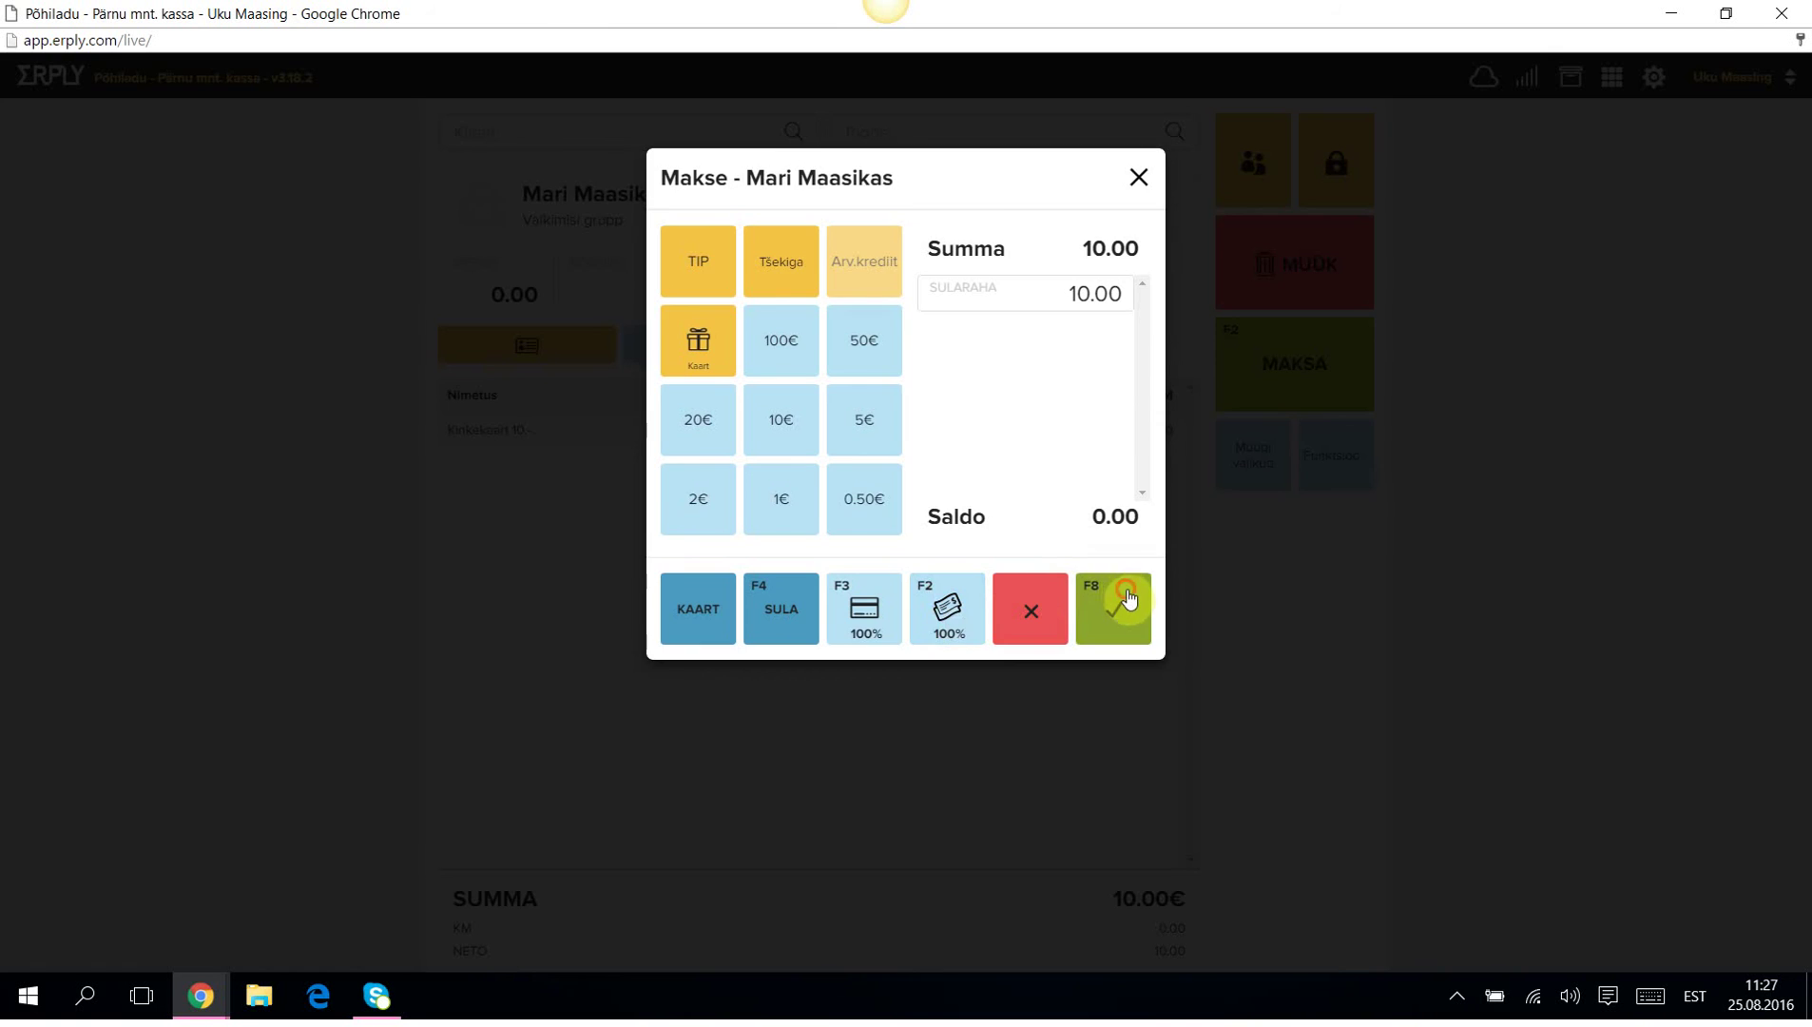
pyautogui.click(1123, 599)
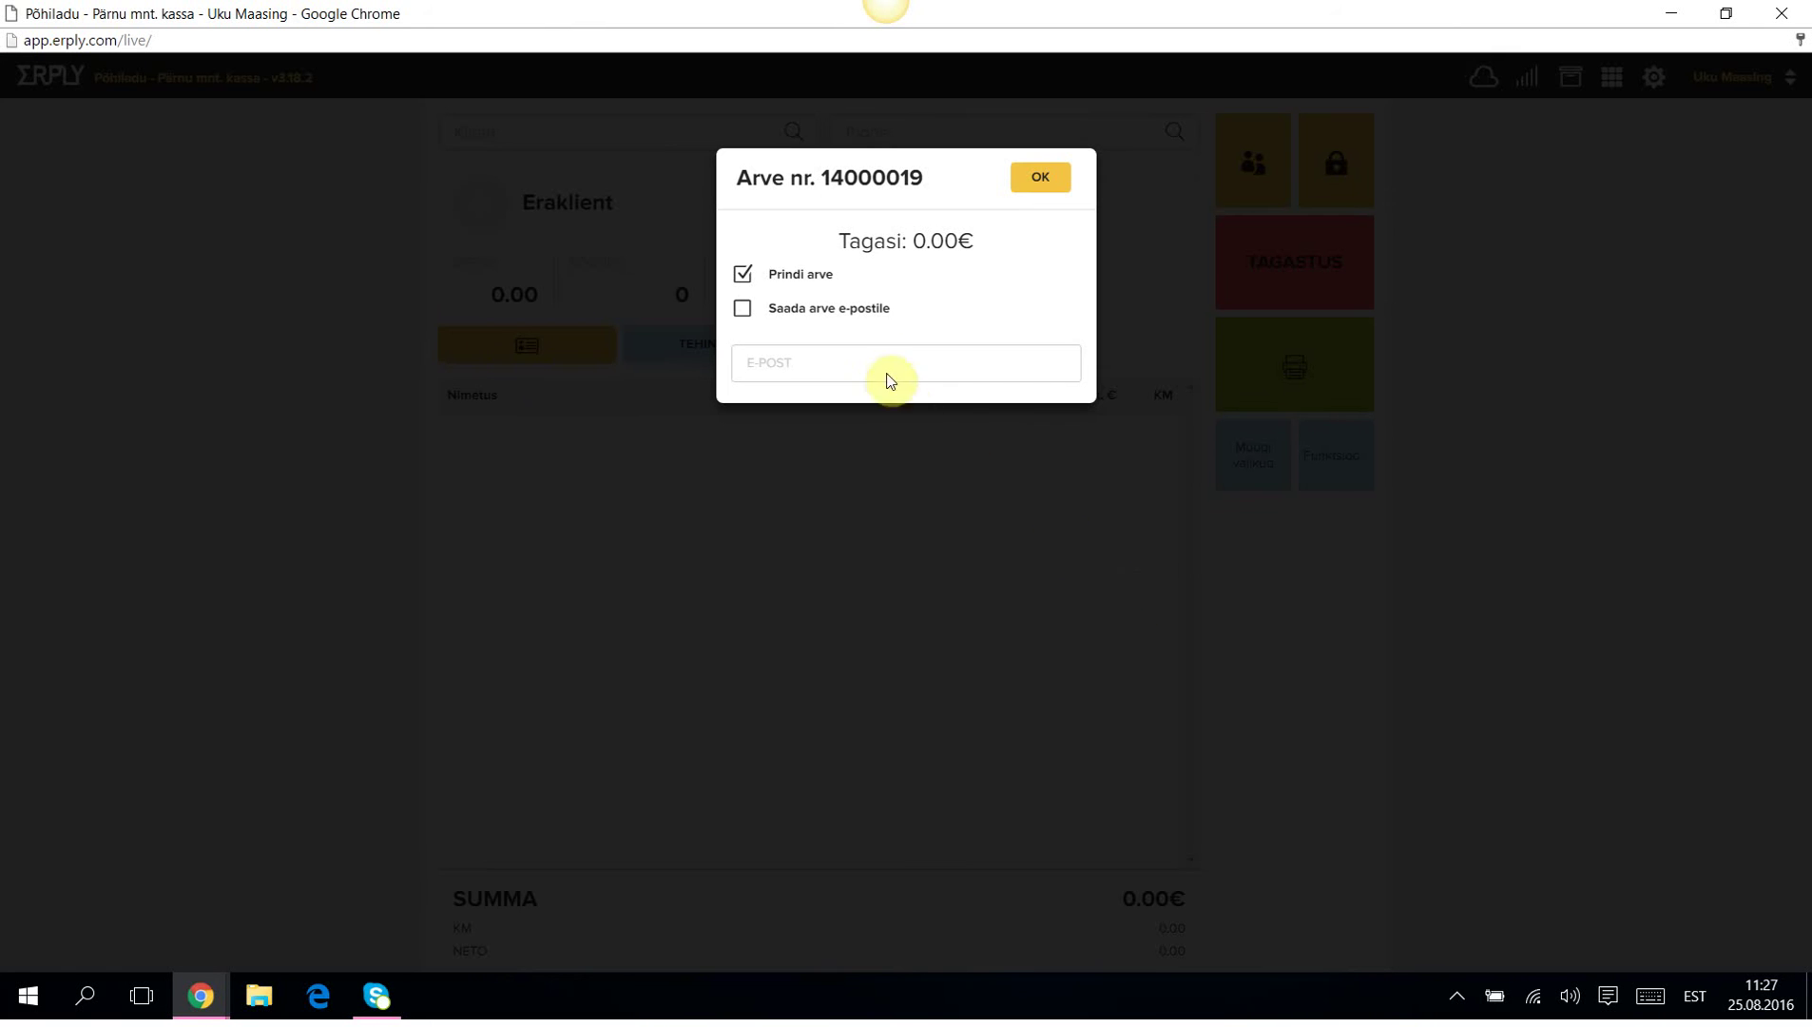
pyautogui.click(751, 277)
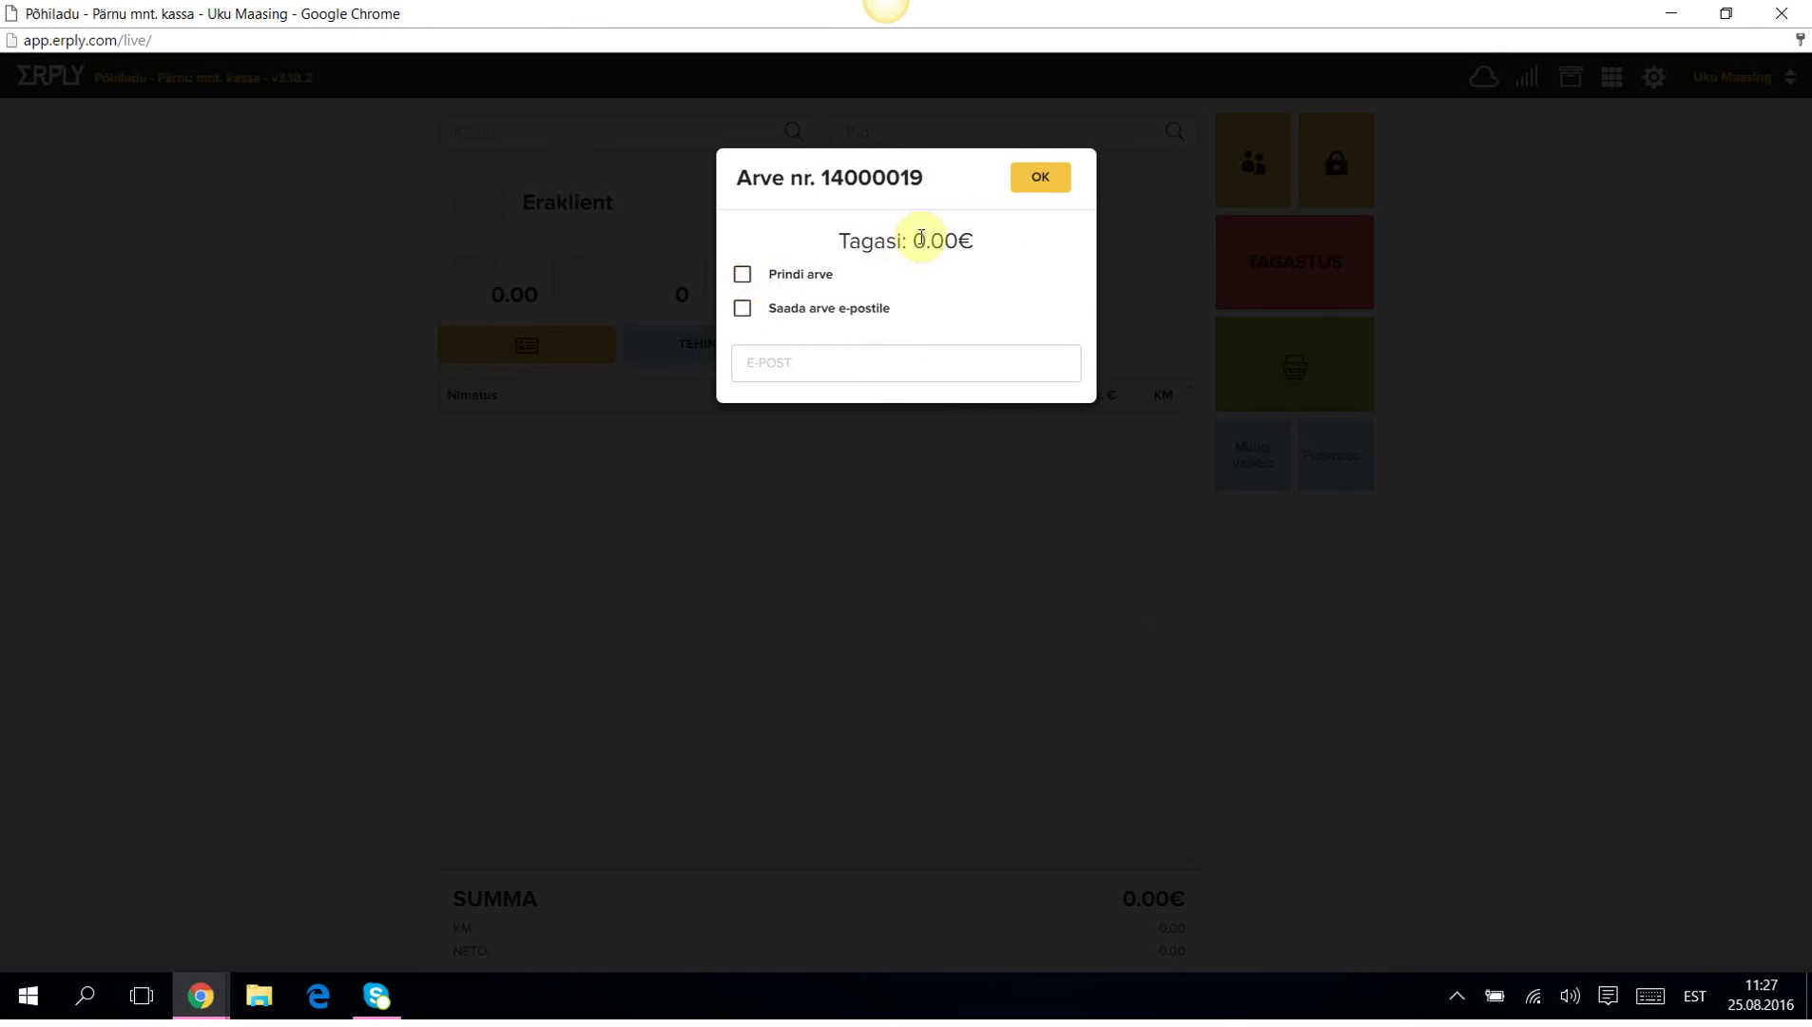
pyautogui.click(1037, 180)
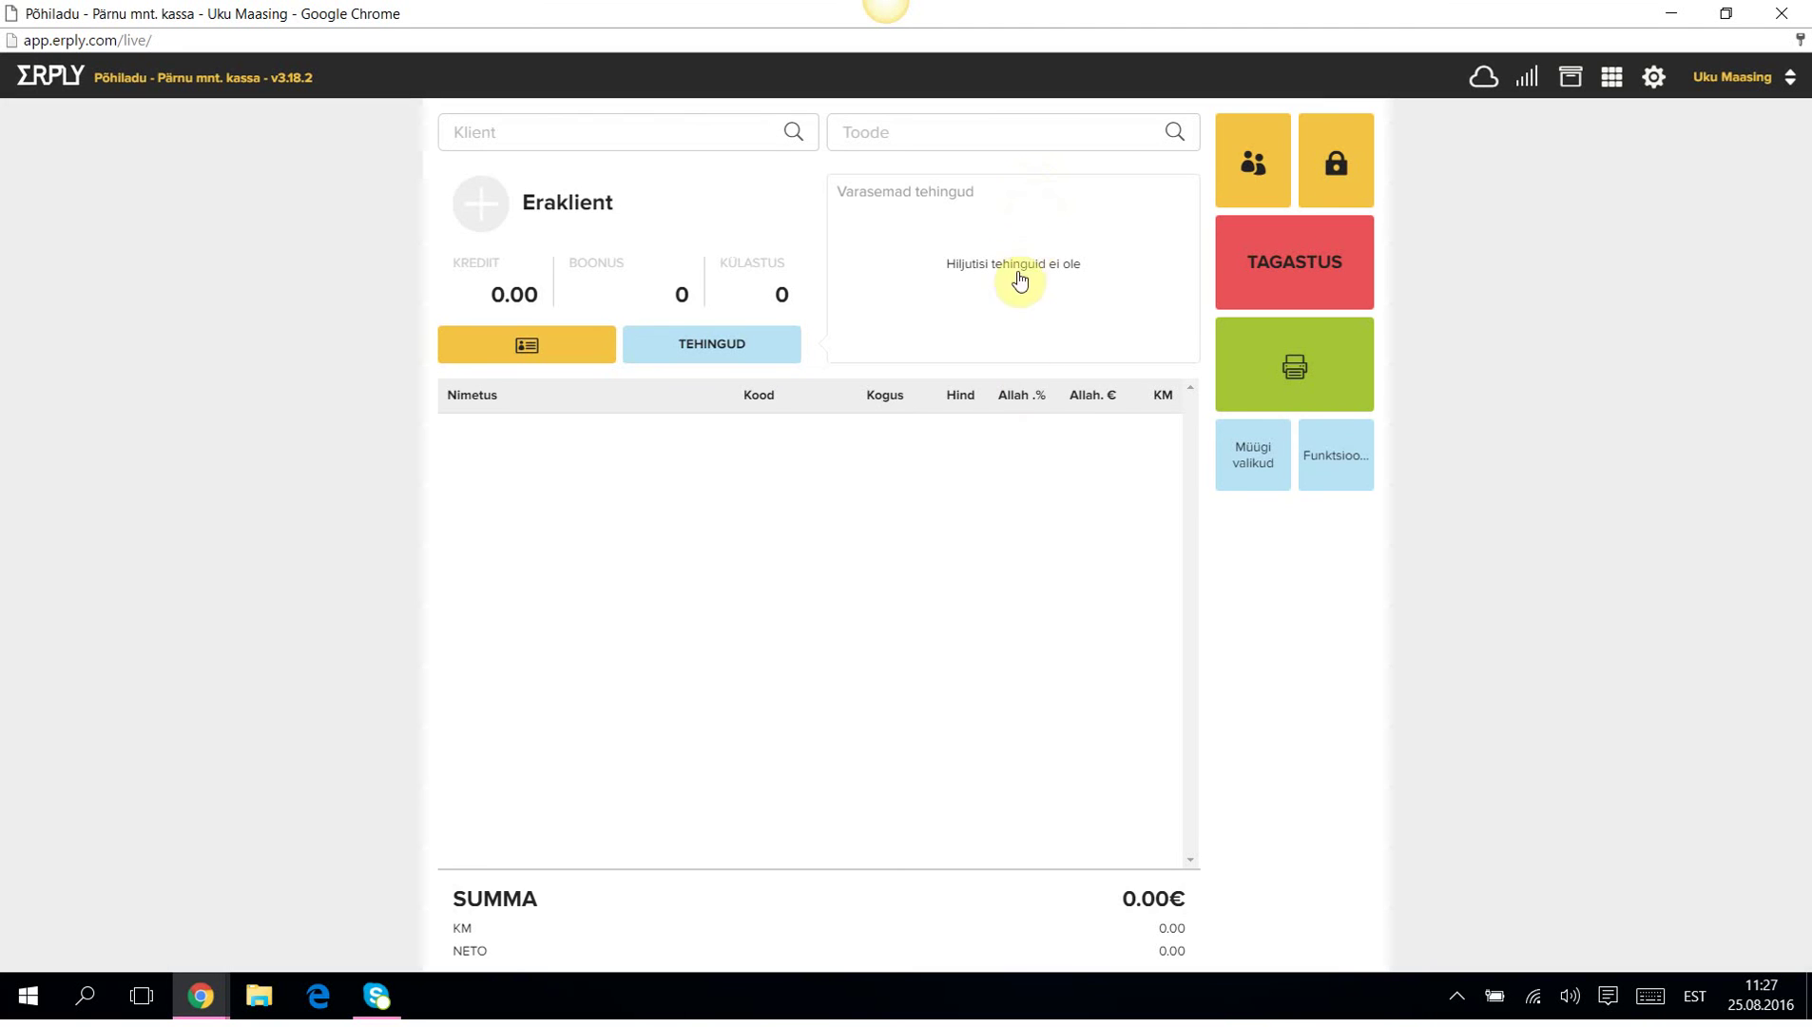
pyautogui.click(1346, 472)
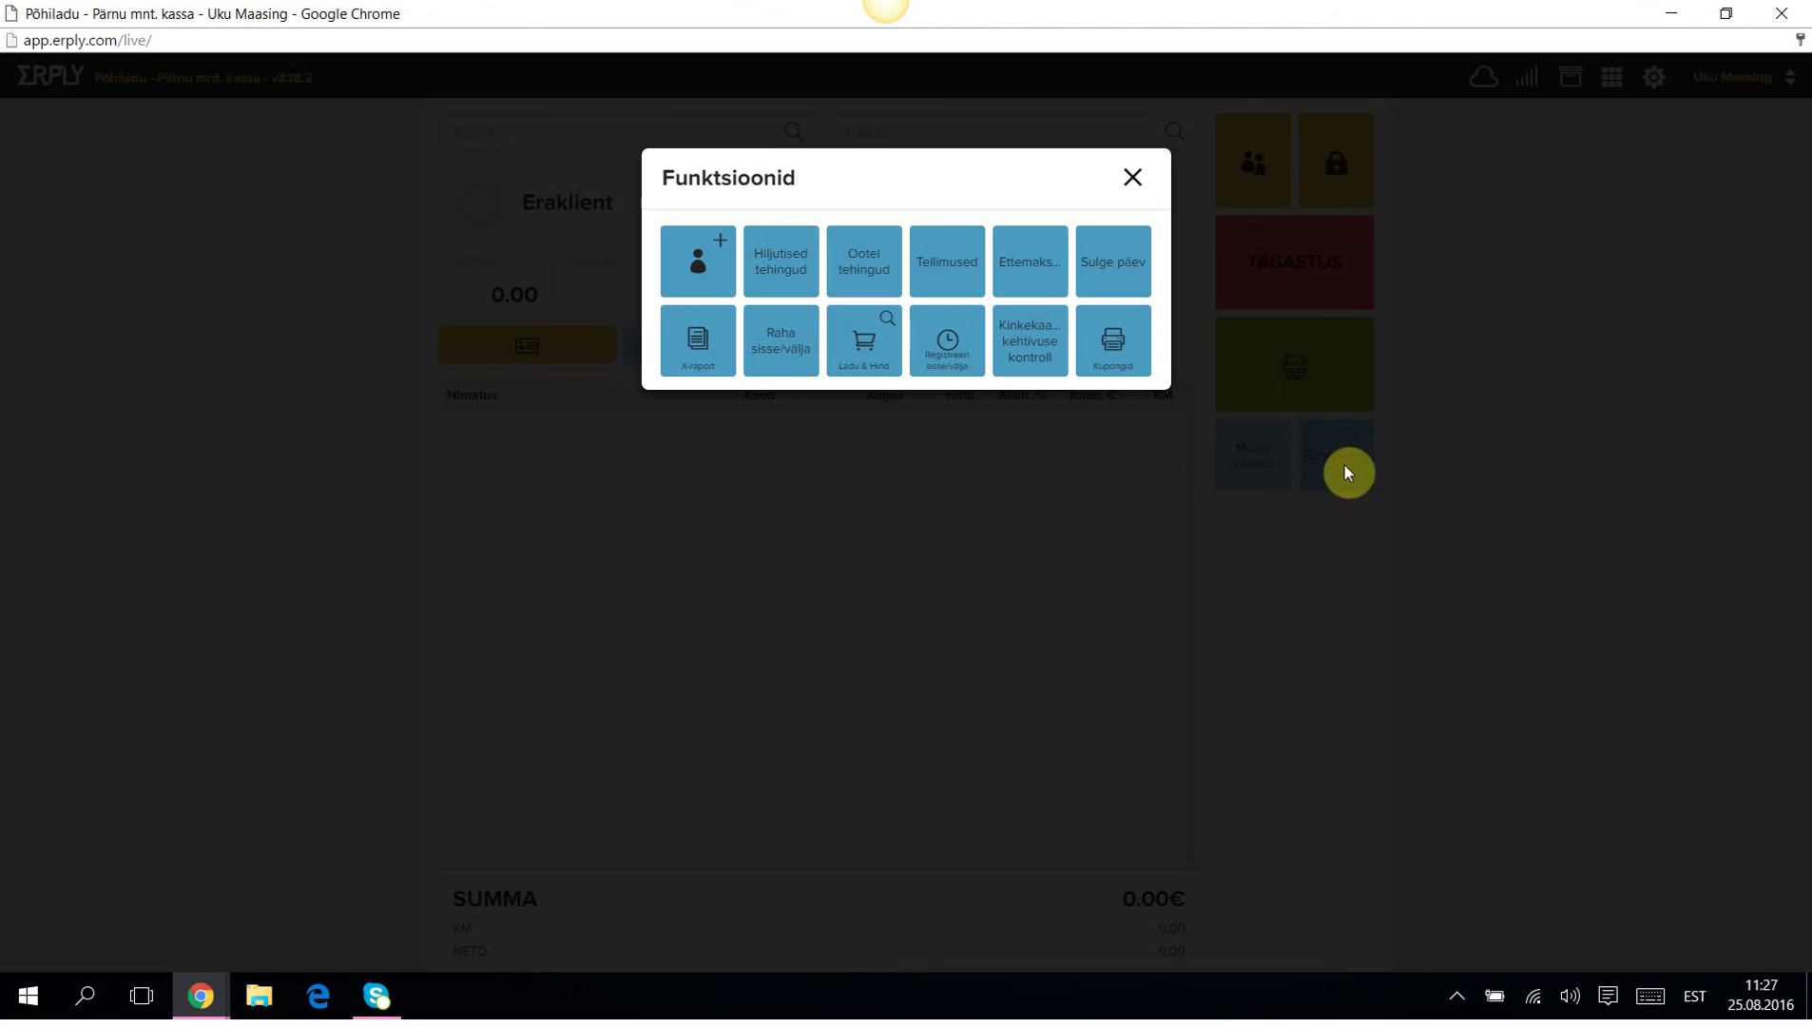
pyautogui.click(1039, 339)
pyautogui.write('2233')
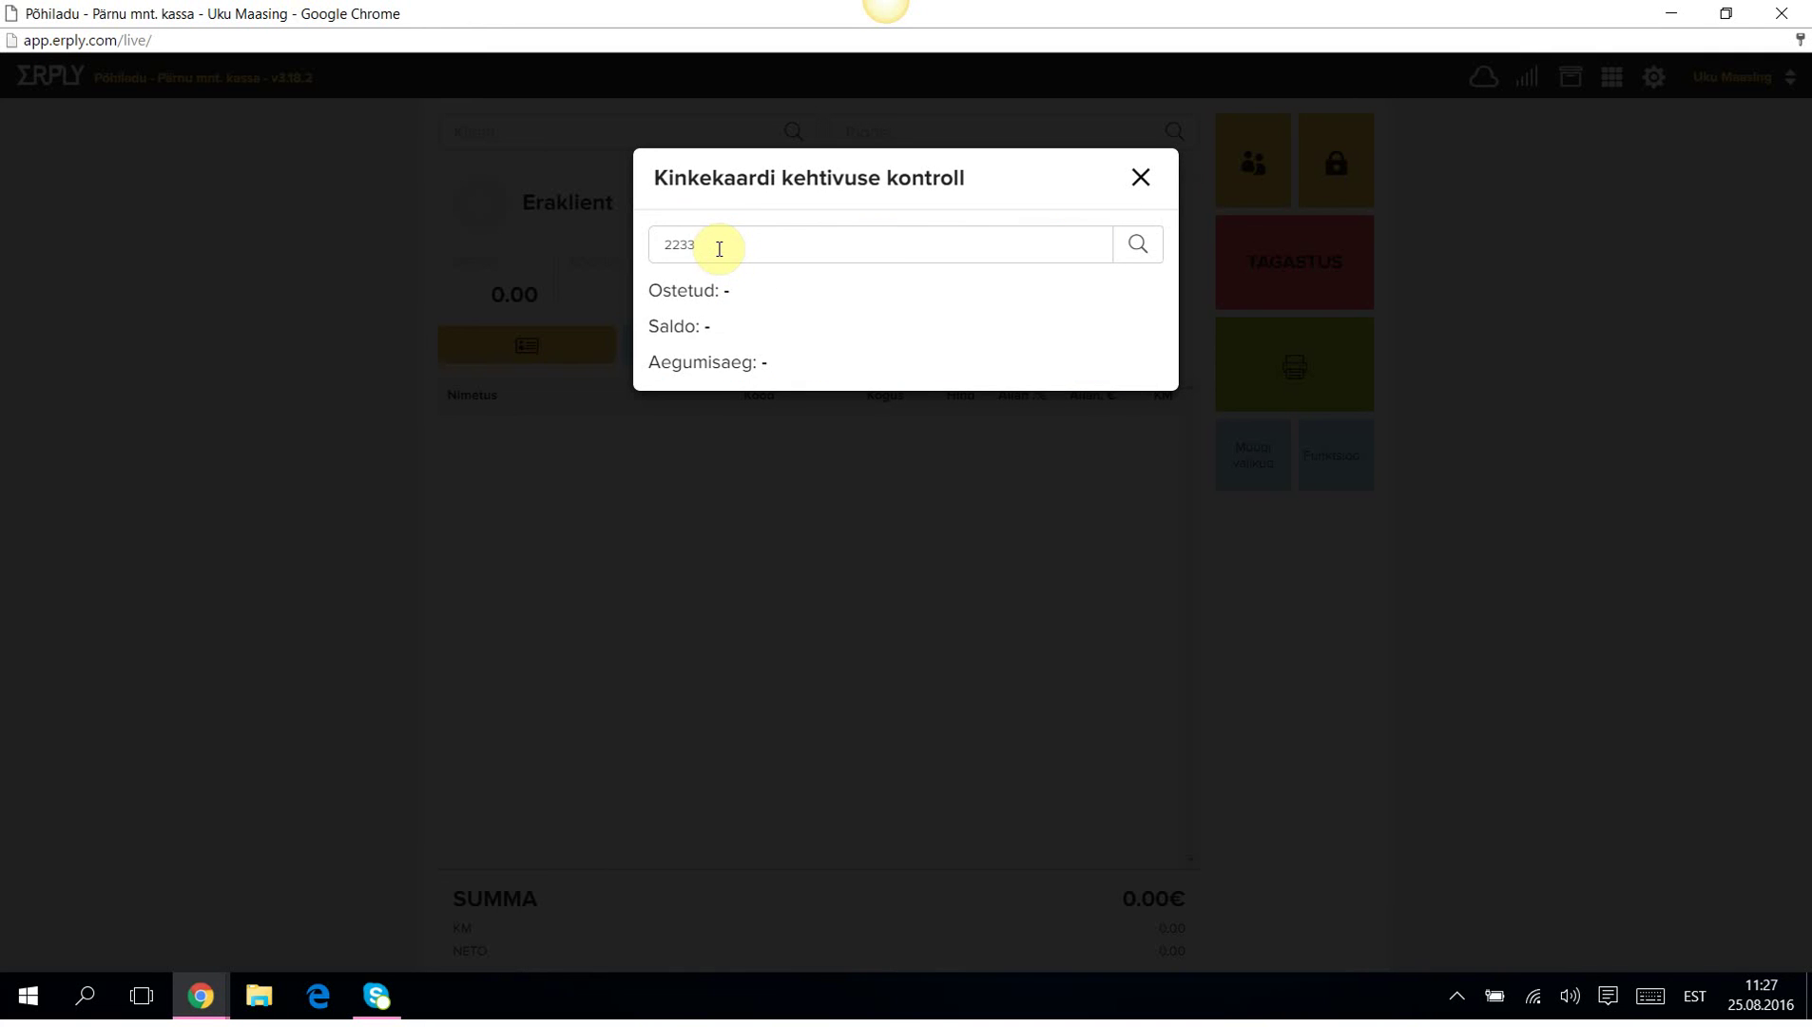
pyautogui.click(1137, 245)
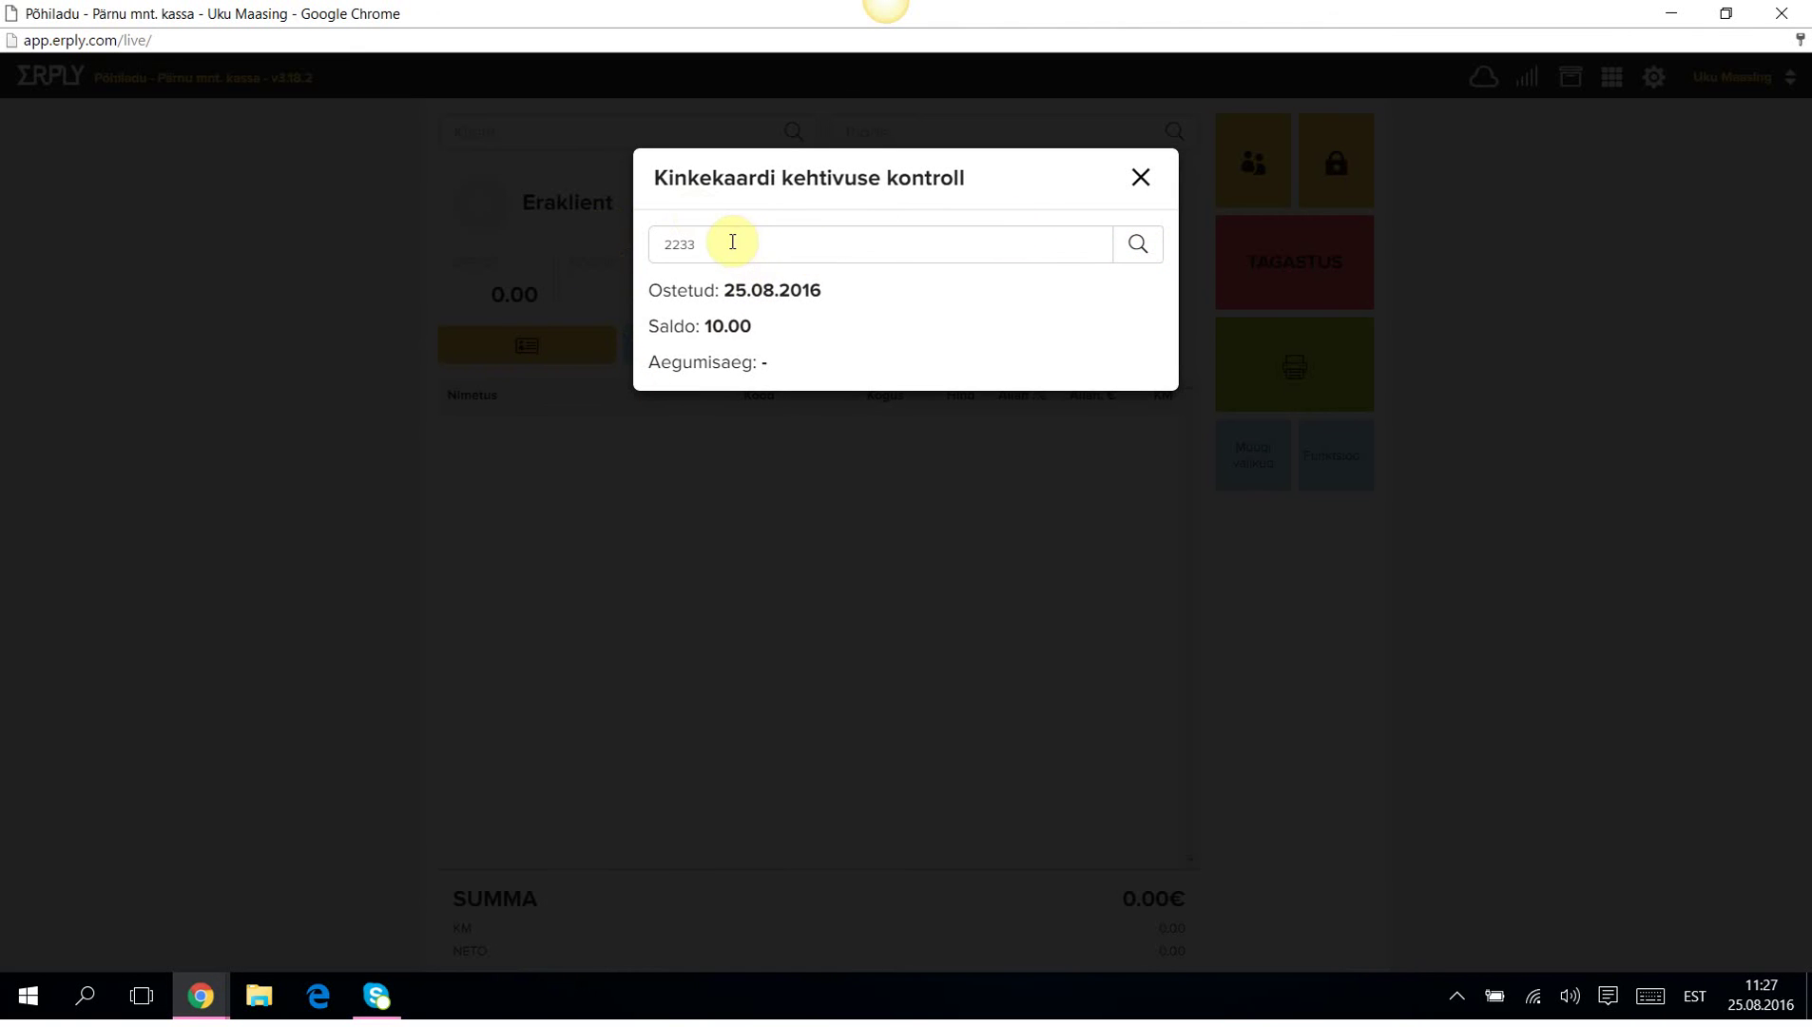
pyautogui.moveTo(732, 241); pyautogui.dragTo(598, 247)
pyautogui.write('1234')
pyautogui.click(1130, 246)
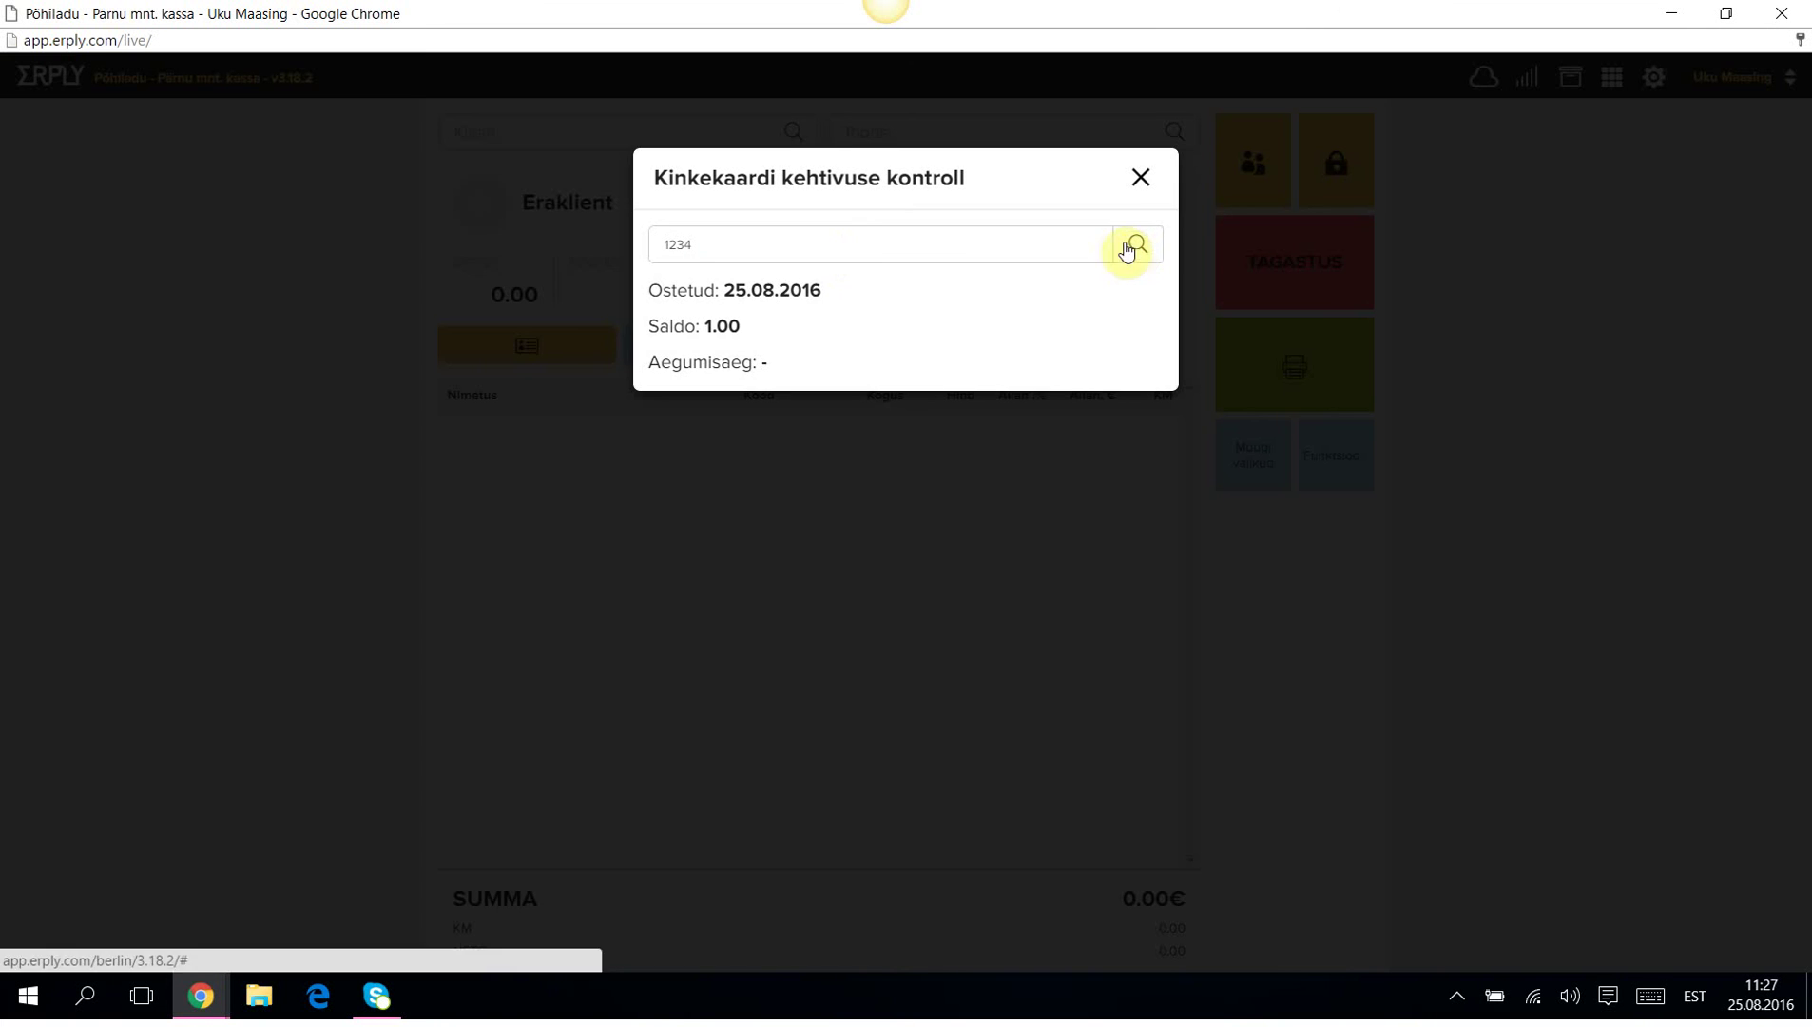
pyautogui.click(1141, 177)
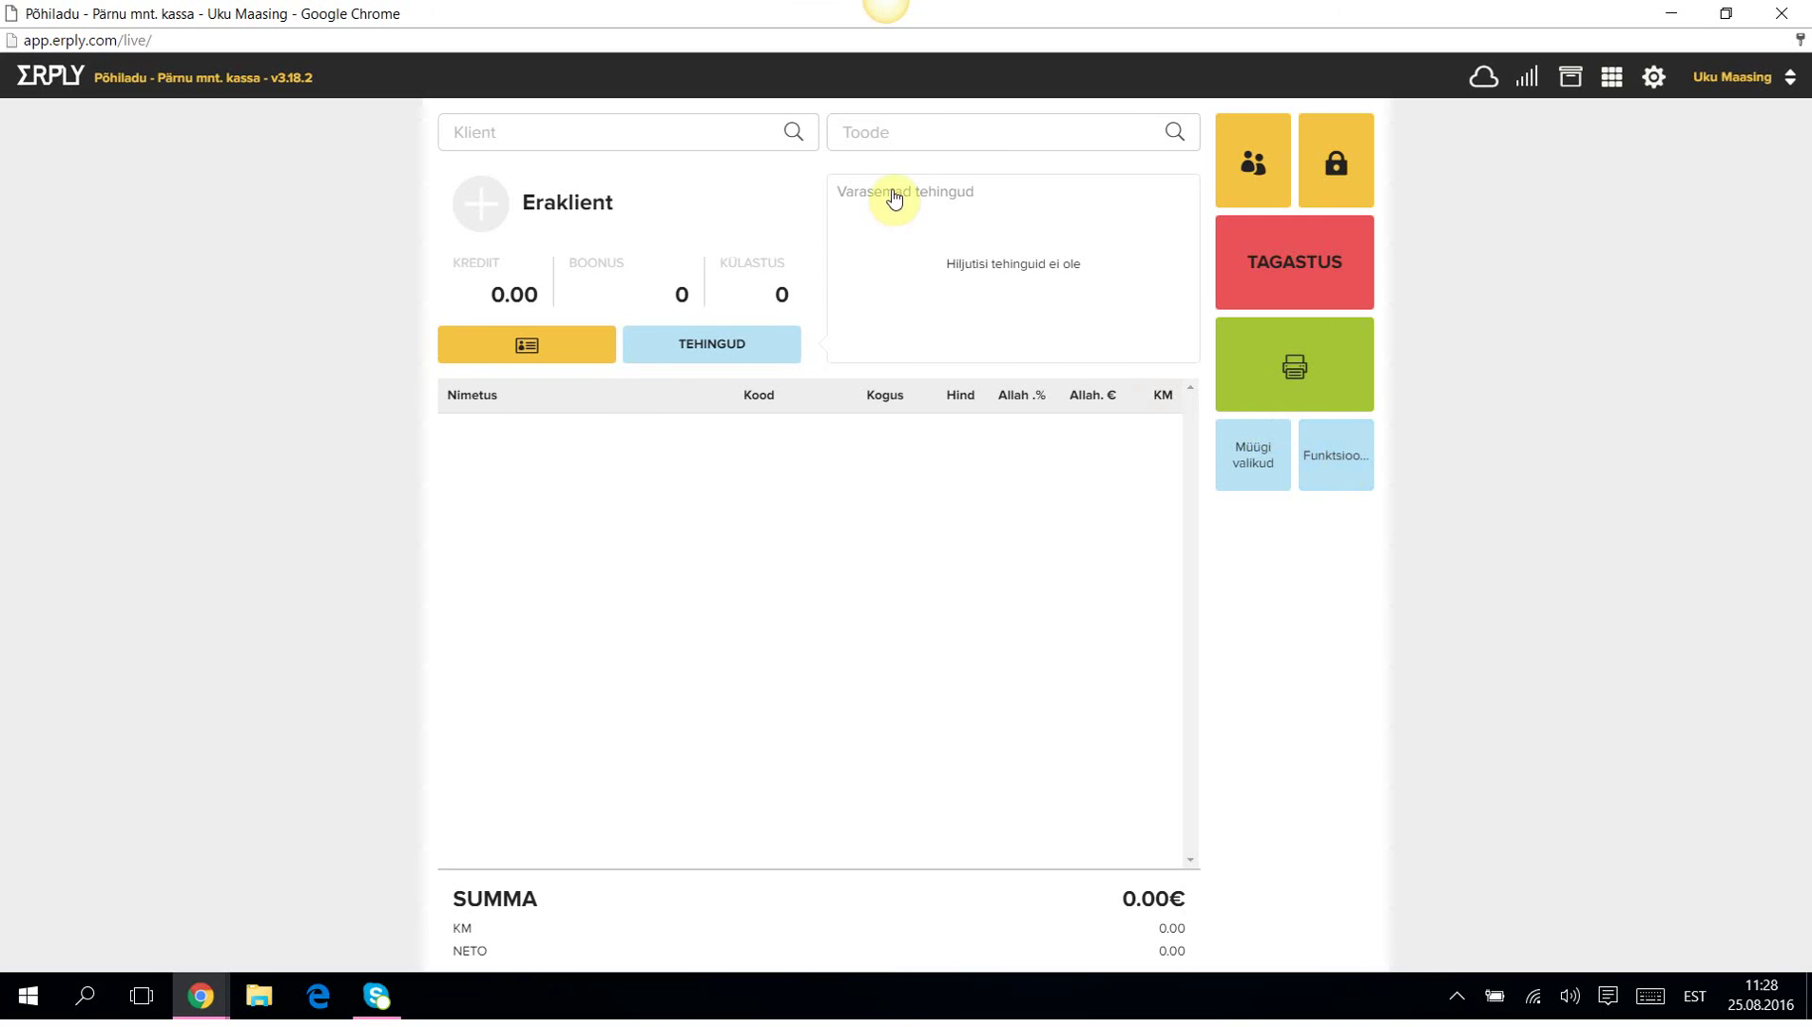
# Add T-särk Black Medium to a new sale and begin payment.
pyautogui.click(887, 135)
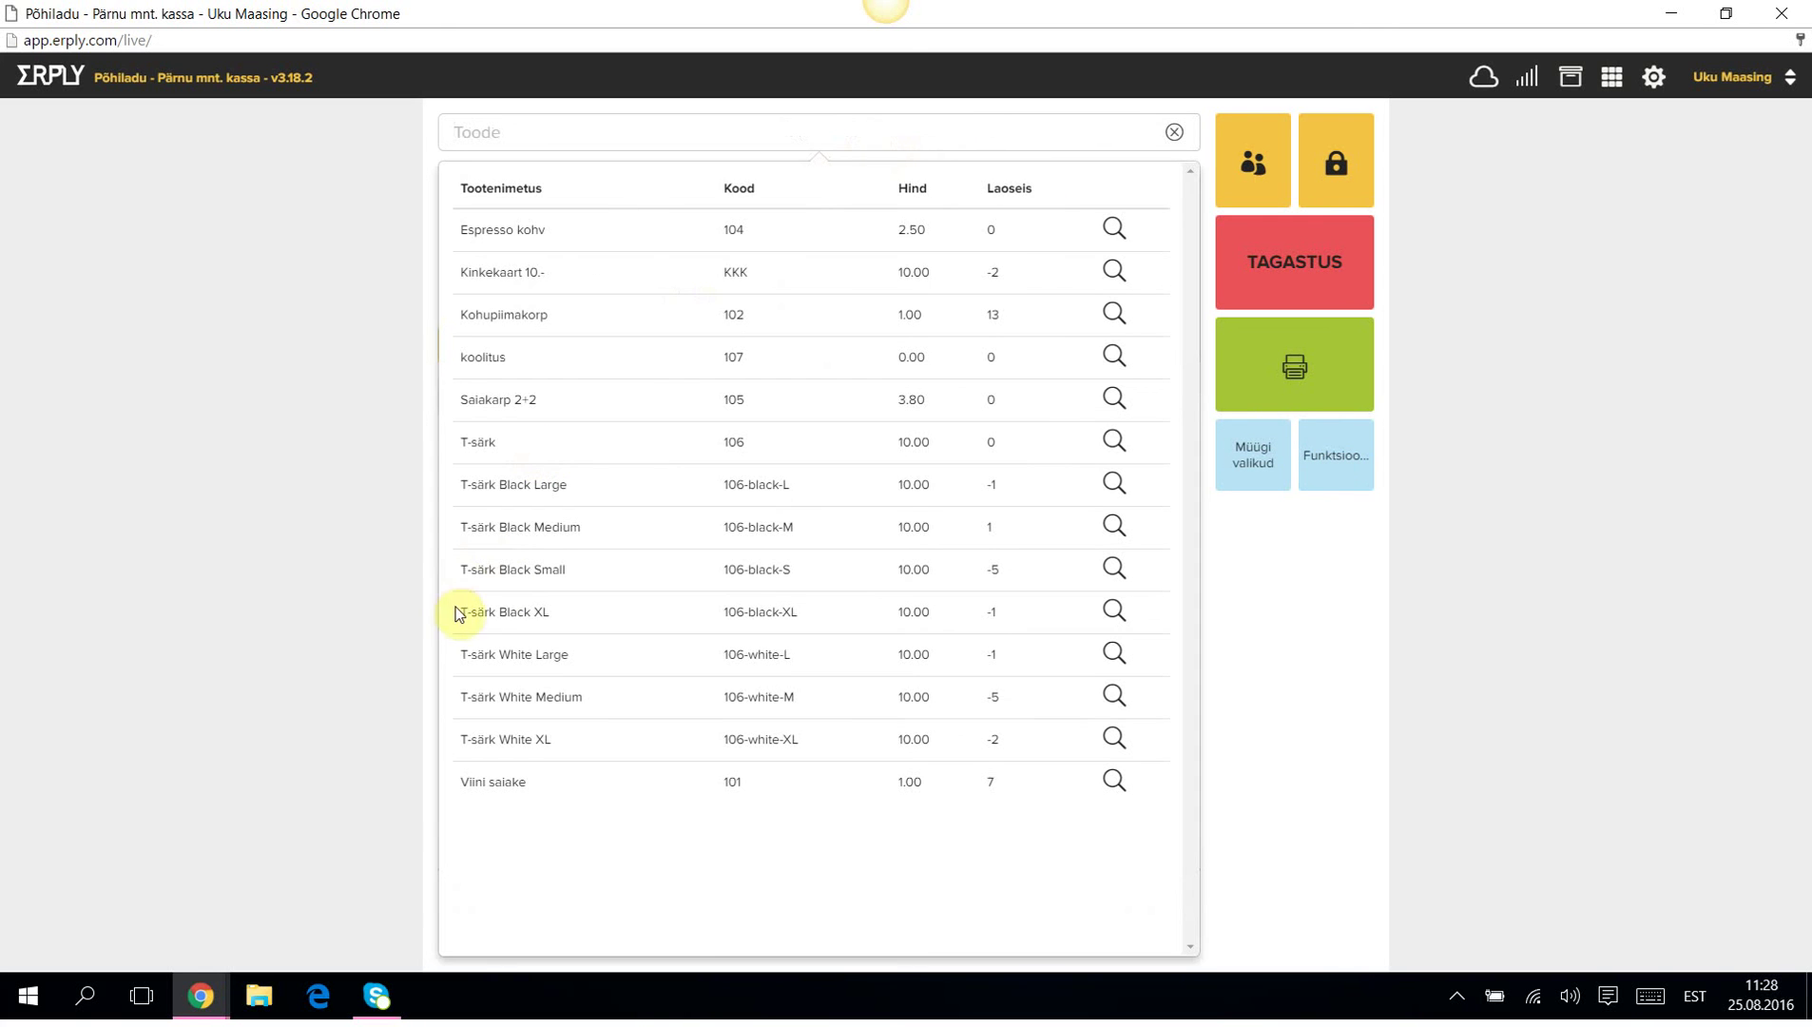
pyautogui.click(497, 526)
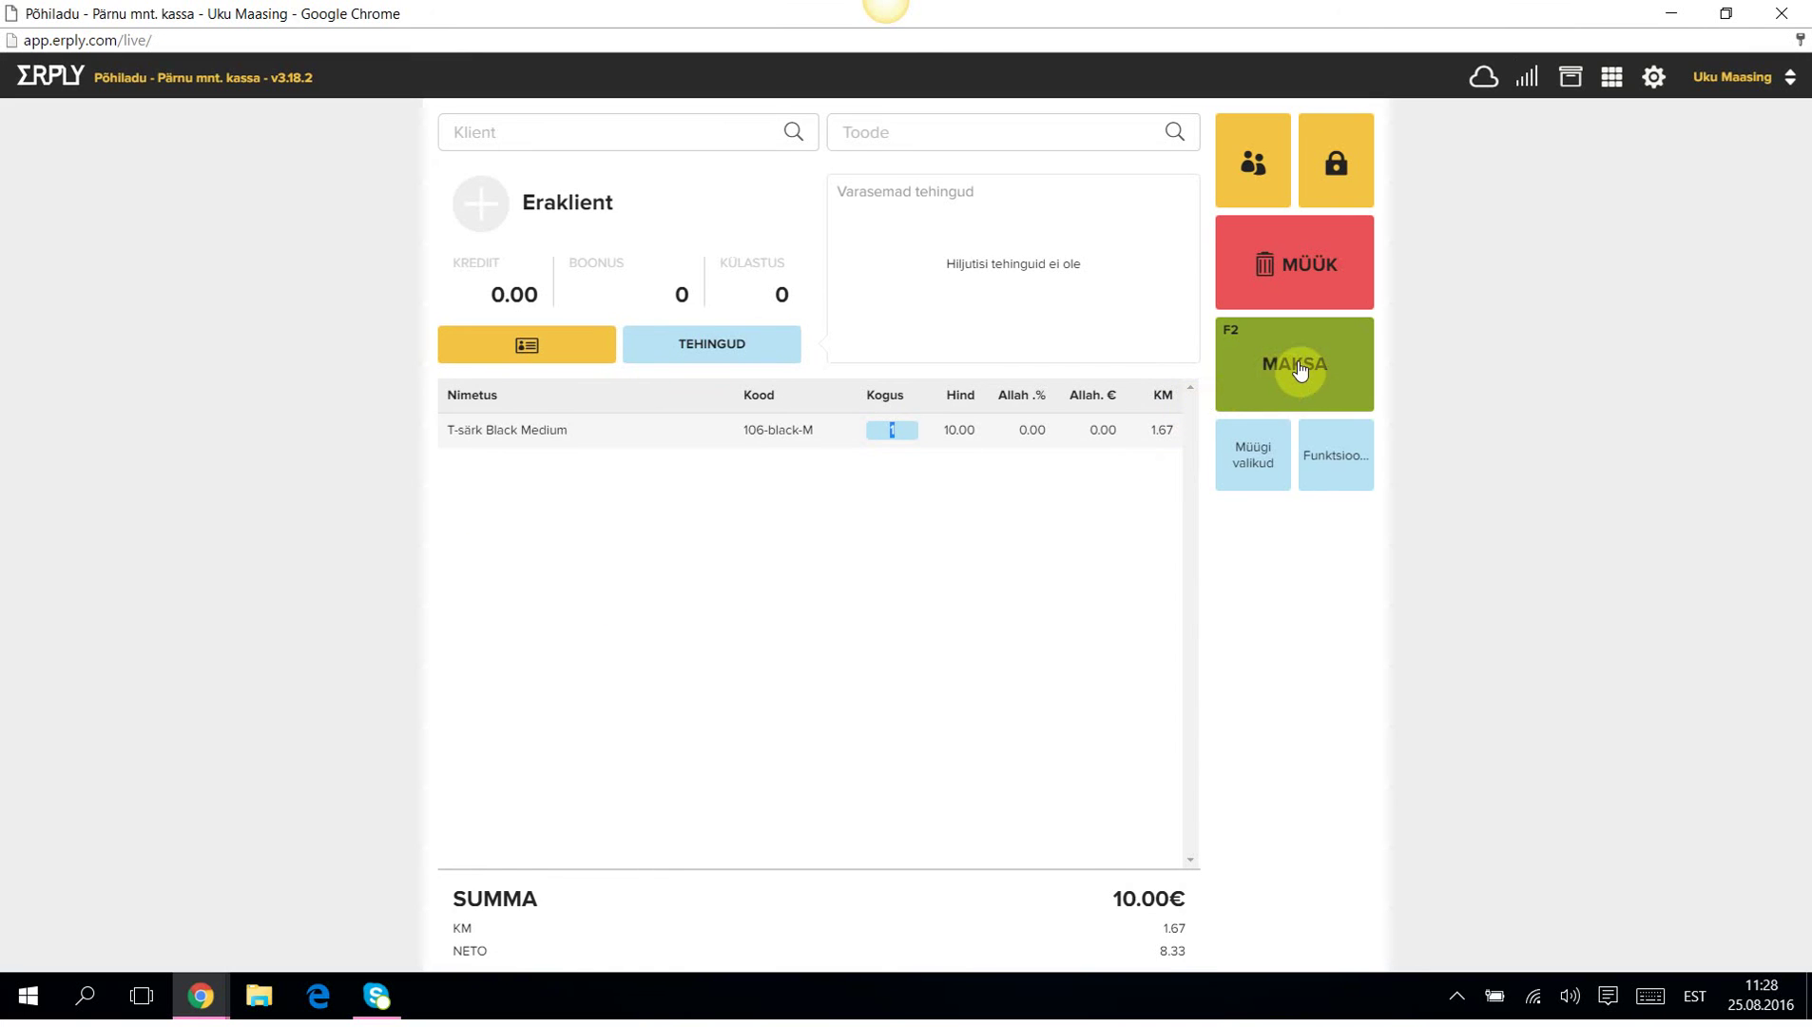
pyautogui.click(1298, 365)
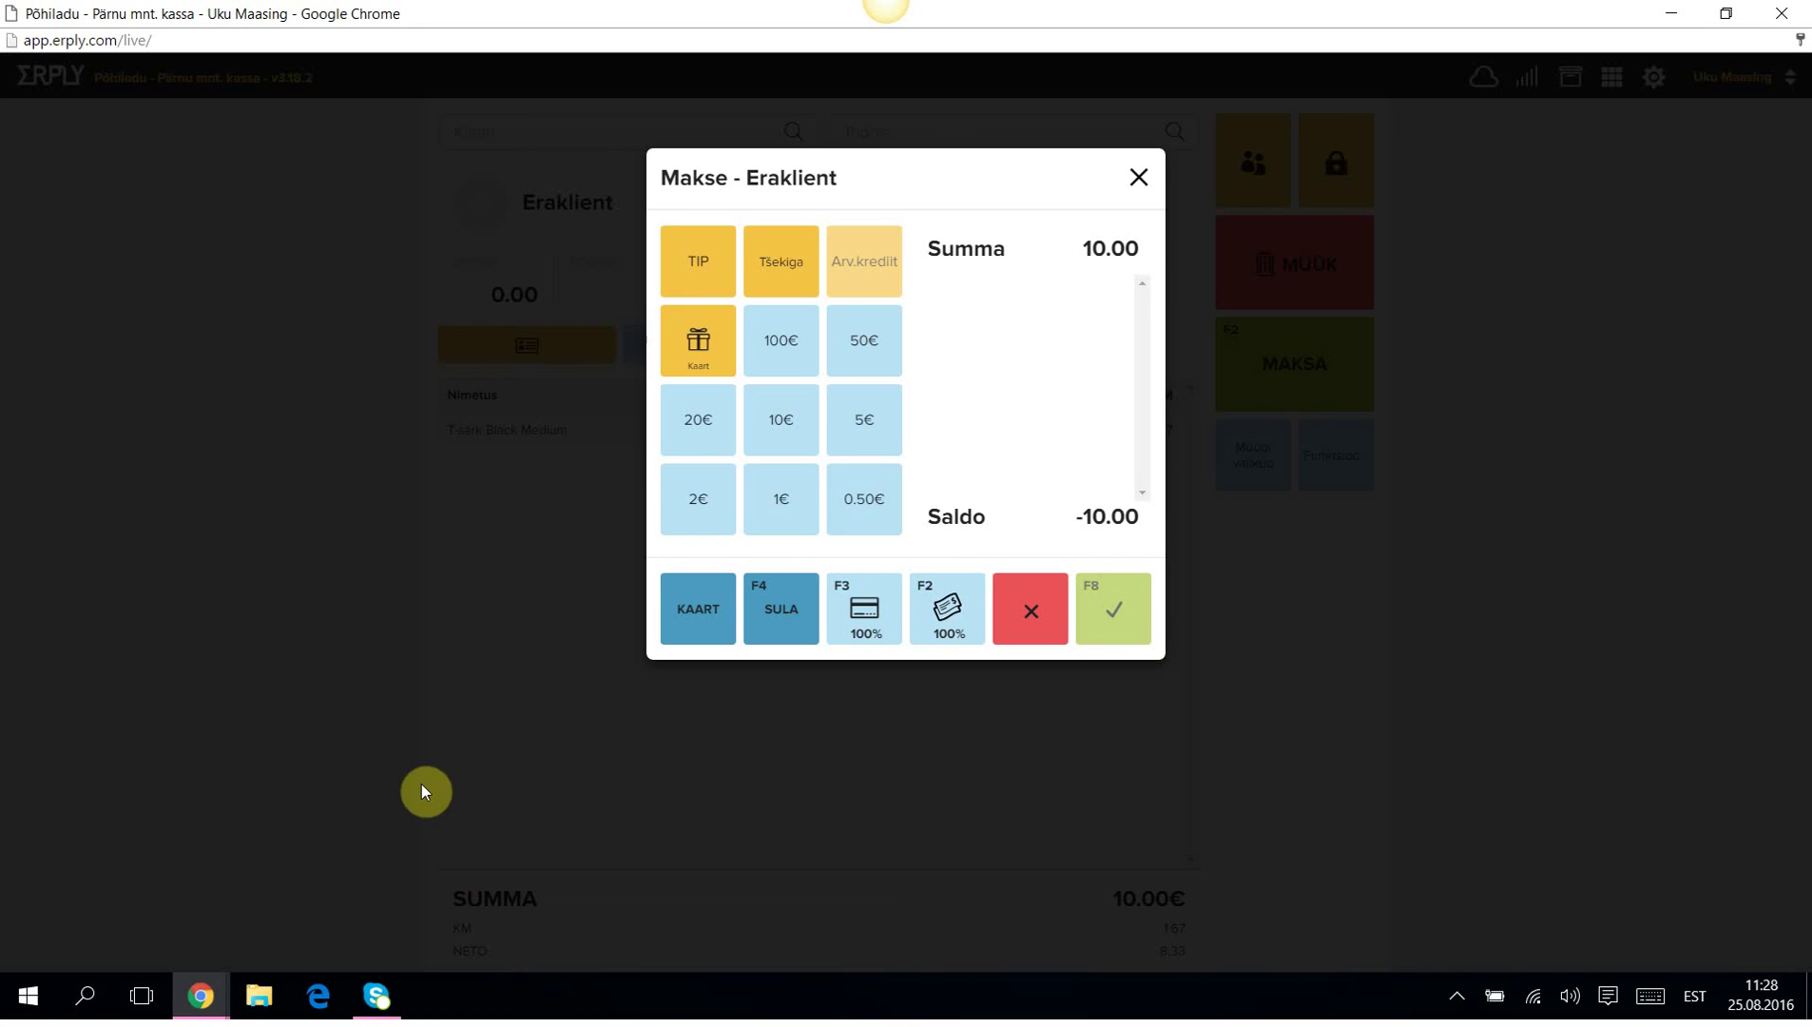
# Apply 2.00 from a plain gift card with a 'Tasku kinkekaart' note.
pyautogui.click(697, 342)
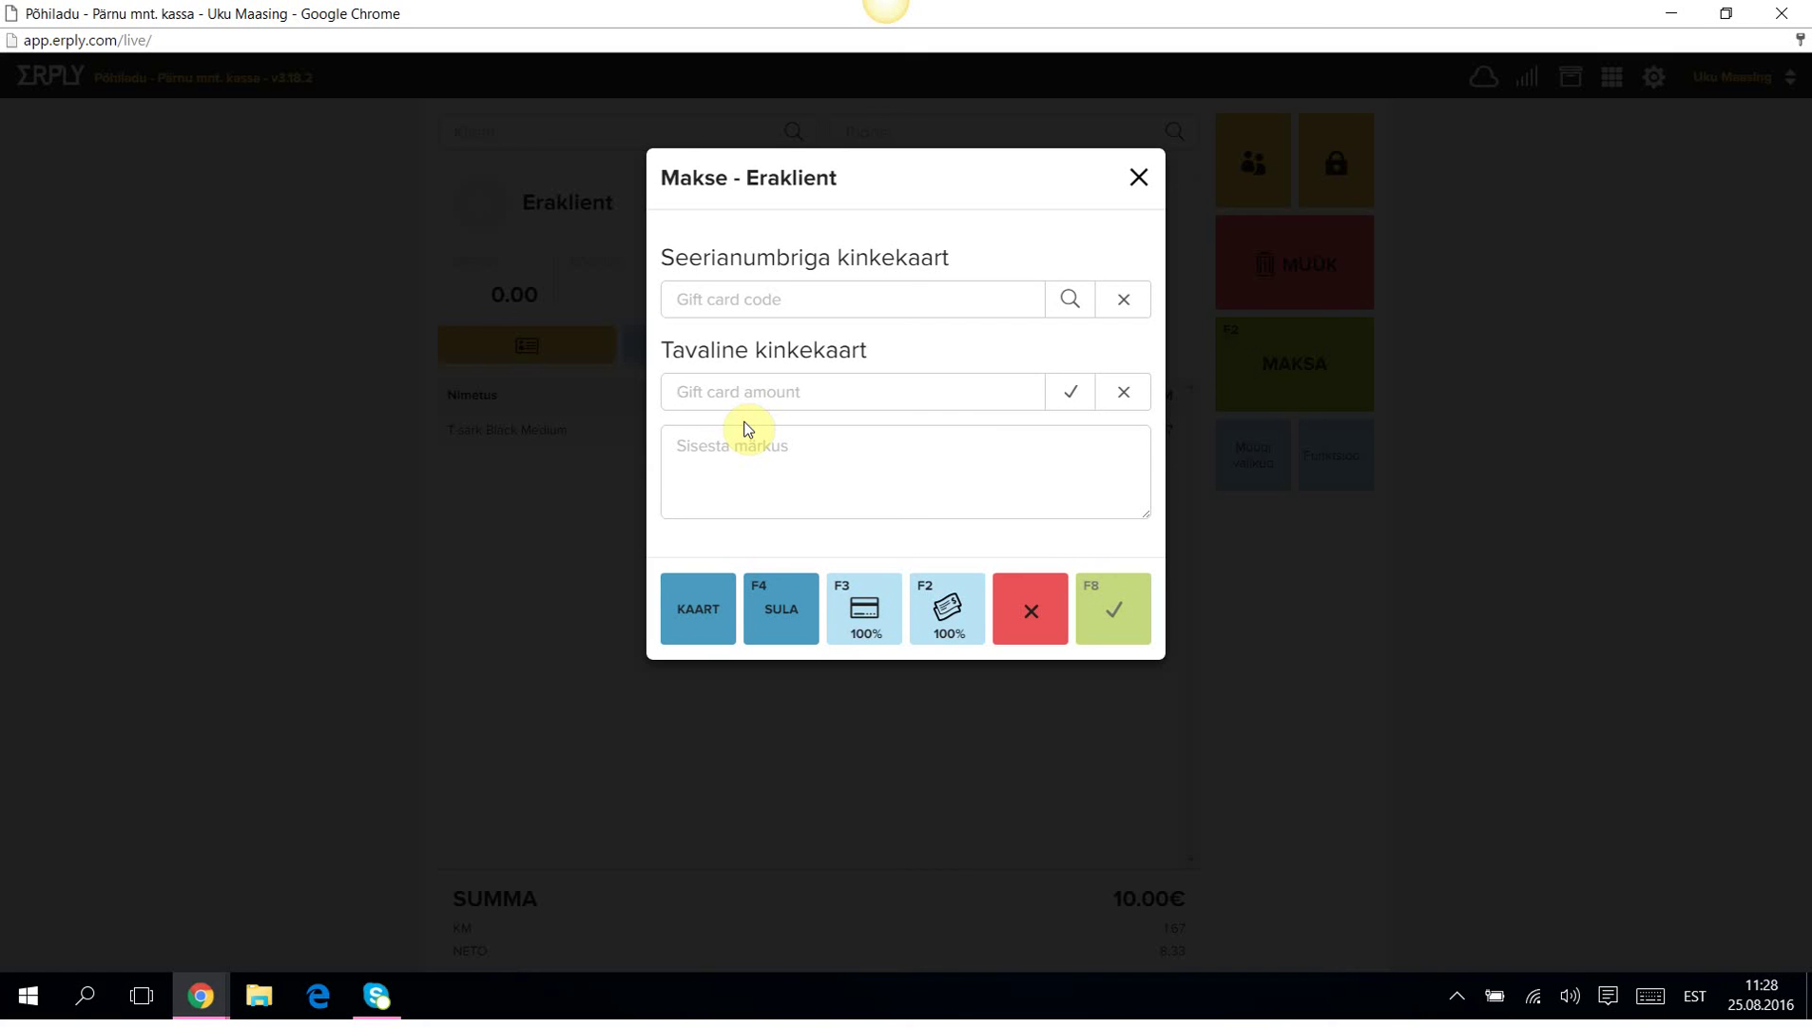
pyautogui.write('2')
pyautogui.click(718, 476)
pyautogui.write('4536475988- Tasku kinke')
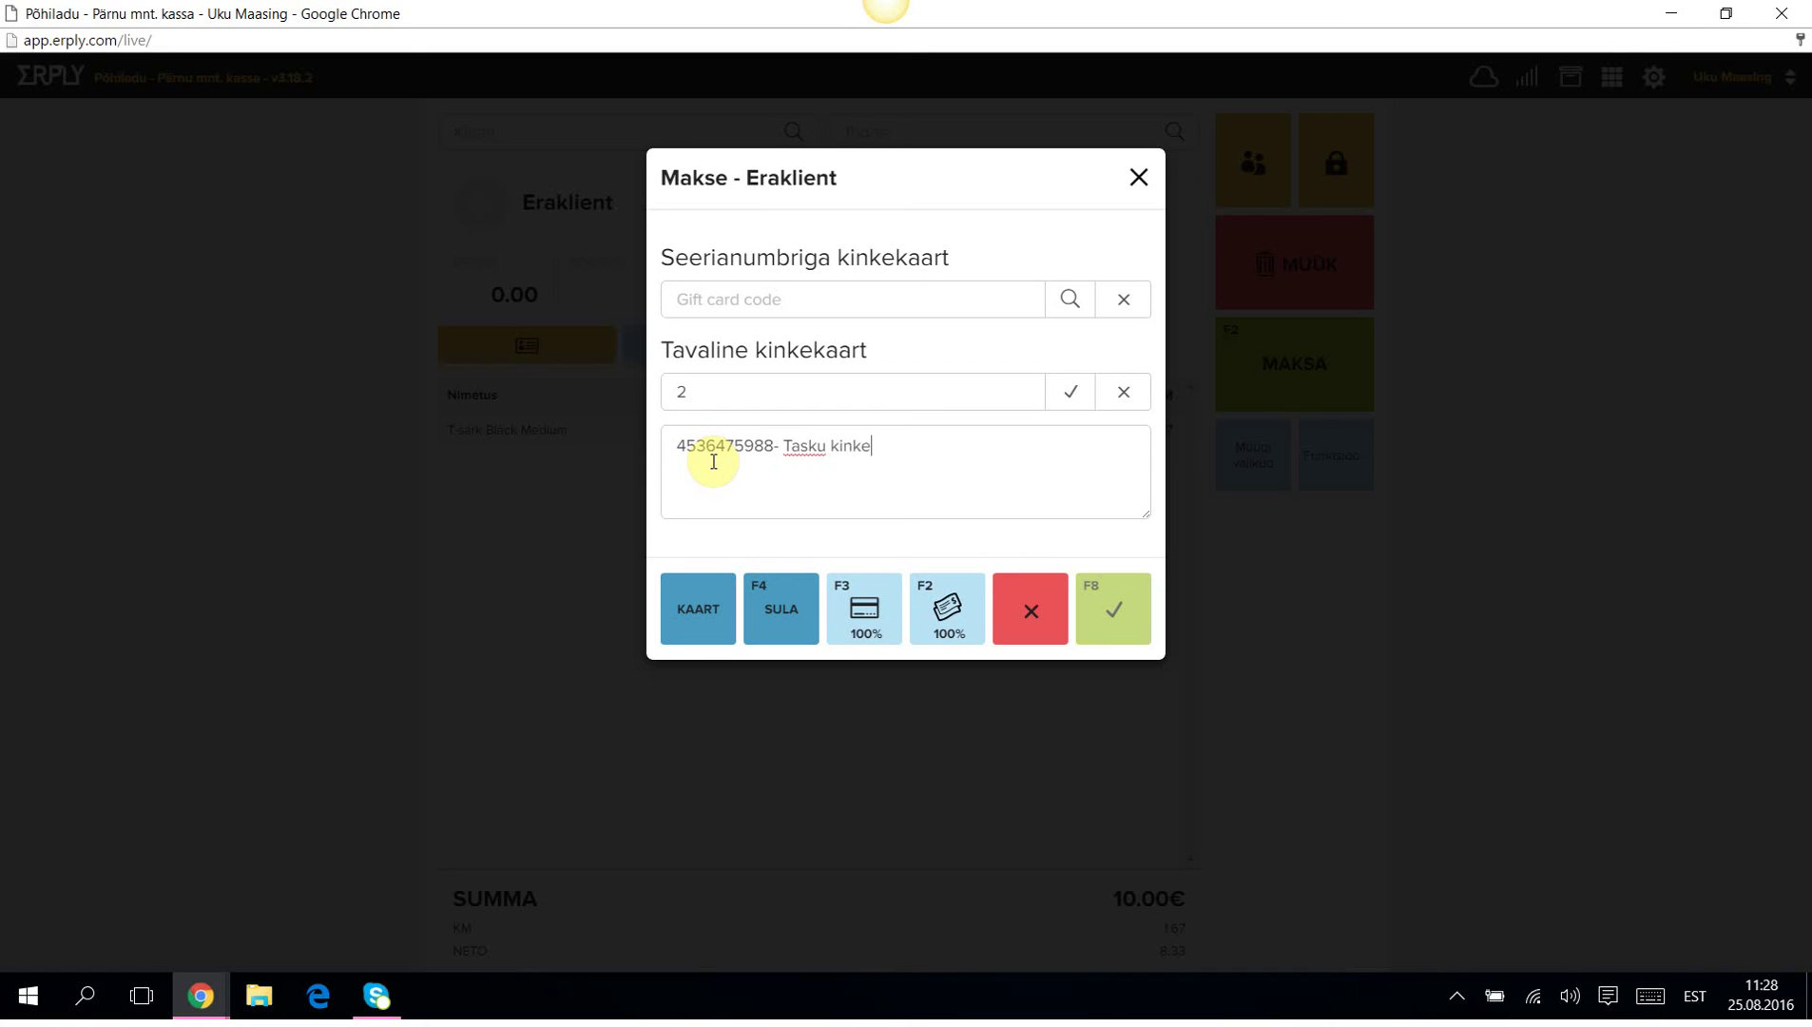
pyautogui.write('kaart')
pyautogui.click(1069, 391)
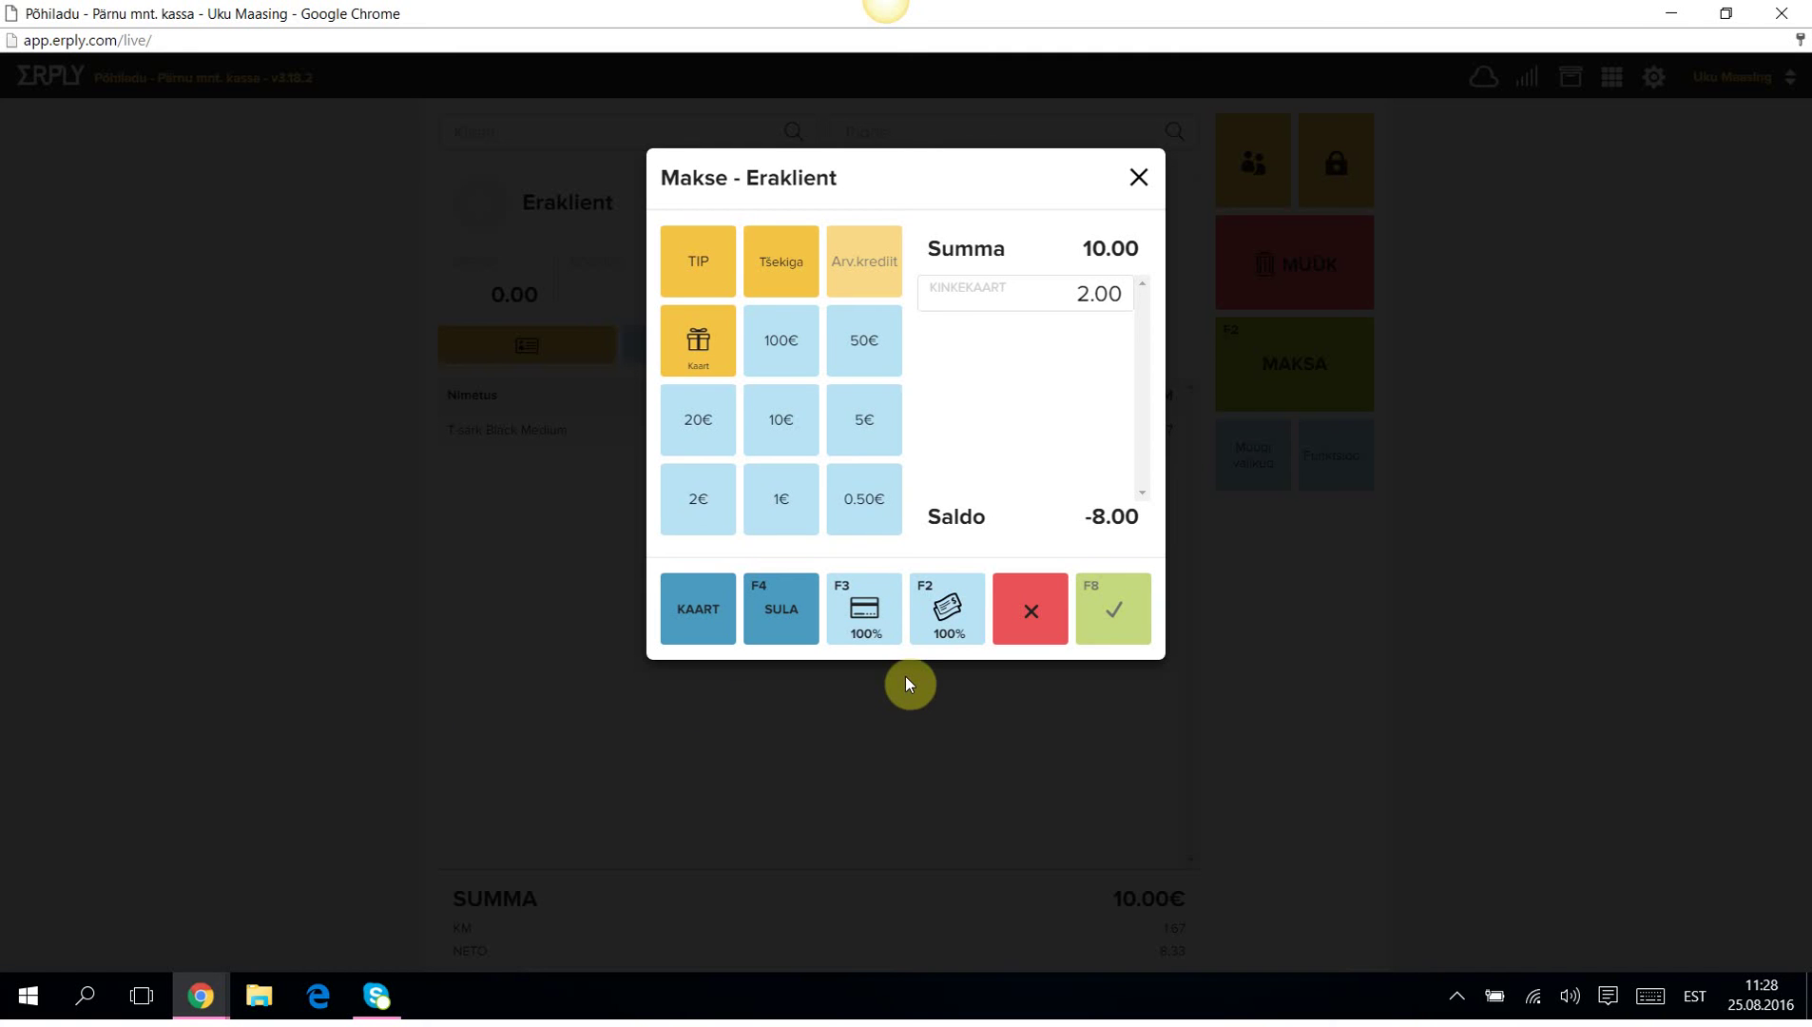
# Apply 1.00 from the serial-numbered gift card, then pay the remaining 7.00 in cash.
pyautogui.click(692, 340)
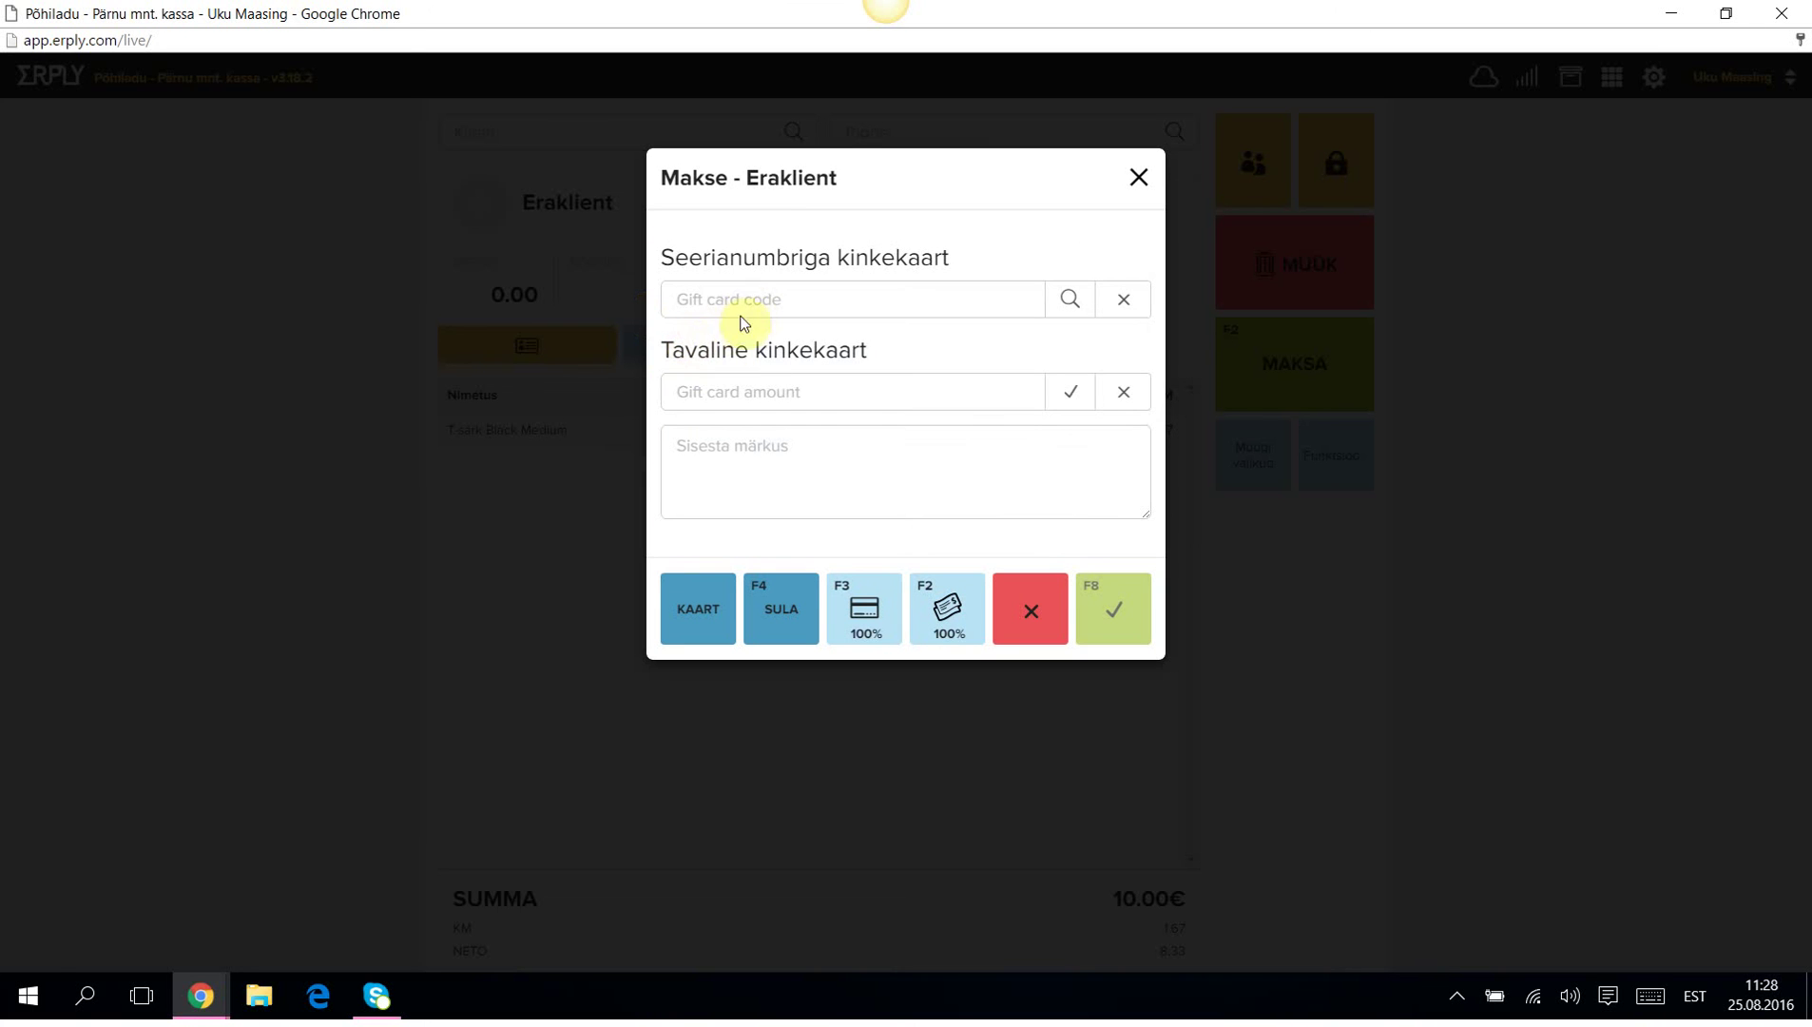
pyautogui.click(706, 301)
pyautogui.write('1234')
pyautogui.click(1071, 300)
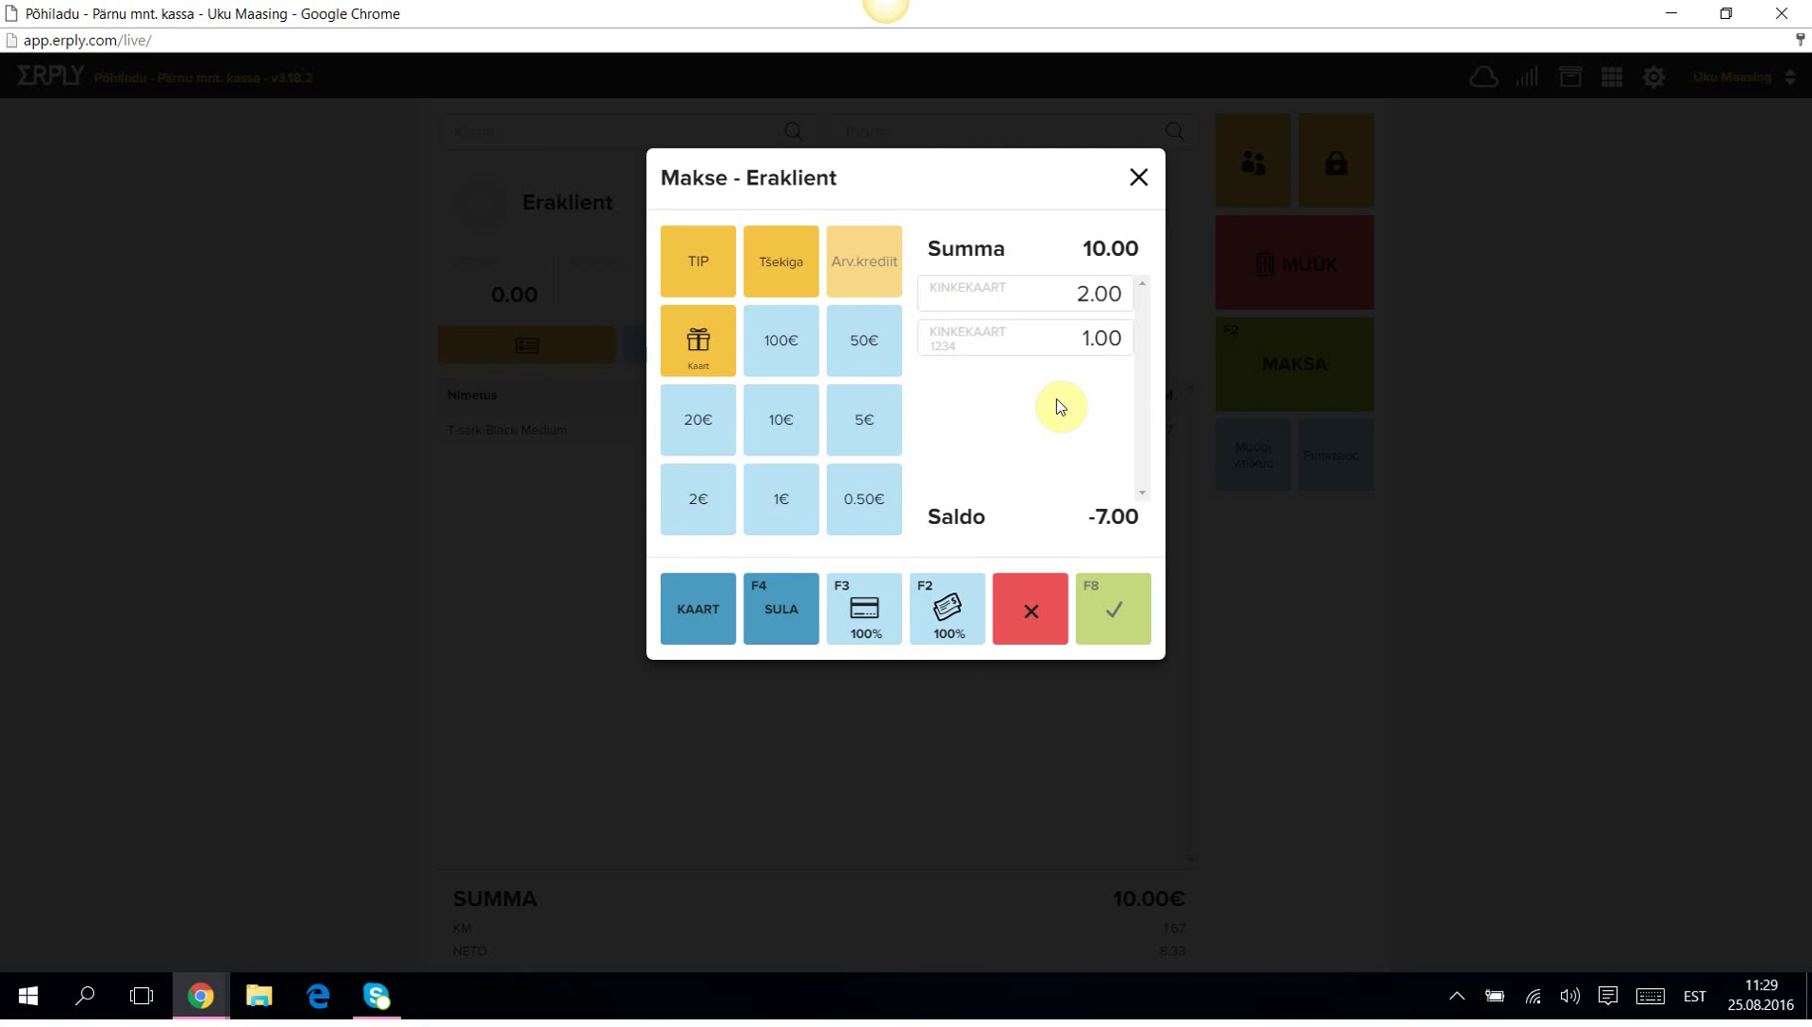
pyautogui.click(948, 608)
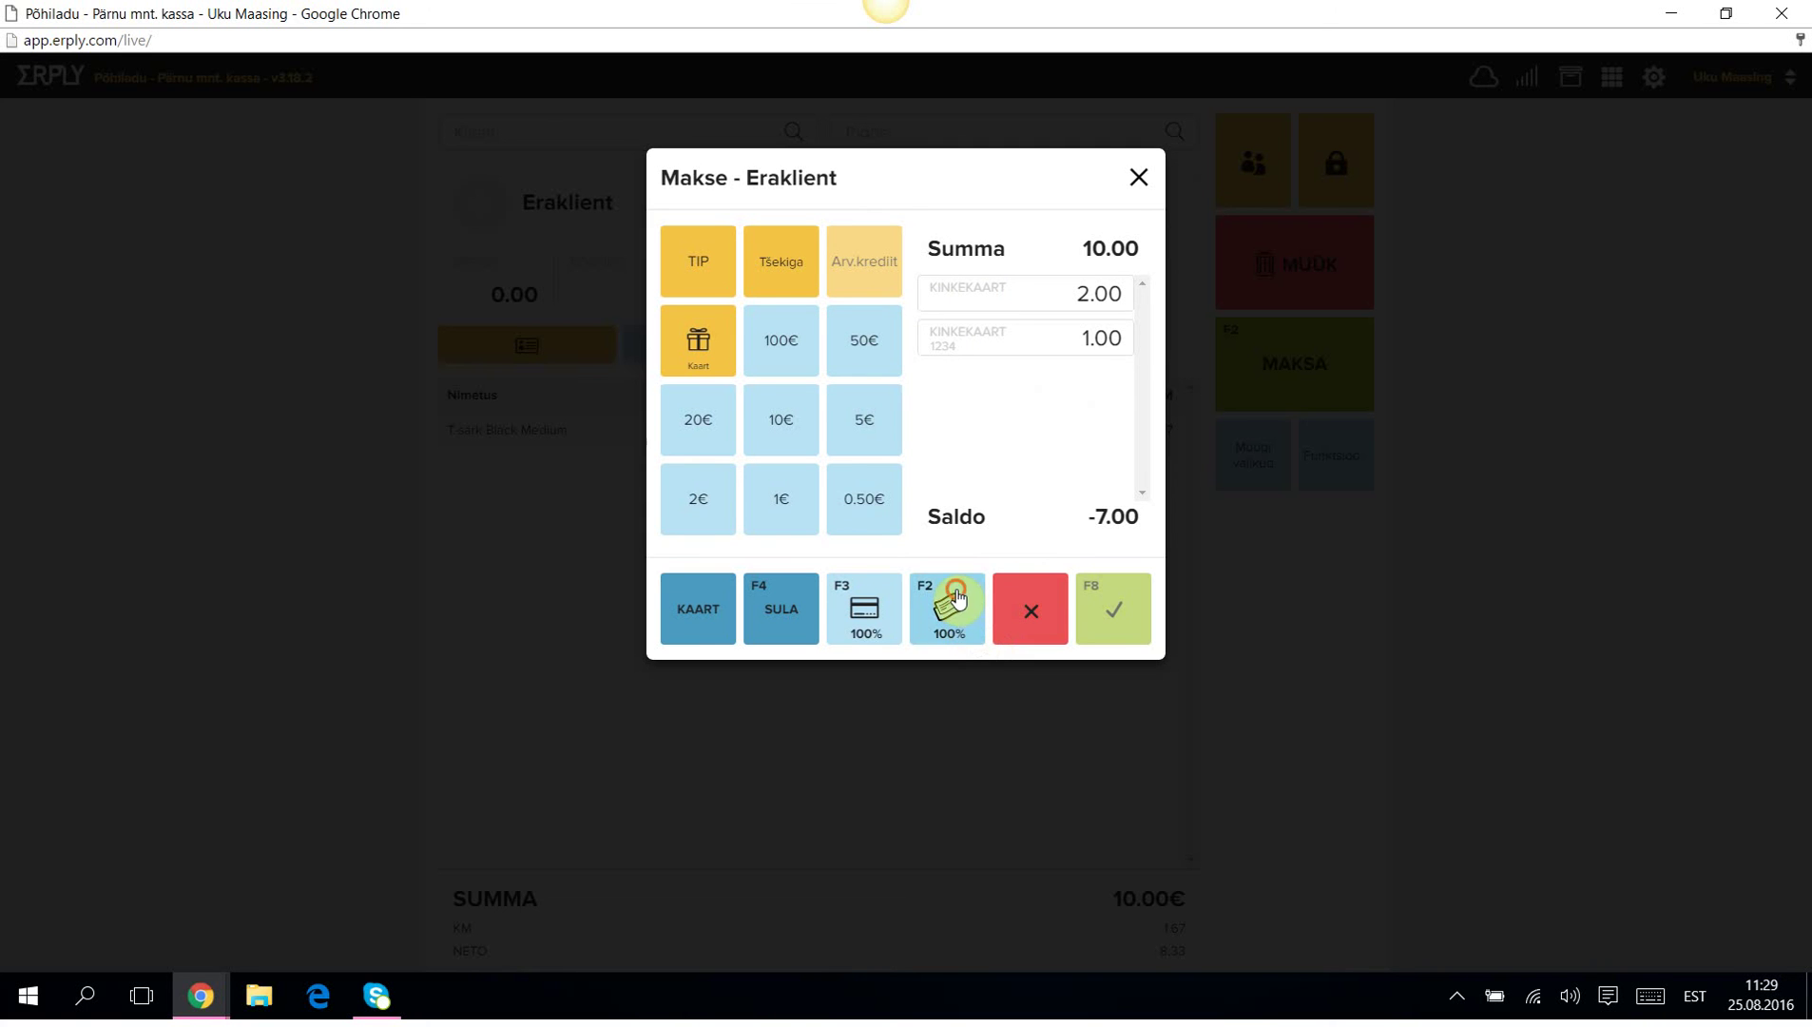
pyautogui.click(1115, 608)
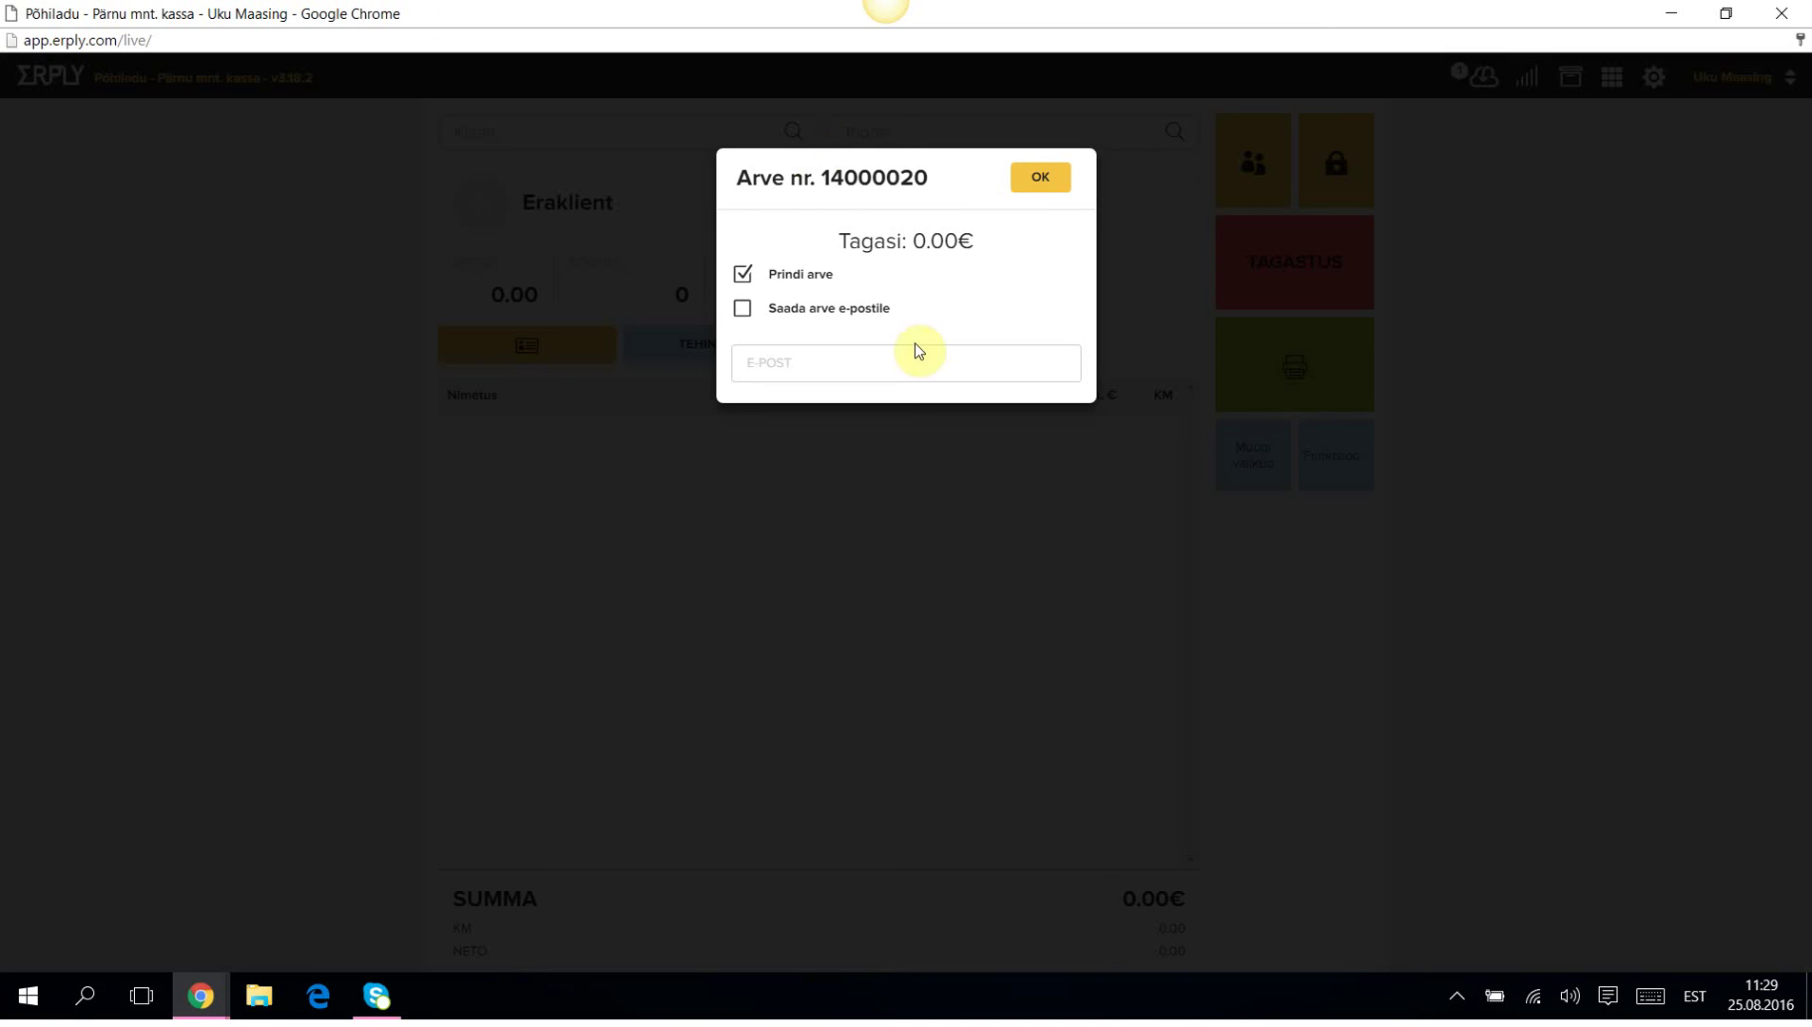
# Close the invoice unprinted and check that the used gift card's balance is 0.00.
pyautogui.click(746, 275)
pyautogui.click(1045, 179)
pyautogui.click(1348, 464)
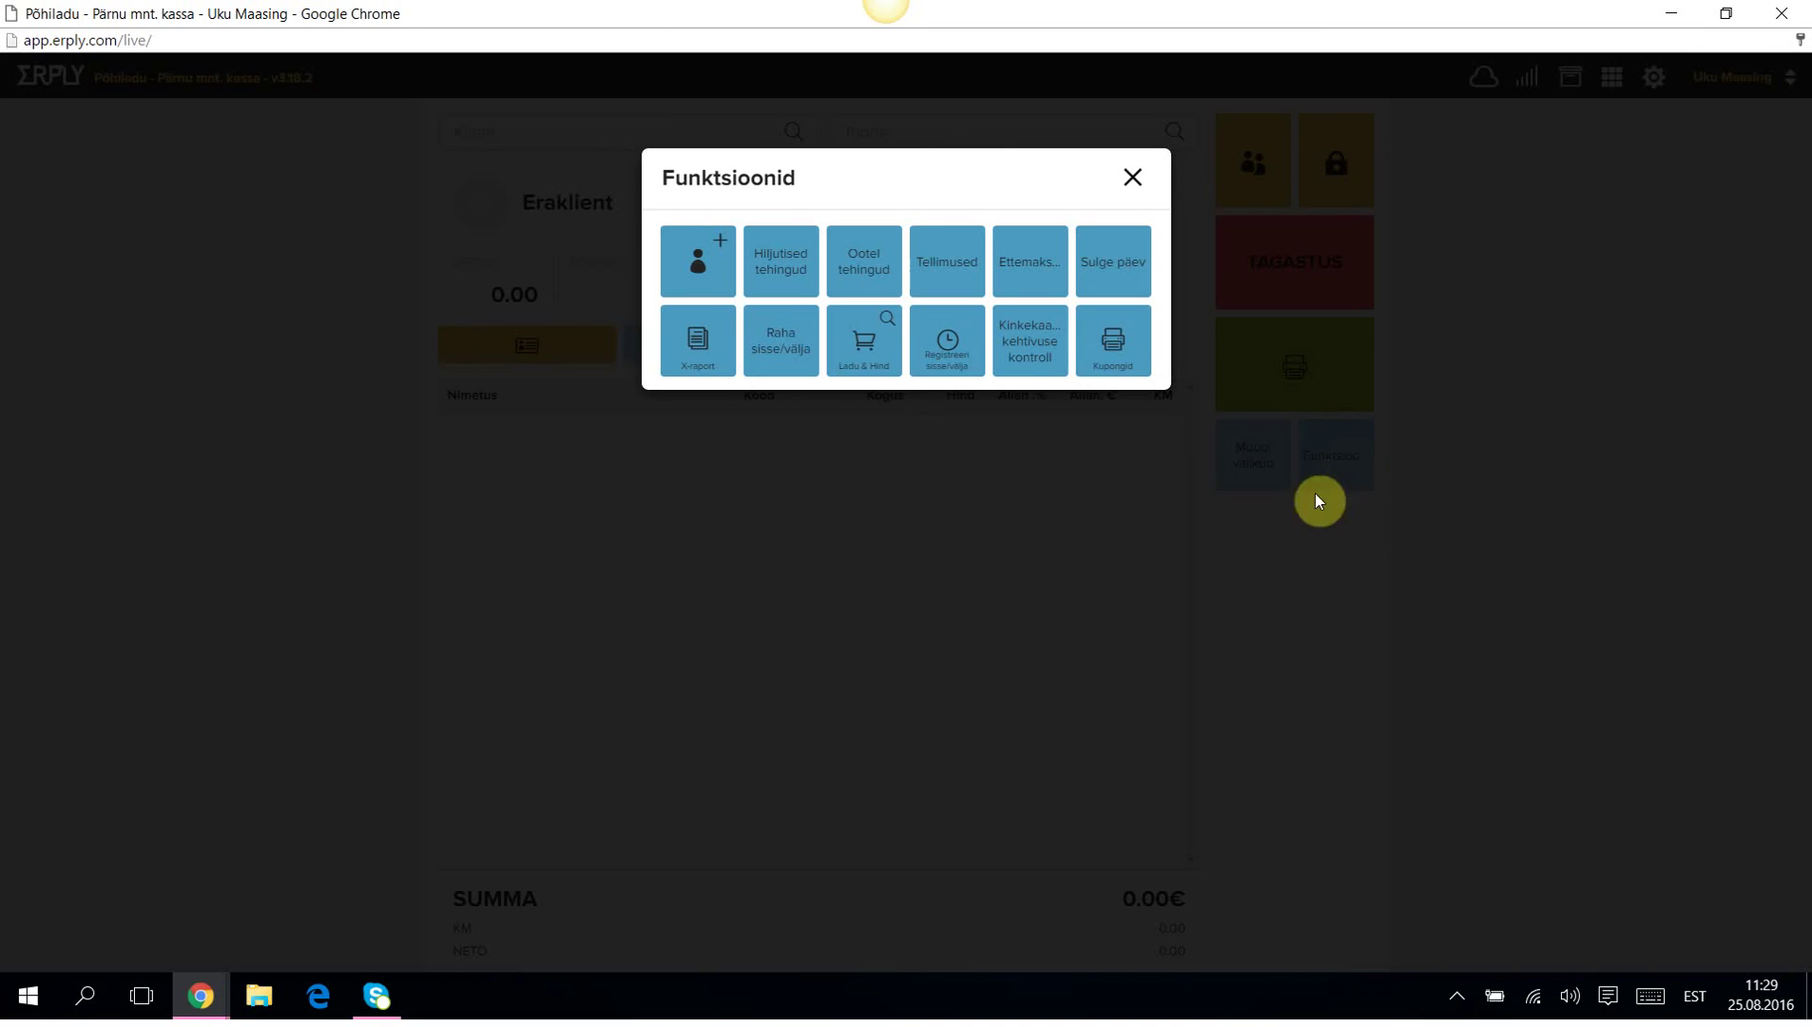
pyautogui.click(1043, 352)
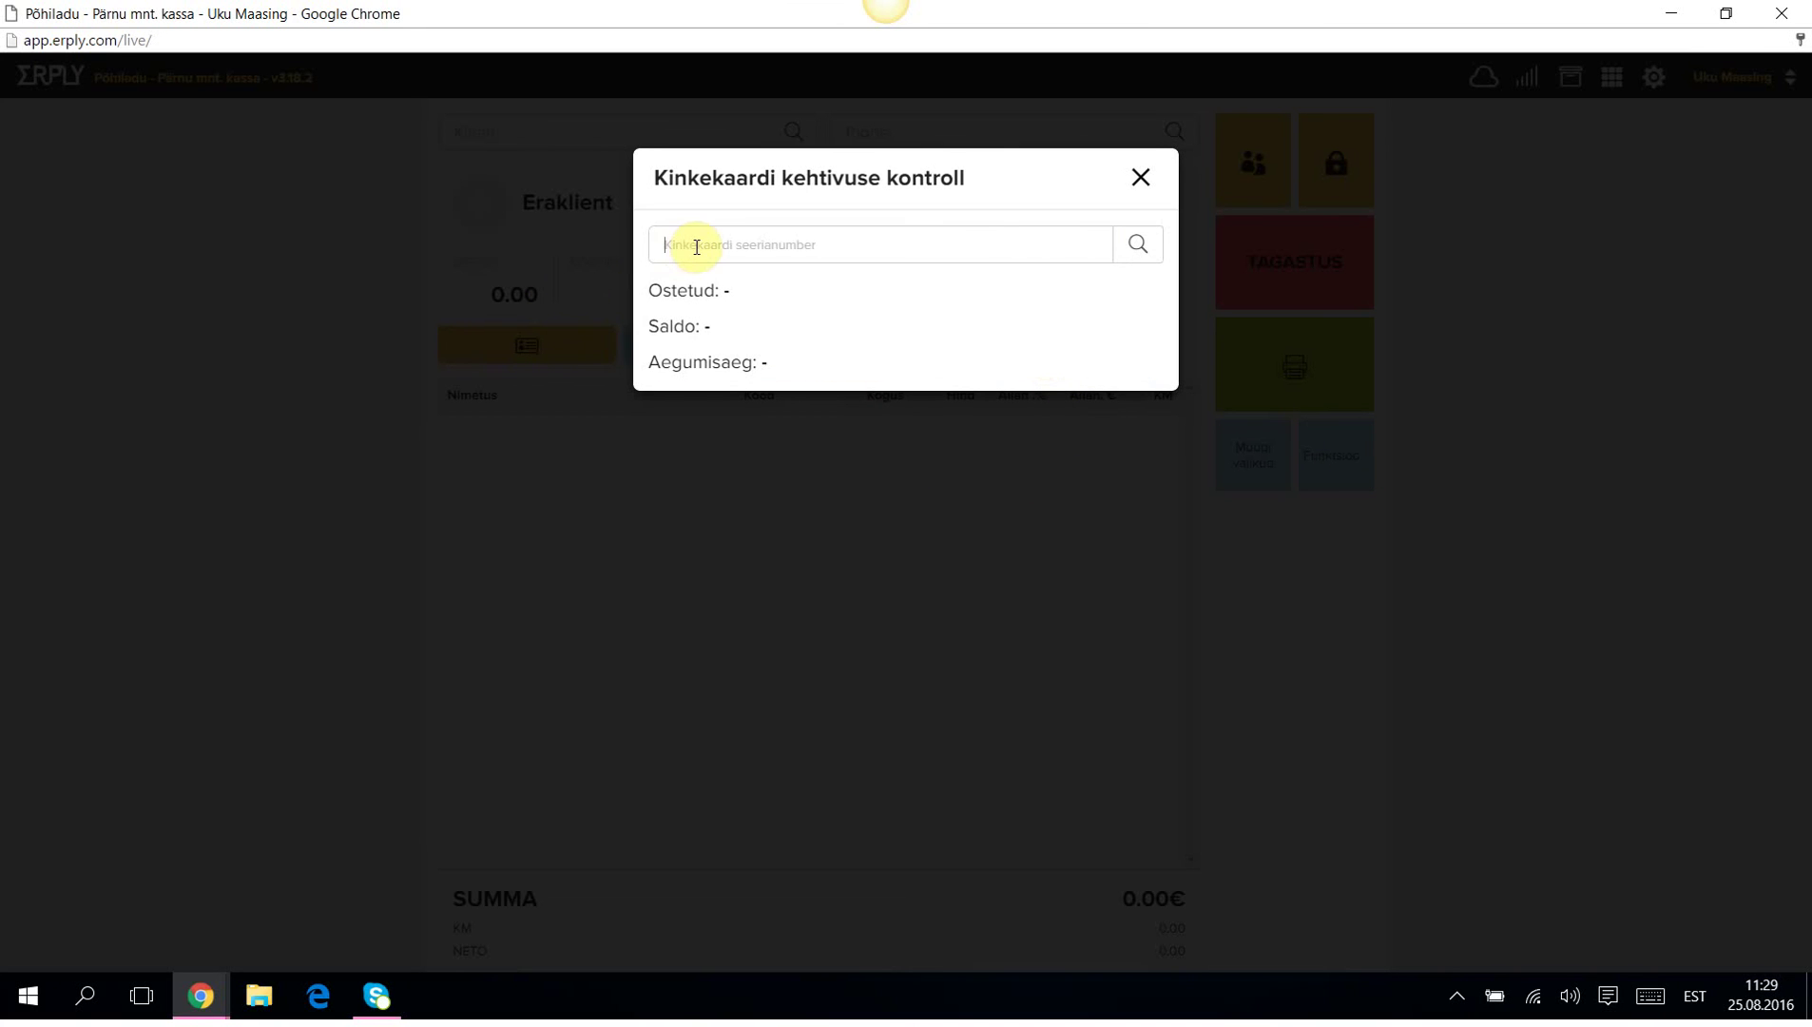
pyautogui.write('1234')
pyautogui.click(1139, 244)
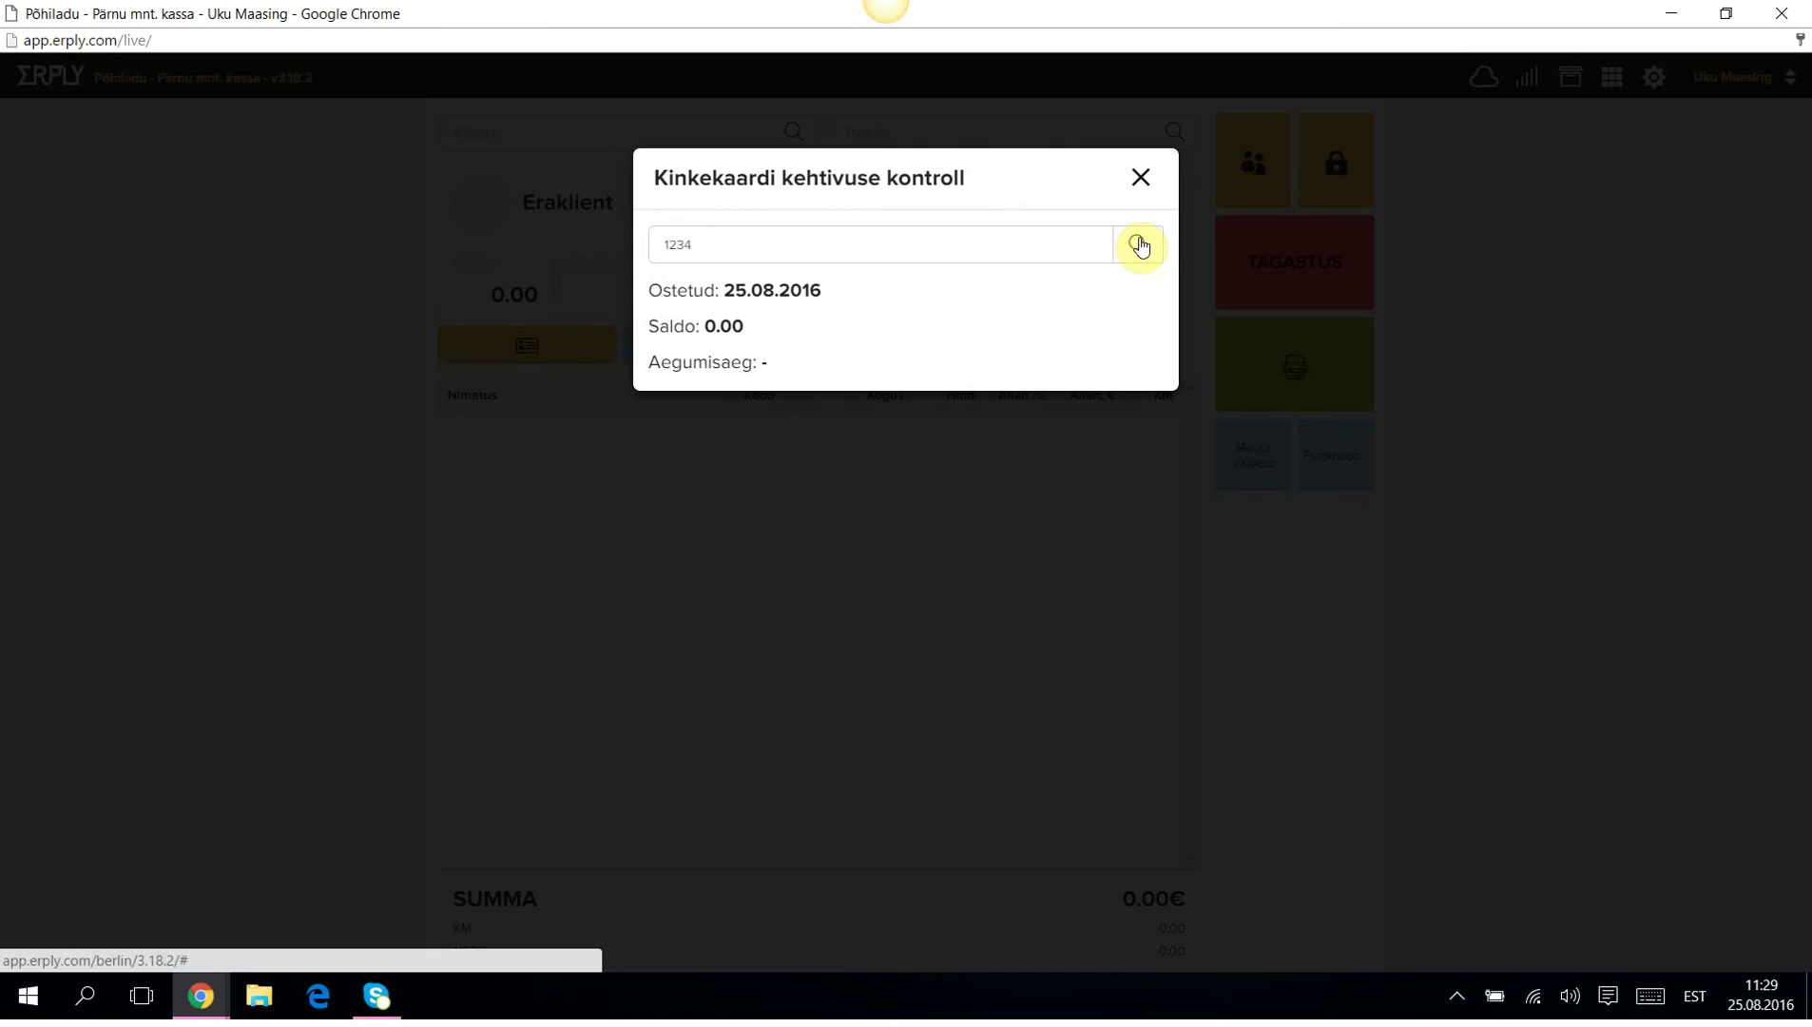
pyautogui.click(1142, 176)
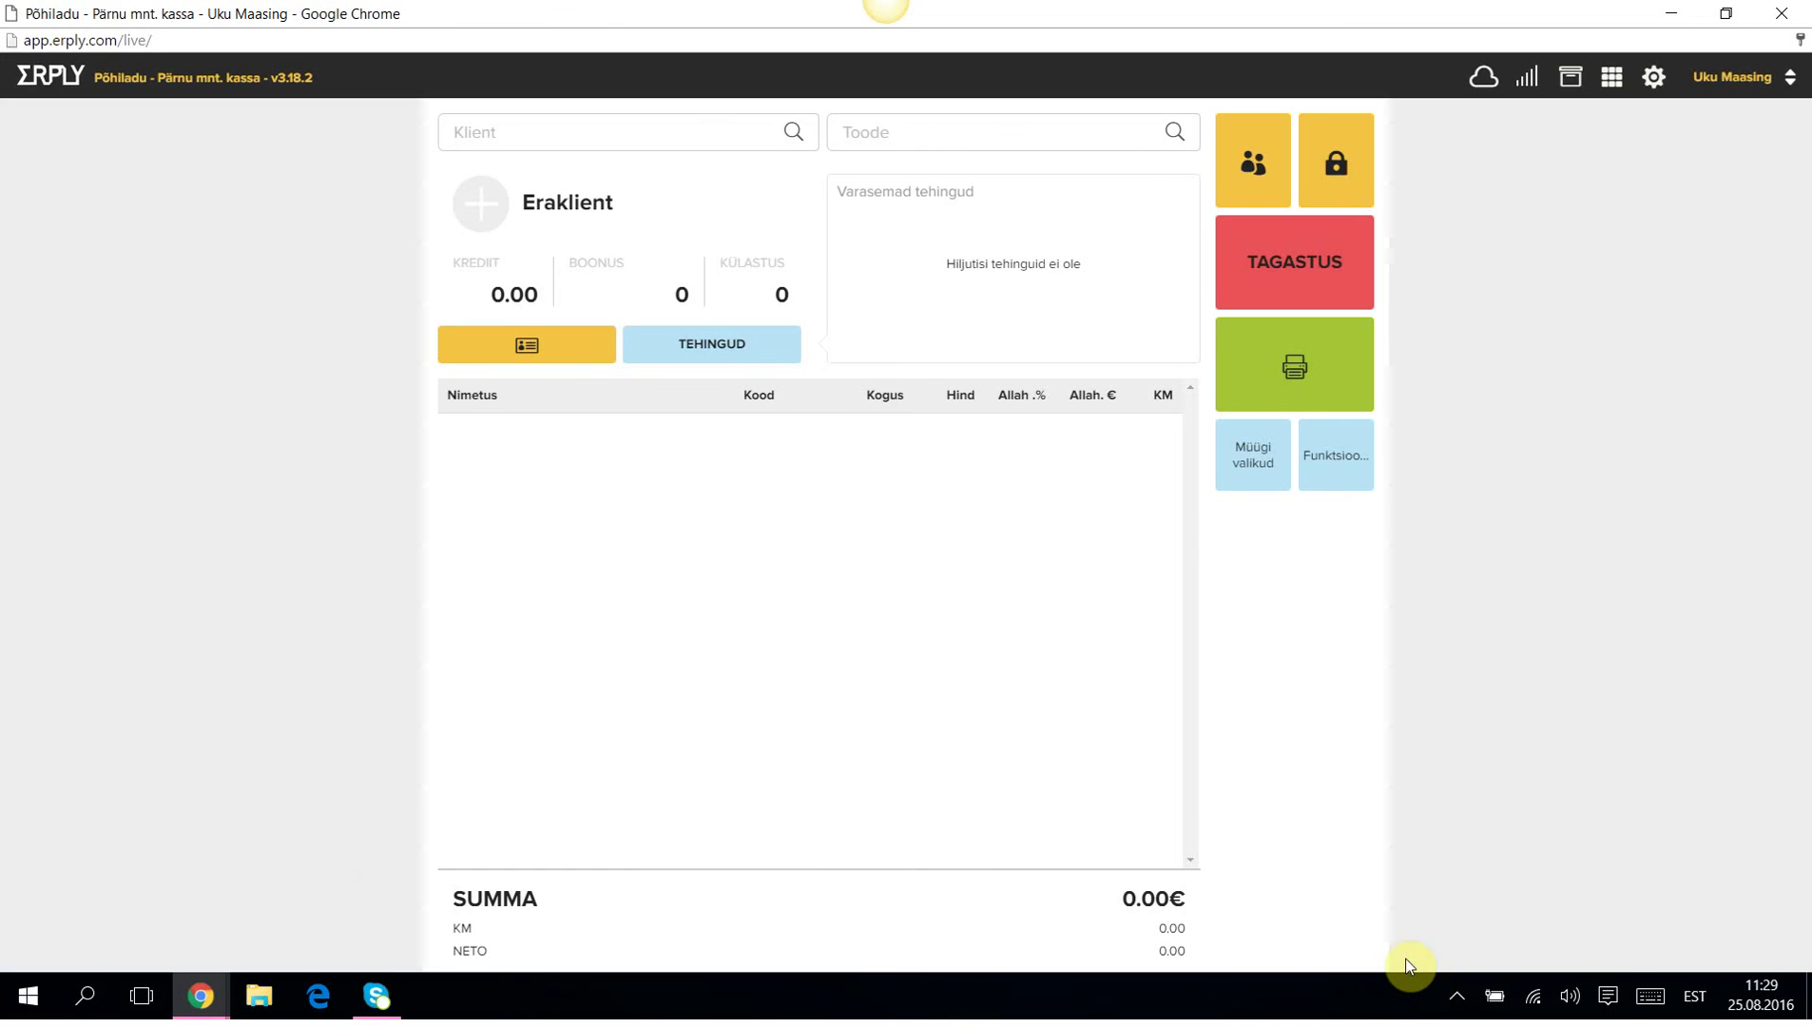
pyautogui.click(1337, 469)
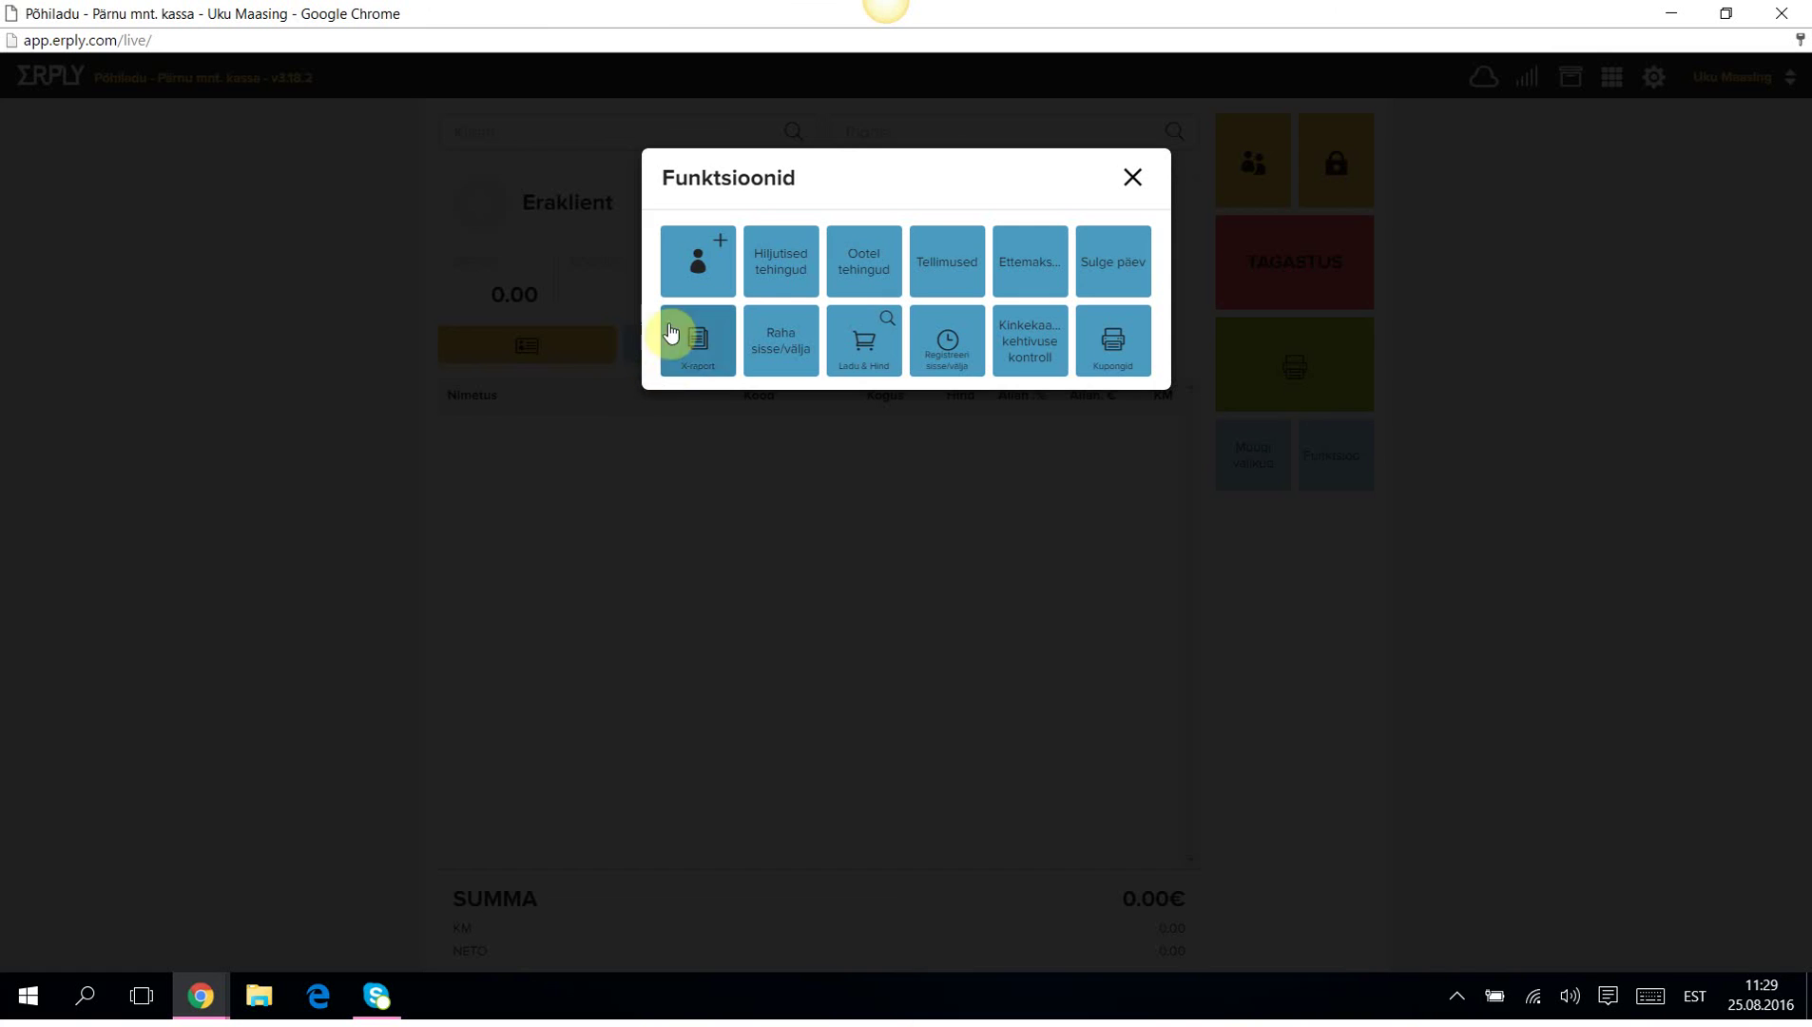
pyautogui.click(788, 258)
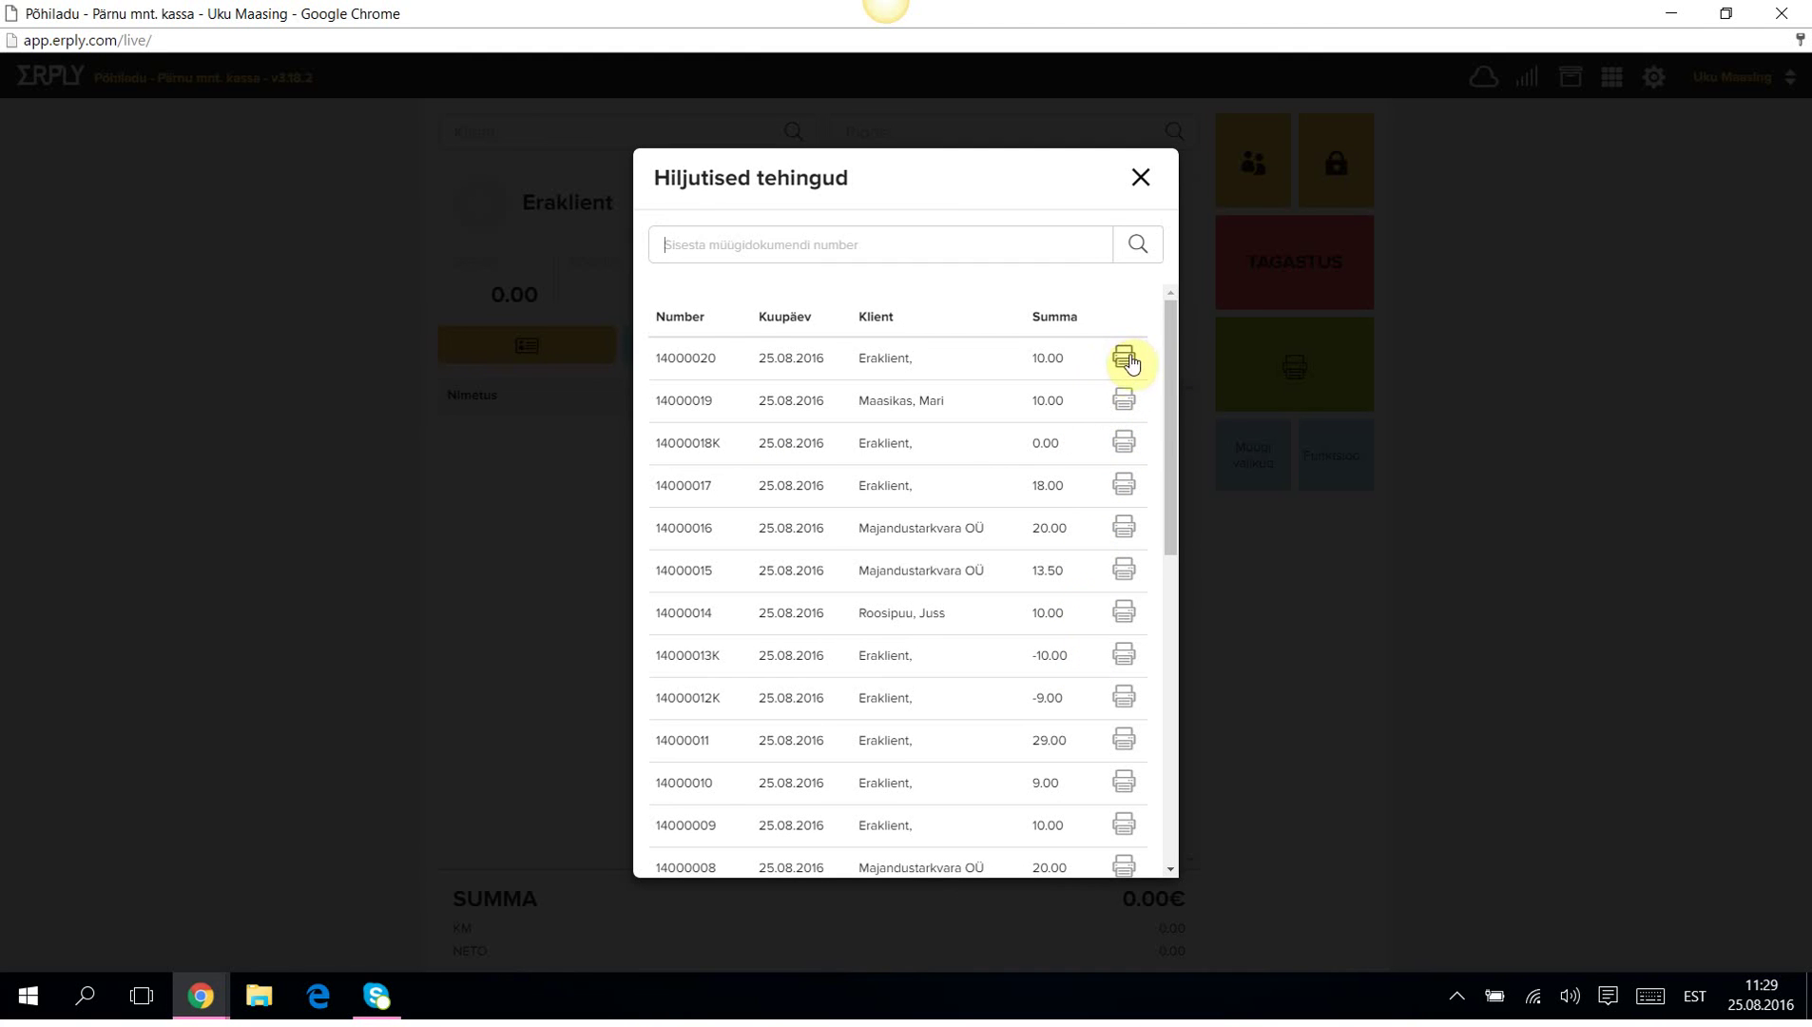
pyautogui.click(1140, 175)
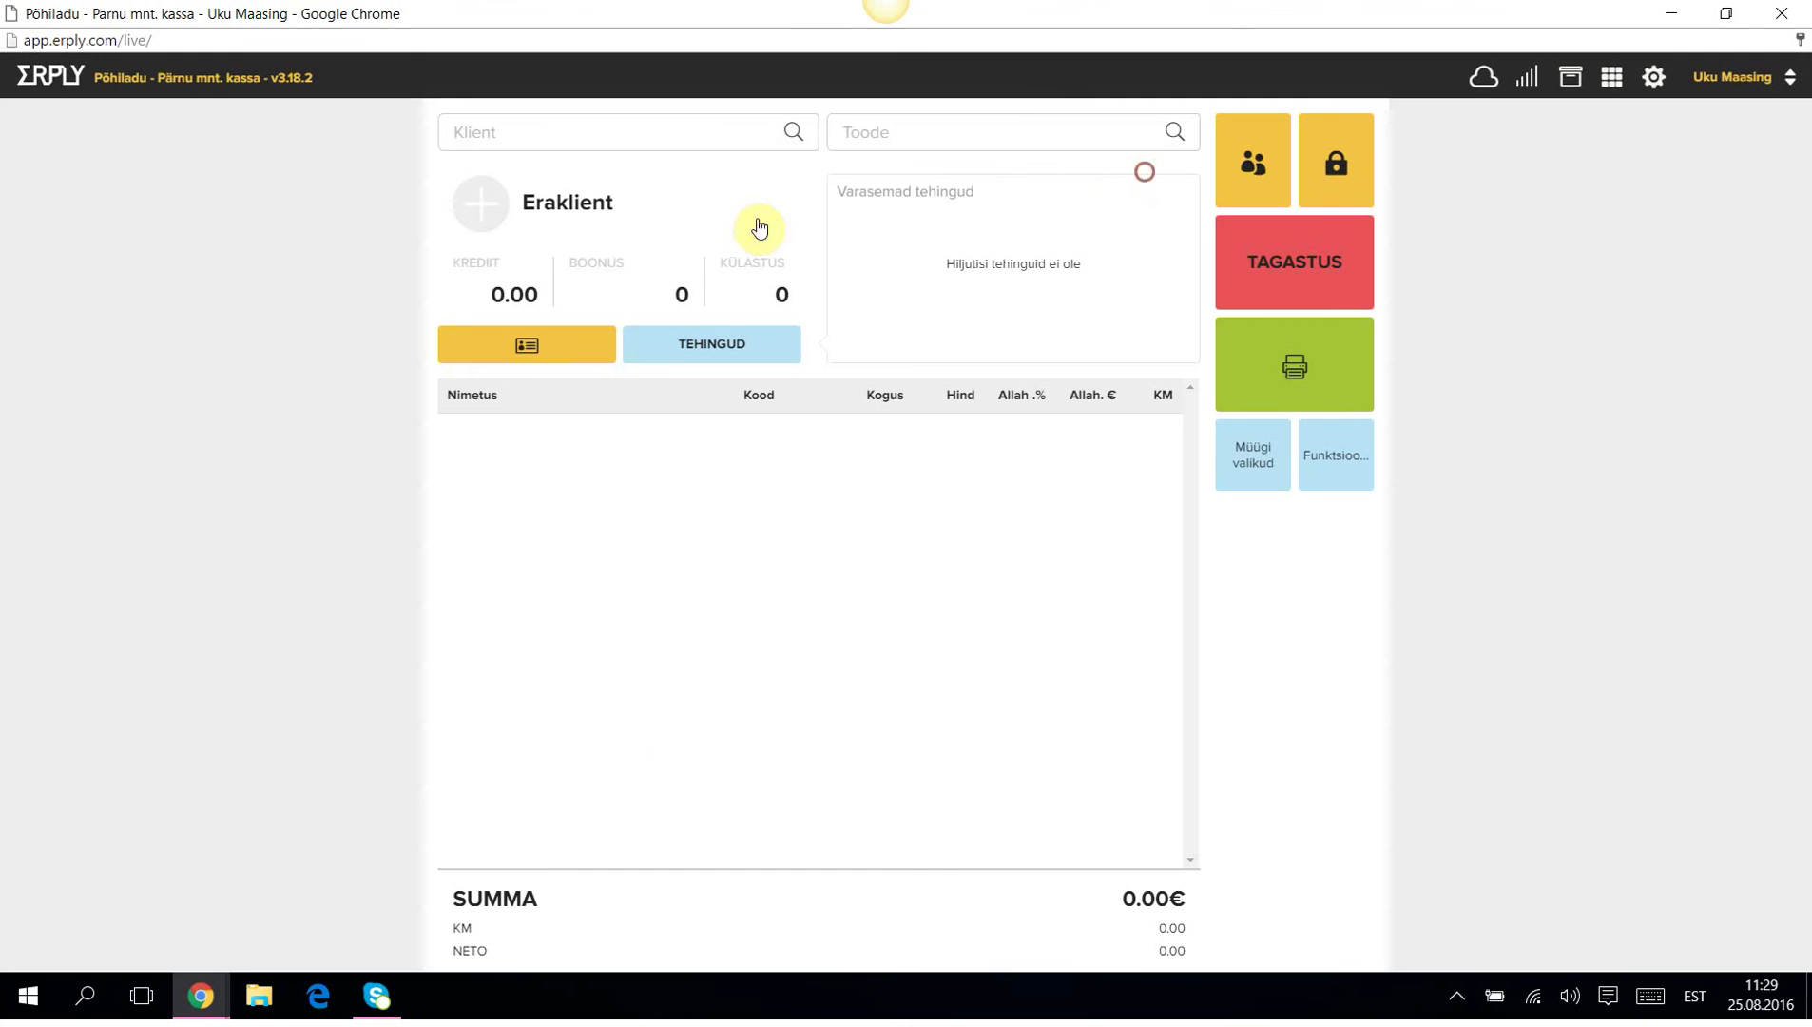
# Search stock for code 106 and view 106-black-L T-särk Black Large stock (-1 in Põhiladu).
pyautogui.click(1344, 466)
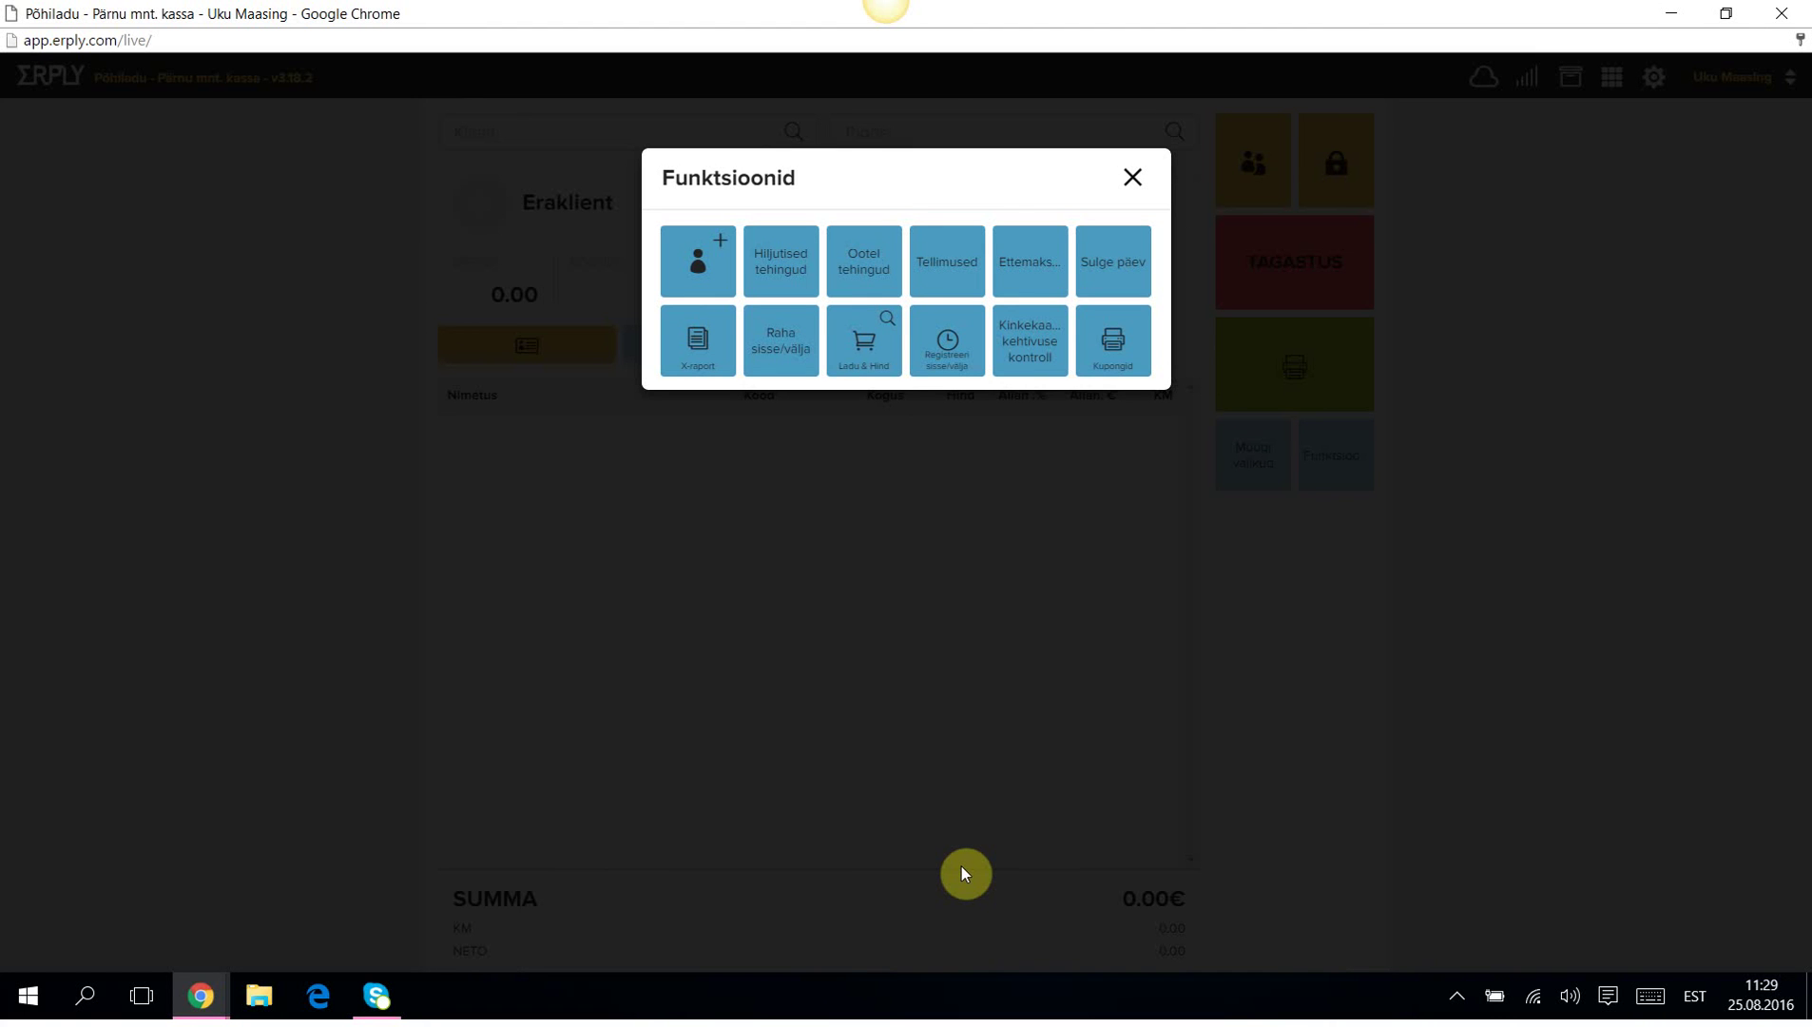
pyautogui.click(861, 348)
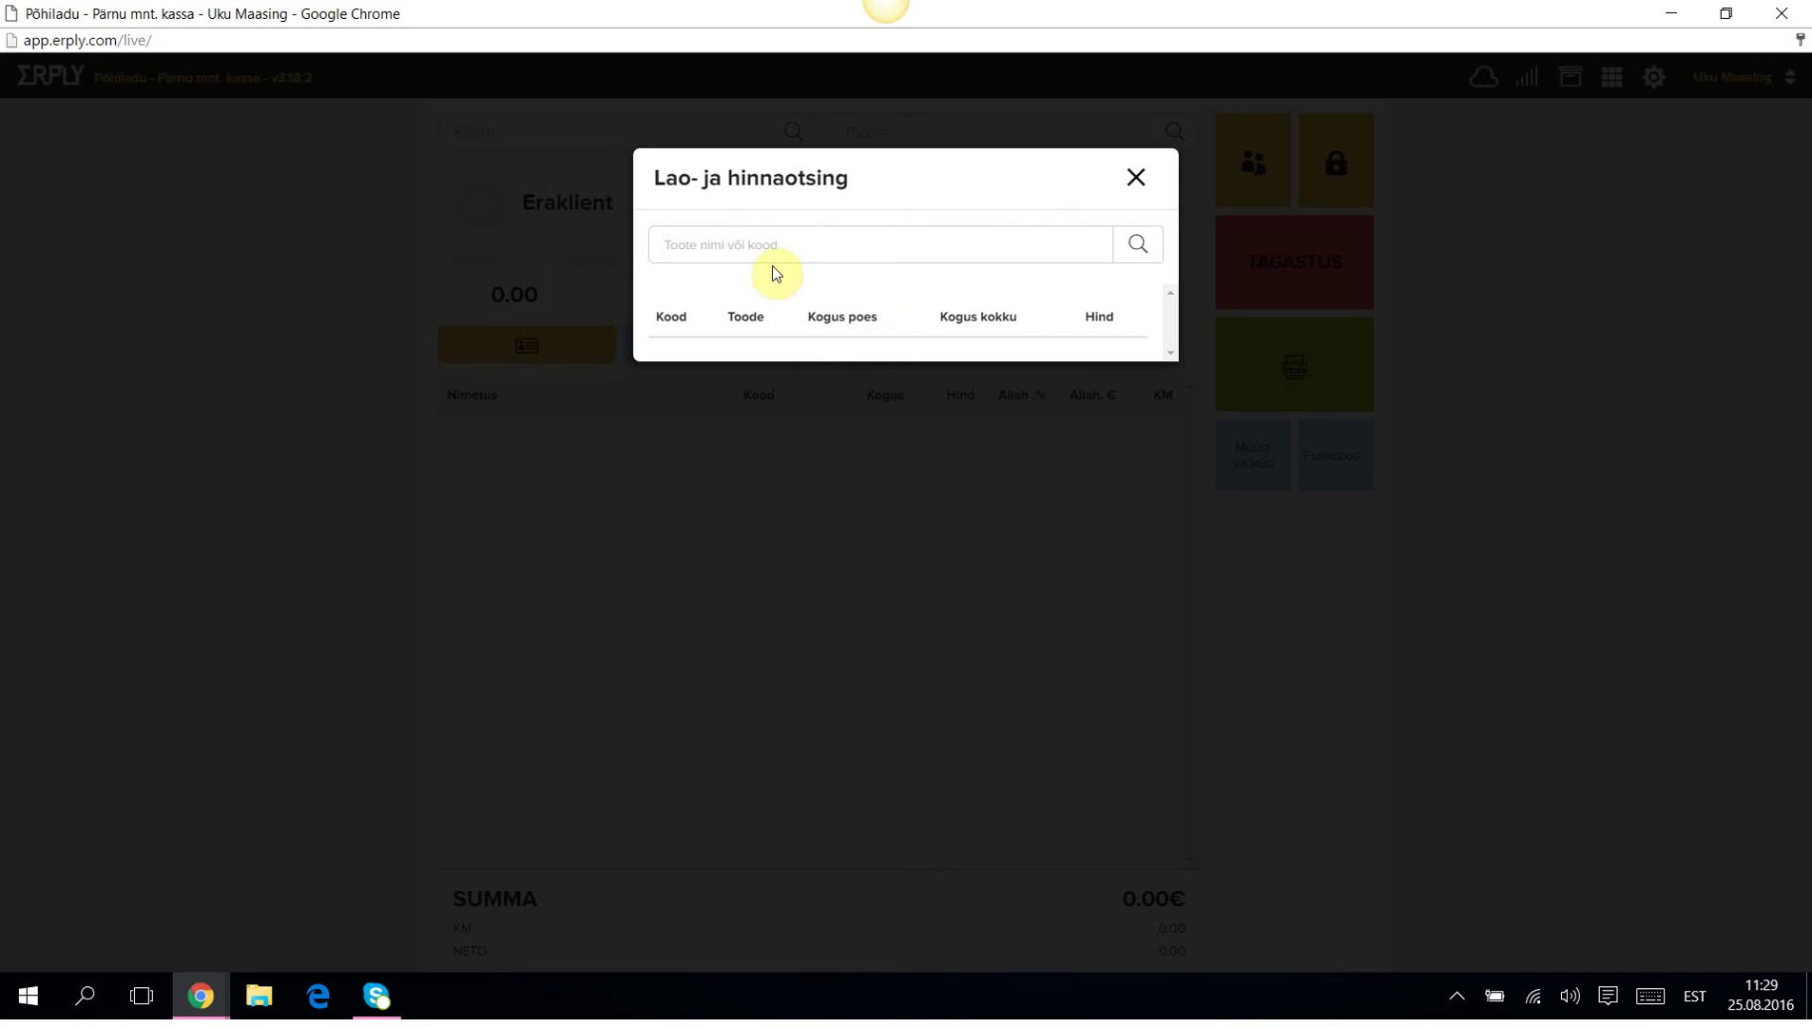
pyautogui.write('106')
pyautogui.click(1139, 247)
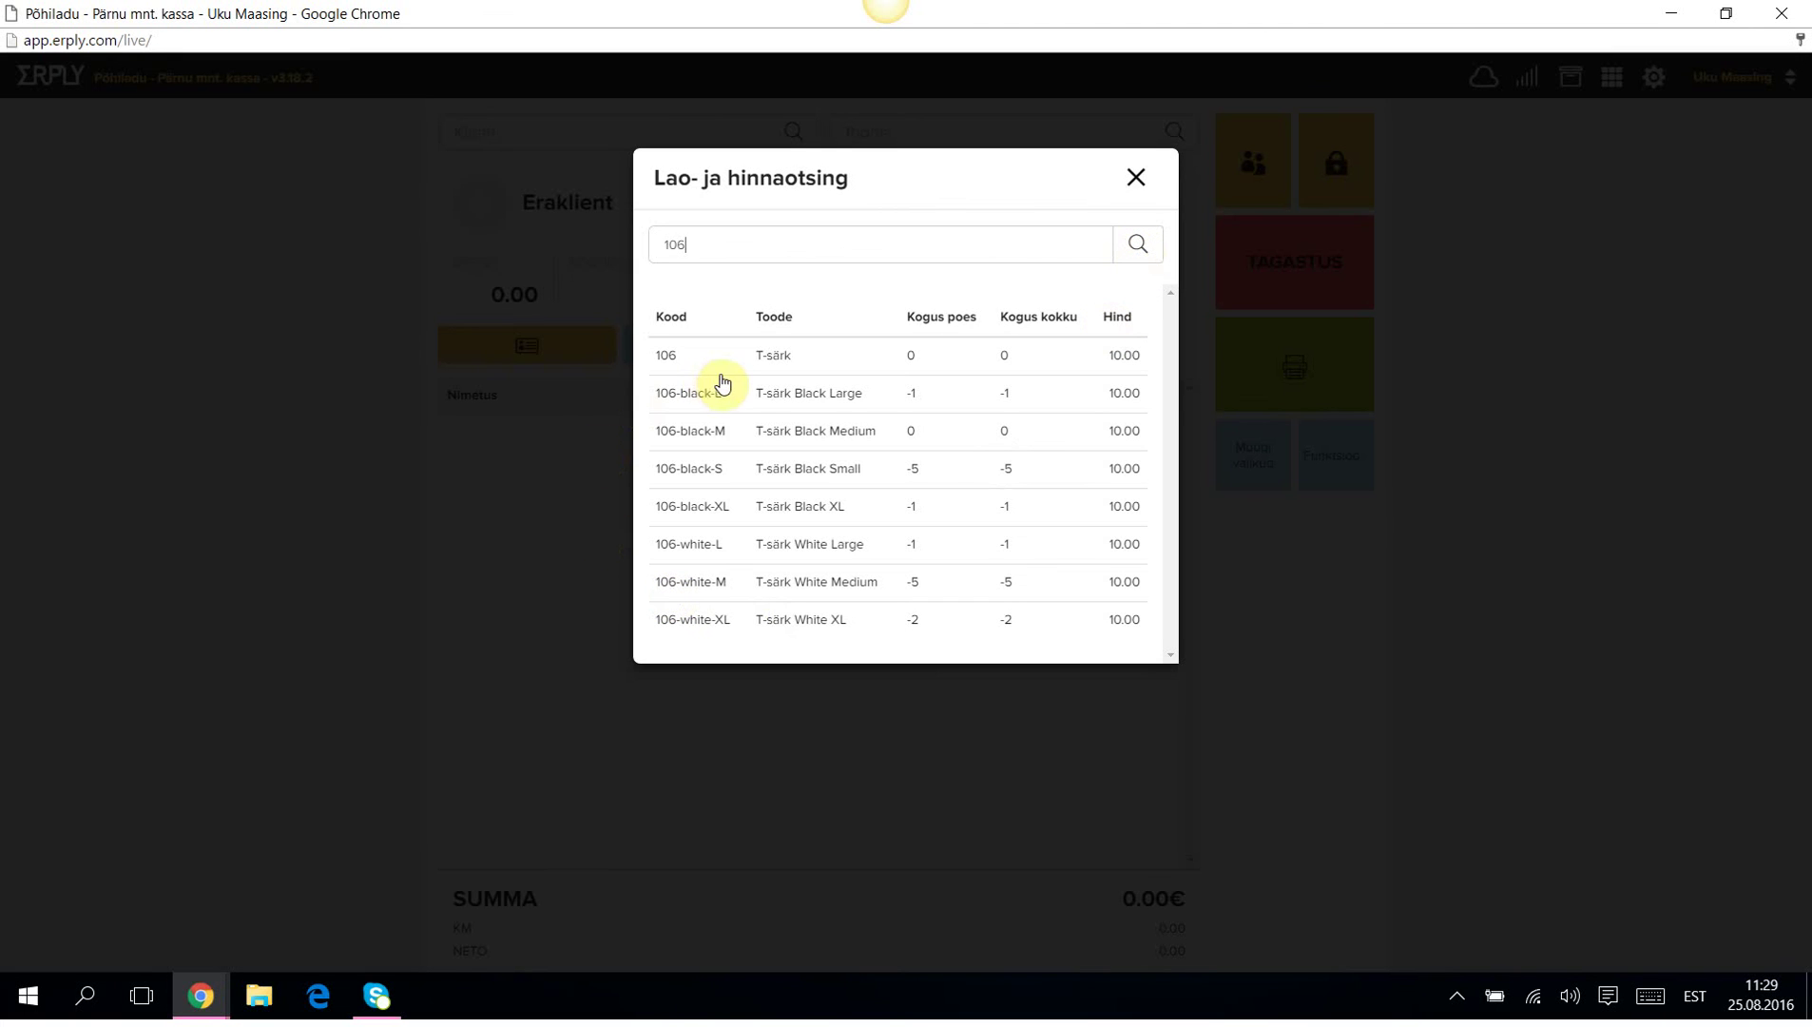
pyautogui.click(683, 394)
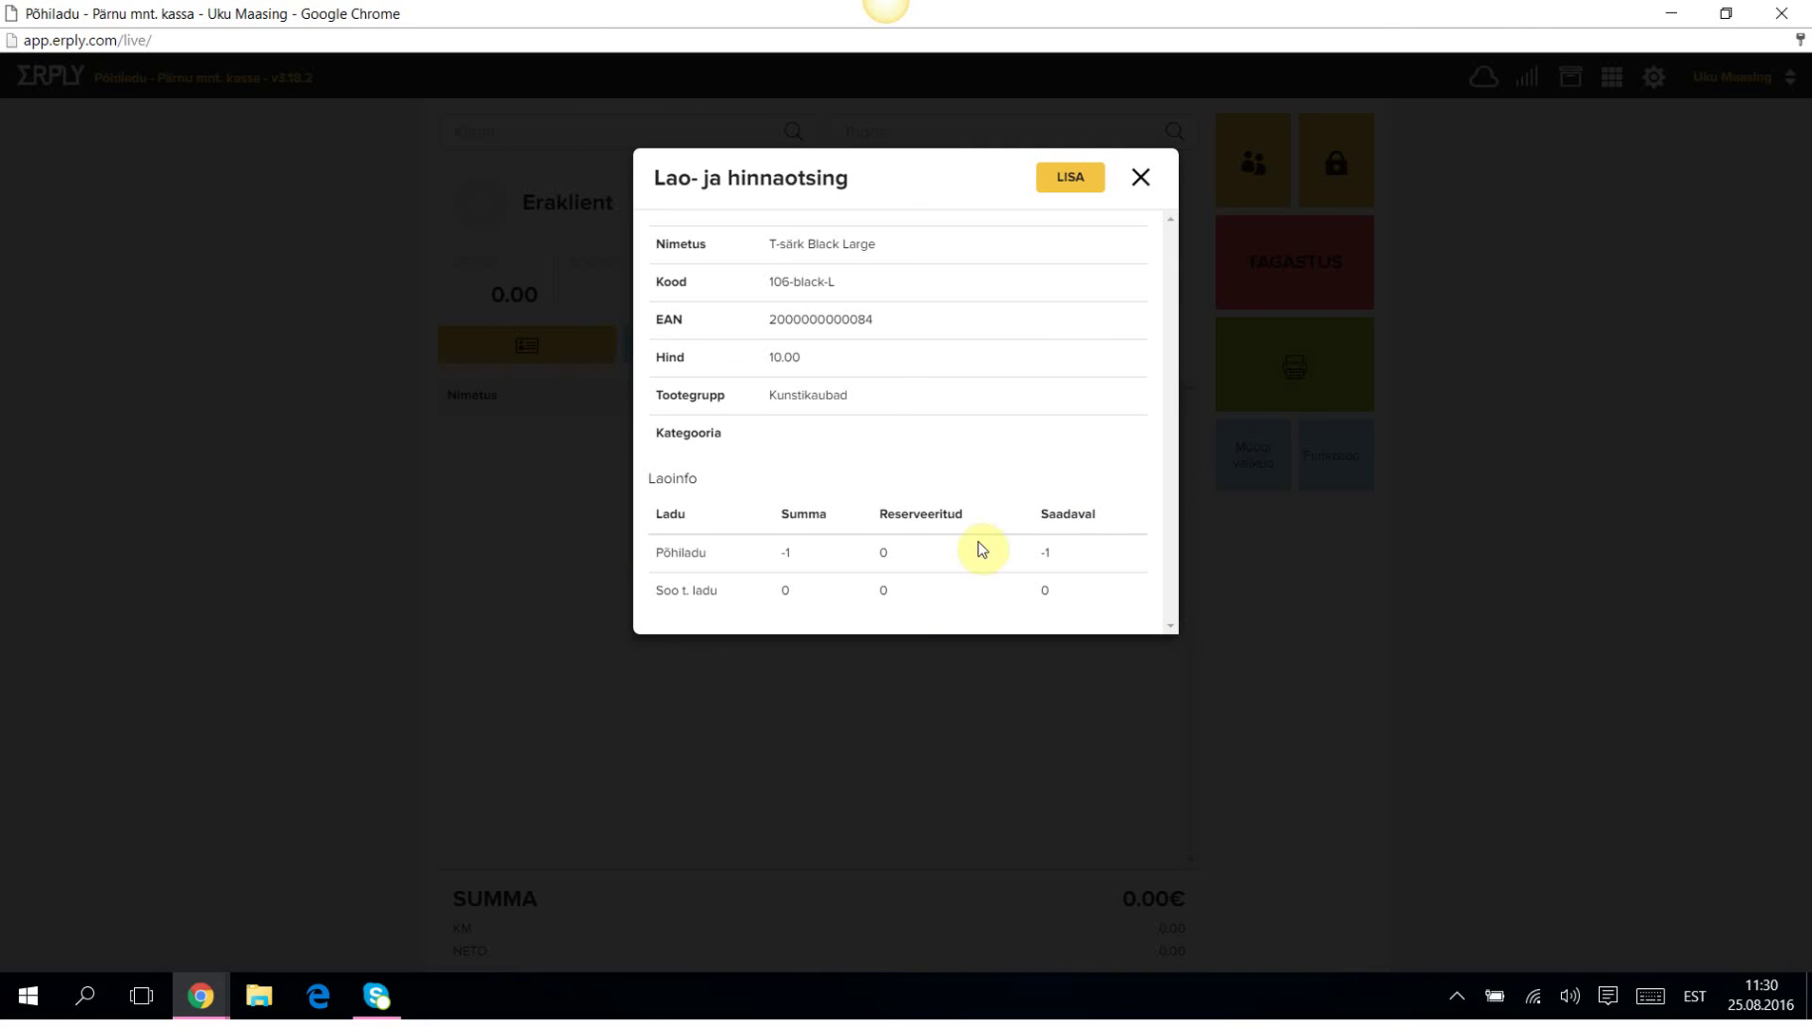
pyautogui.click(1140, 177)
pyautogui.click(1140, 177)
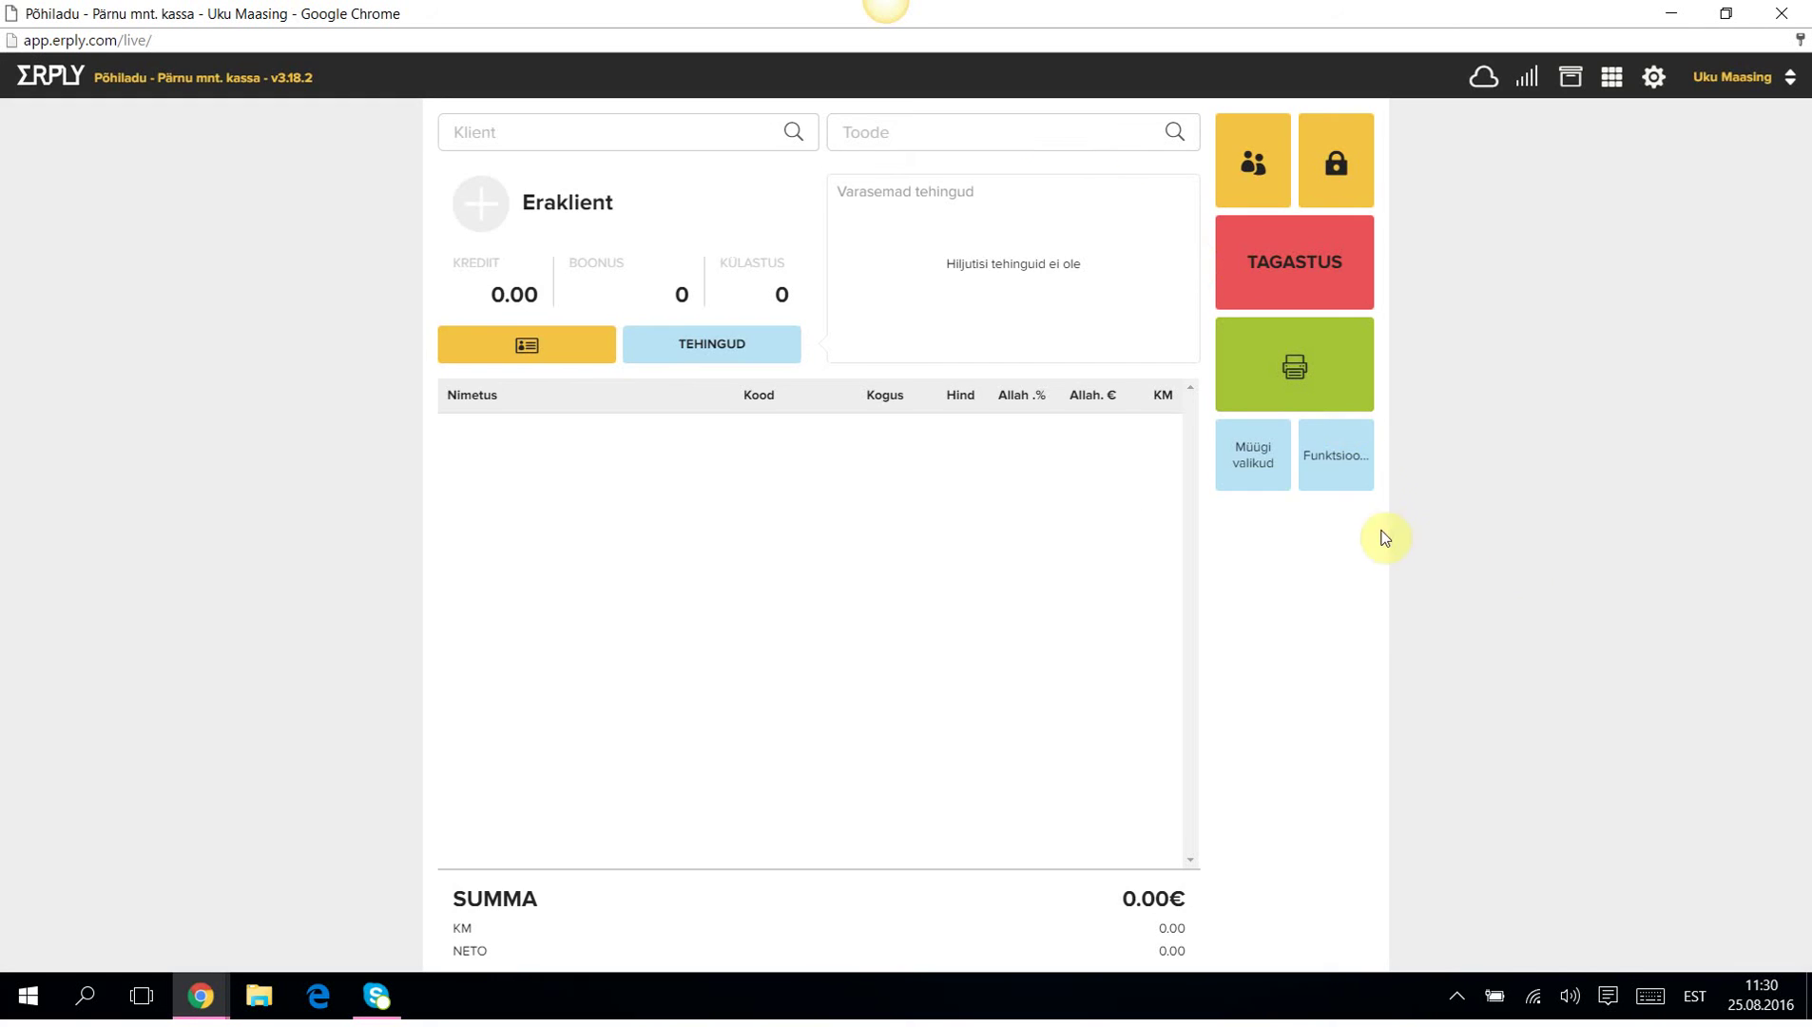
# Record a 10.00€ cash-in with the note 'vahetusraha müntdena' and confirm it.
pyautogui.click(1349, 460)
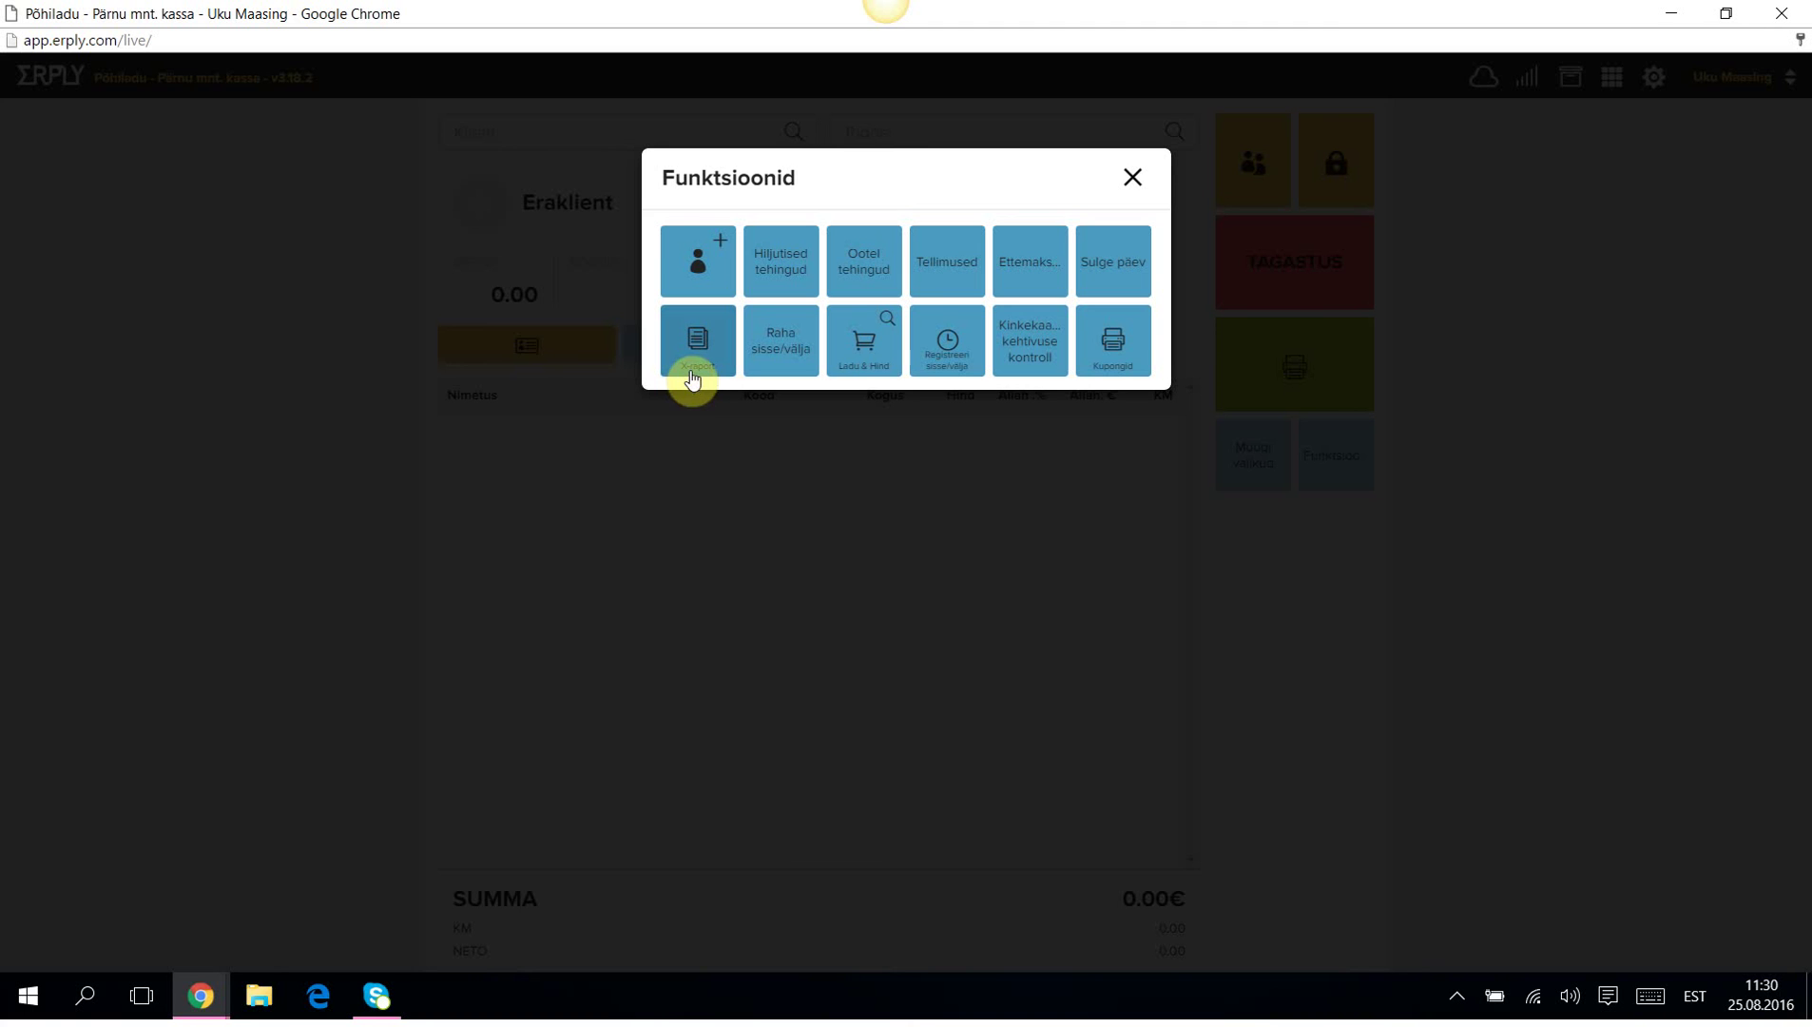
pyautogui.click(786, 337)
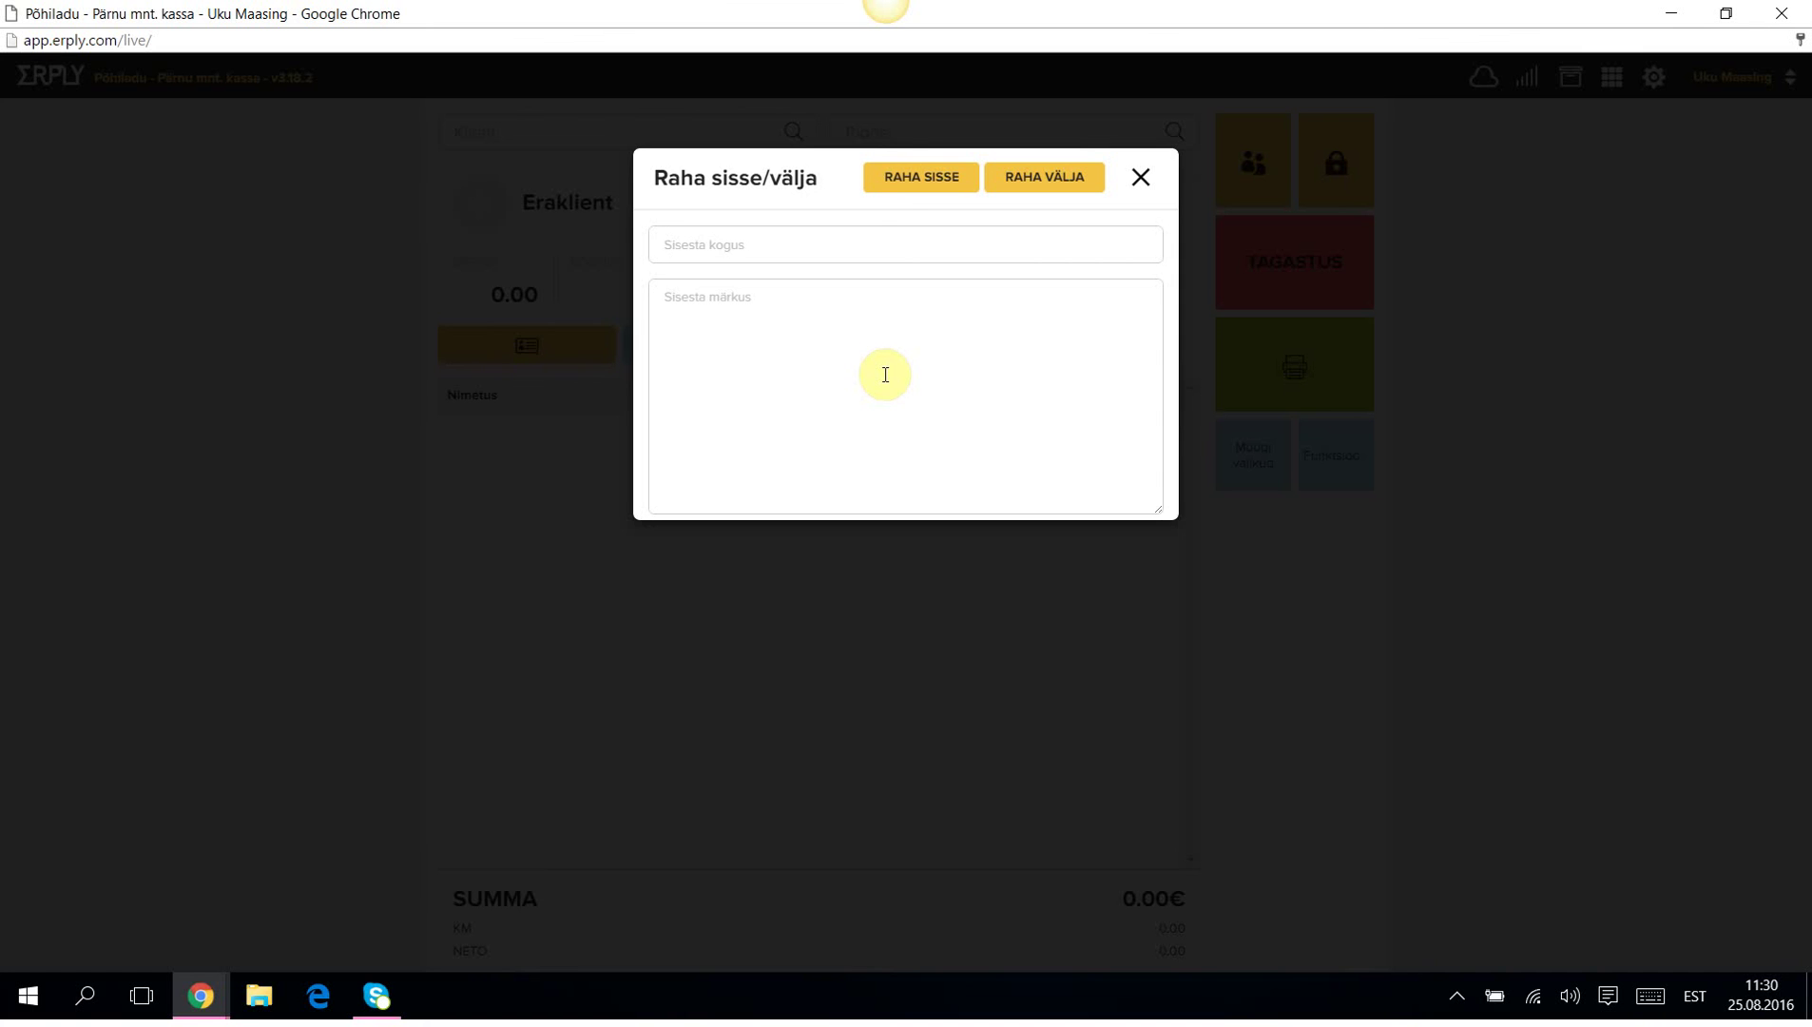
pyautogui.write('10')
pyautogui.click(677, 320)
pyautogui.write('vahetusraha müntdena')
pyautogui.click(910, 179)
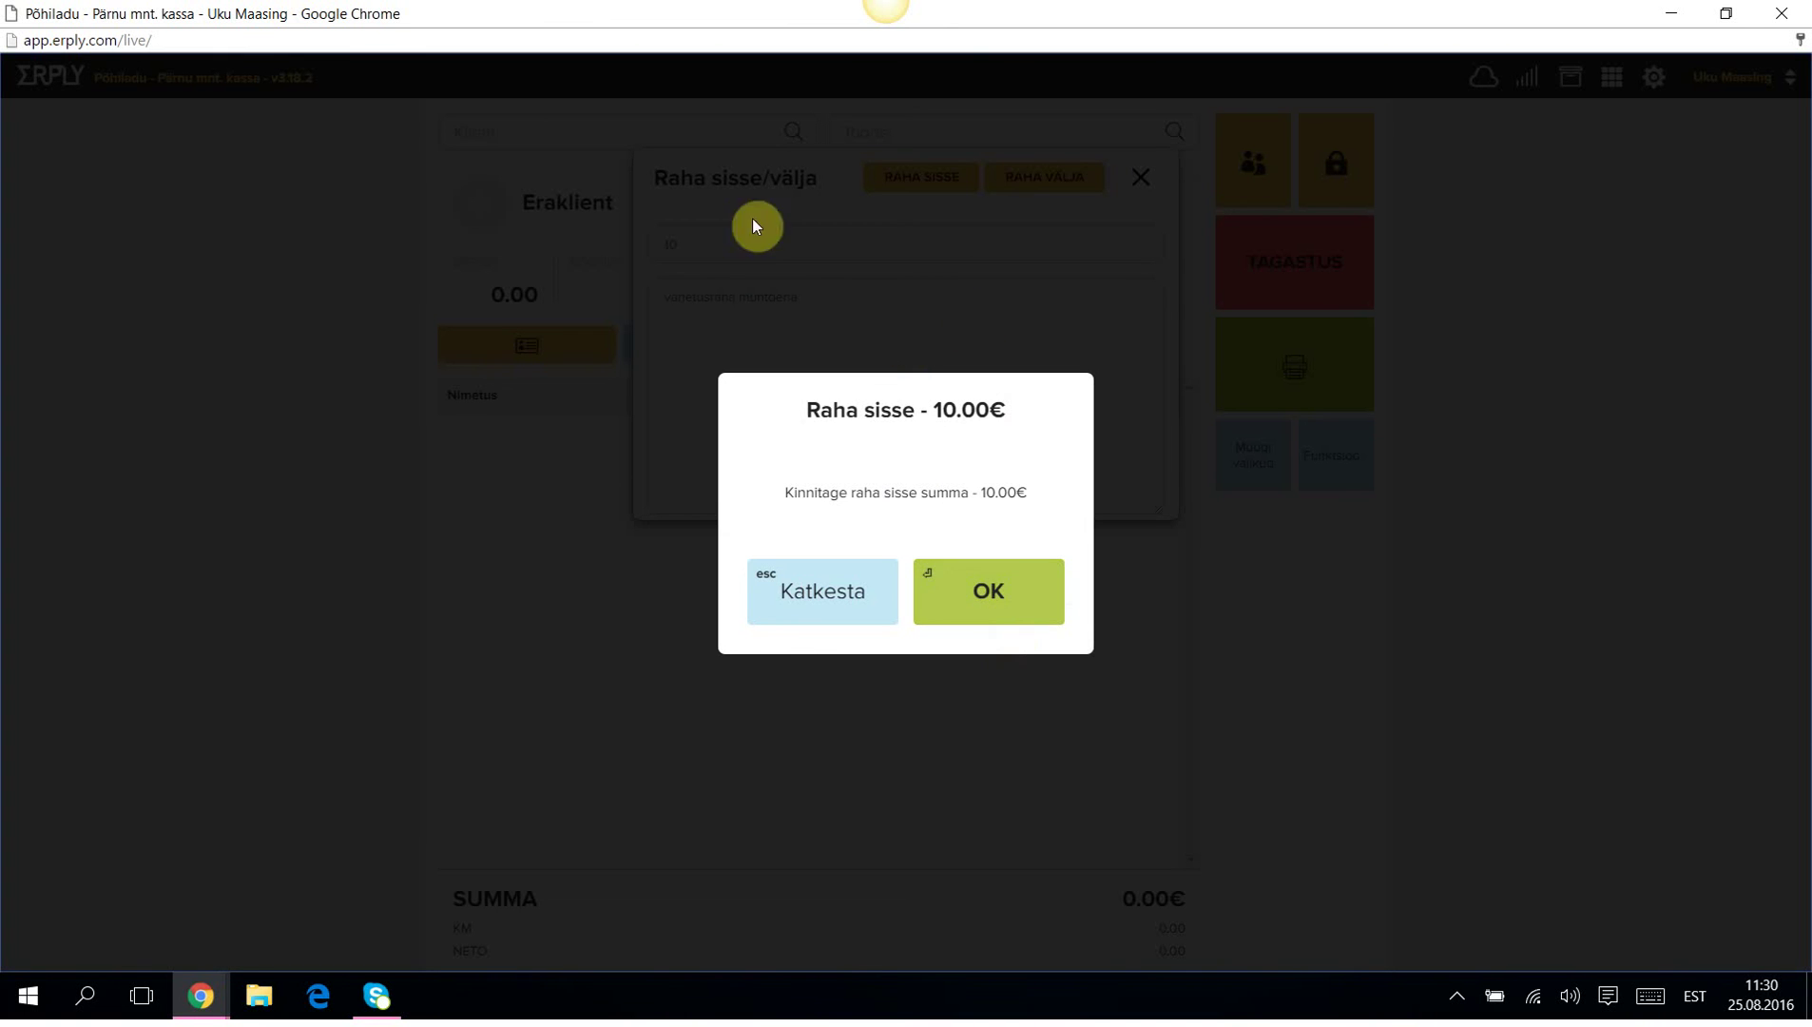
pyautogui.click(1023, 597)
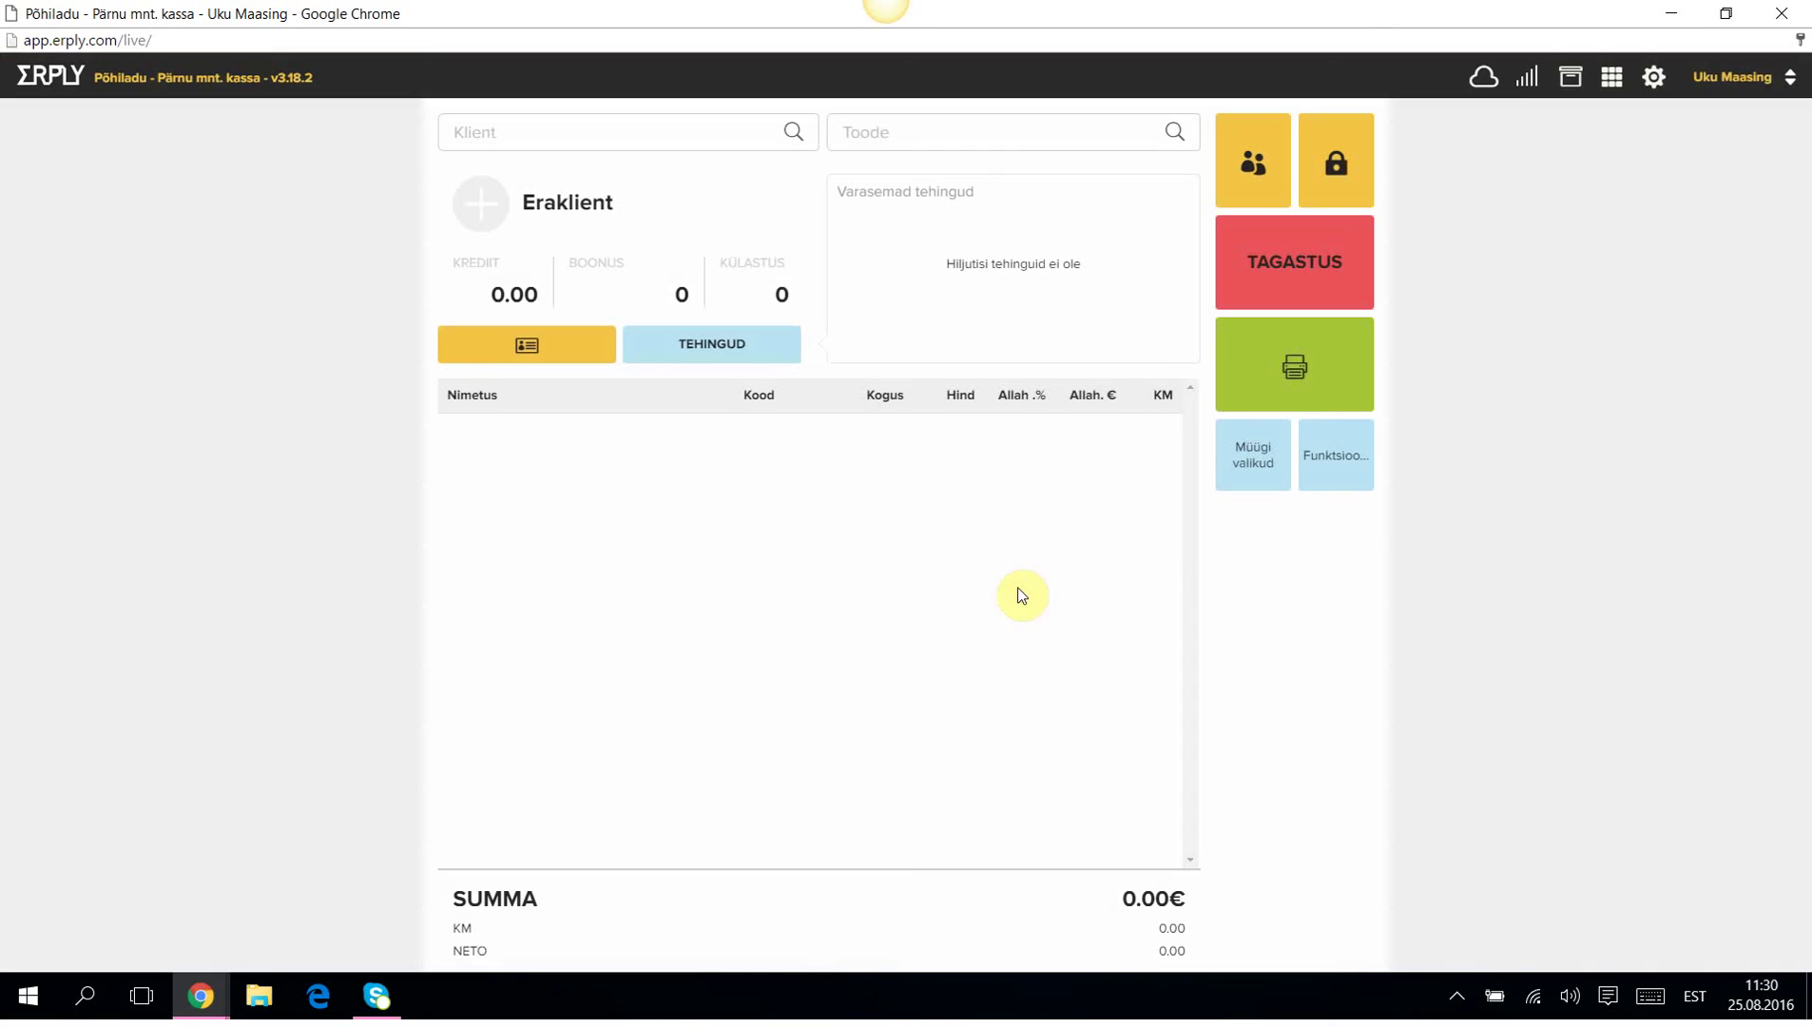
pyautogui.click(1355, 457)
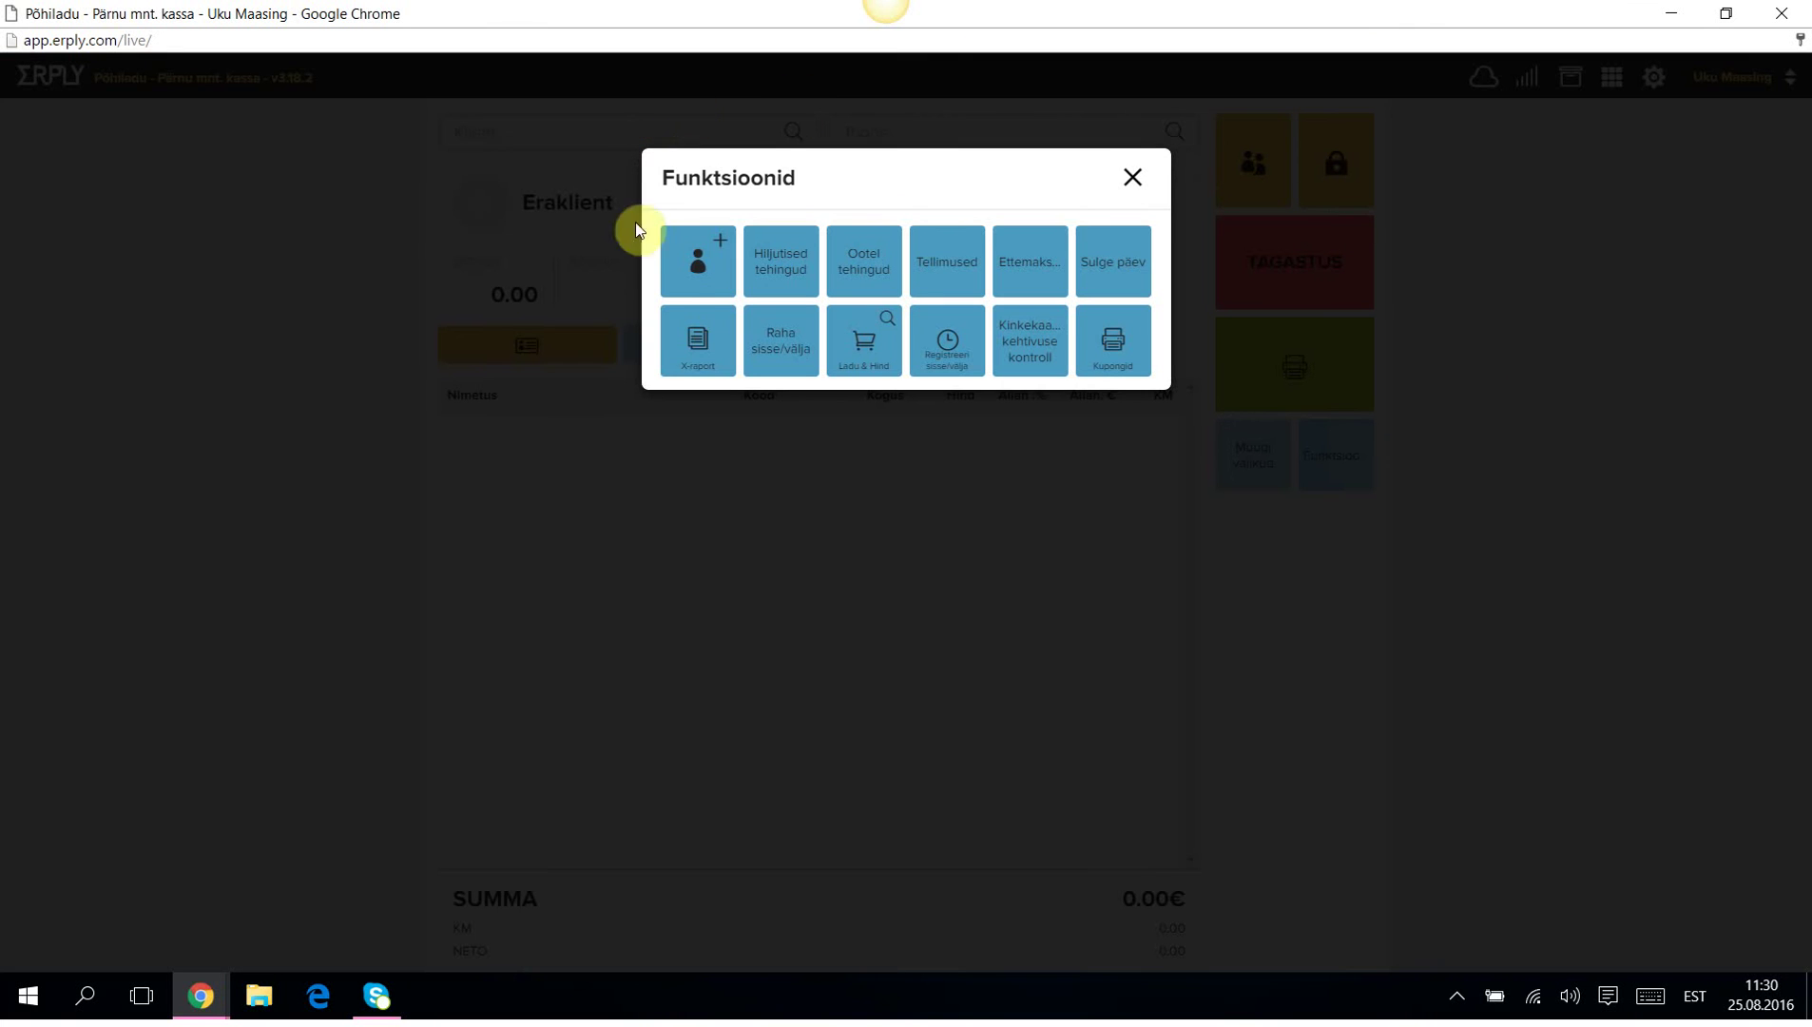
pyautogui.click(700, 365)
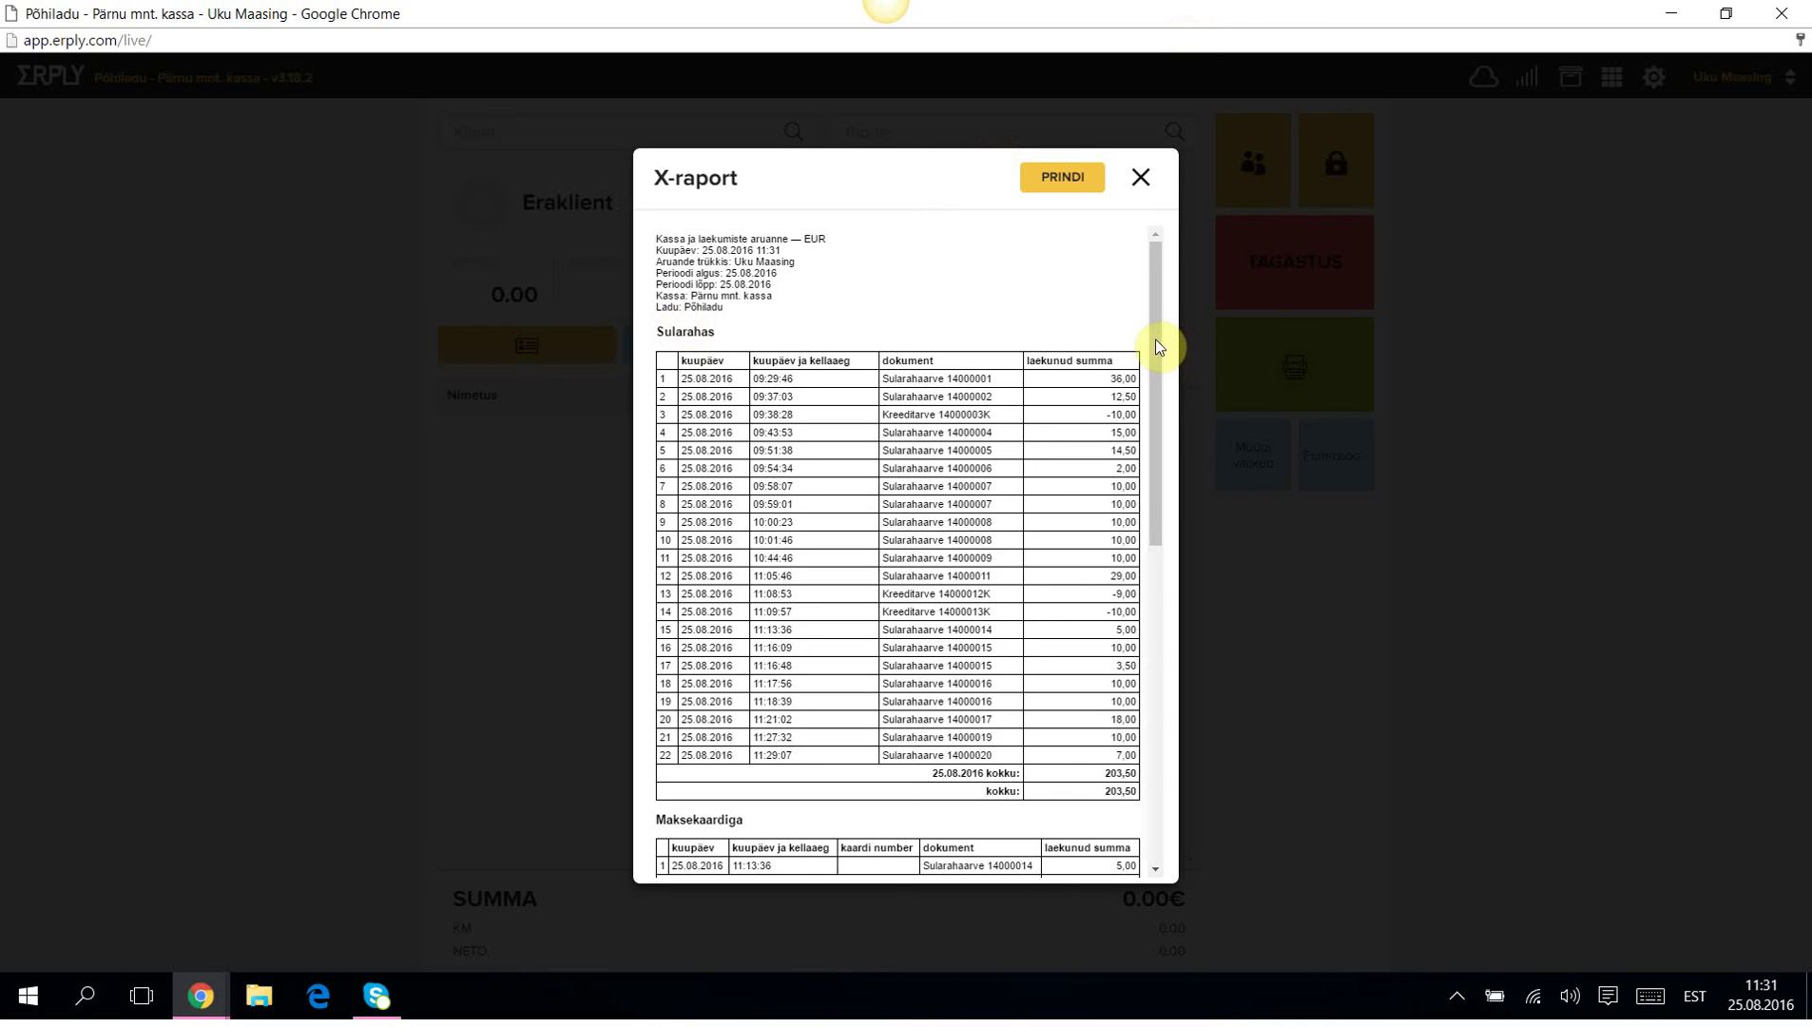
pyautogui.moveTo(1155, 339); pyautogui.dragTo(1173, 658)
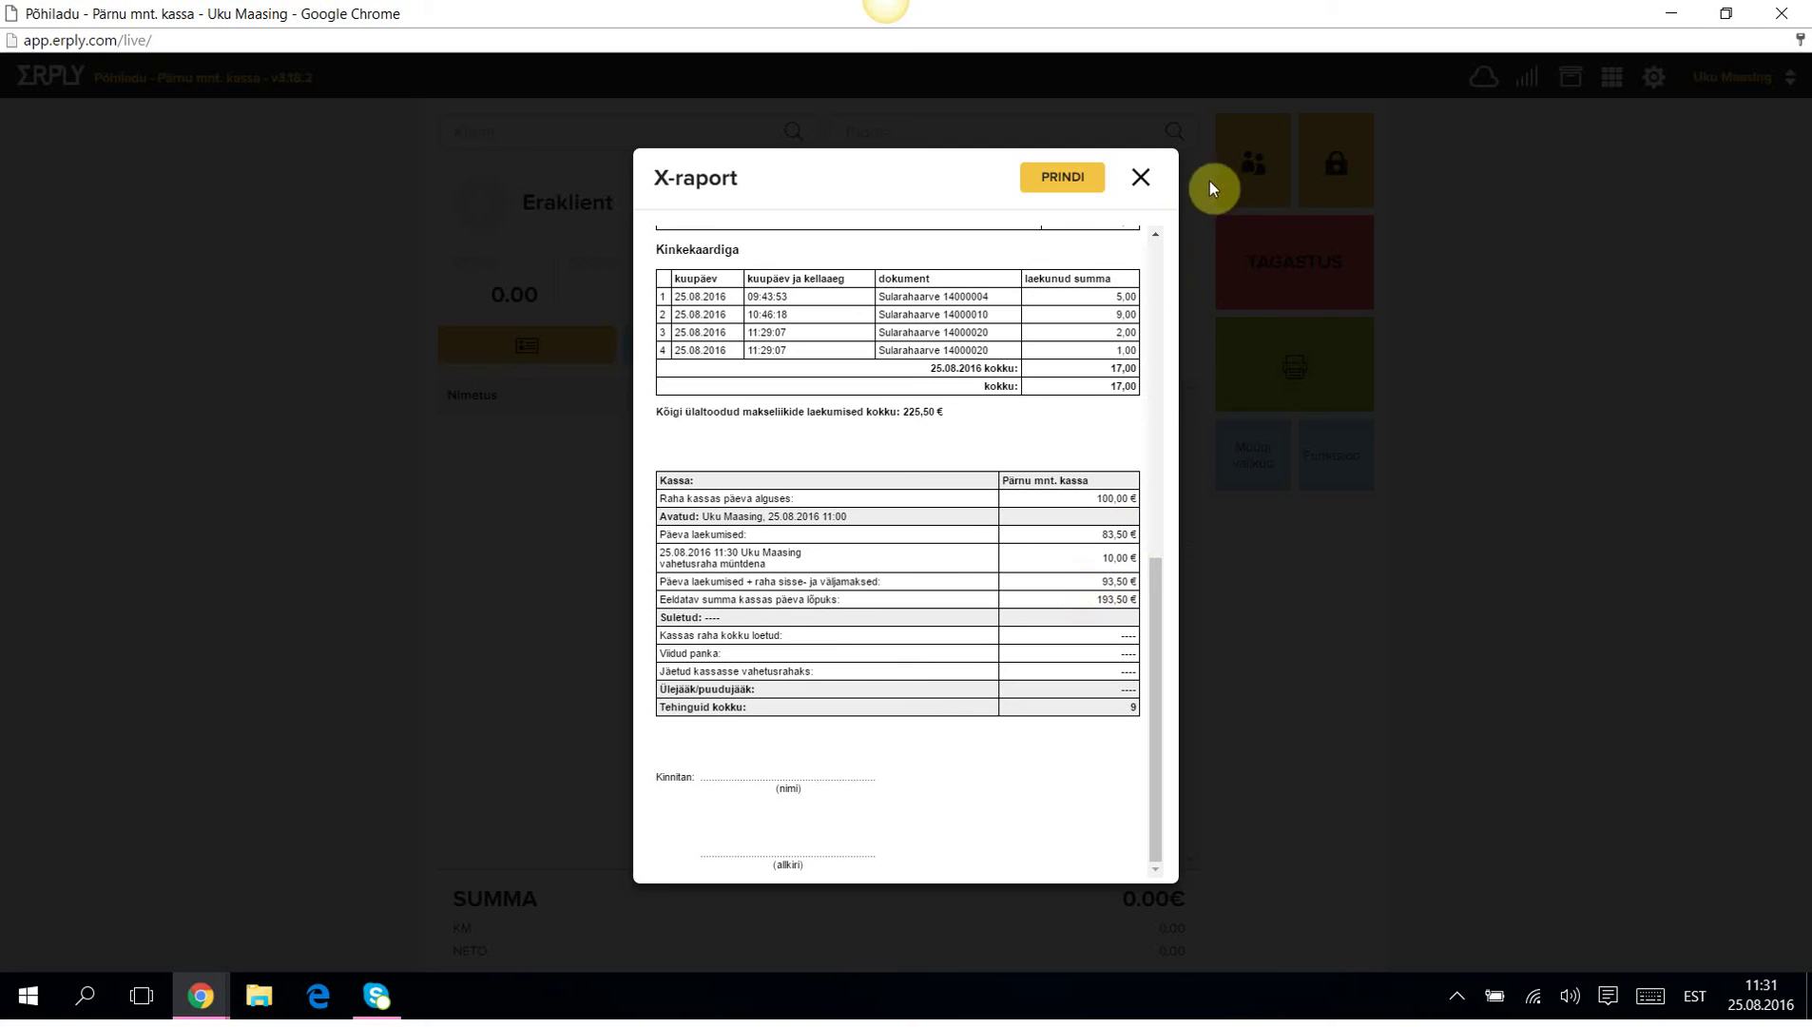
pyautogui.click(1142, 179)
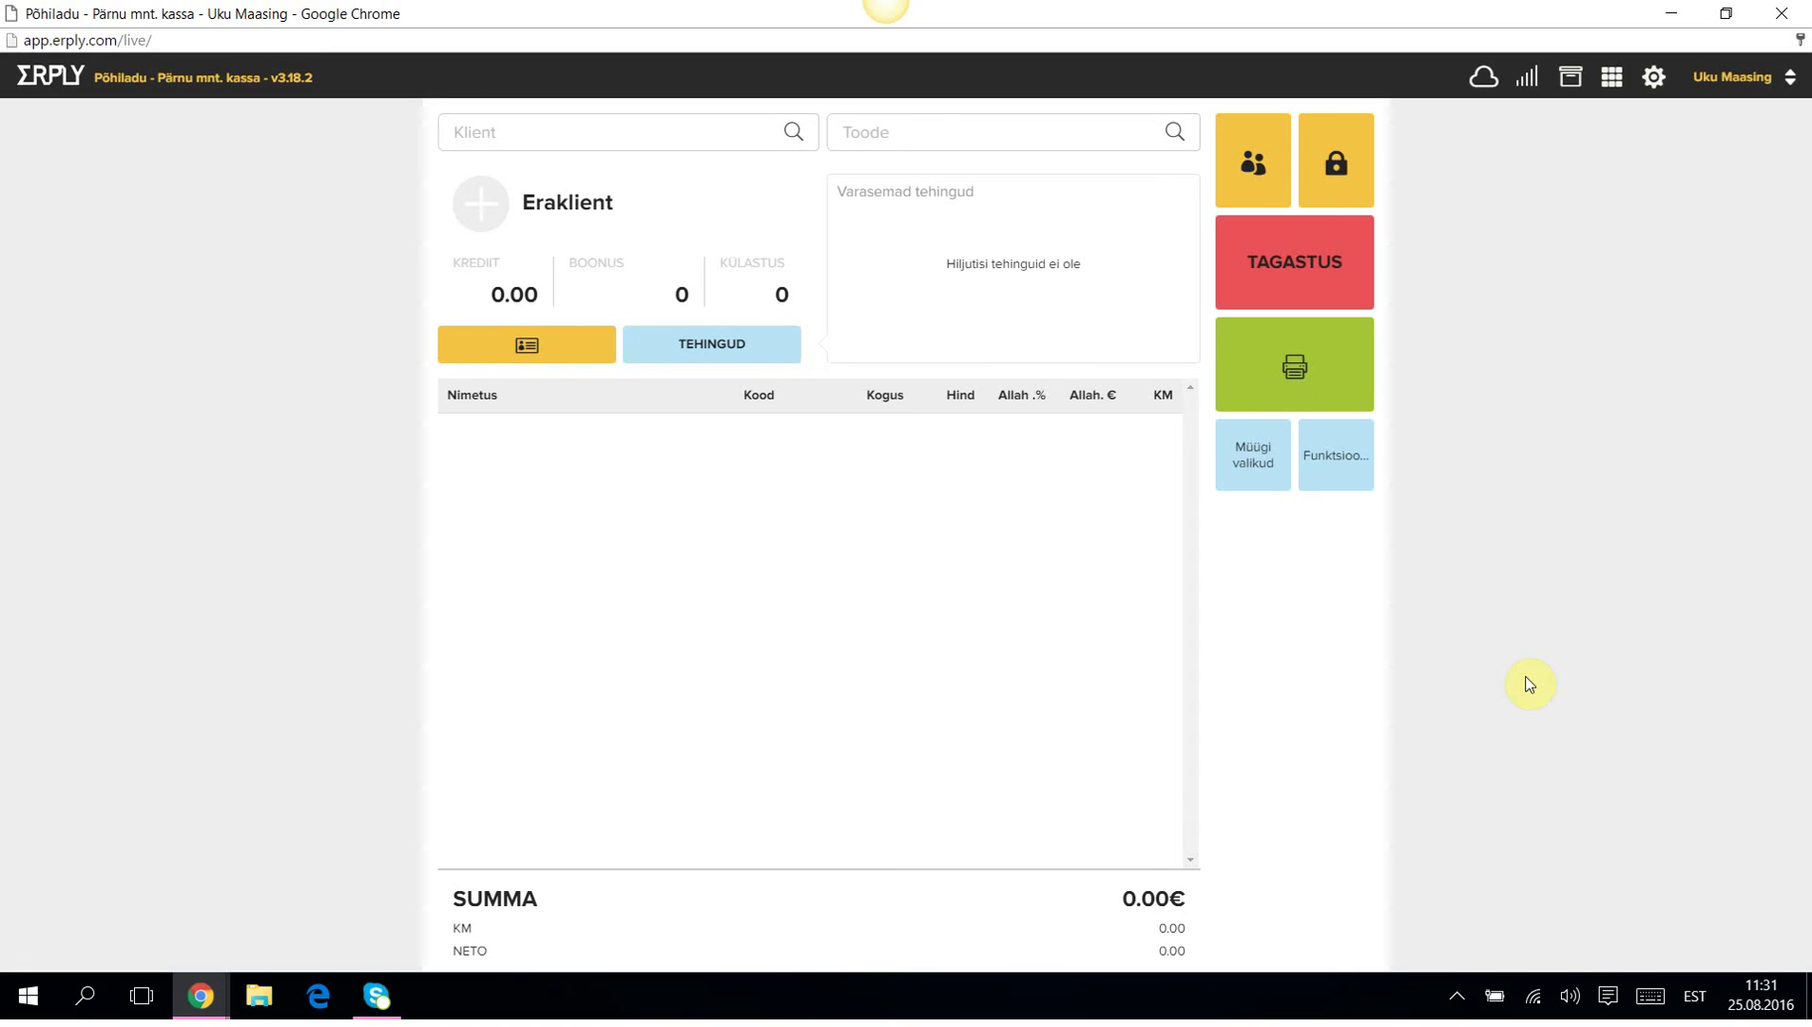
pyautogui.click(1335, 459)
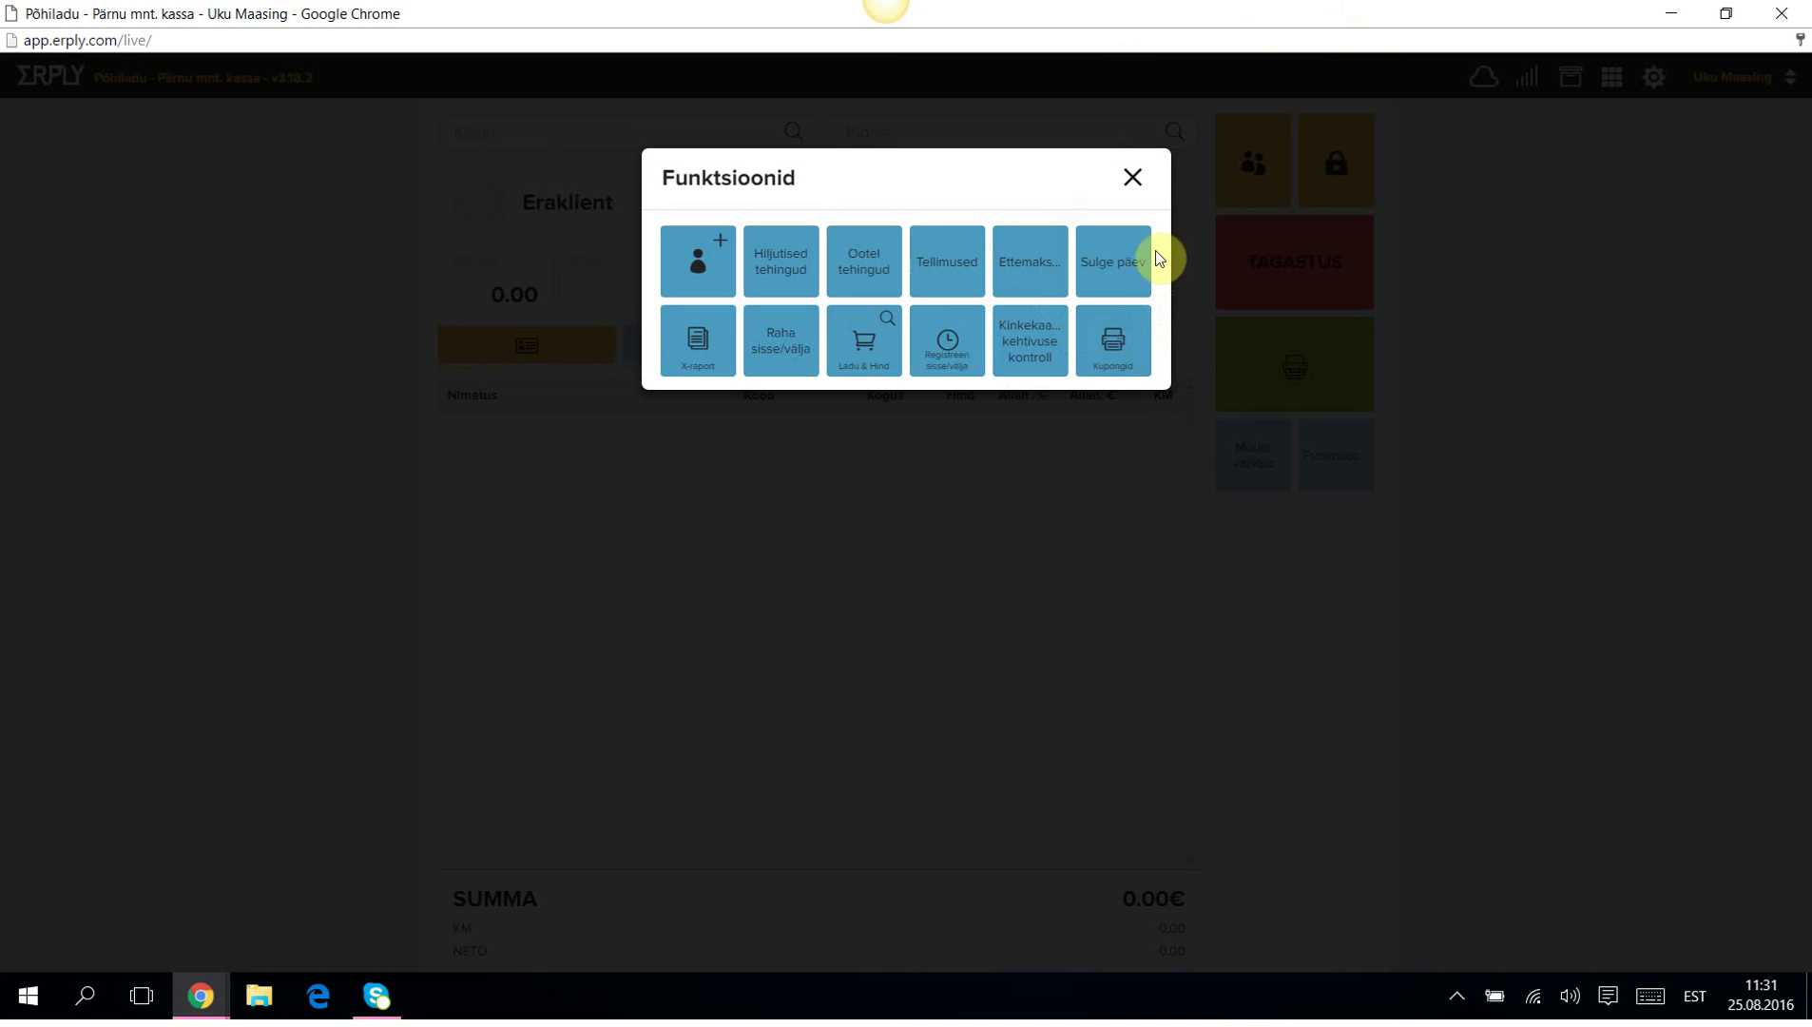
# Enter the till count: one 100€, nine 10€, three 1€ and one 0.50€.
pyautogui.click(1121, 264)
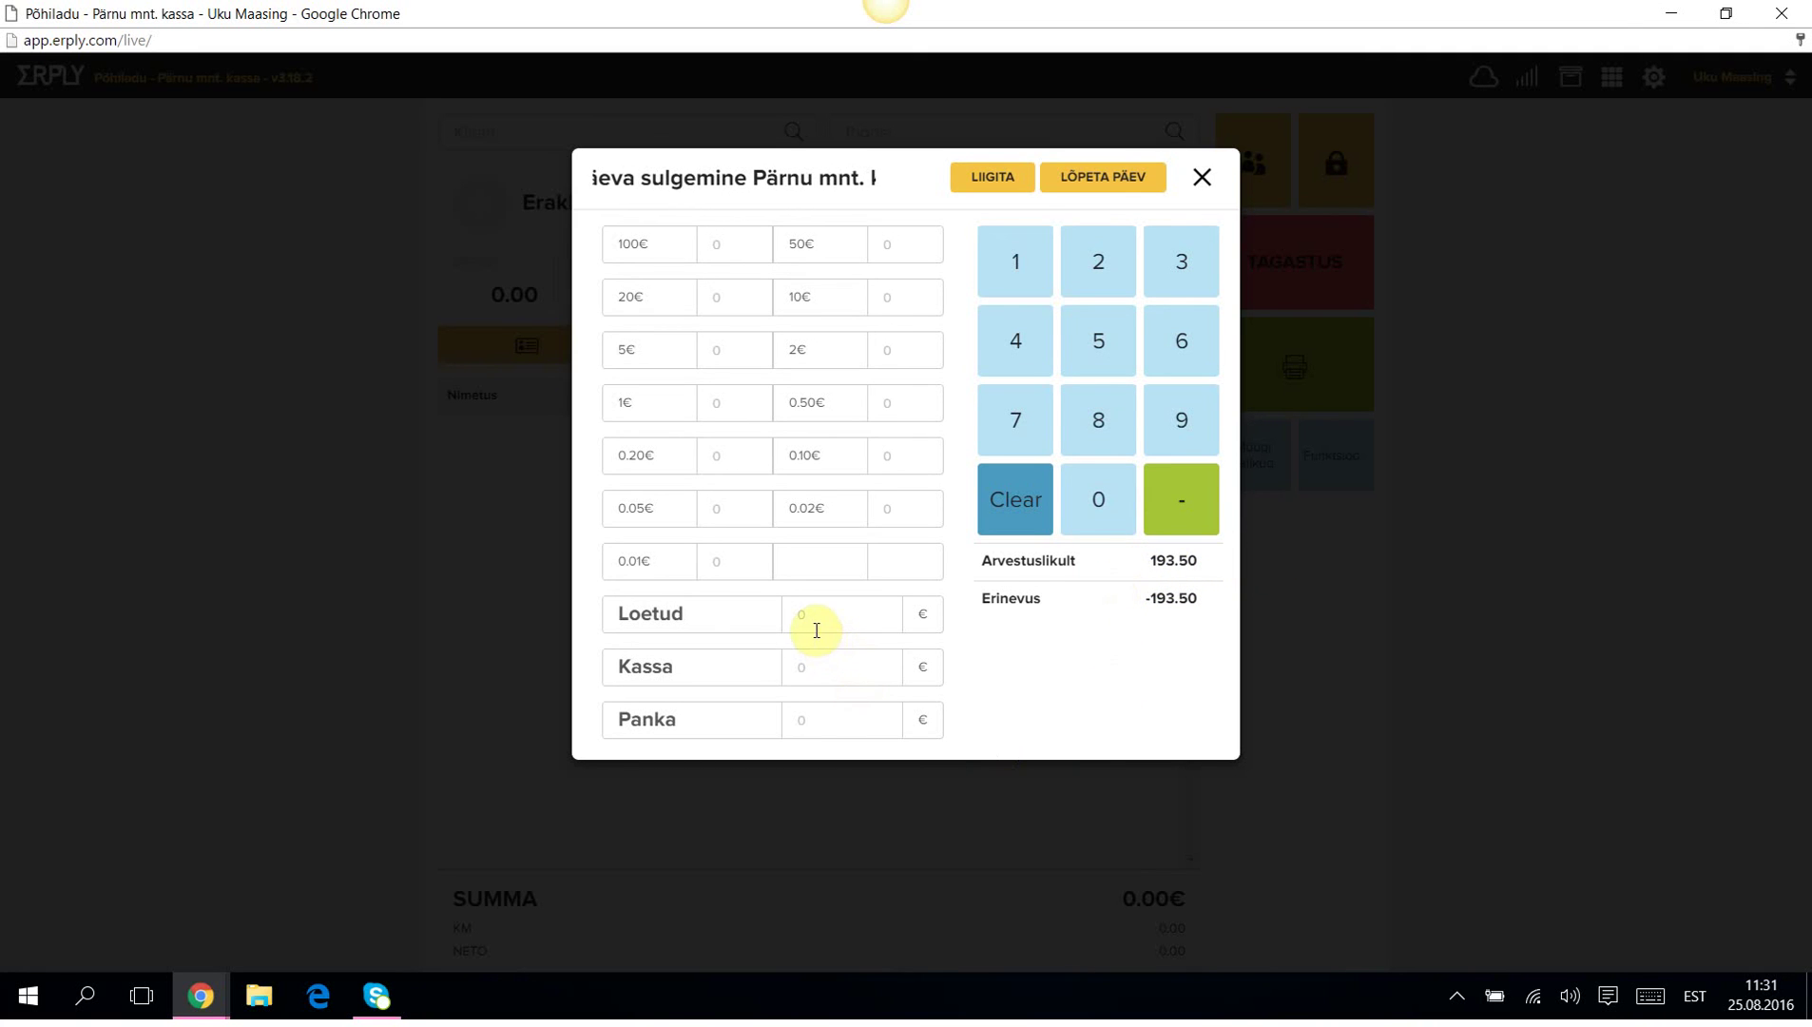
pyautogui.click(717, 245)
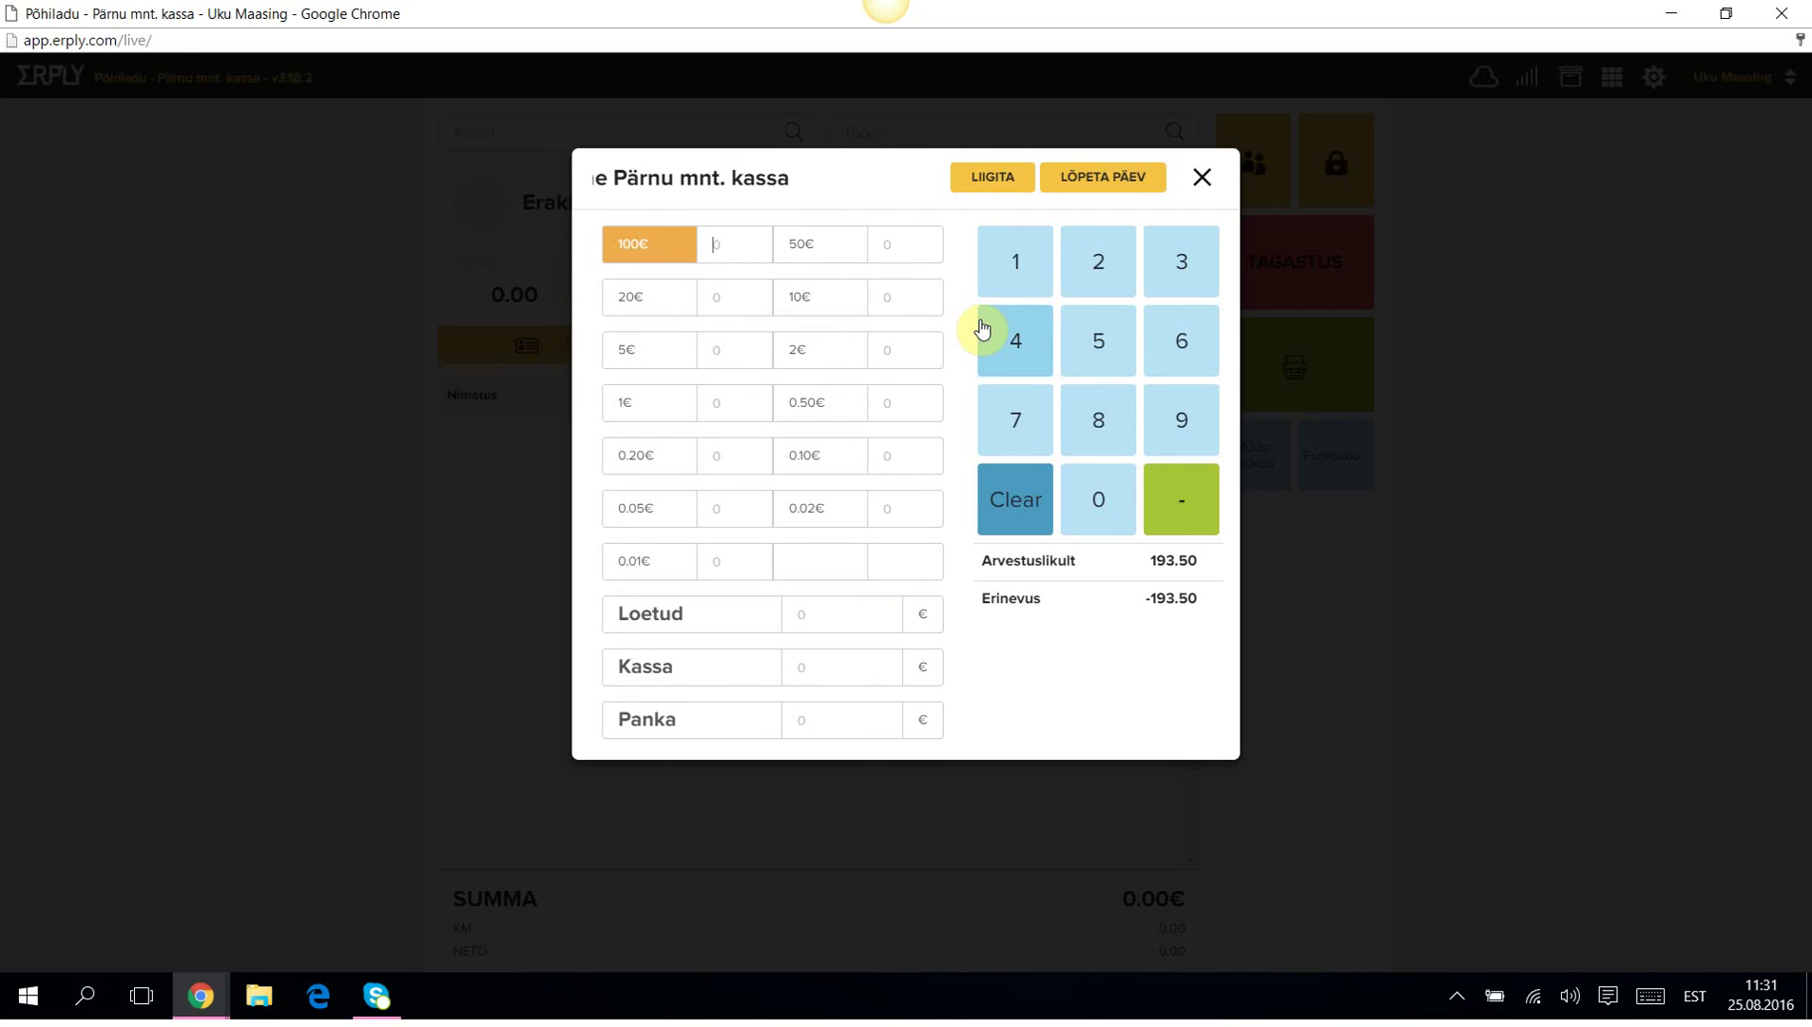
pyautogui.click(1008, 257)
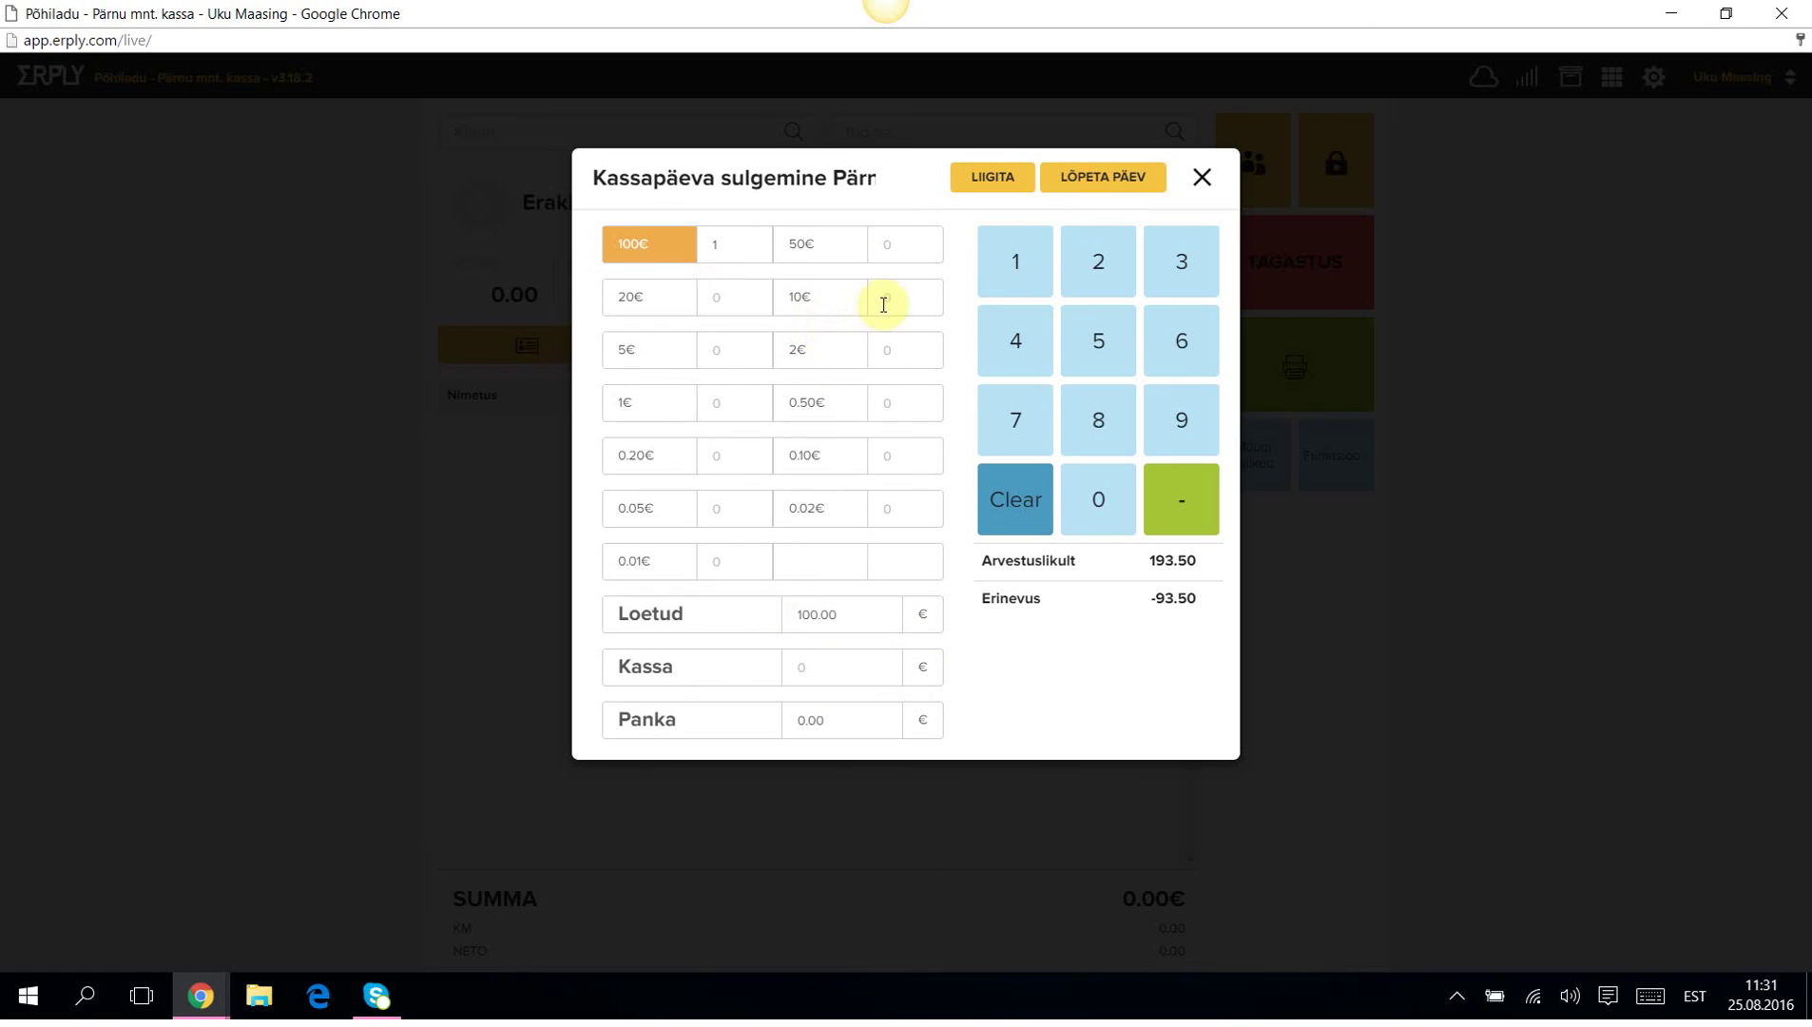
pyautogui.click(918, 301)
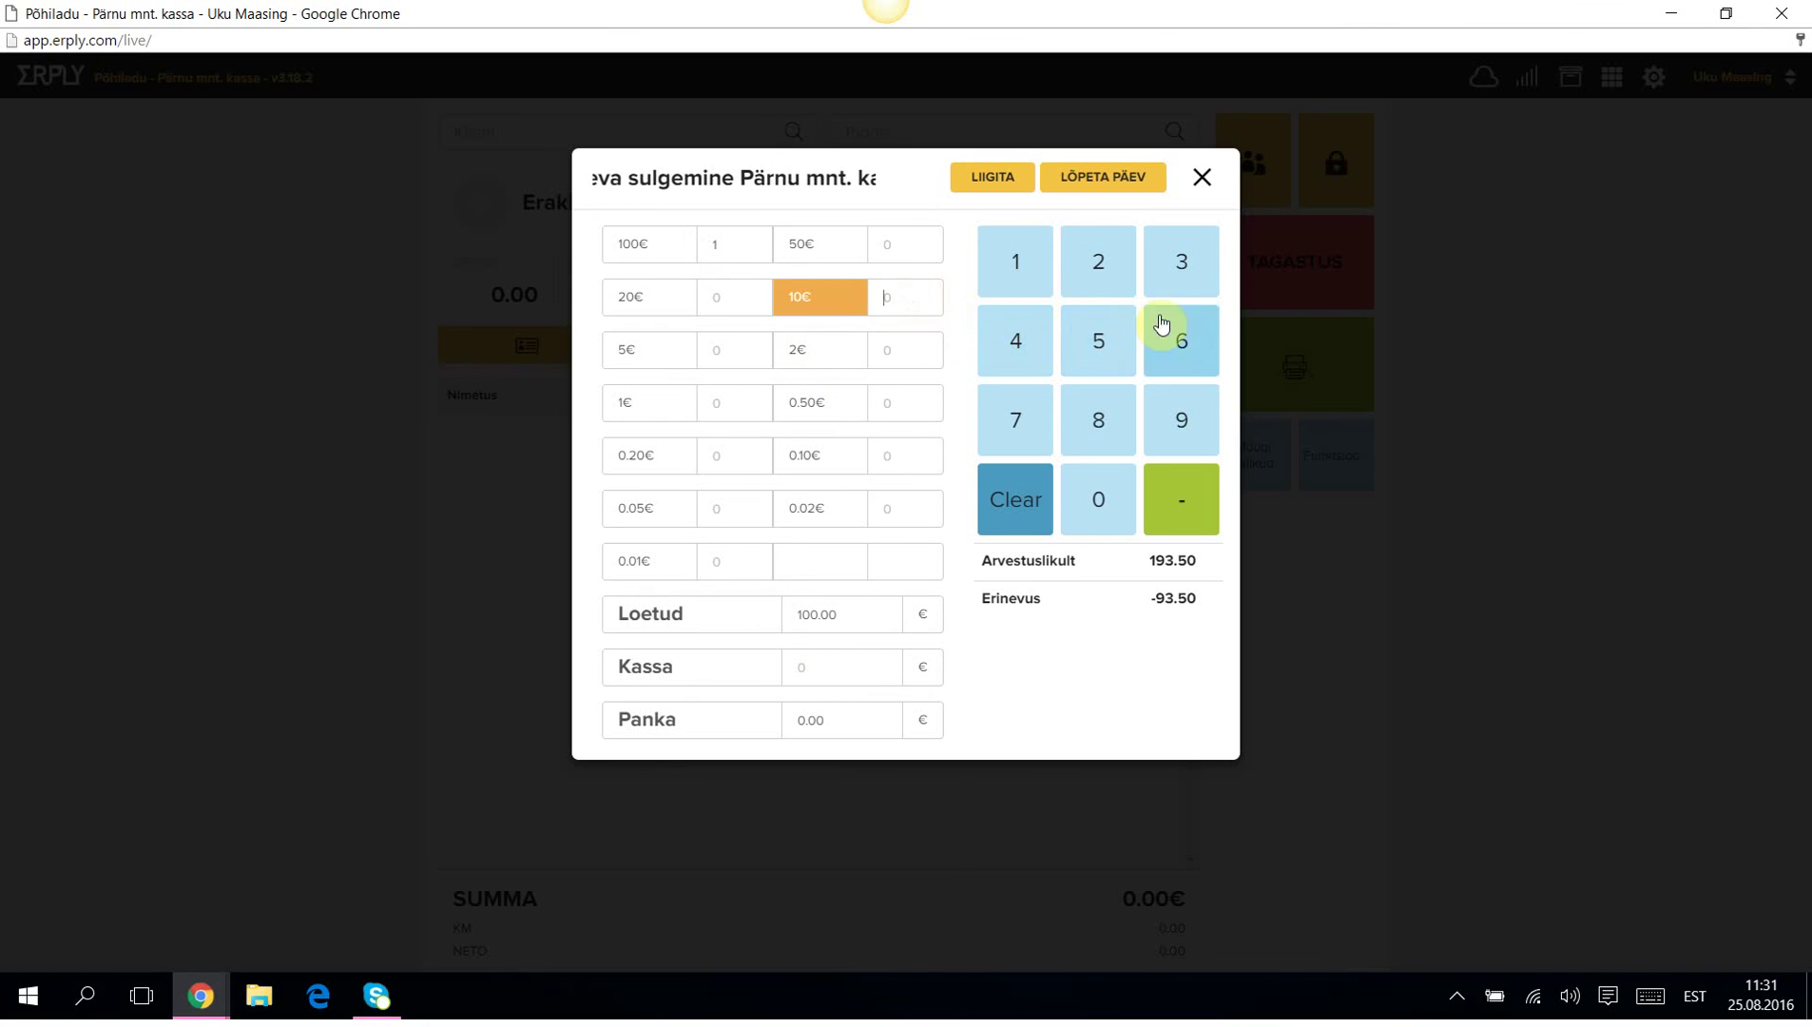
pyautogui.click(1202, 421)
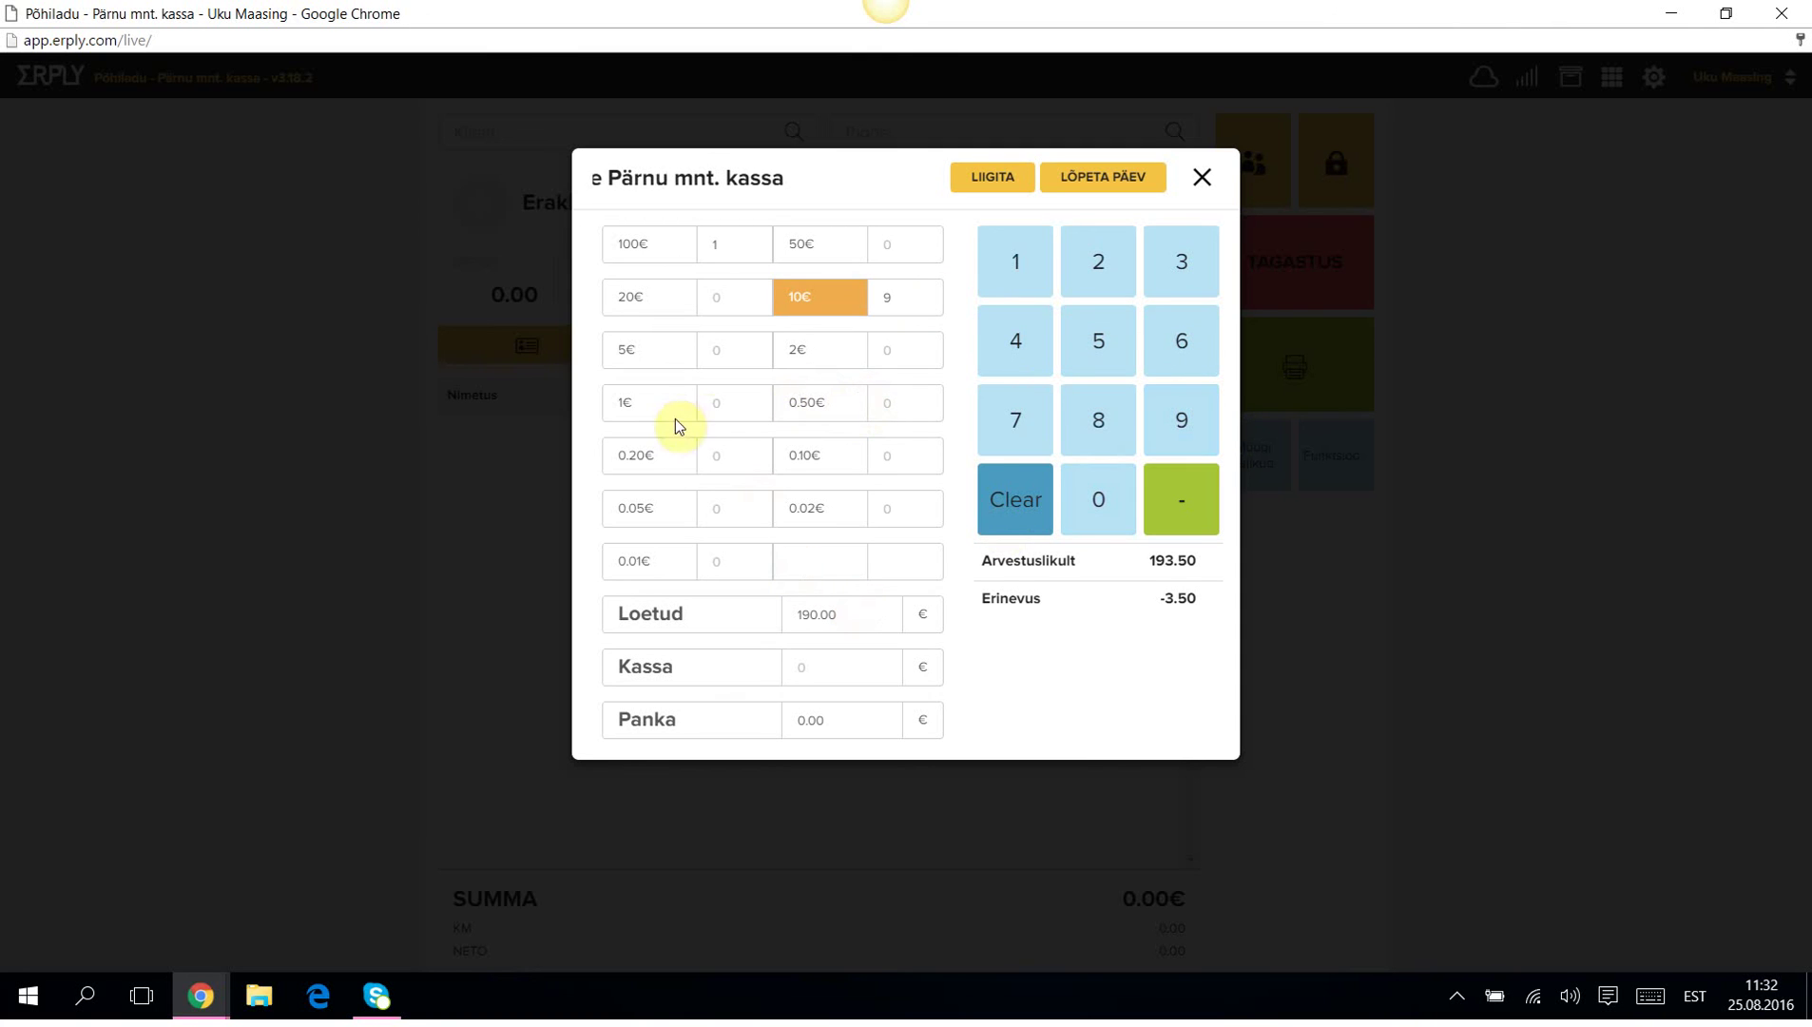
pyautogui.click(732, 404)
pyautogui.click(1179, 263)
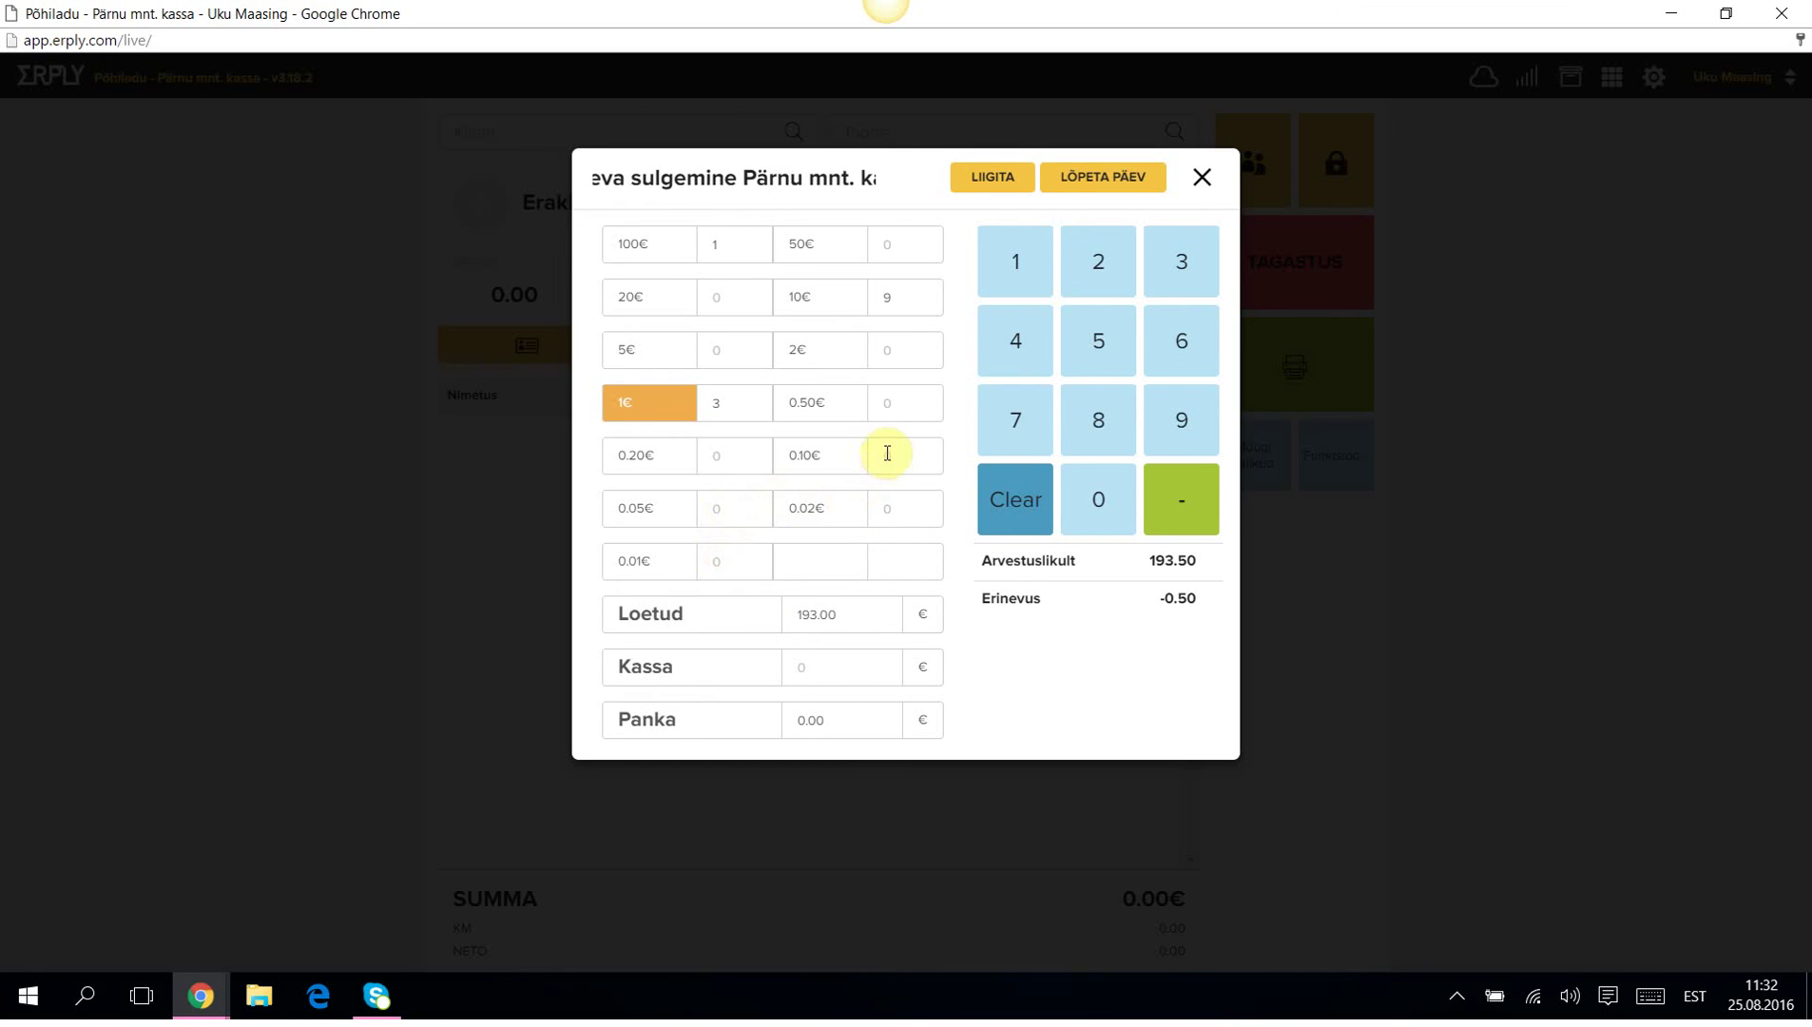
pyautogui.click(902, 411)
pyautogui.click(1014, 262)
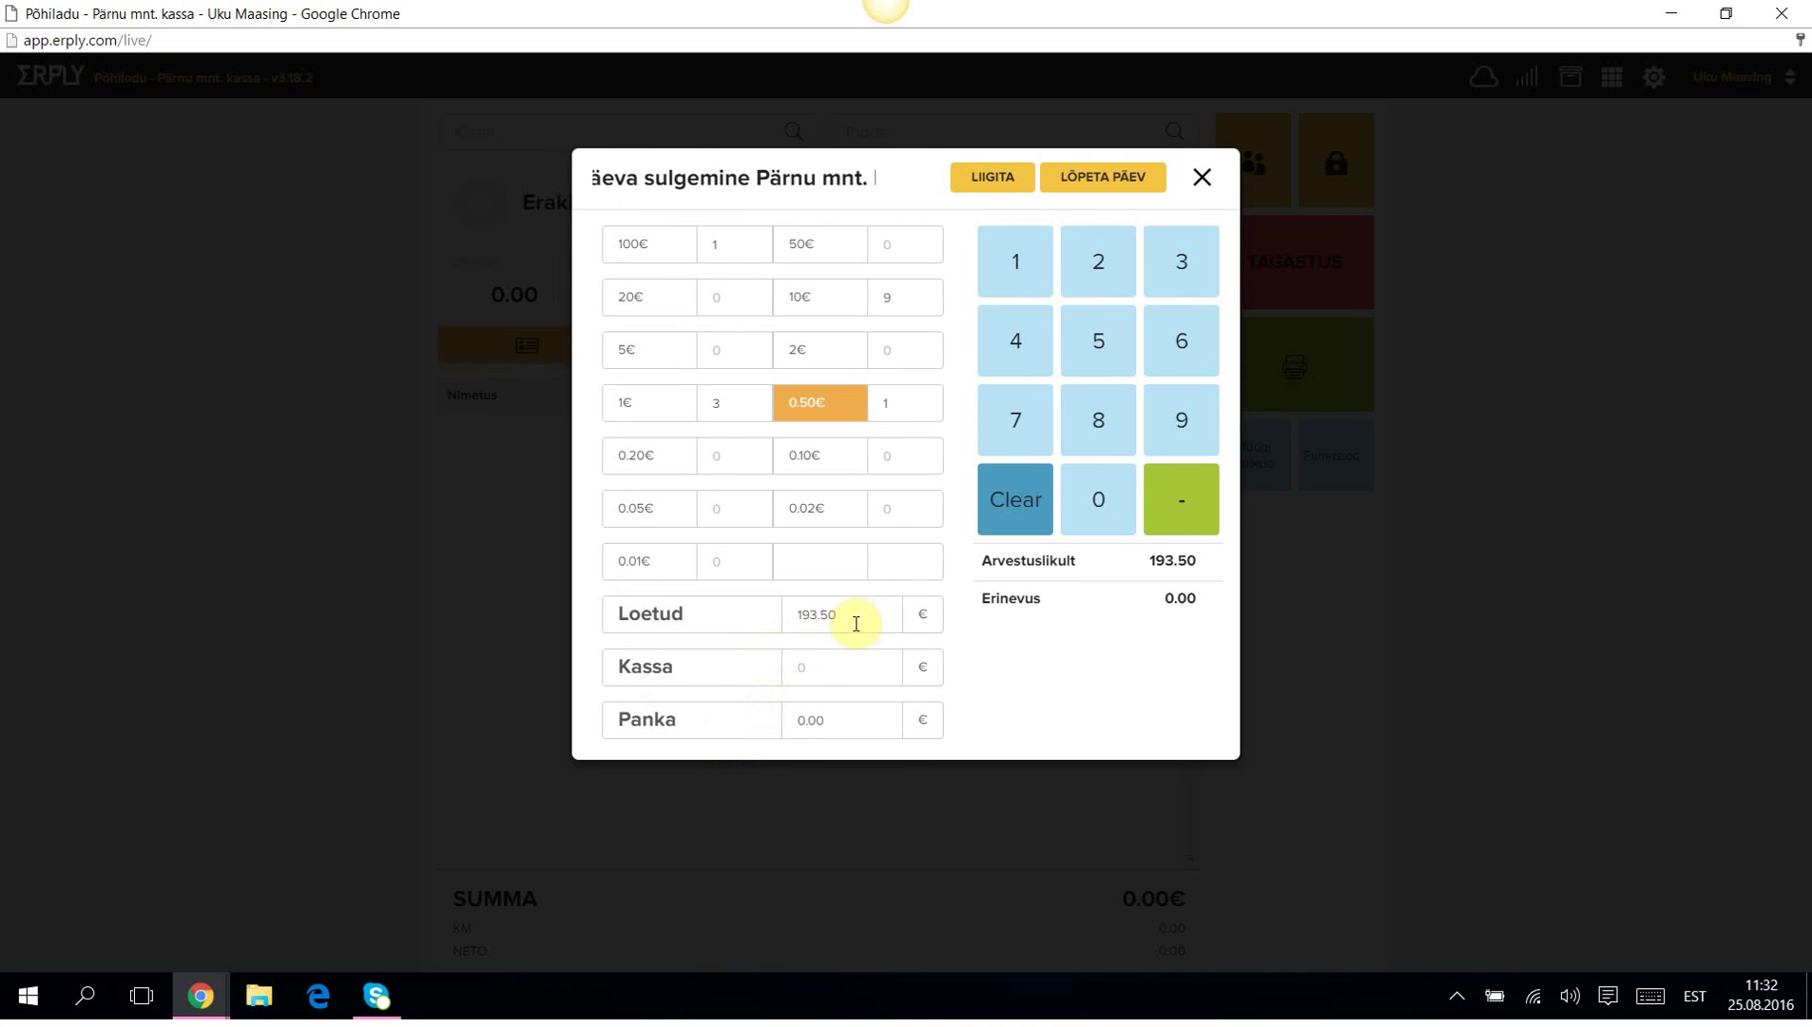
# Leave 93.50 in the till, banking 100.00, and finish the day.
pyautogui.click(804, 664)
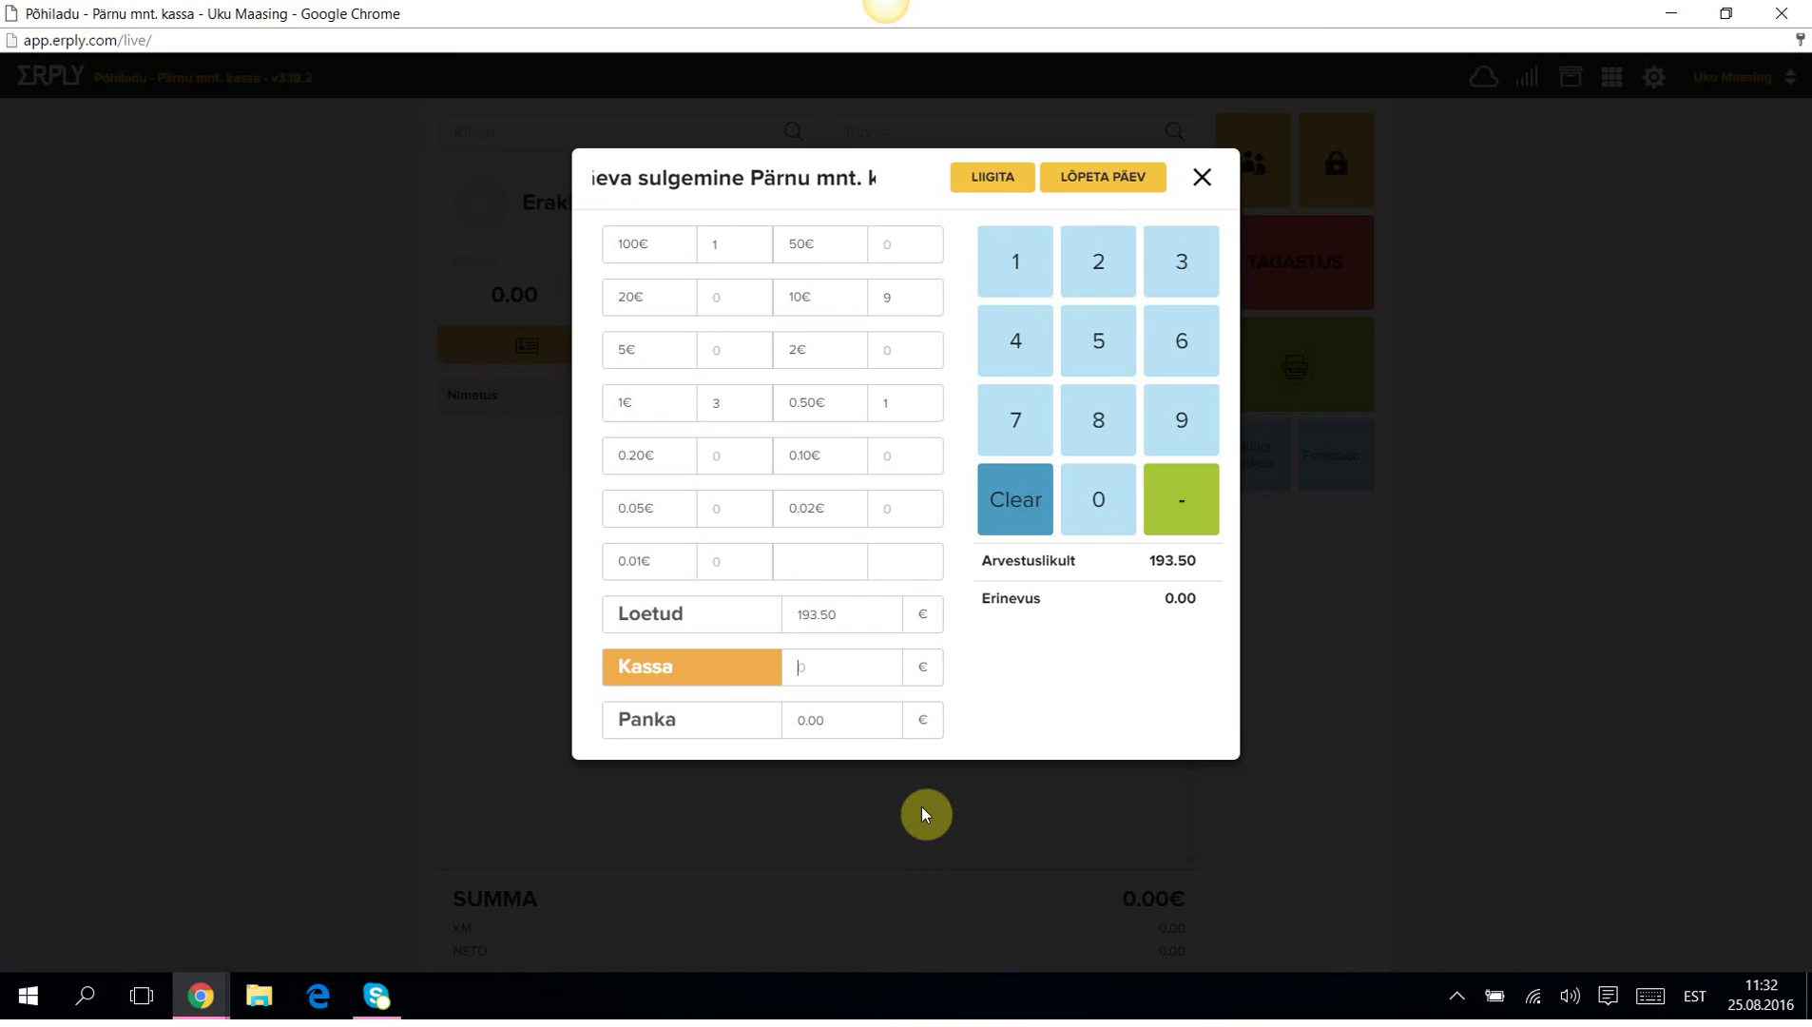
pyautogui.write('9')
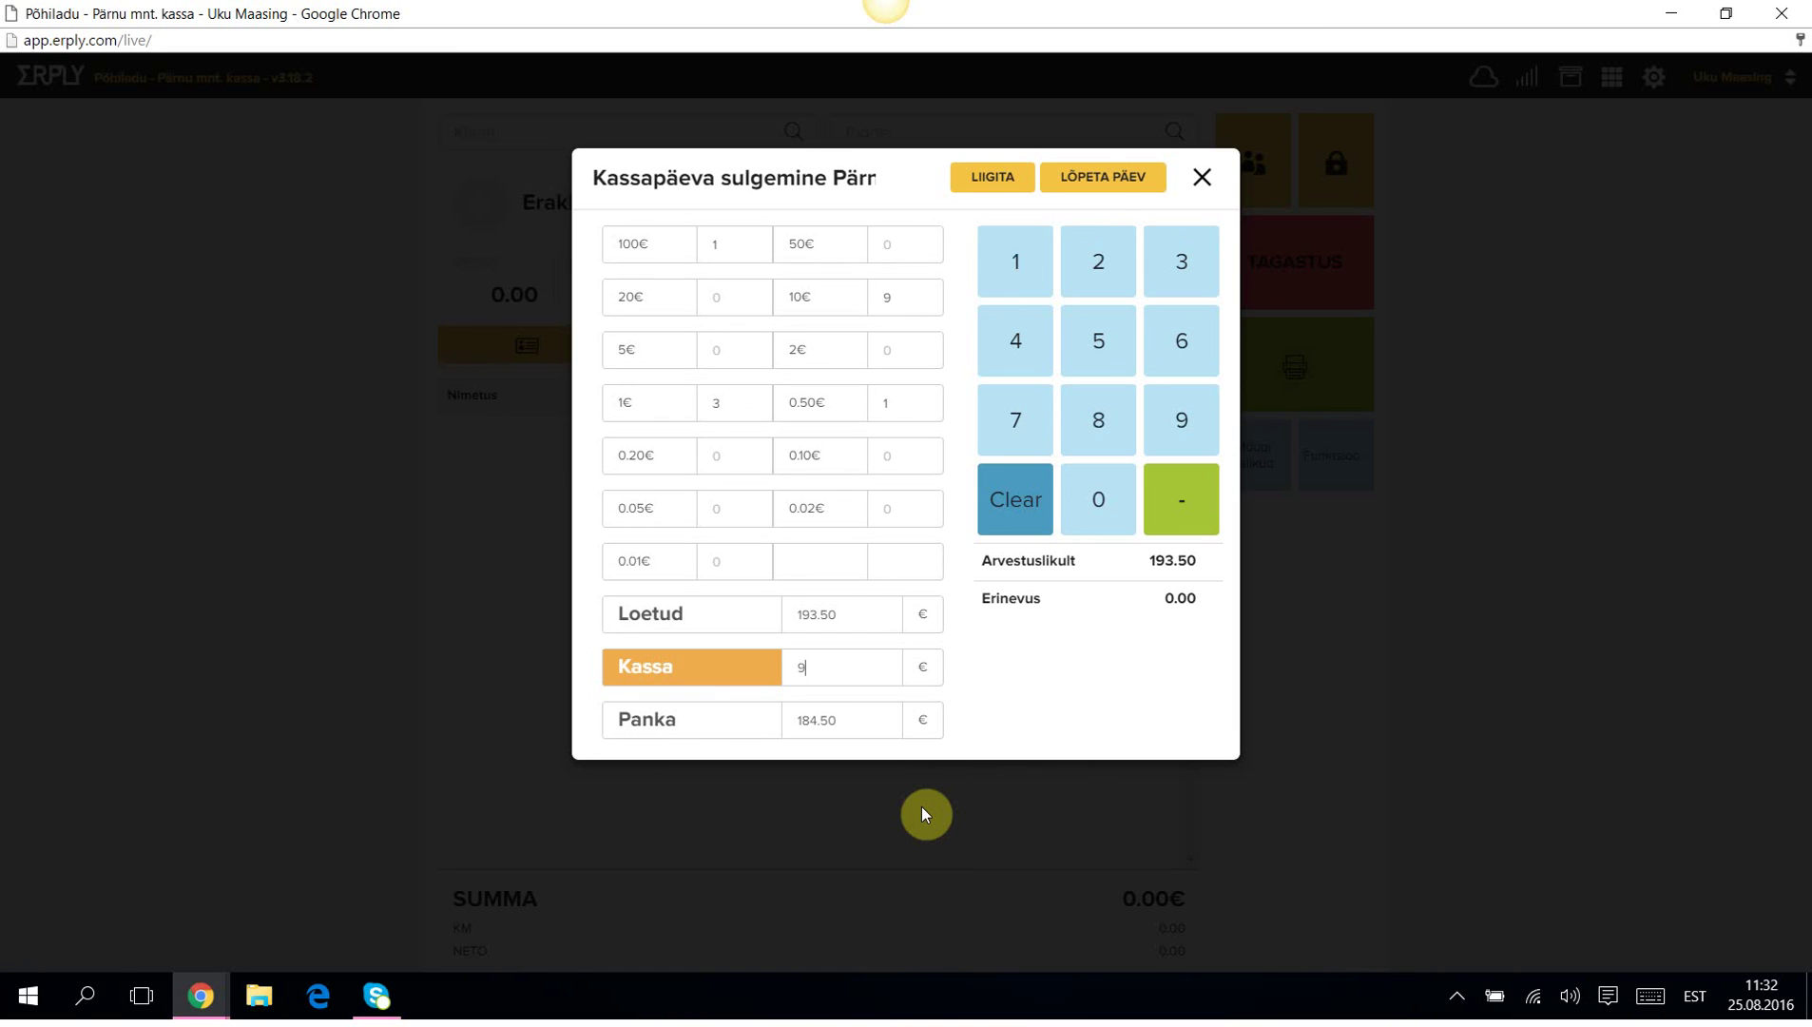
pyautogui.write('3.50')
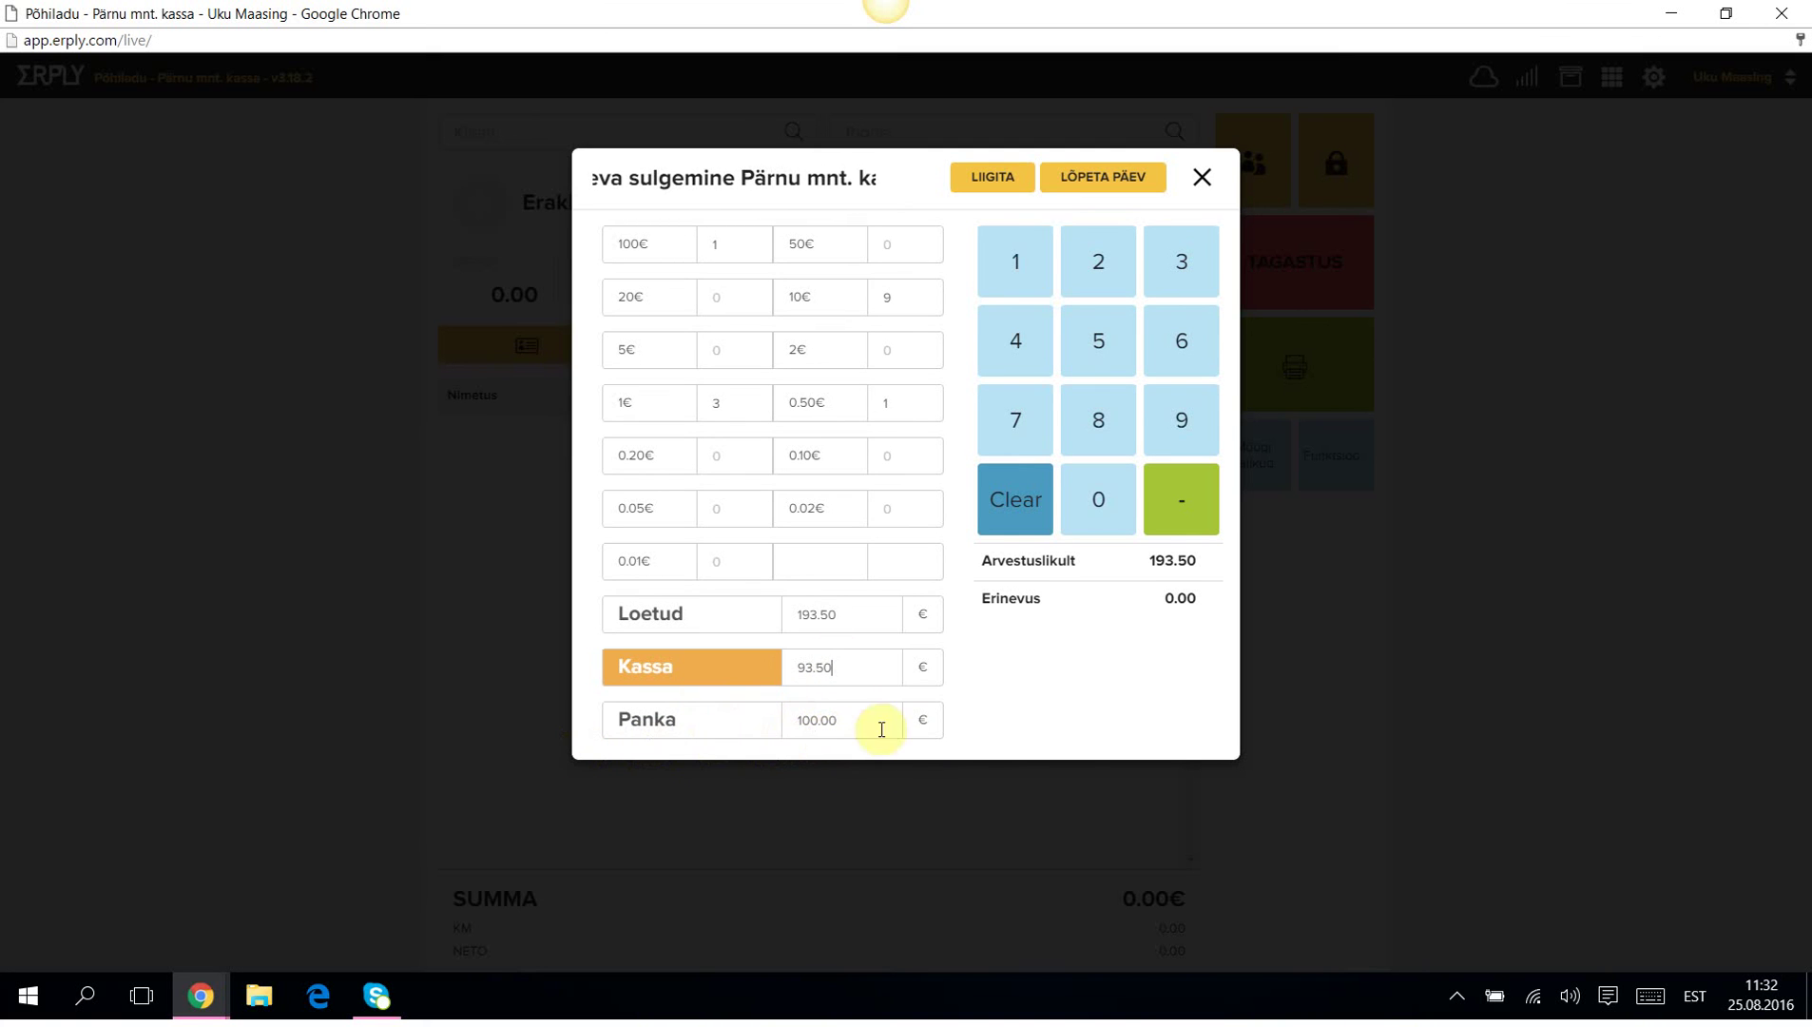
pyautogui.click(1104, 182)
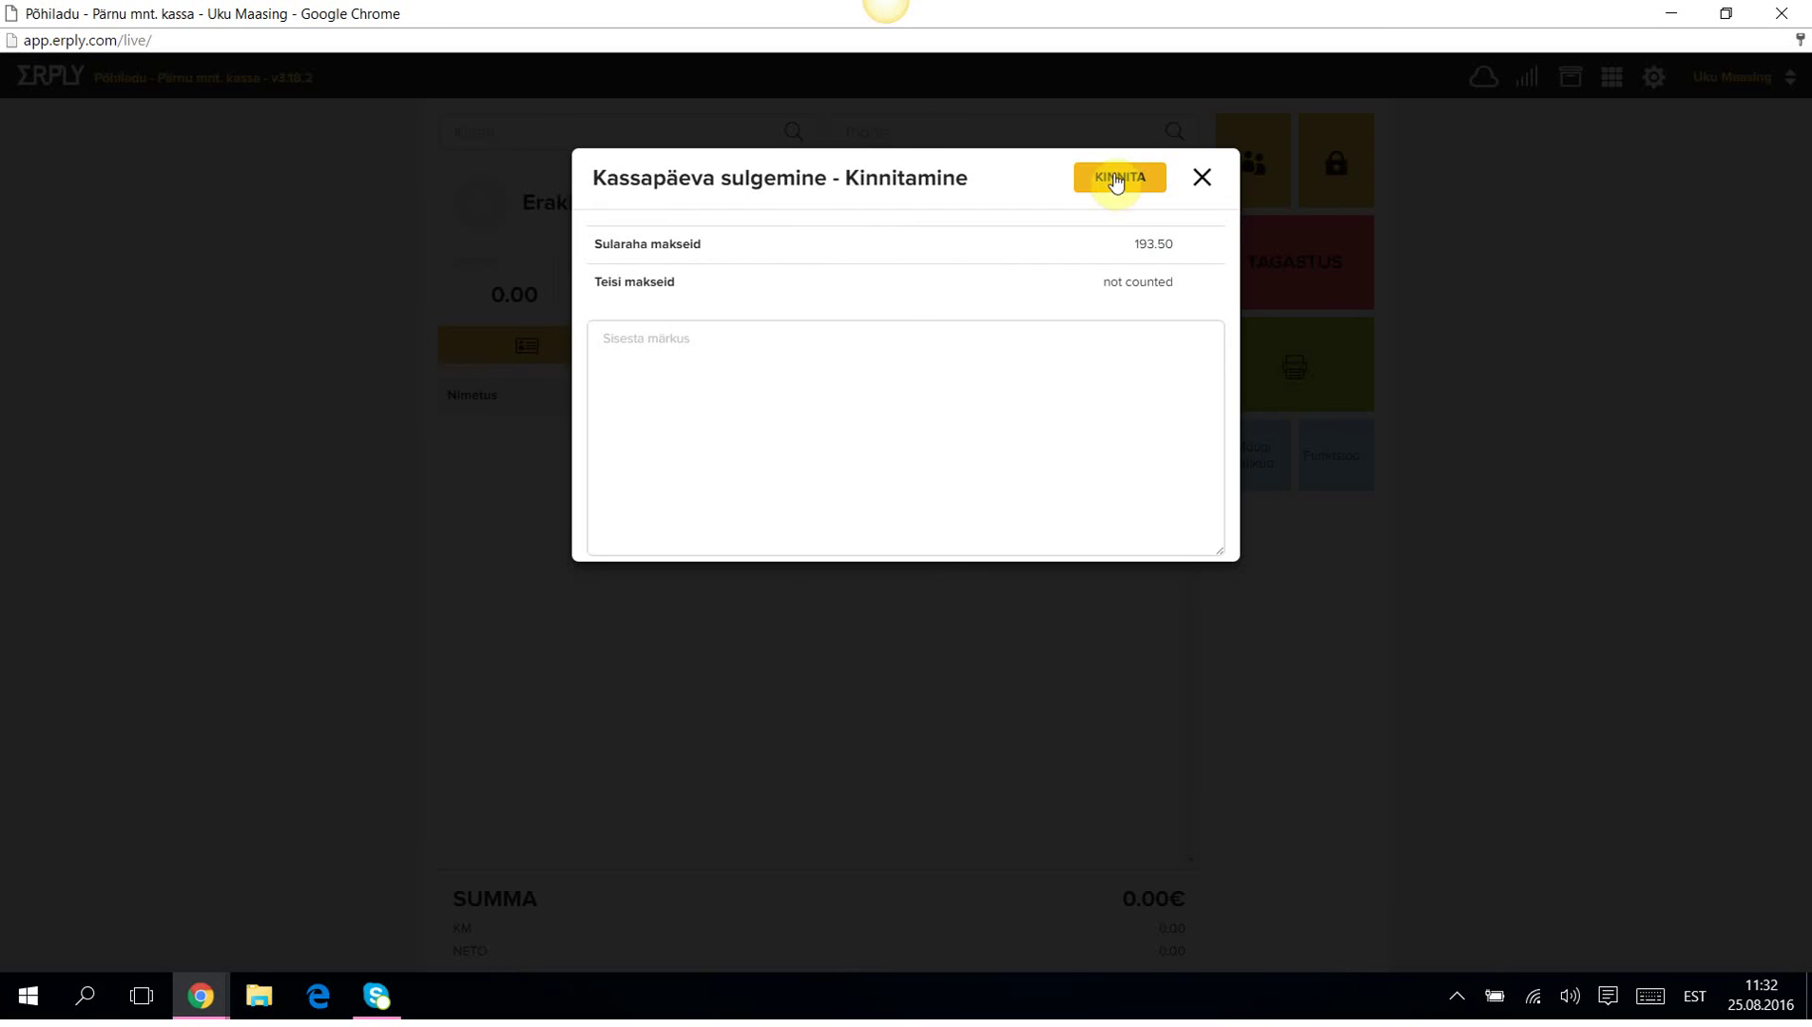
# Confirm the 193.50 day closing, review the report with 0.00 difference, and close it.
pyautogui.click(1112, 183)
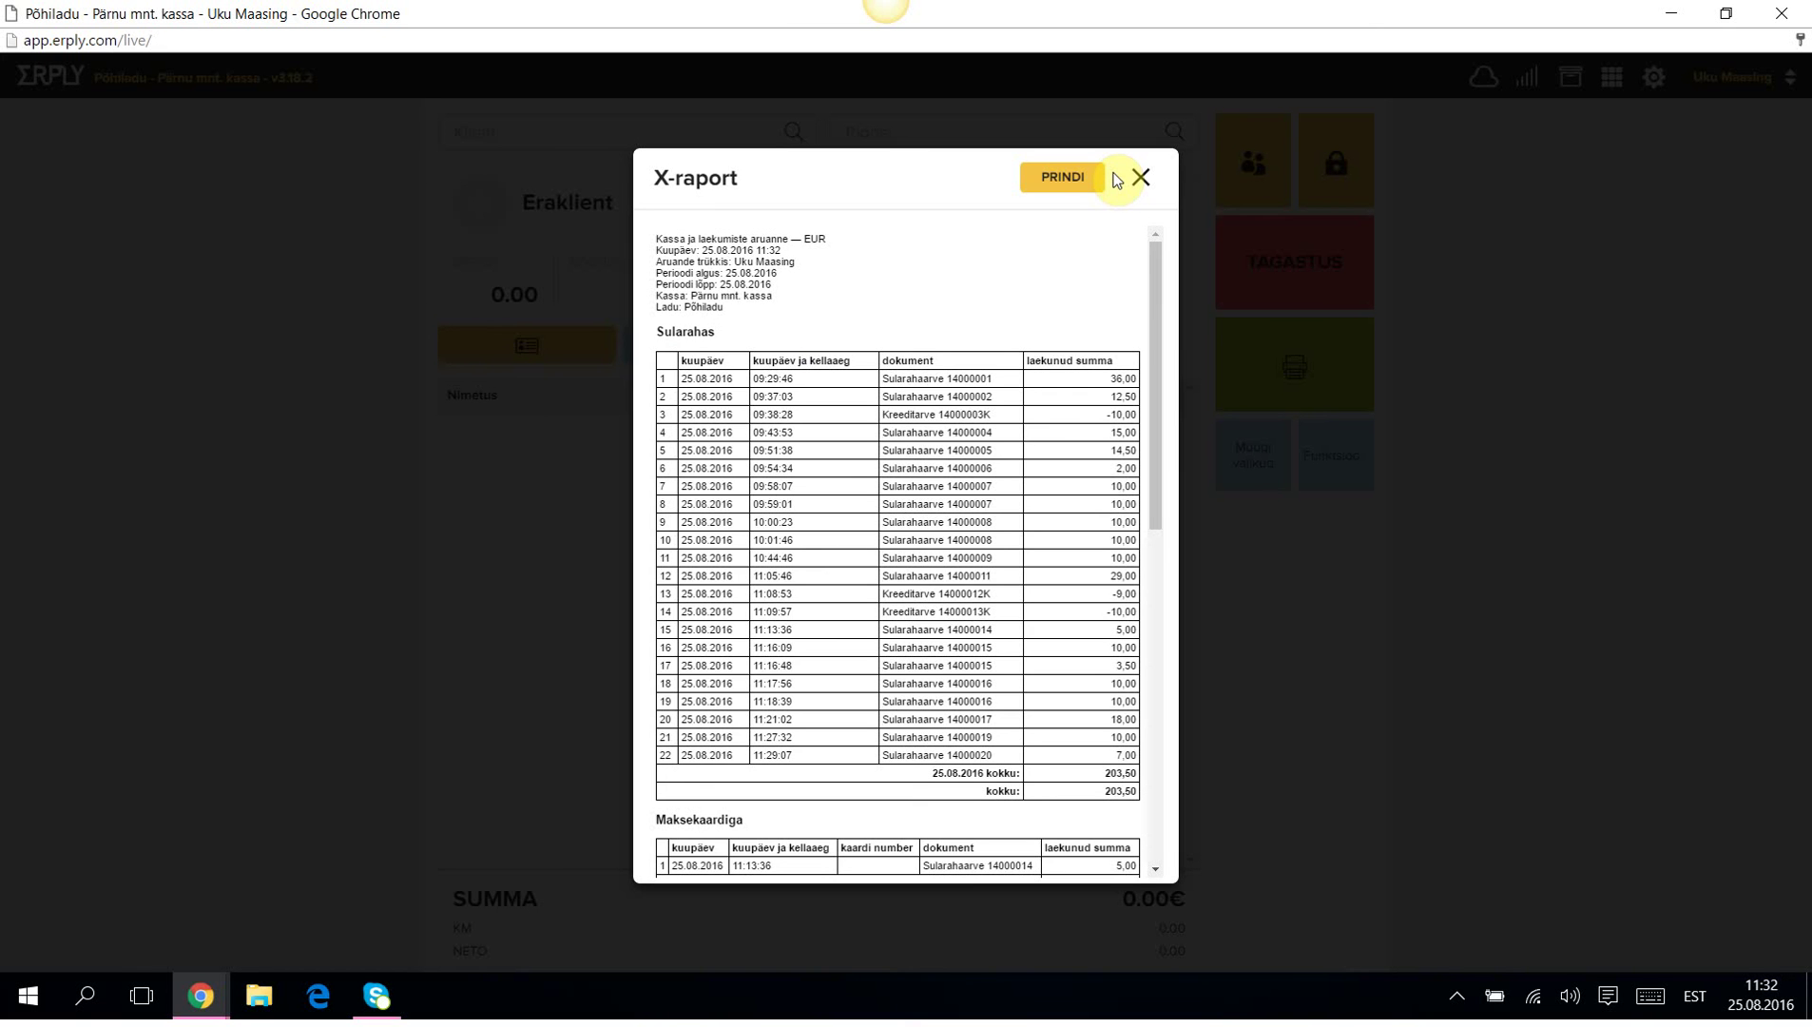
pyautogui.moveTo(1160, 261)
pyautogui.mouseDown()
pyautogui.moveTo(1124, 452)
pyautogui.moveTo(1129, 625)
pyautogui.mouseUp()
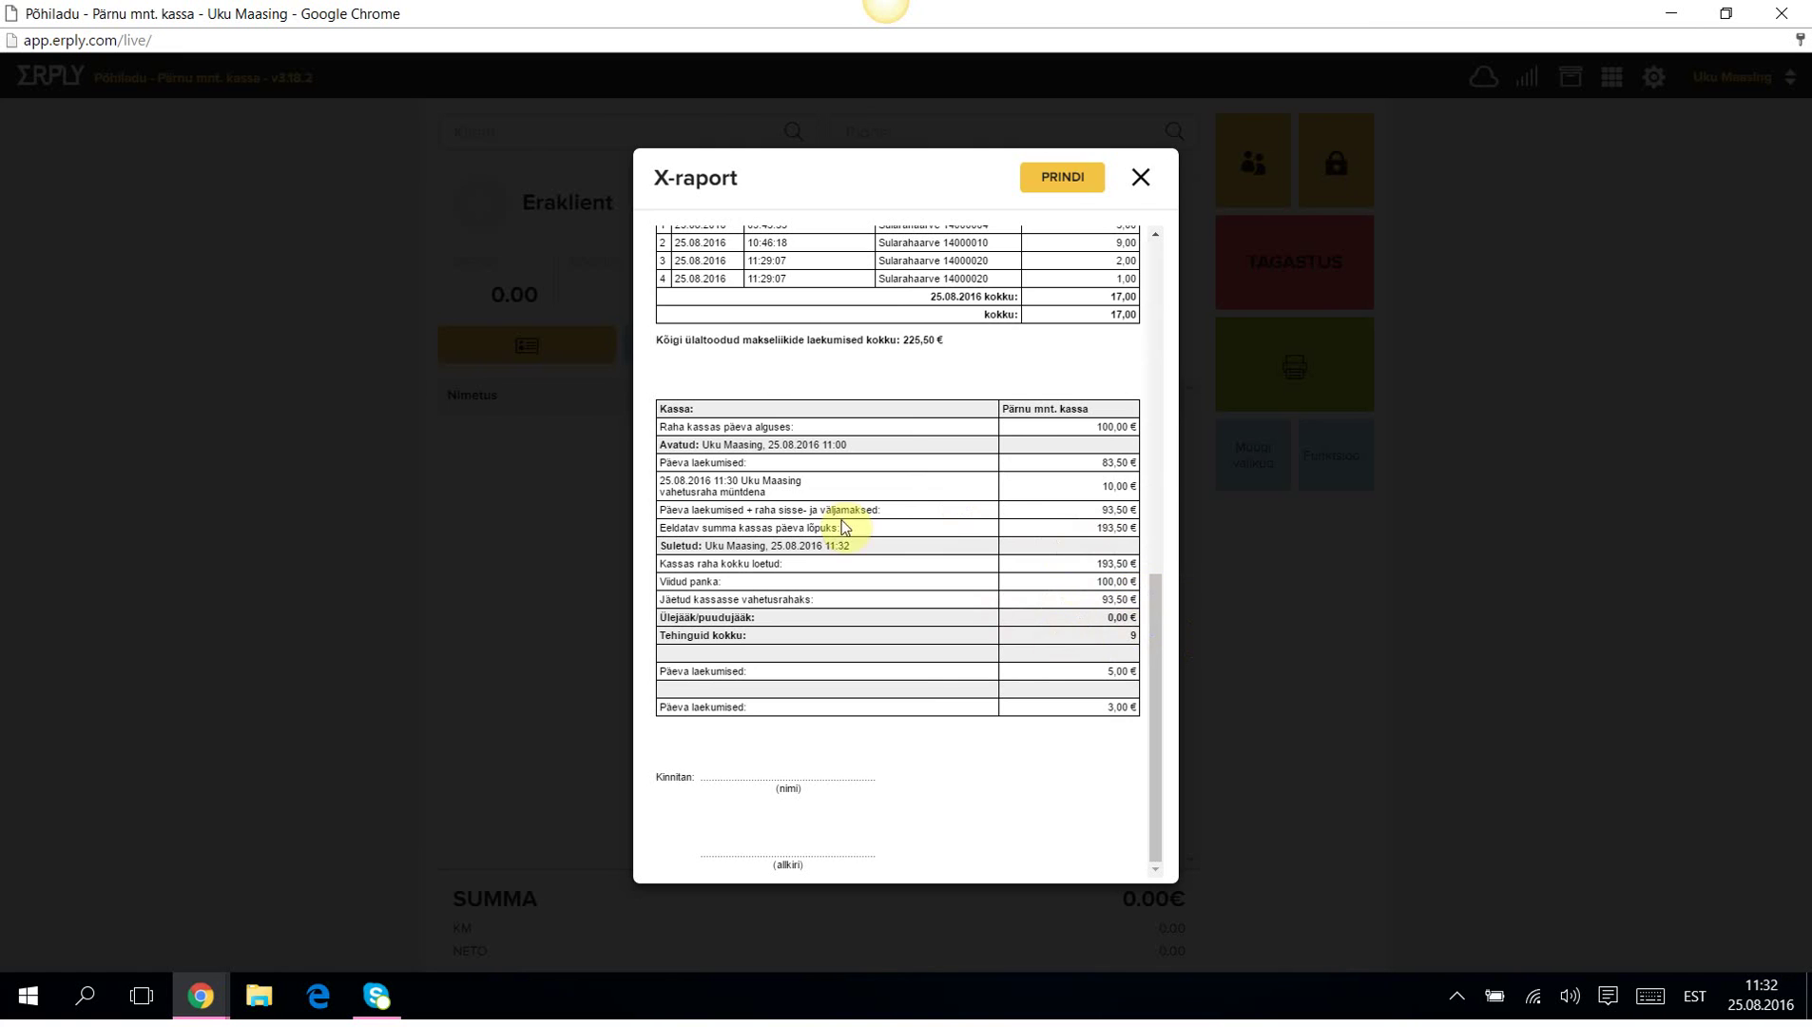
pyautogui.click(1142, 178)
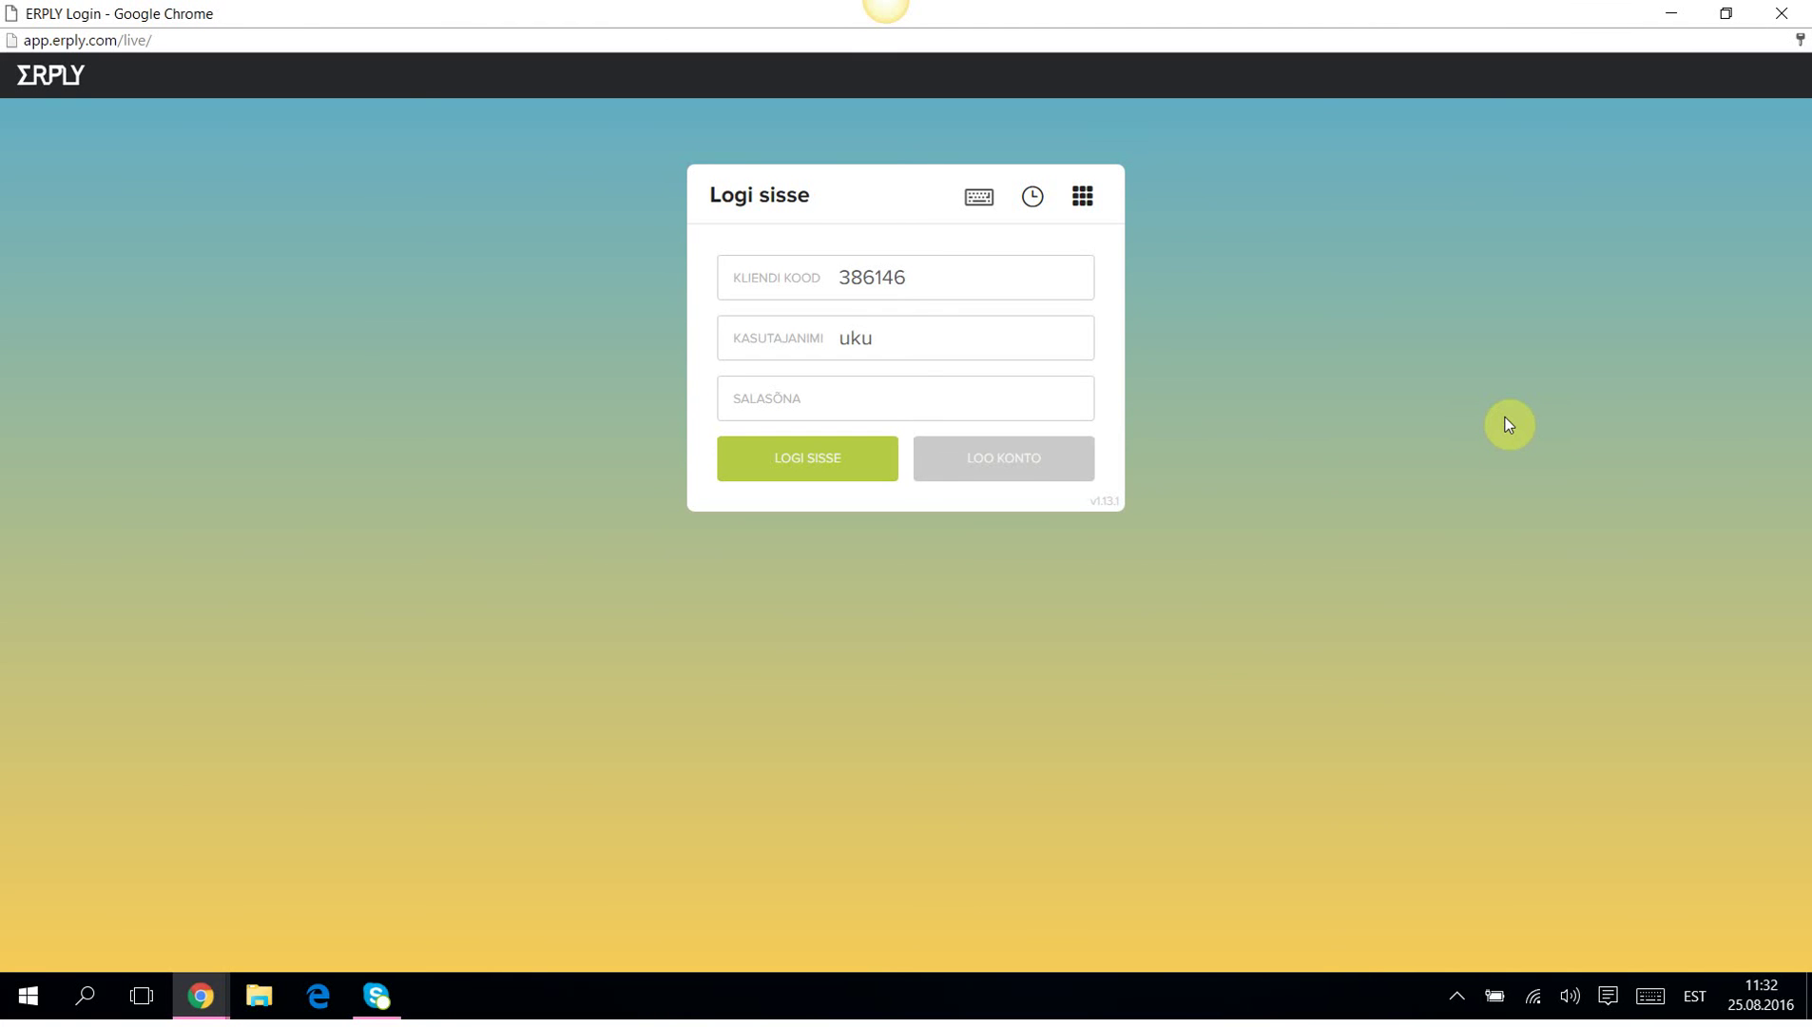
# Minimise both Erply Chrome windows and close the empty Untitled popup.
pyautogui.click(1674, 10)
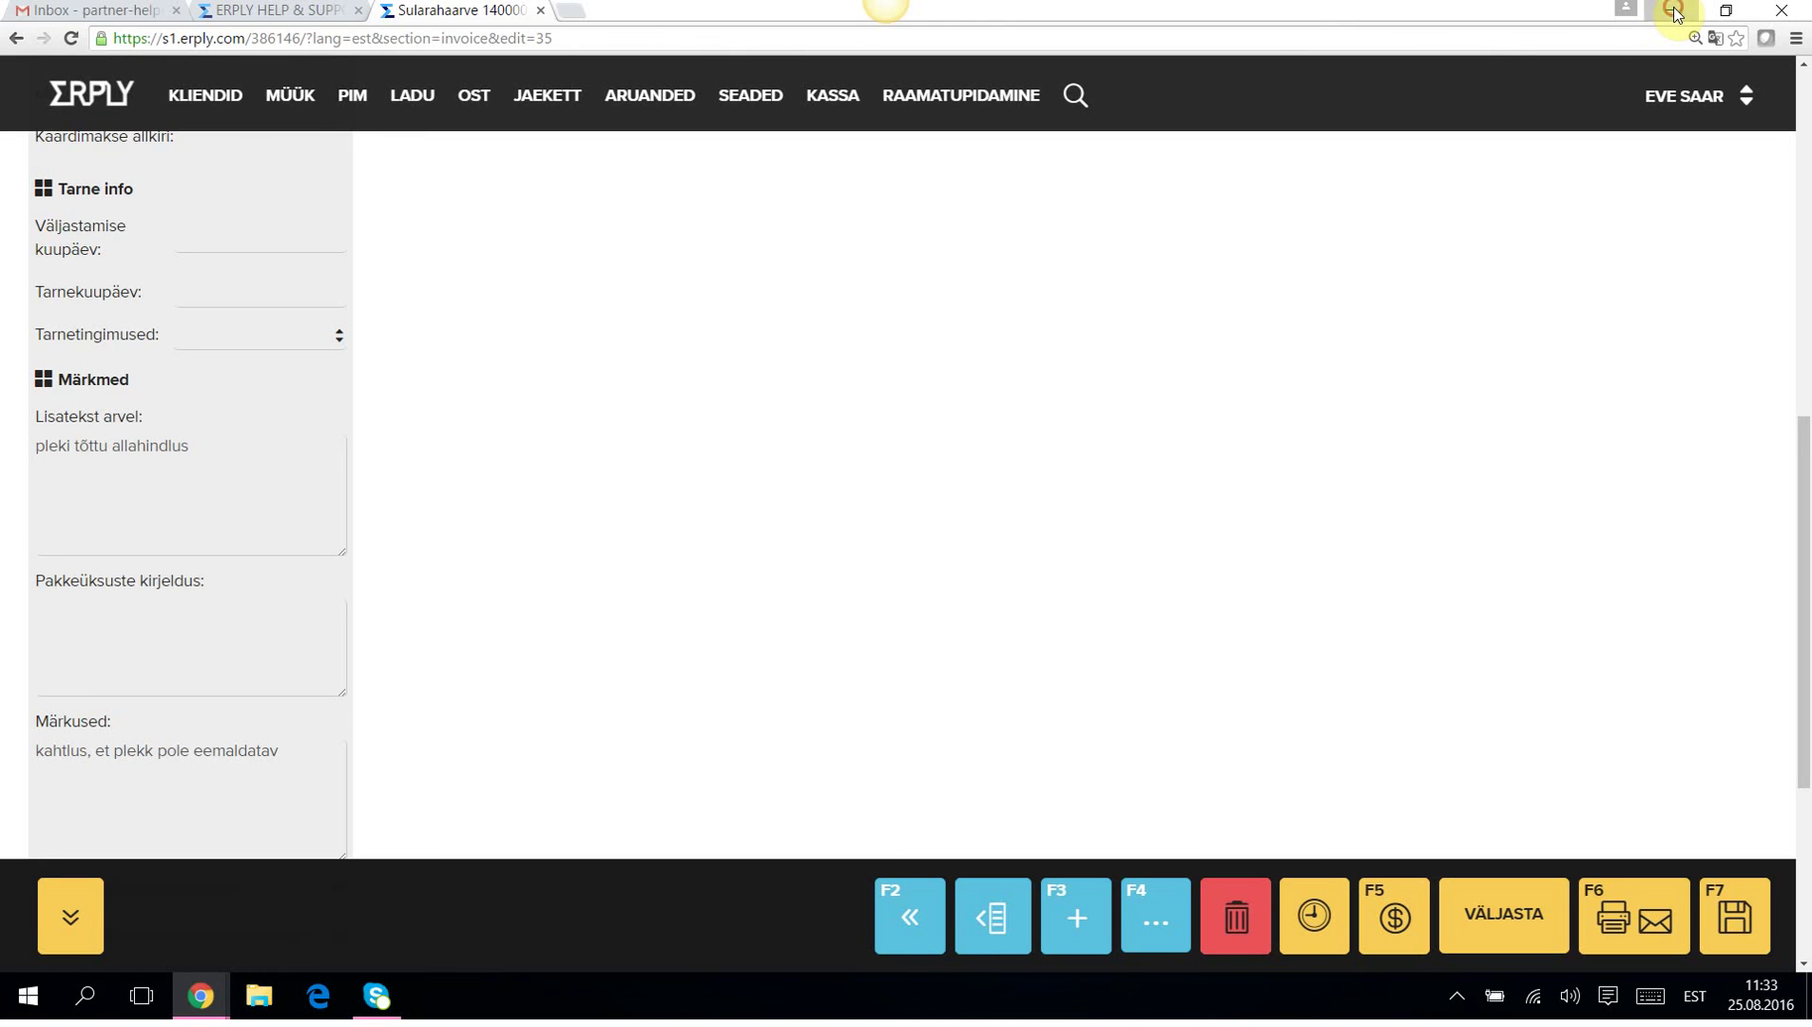
pyautogui.click(1674, 11)
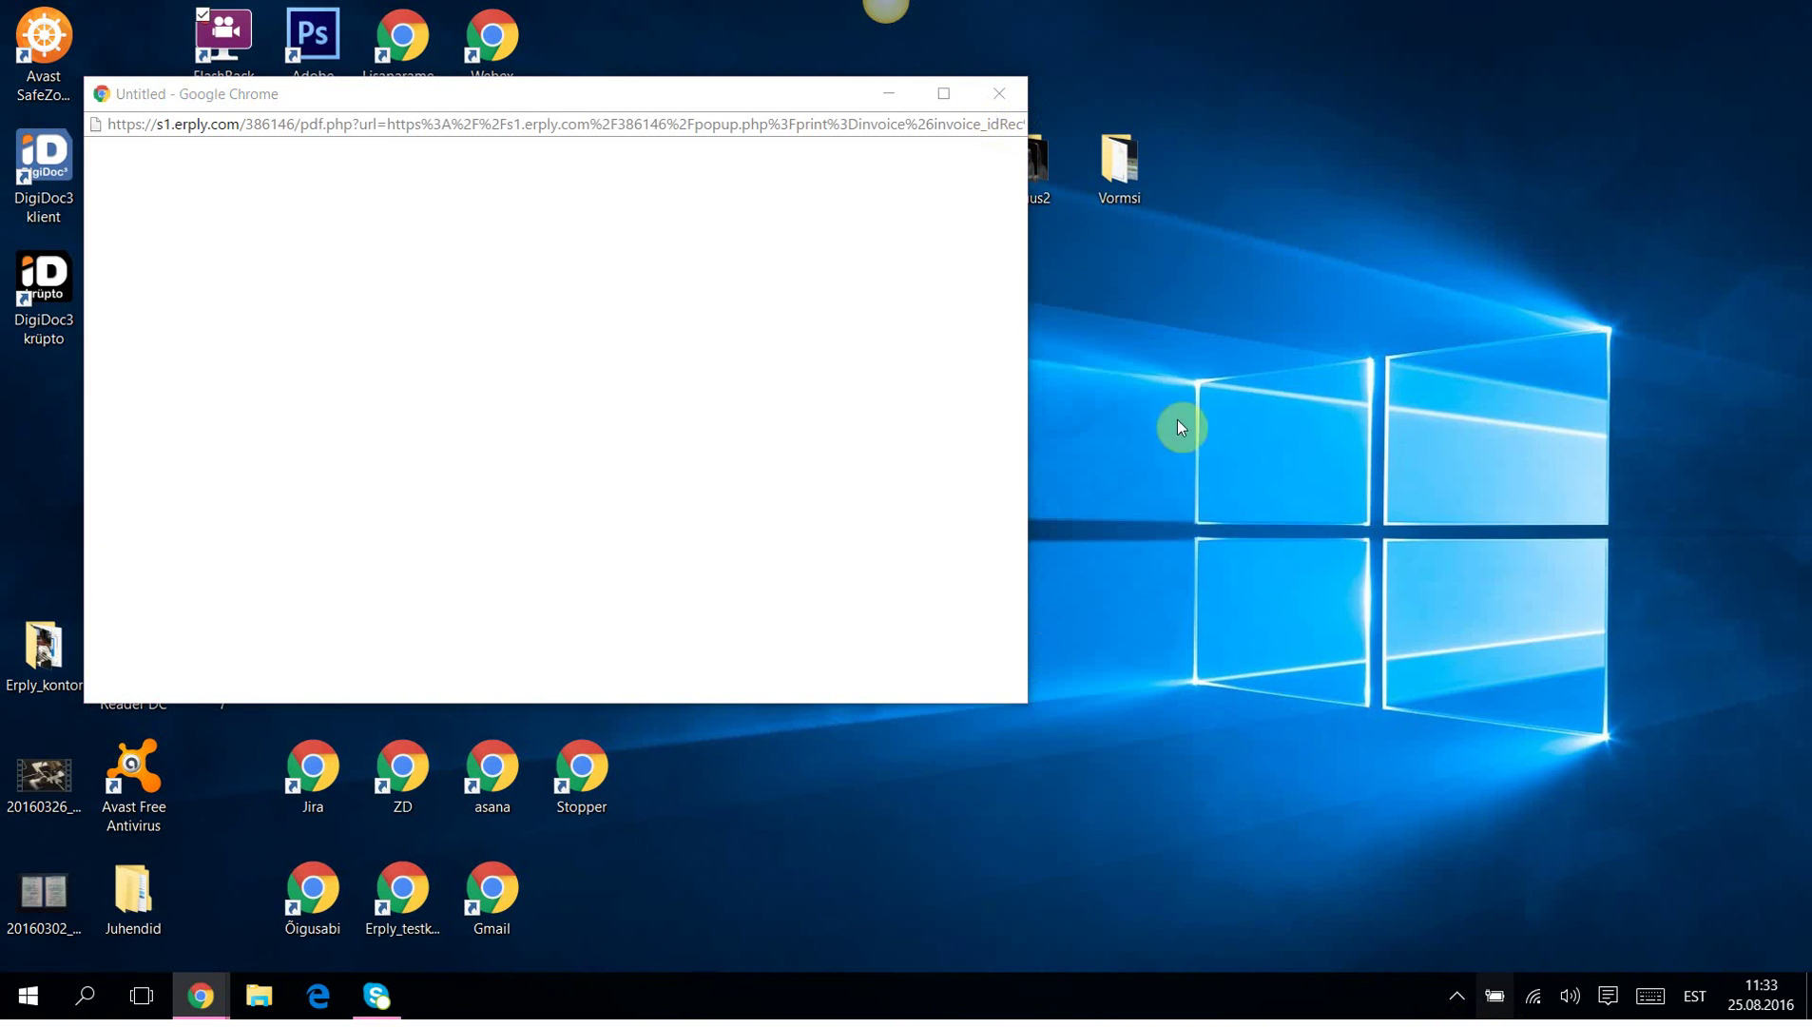
pyautogui.click(998, 98)
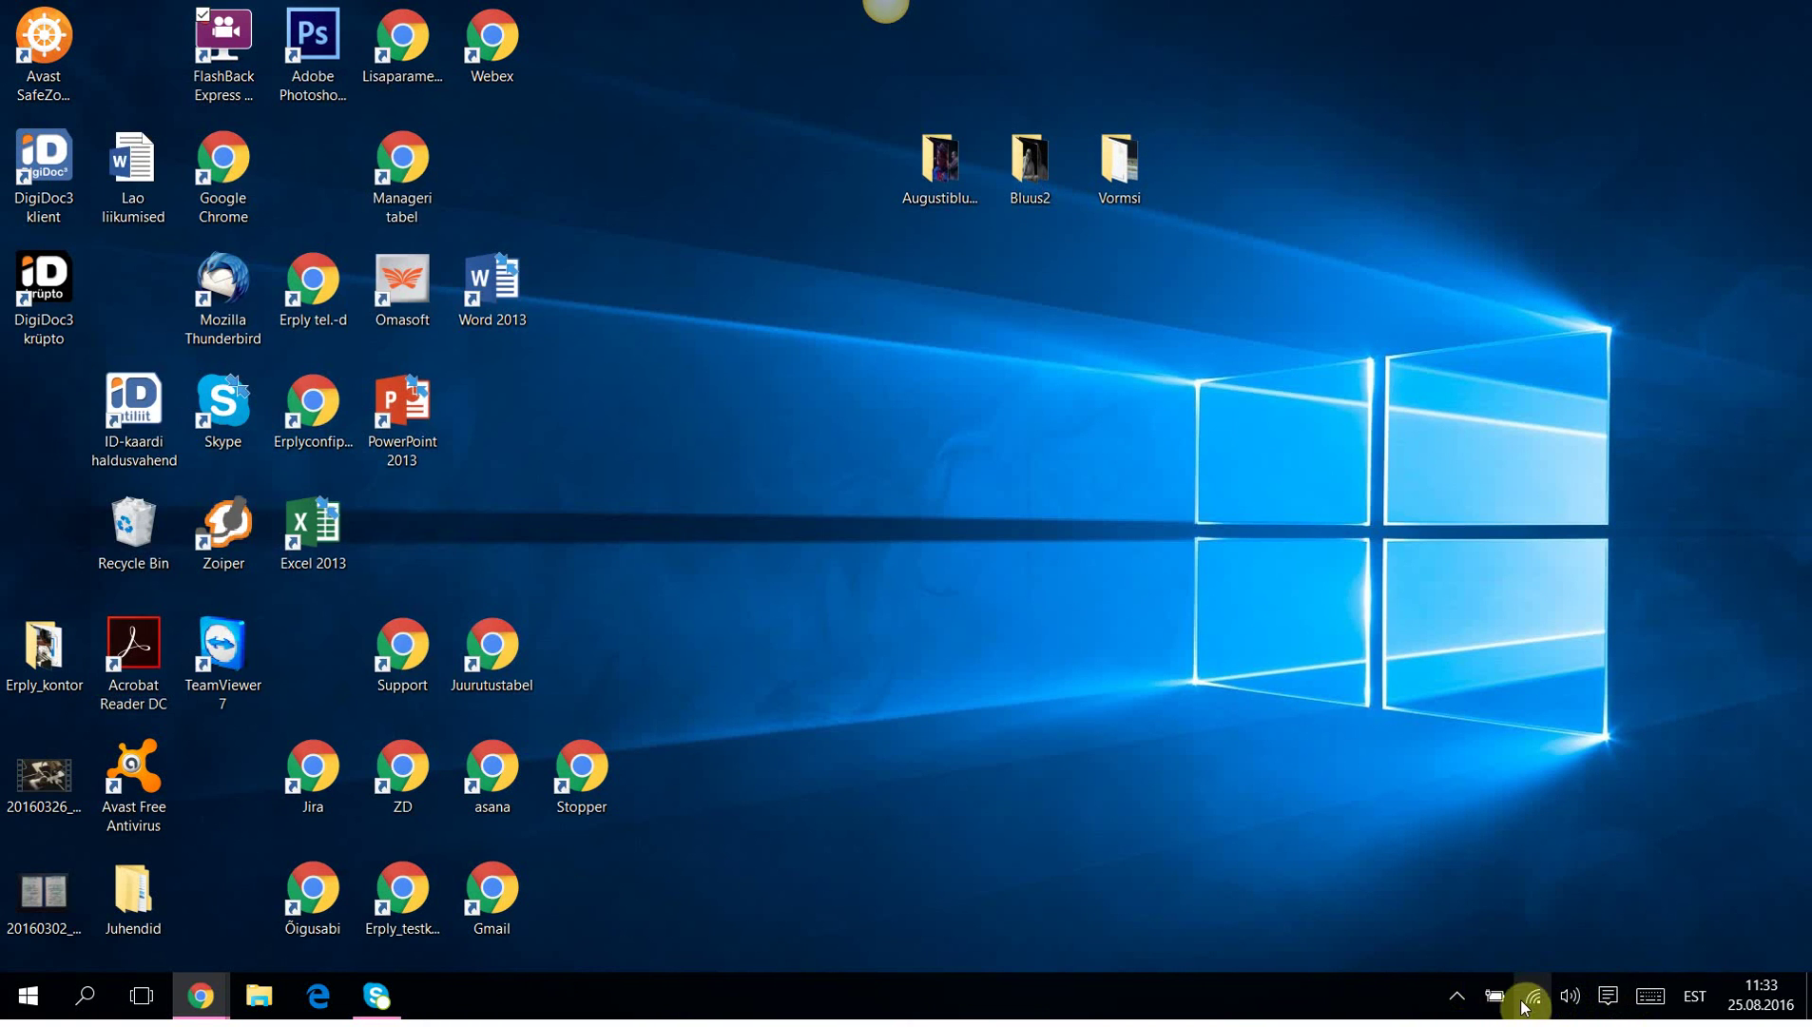
# Bring up the FlashBack Express 5 recorder window from the system tray.
pyautogui.click(1458, 997)
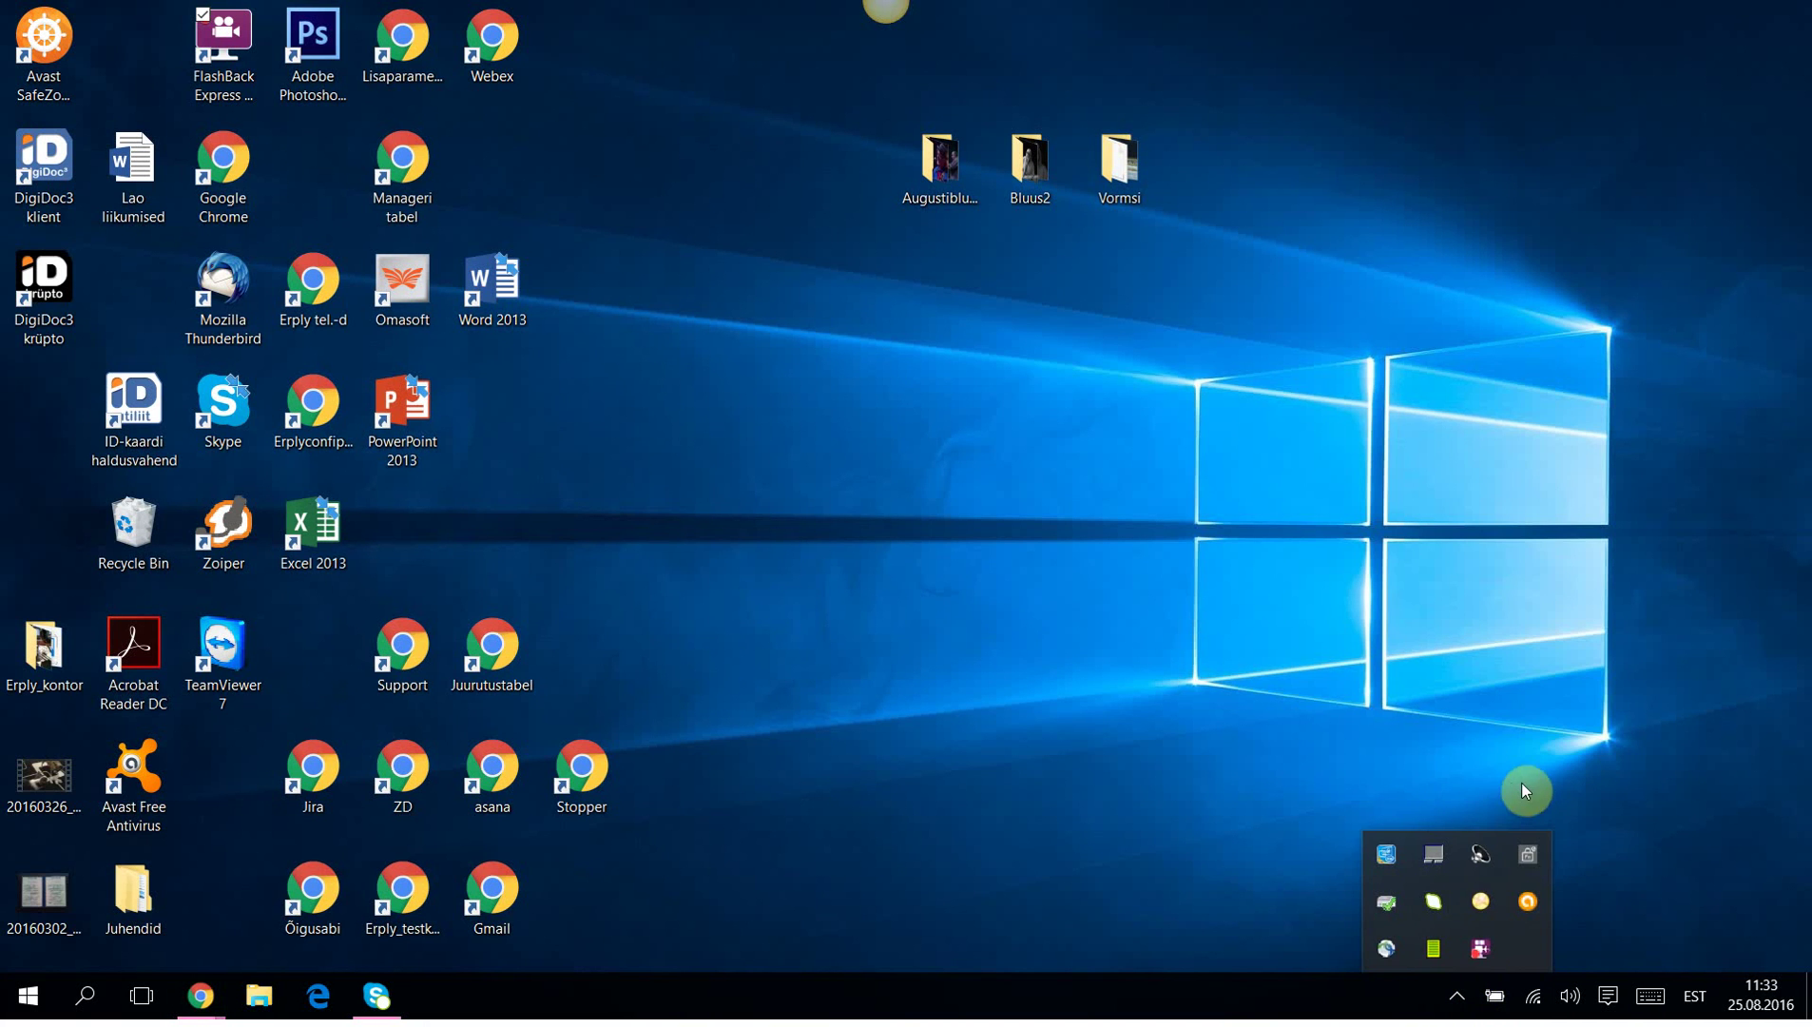
pyautogui.rightClick(1528, 853)
pyautogui.click(1635, 361)
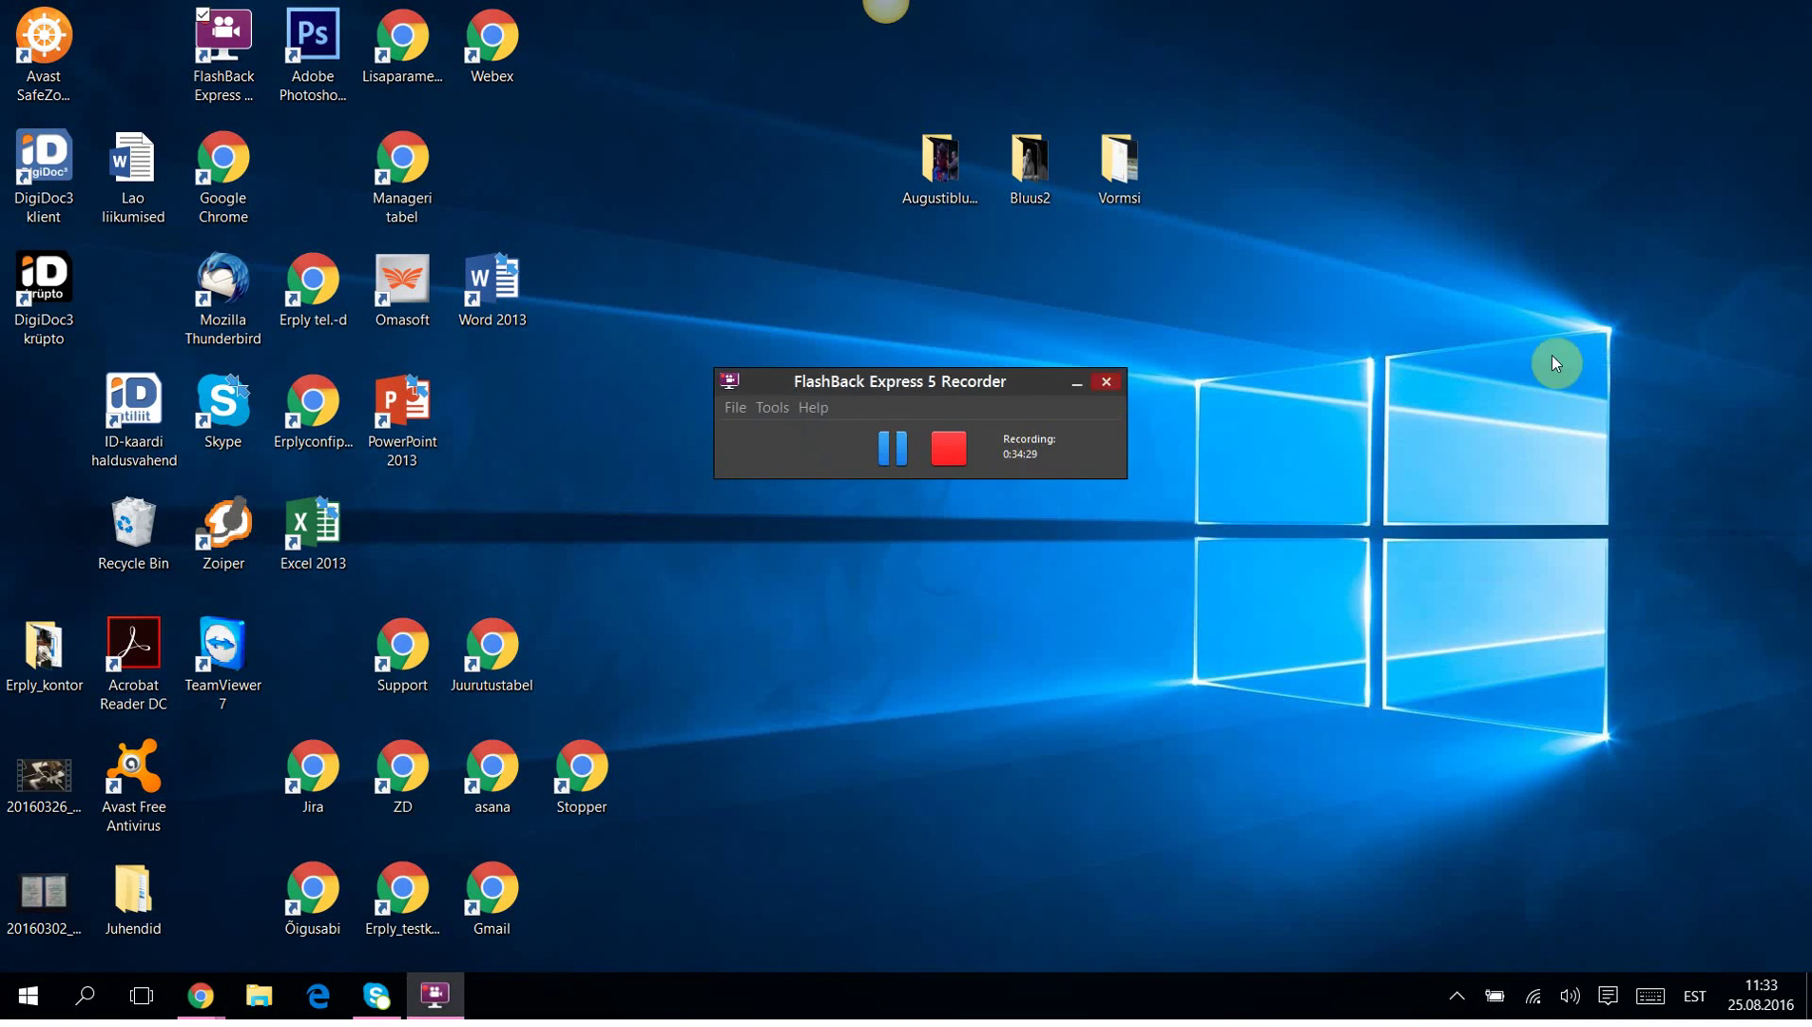